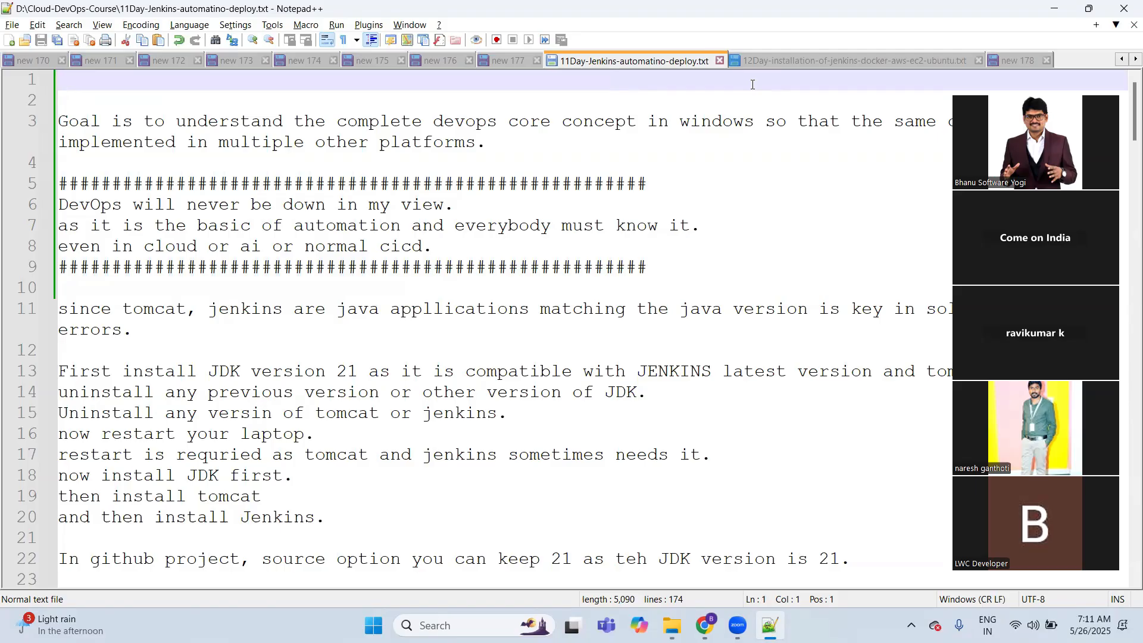
# Step: Switch to Chrome and close the download history and SonarQube download tabs
pyautogui.click(707, 625)
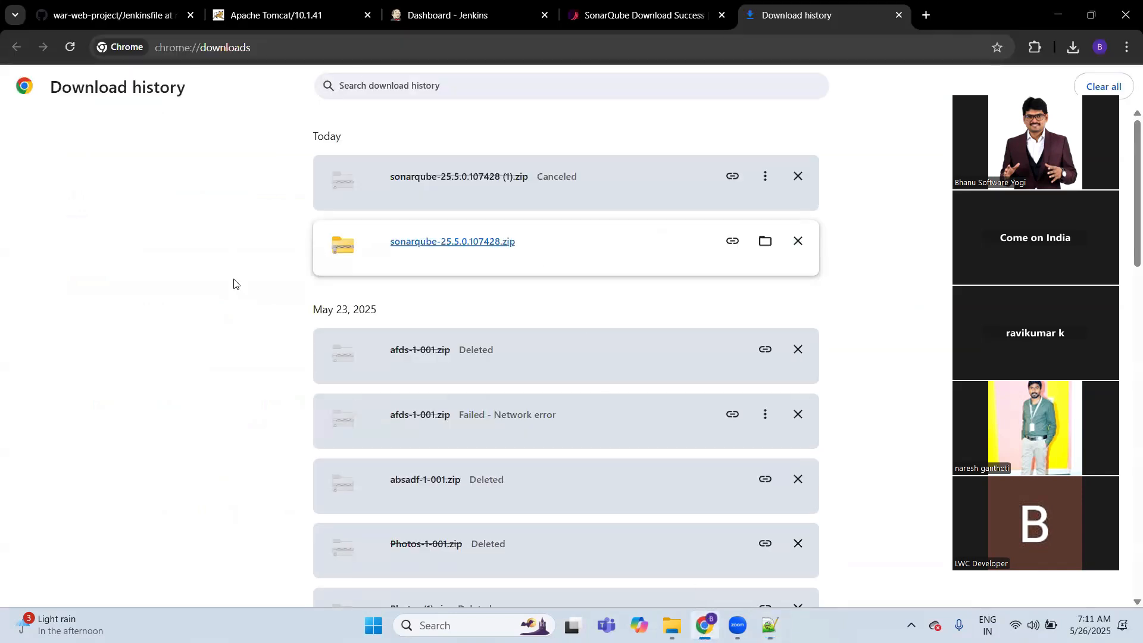
pyautogui.hotkey('ctrl', 'w')
pyautogui.hotkey('ctrl', 'w')
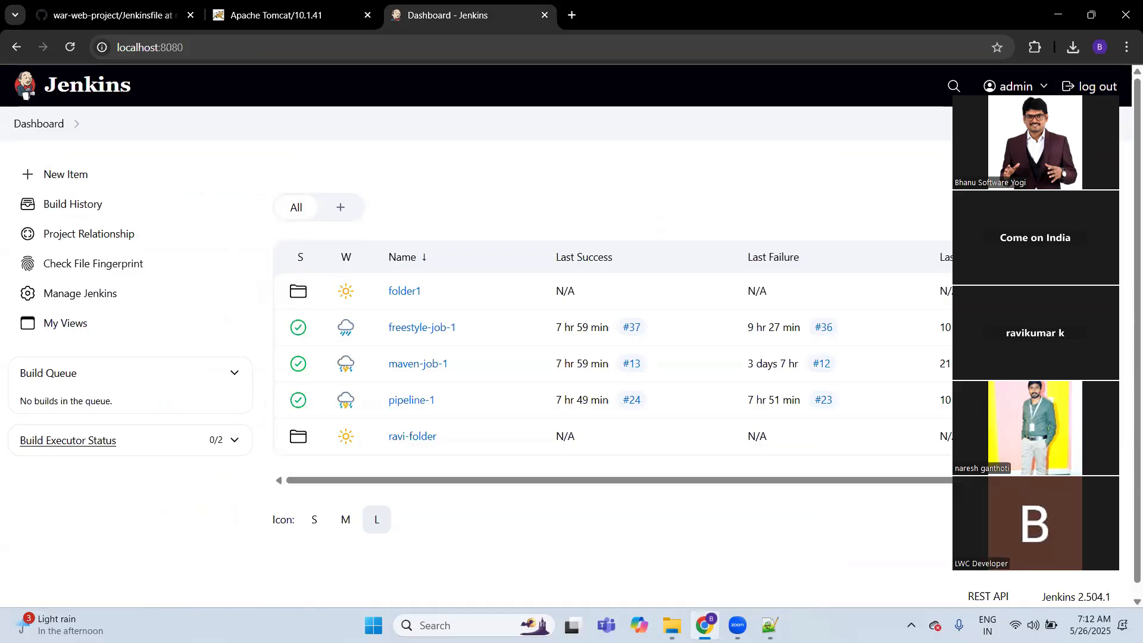
pyautogui.hotkey('alt', 'Tab')
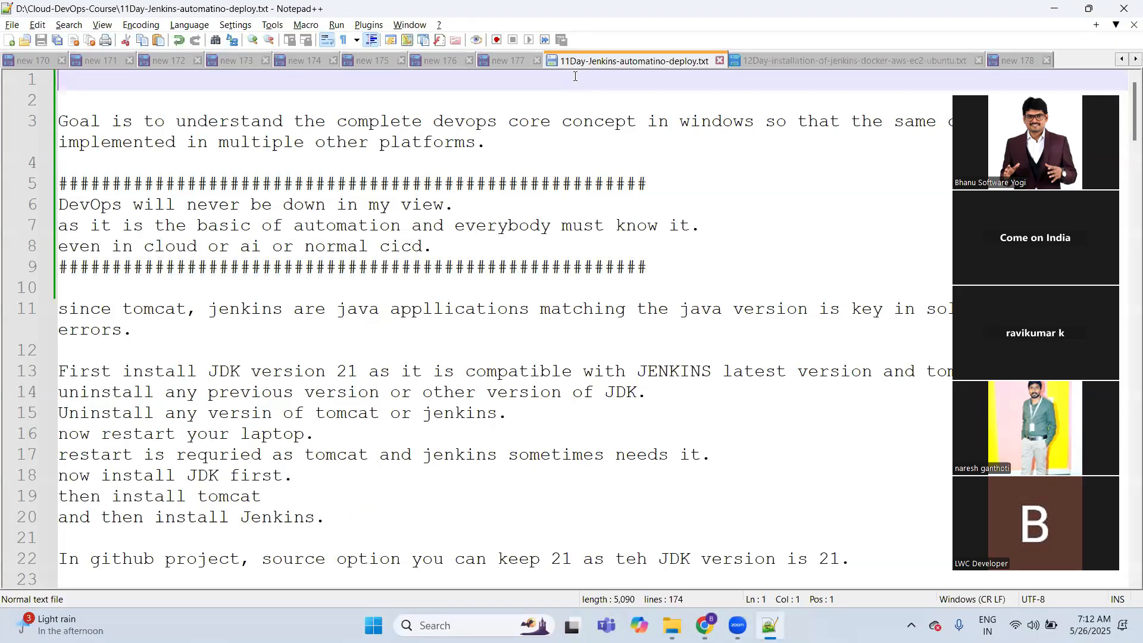
pyautogui.hotkey('alt', 'Tab')
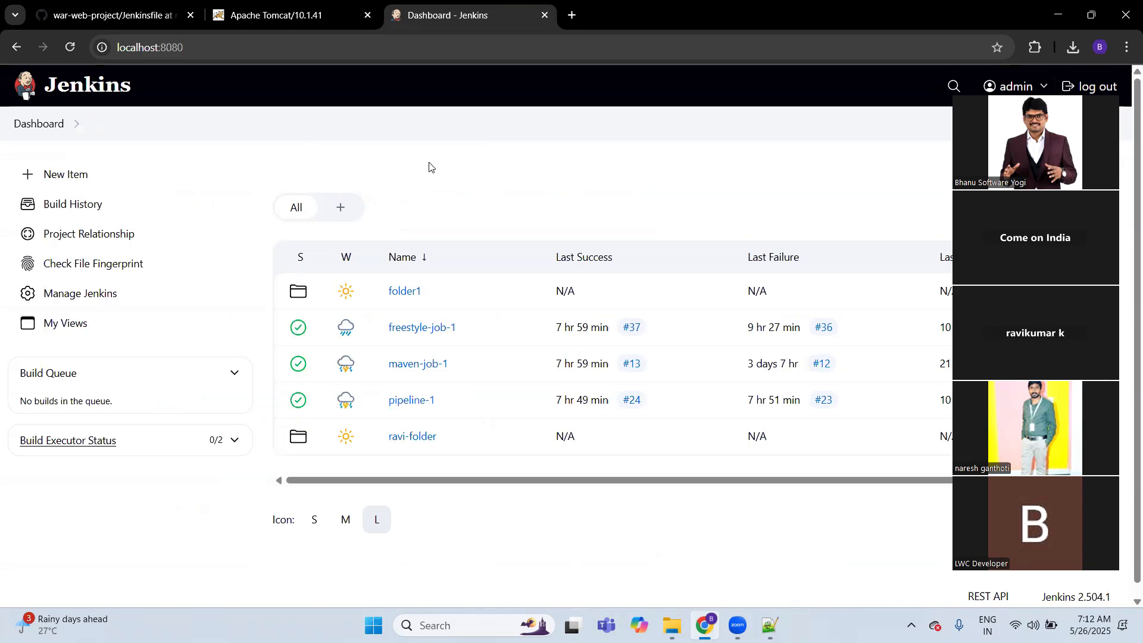
pyautogui.click(769, 626)
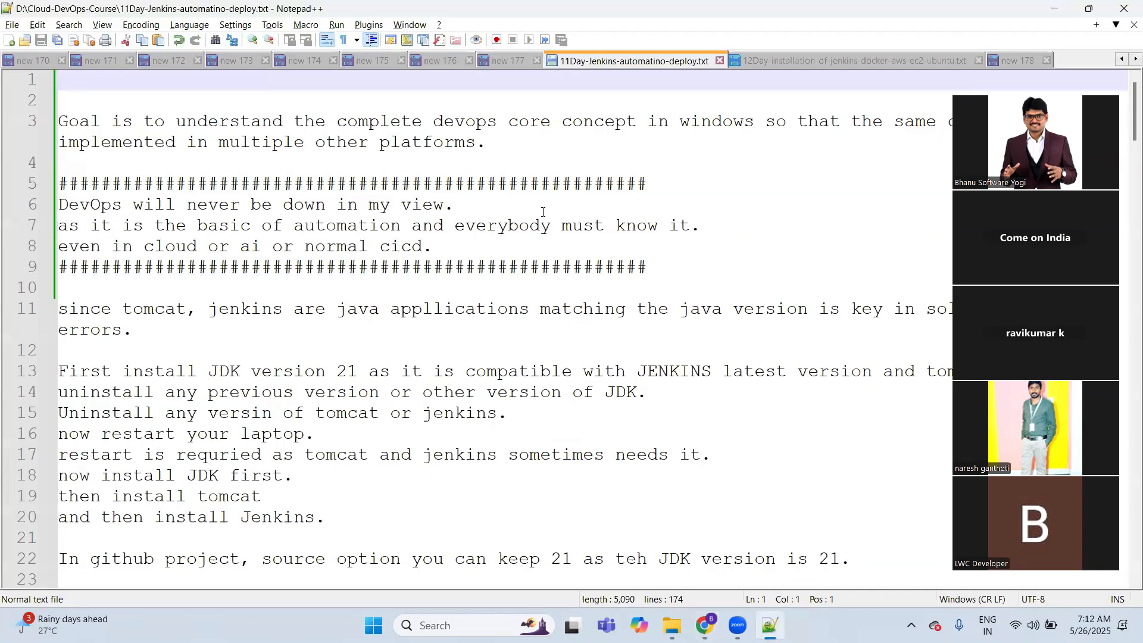
pyautogui.hotkey('alt', 'Tab')
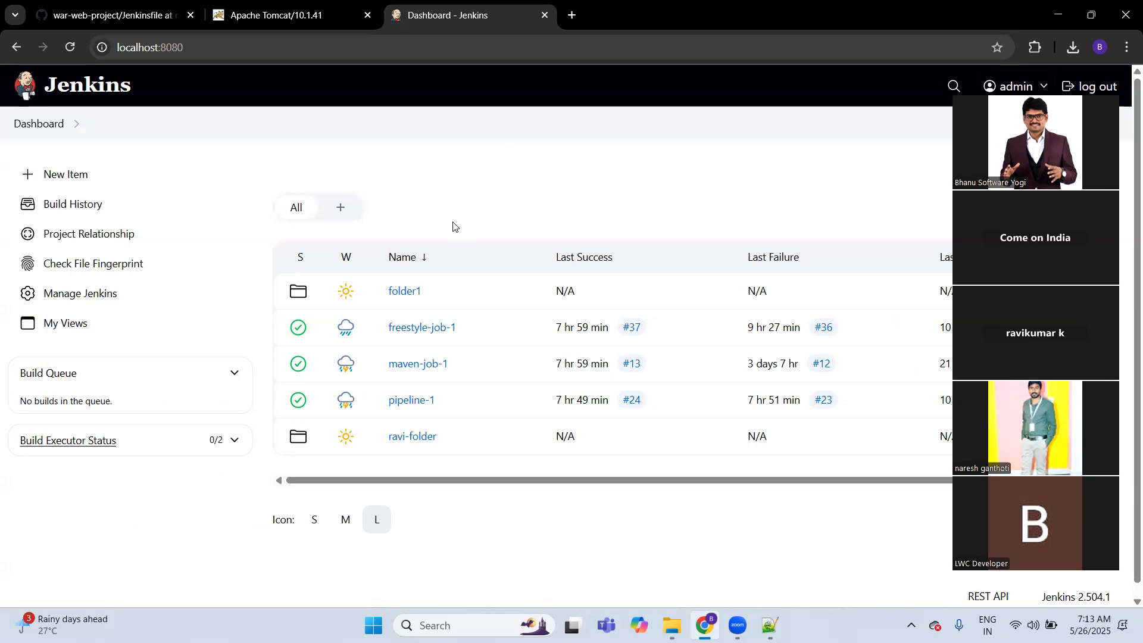
# Step: Open the list of installed programs in the Windows Control Panel
pyautogui.press('super')
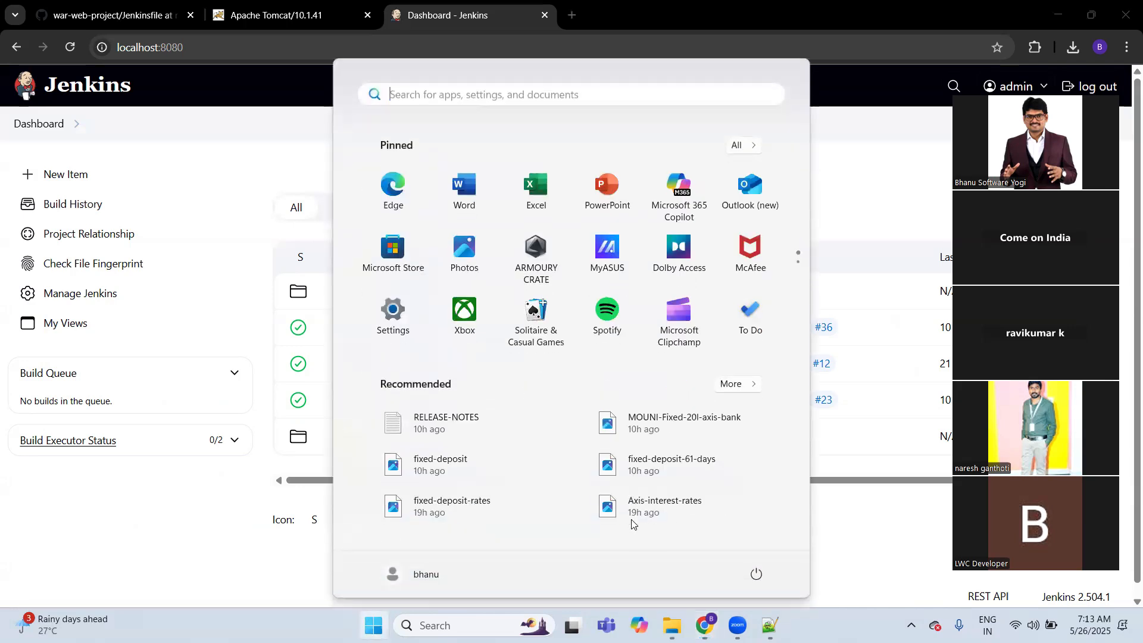
pyautogui.write('cont')
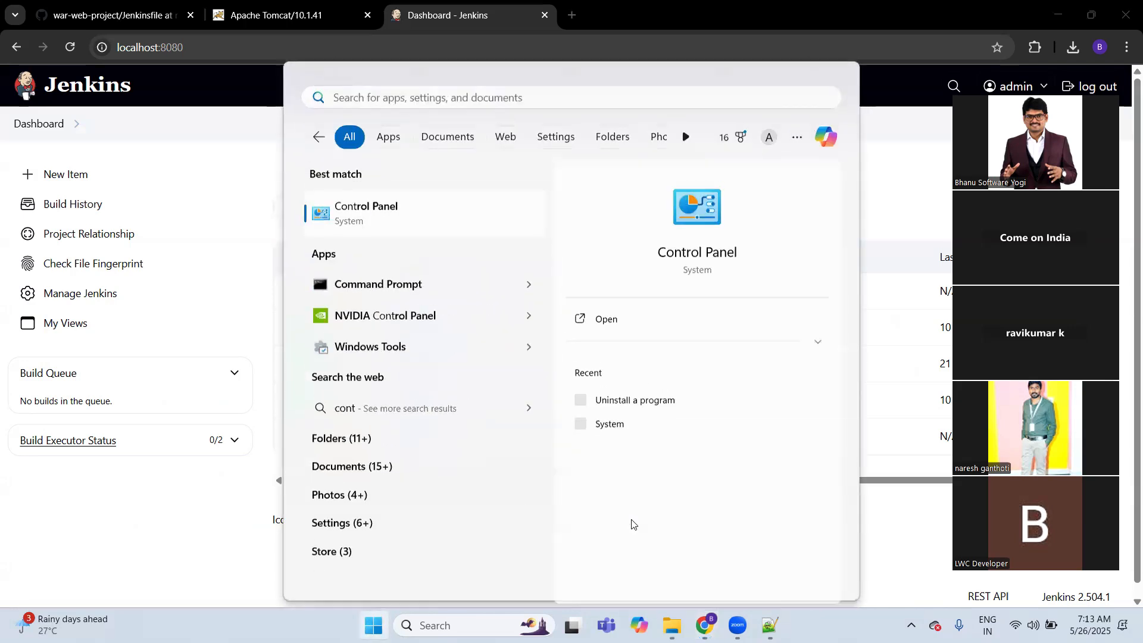
pyautogui.press('Return')
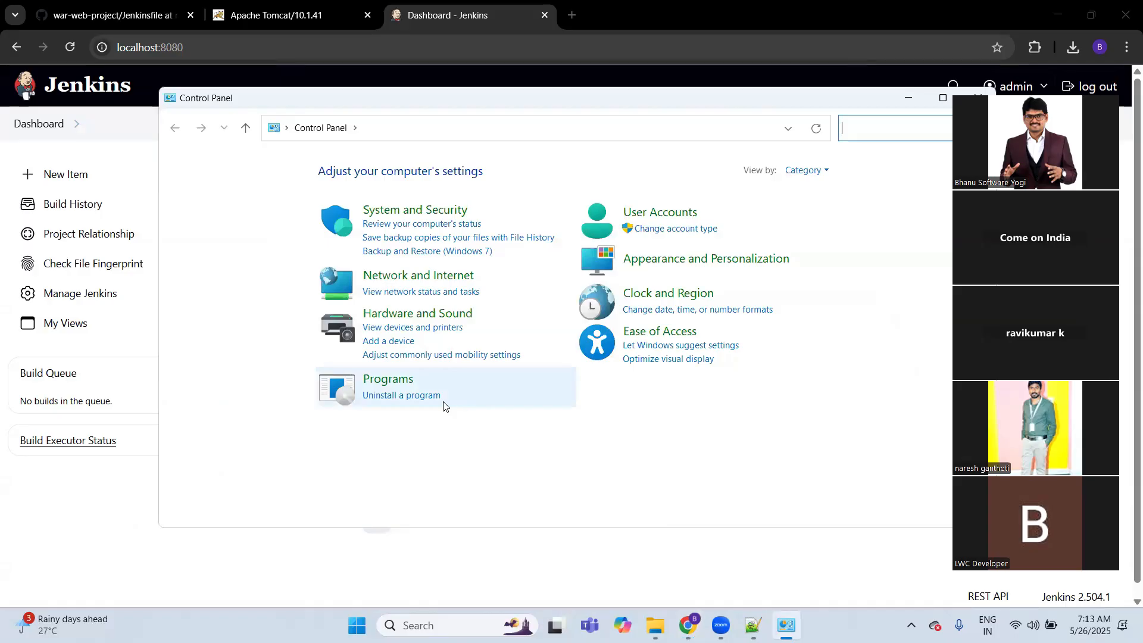
pyautogui.click(420, 398)
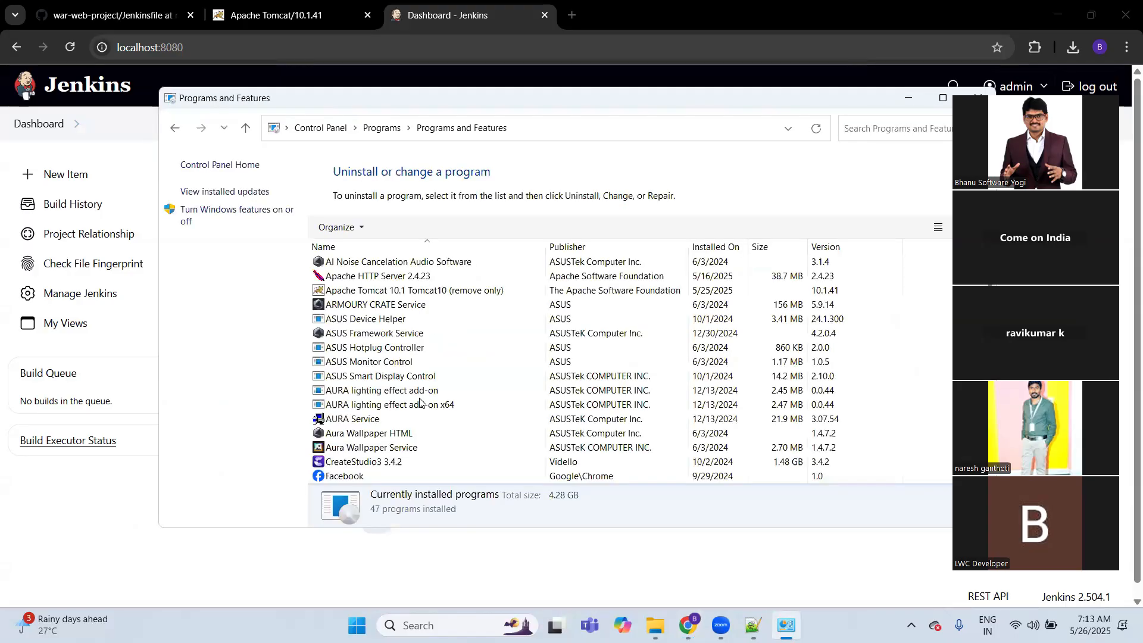
# Step: Check the Apache Tomcat, Java SE Development Kit and Jenkins entries among the installed programs, and close the window
pyautogui.click(396, 292)
pyautogui.press('j')
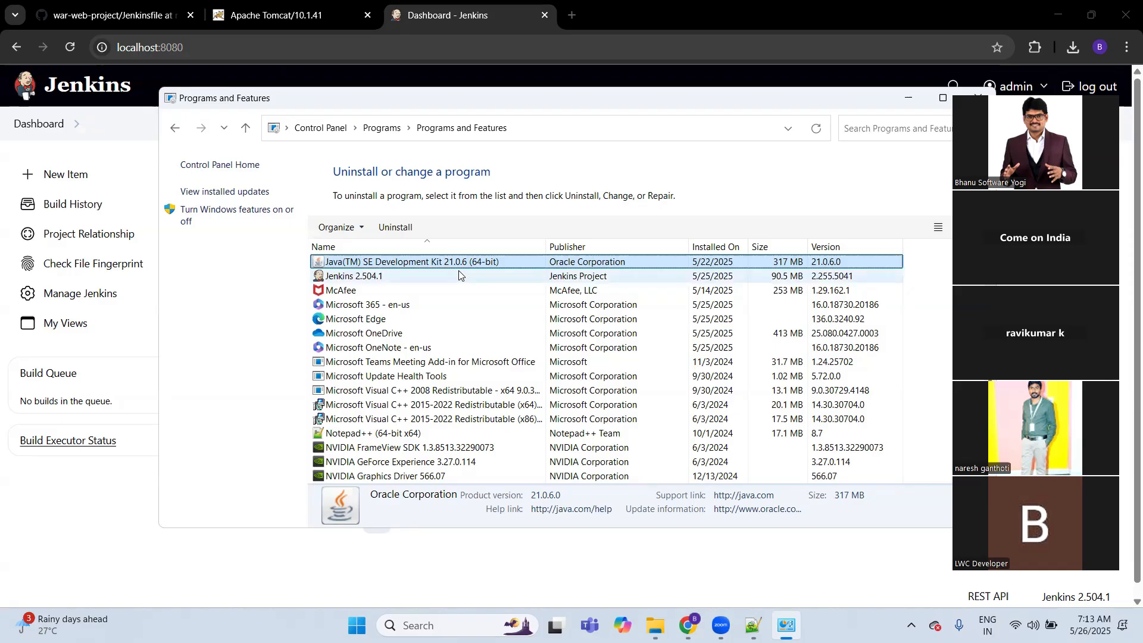
pyautogui.click(428, 335)
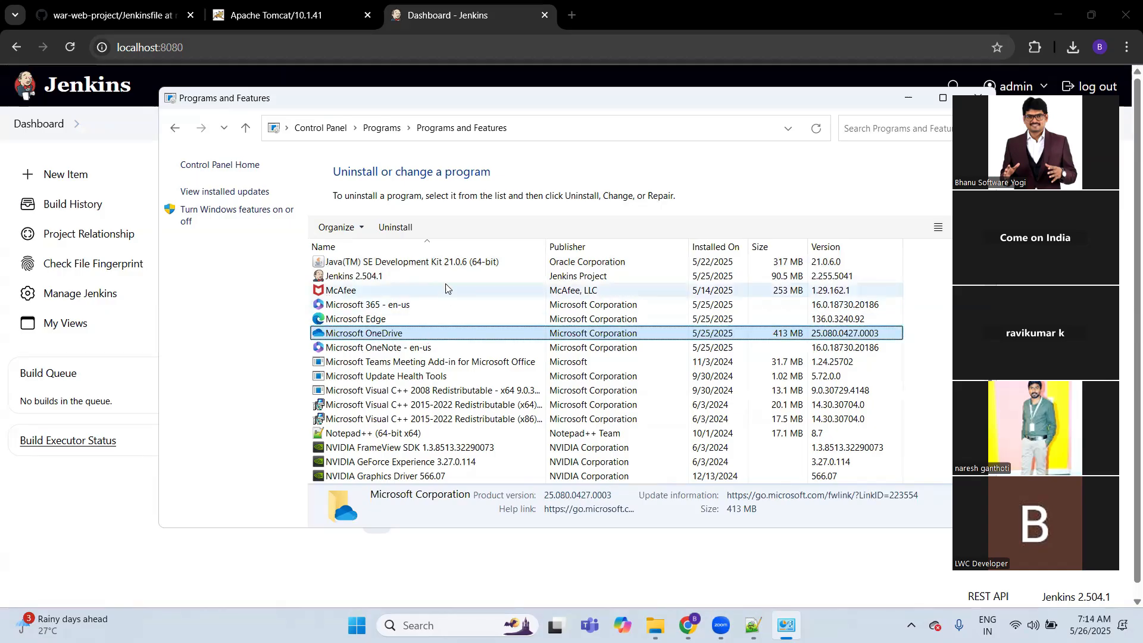
pyautogui.click(458, 265)
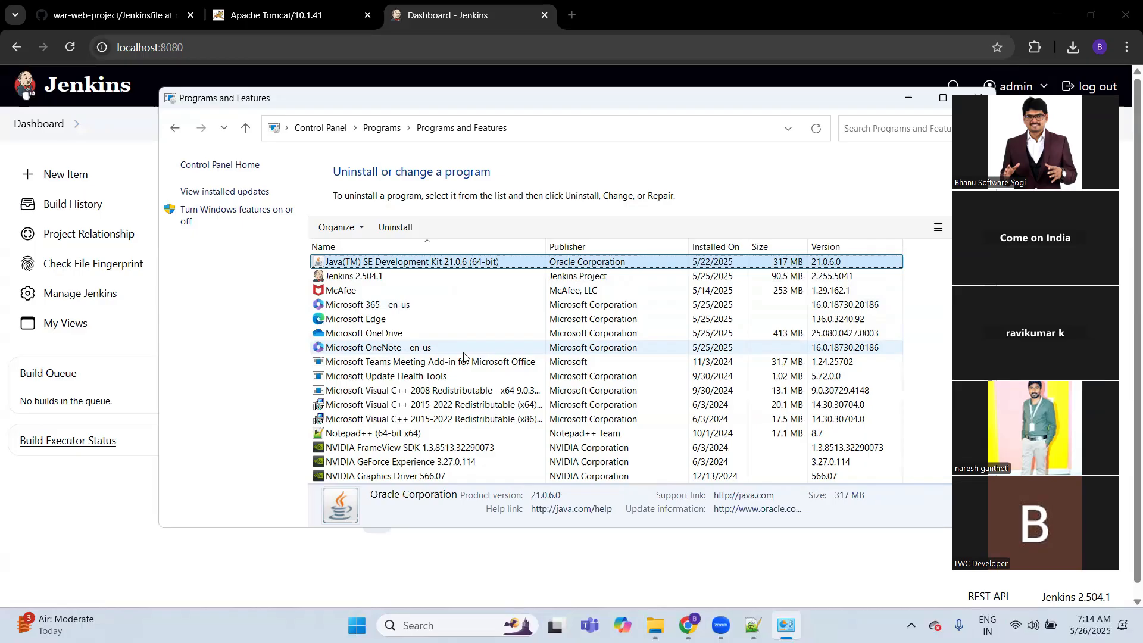
pyautogui.click(476, 320)
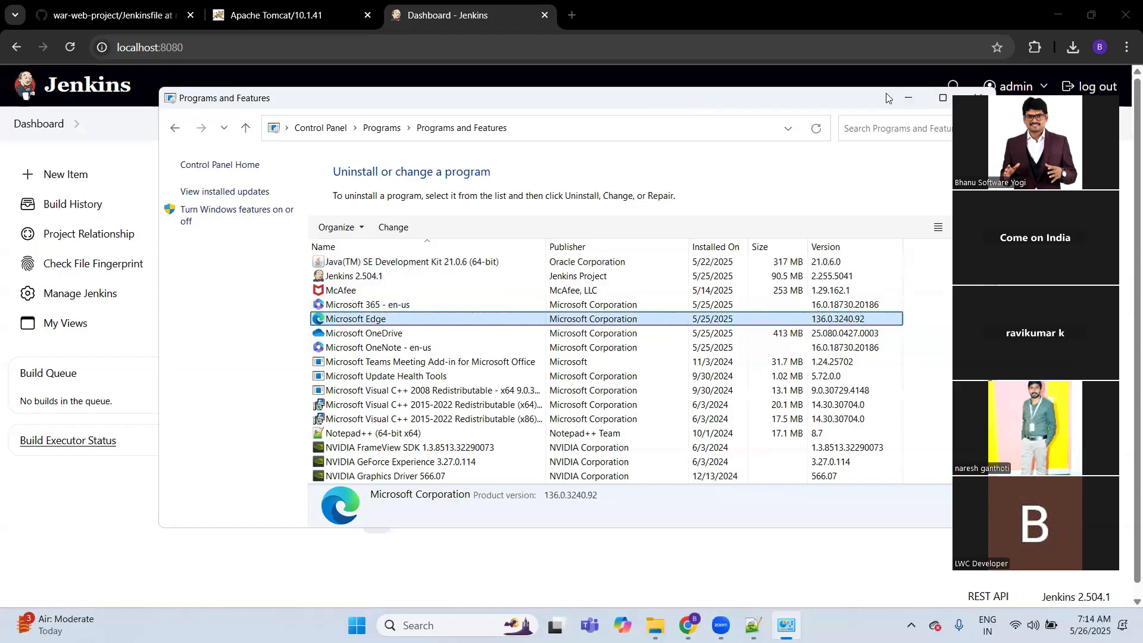
pyautogui.moveTo(886, 93); pyautogui.dragTo(838, 96)
pyautogui.click(917, 100)
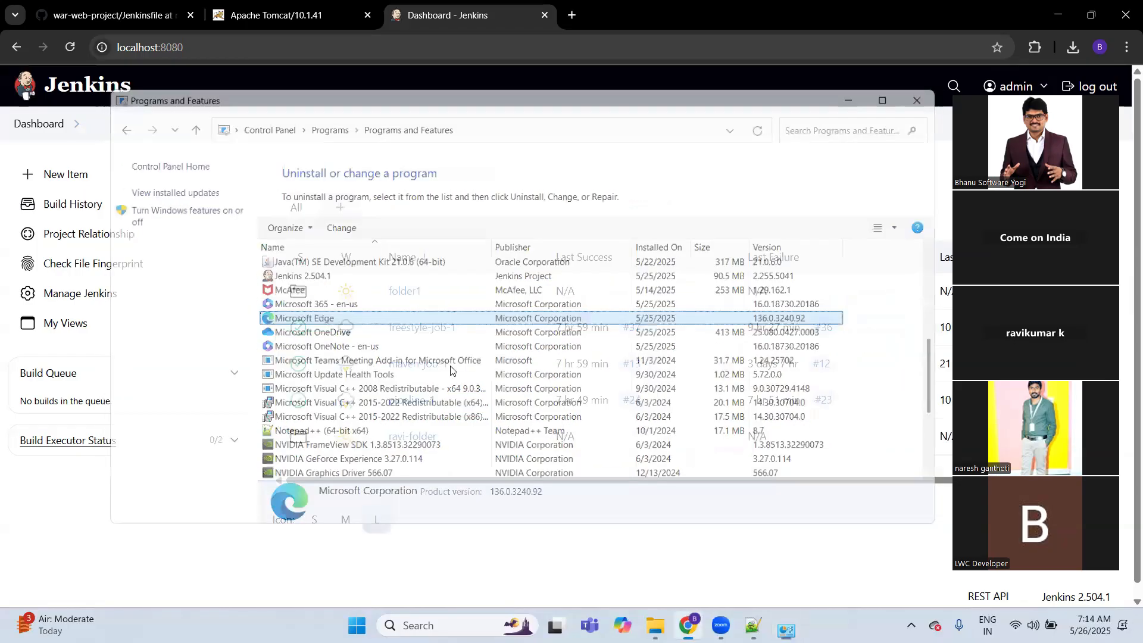
# Step: View the 7Day-jenkins-github-maven-tomcat diagram from the Cloud-DevOps-Course folder, and return to the folder
pyautogui.click(666, 620)
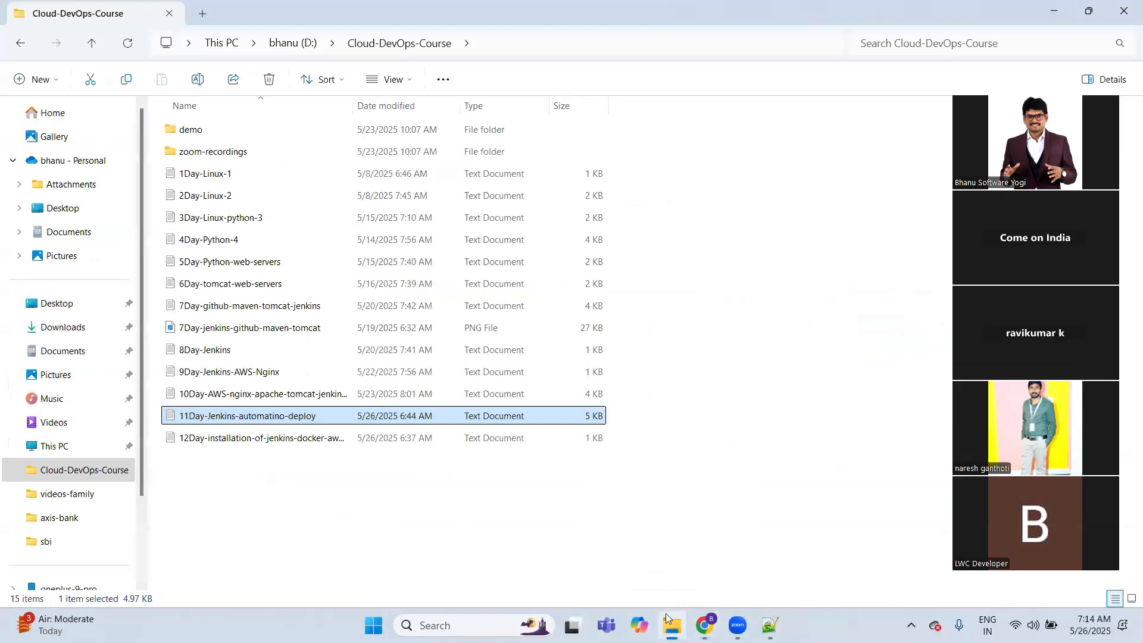
pyautogui.doubleClick(314, 331)
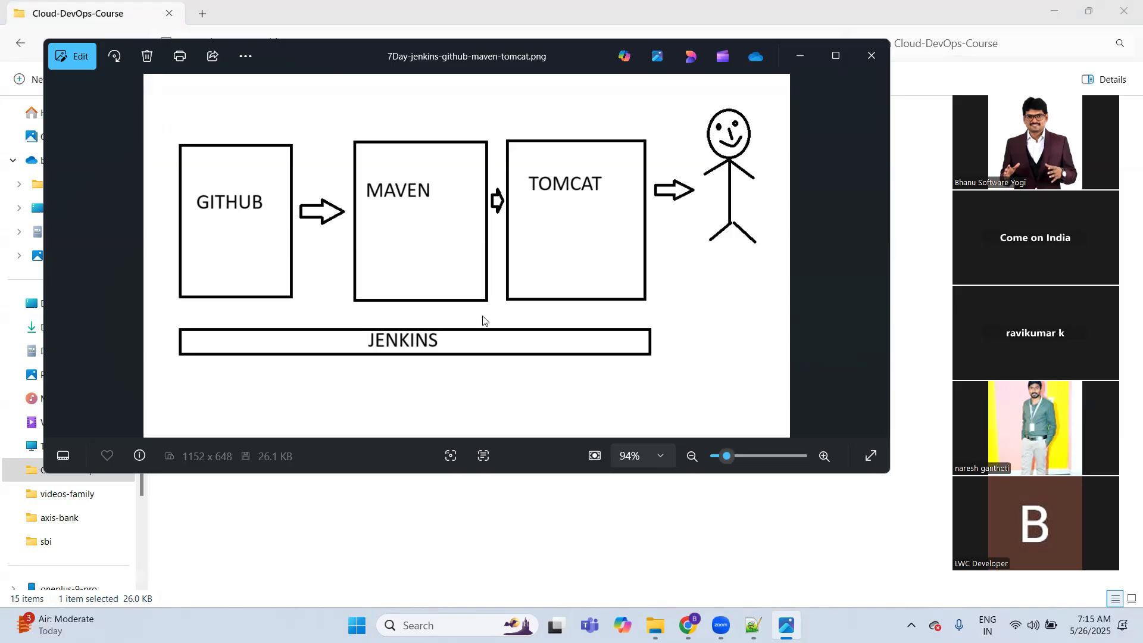
pyautogui.click(423, 523)
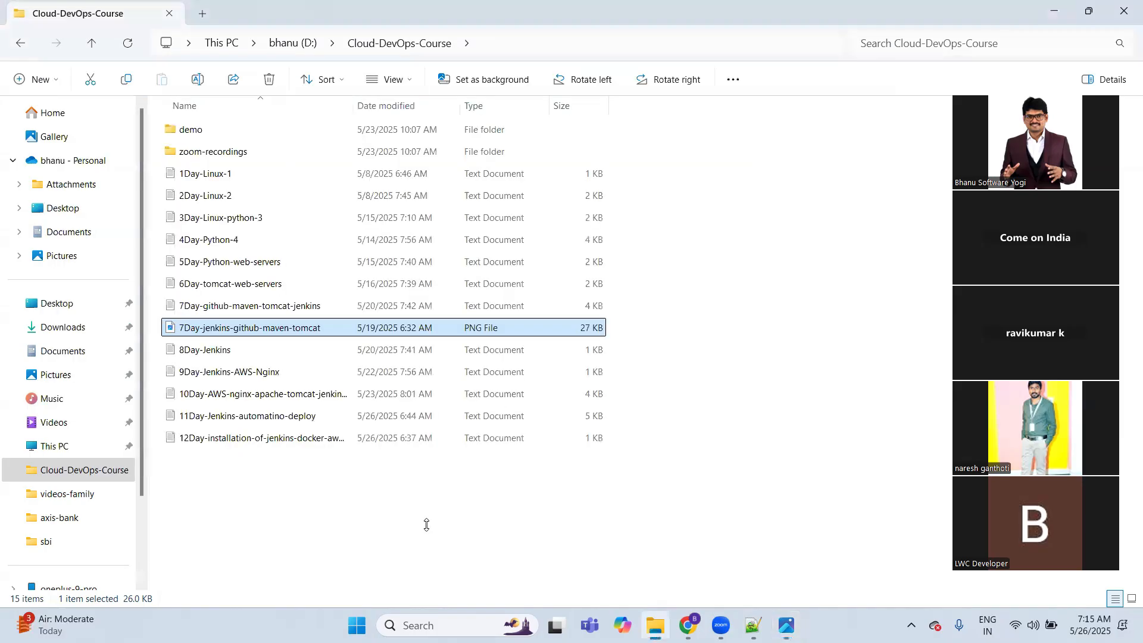
# Step: Switch to Jenkins in Chrome and open the configuration of freestyle-job-1
pyautogui.click(688, 625)
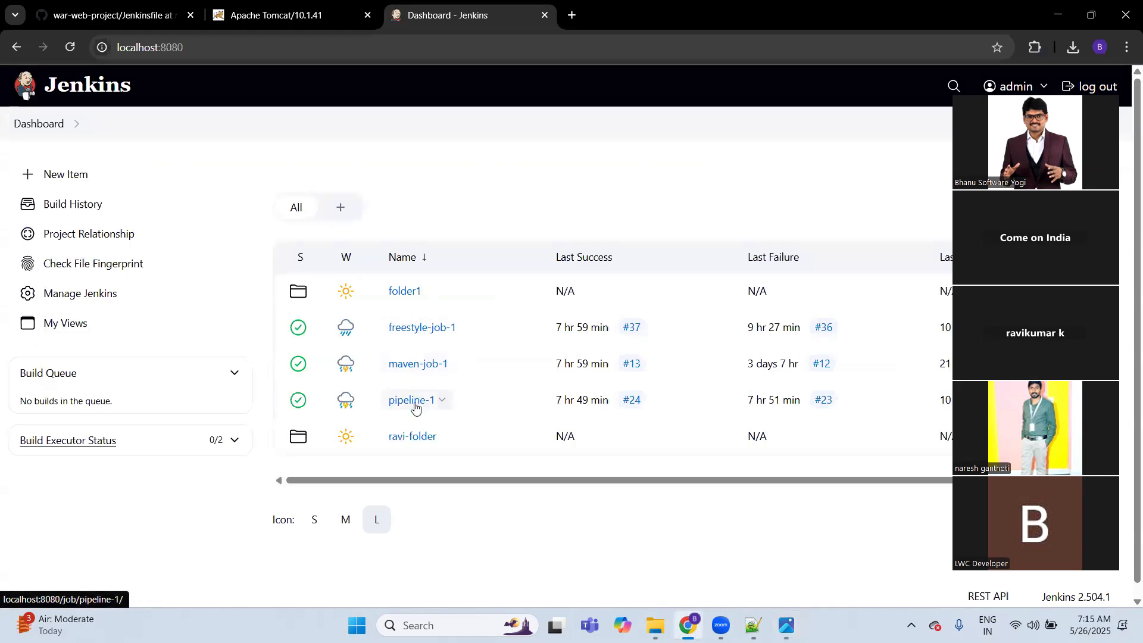
pyautogui.click(421, 328)
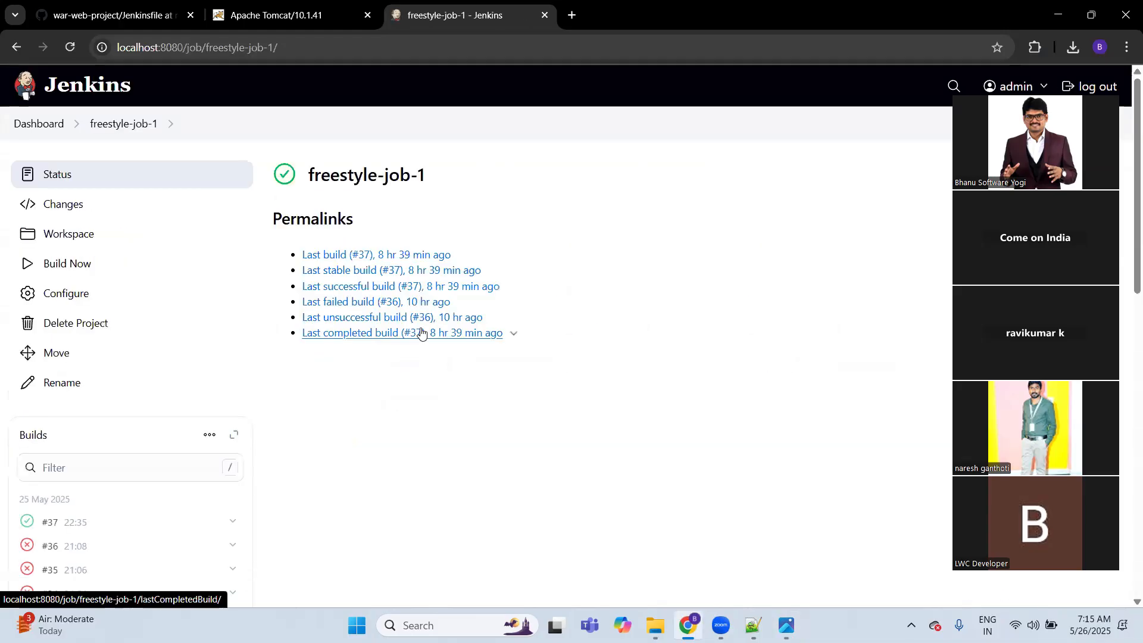
pyautogui.click(98, 299)
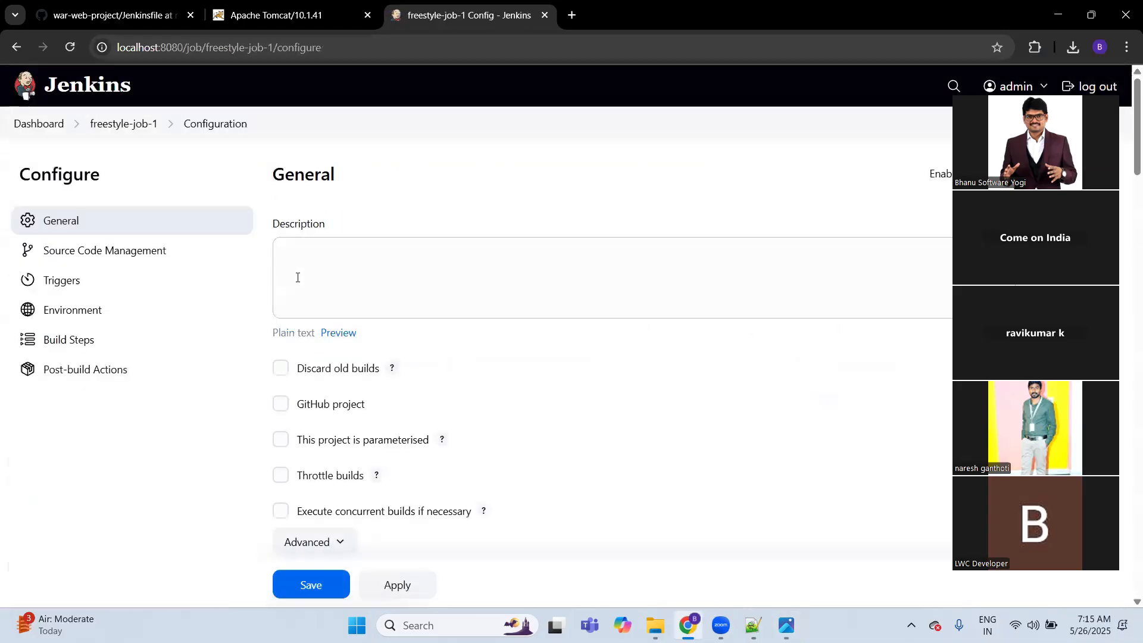
# Step: Review the job's Git repository settings and the Windows batch command in its build steps
pyautogui.click(123, 247)
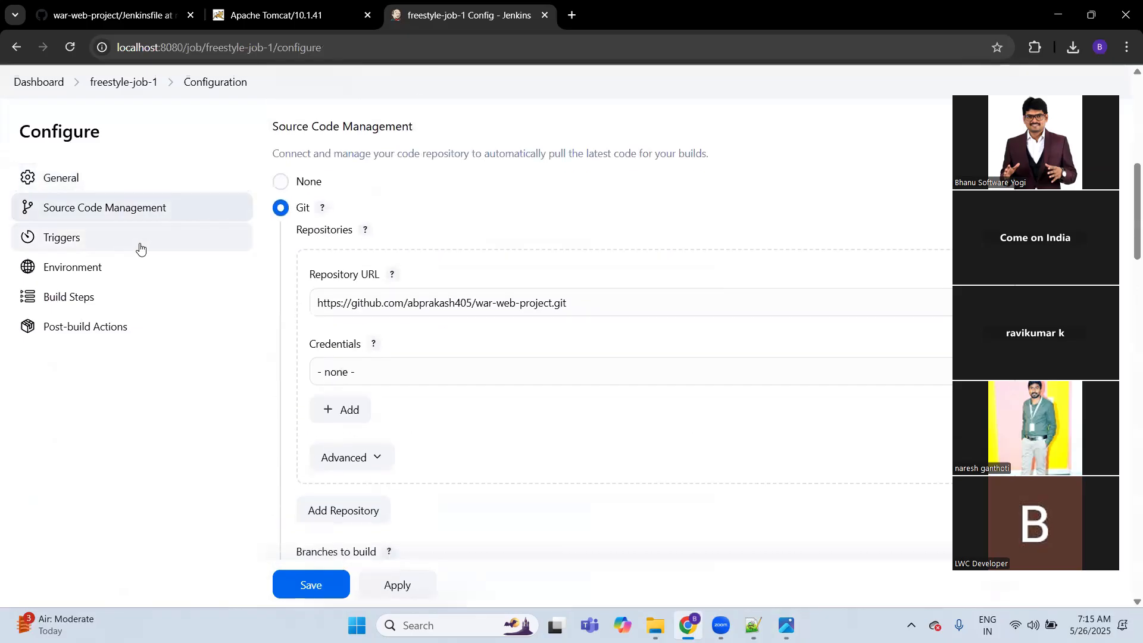
pyautogui.click(82, 296)
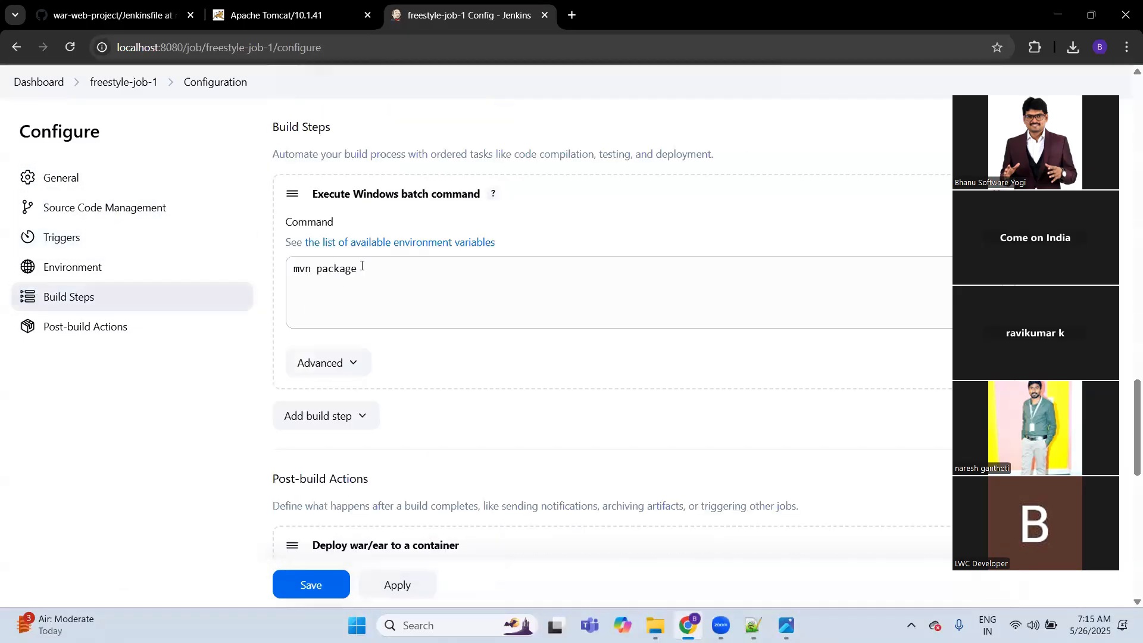
pyautogui.click(383, 264)
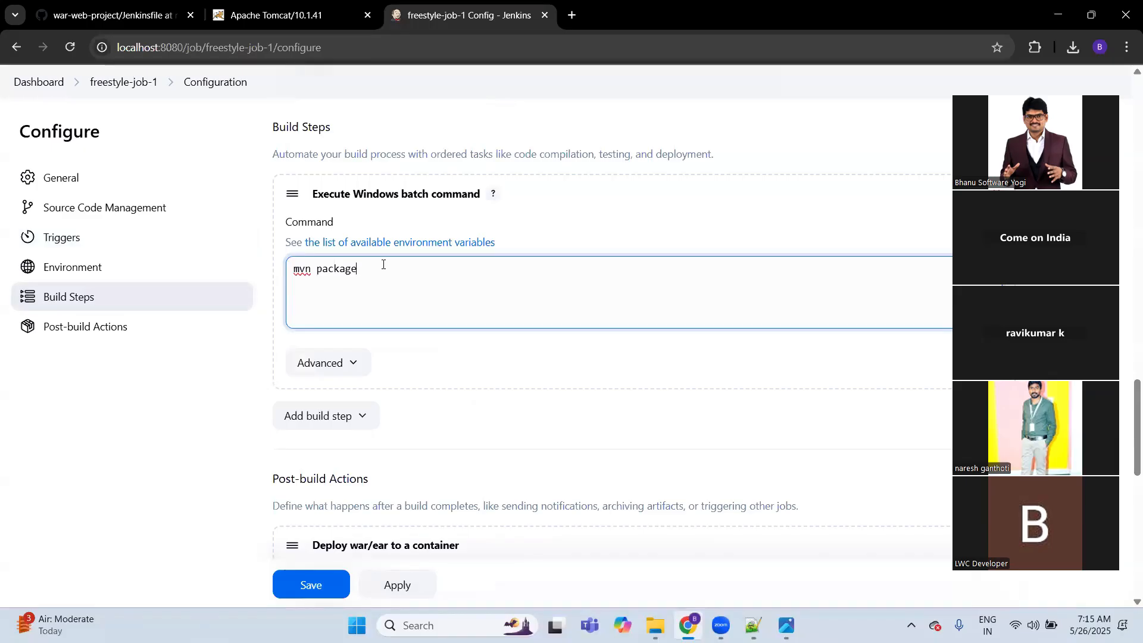
# Step: Review the post-build deployment settings: WAR/EAR files, context path, and the Tomcat container's credentials and URL
pyautogui.click(124, 339)
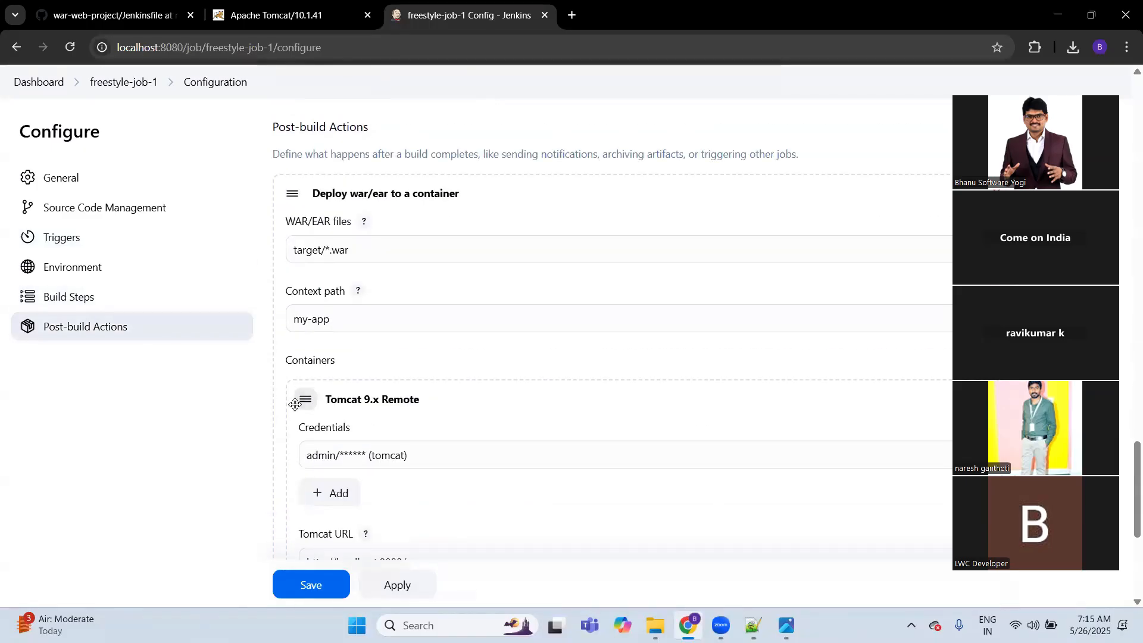
pyautogui.click(378, 239)
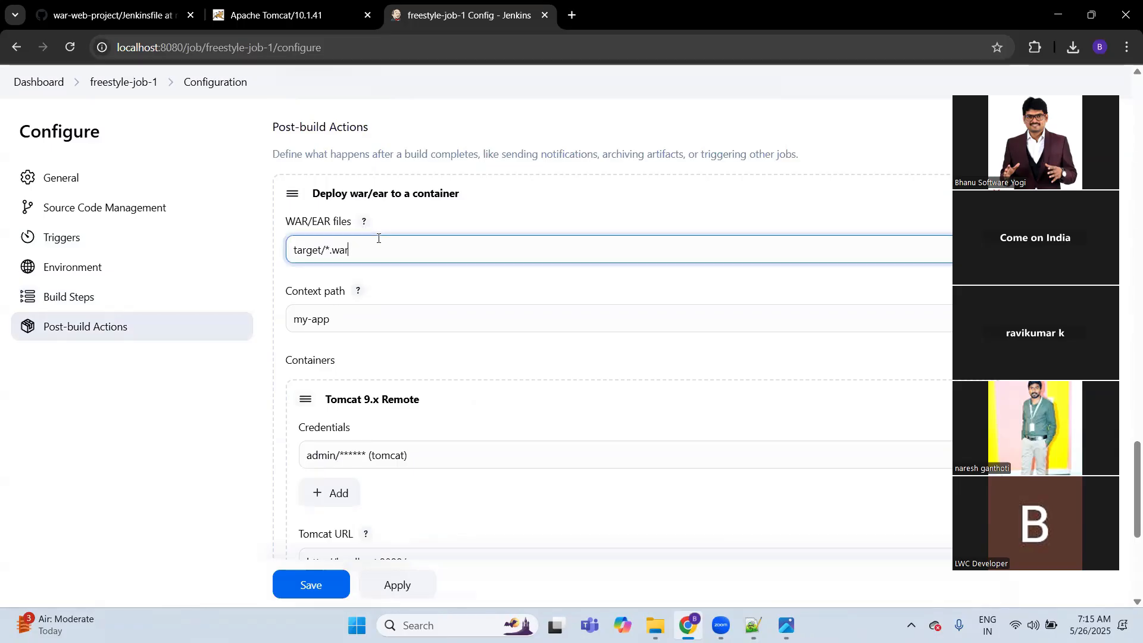
pyautogui.click(350, 313)
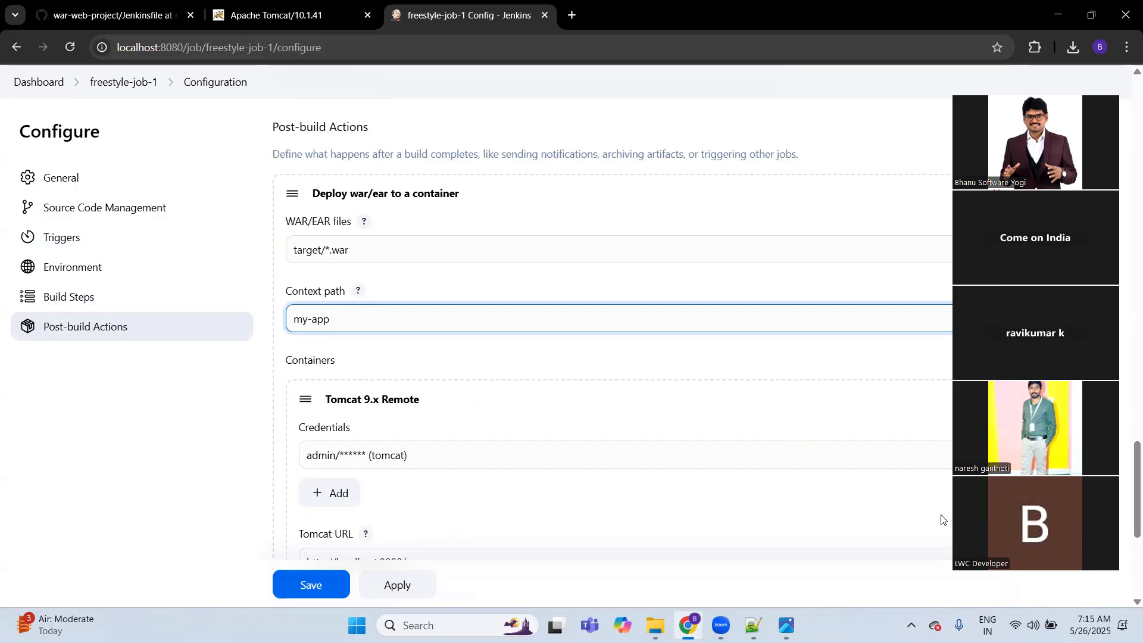
pyautogui.click(215, 425)
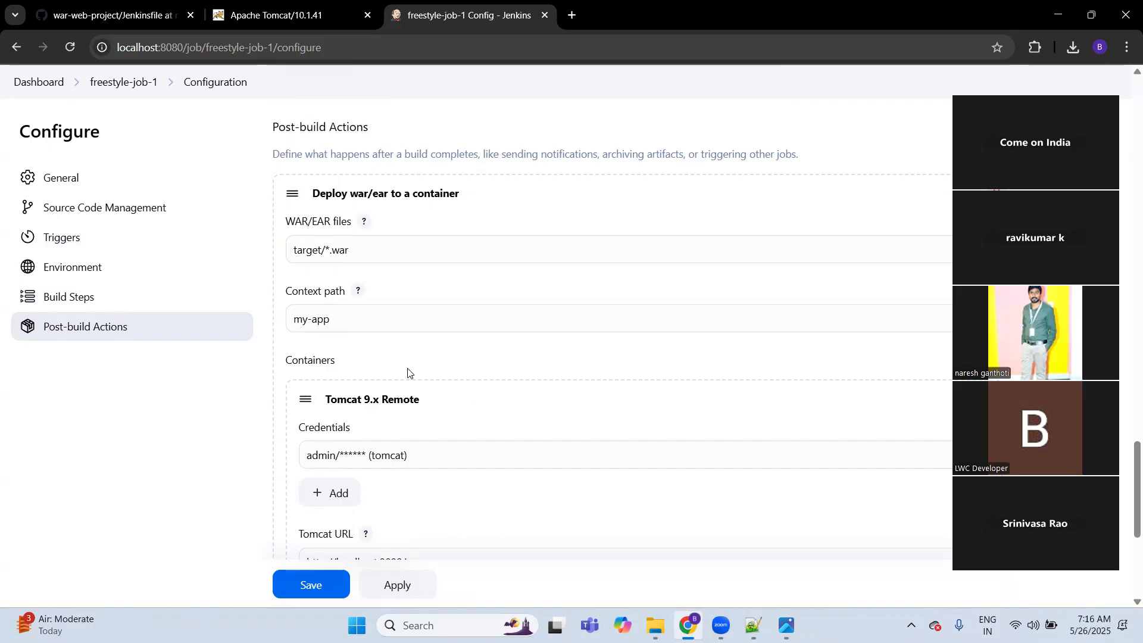
pyautogui.scroll(-1, 408, 370)
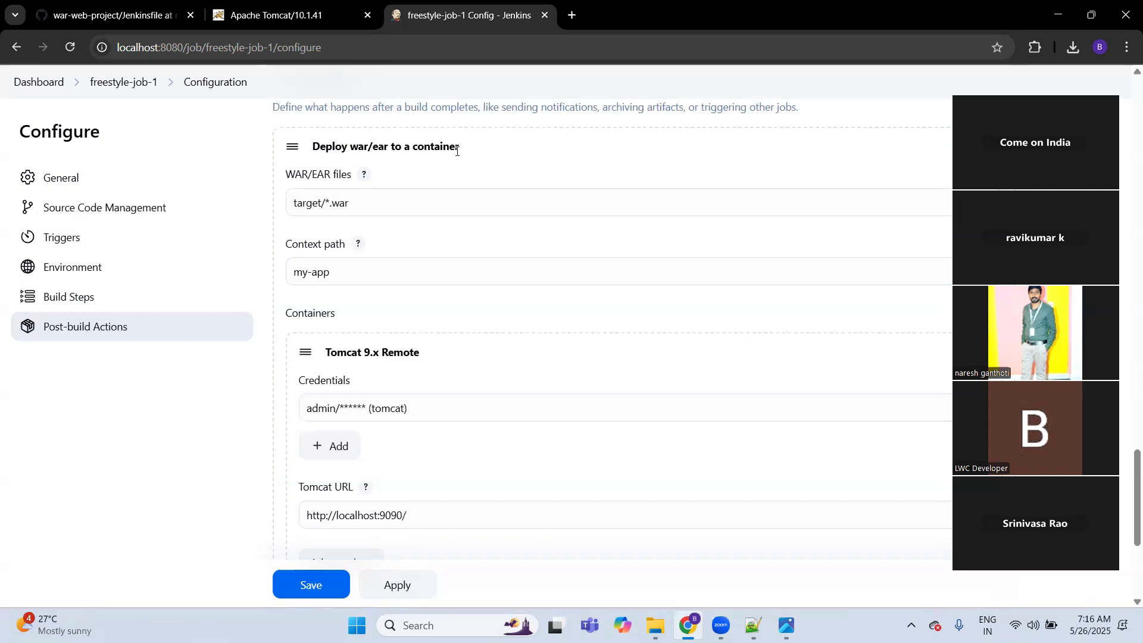
pyautogui.click(405, 213)
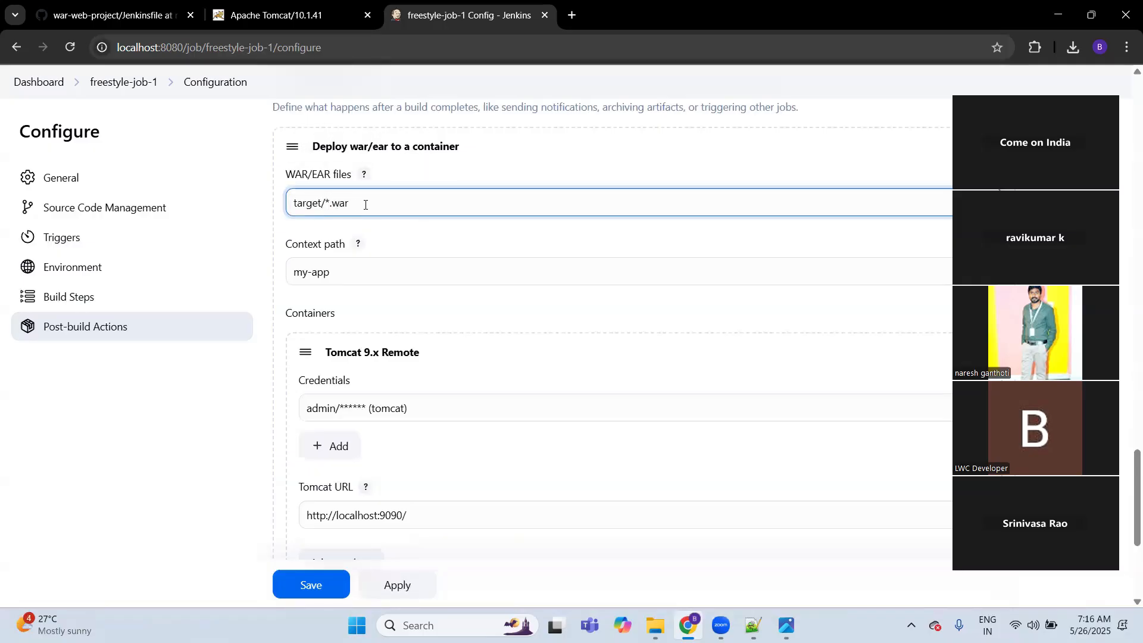
pyautogui.click(349, 271)
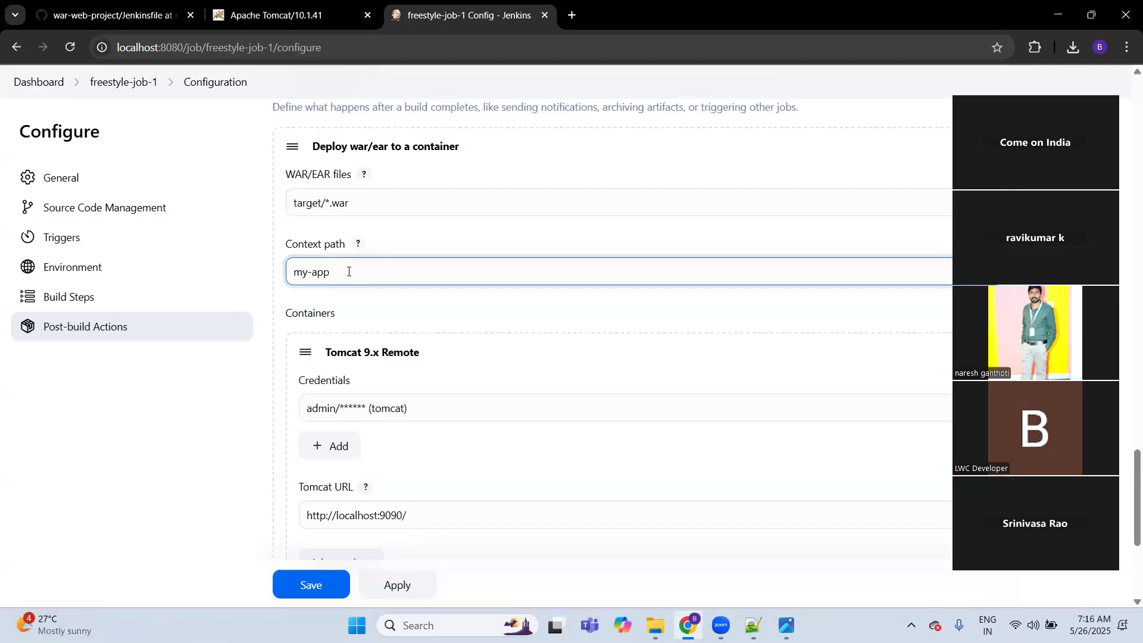
pyautogui.scroll(-1, 349, 271)
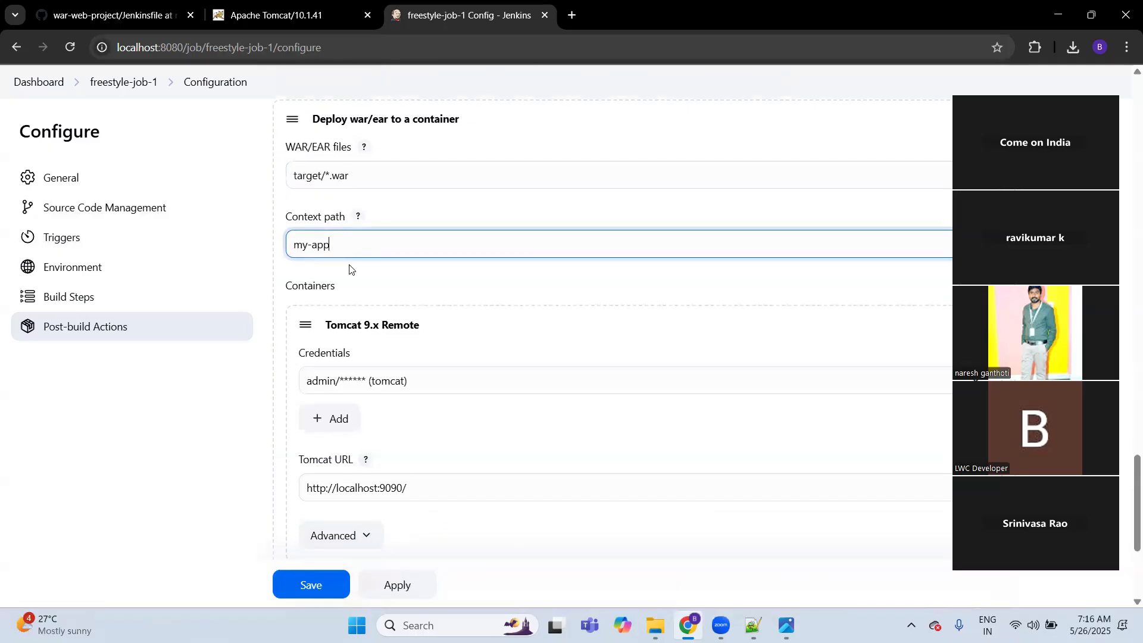
pyautogui.scroll(-2, 350, 269)
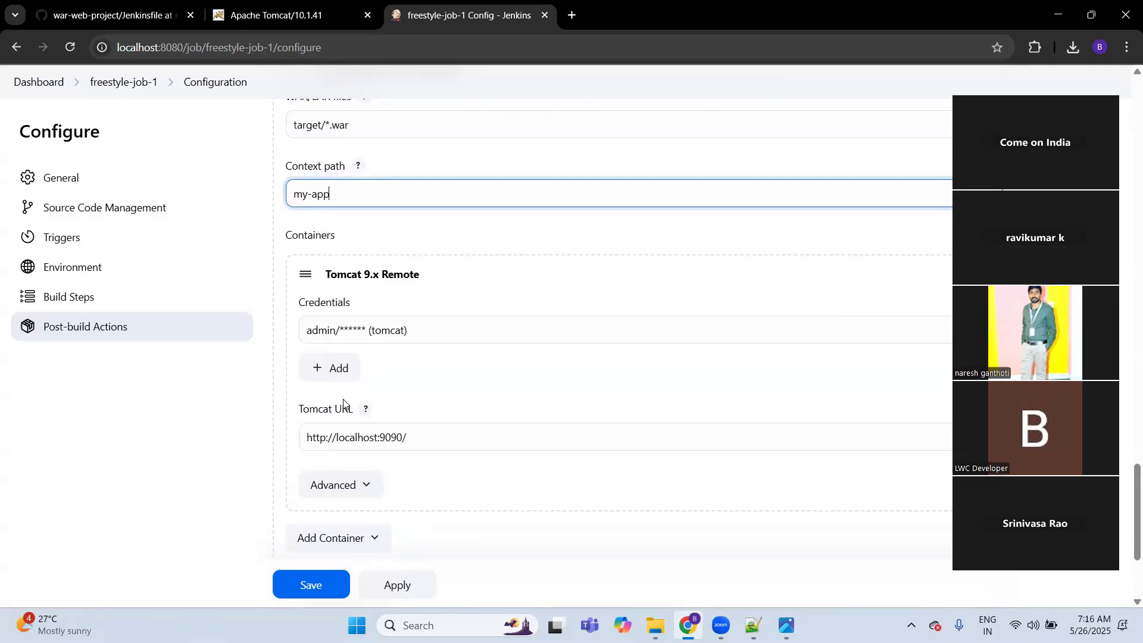
pyautogui.scroll(-1, 343, 405)
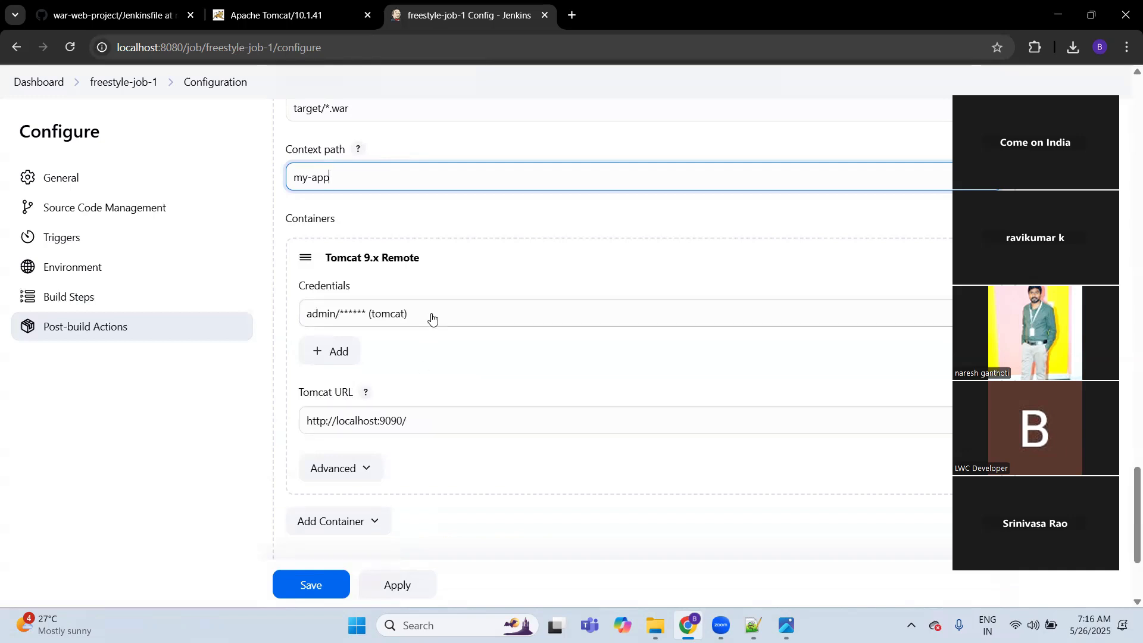
# Step: Review the fields of the Jenkins Add Credentials form for the Tomcat container, and close it without adding anything
pyautogui.click(322, 352)
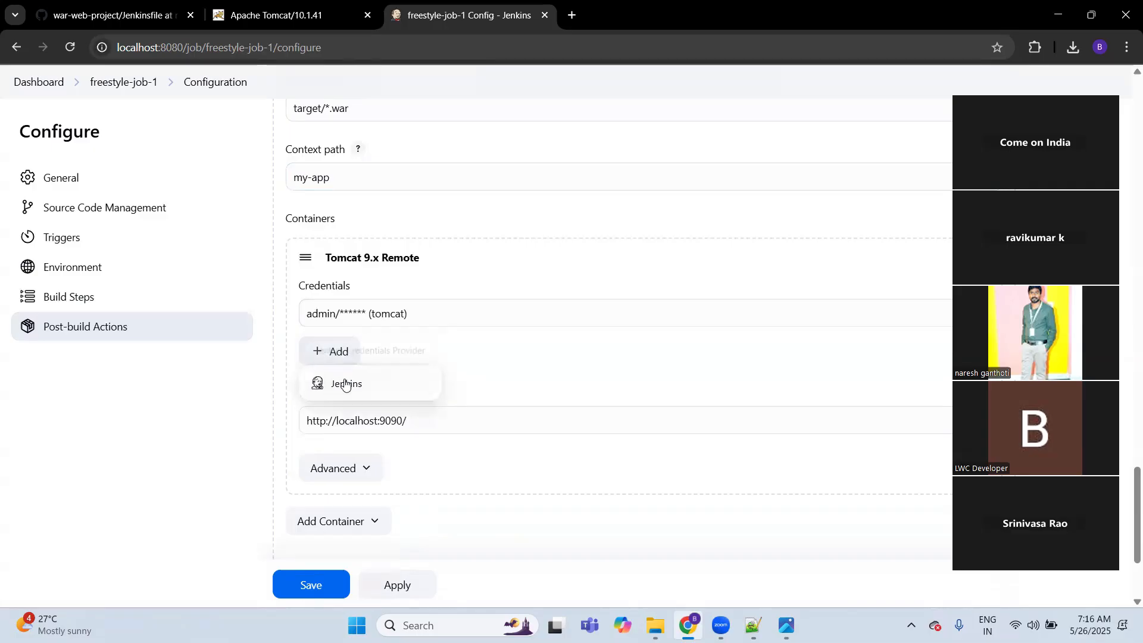
pyautogui.click(347, 385)
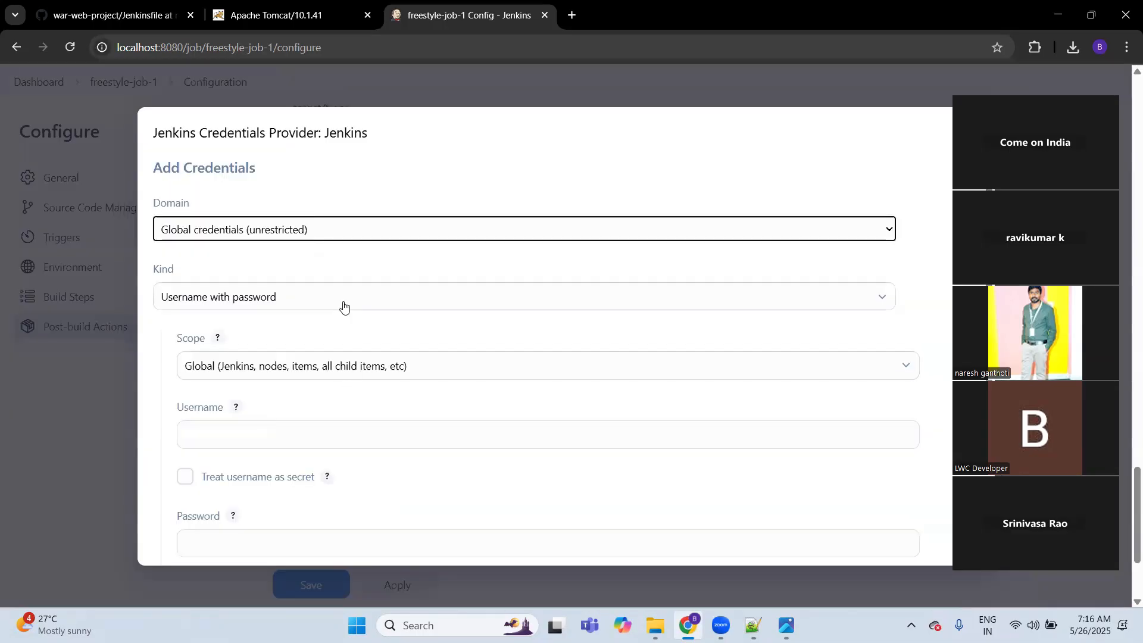
pyautogui.scroll(-3, 308, 398)
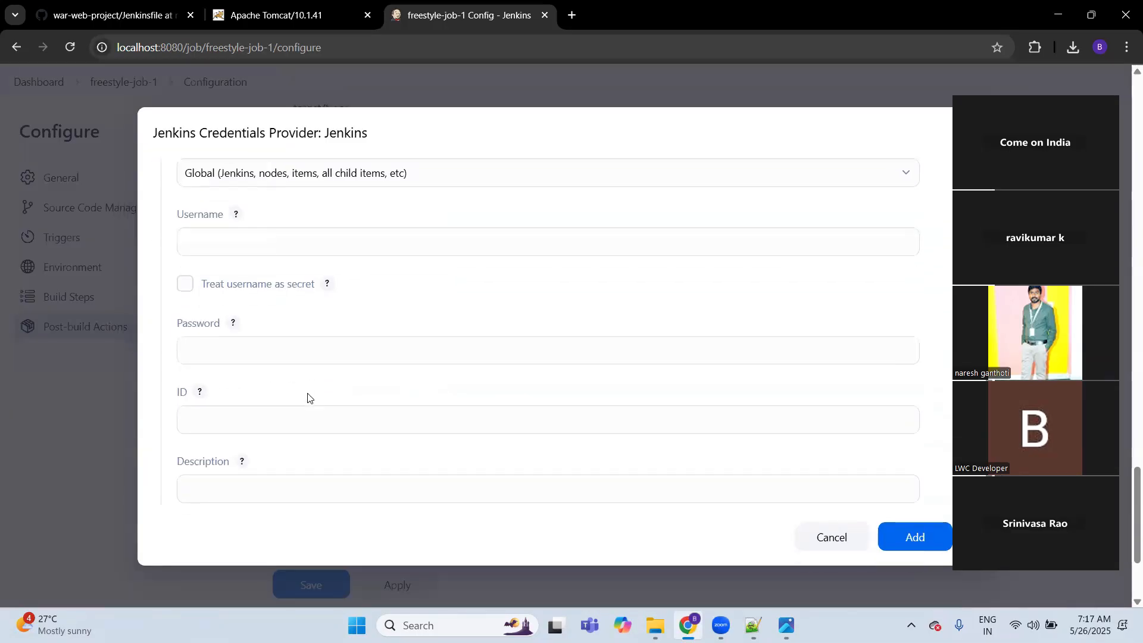
pyautogui.scroll(3, 674, 407)
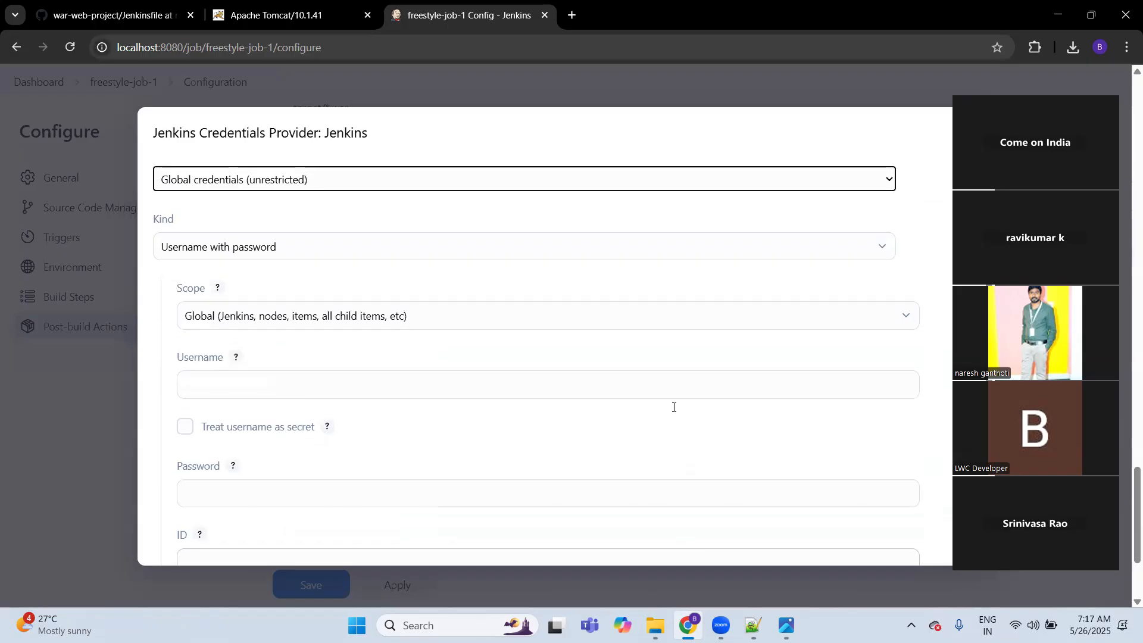
pyautogui.scroll(-3, 674, 410)
pyautogui.click(832, 546)
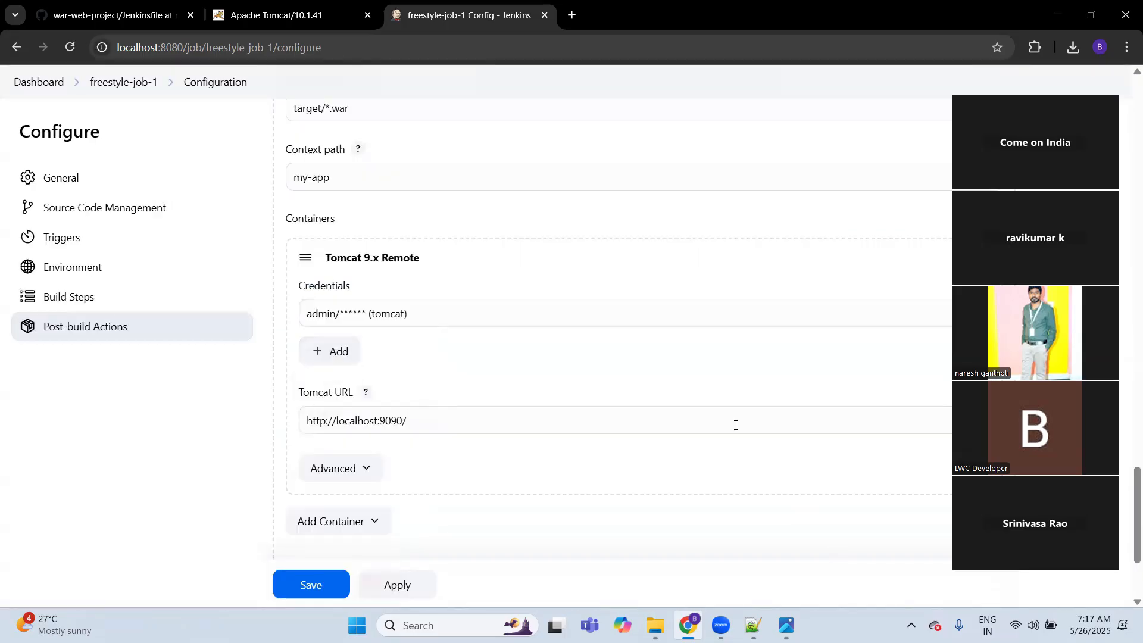
# Step: Leave the job configuration and start a new credential in the System store's Global credentials (unrestricted) domain under Manage Jenkins
pyautogui.click(49, 85)
pyautogui.click(632, 142)
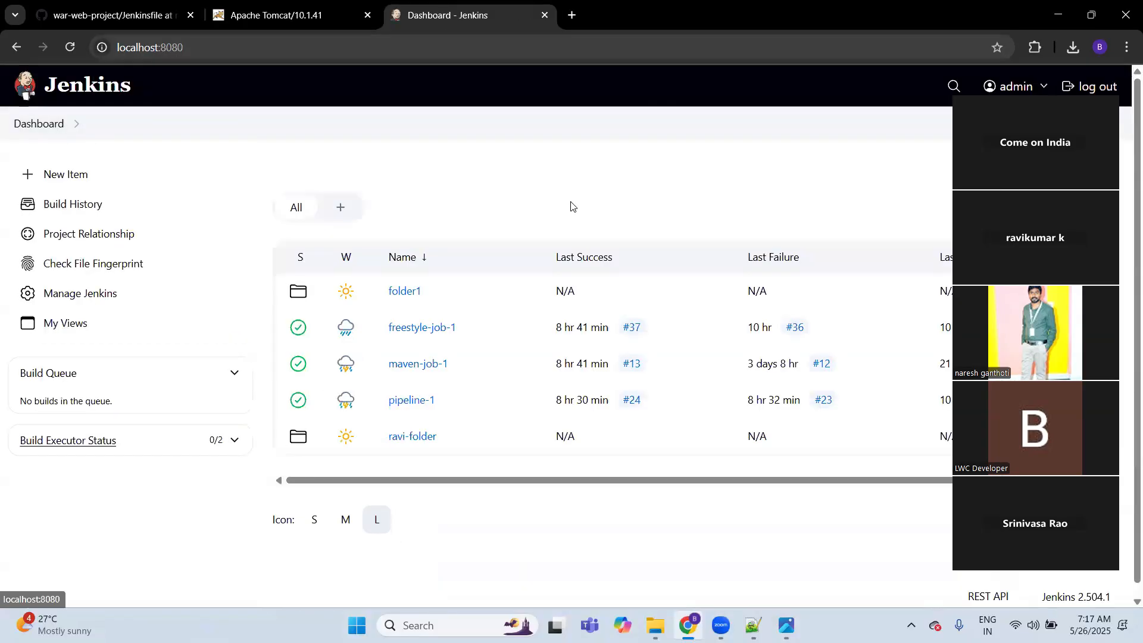
pyautogui.click(97, 294)
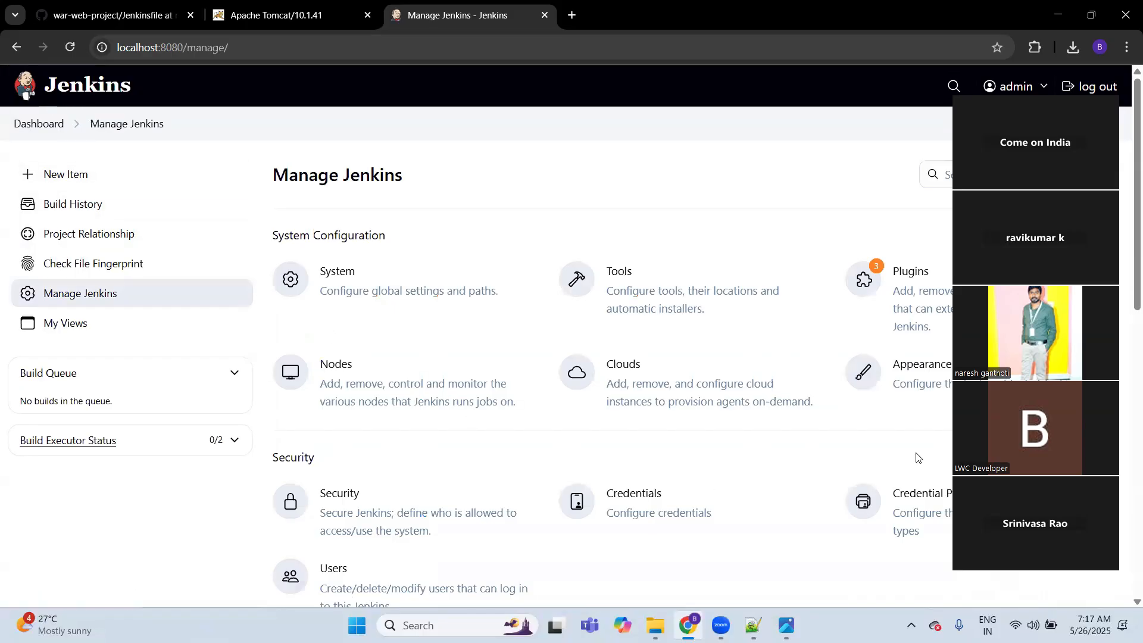
pyautogui.click(614, 510)
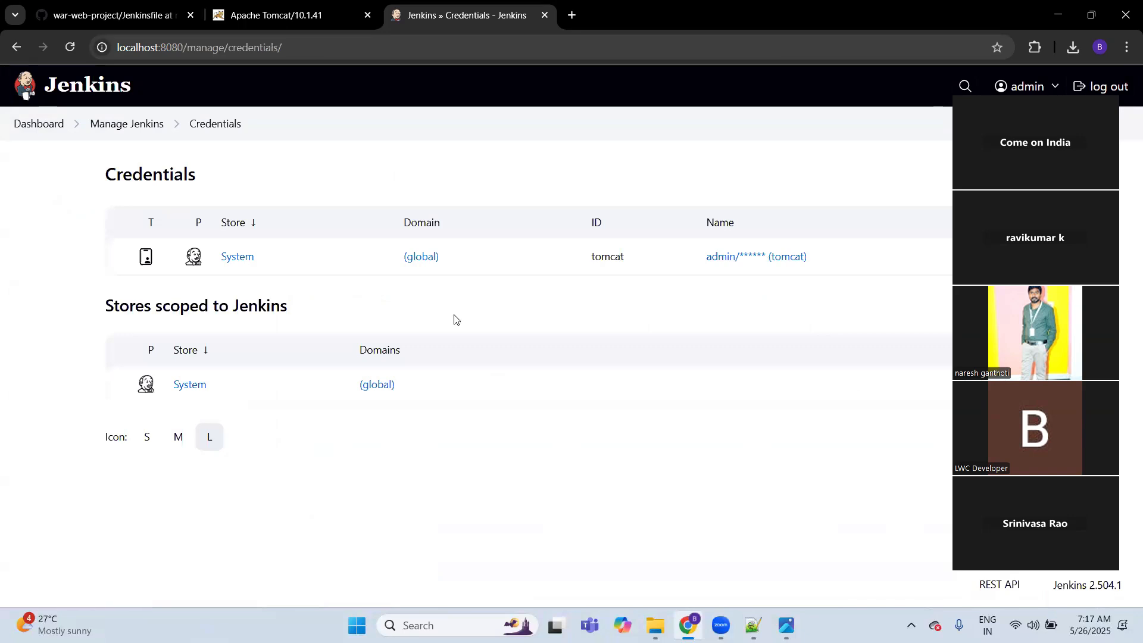
pyautogui.click(237, 257)
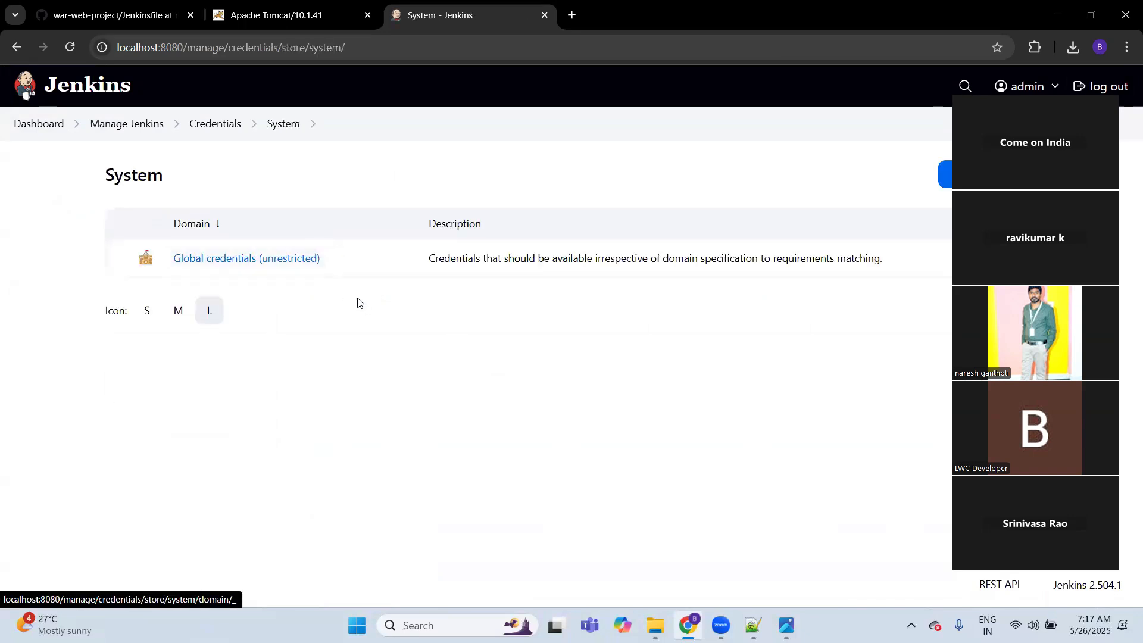
pyautogui.click(253, 263)
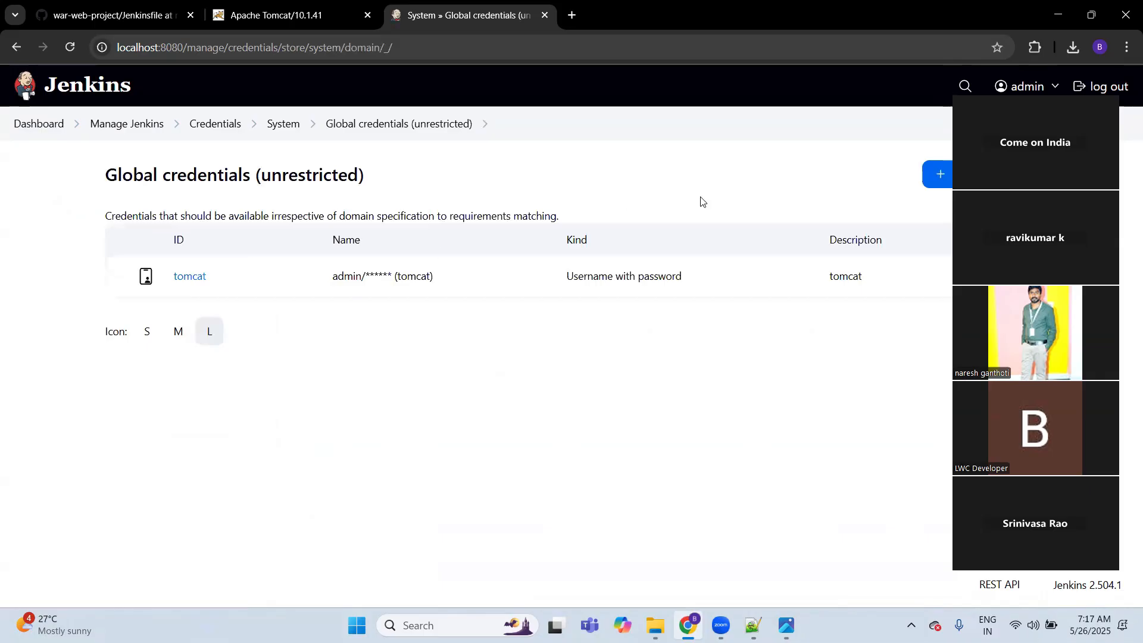
pyautogui.click(939, 174)
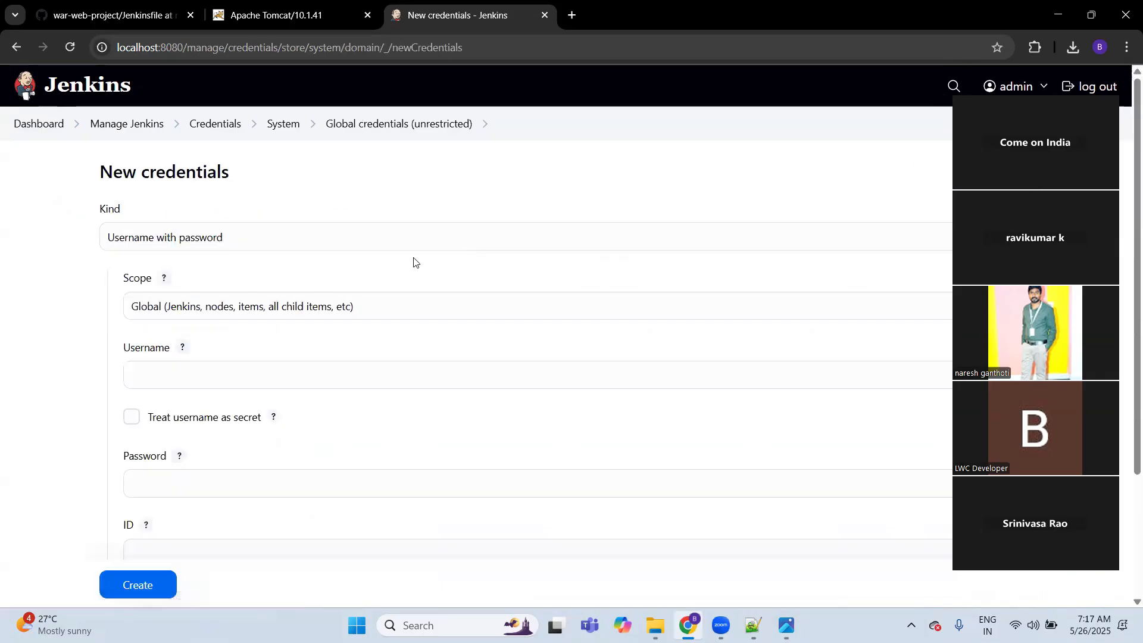
# Step: Enter admin as the new credential's username and fill in the account password
pyautogui.click(216, 382)
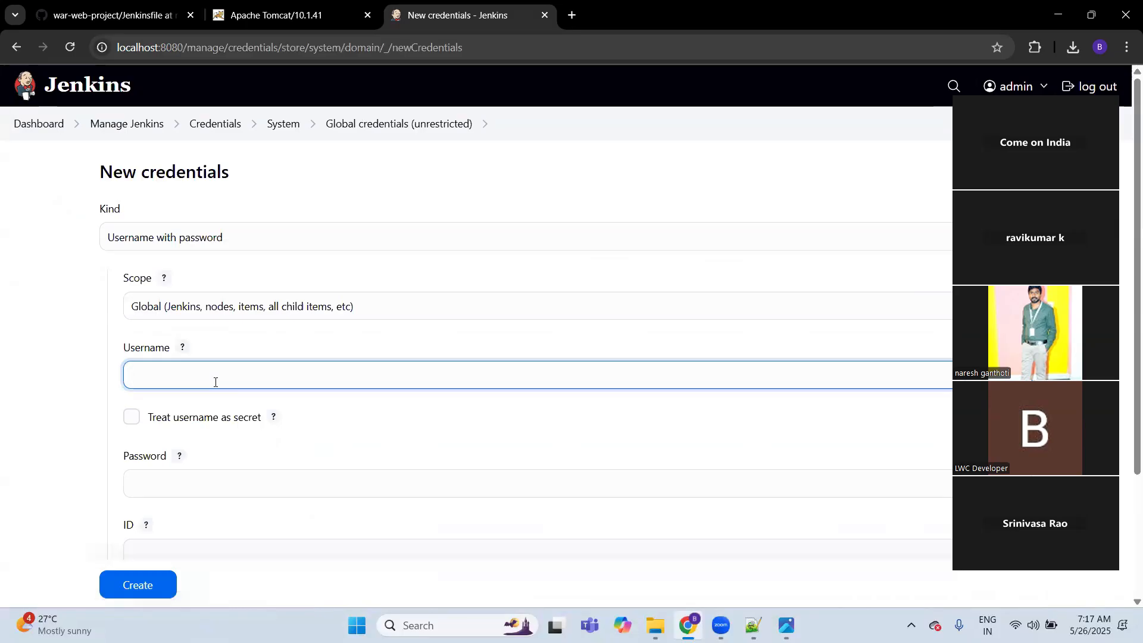
pyautogui.write('admin')
pyautogui.press('Tab')
pyautogui.press('Tab')
pyautogui.write('admin')
pyautogui.press('Tab')
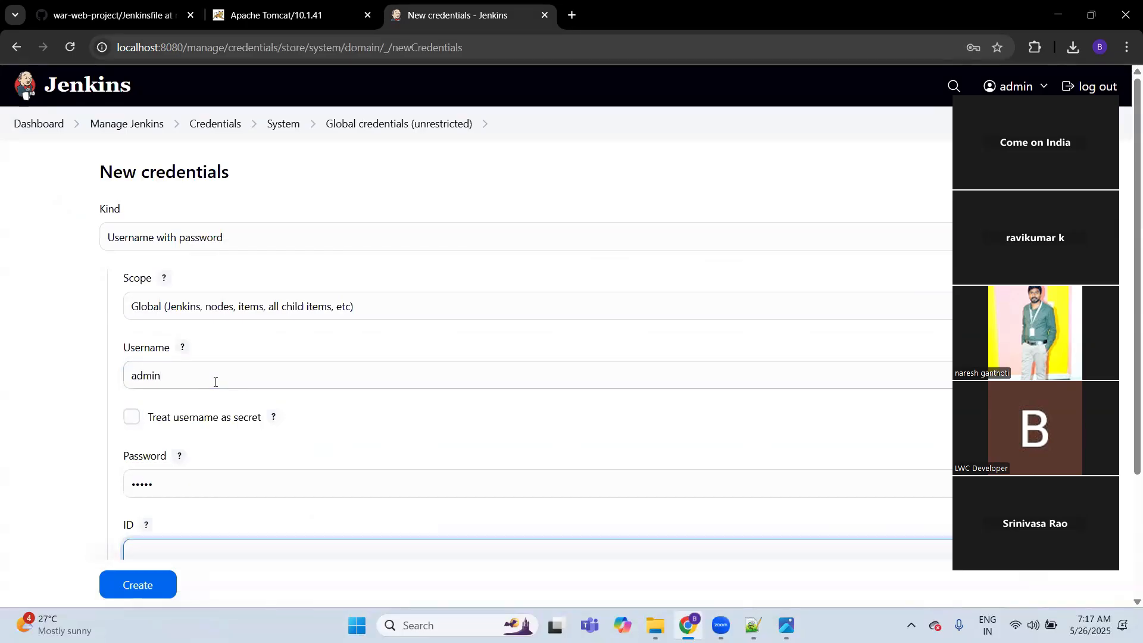
# Step: Set the credential's ID to jenkins-admin-creds, create it, and dismiss the browser's password warning
pyautogui.scroll(-1, 215, 382)
pyautogui.scroll(-2, 216, 382)
pyautogui.write('jenkis-')
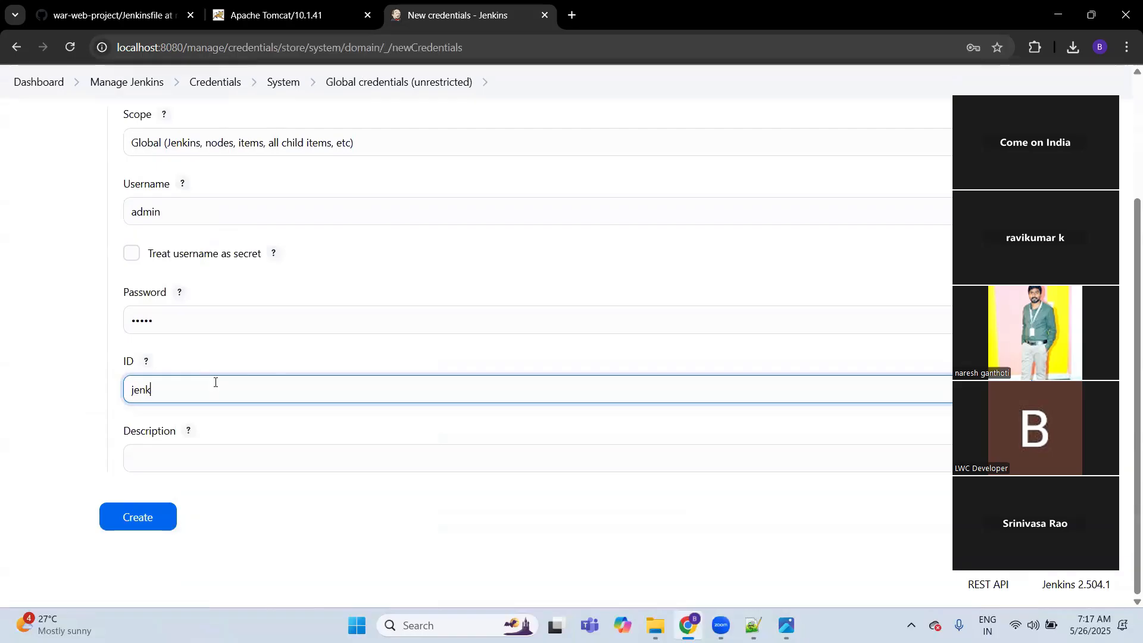
pyautogui.press('BackSpace')
pyautogui.write('ns-admin-creds')
pyautogui.click(128, 510)
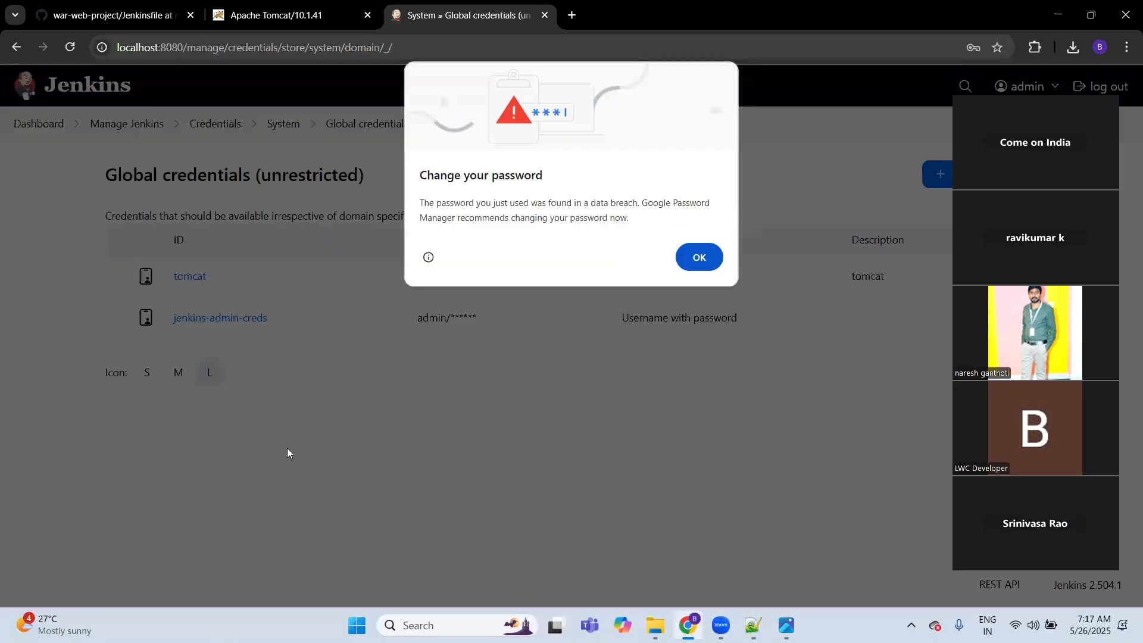
pyautogui.click(697, 257)
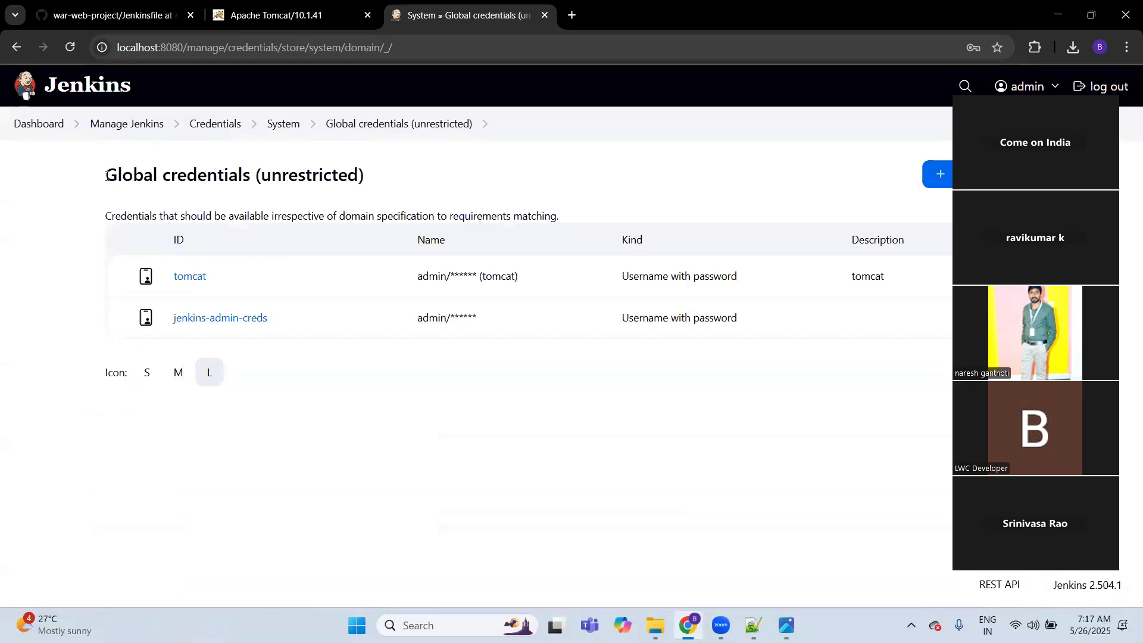
# Step: Return from the global credentials list to the Jenkins dashboard, and view the 7Day-jenkins-github-maven-tomcat diagram in the image viewer
pyautogui.doubleClick(154, 174)
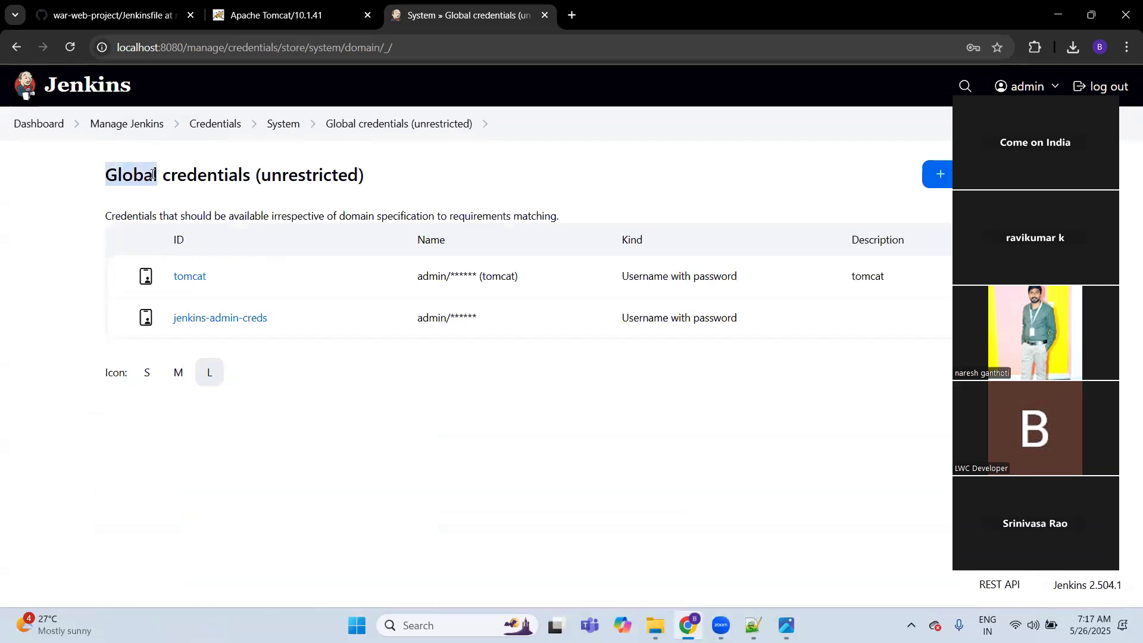
pyautogui.click(256, 387)
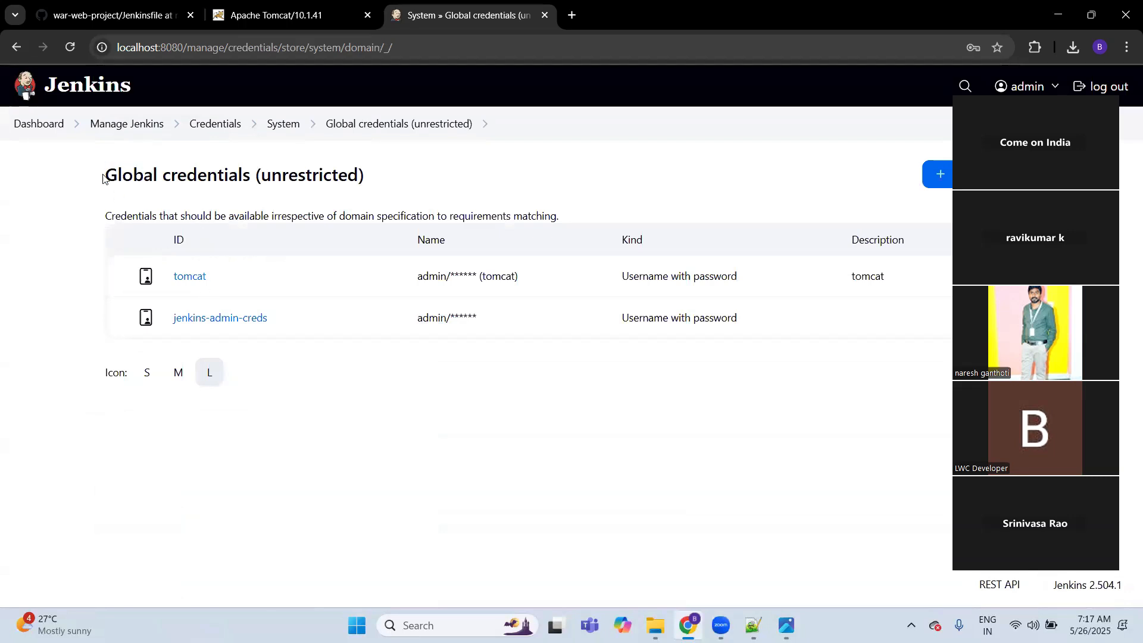
pyautogui.click(54, 90)
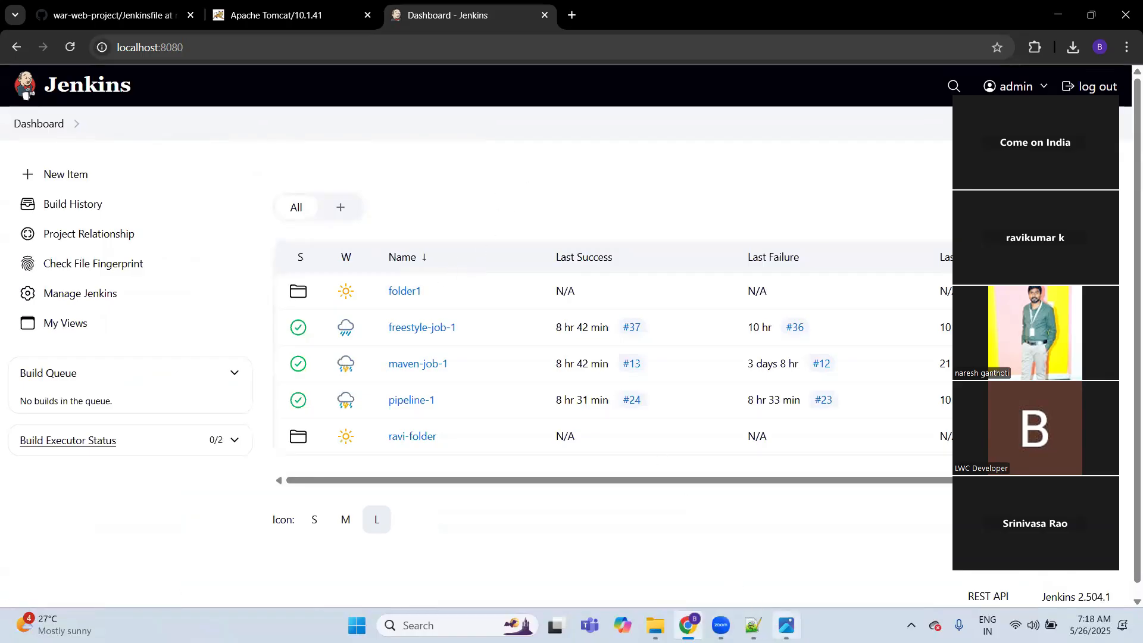
pyautogui.click(786, 625)
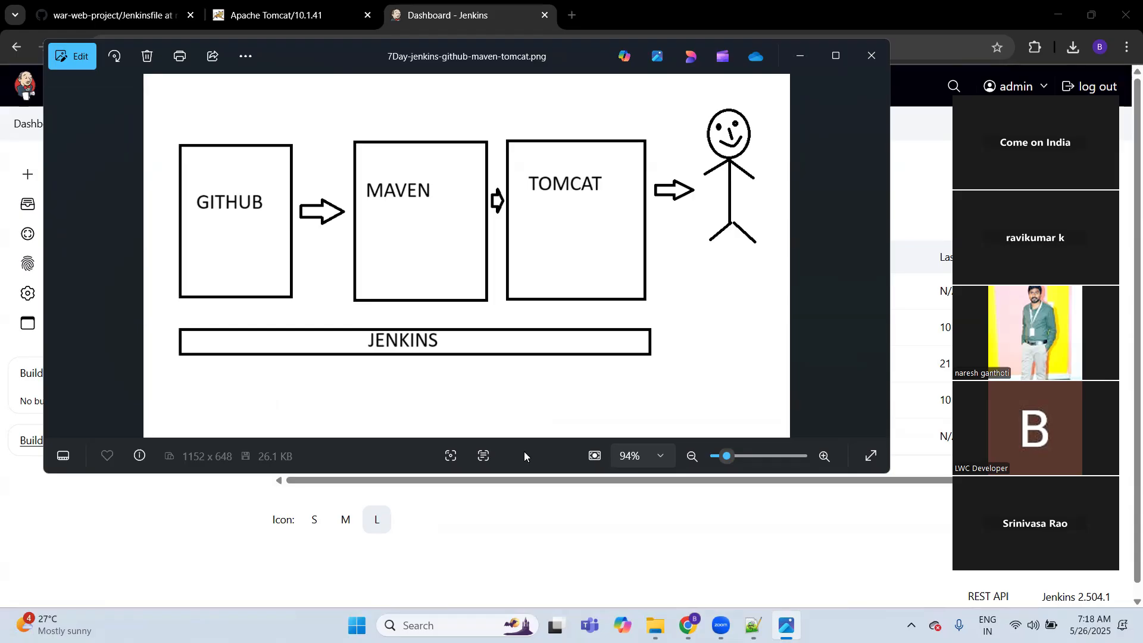
pyautogui.click(502, 544)
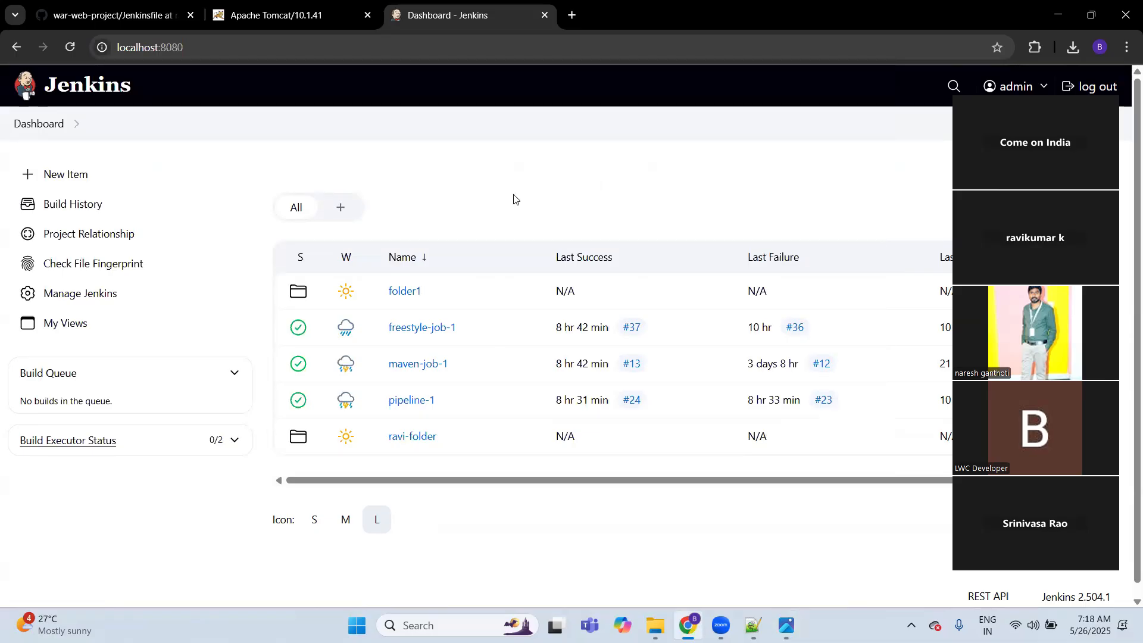
# Step: Open the configuration of freestyle-job-1 and go through its source code, build step and post-build deployment settings
pyautogui.click(433, 327)
pyautogui.click(81, 296)
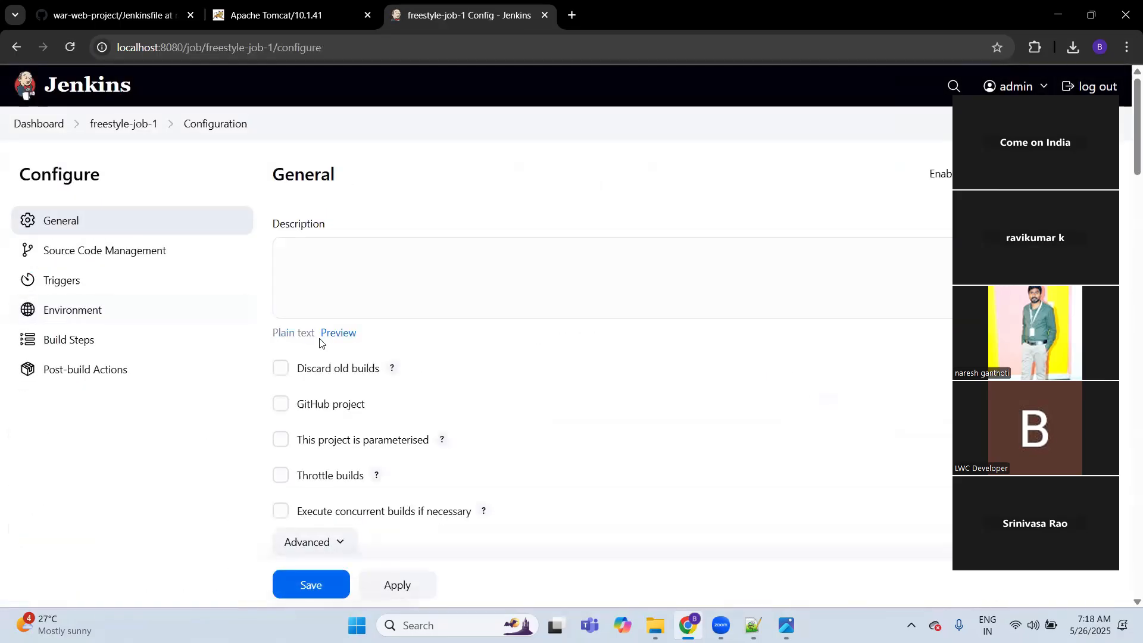
pyautogui.click(119, 251)
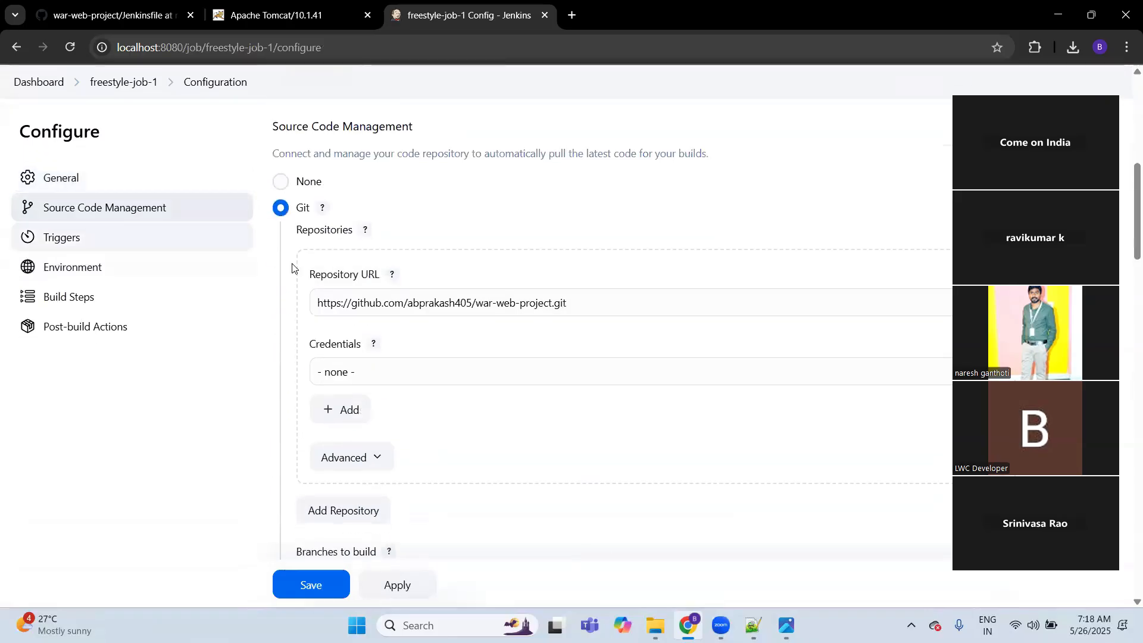
pyautogui.click(82, 301)
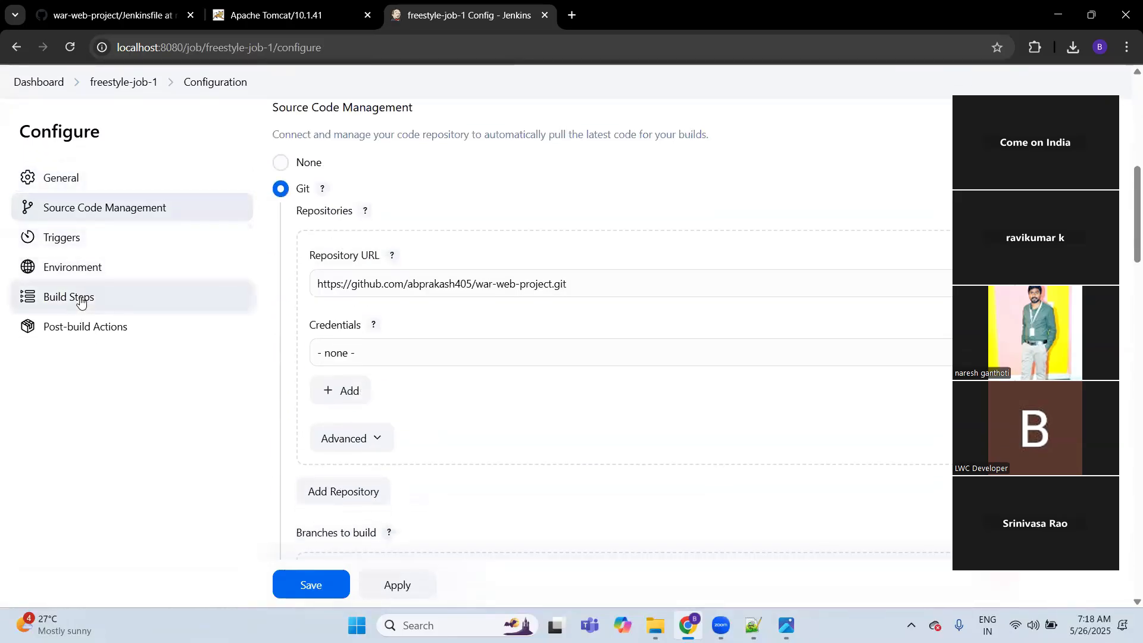
pyautogui.click(123, 327)
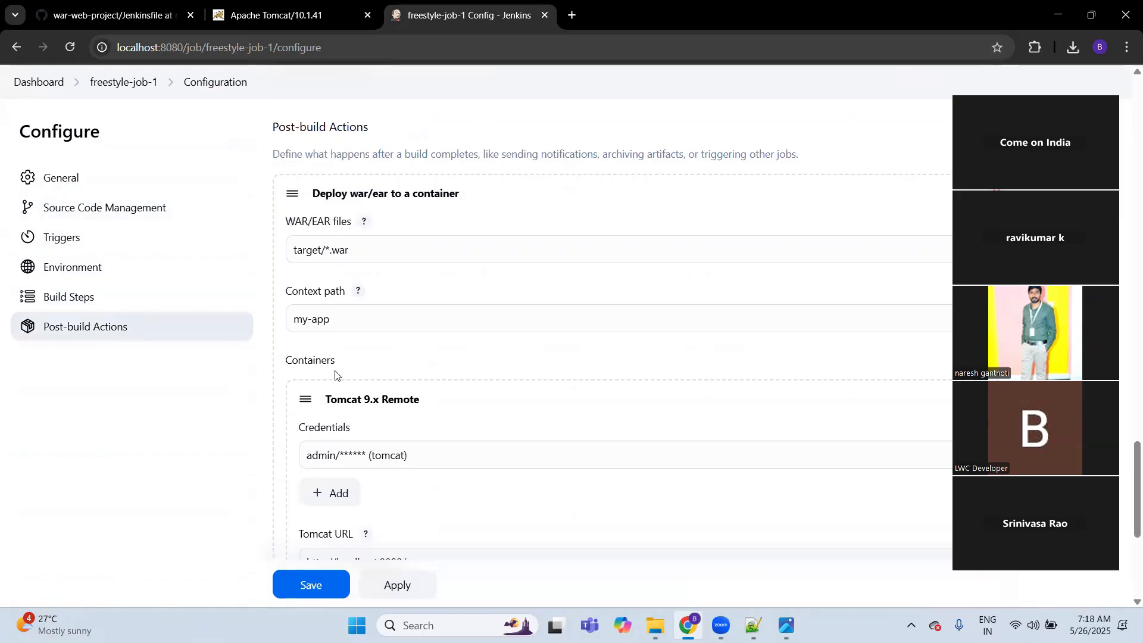
pyautogui.scroll(-3, 345, 404)
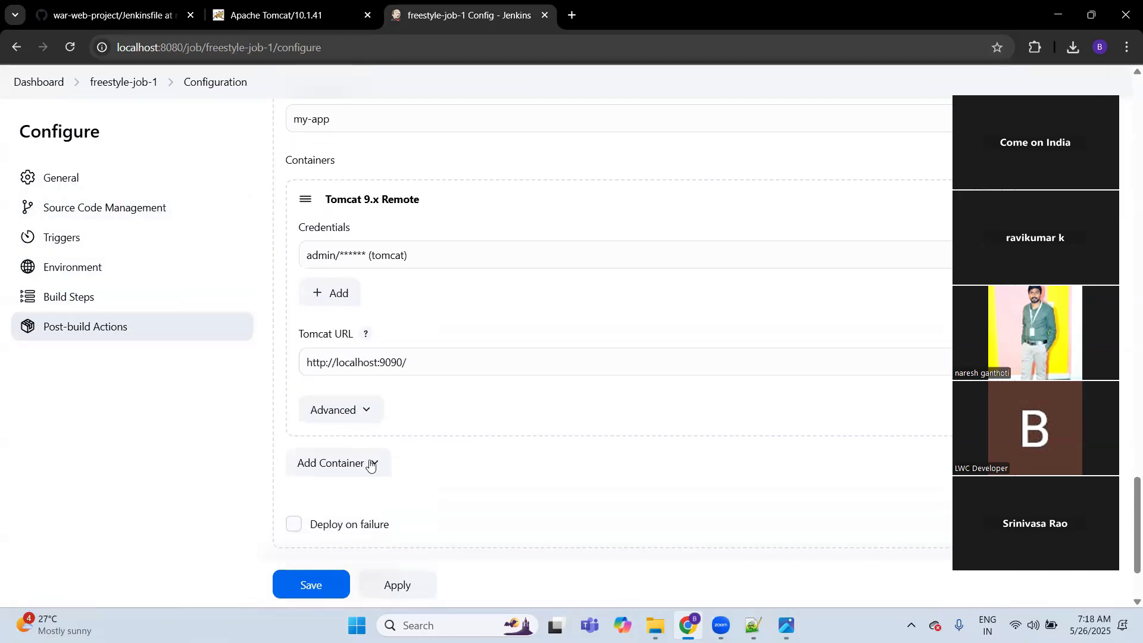
pyautogui.scroll(-1, 370, 464)
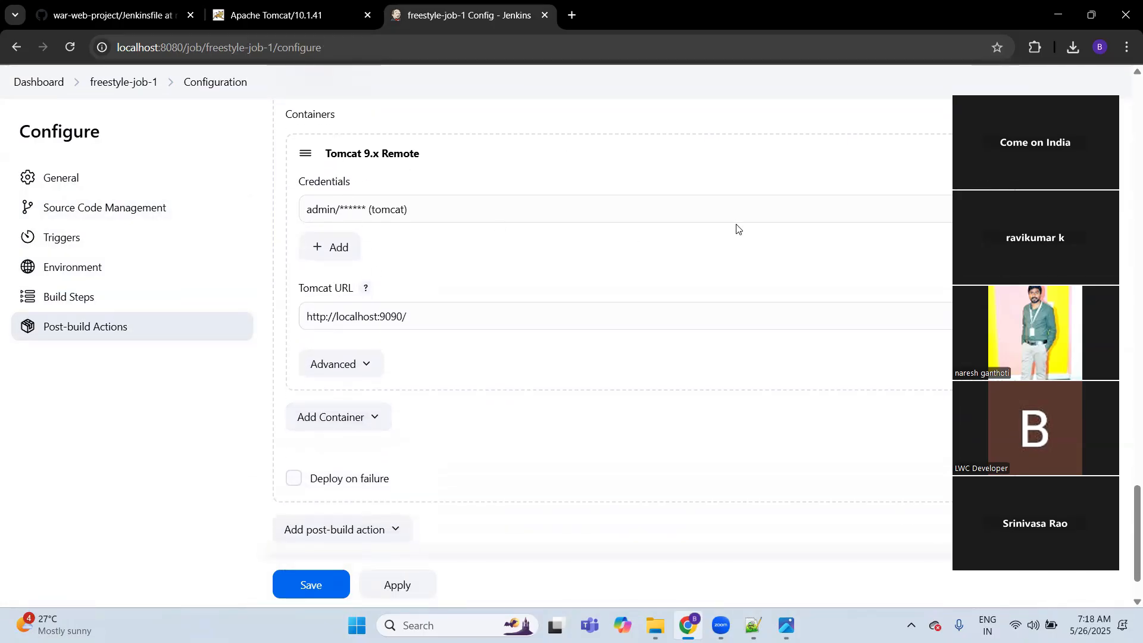
# Step: Remove the existing Tomcat container from the WAR/EAR deployment action and add a new Tomcat 9.x Remote container
pyautogui.click(946, 138)
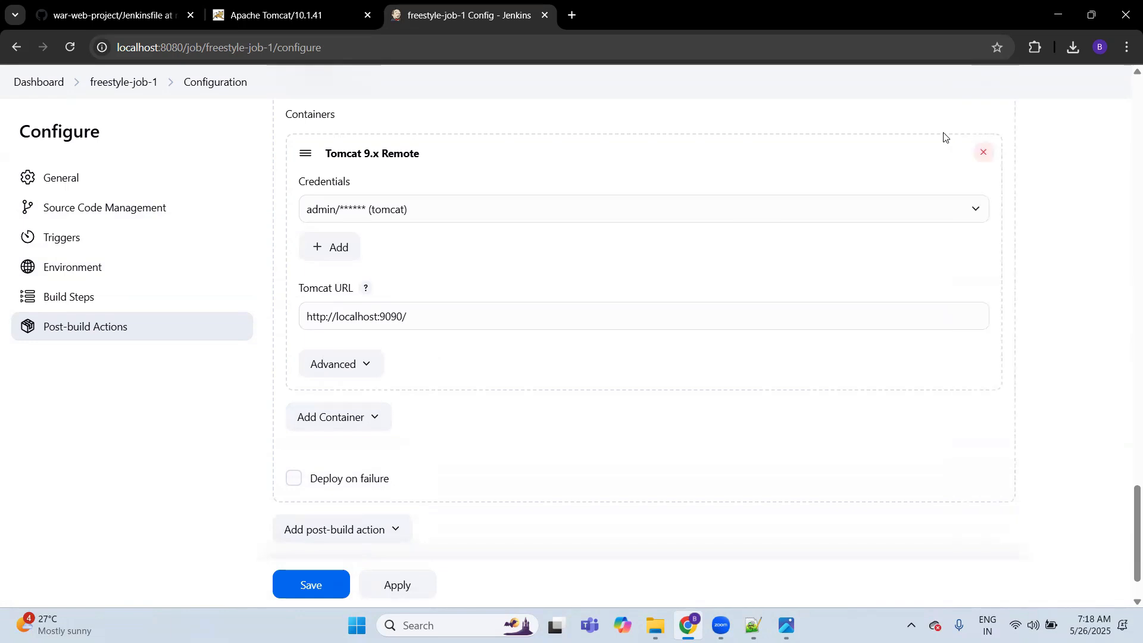
pyautogui.click(986, 153)
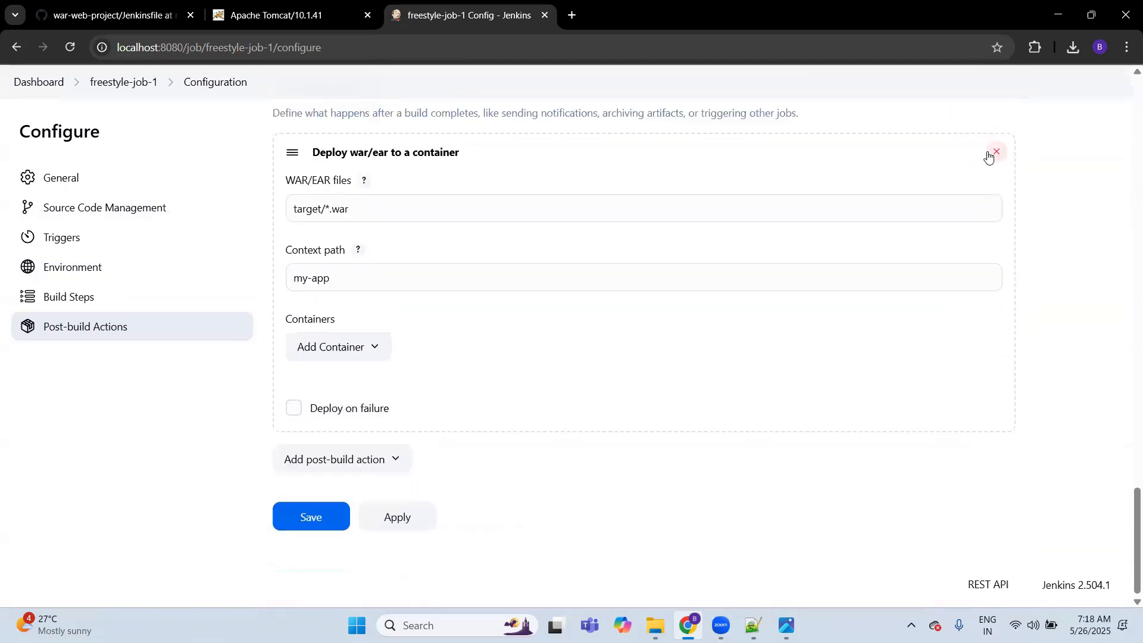
pyautogui.click(367, 349)
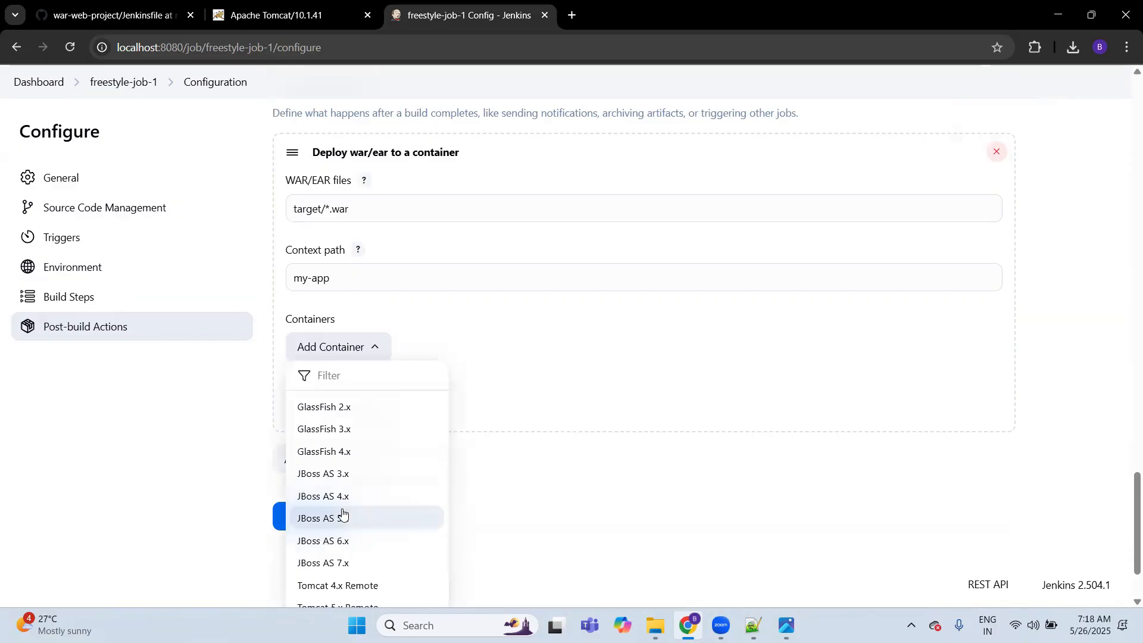
pyautogui.scroll(-2, 343, 512)
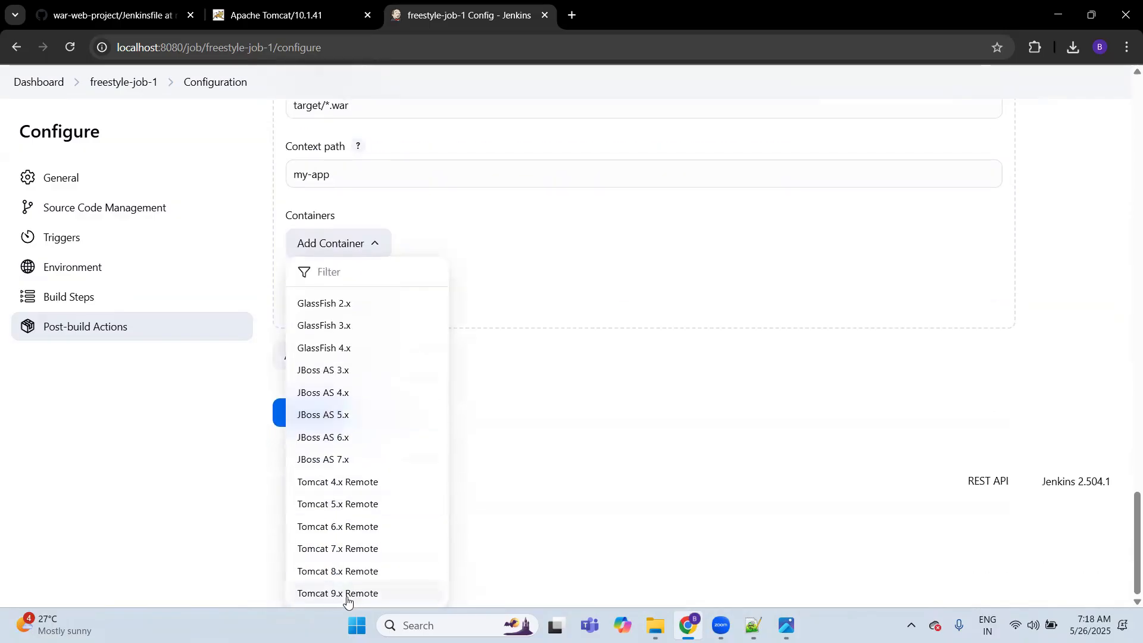
pyautogui.click(344, 594)
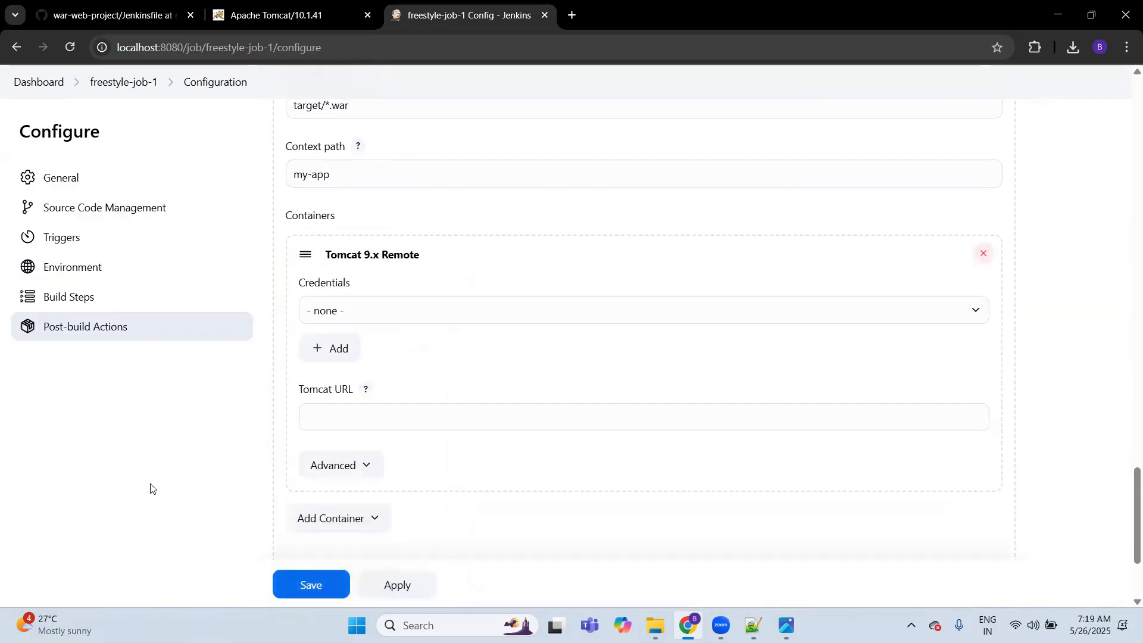
pyautogui.click(333, 314)
pyautogui.click(389, 376)
pyautogui.click(203, 452)
pyautogui.click(339, 421)
pyautogui.write('htt')
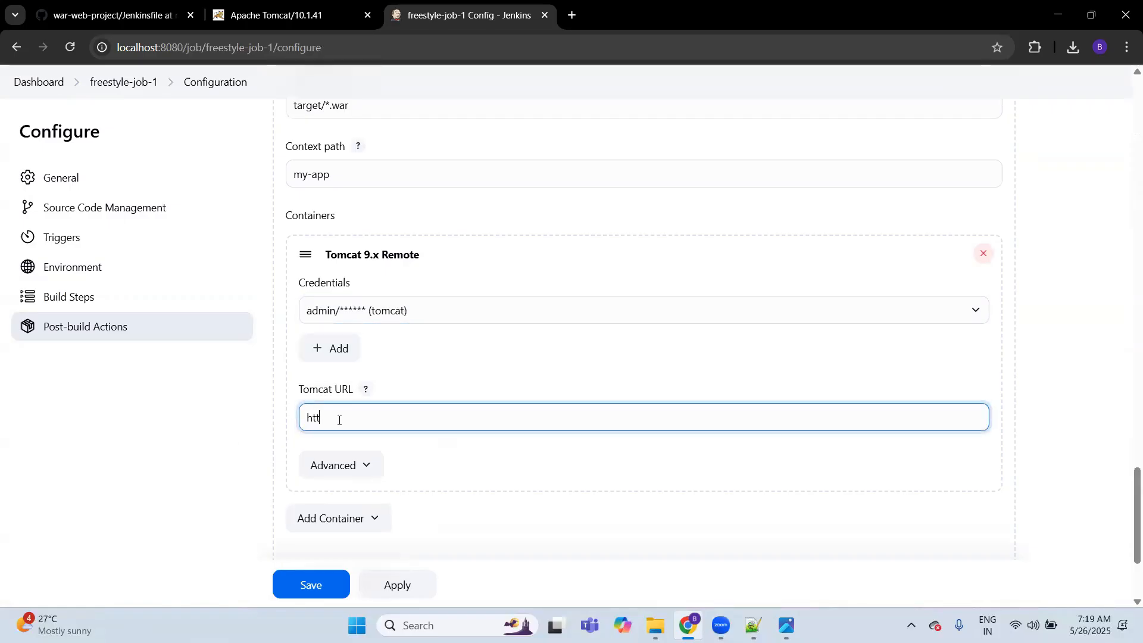
pyautogui.write('p://localhost:9090')
pyautogui.click(250, 16)
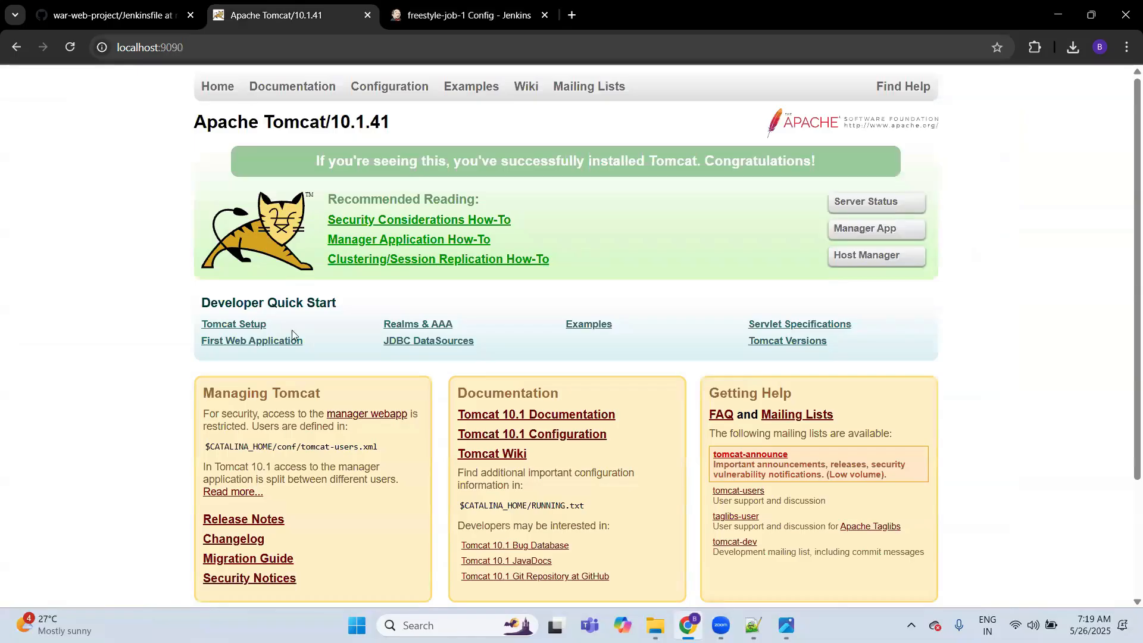
pyautogui.hotkey('ctrl', 'Tab')
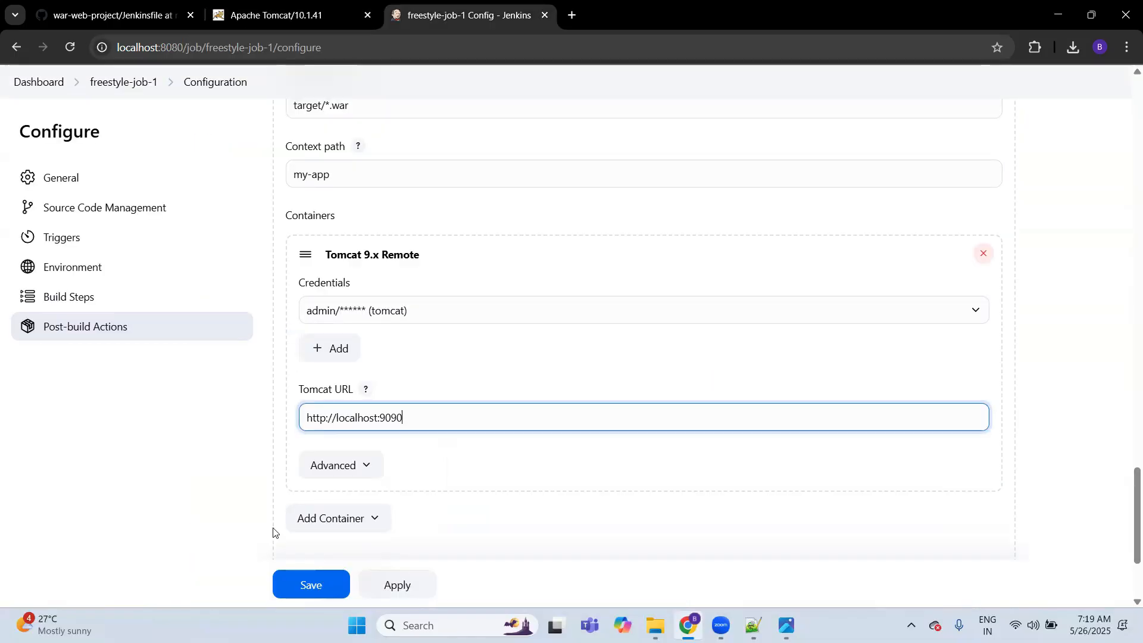
# Step: Save the freestyle-job-1 configuration, start a new build of the job and refresh its page
pyautogui.click(306, 580)
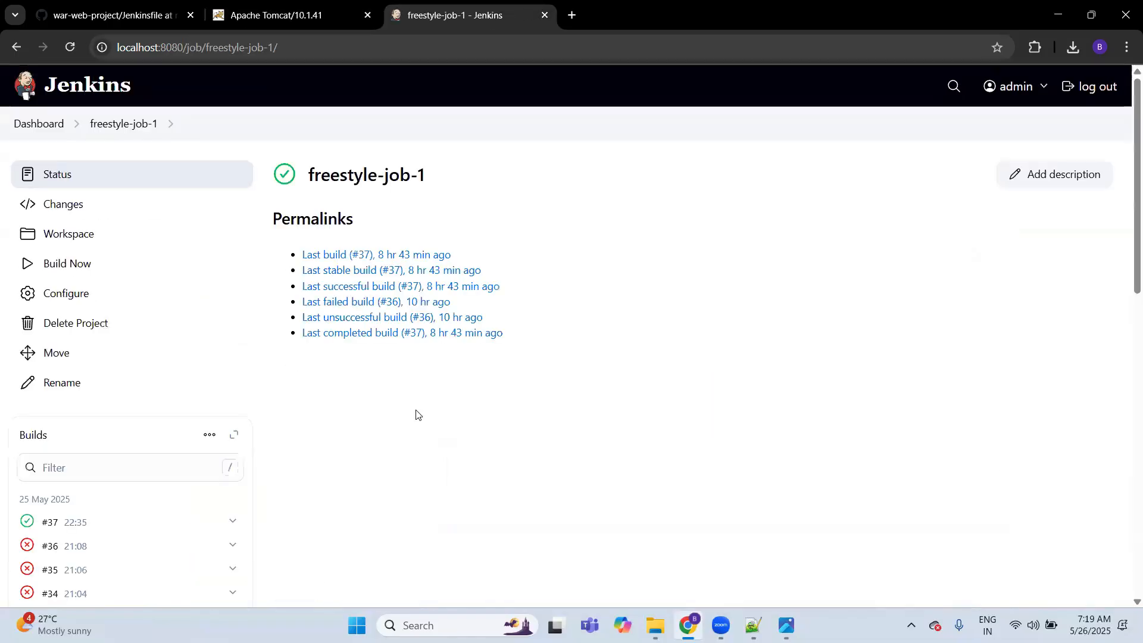
pyautogui.click(90, 264)
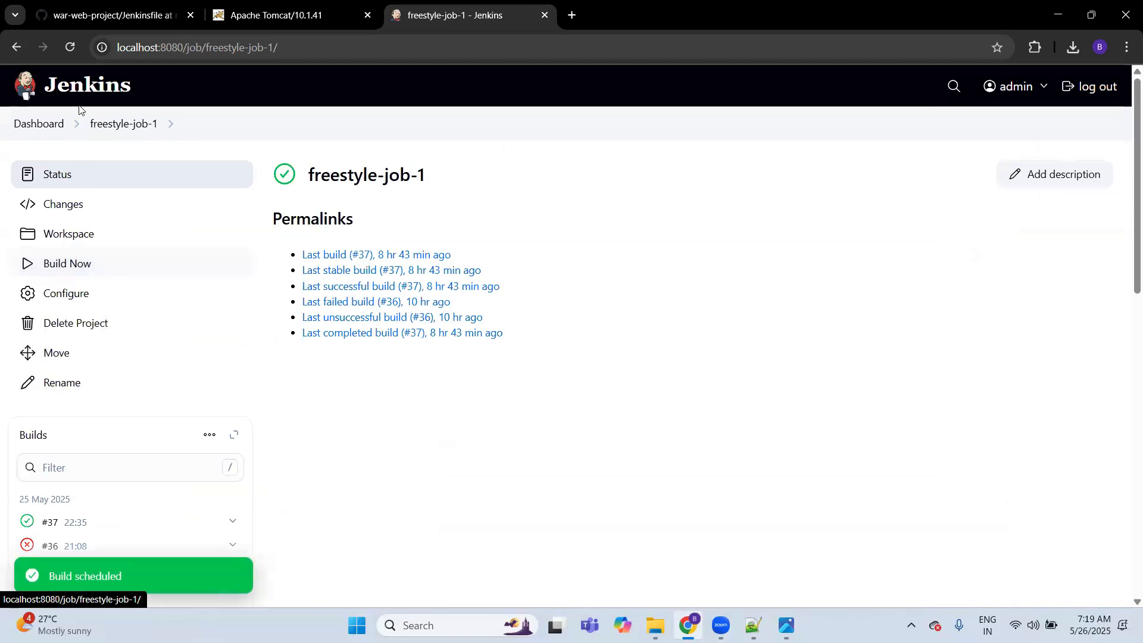
pyautogui.click(71, 48)
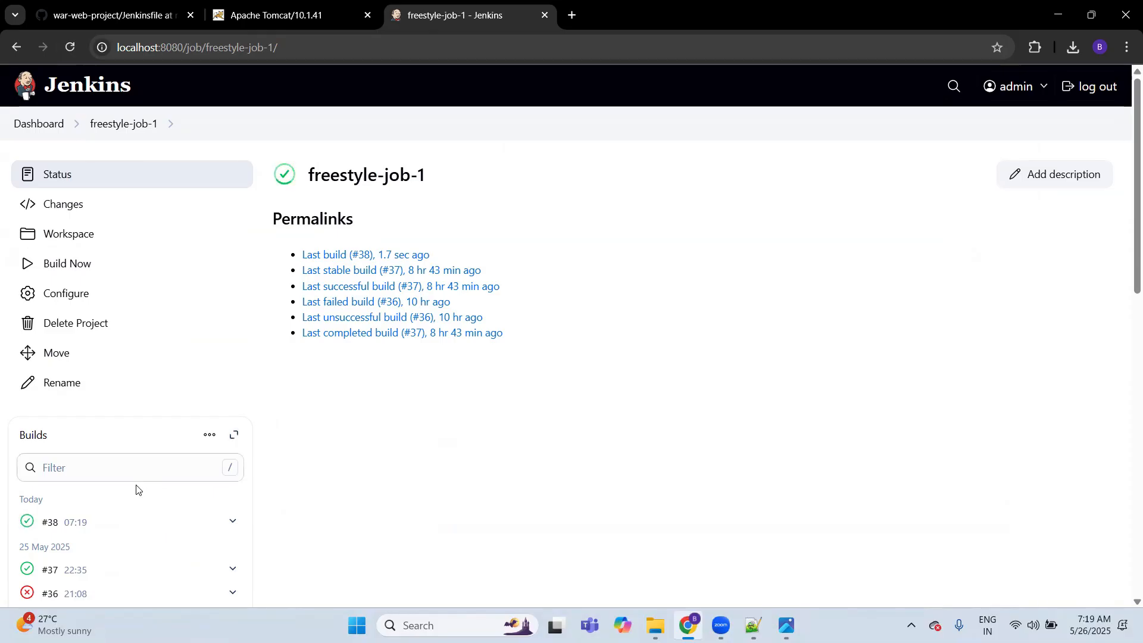
# Step: Open the console output of build #38 and go through its Git fetch and mvn package sections
pyautogui.click(96, 520)
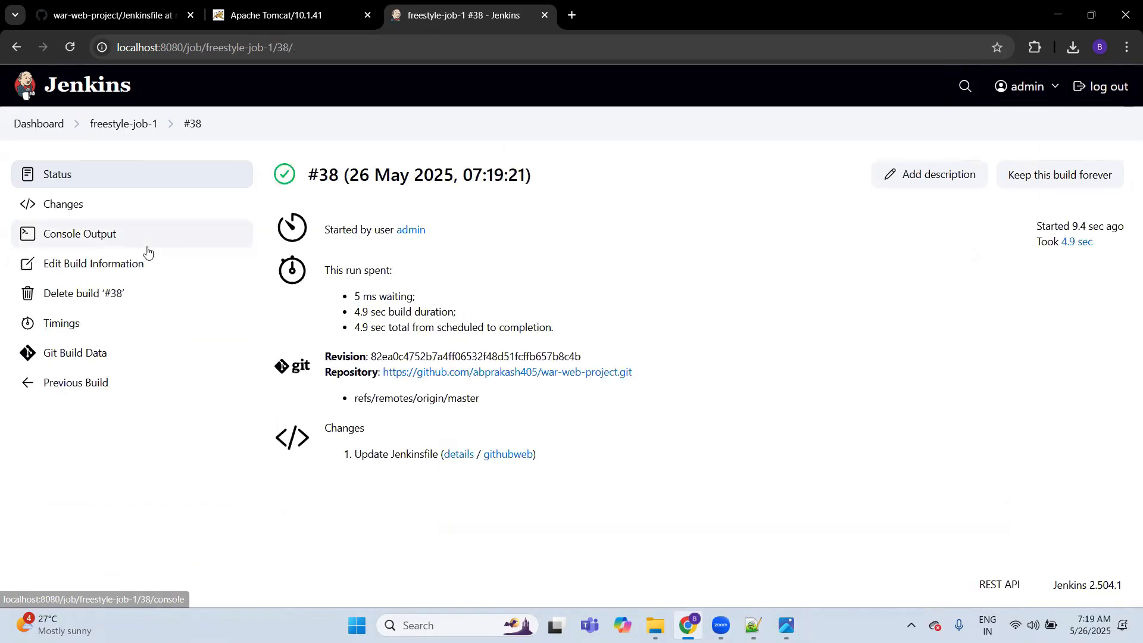
pyautogui.click(114, 243)
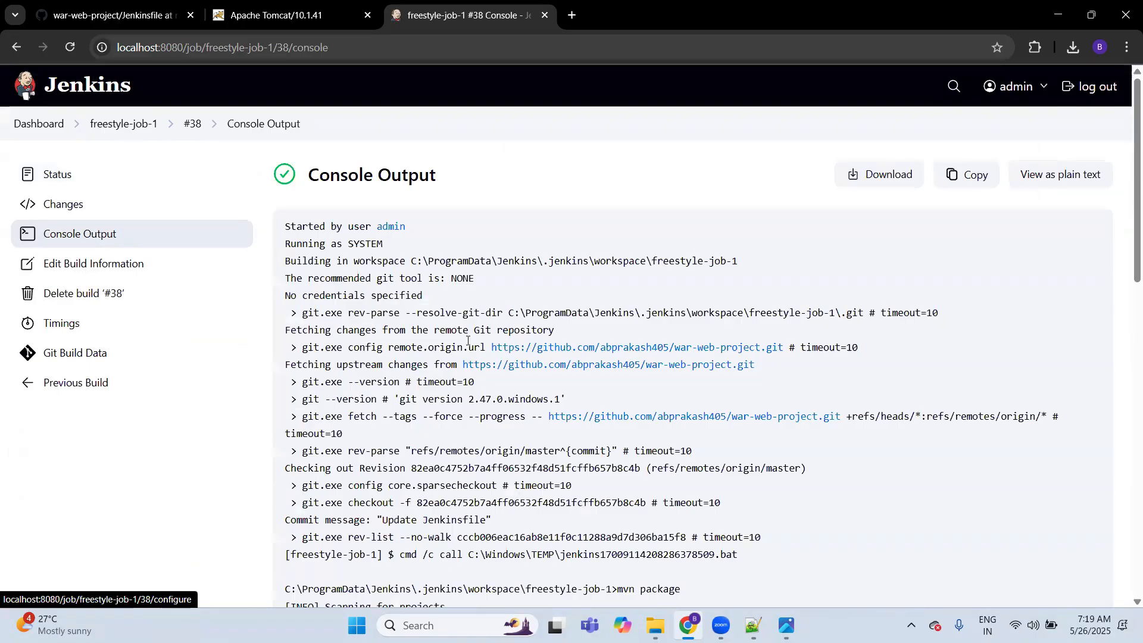
pyautogui.scroll(-3, 468, 340)
pyautogui.moveTo(766, 341); pyautogui.dragTo(416, 155)
pyautogui.click(387, 232)
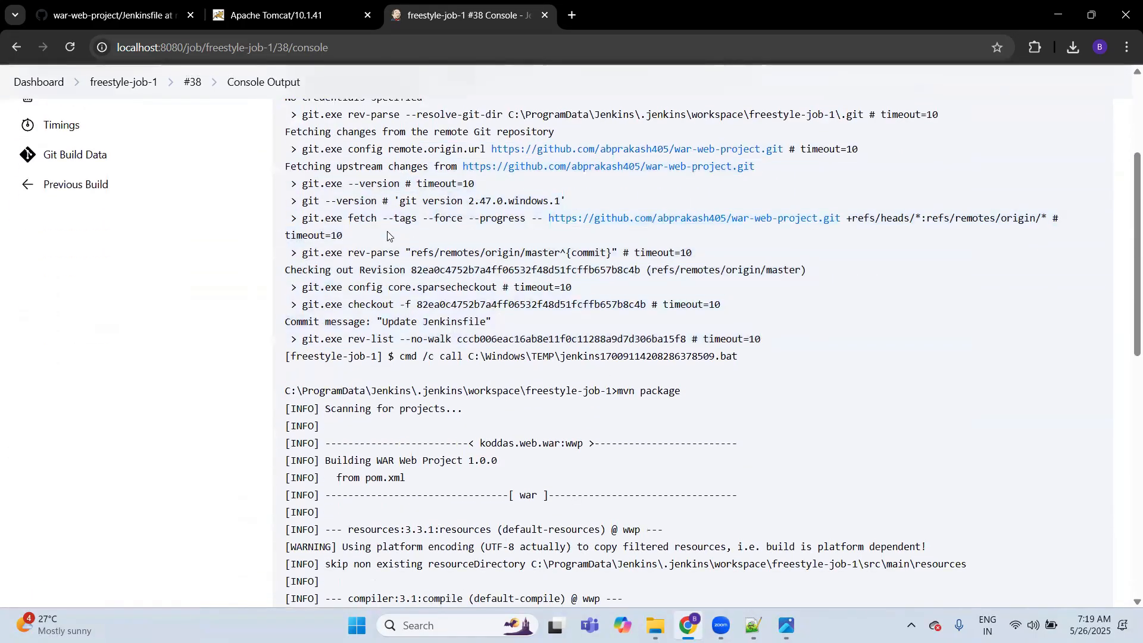
pyautogui.moveTo(302, 219); pyautogui.dragTo(876, 231)
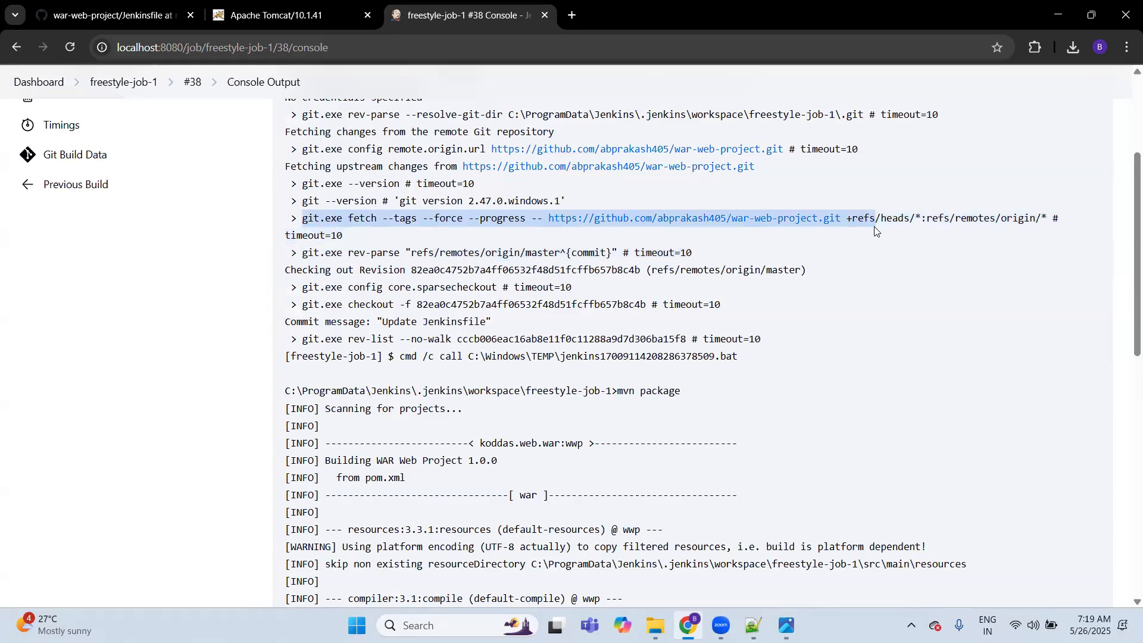
pyautogui.scroll(-2, 634, 372)
pyautogui.moveTo(618, 245); pyautogui.dragTo(683, 245)
pyautogui.scroll(-7, 577, 344)
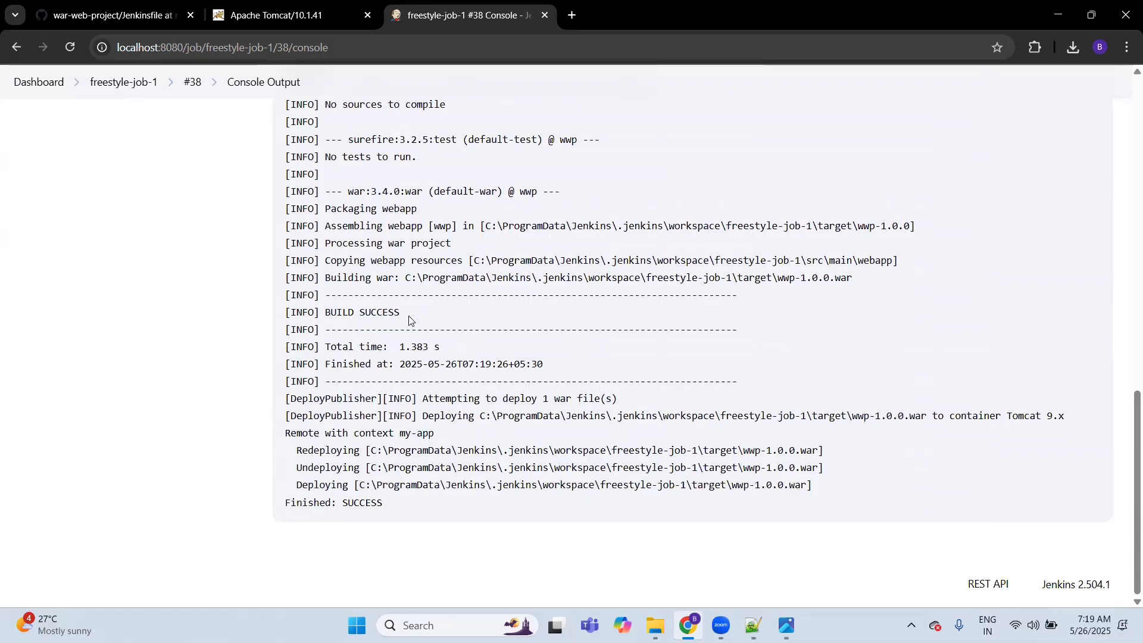
# Step: Examine the Maven build result and the WAR deployment lines, including the target container and context path, in the console output
pyautogui.moveTo(409, 320); pyautogui.dragTo(325, 310)
pyautogui.click(475, 358)
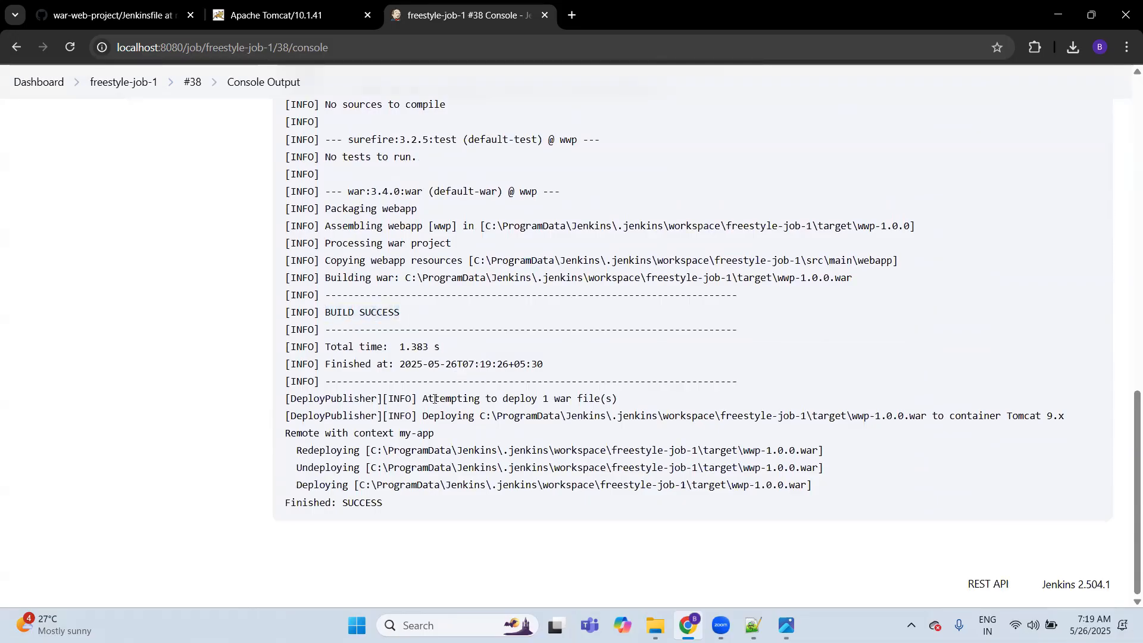
pyautogui.moveTo(422, 399); pyautogui.dragTo(617, 400)
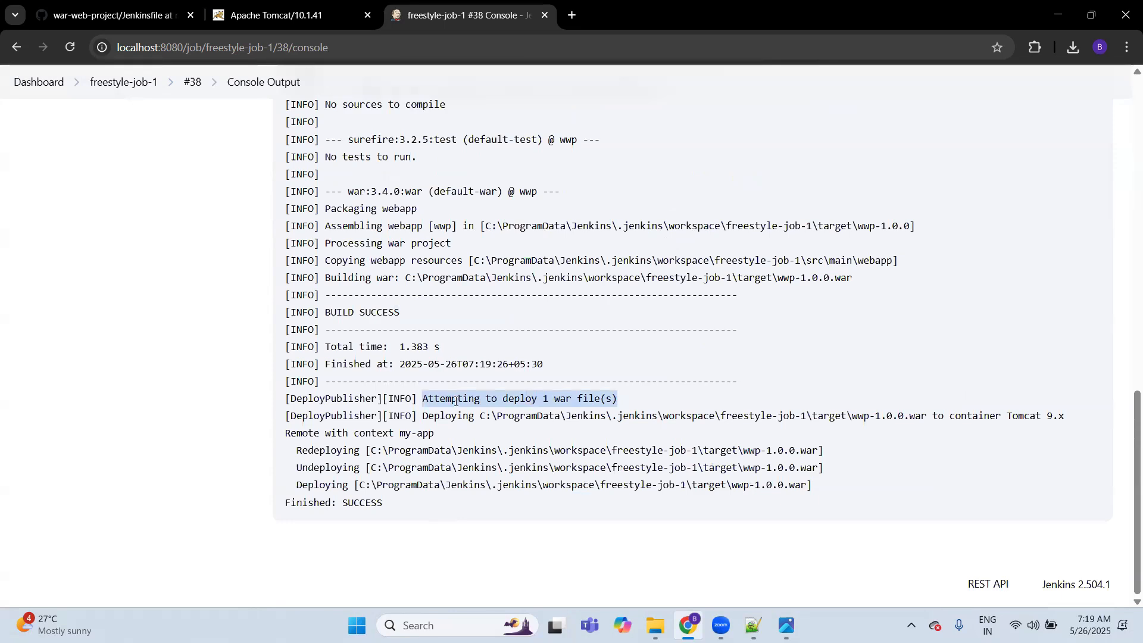
pyautogui.moveTo(481, 416); pyautogui.dragTo(934, 422)
pyautogui.moveTo(1007, 417); pyautogui.dragTo(1066, 416)
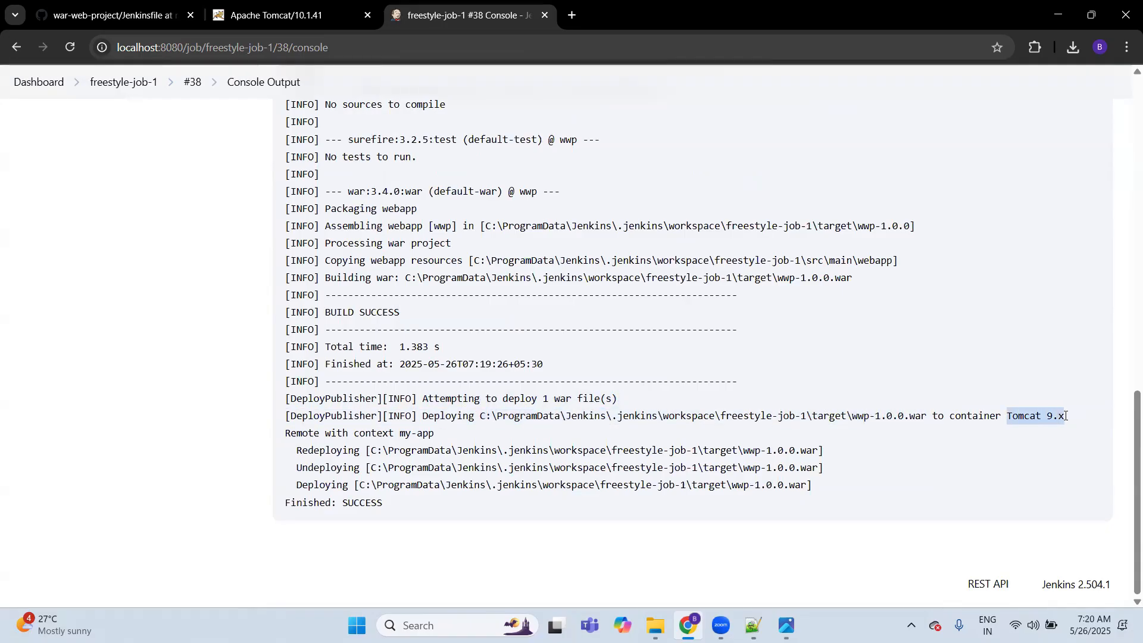
pyautogui.moveTo(287, 434); pyautogui.dragTo(438, 439)
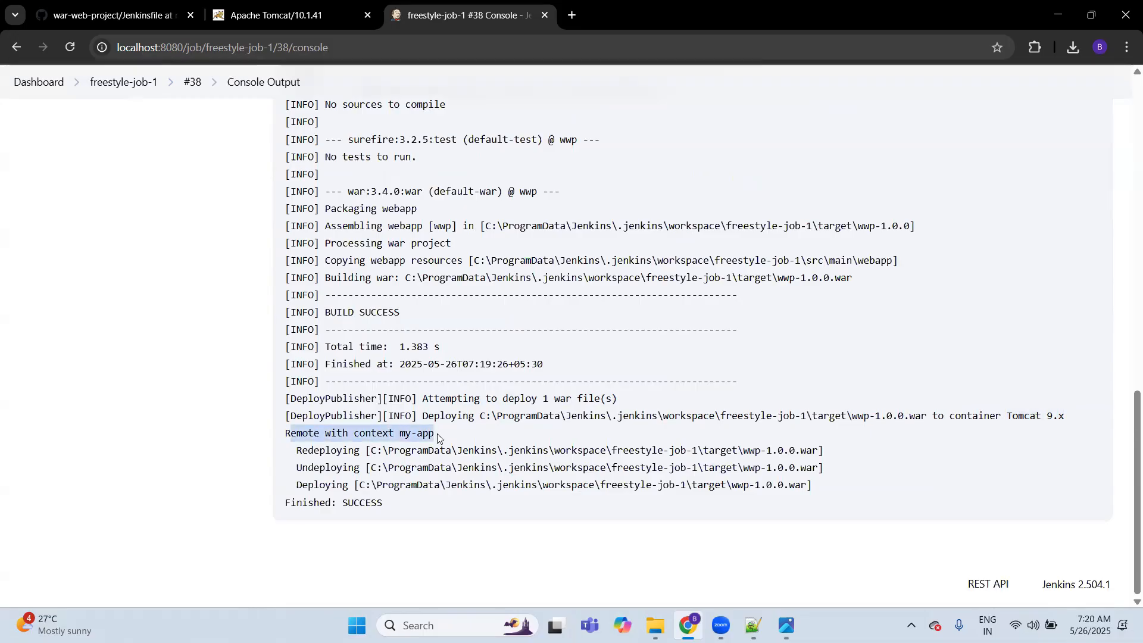
pyautogui.click(465, 445)
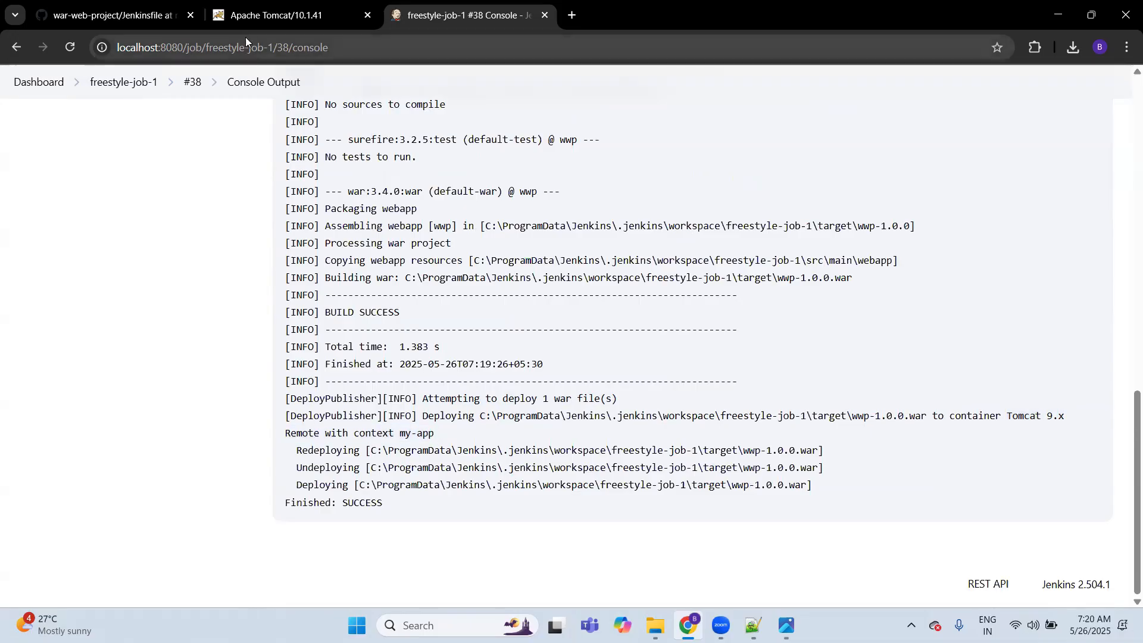
# Step: Open Server Status from the local Tomcat page and sign in with the manager username and password
pyautogui.click(255, 18)
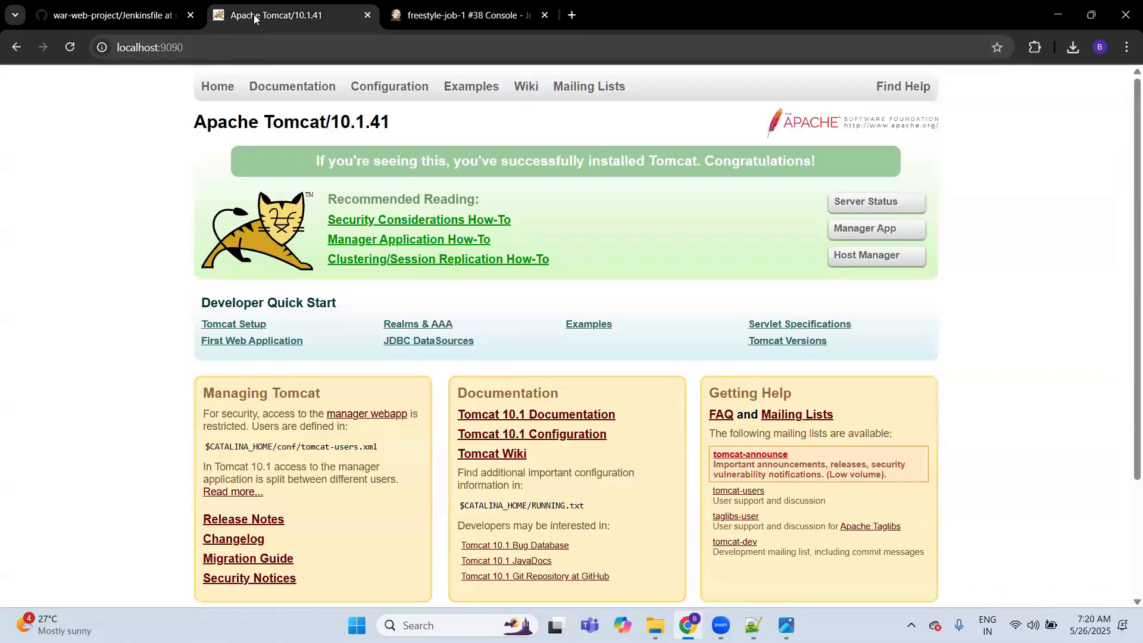
pyautogui.click(208, 86)
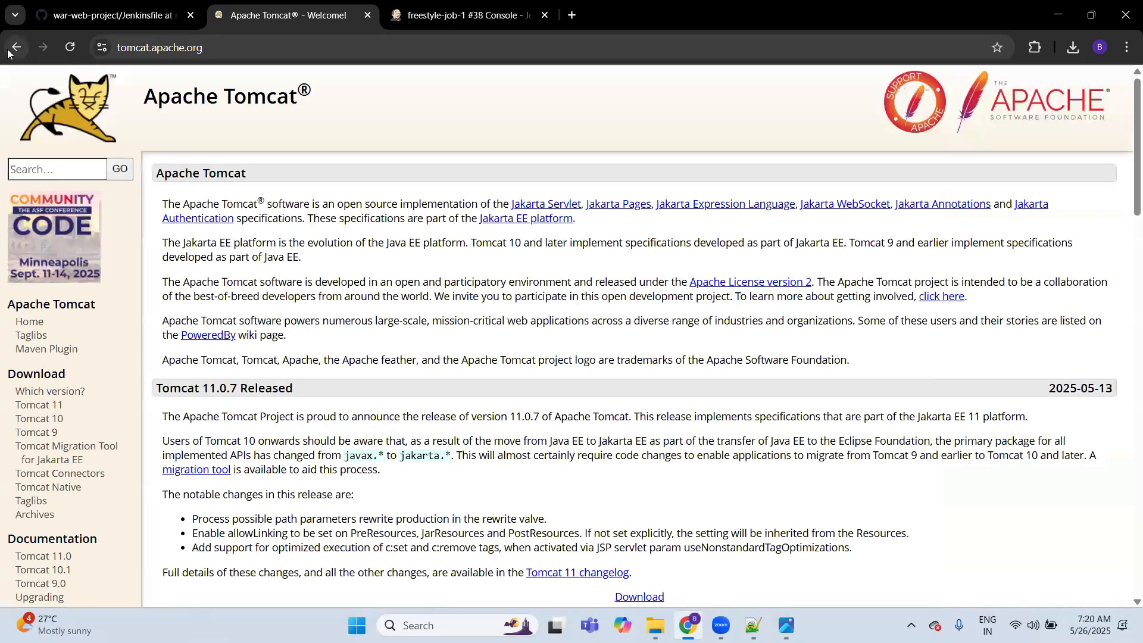
pyautogui.click(16, 47)
pyautogui.click(860, 205)
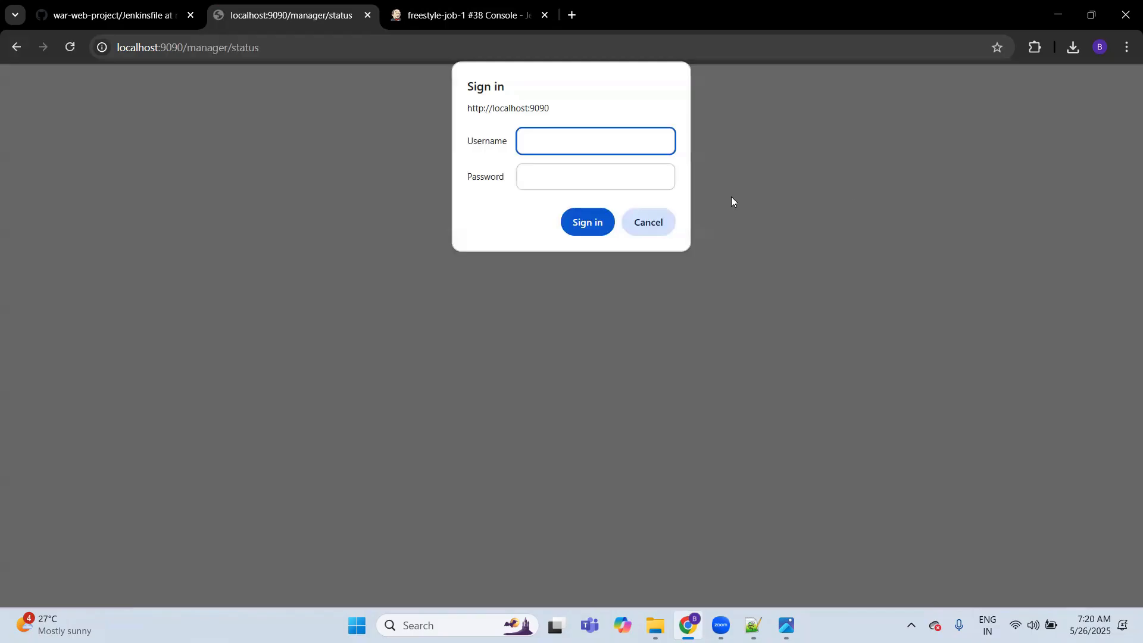
pyautogui.write('admin')
pyautogui.press('Tab')
pyautogui.write('admin')
pyautogui.press('Return')
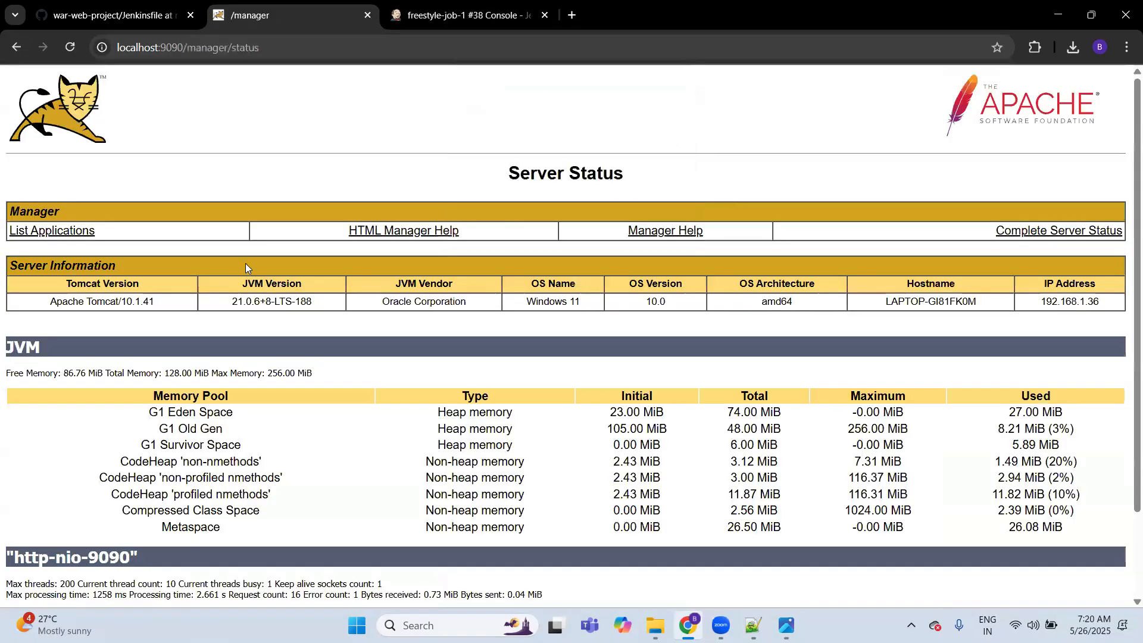
# Step: List the applications deployed on Tomcat, check the context path against the Jenkins console output, and open the /my-app application
pyautogui.click(87, 234)
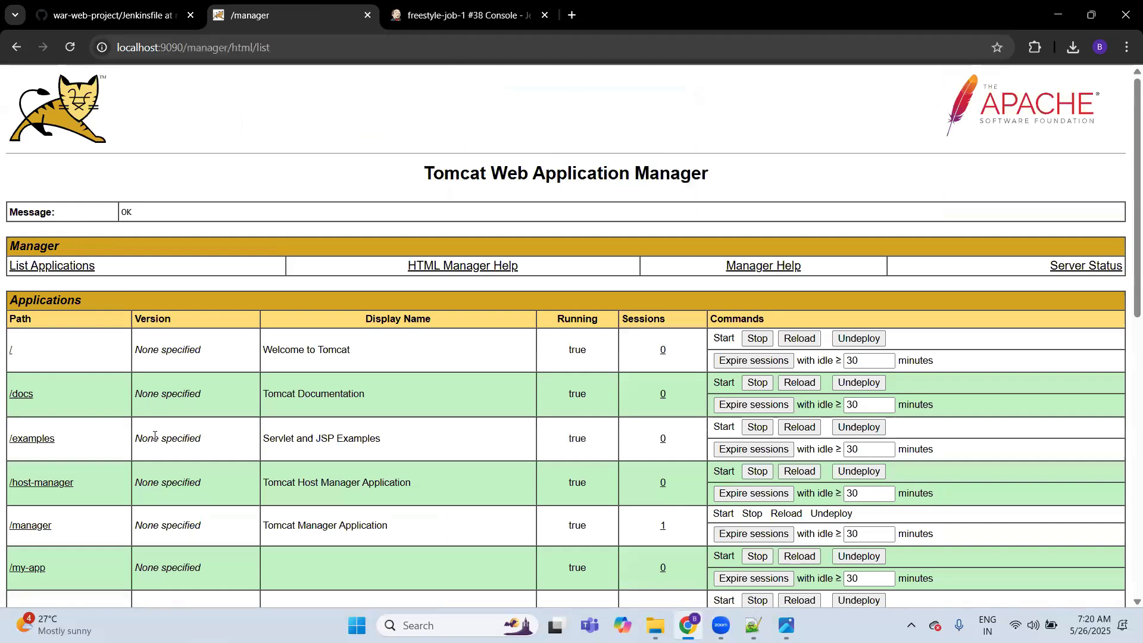
pyautogui.scroll(-2, 154, 440)
pyautogui.scroll(-1, 154, 440)
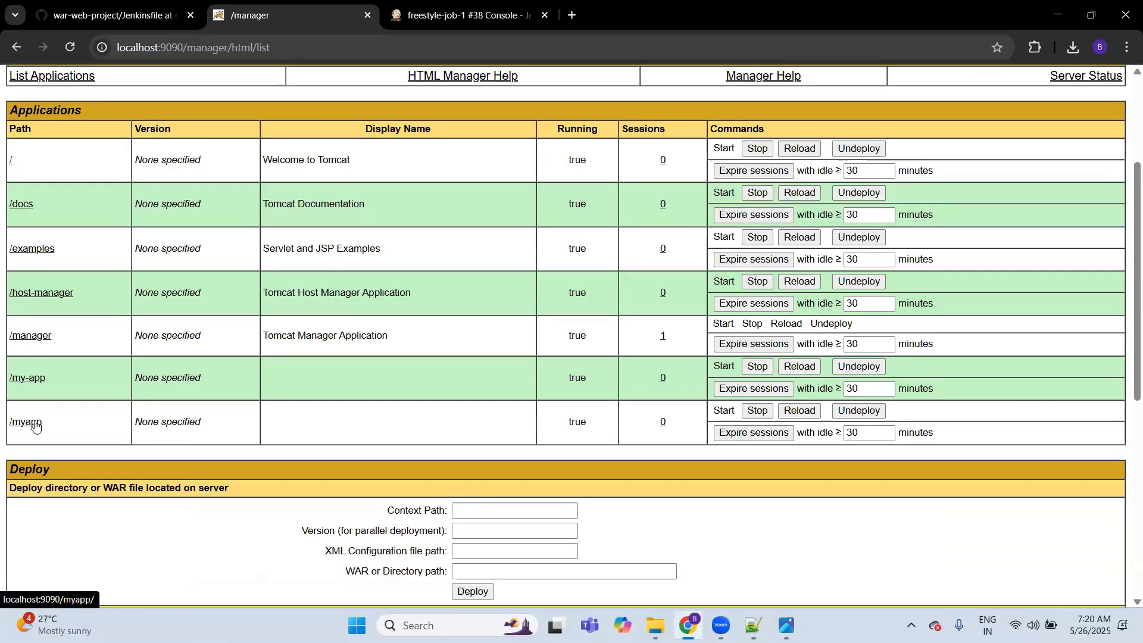
pyautogui.hotkey('ctrl', 'Tab')
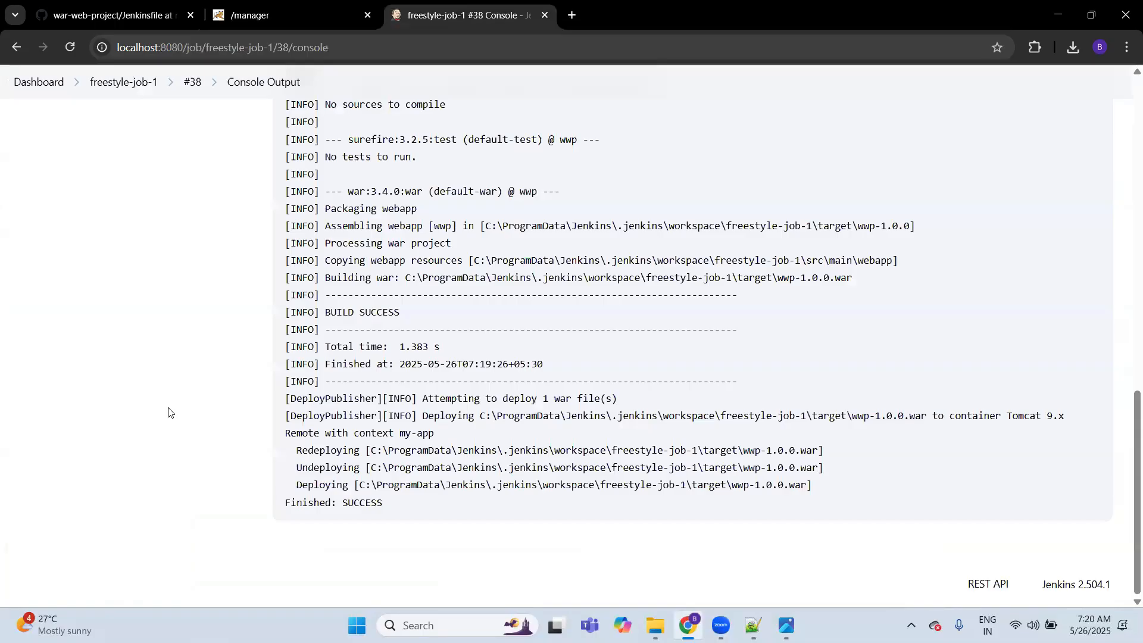
pyautogui.hotkey('ctrl', 'Tab')
pyautogui.hotkey('ctrl', 'Tab')
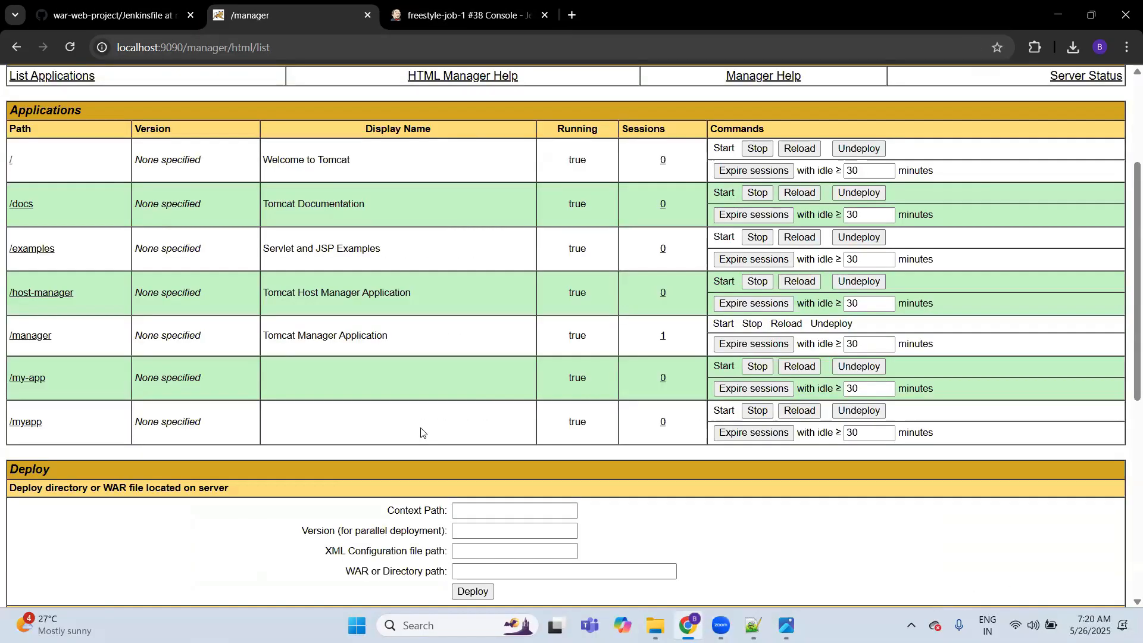
pyautogui.click(30, 378)
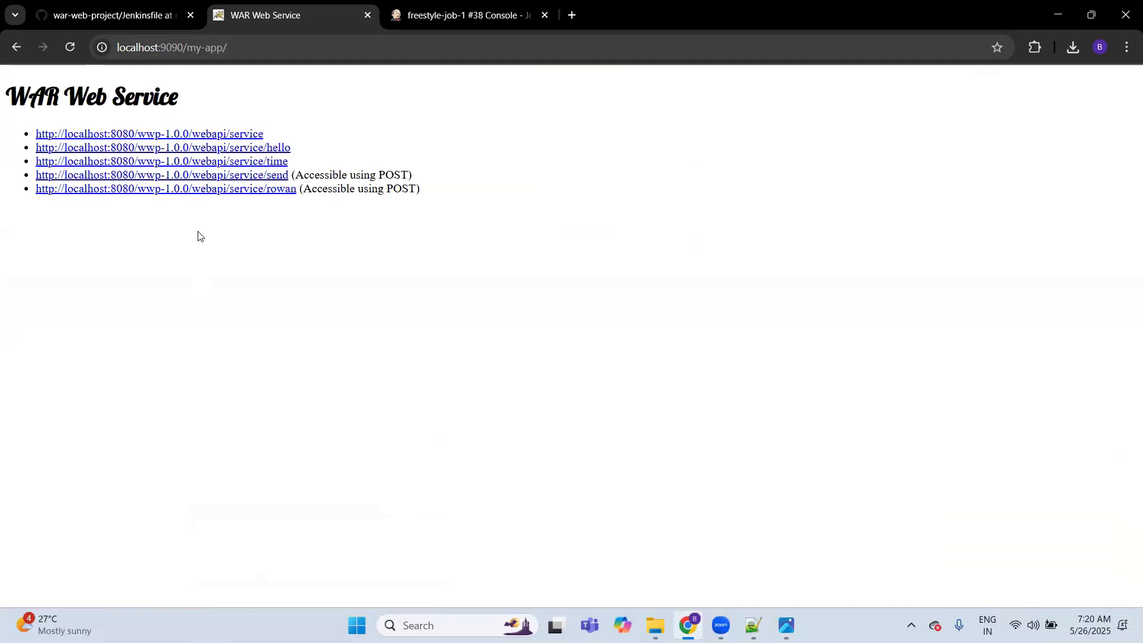
# Step: Return to the Jenkins console output and go back to the freestyle-job-1 page
pyautogui.click(145, 16)
pyautogui.hotkey('ctrl', 'Tab')
pyautogui.hotkey('ctrl', 'Tab')
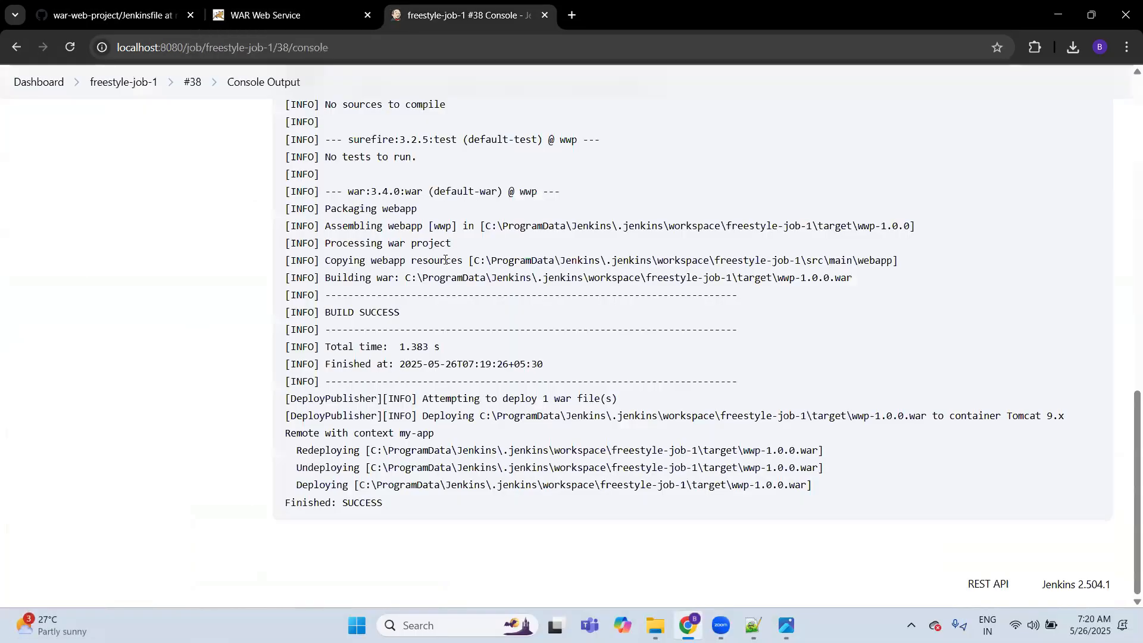
pyautogui.click(122, 83)
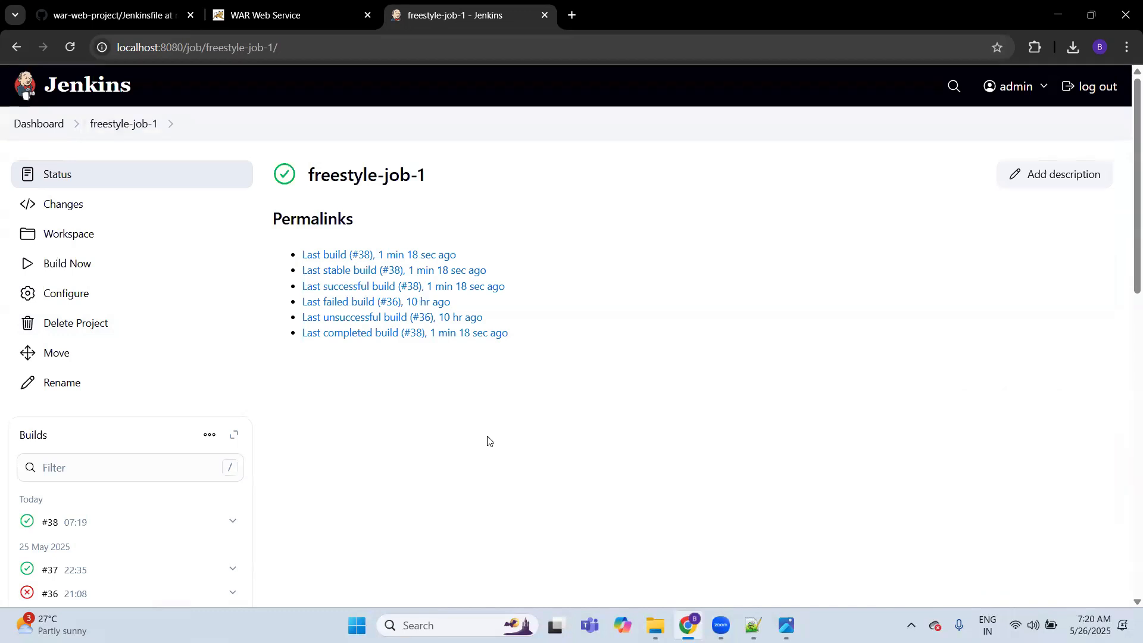
# Step: Switch to Notepad++ and review the JDK, Tomcat and Jenkins installation notes in 11Day-Jenkins-automatino-deploy.txt
pyautogui.click(754, 626)
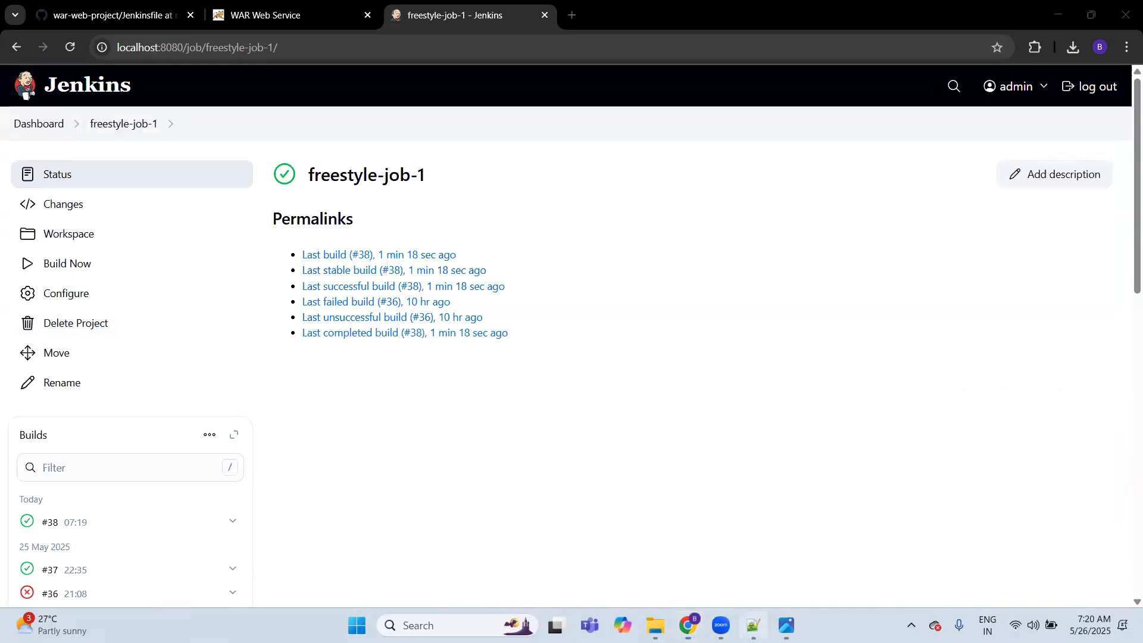
pyautogui.click(203, 350)
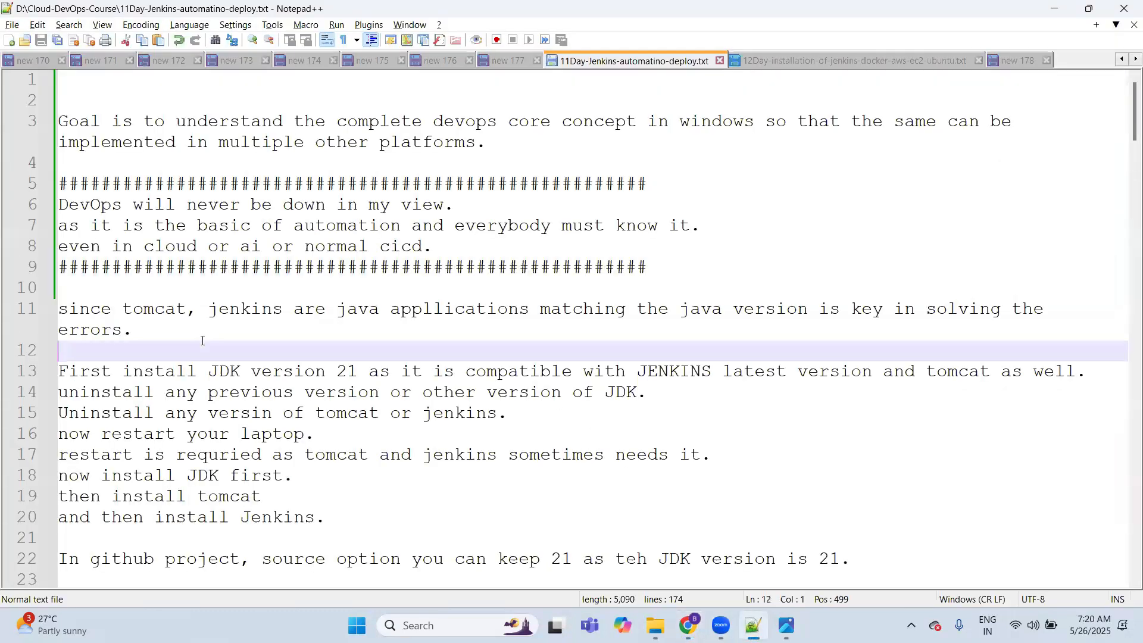
pyautogui.press('Down')
pyautogui.press('Down')
pyautogui.press('Down')
pyautogui.press('Down')
pyautogui.press('Down')
pyautogui.press('Down')
pyautogui.press('Down')
pyautogui.press('Down')
pyautogui.press('Down')
pyautogui.press('Down')
pyautogui.press('Down')
pyautogui.press('Down')
pyautogui.press('Down')
pyautogui.press('Down')
pyautogui.press('Down')
pyautogui.press('Down')
pyautogui.press('Down')
pyautogui.press('Down')
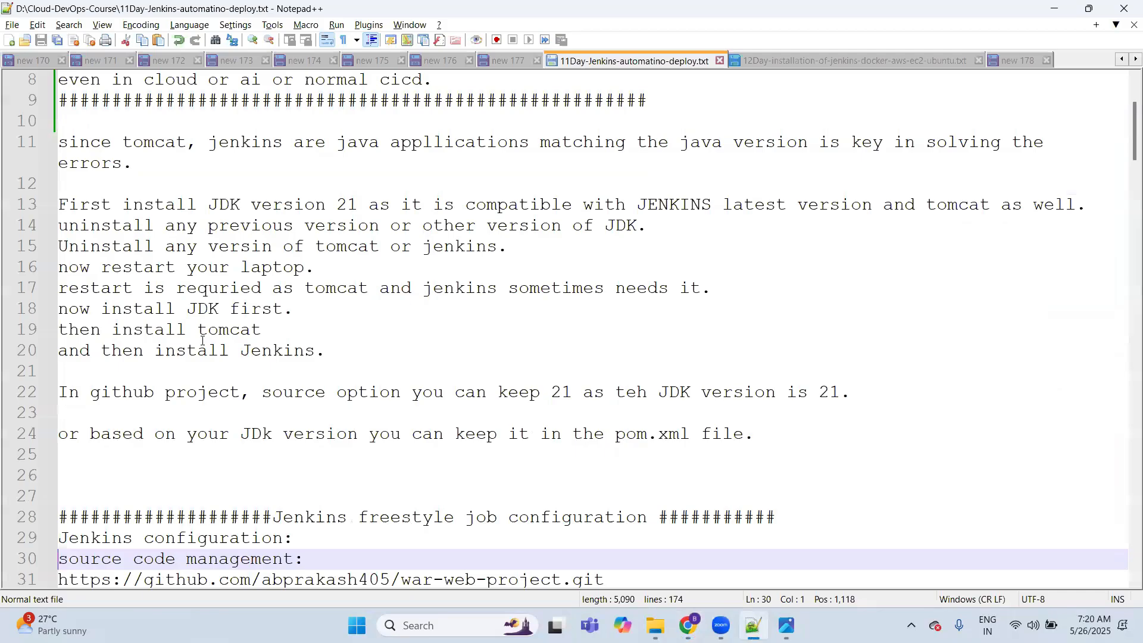
pyautogui.doubleClick(226, 206)
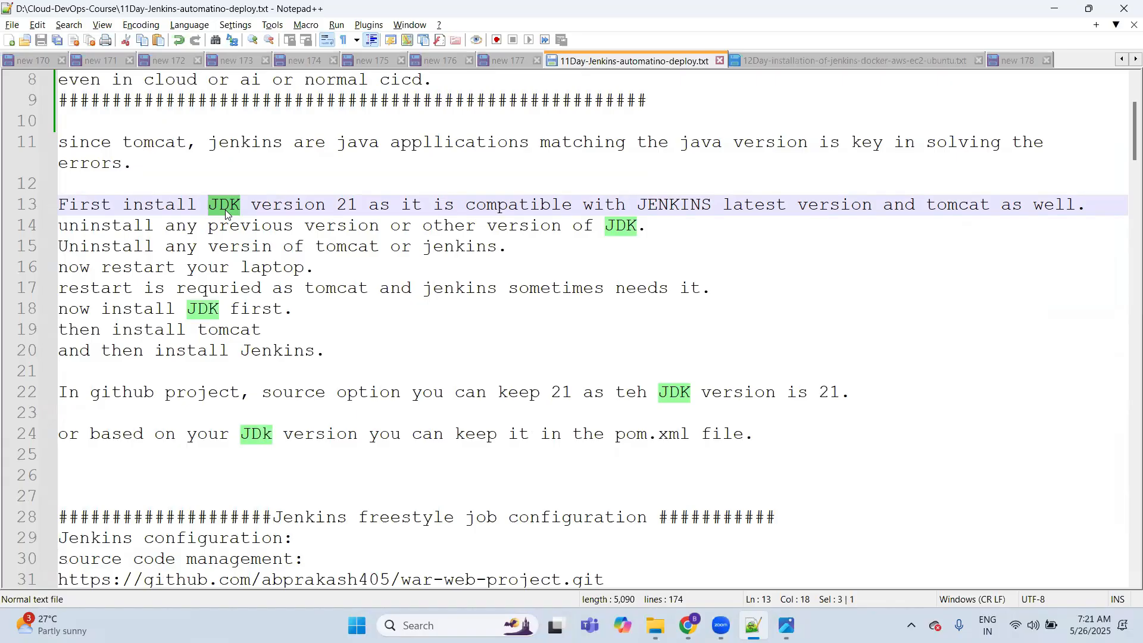
pyautogui.click(167, 467)
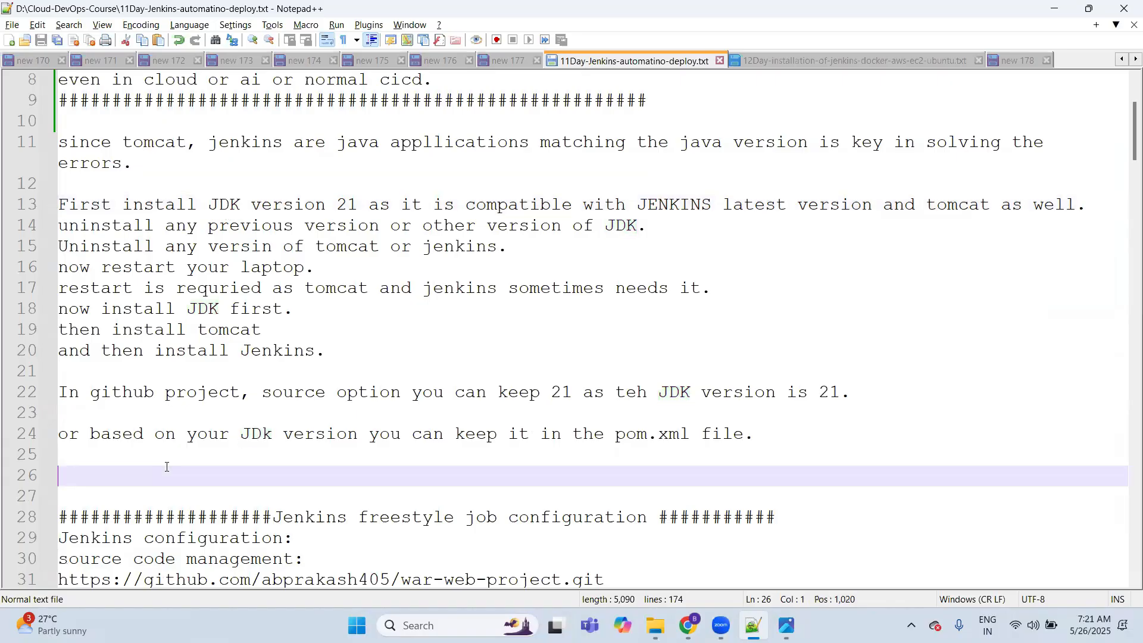
# Step: Go through the notes on the Jenkins freestyle job configuration, from source code and build steps to deployment settings and Tomcat file changes
pyautogui.scroll(-6, 166, 467)
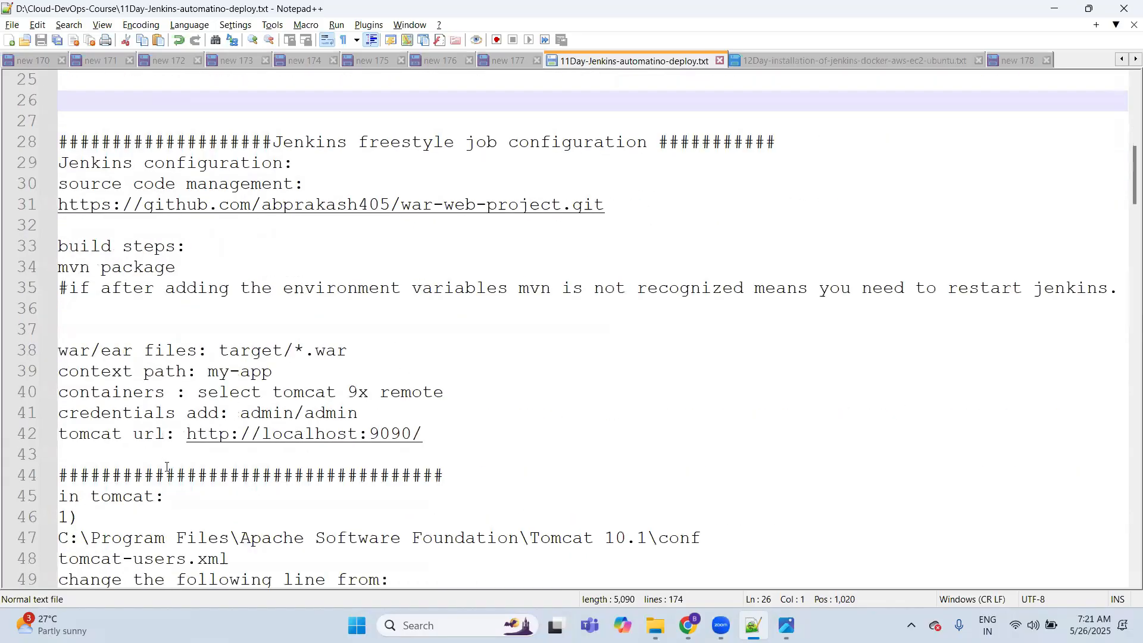
pyautogui.doubleClick(393, 142)
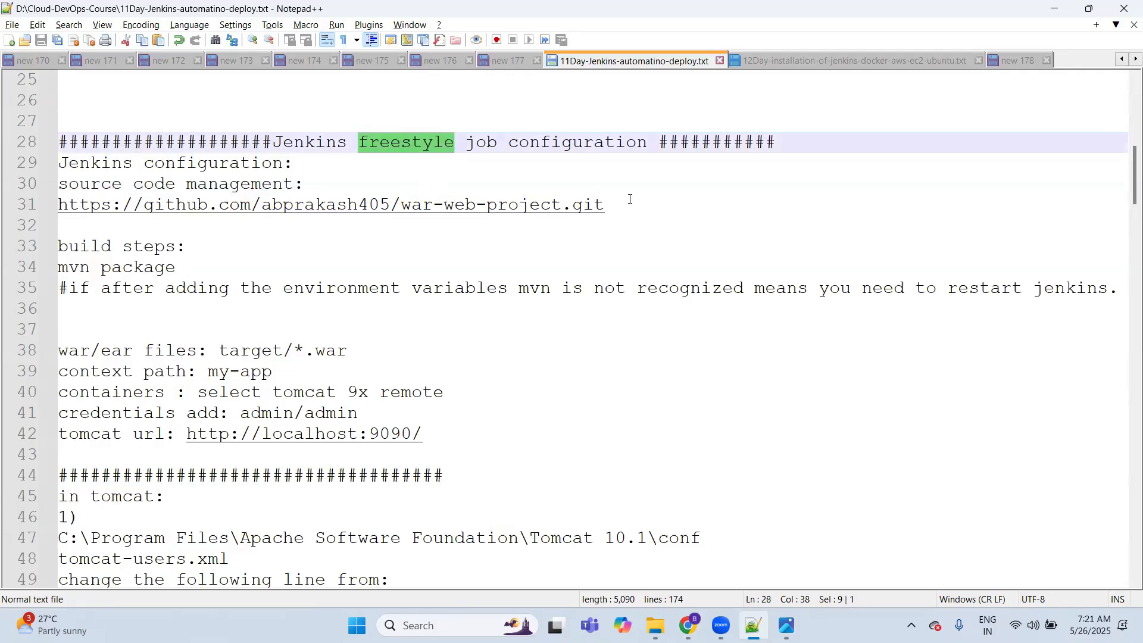
pyautogui.click(630, 202)
pyautogui.click(182, 269)
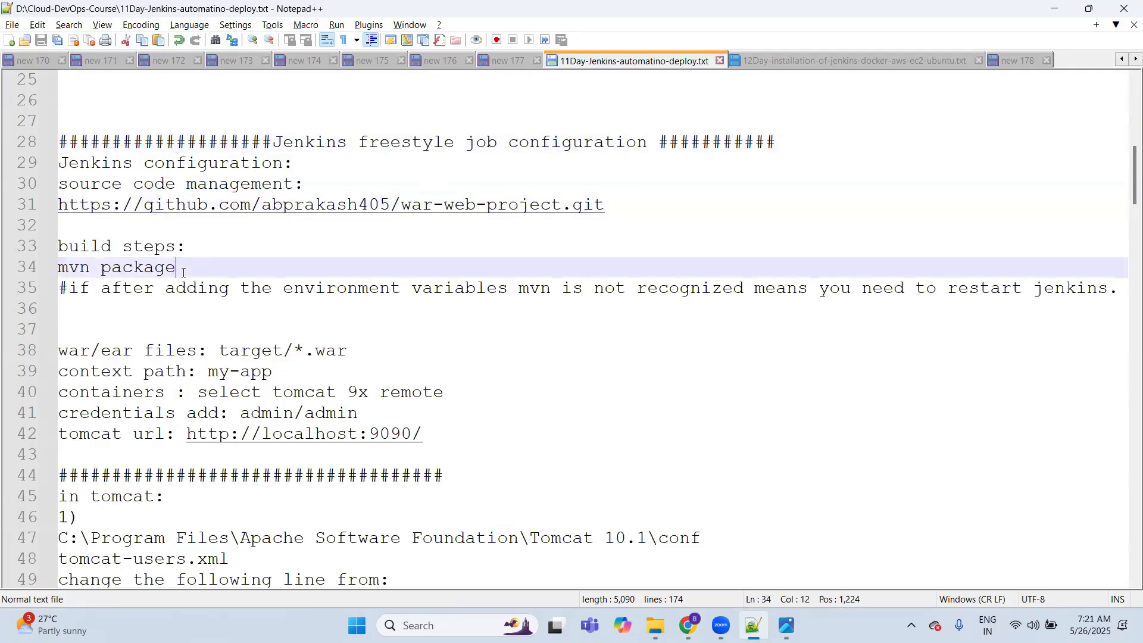
pyautogui.click(91, 342)
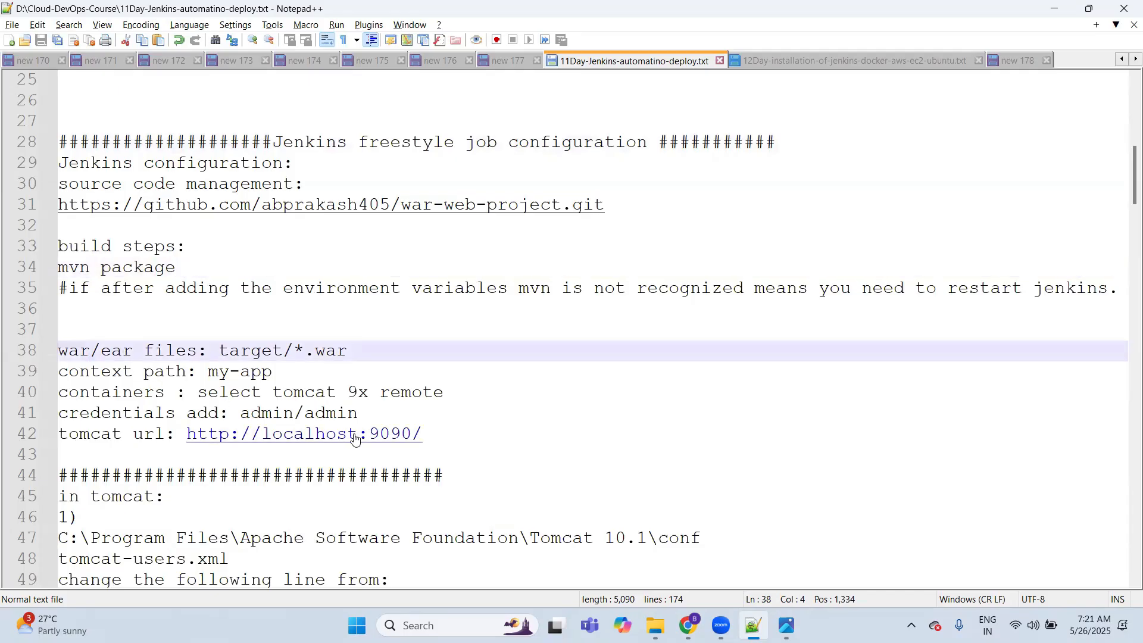
pyautogui.scroll(-5, 356, 439)
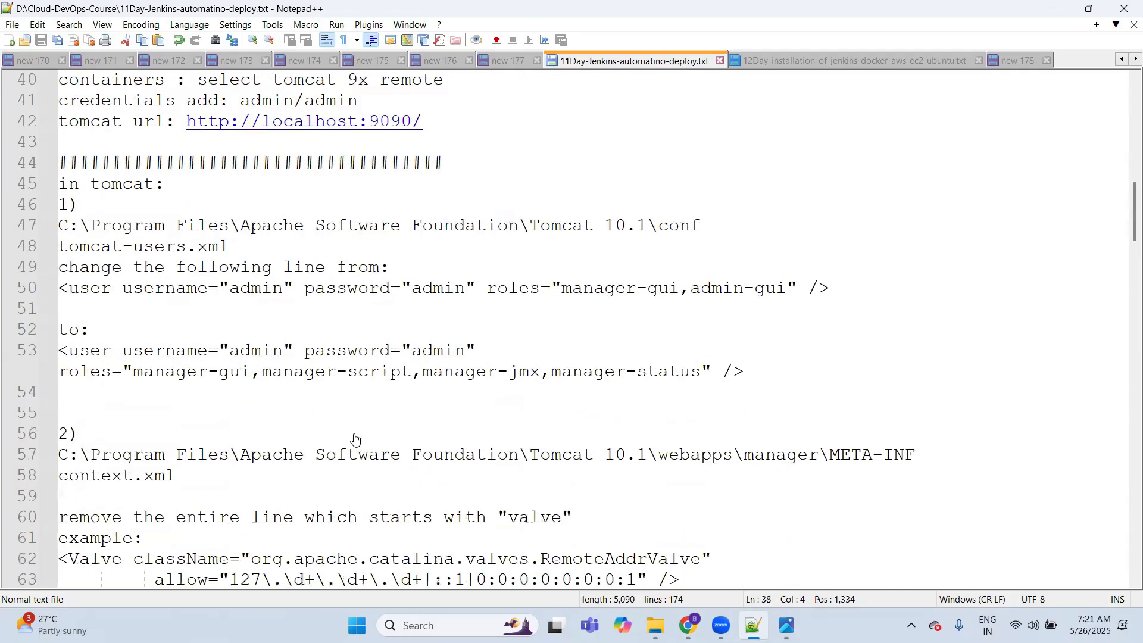
pyautogui.click(405, 134)
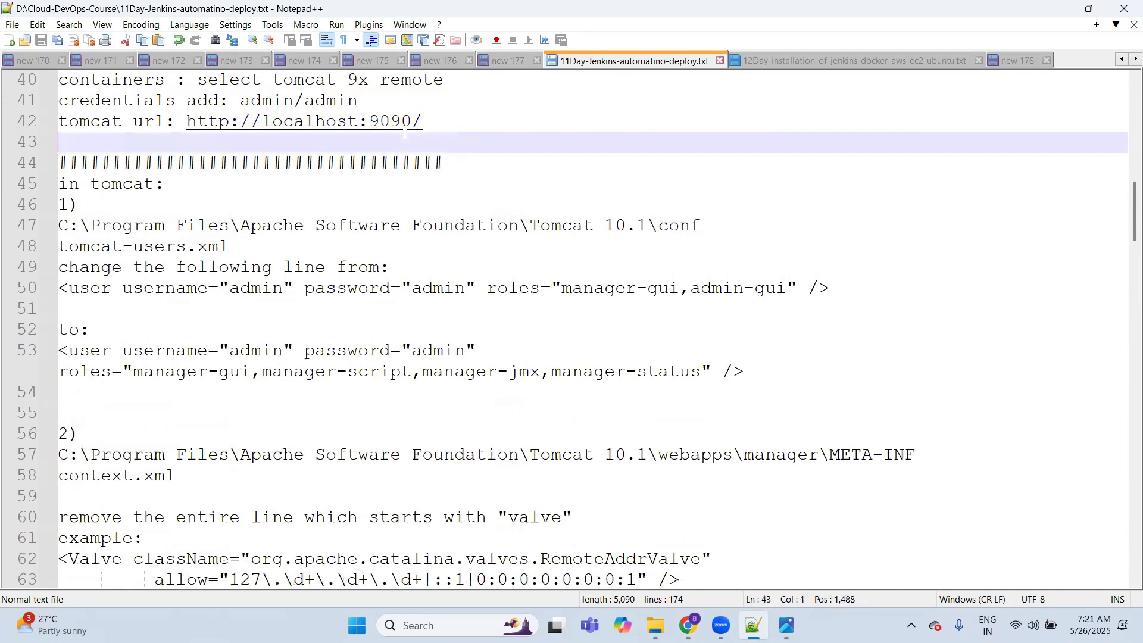
# Step: Below the Tomcat URL line, add the lines "build now." and "403 access denied for this error, follow the below steps:" and save the file
pyautogui.press('Return')
pyautogui.write('build ')
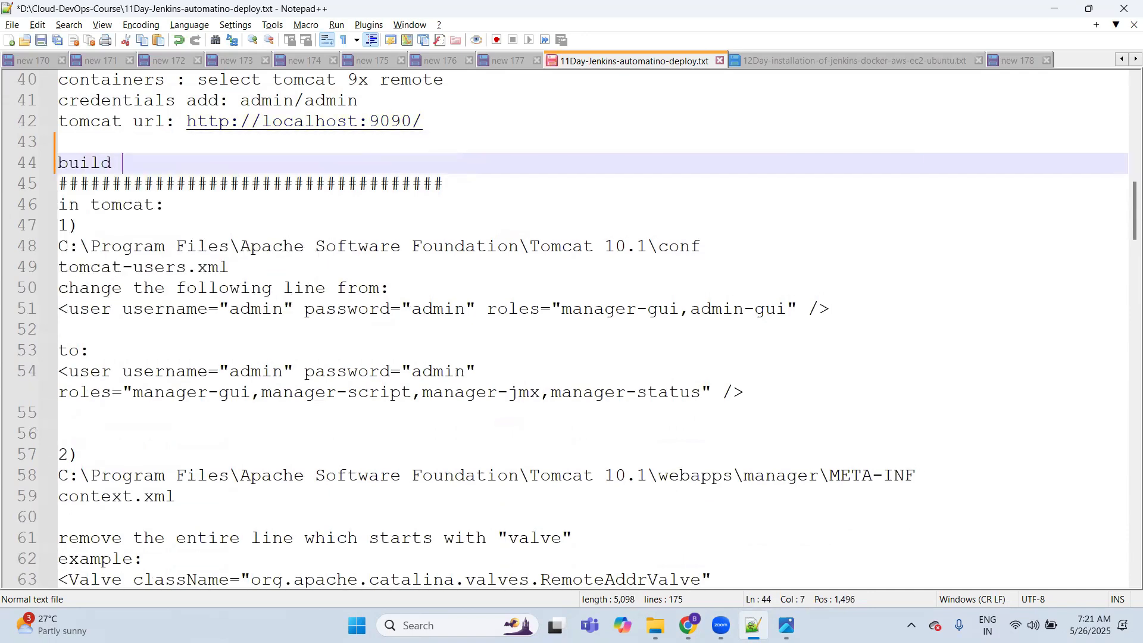
pyautogui.write('now.')
pyautogui.press('Return')
pyautogui.write('403 access n')
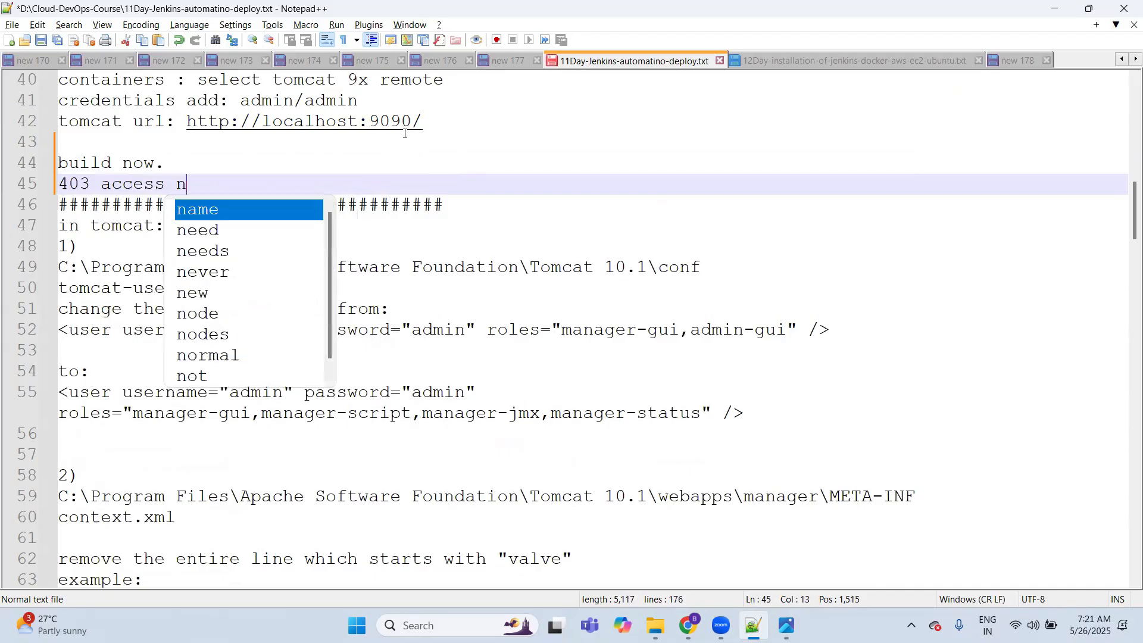
pyautogui.press('BackSpace')
pyautogui.write('denied for this')
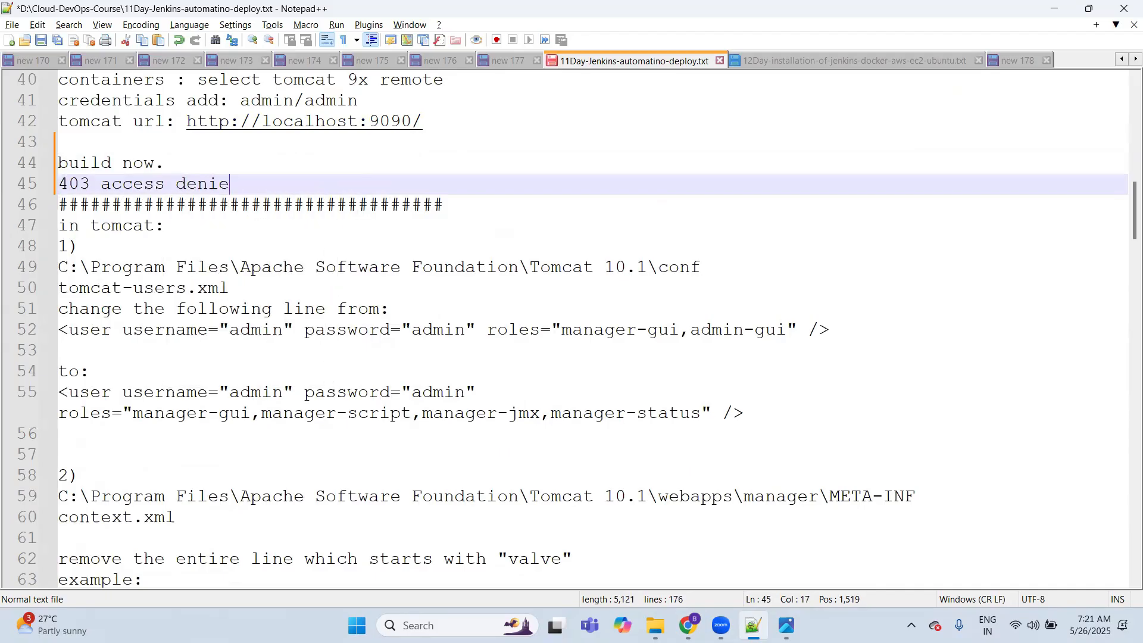
pyautogui.write(' error, follo')
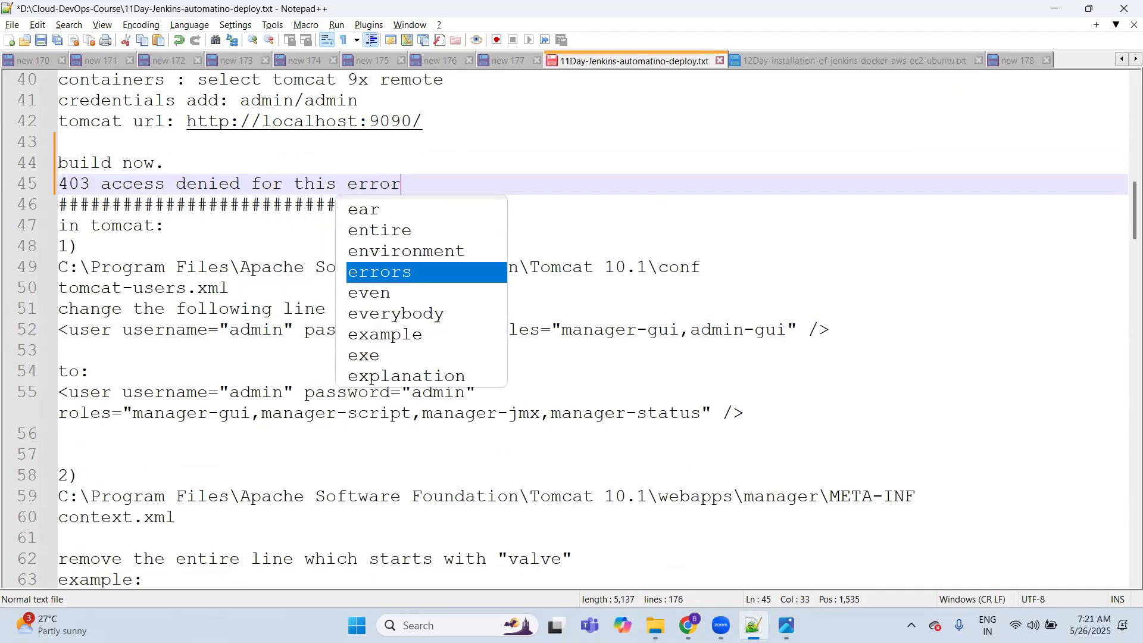
pyautogui.write('below steps:')
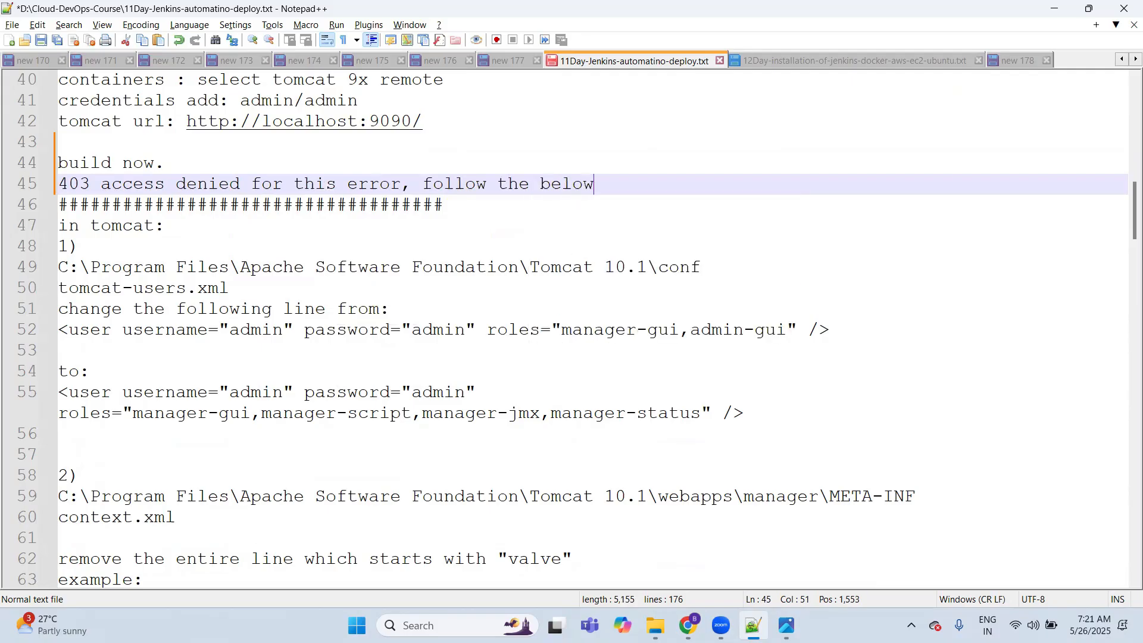
pyautogui.hotkey('ctrl', 's')
# Step: Review the first Tomcat fix, examining the conf folder path and the tomcat-users.xml file name
pyautogui.press('Down')
pyautogui.press('Down')
pyautogui.press('Down')
pyautogui.press('Down')
pyautogui.press('Down')
pyautogui.press('Down')
pyautogui.press('Down')
pyautogui.press('Down')
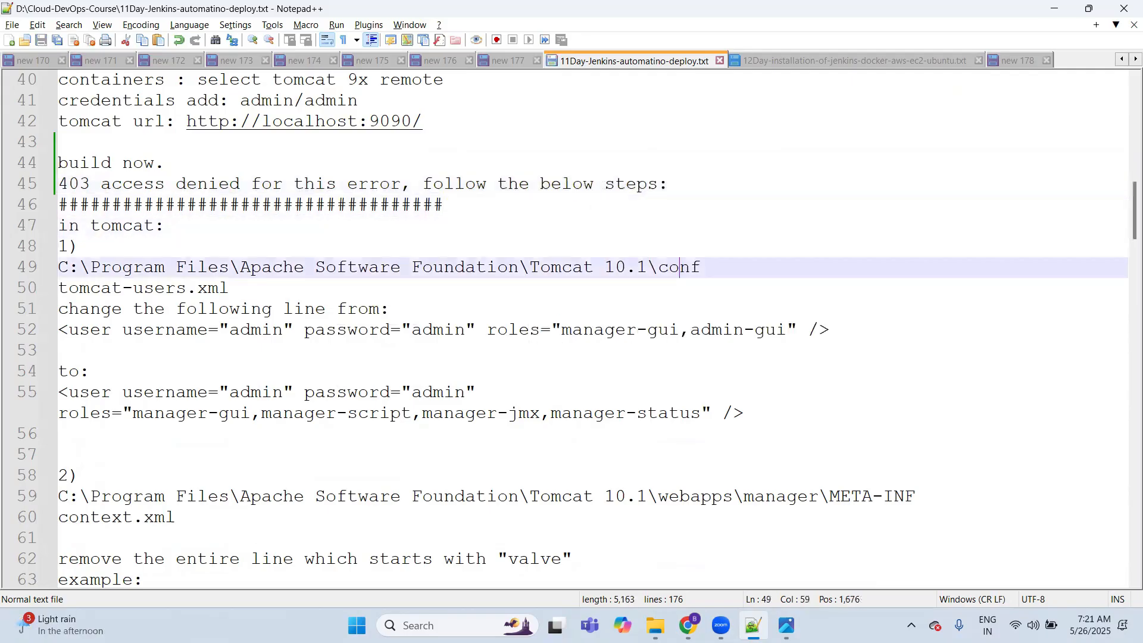
pyautogui.press('Down')
pyautogui.press('Down')
pyautogui.press('Up')
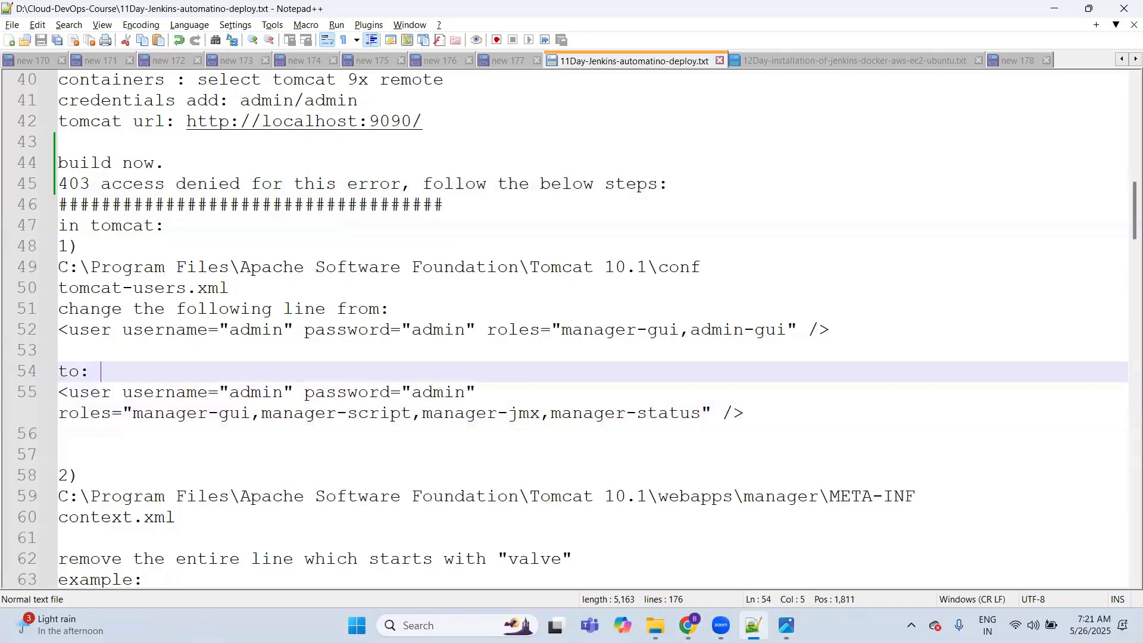
pyautogui.press('Up')
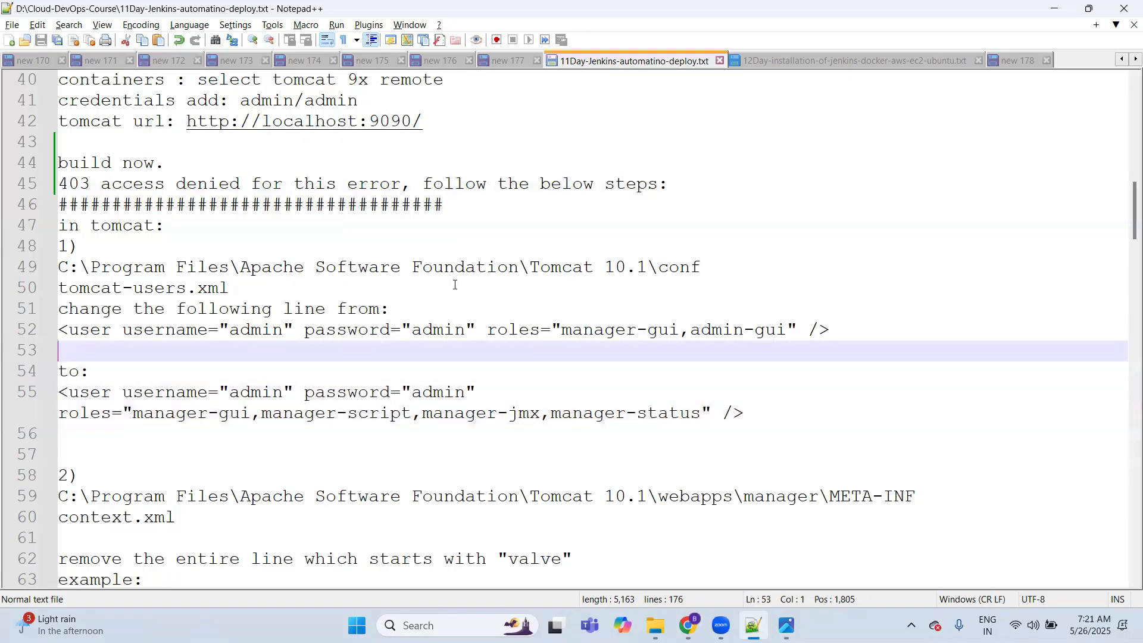
pyautogui.doubleClick(111, 268)
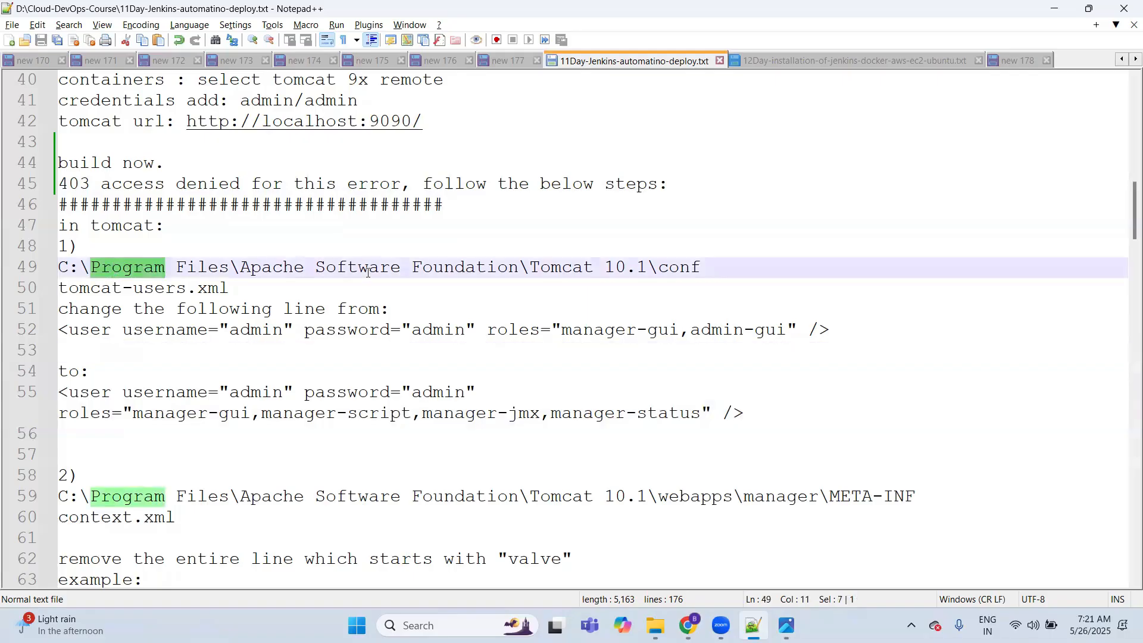
pyautogui.click(454, 268)
pyautogui.doubleClick(459, 268)
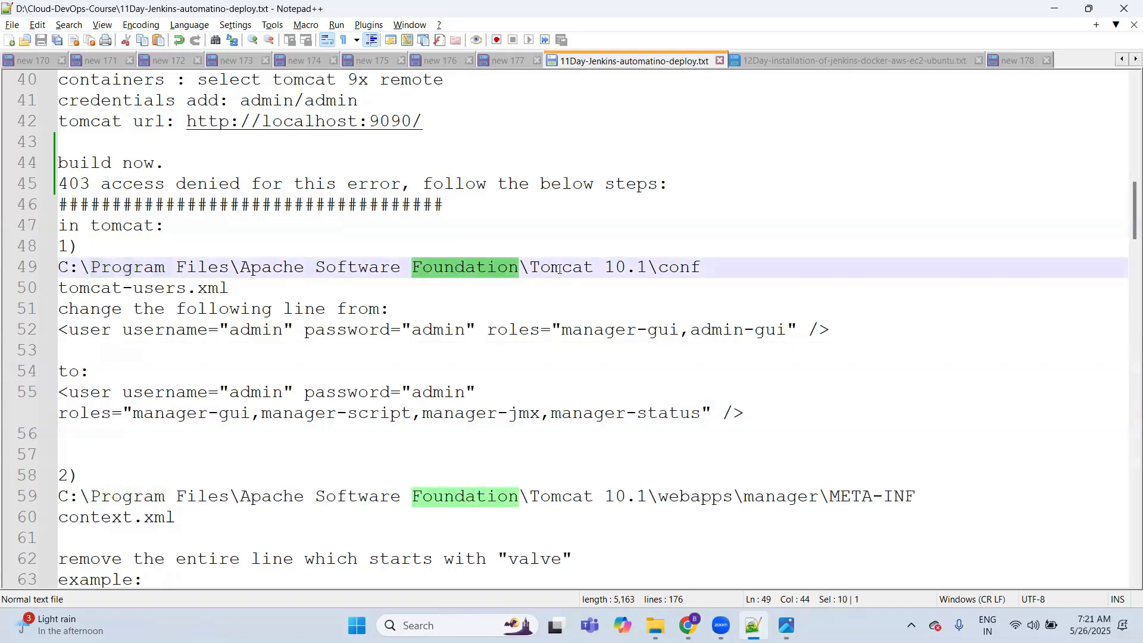
pyautogui.click(687, 270)
pyautogui.doubleClick(687, 269)
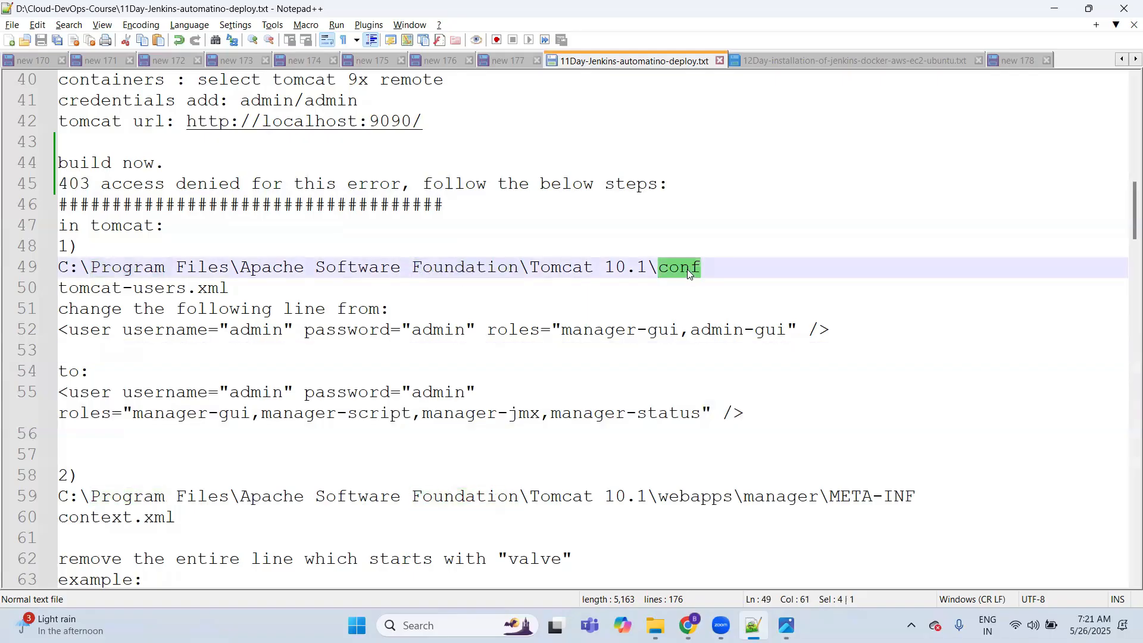
pyautogui.doubleClick(168, 290)
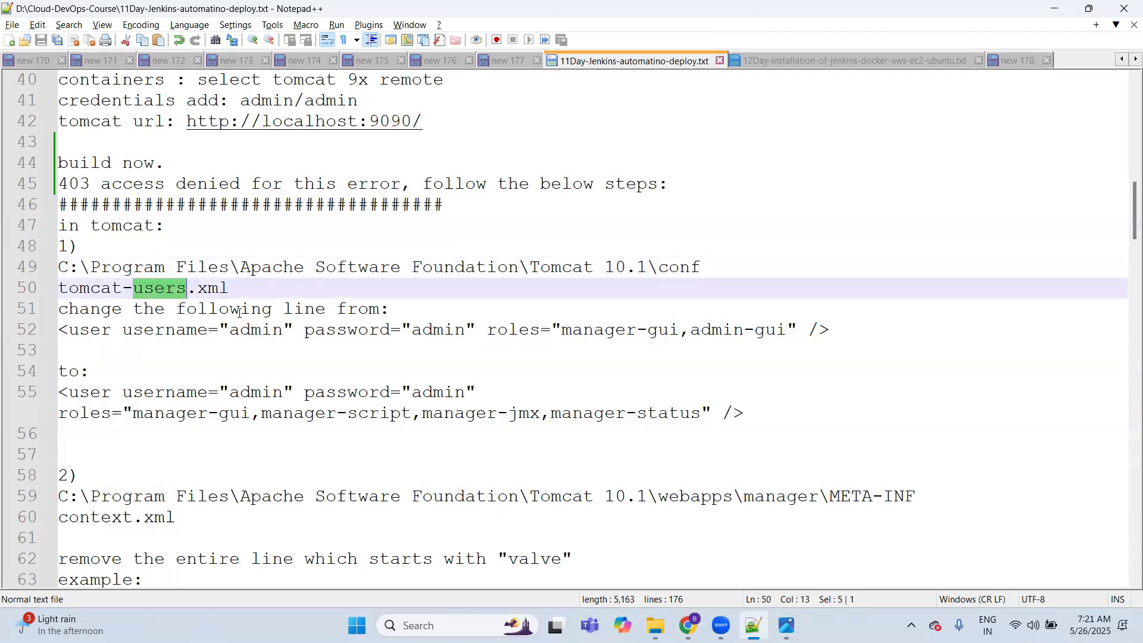
# Step: Compare the original tomcat-users.xml user line with its replacement, examining each listed manager role
pyautogui.click(852, 327)
pyautogui.hotkey('shift', 'Home')
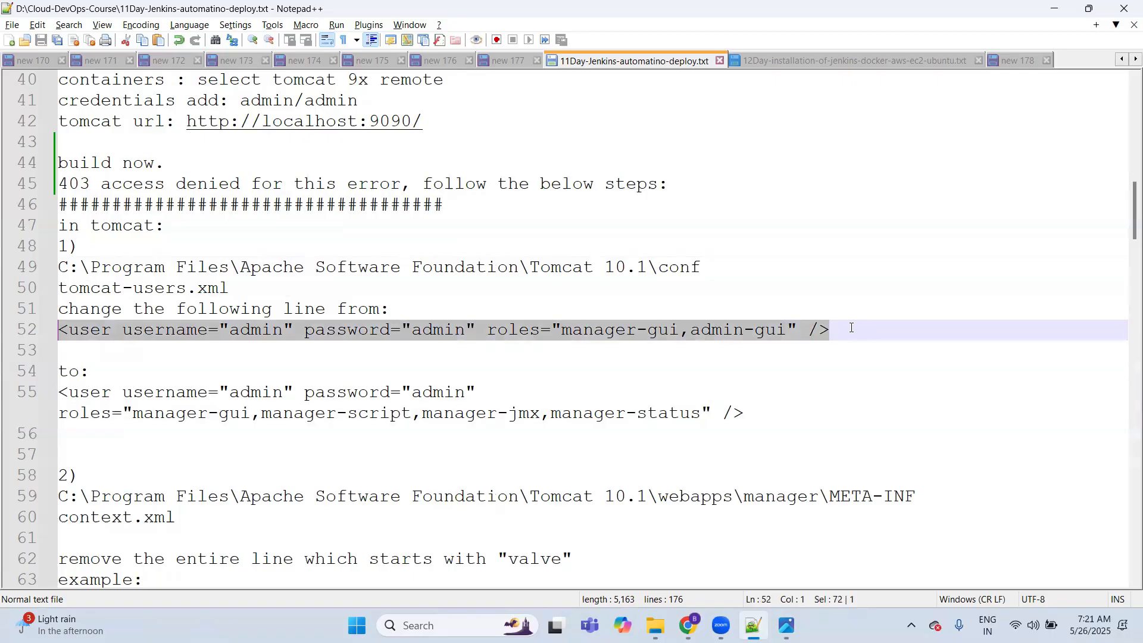
pyautogui.click(783, 410)
pyautogui.hotkey('shift', 'Home')
pyautogui.hotkey('shift', 'Home')
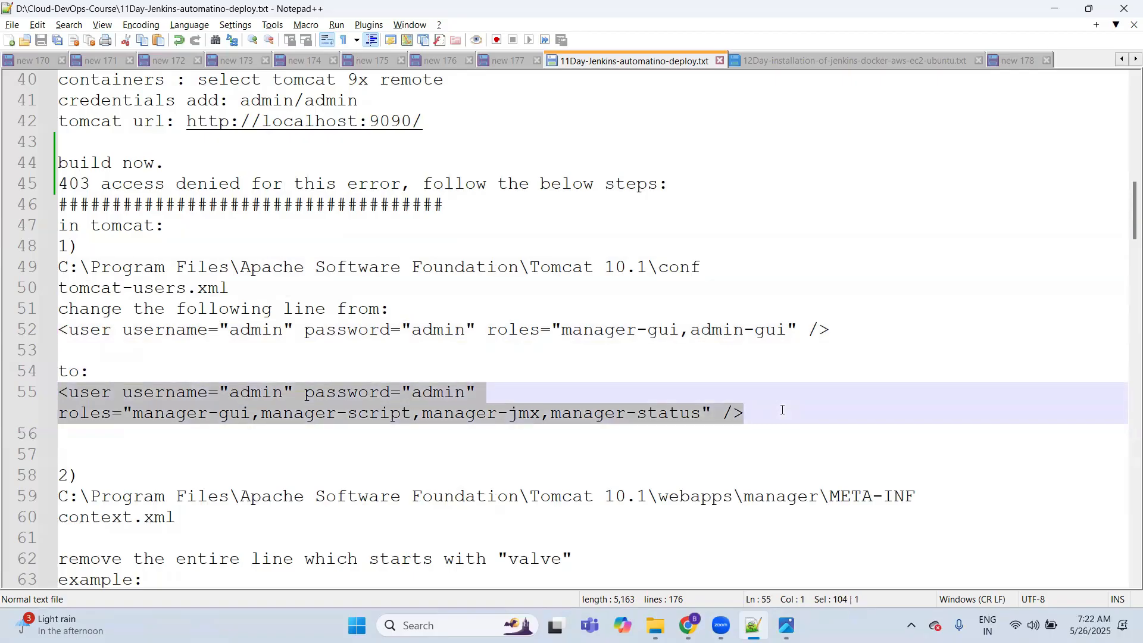
pyautogui.click(595, 330)
pyautogui.doubleClick(596, 329)
pyautogui.click(714, 331)
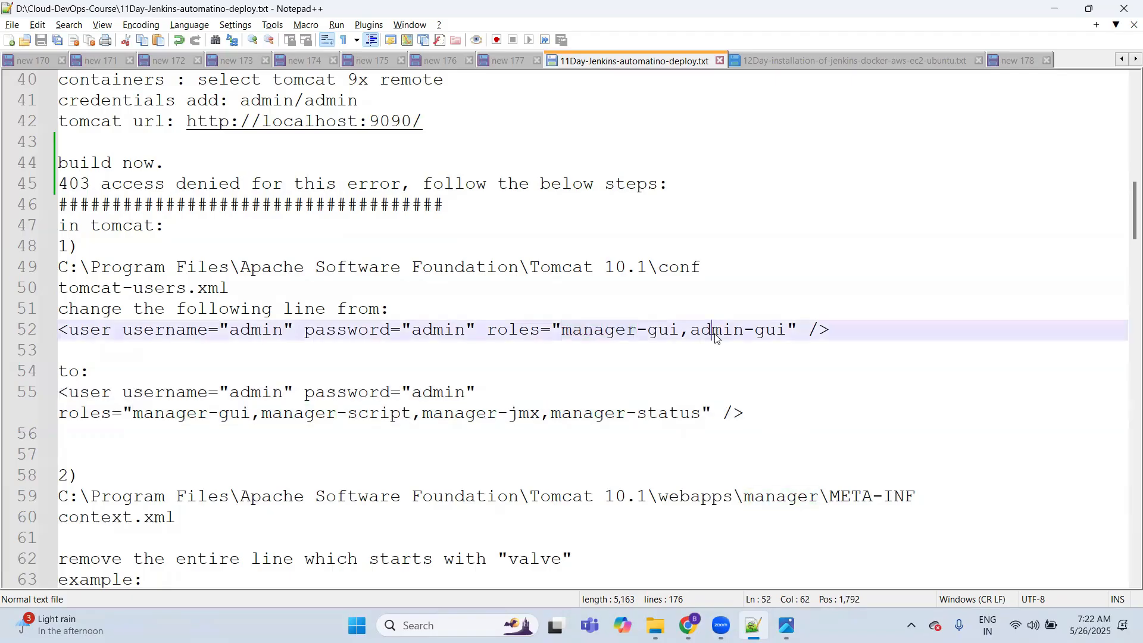
pyautogui.doubleClick(716, 331)
pyautogui.doubleClick(198, 415)
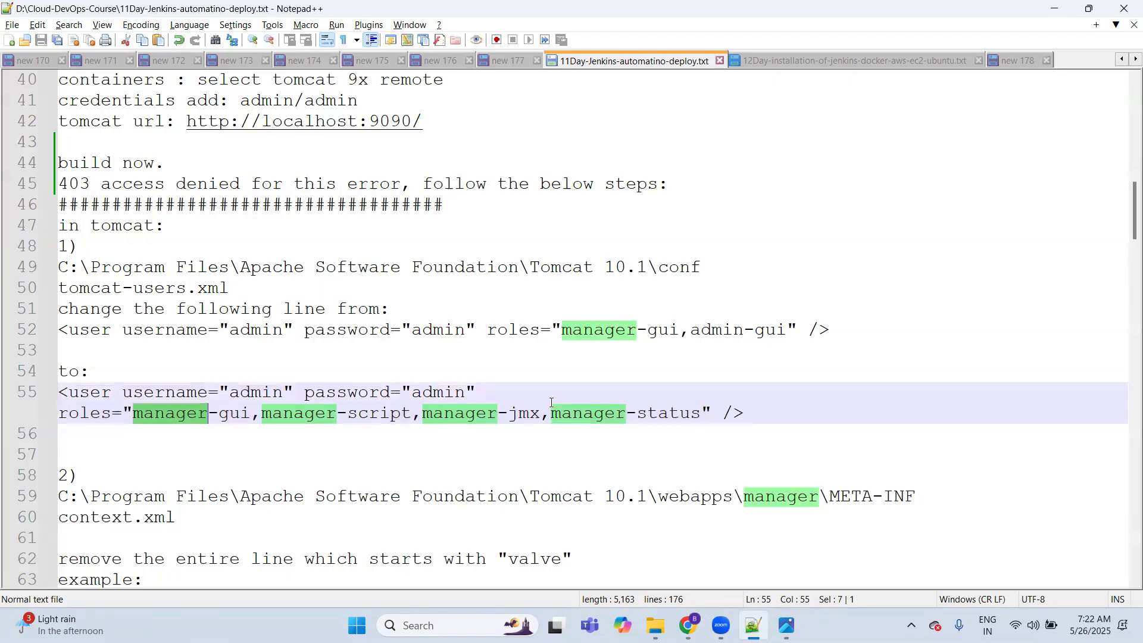
pyautogui.doubleClick(304, 413)
pyautogui.doubleClick(459, 414)
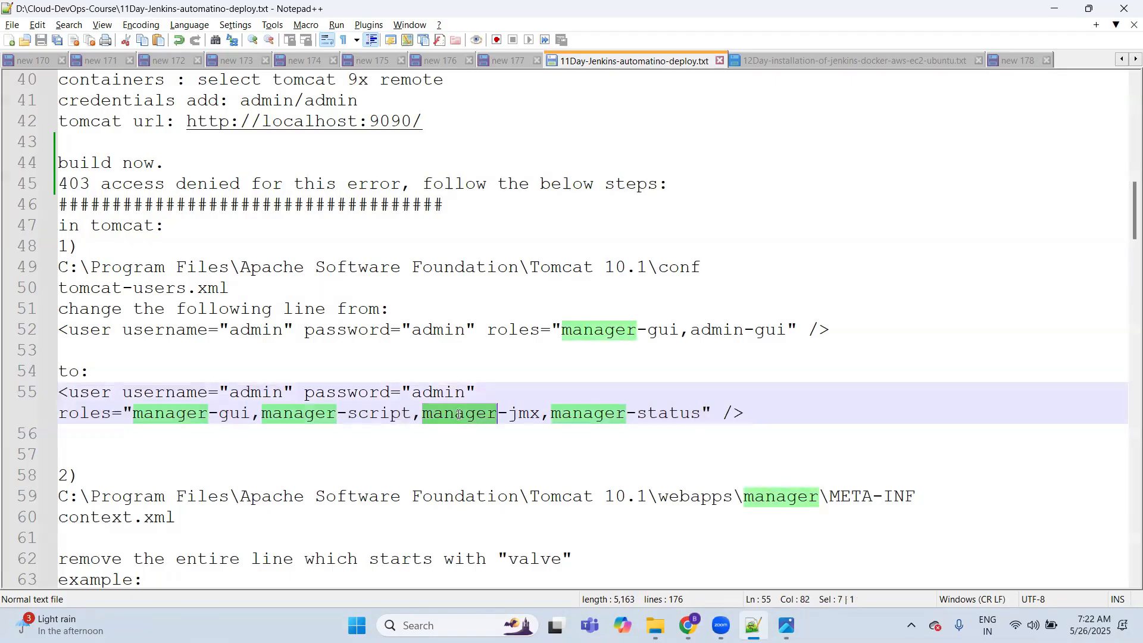
pyautogui.doubleClick(583, 418)
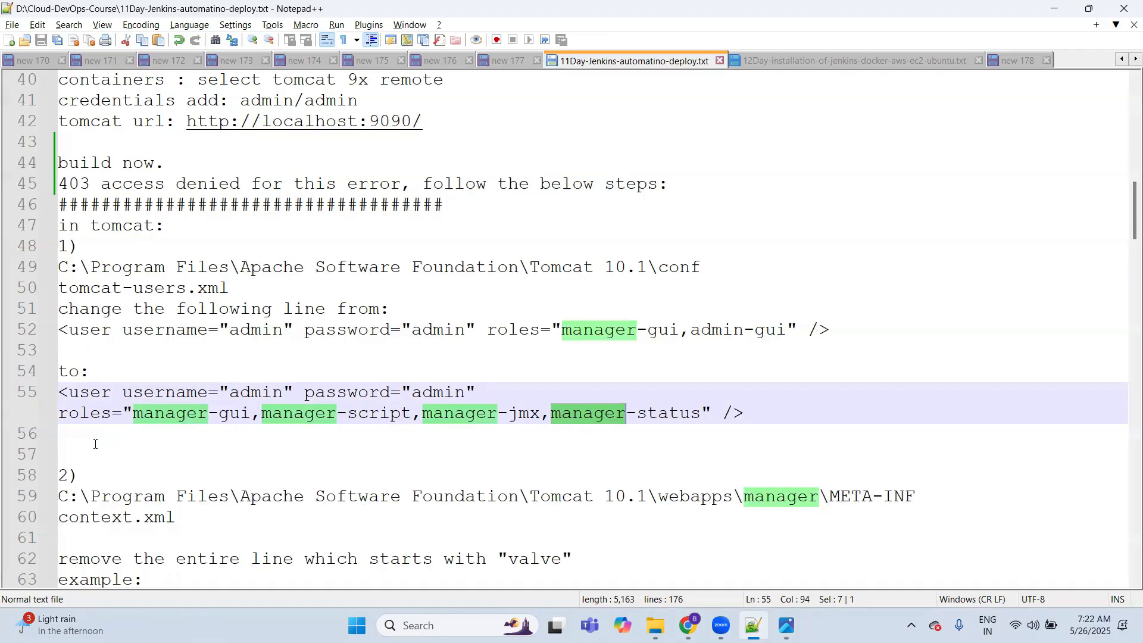
# Step: Review the second Tomcat fix, examining each part of the webapps\manager\META-INF path and the context.xml file name
pyautogui.click(96, 444)
pyautogui.press('Down')
pyautogui.press('Down')
pyautogui.press('Down')
pyautogui.press('Down')
pyautogui.press('Down')
pyautogui.press('Down')
pyautogui.press('Down')
pyautogui.press('Down')
pyautogui.press('Down')
pyautogui.press('Down')
pyautogui.press('Down')
pyautogui.press('Down')
pyautogui.press('Down')
pyautogui.press('Down')
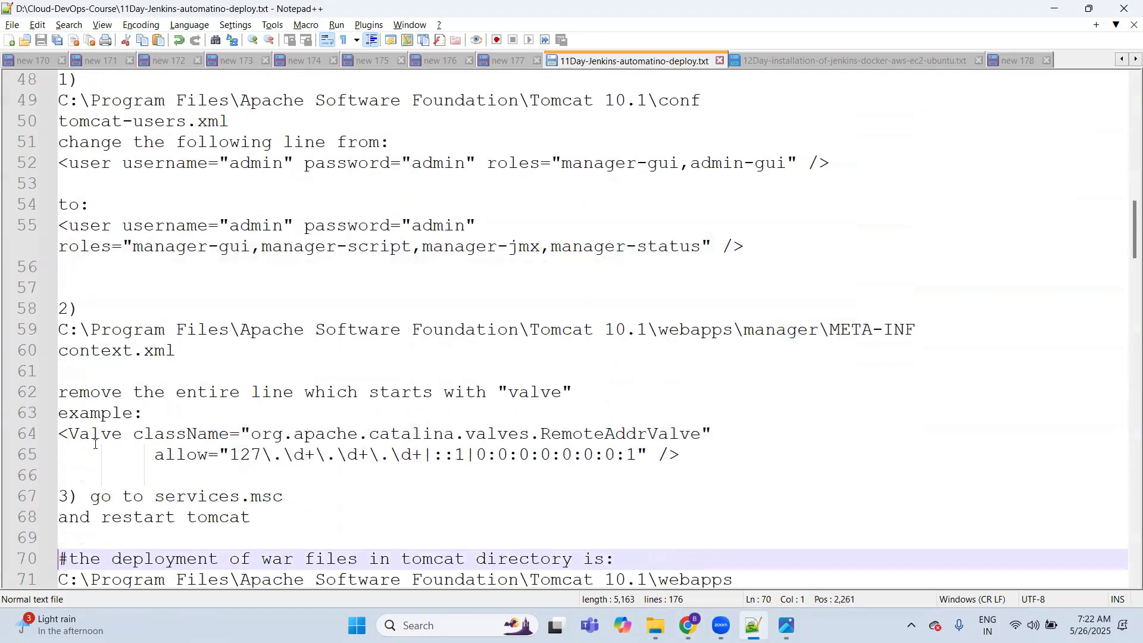
pyautogui.press('Down')
pyautogui.press('Down')
pyautogui.click(136, 287)
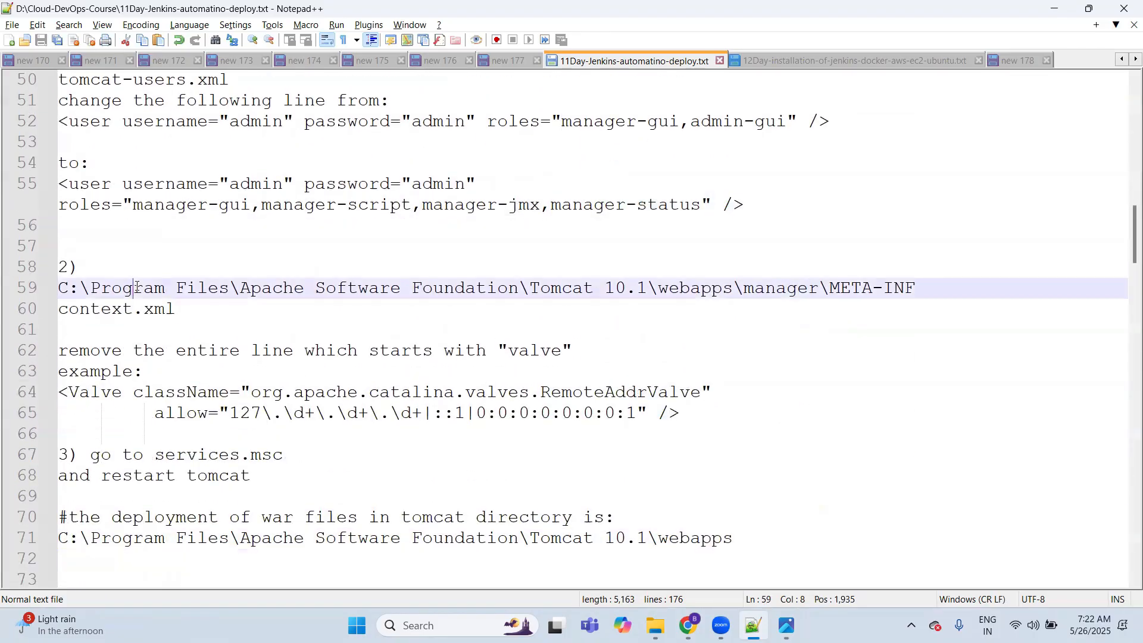
pyautogui.doubleClick(136, 288)
pyautogui.click(440, 287)
pyautogui.doubleClick(450, 287)
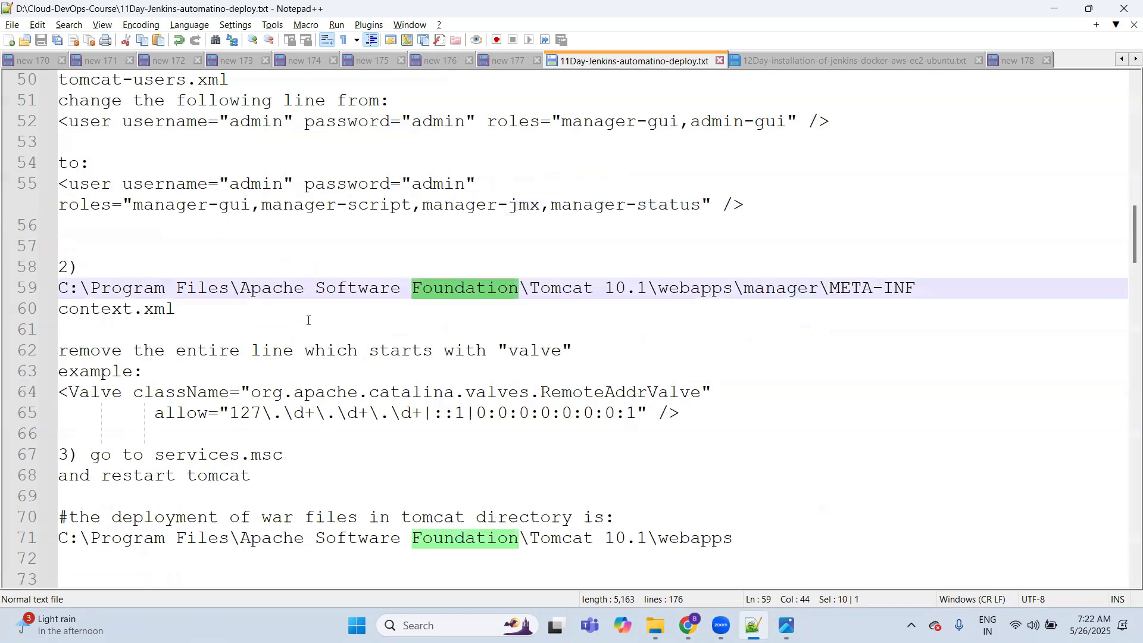
pyautogui.click(702, 288)
pyautogui.doubleClick(702, 289)
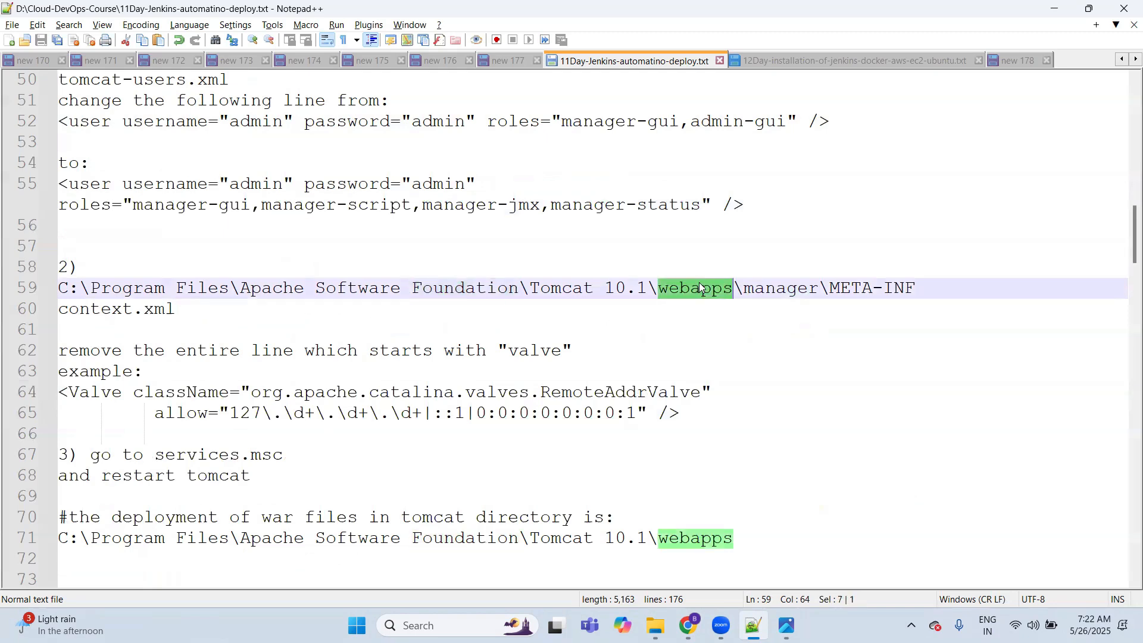
pyautogui.doubleClick(777, 288)
pyautogui.click(850, 287)
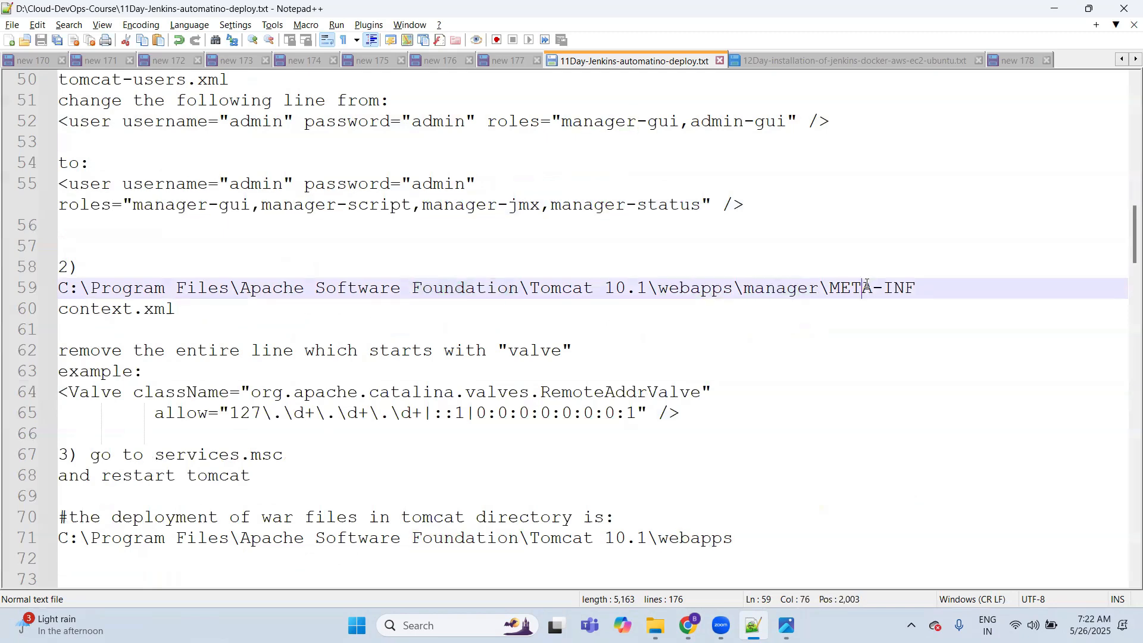
pyautogui.doubleClick(851, 288)
pyautogui.click(107, 308)
pyautogui.doubleClick(107, 309)
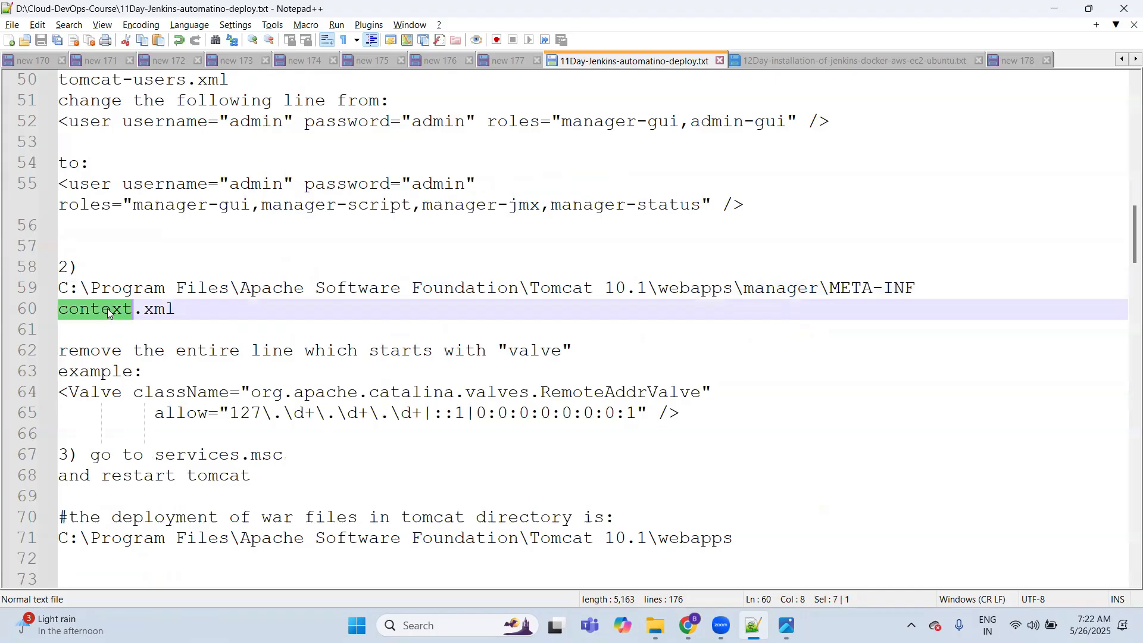
# Step: Examine the instruction to remove the valve line and highlight the two-line Valve className example
pyautogui.doubleClick(216, 351)
pyautogui.moveTo(216, 351); pyautogui.dragTo(509, 351)
pyautogui.click(514, 351)
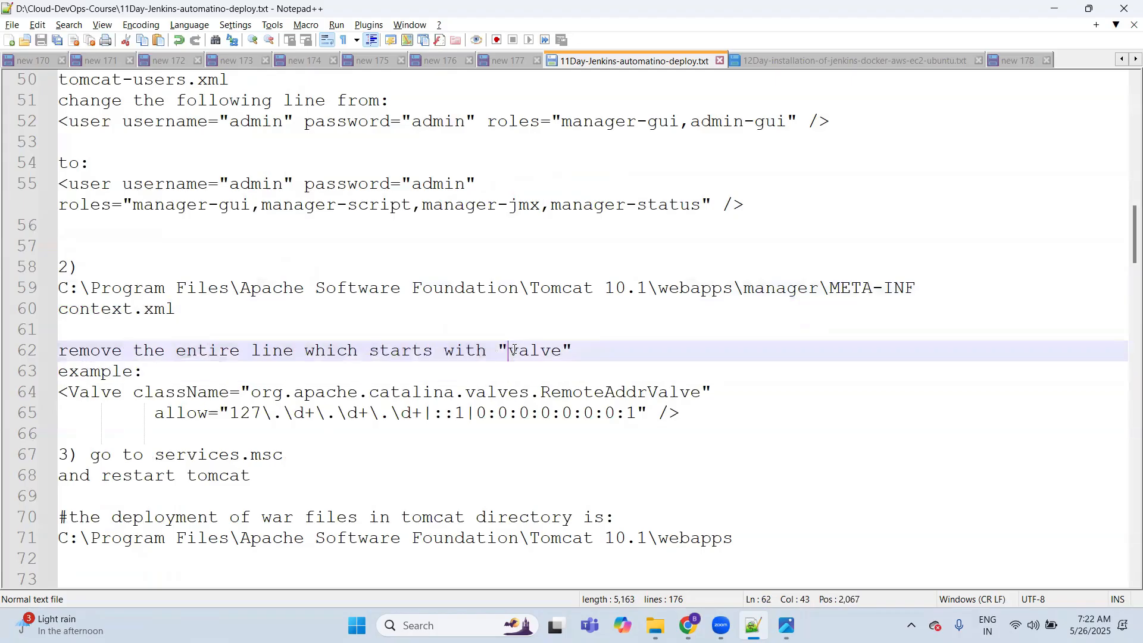
pyautogui.doubleClick(97, 393)
pyautogui.click(692, 418)
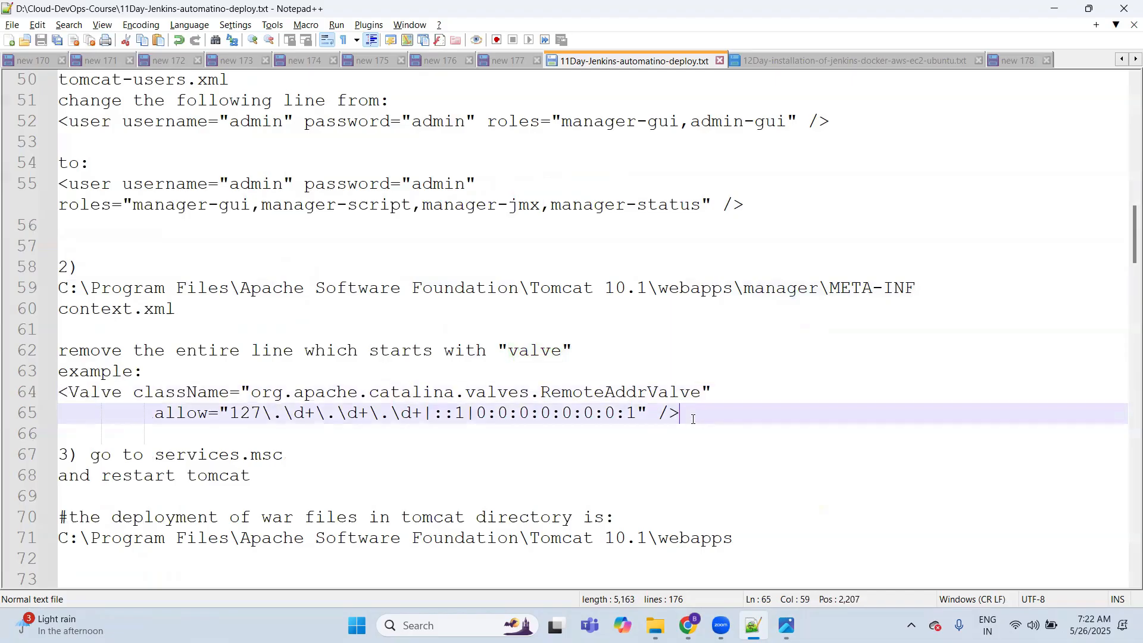
pyautogui.hotkey('shift', 'Up')
pyautogui.hotkey('shift', 'Up')
pyautogui.hotkey('shift', 'Left')
pyautogui.hotkey('shift', 'Left')
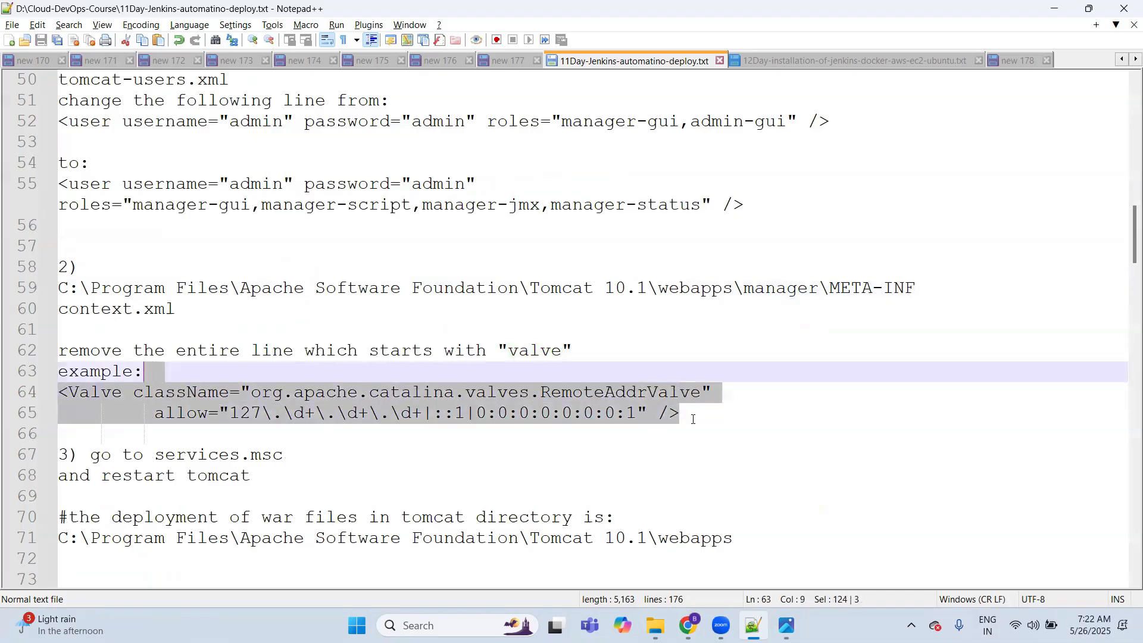
pyautogui.hotkey('shift', 'Right')
pyautogui.hotkey('shift', 'Right')
pyautogui.hotkey('shift', 'Right')
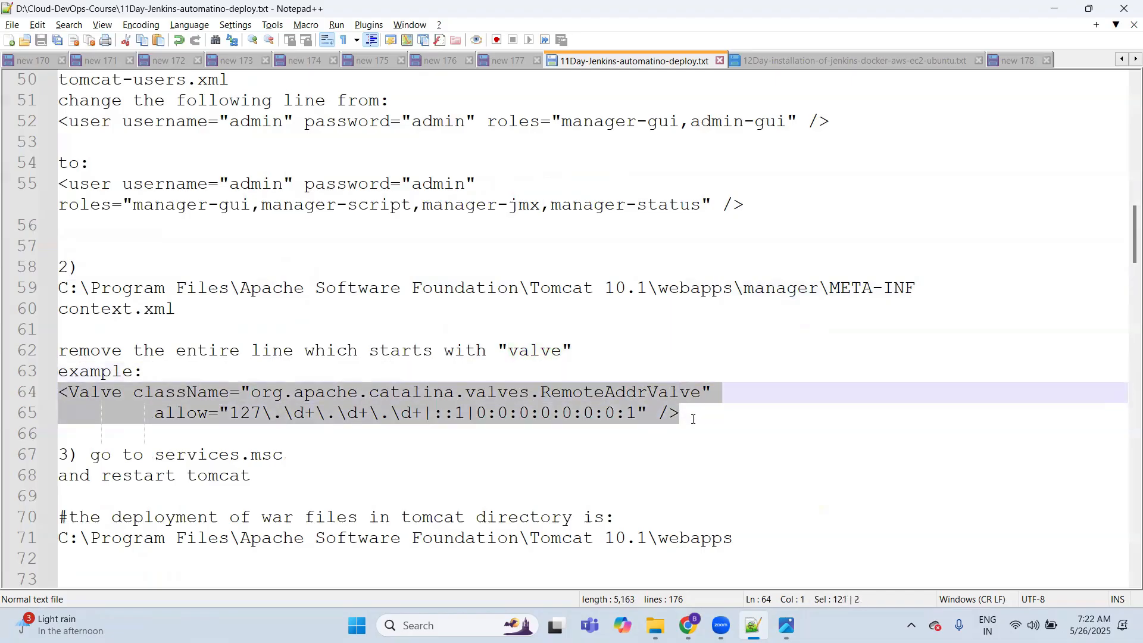
# Step: Read the notes on restarting Tomcat, the WAR deployment directory and the MAVEN JOB settings, down to the pipeline job section
pyautogui.click(286, 473)
pyautogui.press('Down')
pyautogui.press('Down')
pyautogui.press('Down')
pyautogui.press('Down')
pyautogui.press('Down')
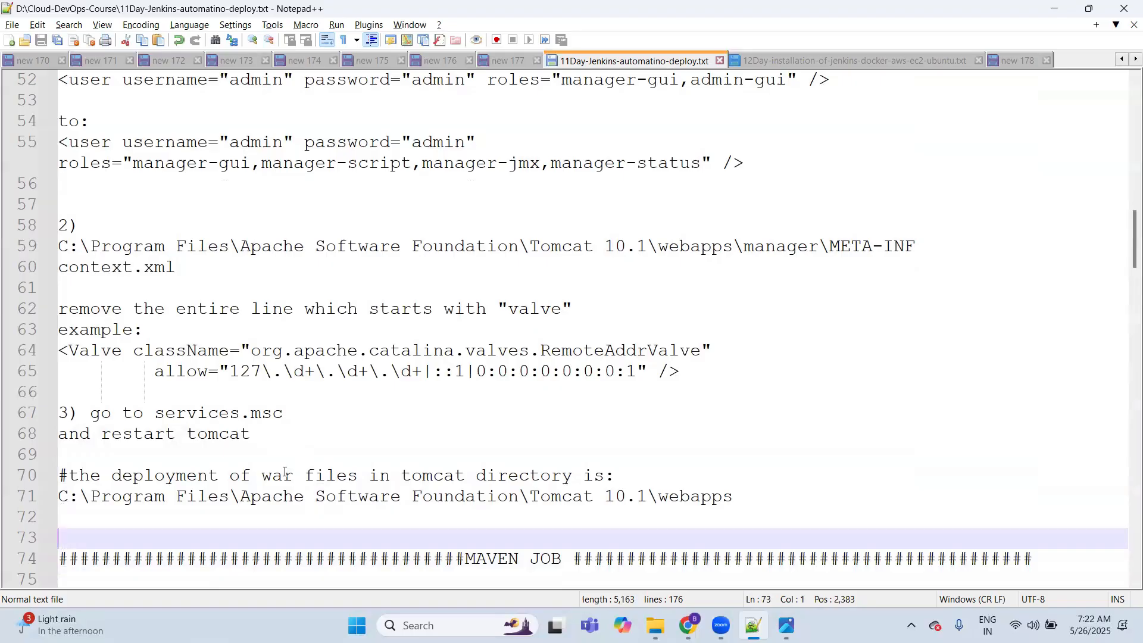
pyautogui.press('Down')
pyautogui.press('Down')
pyautogui.press('Down')
pyautogui.press('Down')
pyautogui.press('Down')
pyautogui.press('Down')
pyautogui.press('Down')
pyautogui.press('Down')
pyautogui.press('Down')
pyautogui.press('Down')
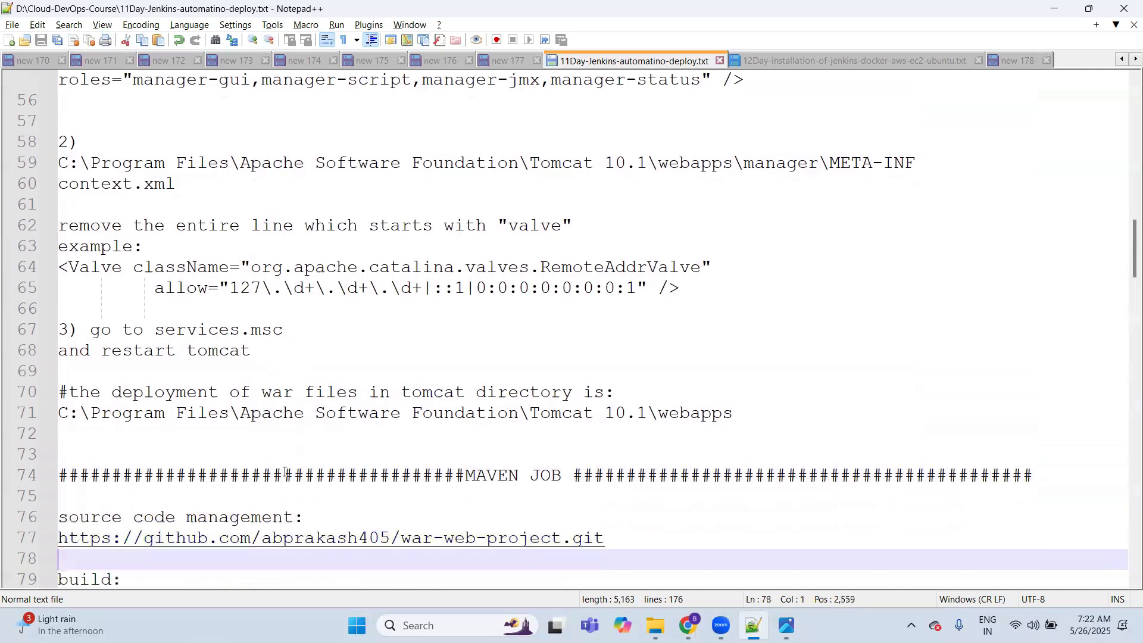
pyautogui.press('Down')
pyautogui.press('Down')
pyautogui.press('Down')
pyautogui.press('Down')
pyautogui.press('Down')
pyautogui.press('Down')
pyautogui.press('Down')
pyautogui.press('Down')
pyautogui.press('Down')
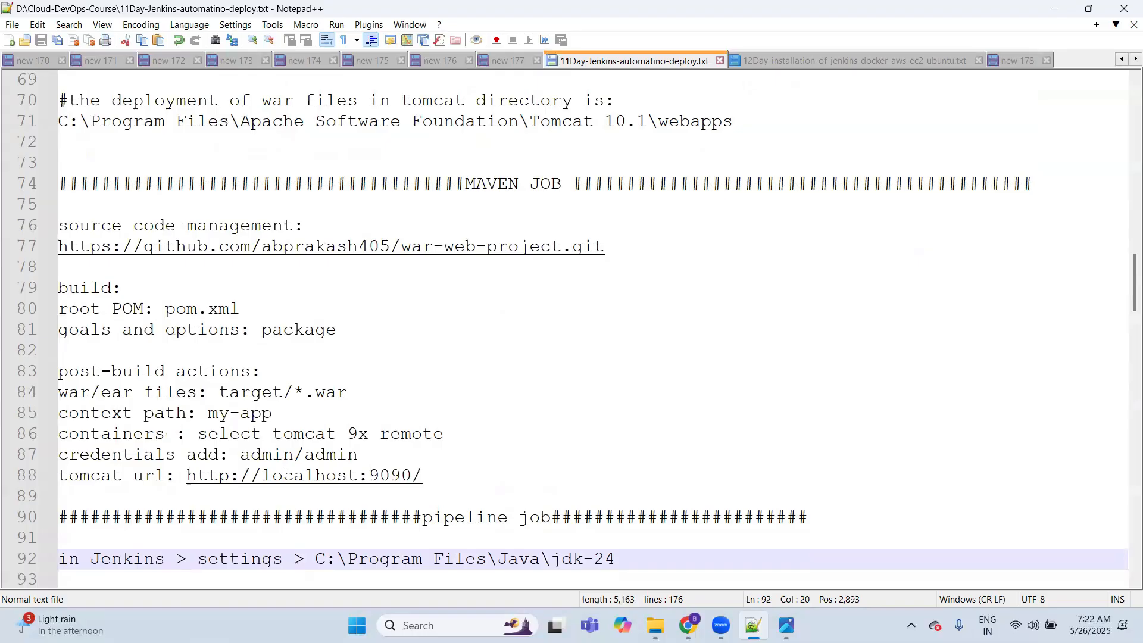
# Step: Switch to Jenkins in Chrome and open the configuration of maven-job-1 from the dashboard
pyautogui.hotkey('alt', 'Tab')
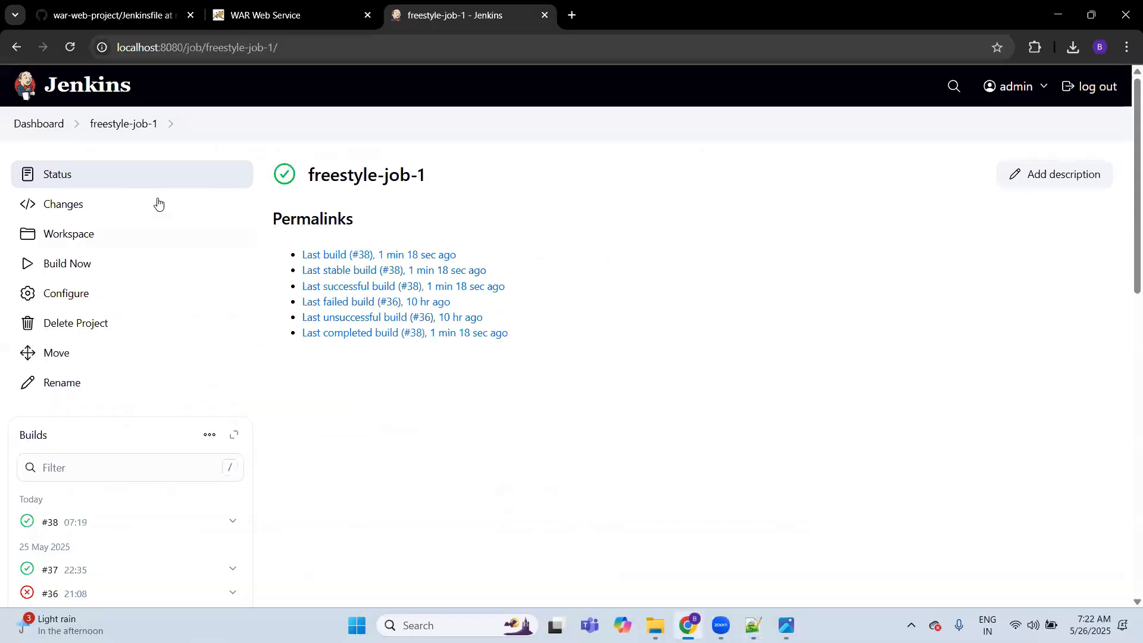
pyautogui.click(66, 88)
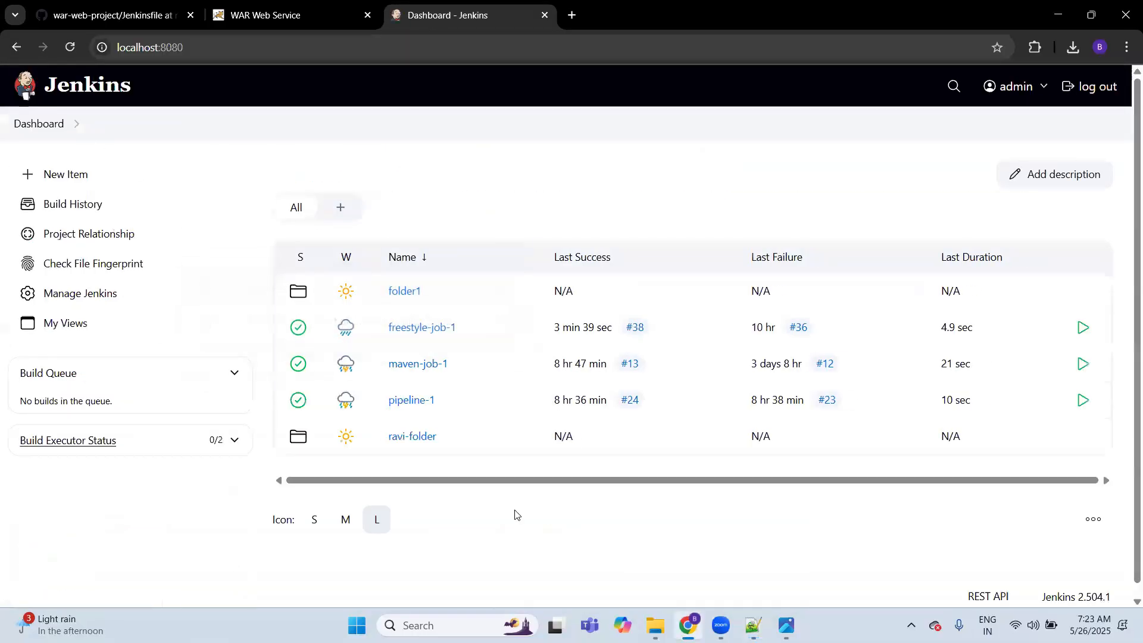
pyautogui.click(412, 364)
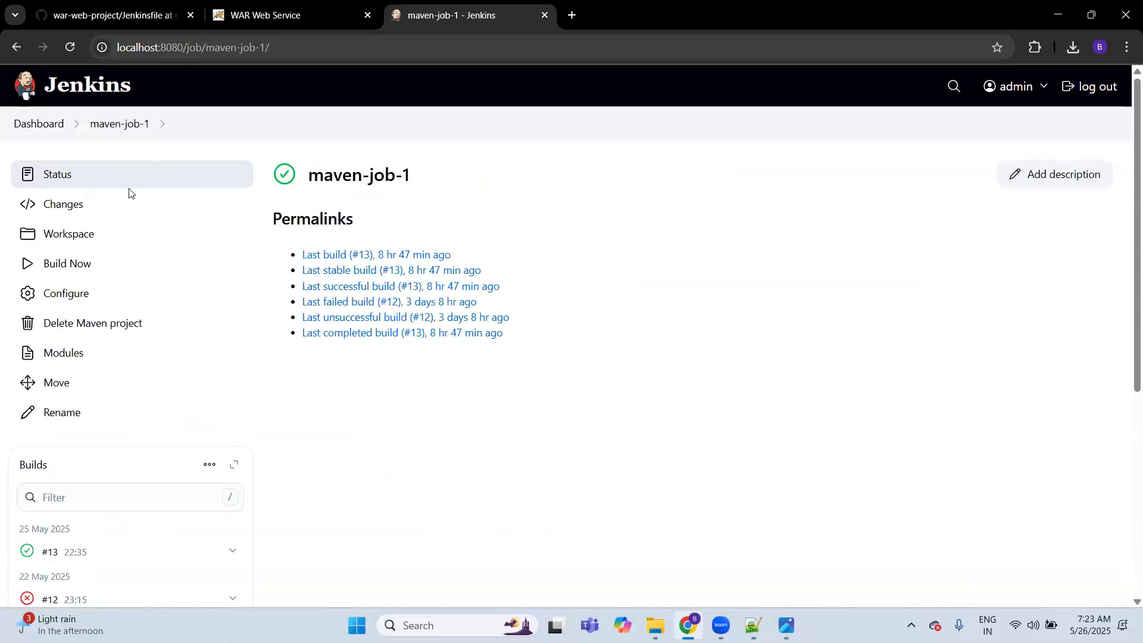
pyautogui.scroll(-1, 255, 284)
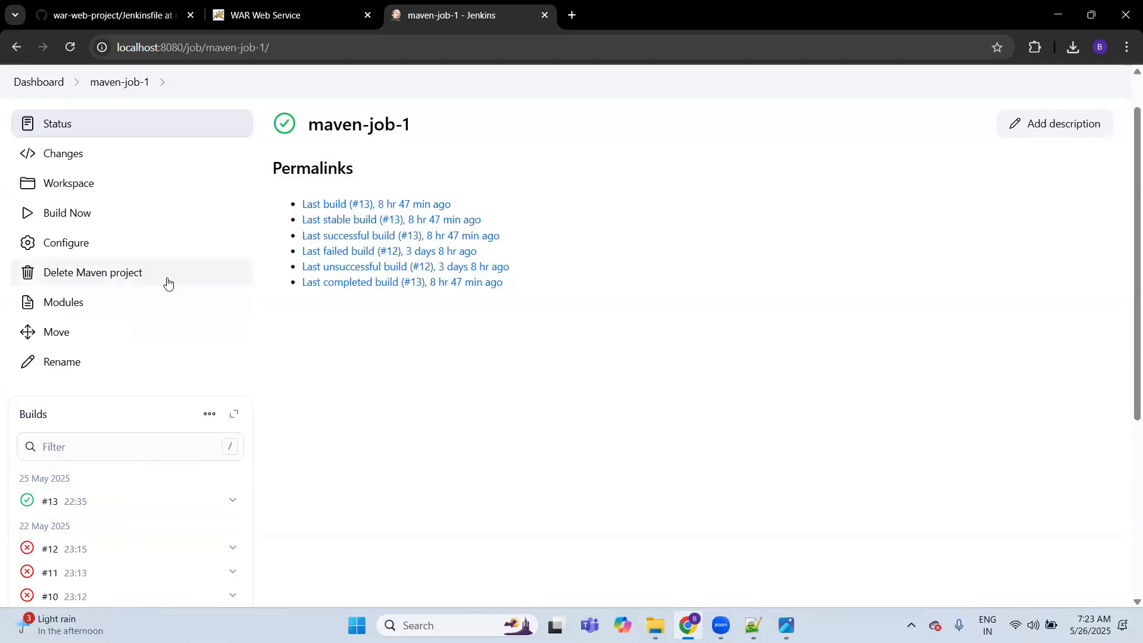
pyautogui.click(92, 244)
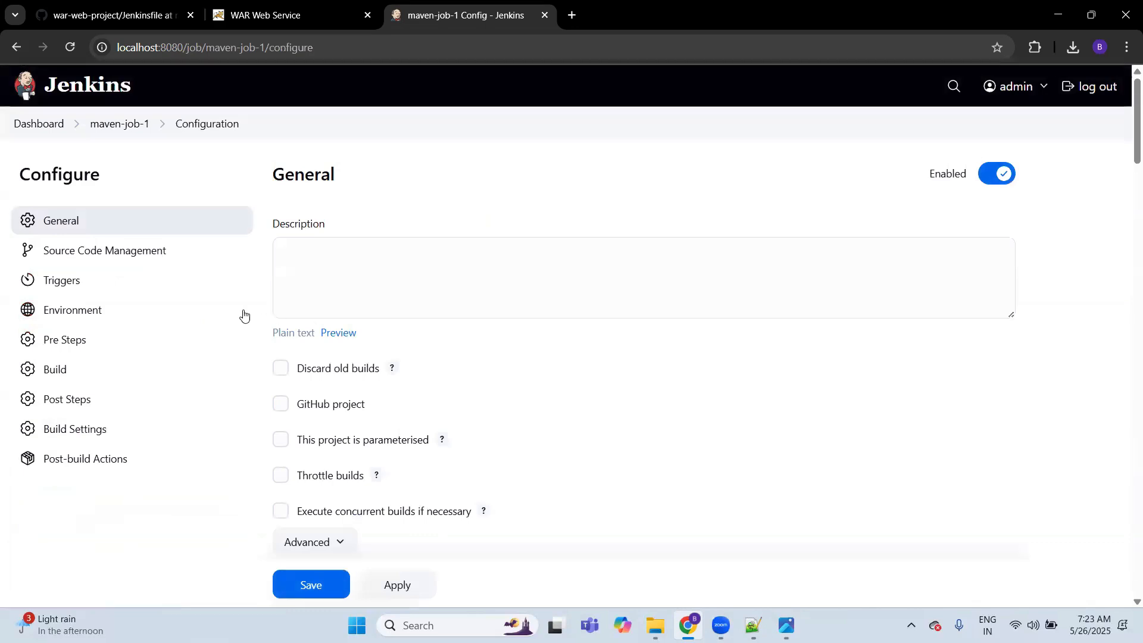
# Step: Check the Git source settings of maven-job-1 and set the build's goals and options to package
pyautogui.click(160, 251)
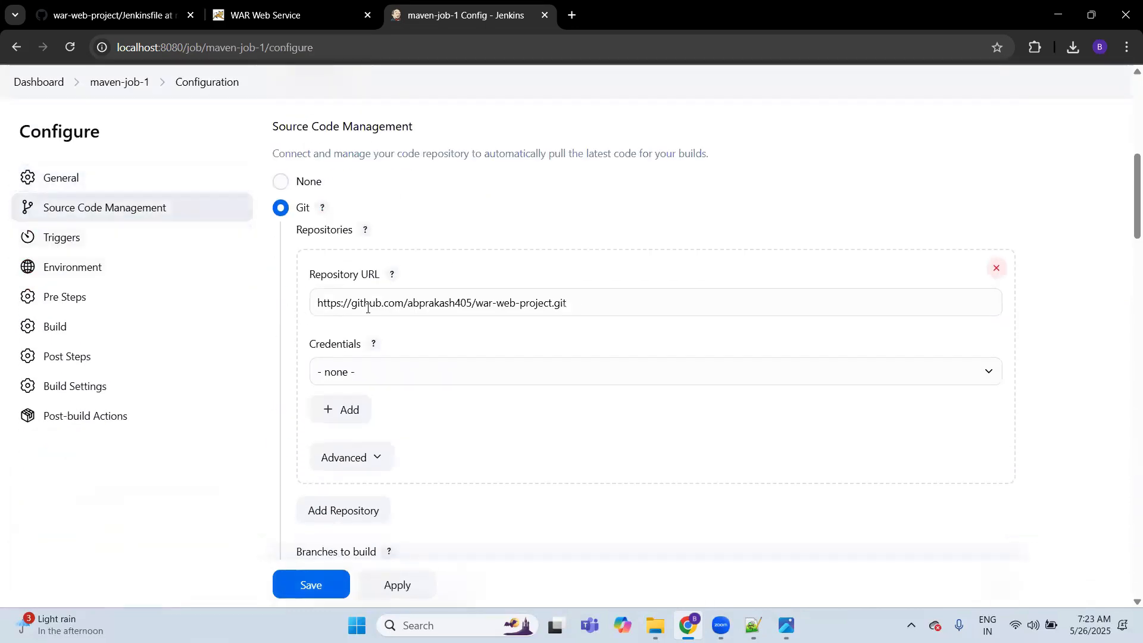
pyautogui.click(80, 325)
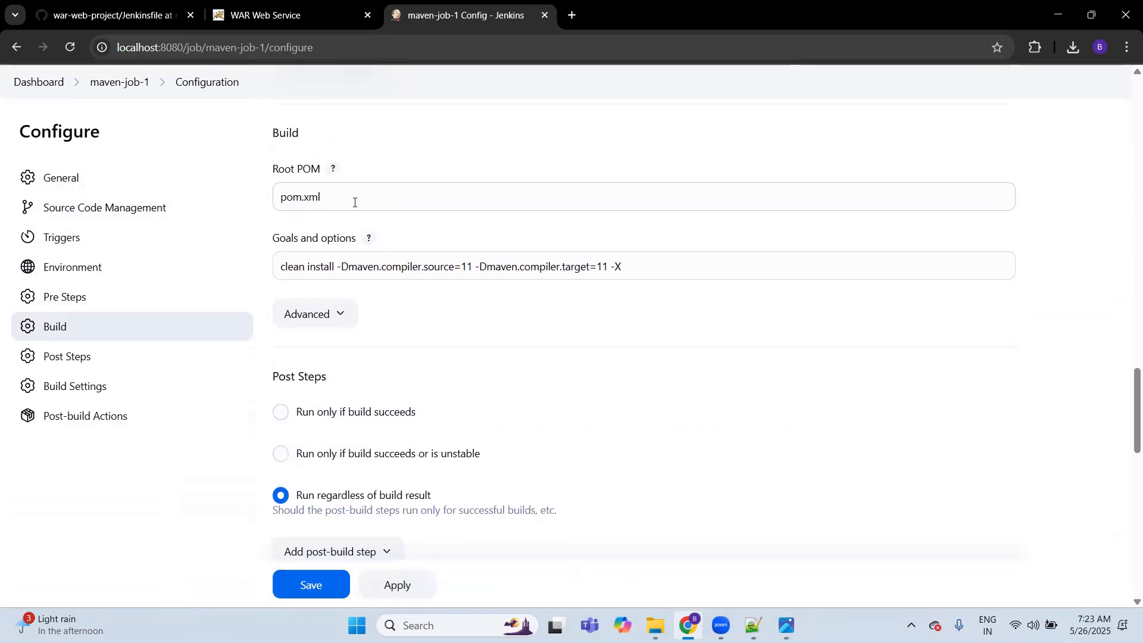
pyautogui.click(337, 190)
pyautogui.click(631, 269)
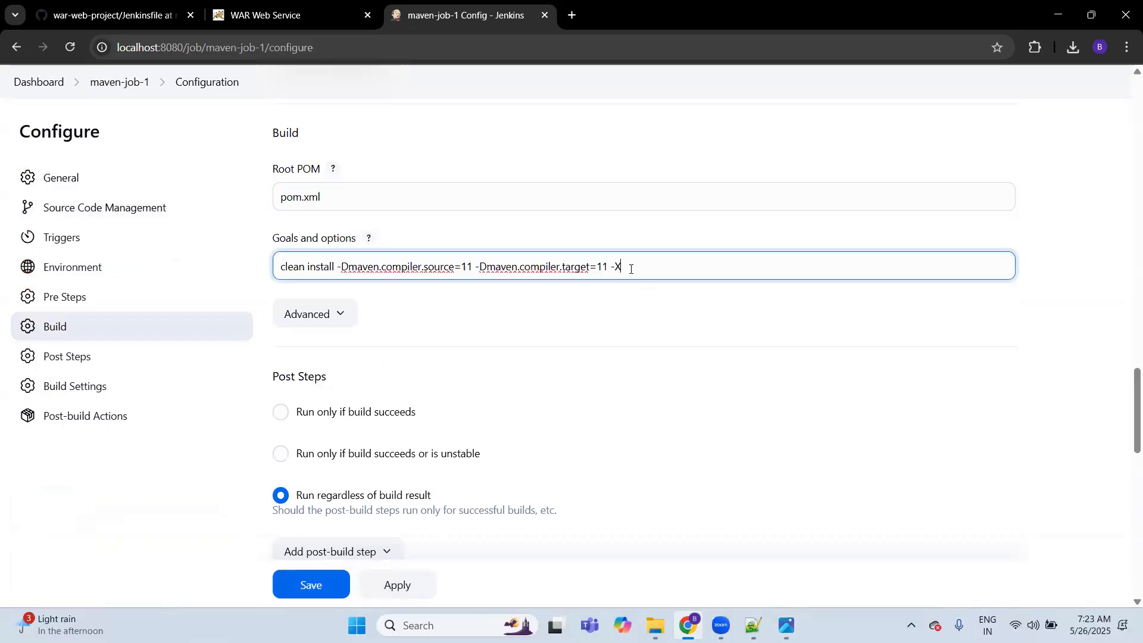
pyautogui.hotkey('ctrl', 'a')
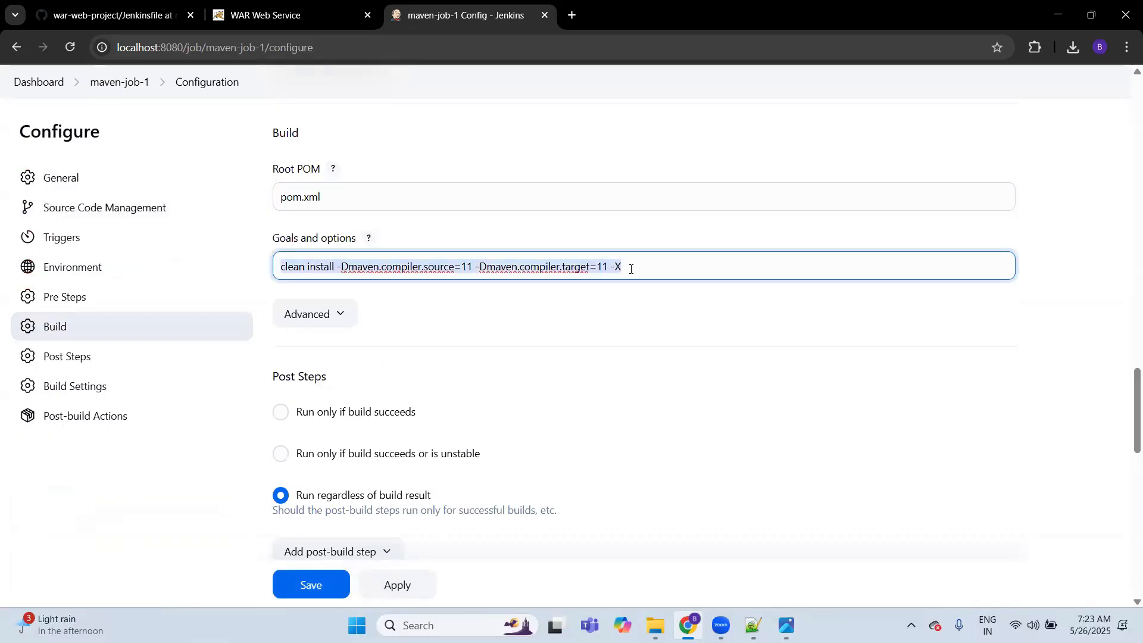
pyautogui.press('BackSpace')
pyautogui.write('package')
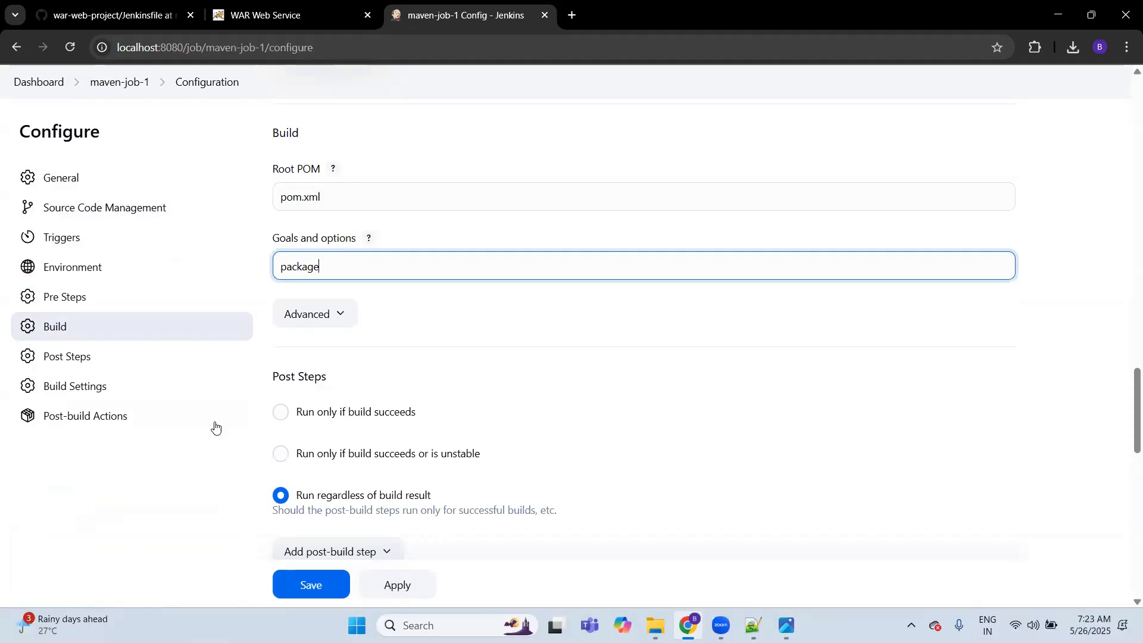
pyautogui.click(171, 493)
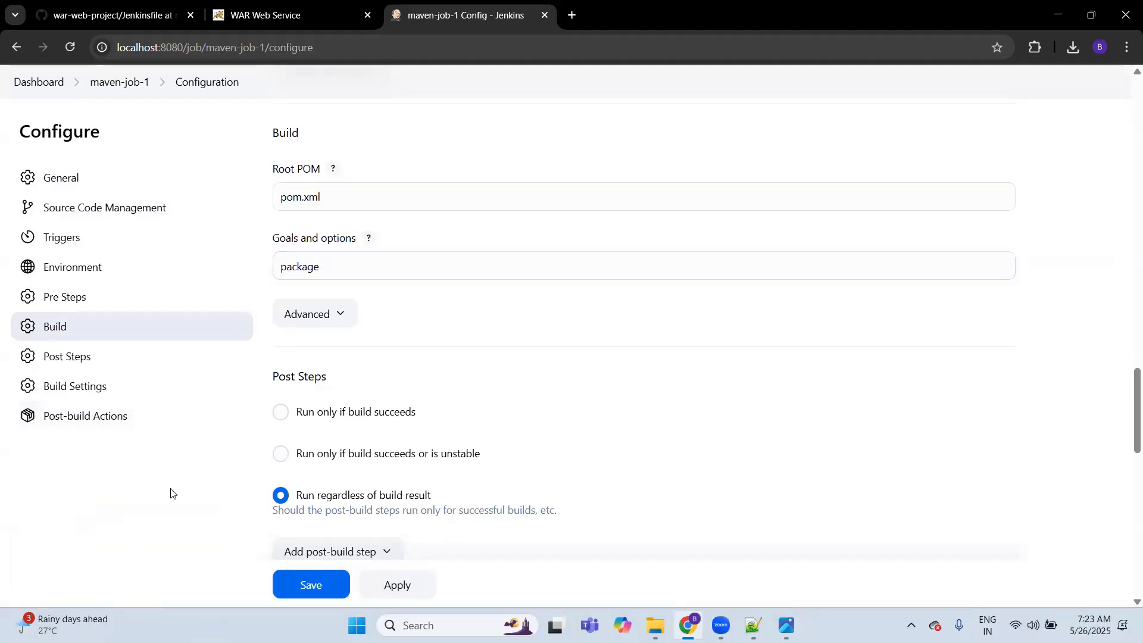
# Step: Review the post-build action that deploys target/*.war to the Tomcat 9.x Remote container, and save the job configuration
pyautogui.scroll(-1, 171, 493)
pyautogui.click(110, 424)
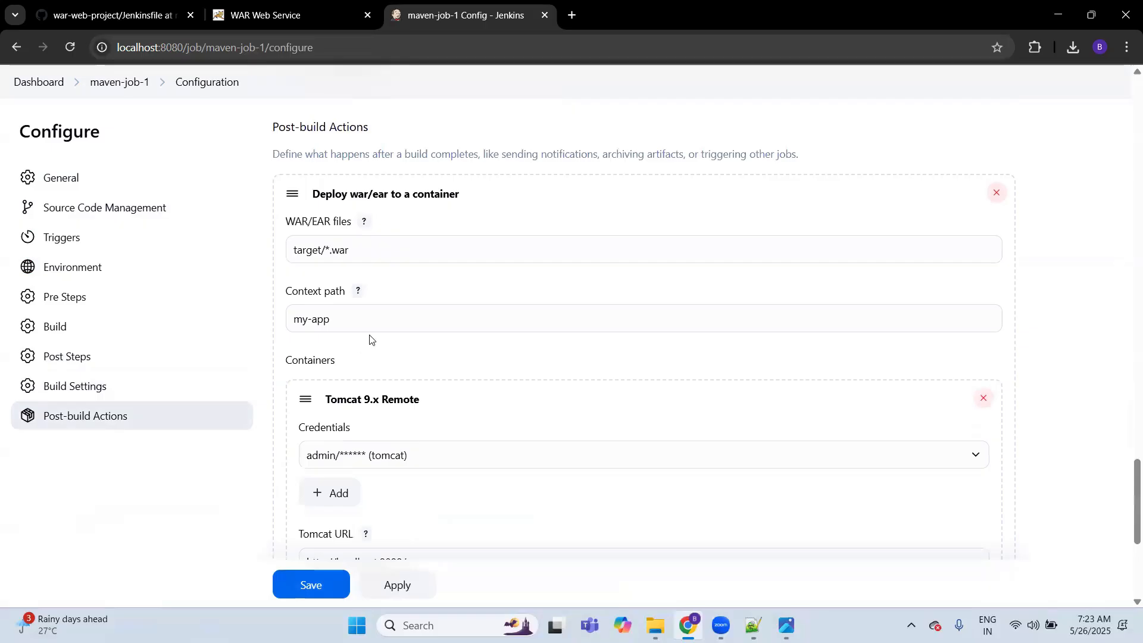
pyautogui.scroll(1, 441, 278)
pyautogui.scroll(-3, 441, 279)
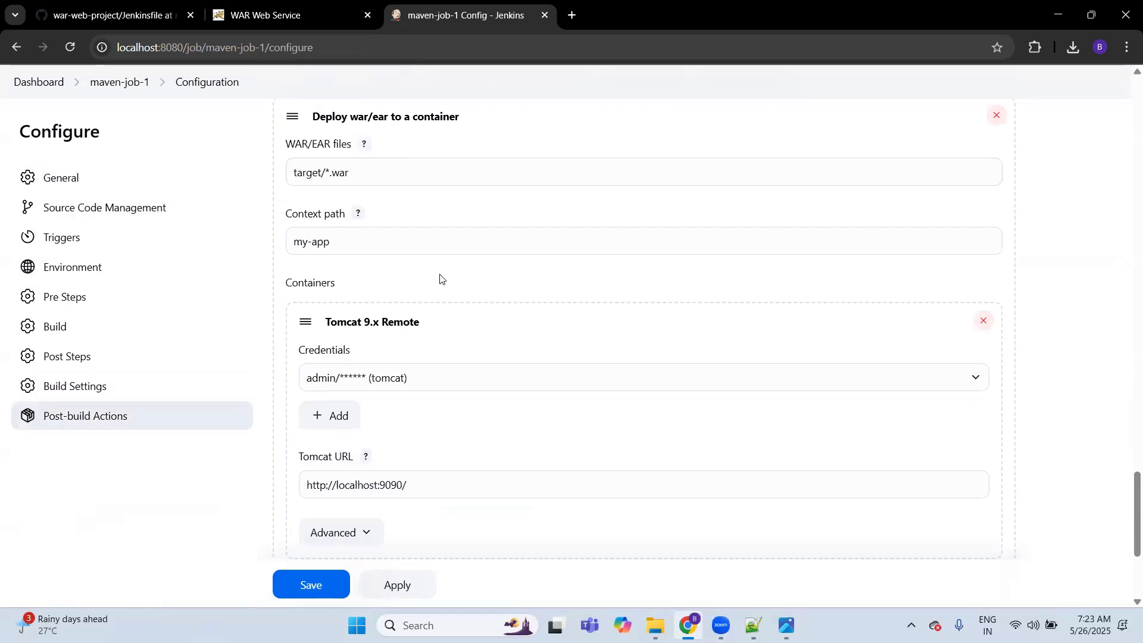
pyautogui.click(306, 582)
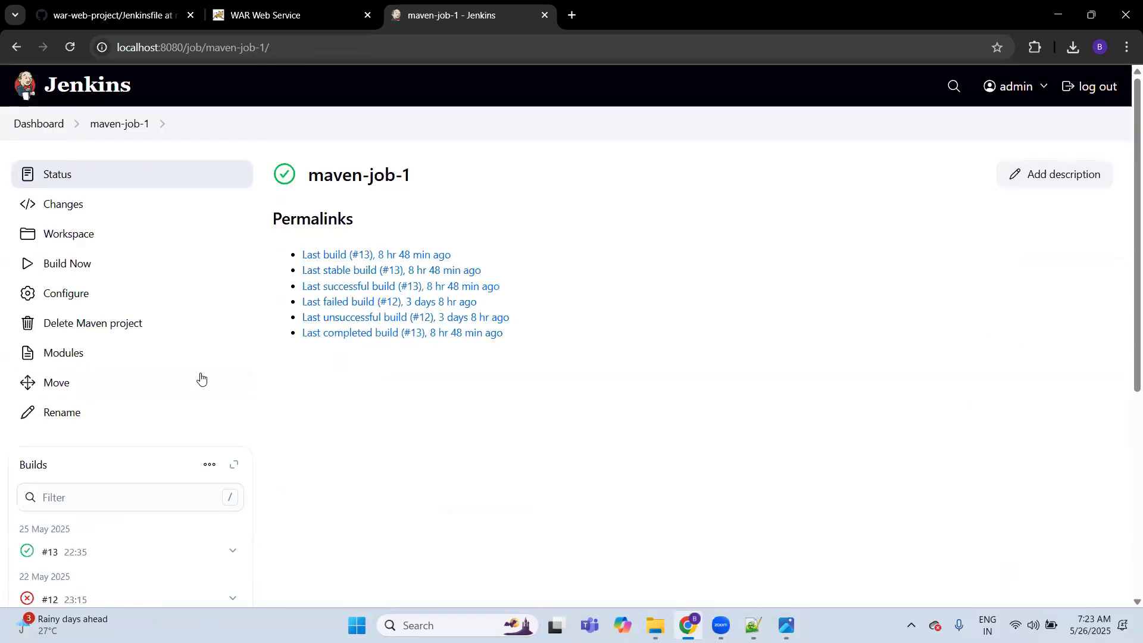
# Step: Run a new build of maven-job-1 and open that build's console output
pyautogui.click(100, 271)
pyautogui.click(81, 551)
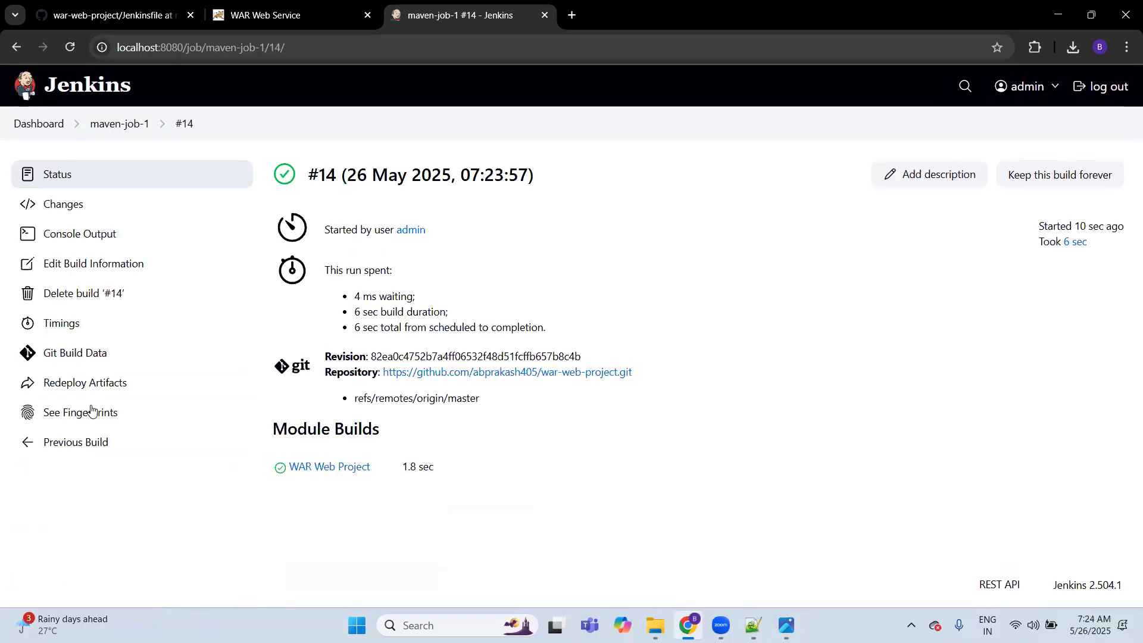
pyautogui.click(78, 235)
# Step: Read through the console output, highlighting the war packaging type, the Maven build result and the deployment context path
pyautogui.scroll(-5, 371, 333)
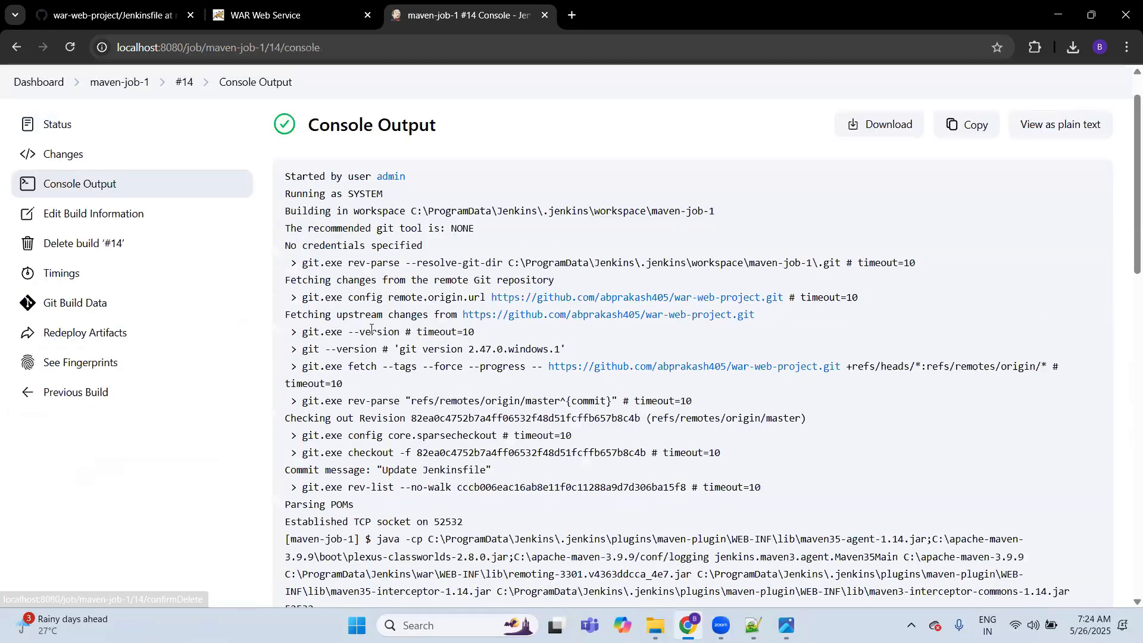
pyautogui.scroll(-4, 412, 383)
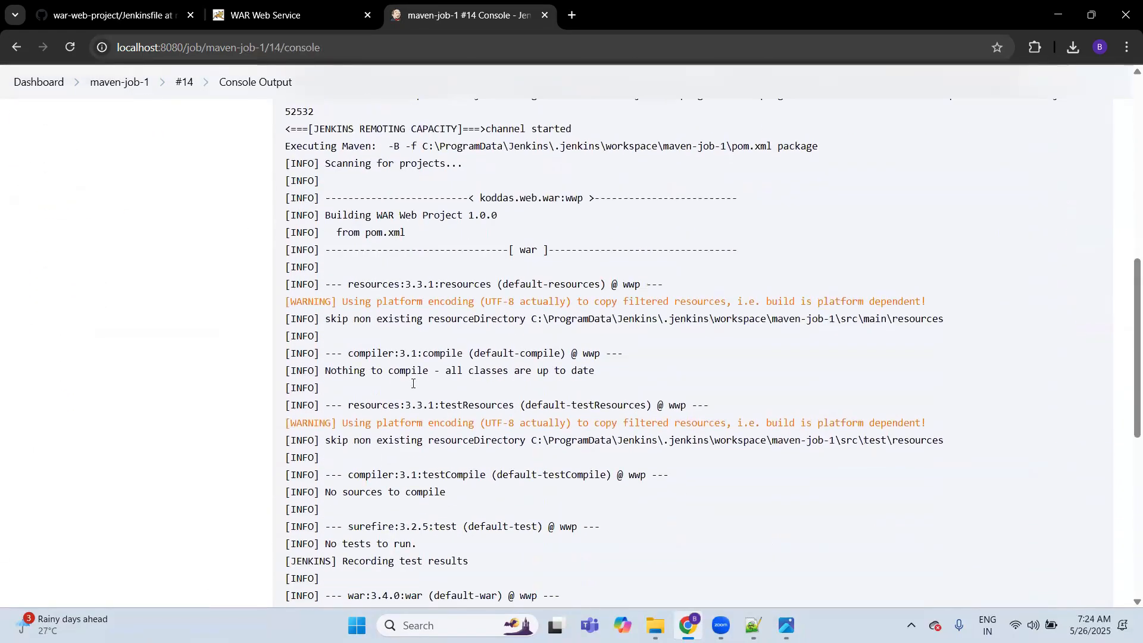
pyautogui.doubleClick(526, 153)
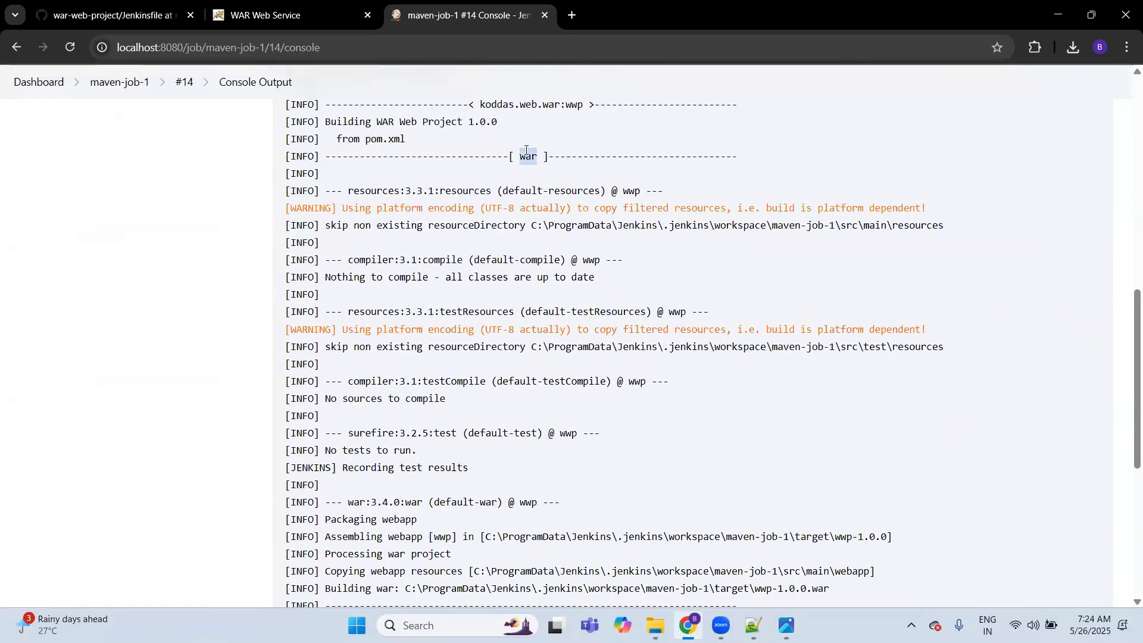
pyautogui.scroll(-6, 455, 378)
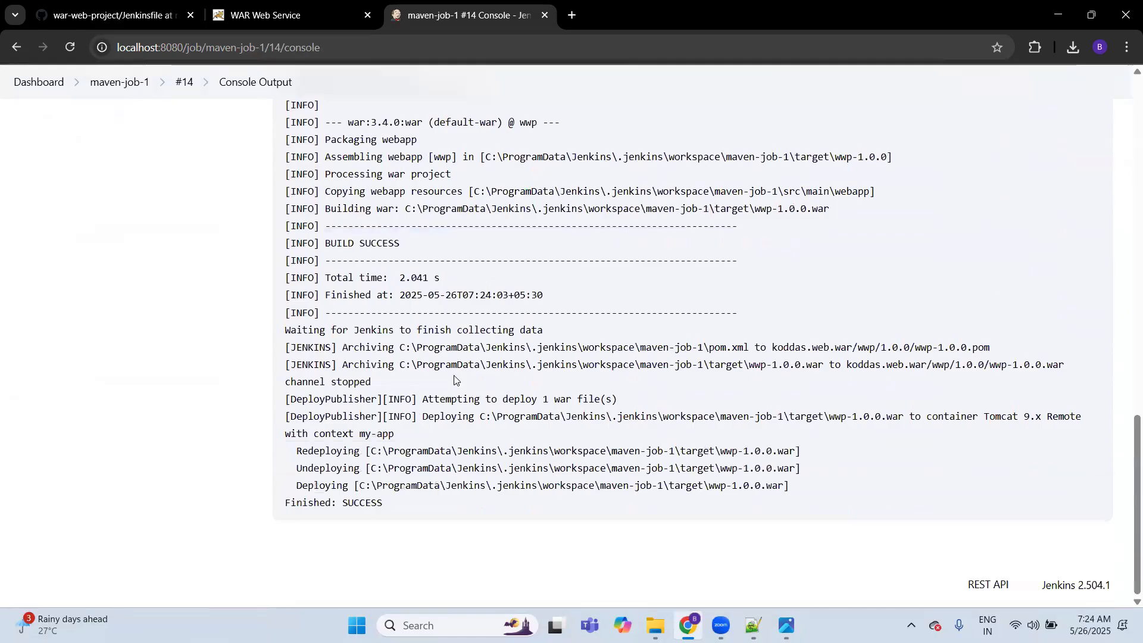
pyautogui.doubleClick(366, 245)
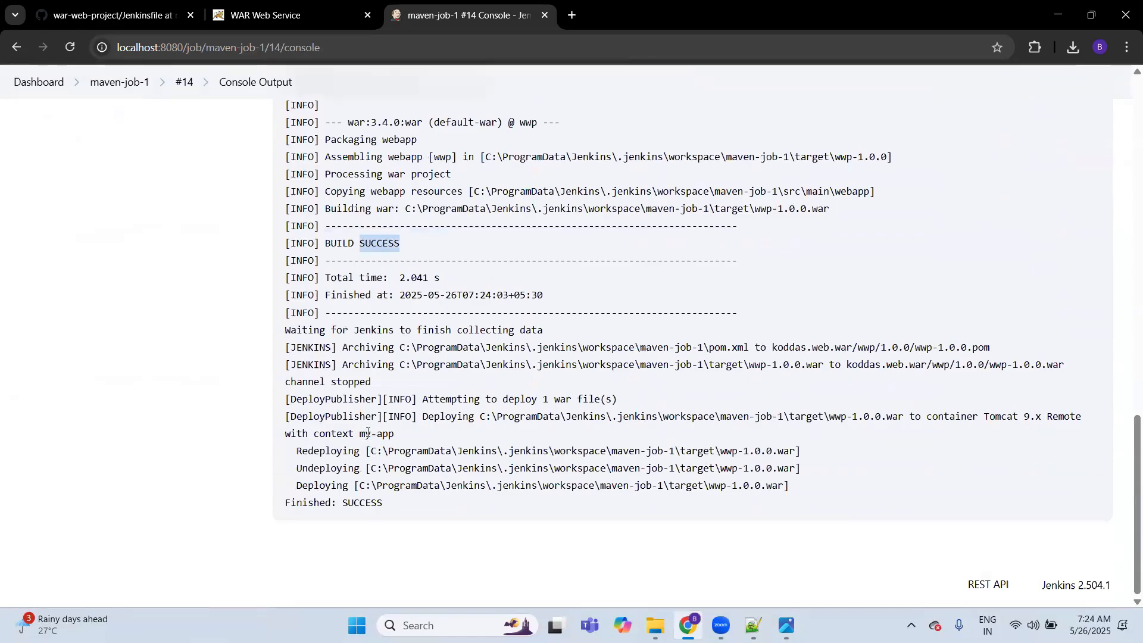
pyautogui.moveTo(361, 434); pyautogui.dragTo(394, 434)
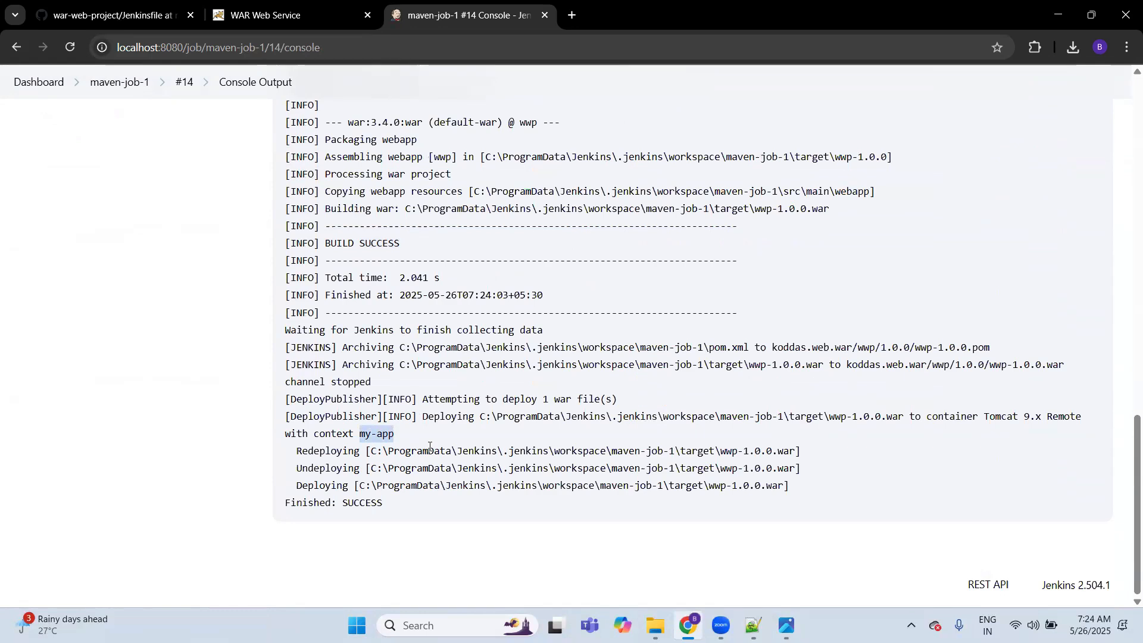
# Step: Reload the deployed application at localhost:9090/my-app/ in the WAR Web Service tab to check it
pyautogui.click(234, 20)
pyautogui.click(233, 58)
pyautogui.press('Return')
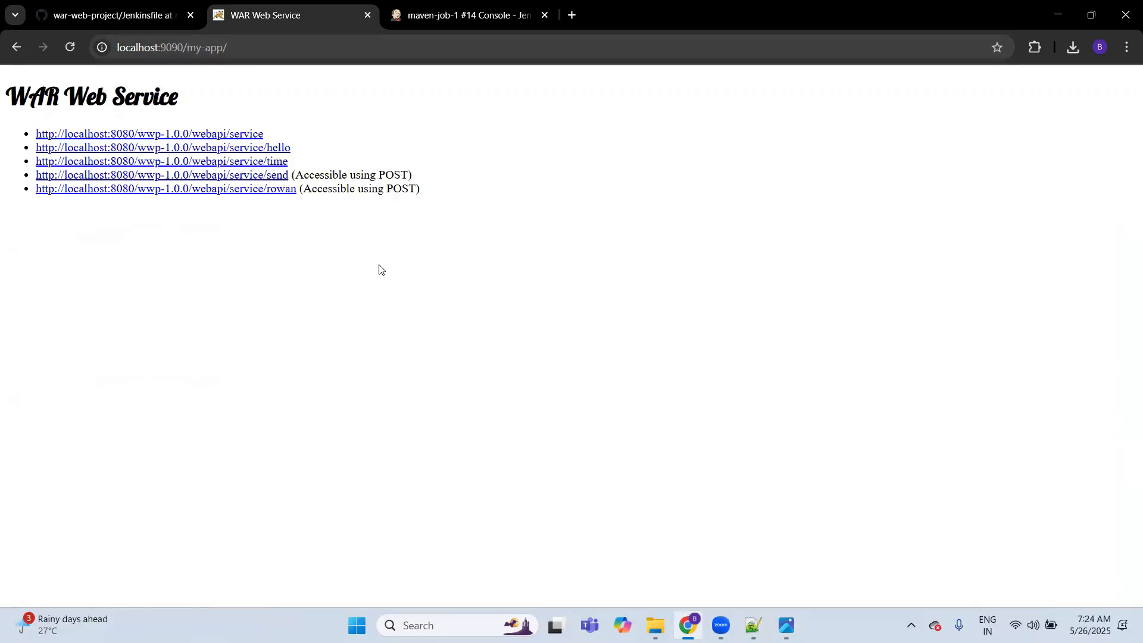
# Step: Return to the Jenkins dashboard and open the Pipeline section of pipeline-1's configuration
pyautogui.hotkey('ctrl', 'Tab')
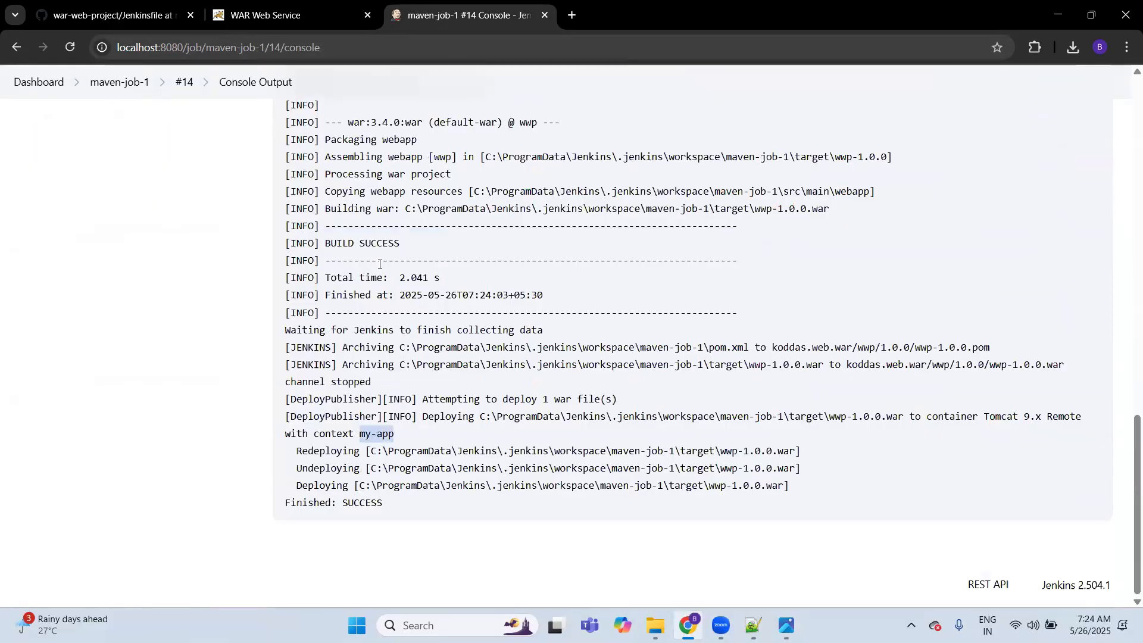
pyautogui.click(122, 82)
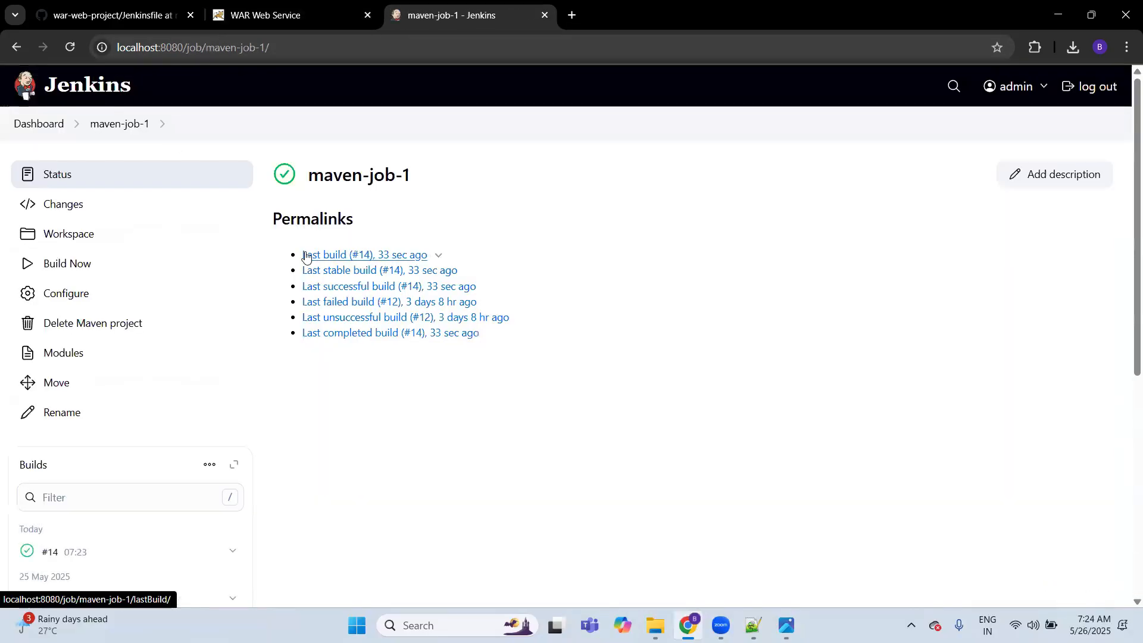
pyautogui.click(34, 126)
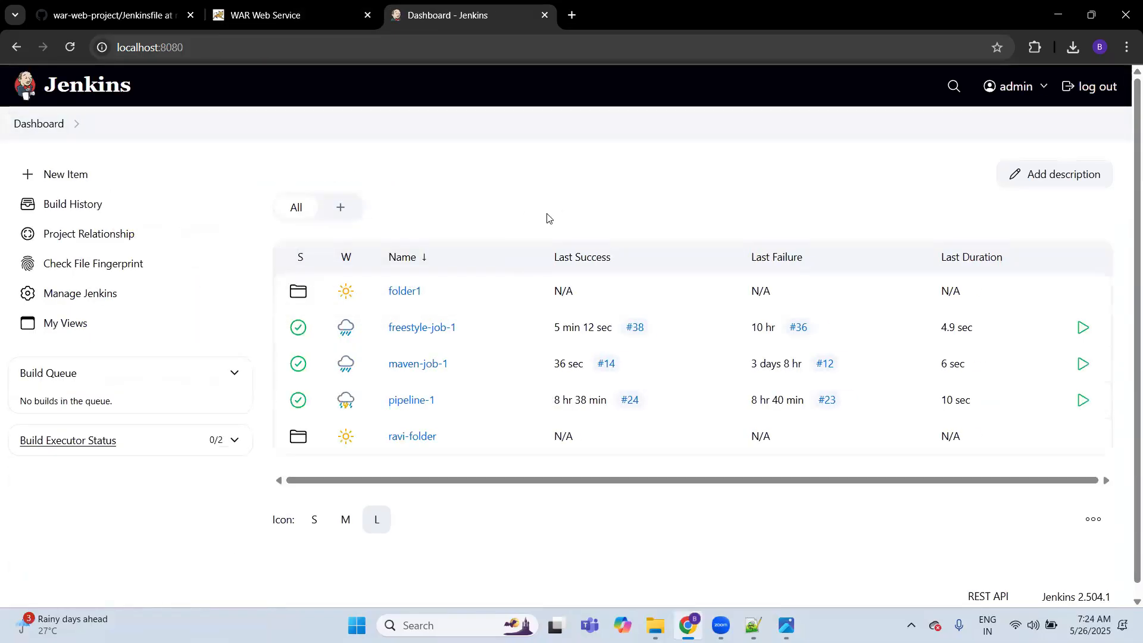
pyautogui.click(411, 401)
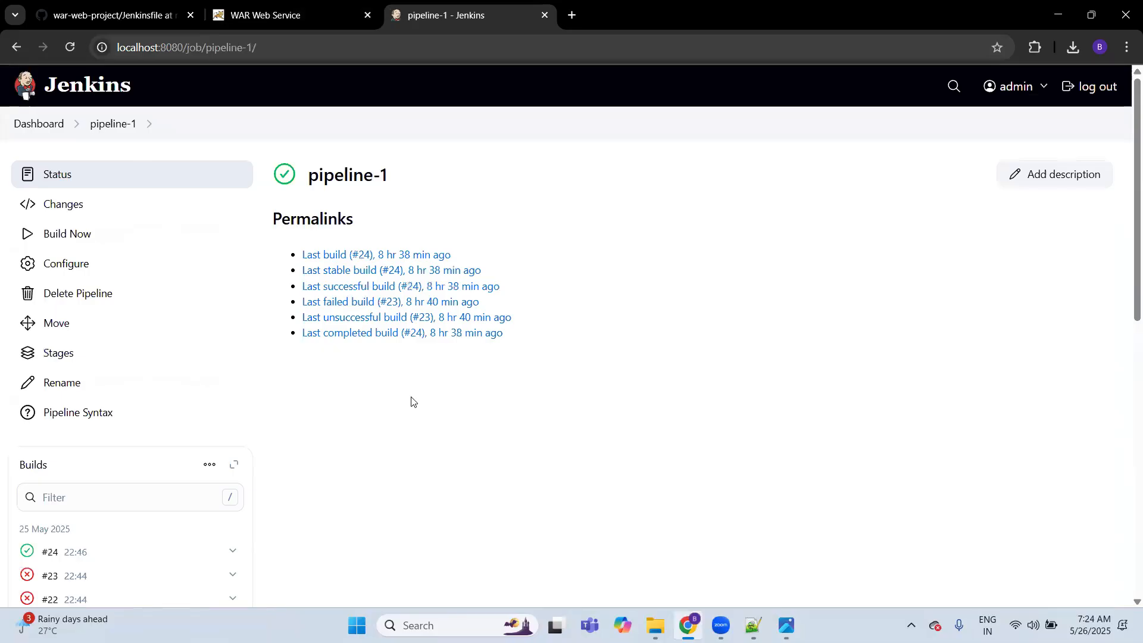
pyautogui.click(72, 85)
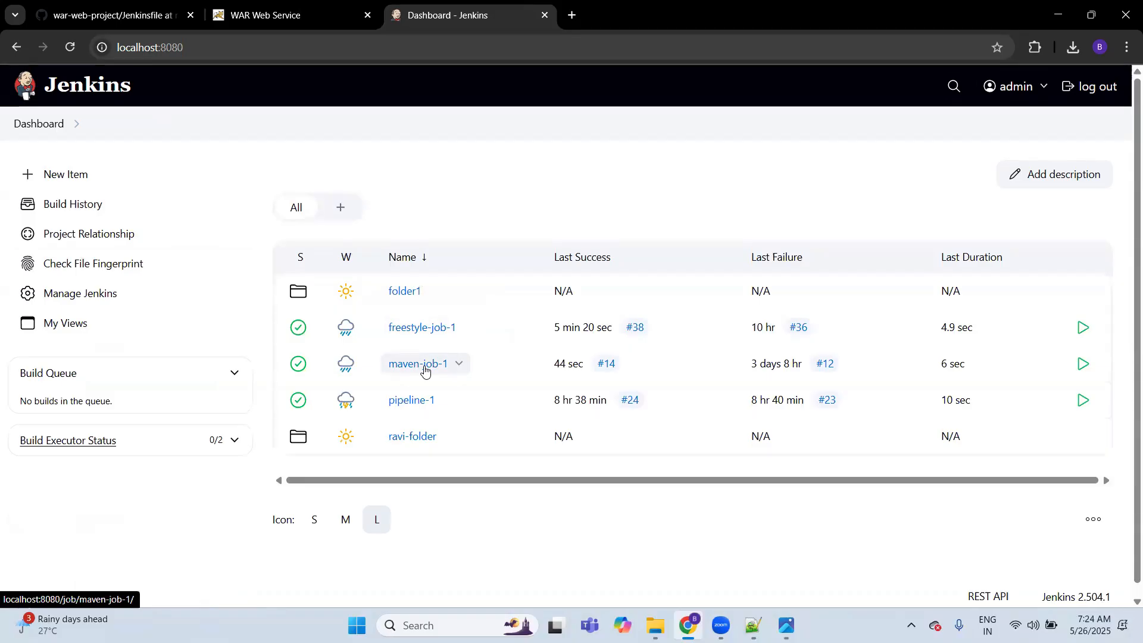
pyautogui.click(407, 400)
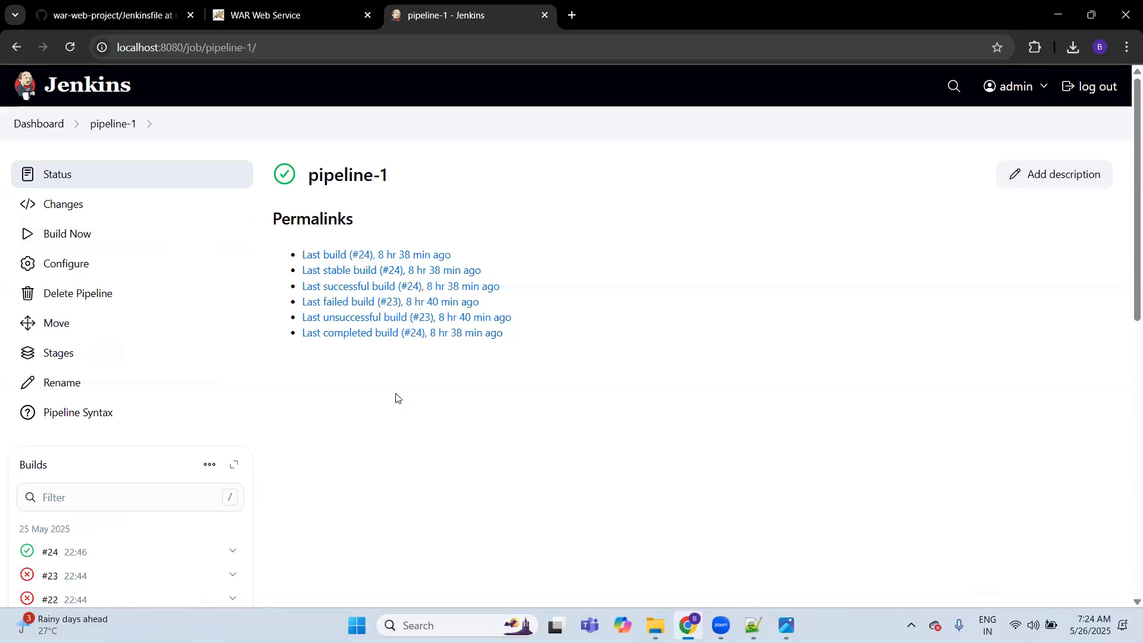
pyautogui.click(124, 273)
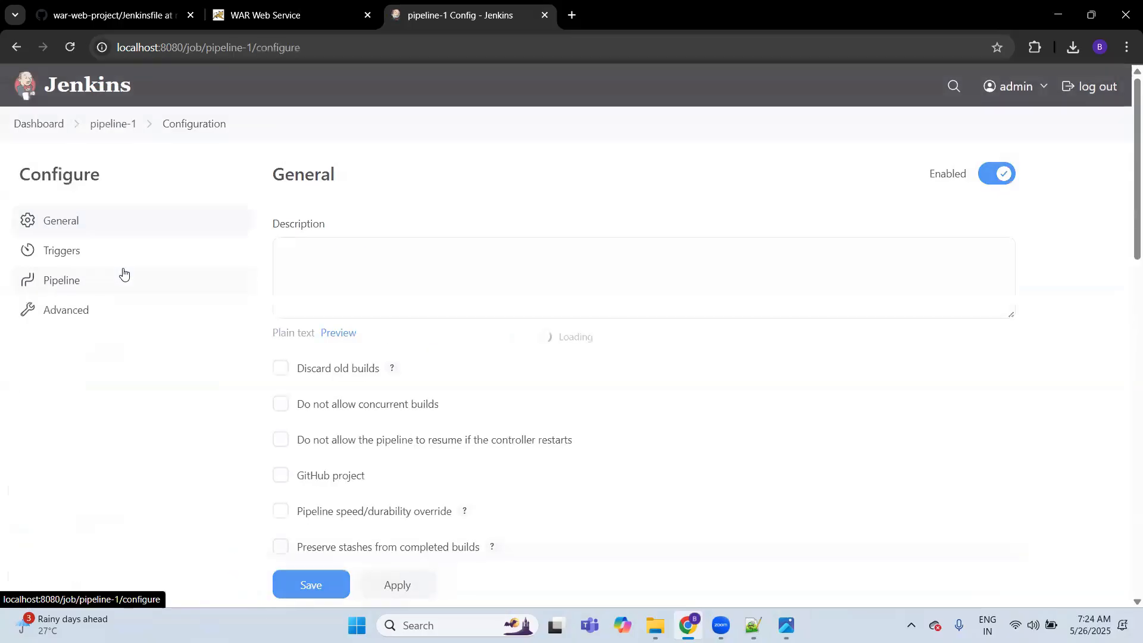
pyautogui.click(89, 294)
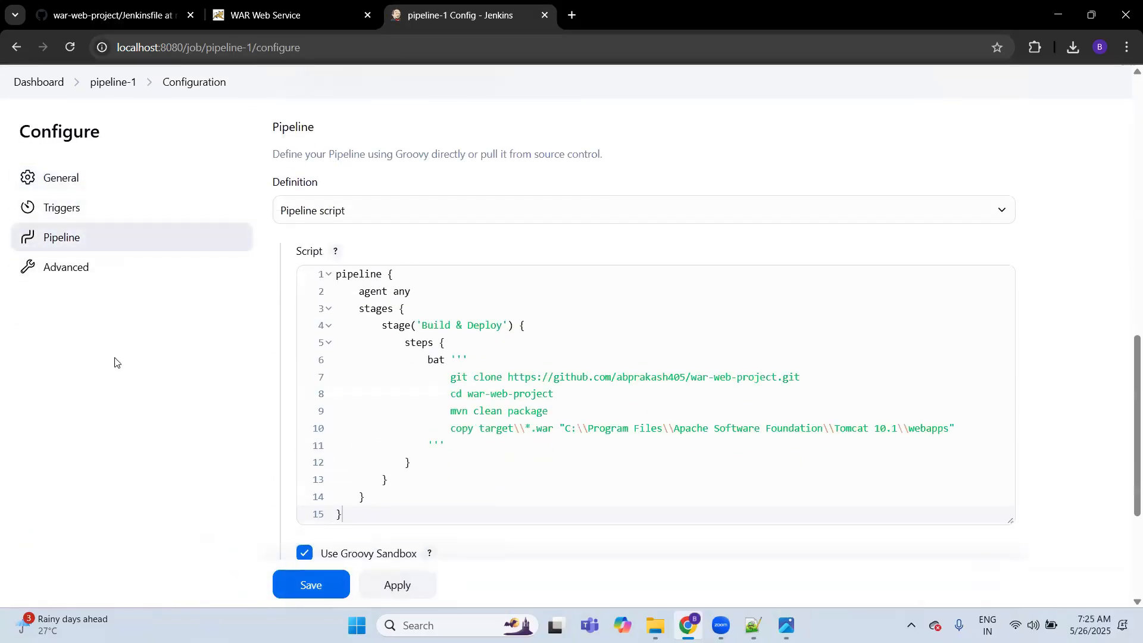
# Step: Examine the pipeline script's keywords one by one: pipeline, agent any, stages, stage, steps and bat
pyautogui.click(483, 362)
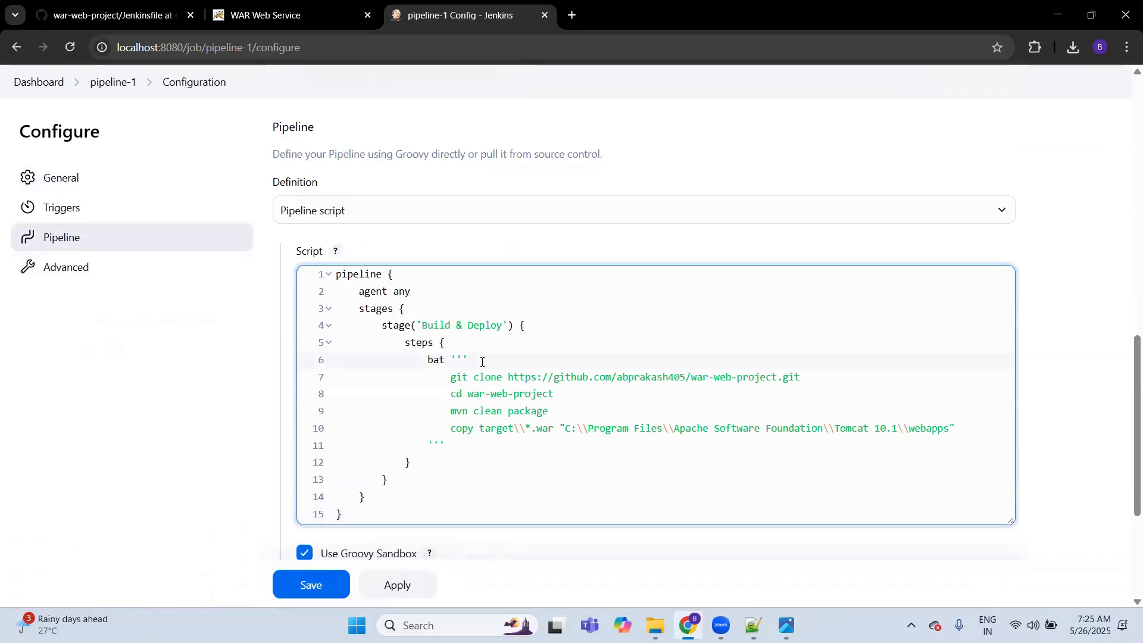
pyautogui.click(389, 504)
pyautogui.click(234, 380)
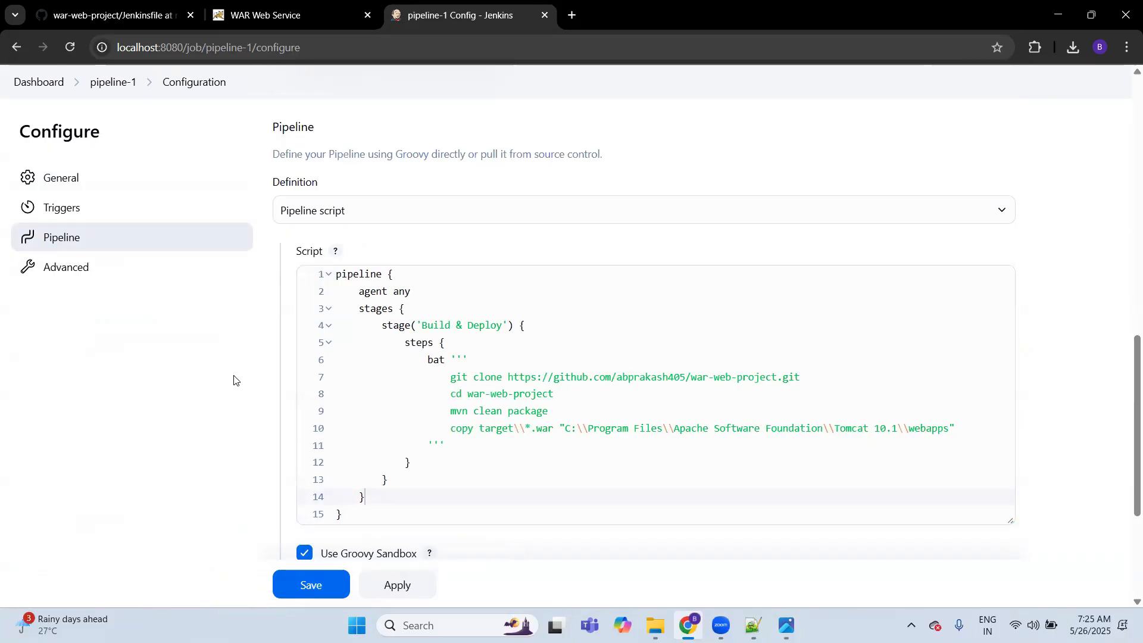
pyautogui.doubleClick(364, 277)
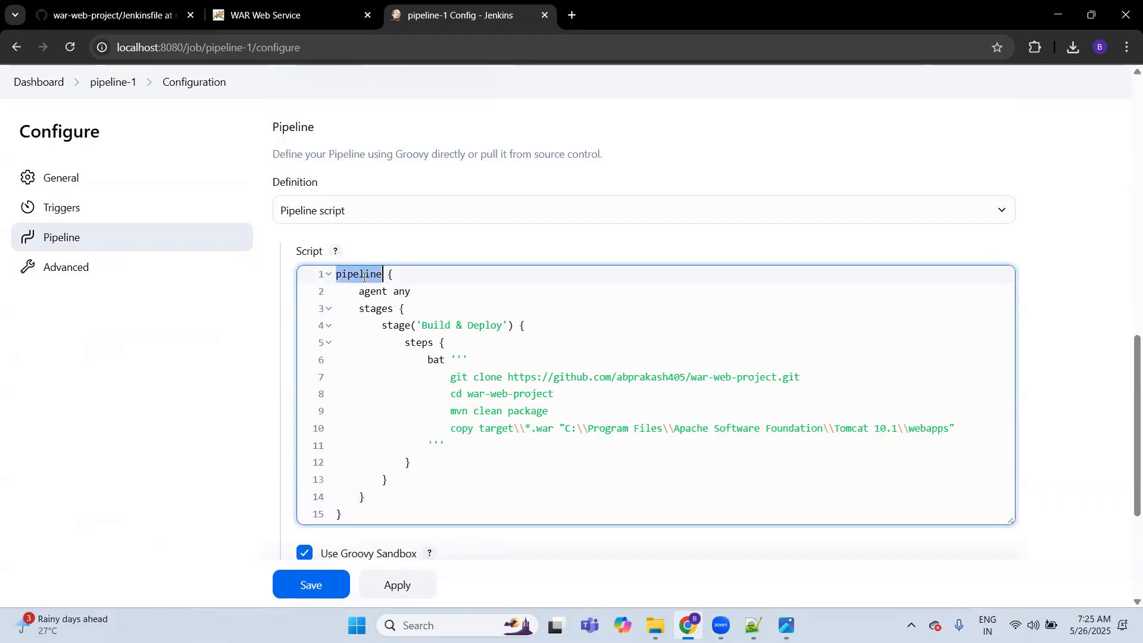
pyautogui.doubleClick(374, 291)
pyautogui.click(400, 292)
pyautogui.doubleClick(400, 292)
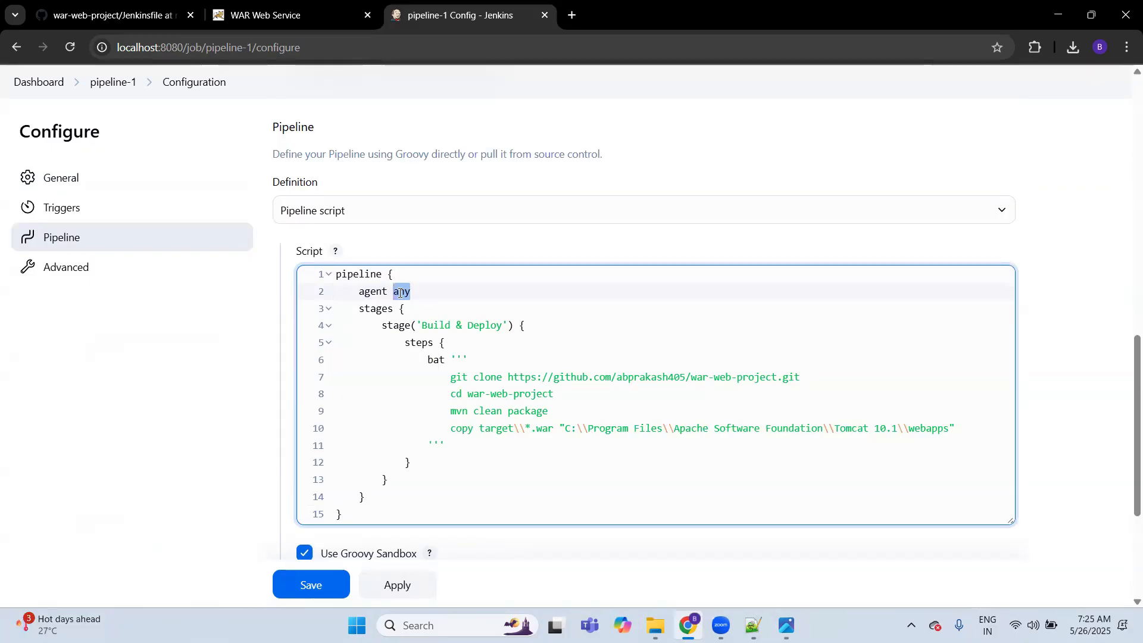
pyautogui.doubleClick(376, 310)
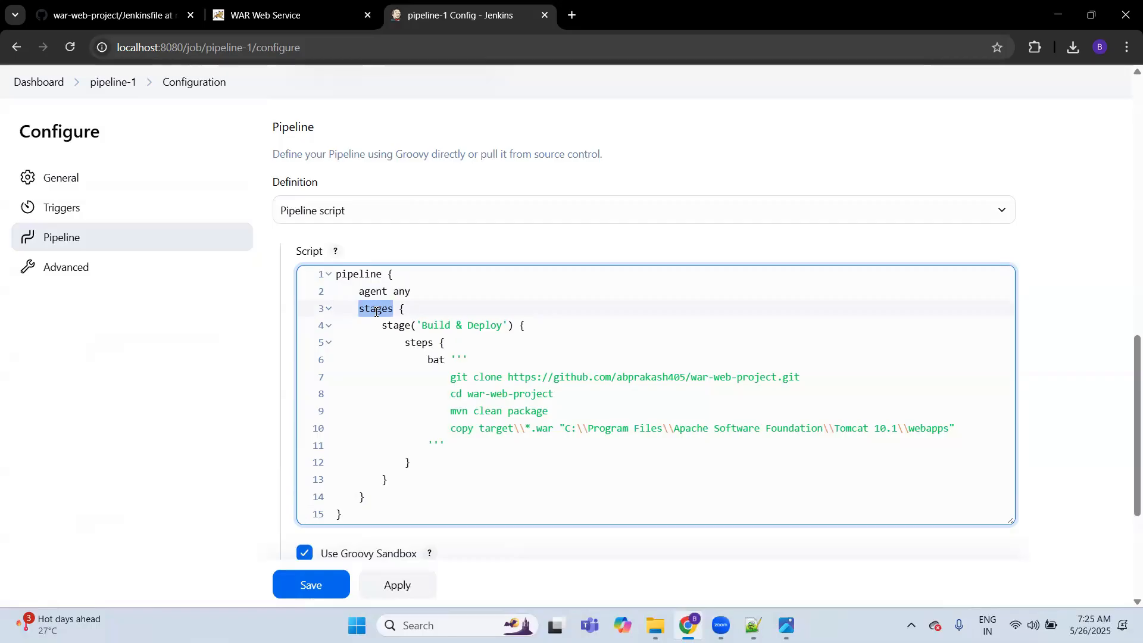
pyautogui.doubleClick(398, 326)
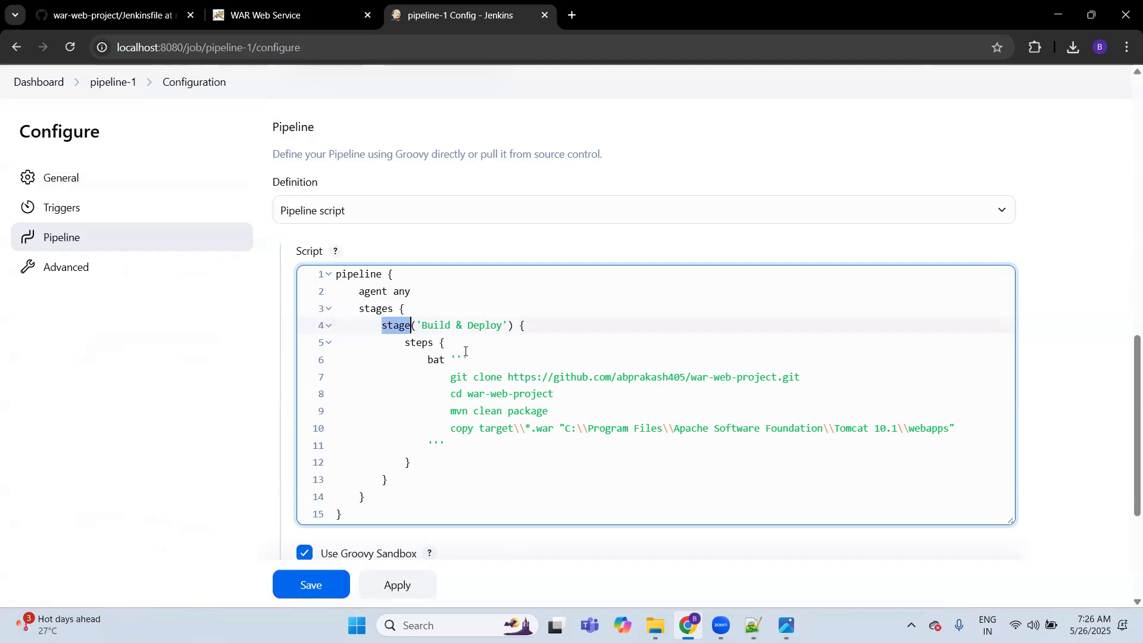
pyautogui.doubleClick(420, 344)
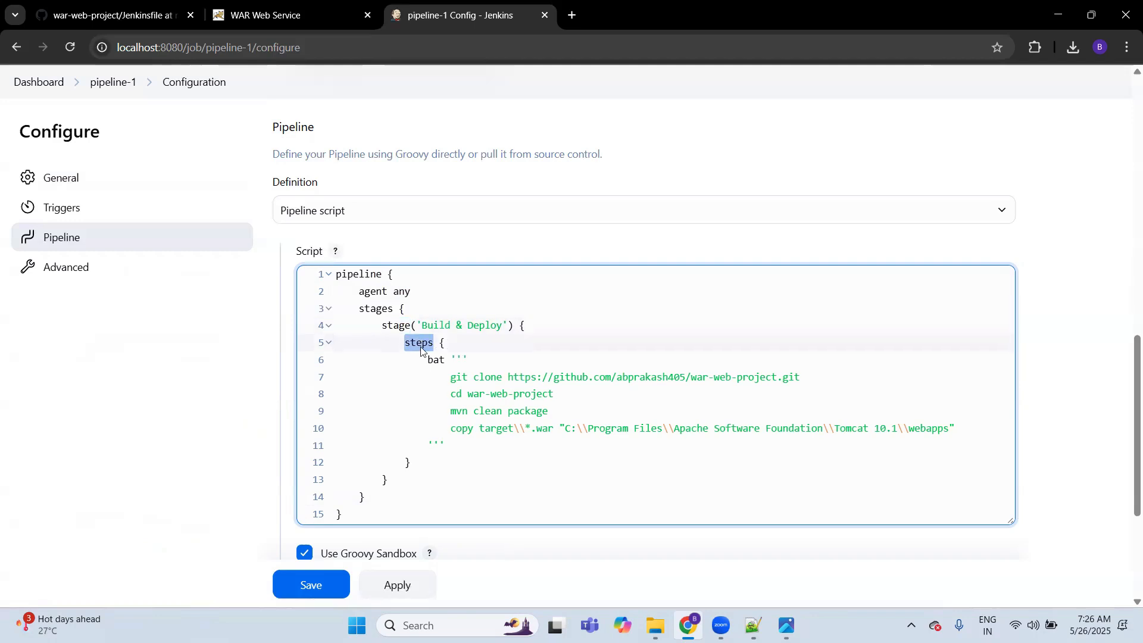
pyautogui.doubleClick(433, 362)
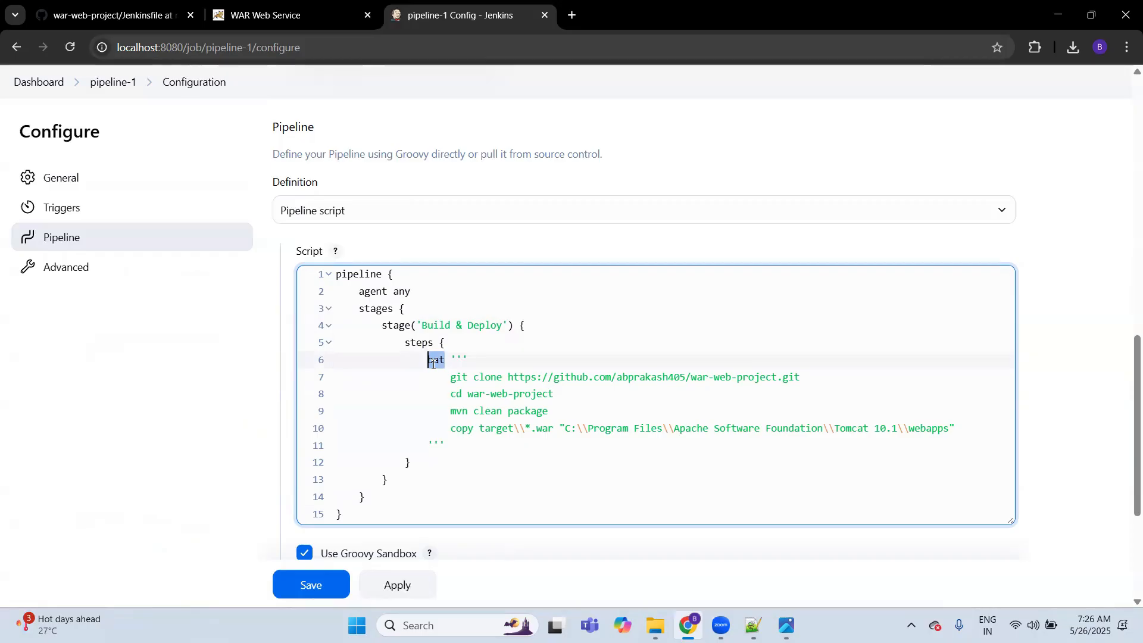
# Step: Examine the triple quotes around the bat block and the braces of the steps, stage, stages and pipeline blocks
pyautogui.click(473, 362)
pyautogui.click(441, 446)
pyautogui.click(468, 361)
pyautogui.click(450, 344)
pyautogui.click(524, 326)
pyautogui.click(408, 308)
pyautogui.click(396, 278)
pyautogui.click(414, 464)
# Step: View the GitHub–Maven–Tomcat diagram in Photos, and return to Chrome to examine the script's git clone and cd war-web-project lines
pyautogui.click(787, 626)
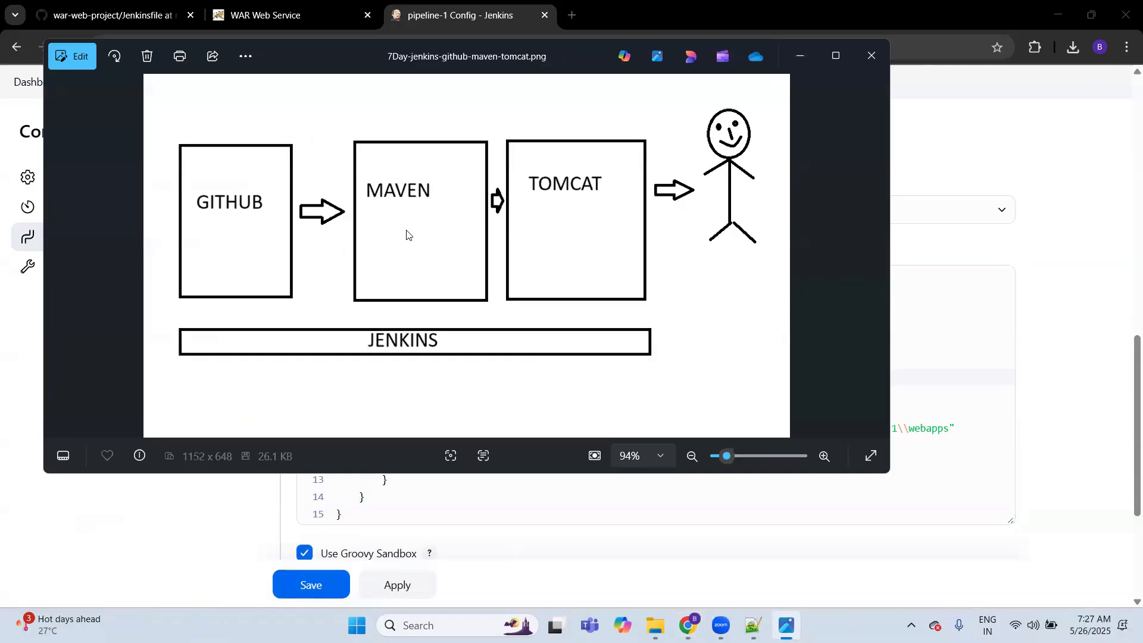
pyautogui.click(174, 504)
pyautogui.click(802, 377)
pyautogui.click(555, 394)
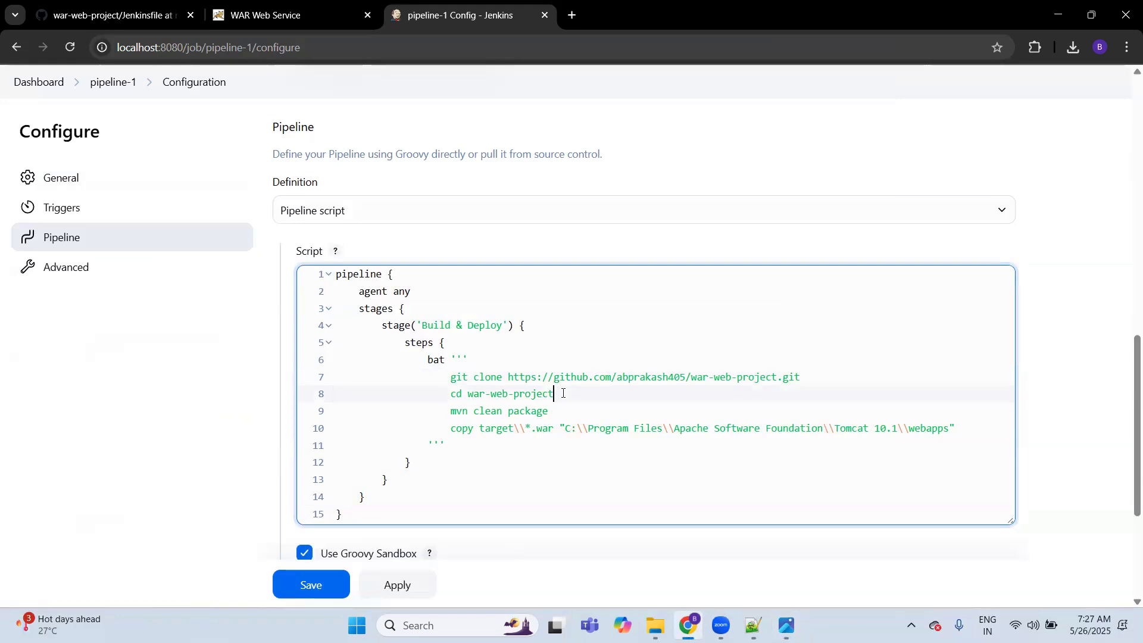
# Step: Examine the script's mvn clean package and copy target\\*.war lines, and save the pipeline-1 configuration
pyautogui.click(554, 411)
pyautogui.click(451, 429)
pyautogui.doubleClick(485, 429)
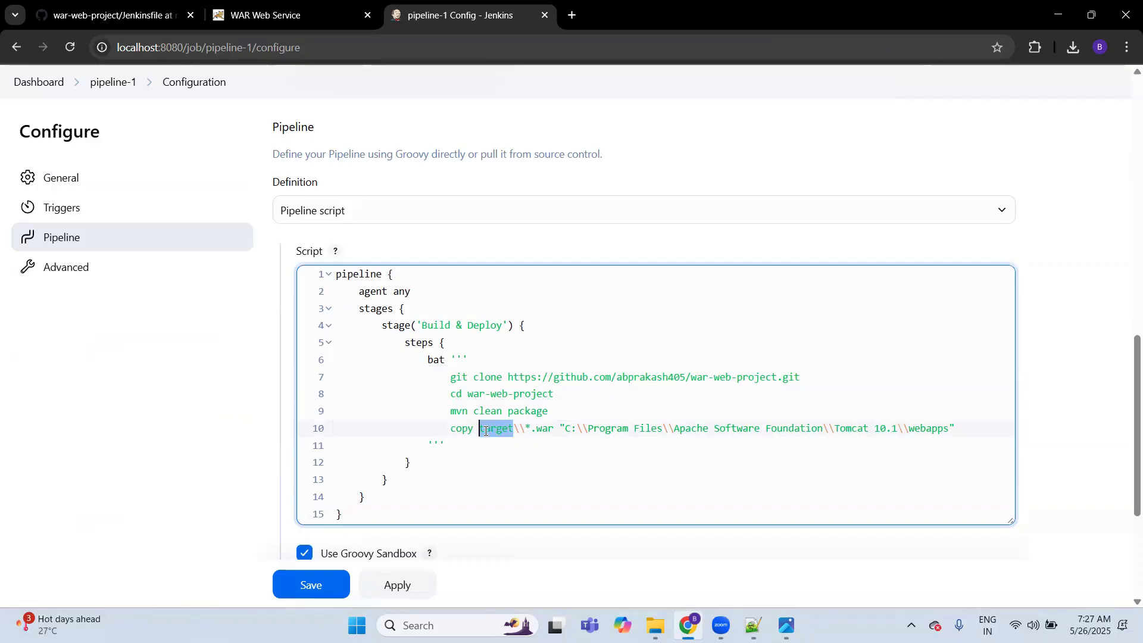
pyautogui.click(553, 429)
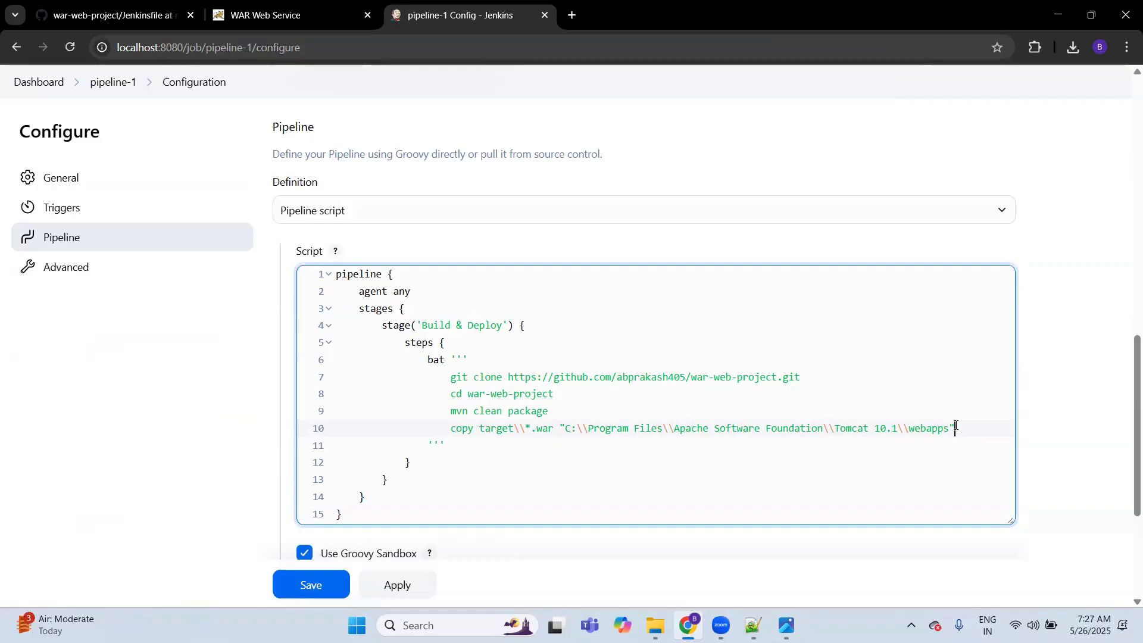
pyautogui.click(379, 511)
pyautogui.click(312, 586)
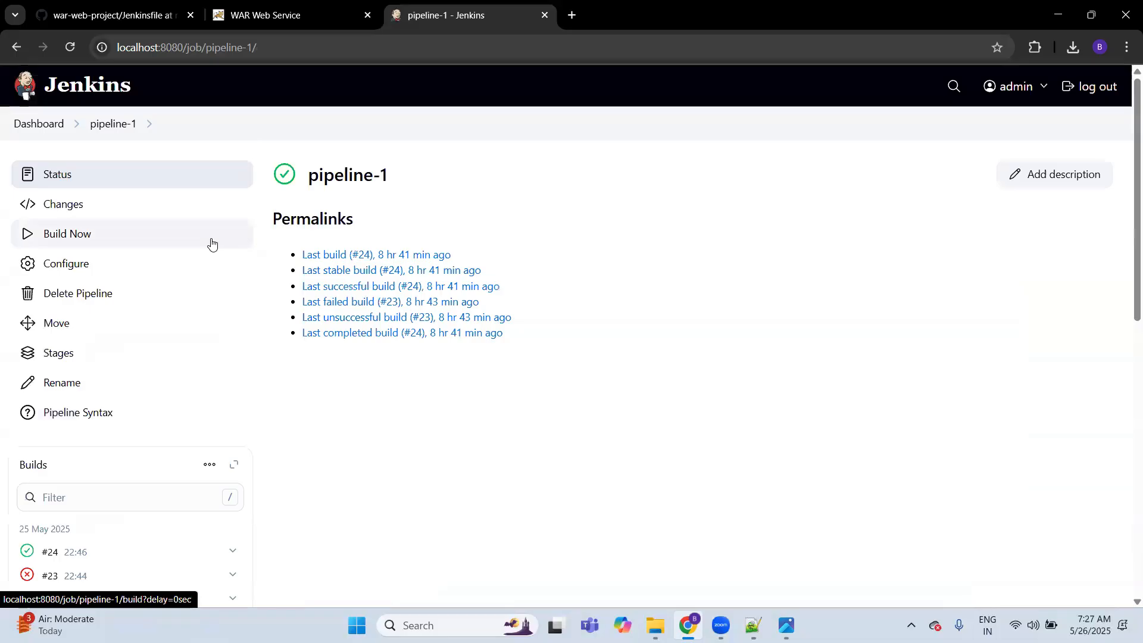
# Step: Start a build of pipeline-1 and open the console output of build #25
pyautogui.click(109, 233)
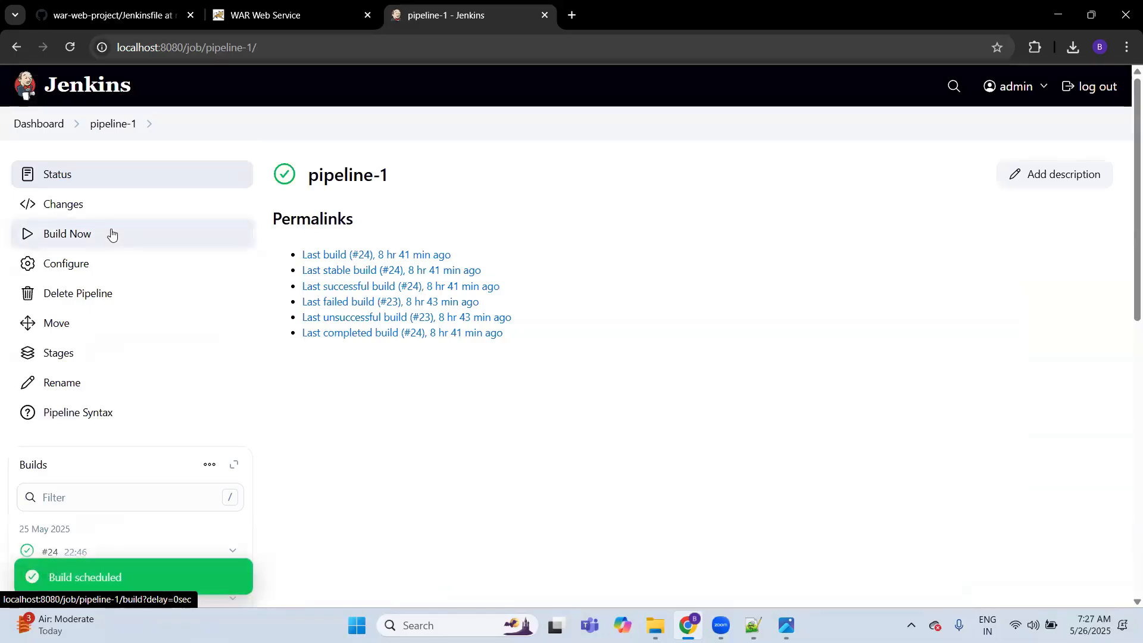
pyautogui.click(76, 46)
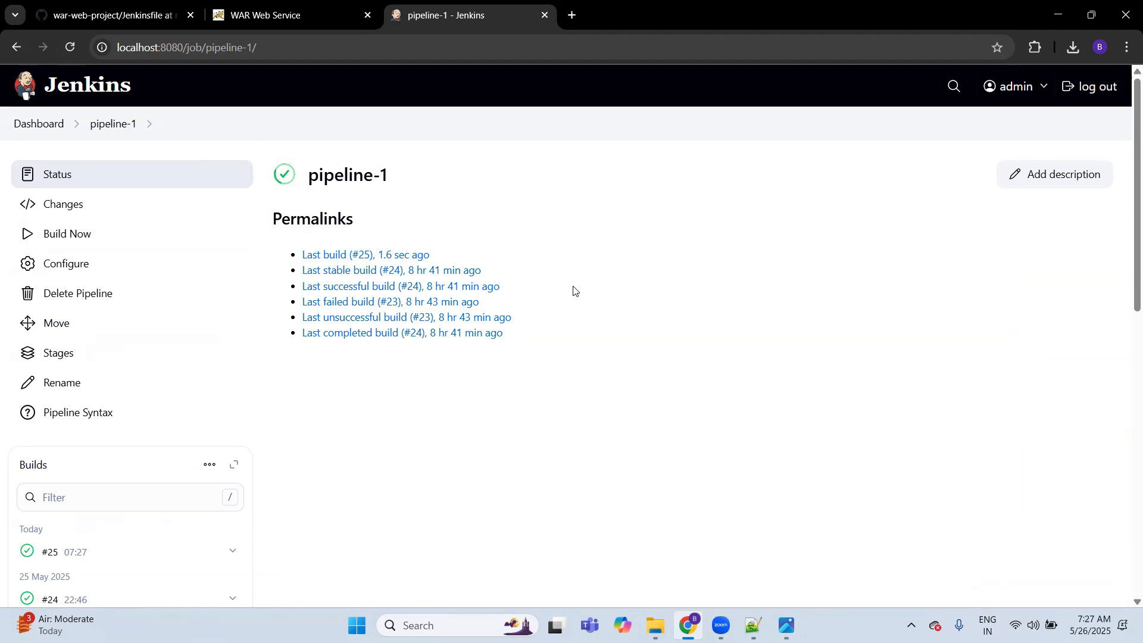
pyautogui.click(105, 551)
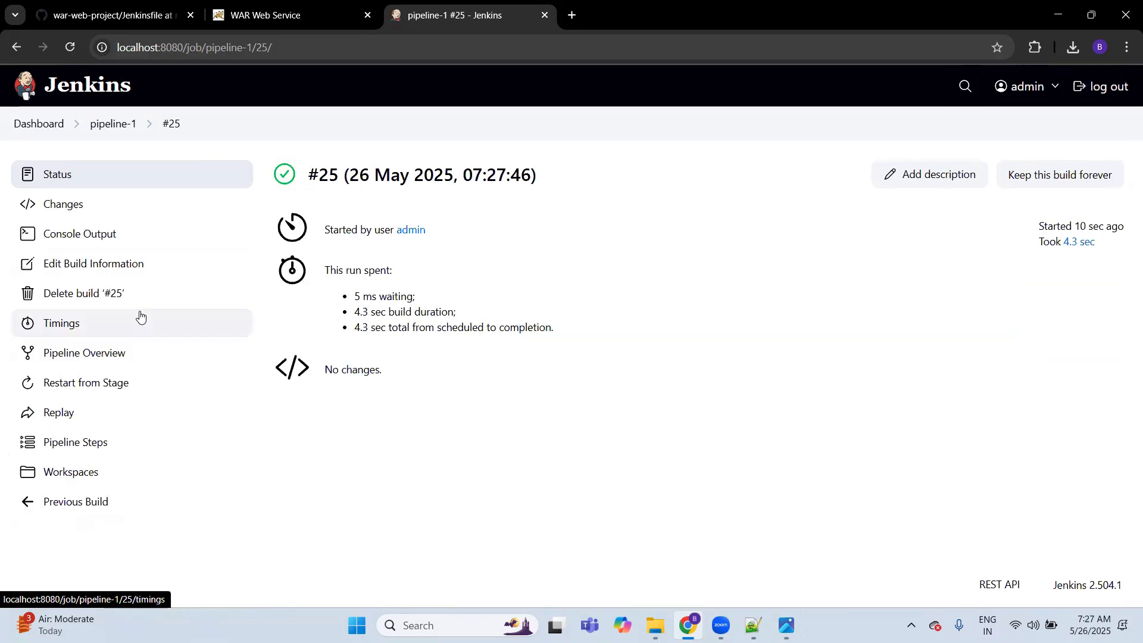
pyautogui.click(113, 233)
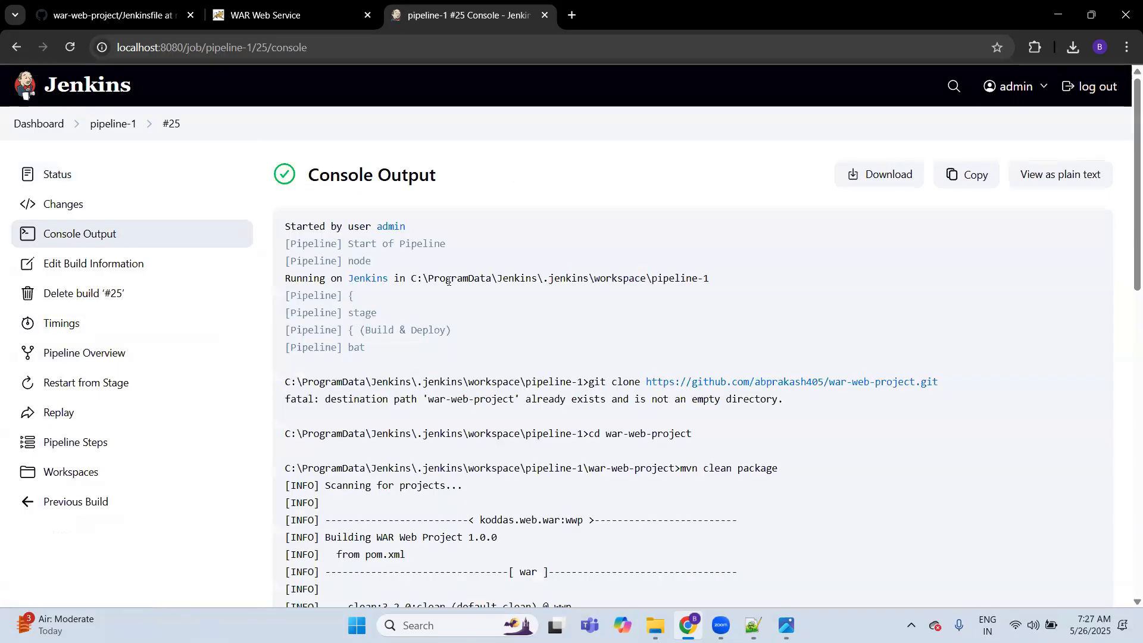
# Step: Examine build #25's console output from the war packaging lines to the build result, and check the deployed WAR Web Service page
pyautogui.scroll(-1, 557, 420)
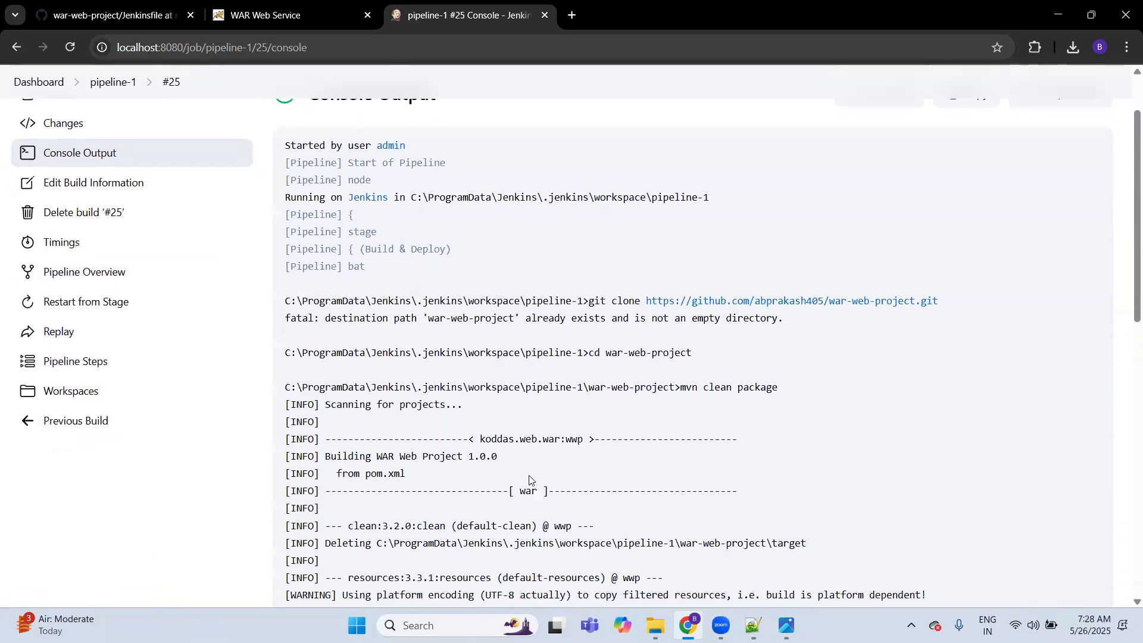
pyautogui.doubleClick(528, 490)
pyautogui.scroll(-5, 580, 460)
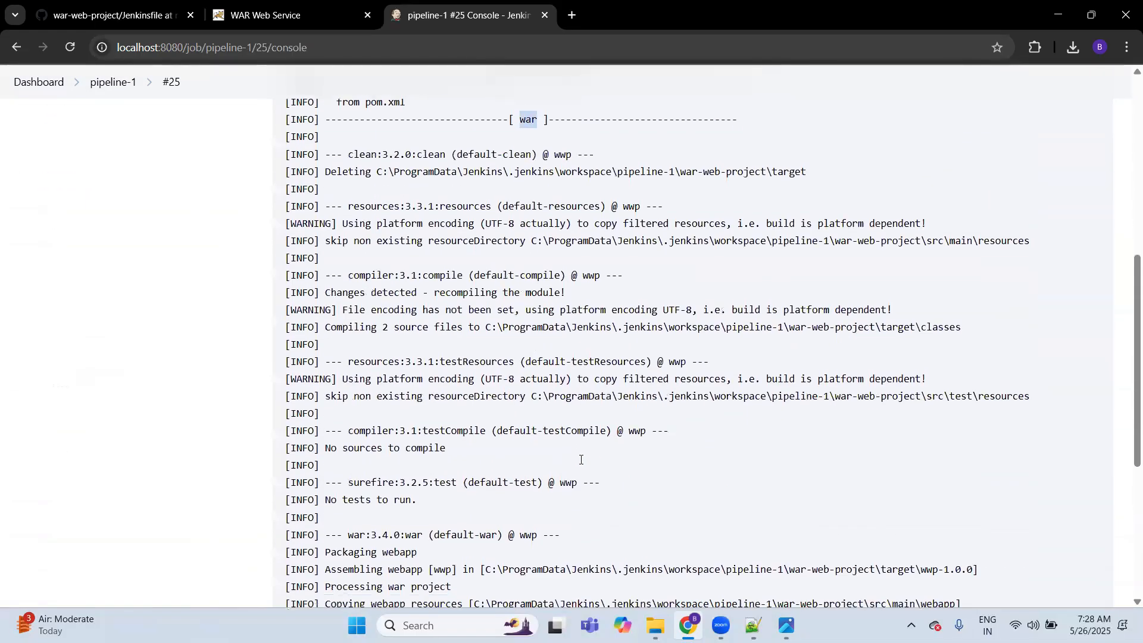
pyautogui.scroll(-5, 581, 459)
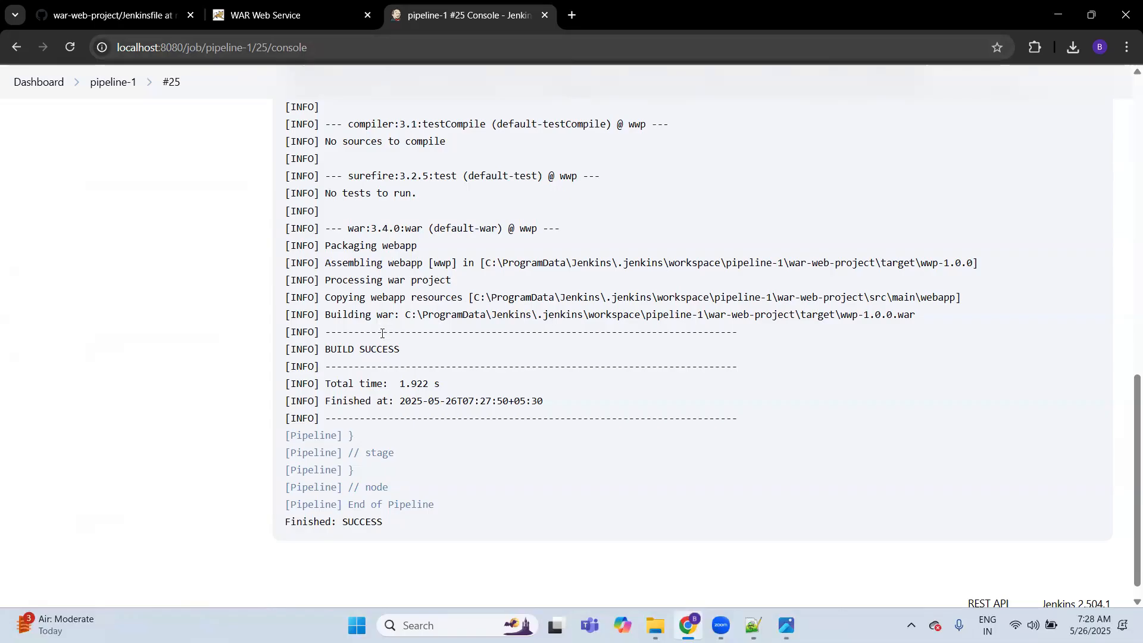
pyautogui.click(240, 13)
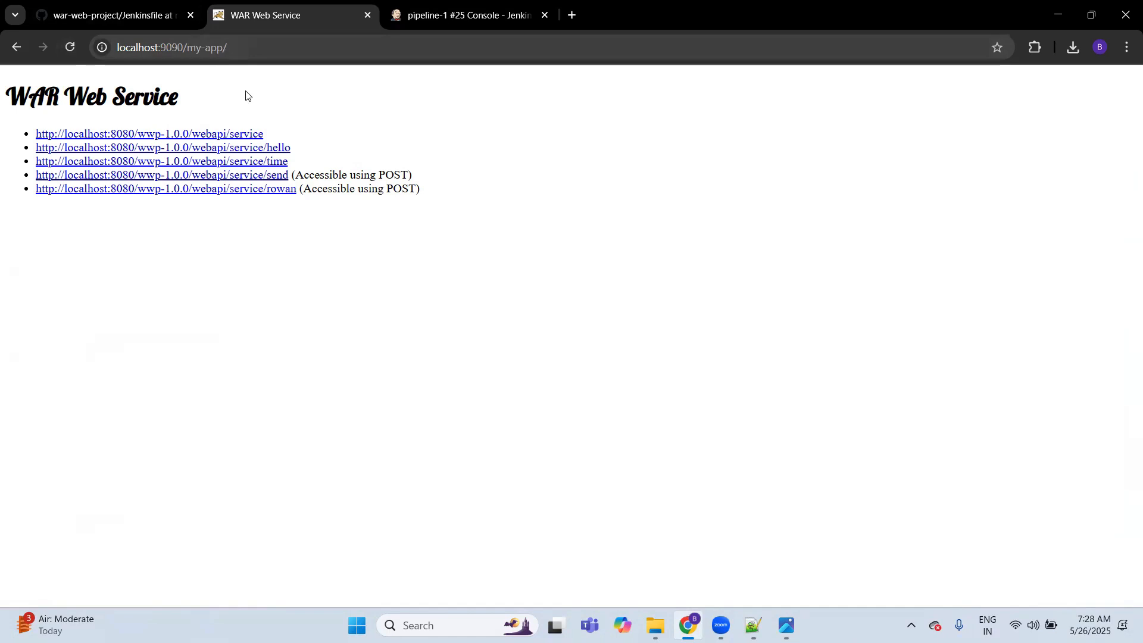
pyautogui.hotkey('ctrl', 'Tab')
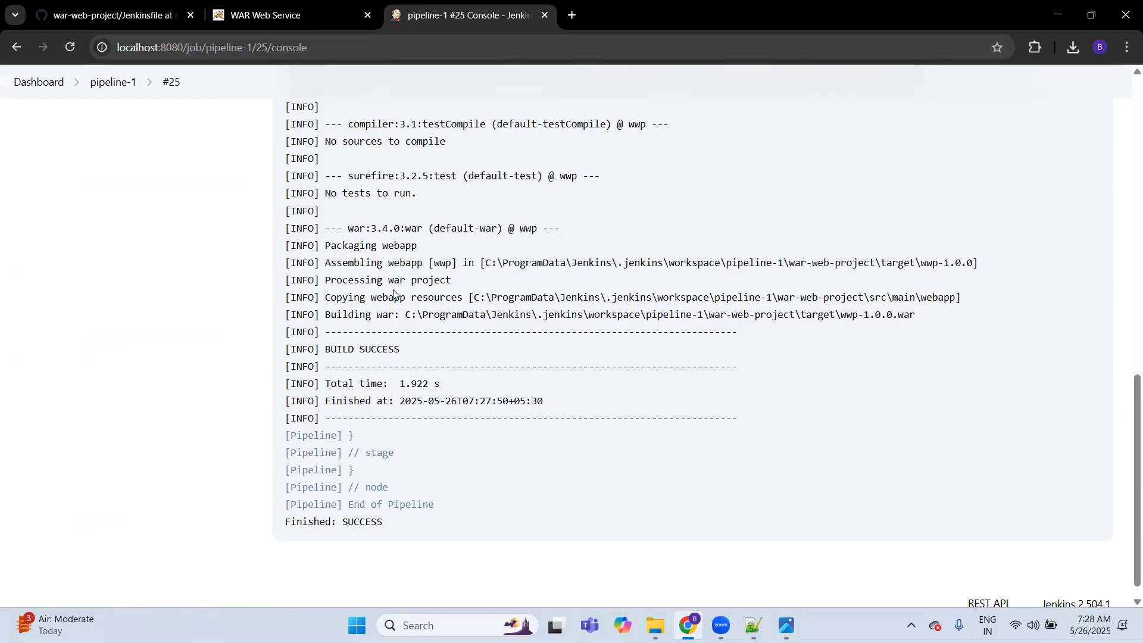
pyautogui.doubleClick(361, 353)
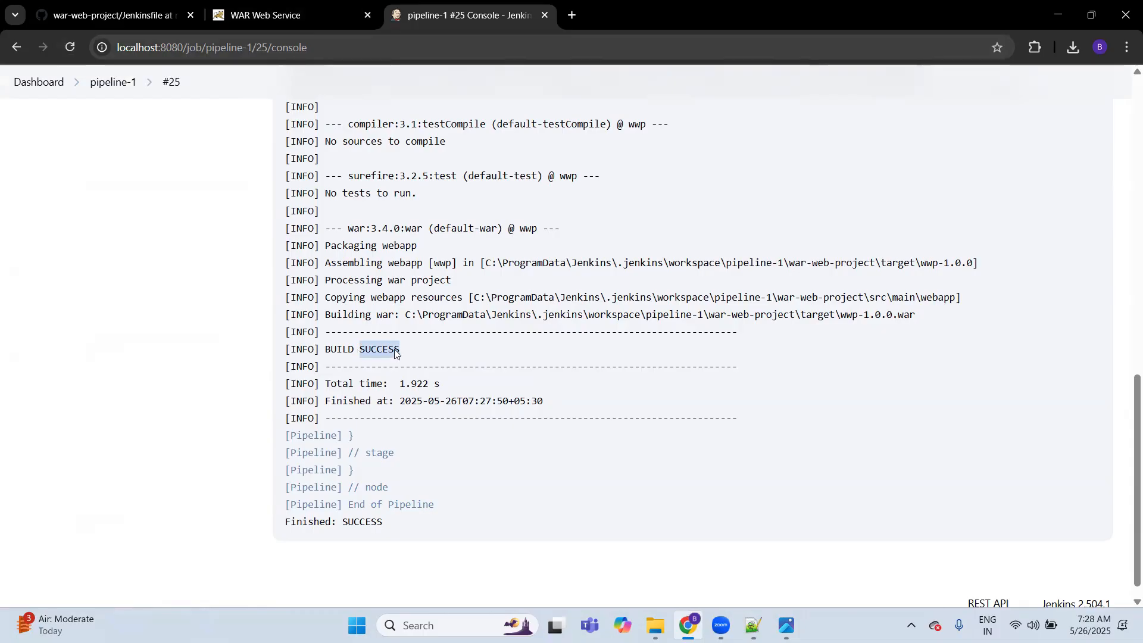
pyautogui.click(641, 433)
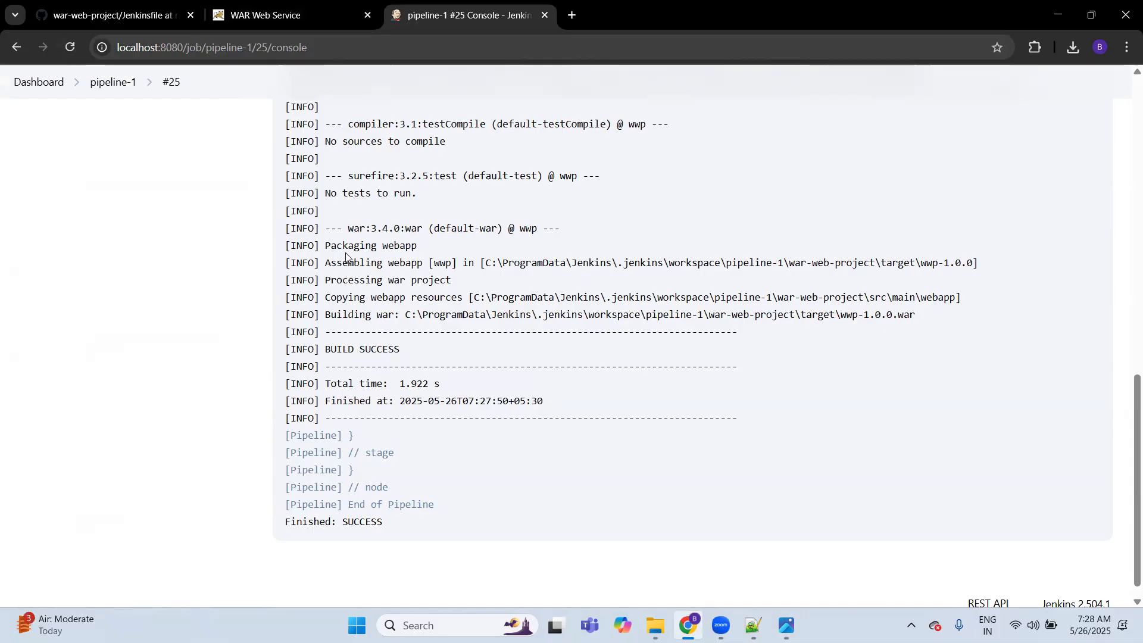
# Step: Return to pipeline-1 and open the Pipeline section of its configuration
pyautogui.click(112, 82)
pyautogui.click(66, 270)
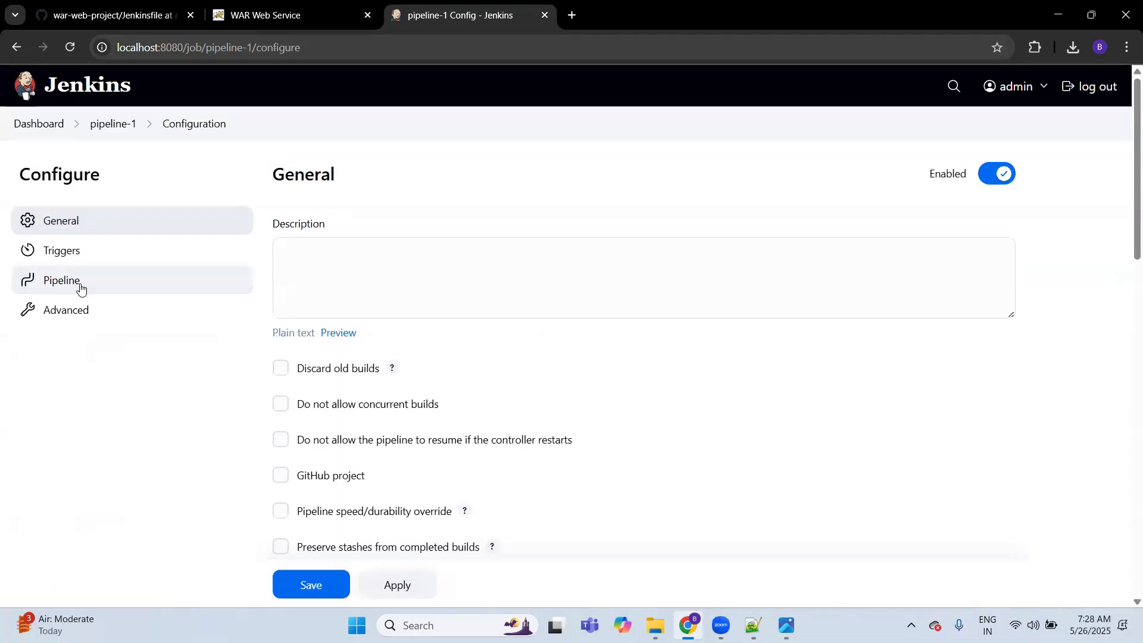
pyautogui.click(81, 289)
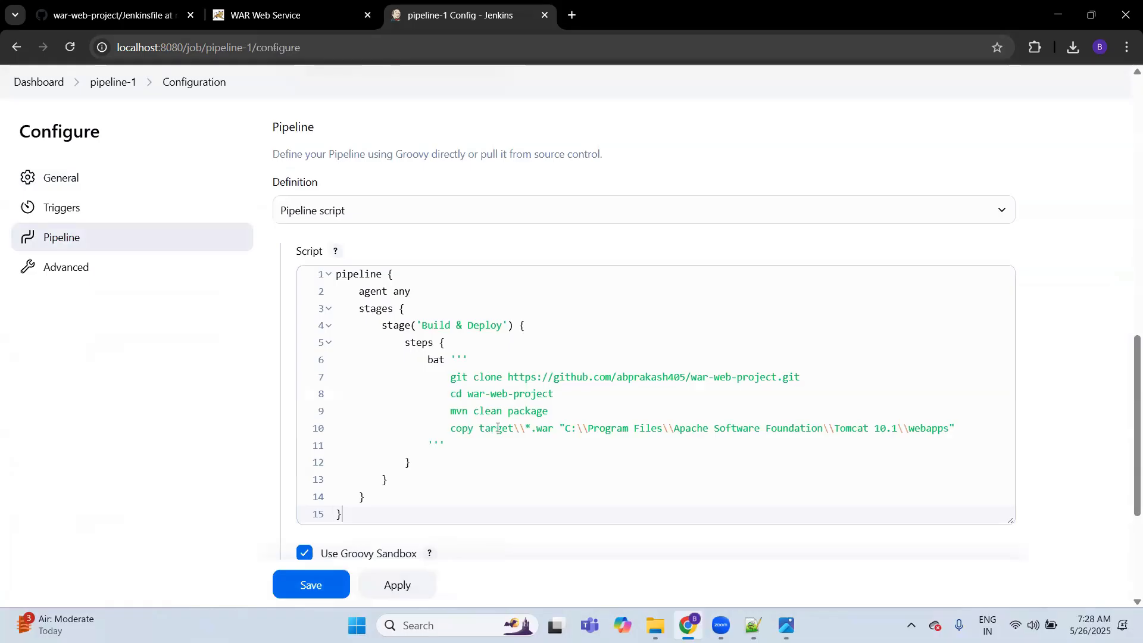
# Step: Try the script's copy target\\*.war command to the Tomcat 10.1 webapps folder in Command Prompt, and close that window
pyautogui.doubleClick(464, 430)
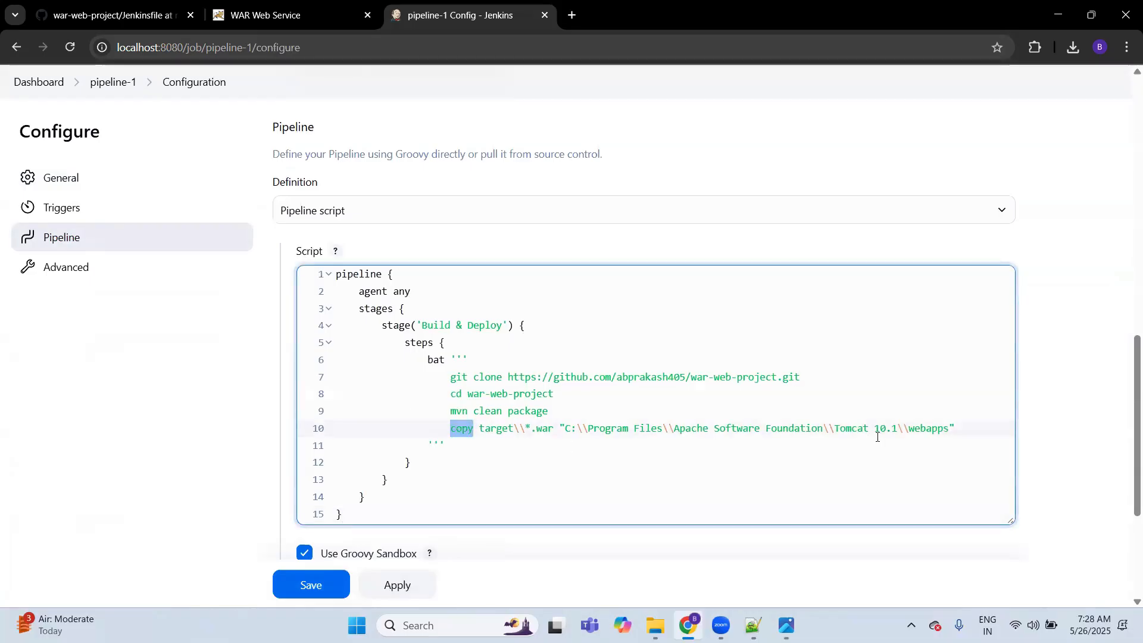
pyautogui.click(961, 428)
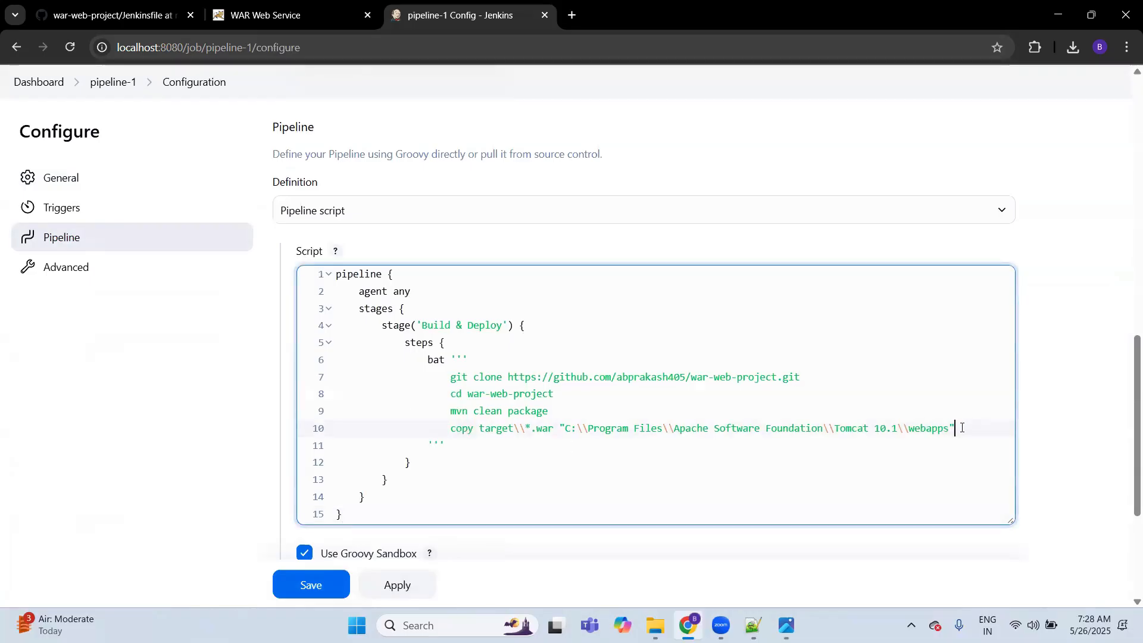
pyautogui.keyDown('shift'); pyautogui.click(452, 430); pyautogui.keyUp('shift')
pyautogui.hotkey('ctrl', 'c')
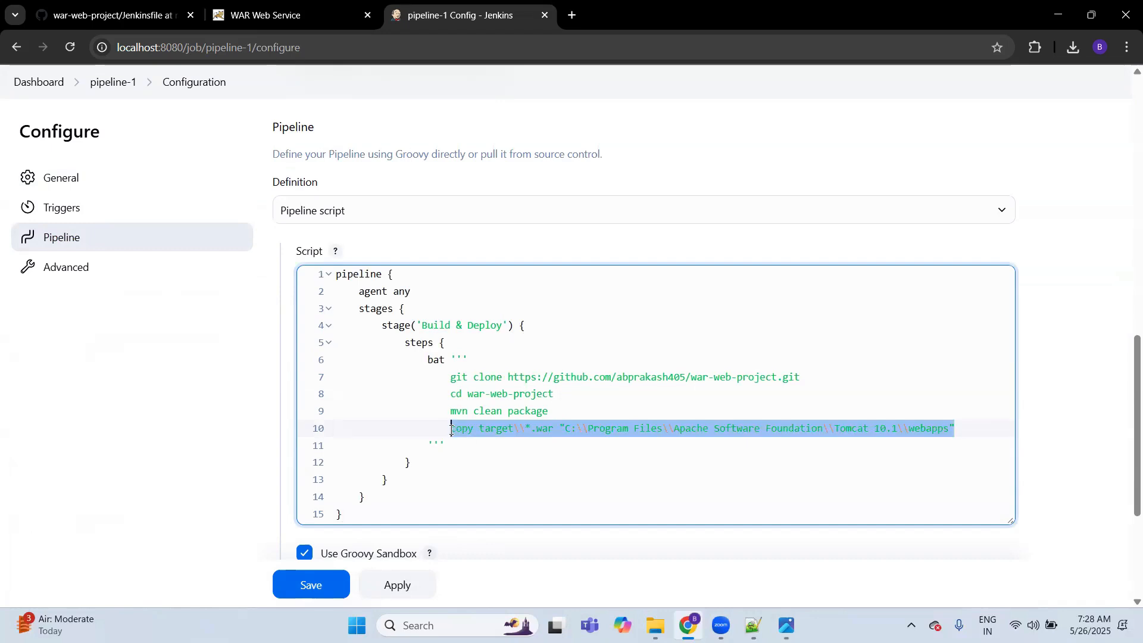
pyautogui.press('super')
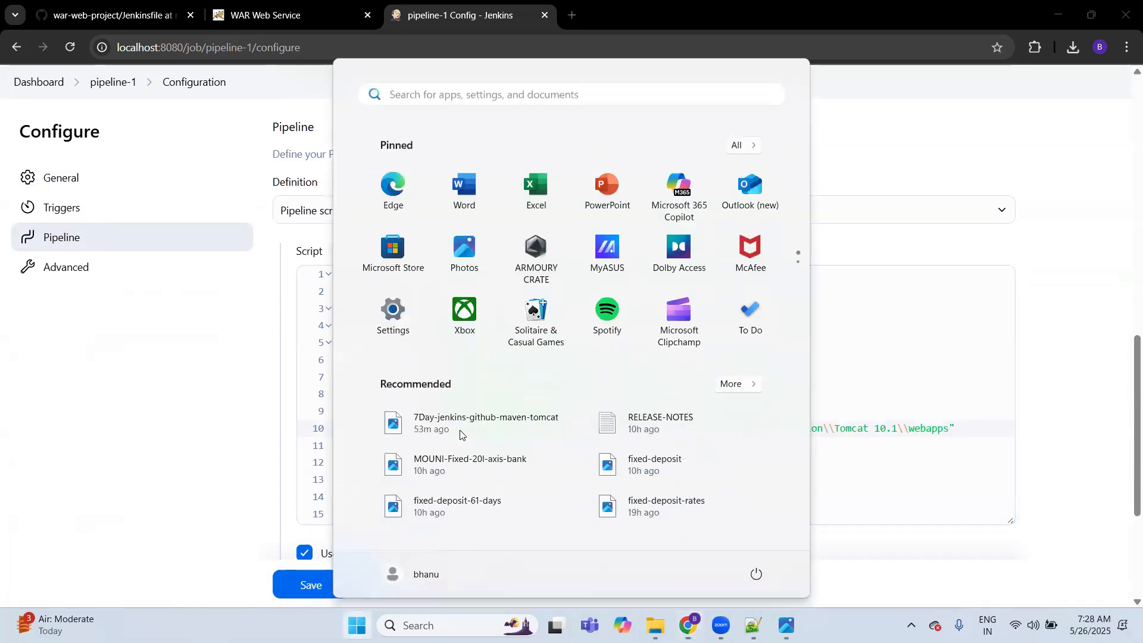
pyautogui.write('cmd')
pyautogui.press('Return')
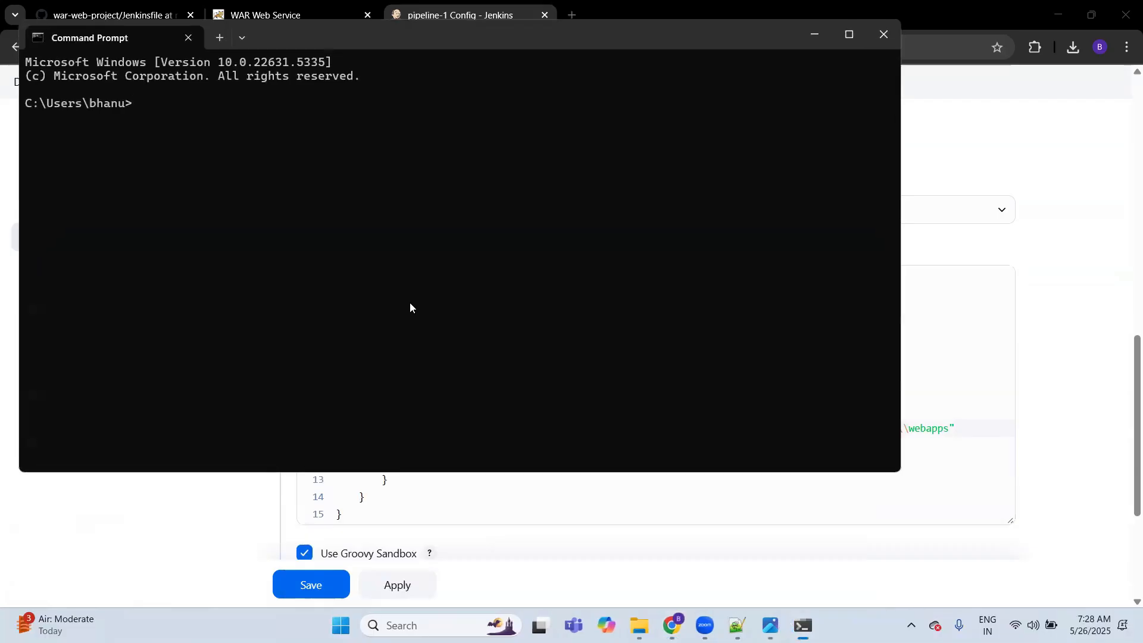
pyautogui.hotkey('ctrl', 'v')
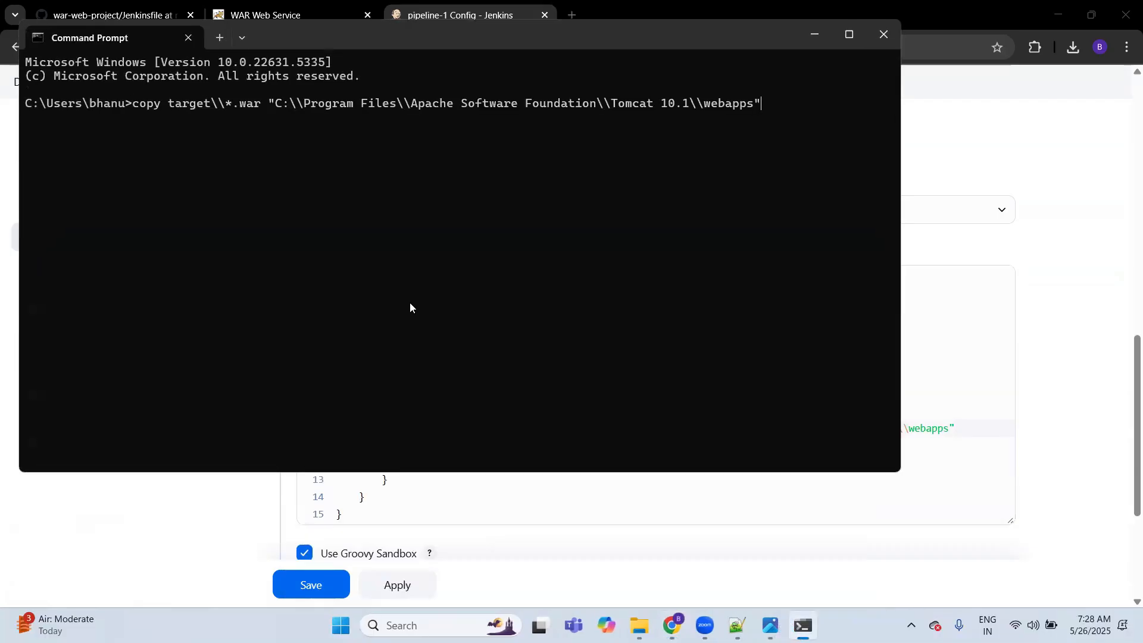
pyautogui.press('Return')
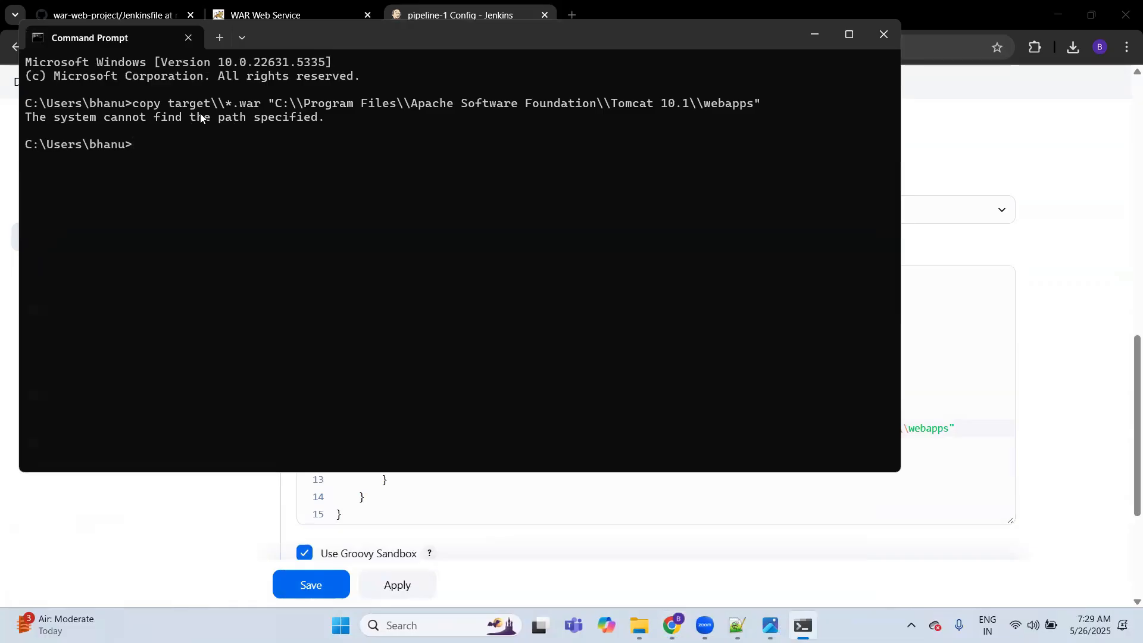
pyautogui.click(191, 37)
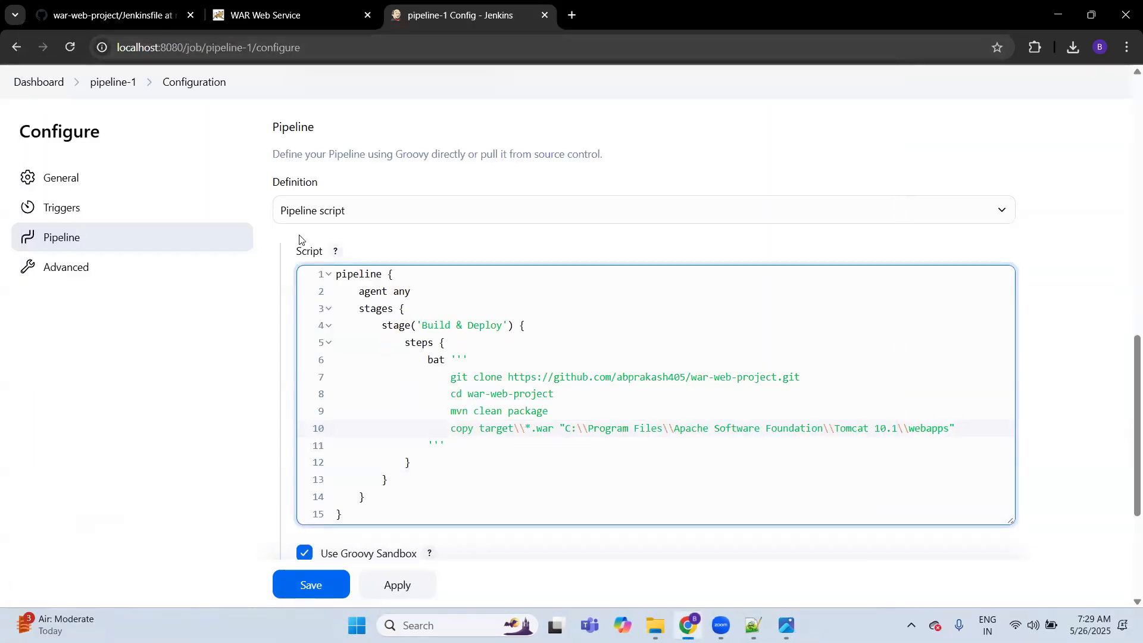
# Step: Leave the configuration for the Jenkins dashboard, view the contents of ravi-folder, and return to the dashboard
pyautogui.click(46, 84)
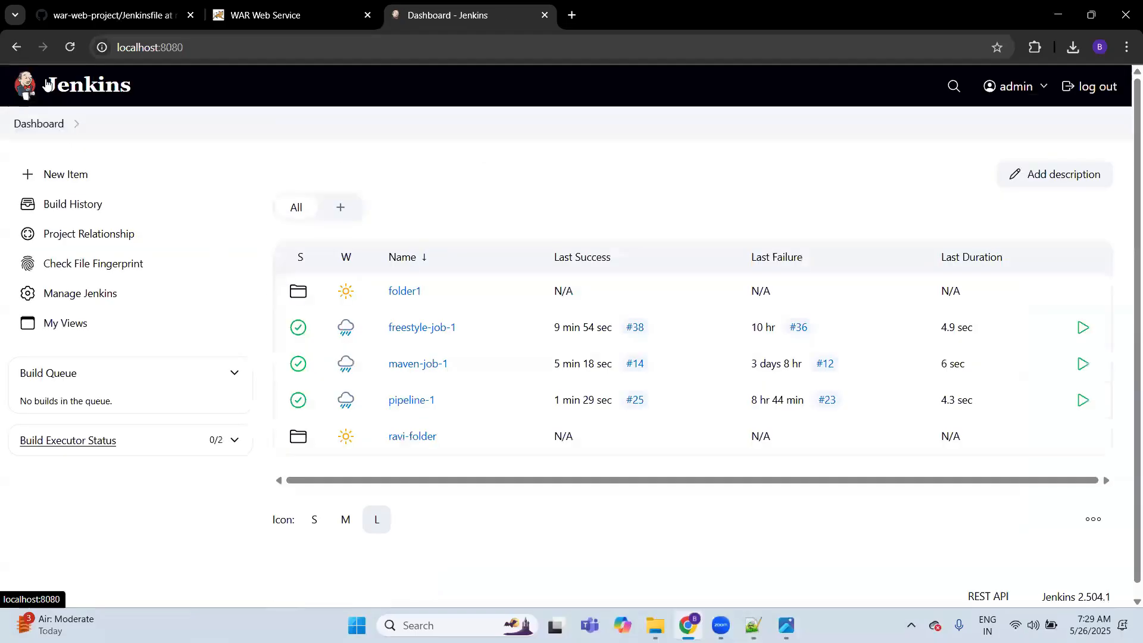
pyautogui.click(415, 438)
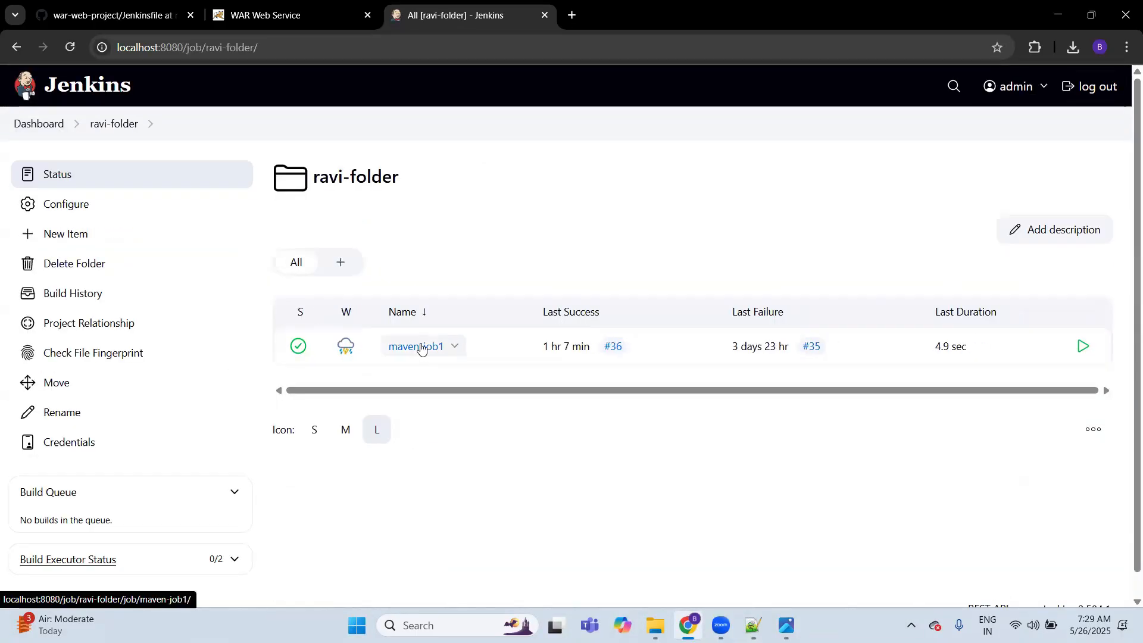
pyautogui.click(38, 124)
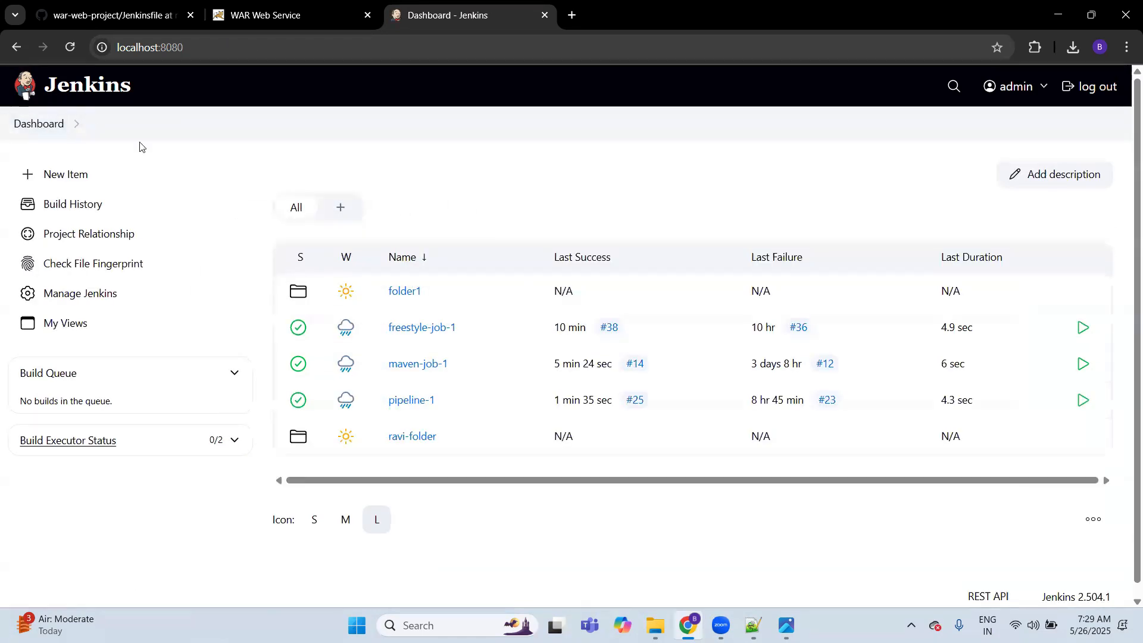
# Step: Review the item types offered for a new item, including Multibranch Pipeline, and return to the dashboard without creating one
pyautogui.click(76, 174)
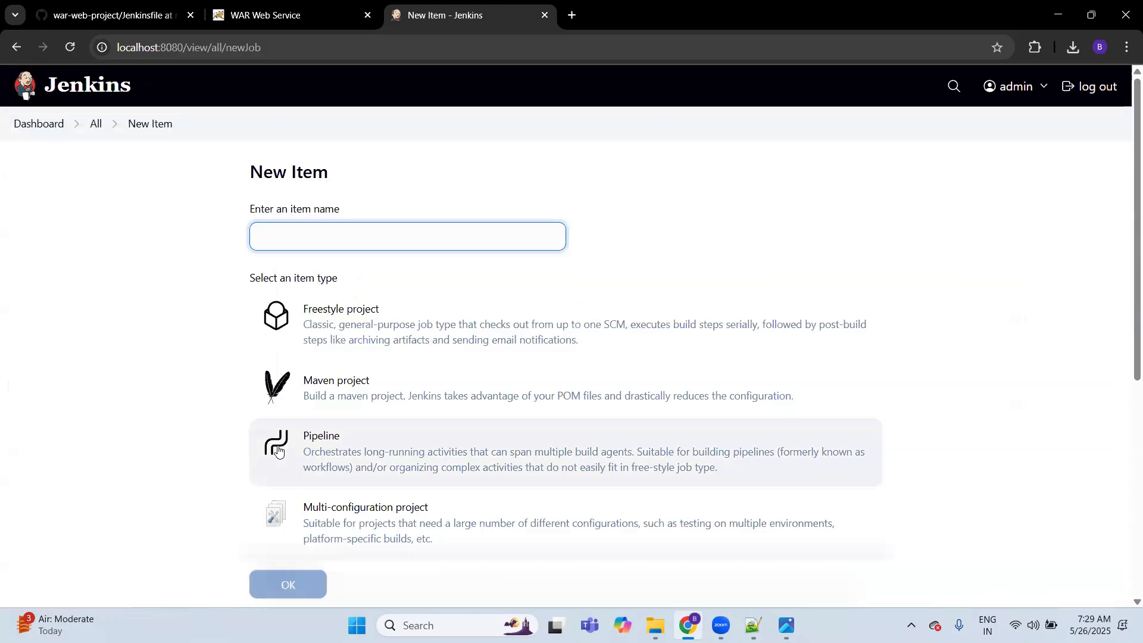
pyautogui.scroll(-3, 276, 465)
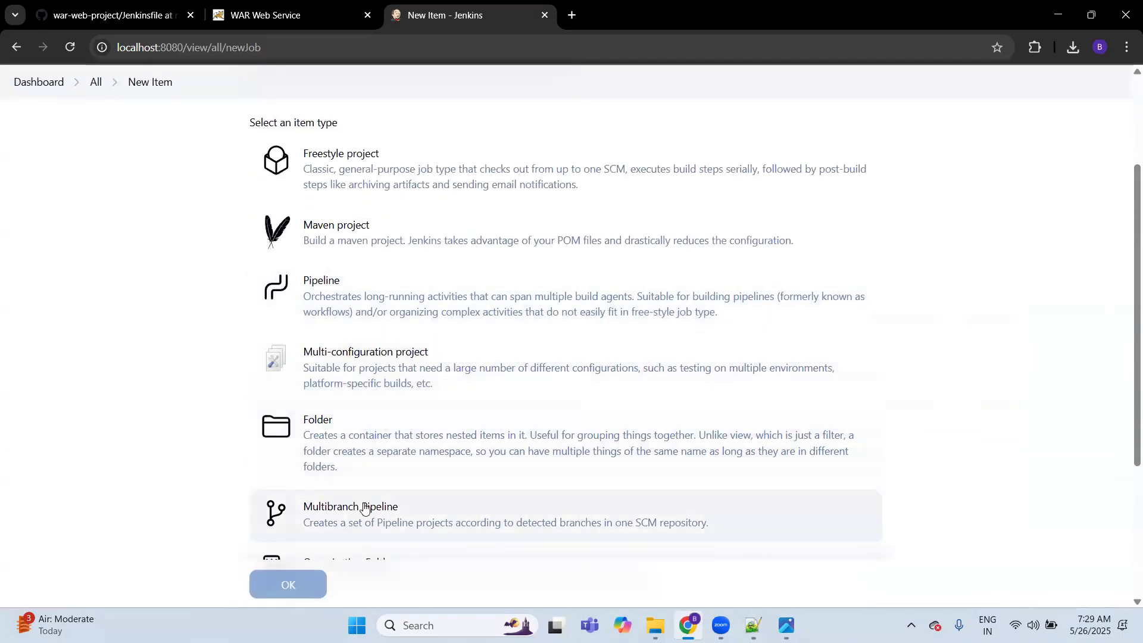
pyautogui.scroll(-2, 369, 507)
pyautogui.click(379, 391)
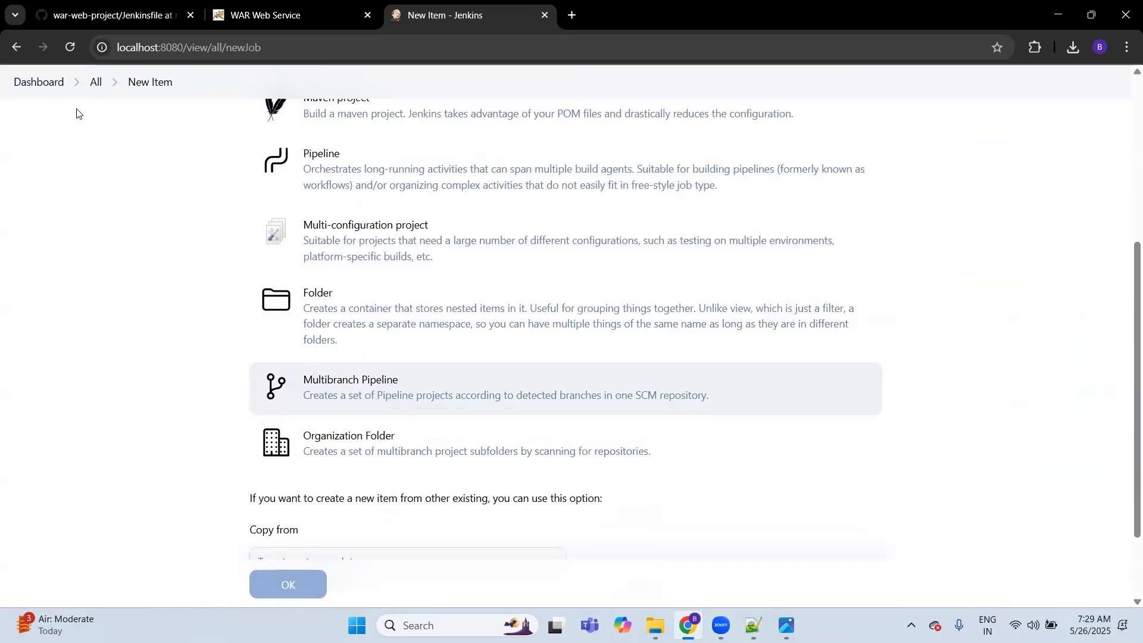
pyautogui.click(41, 81)
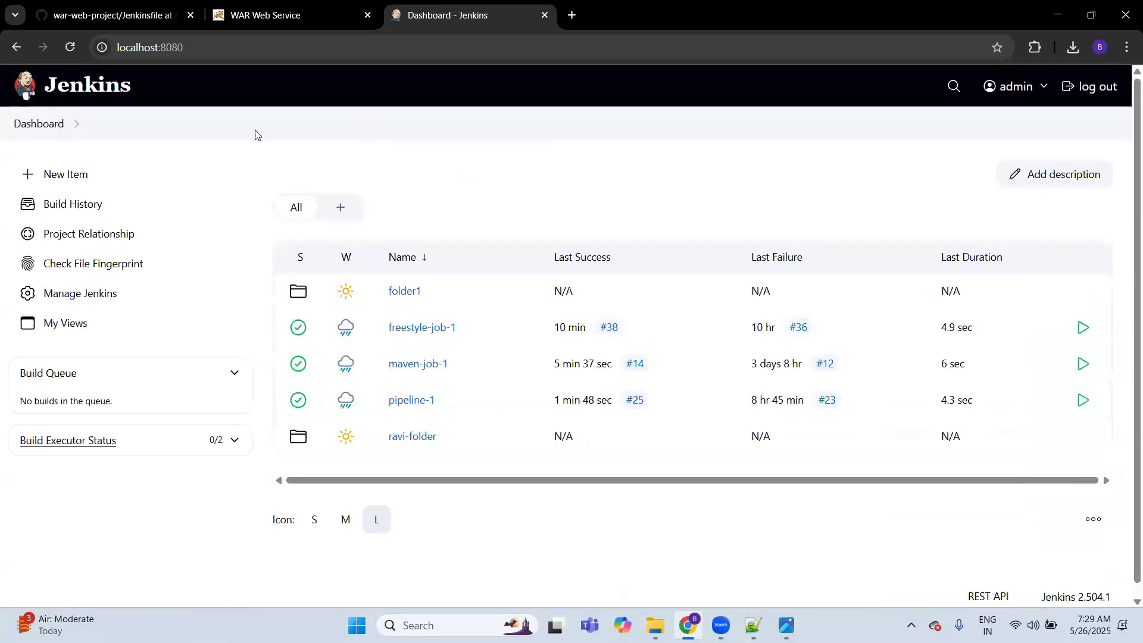
# Step: Switch to GitHub and view the file list at the root of the war-web-project repository
pyautogui.click(122, 13)
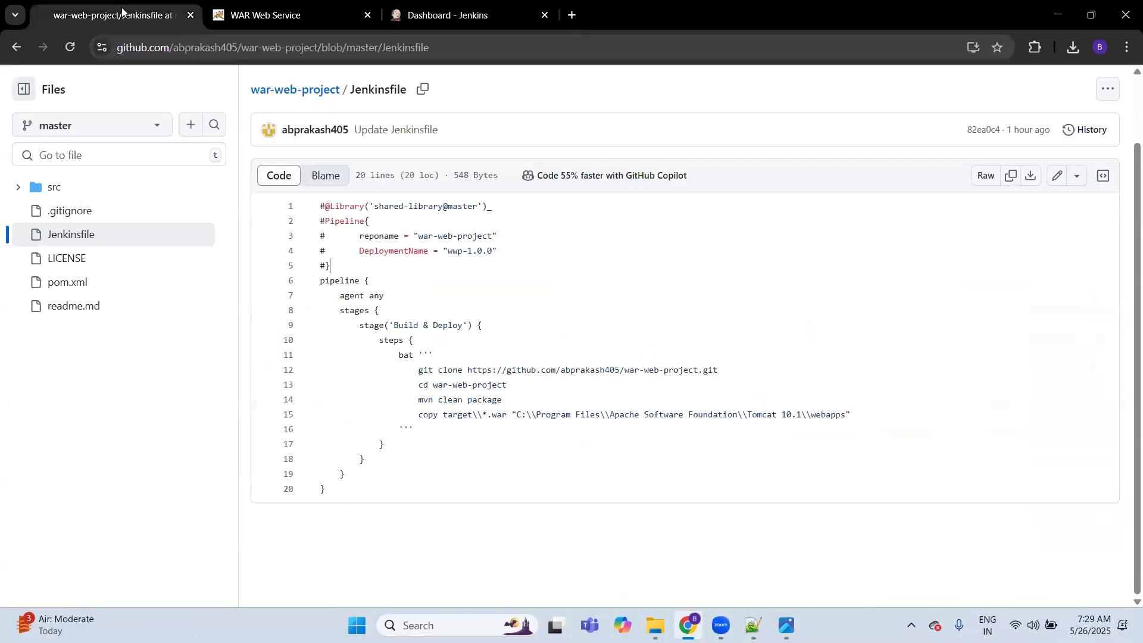
pyautogui.click(294, 94)
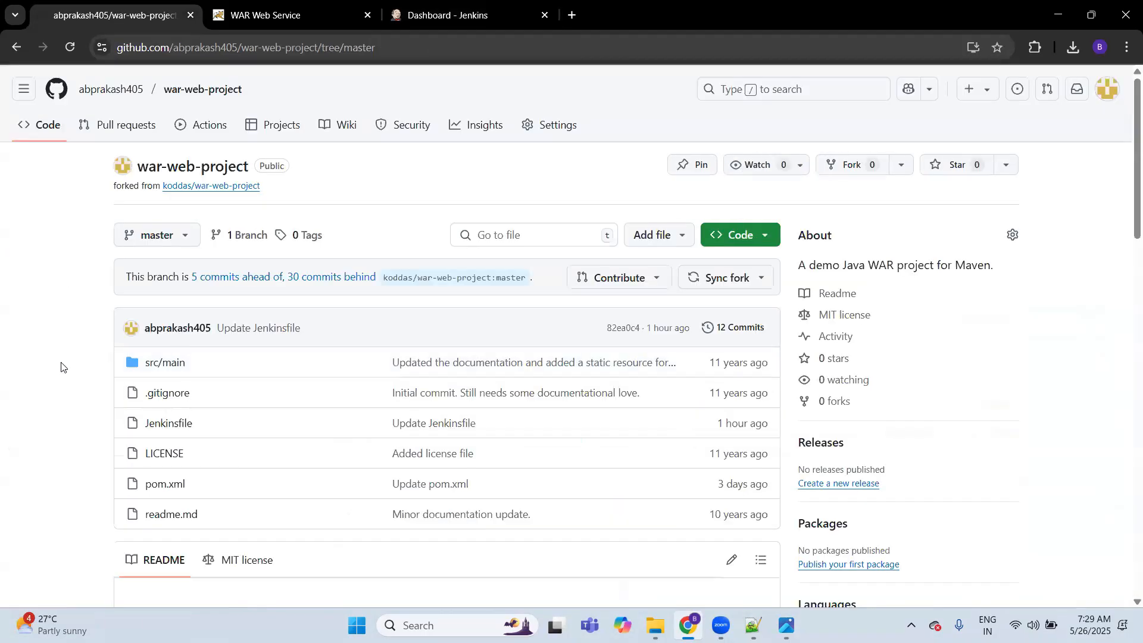
pyautogui.scroll(-1, 61, 367)
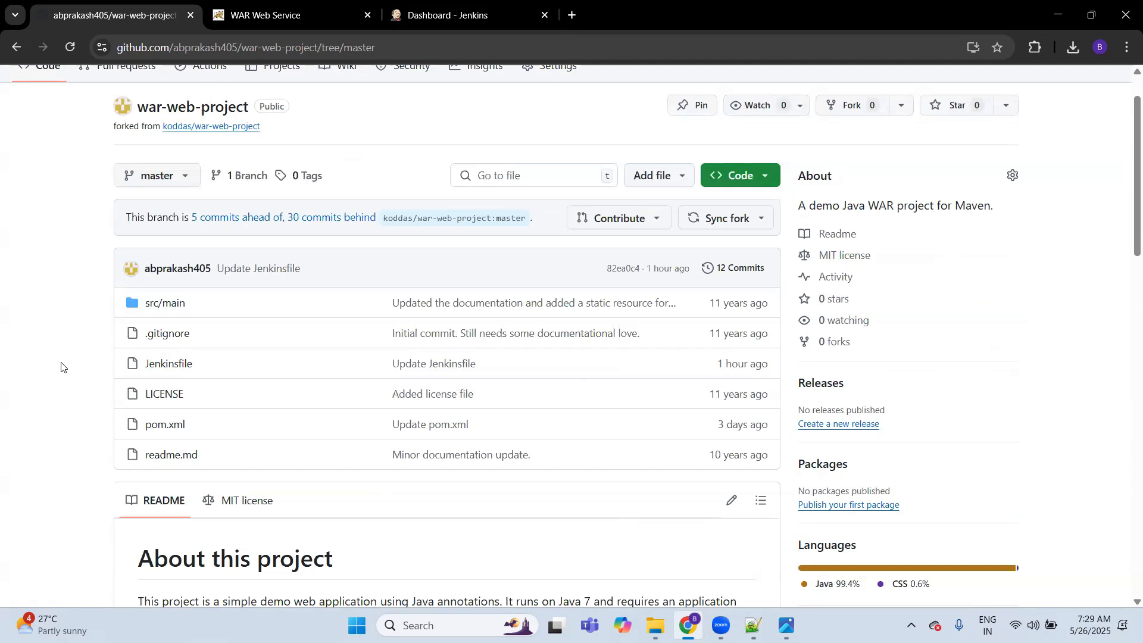
# Step: Switch back to Jenkins and open the Pipeline section of pipeline-1's configuration from the dashboard
pyautogui.click(256, 13)
pyautogui.hotkey('ctrl', 'Tab')
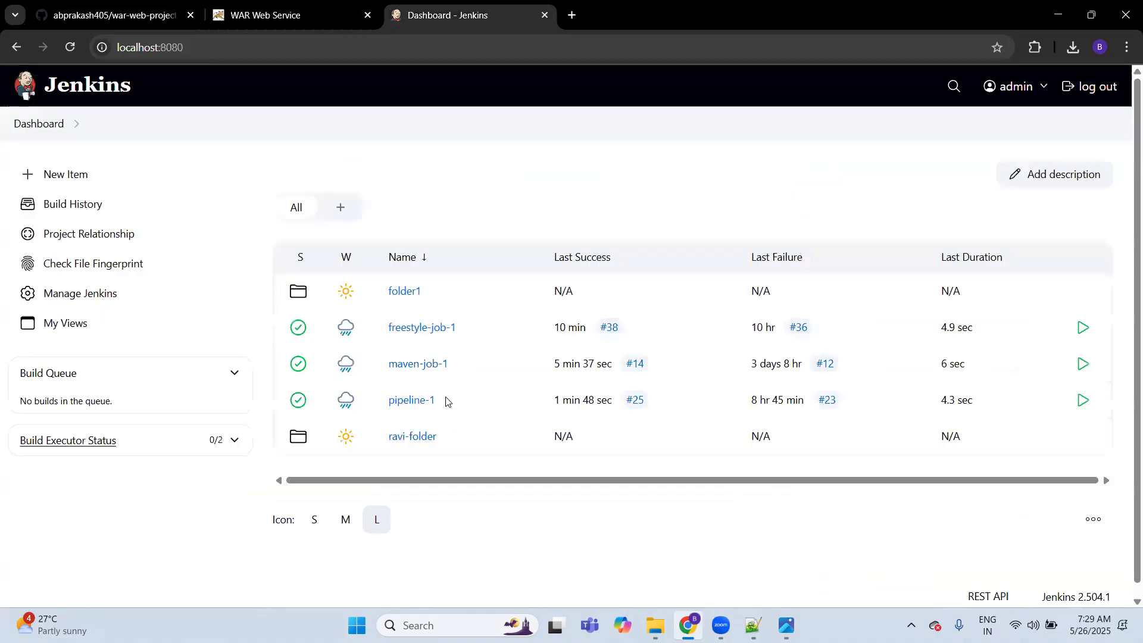
pyautogui.click(415, 401)
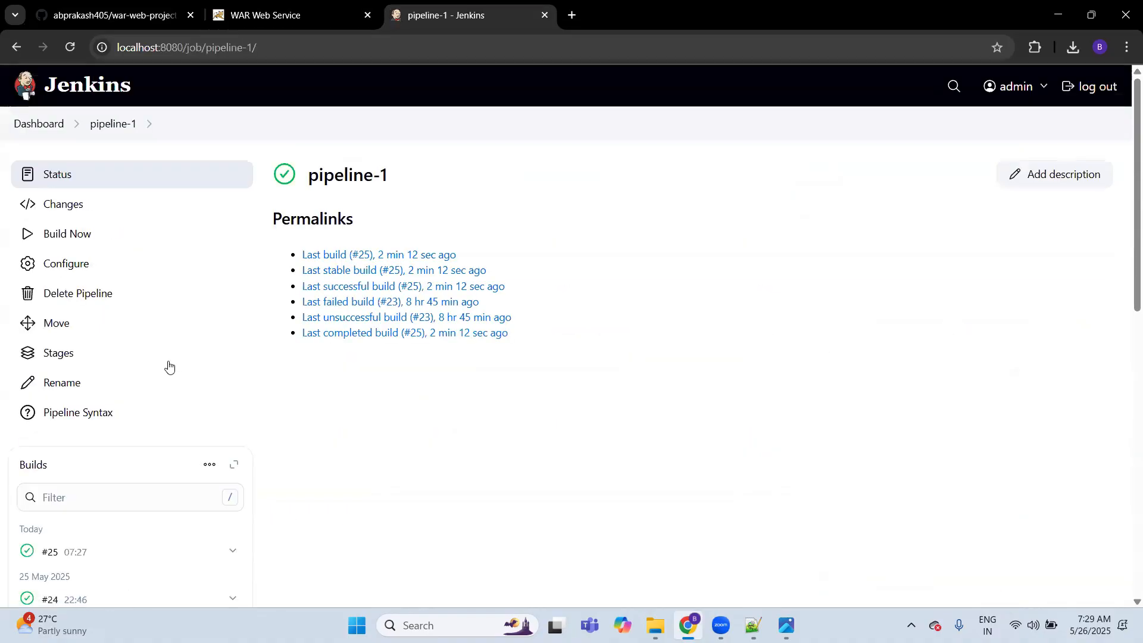
pyautogui.click(81, 270)
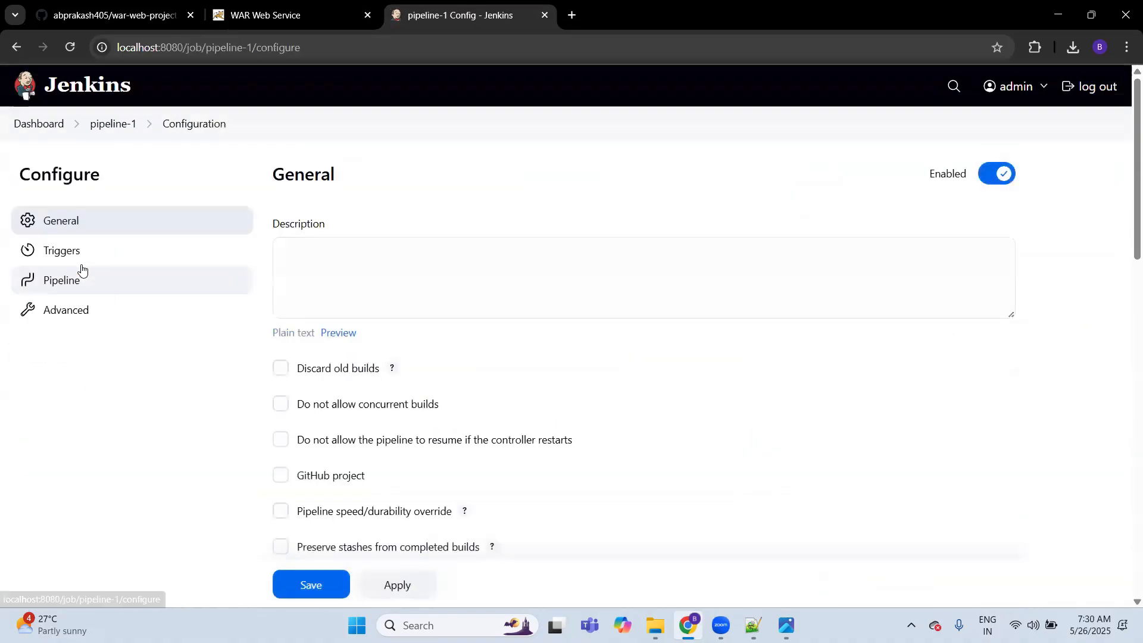
pyautogui.click(99, 281)
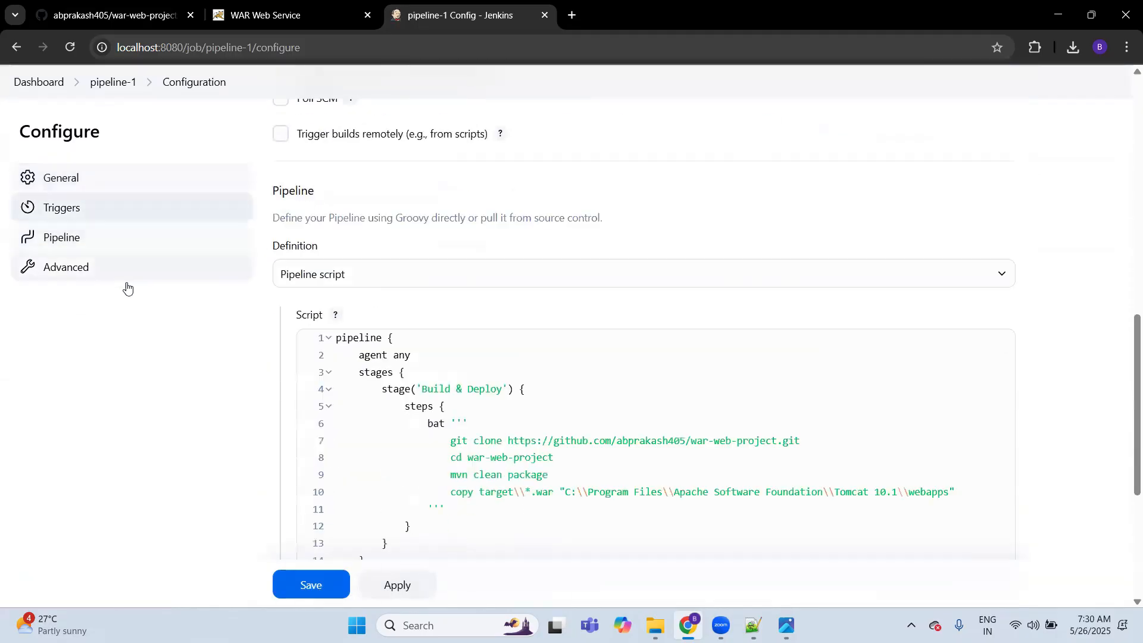
# Step: Switch to GitHub, open the Jenkinsfile of war-web-project, and examine its declarative pipeline block from pipeline { to the closing brace
pyautogui.click(459, 327)
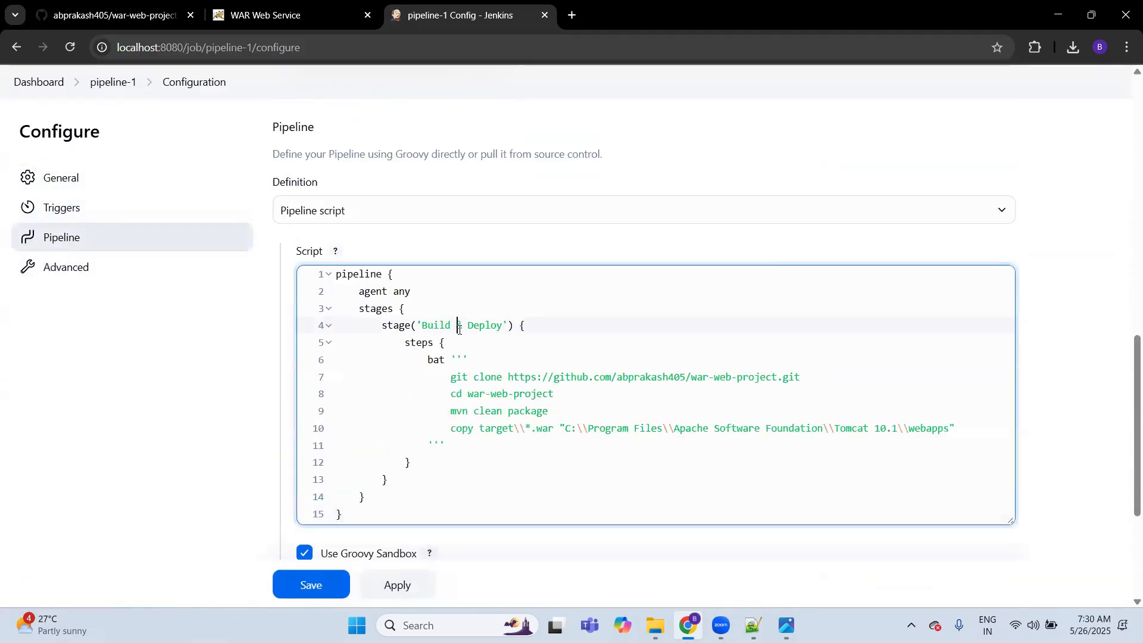
pyautogui.click(121, 20)
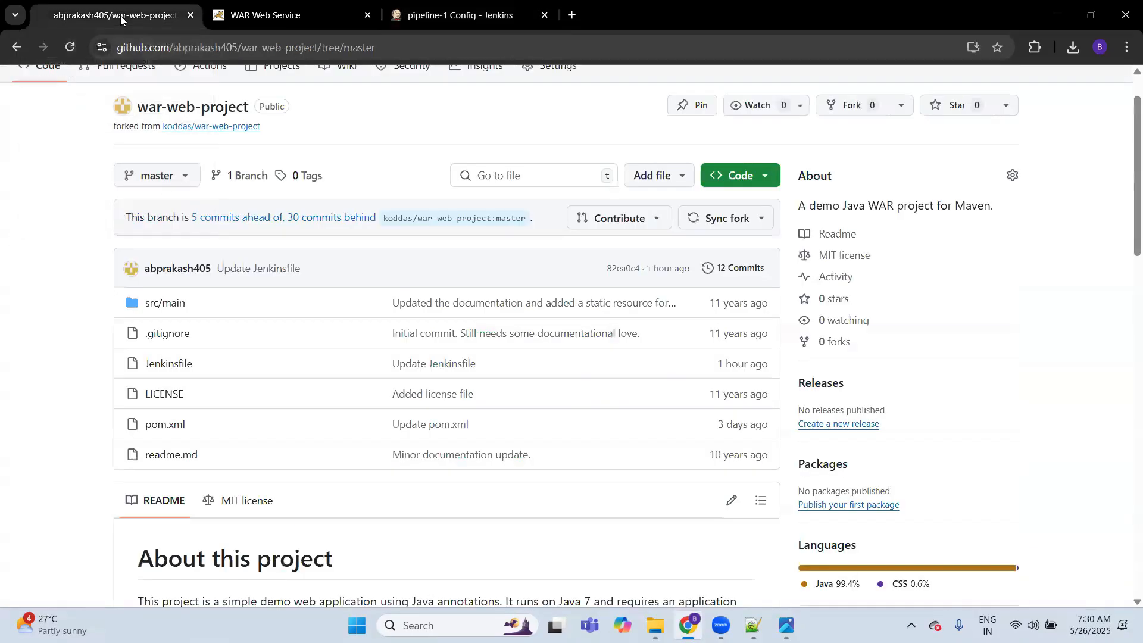
pyautogui.click(173, 370)
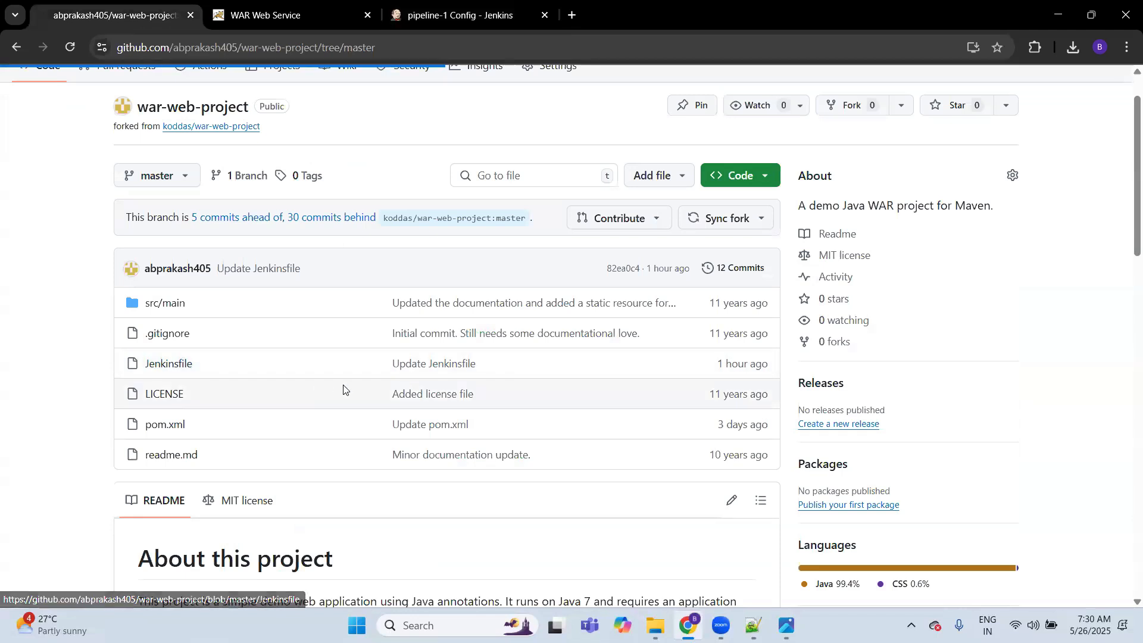
pyautogui.moveTo(333, 567); pyautogui.dragTo(314, 282)
pyautogui.click(314, 283)
pyautogui.moveTo(334, 567); pyautogui.dragTo(301, 367)
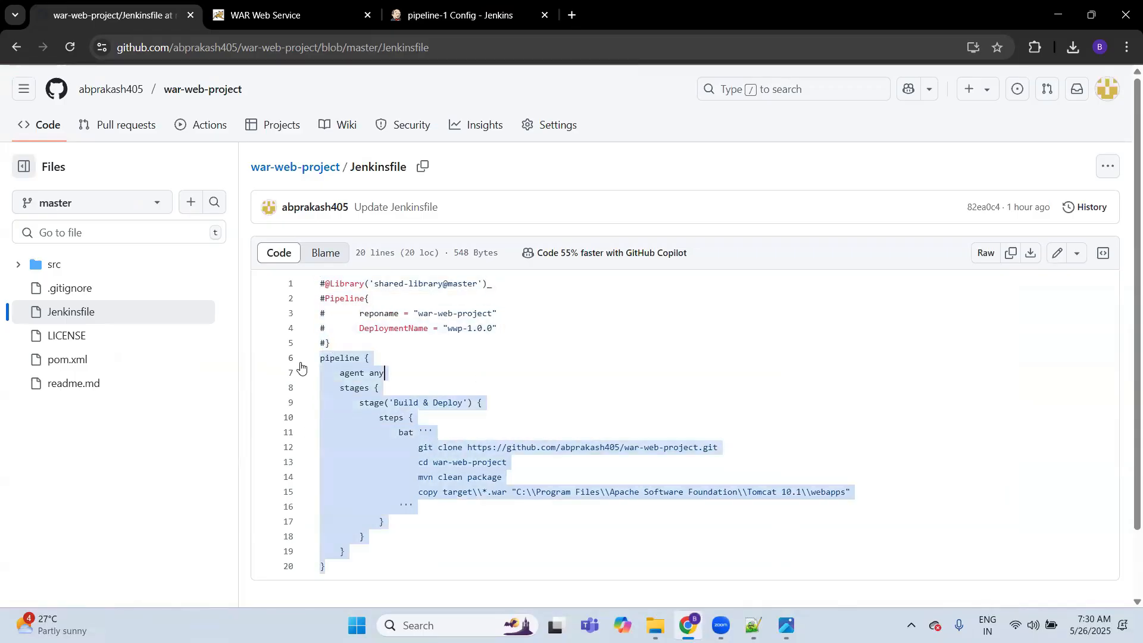
pyautogui.click(493, 368)
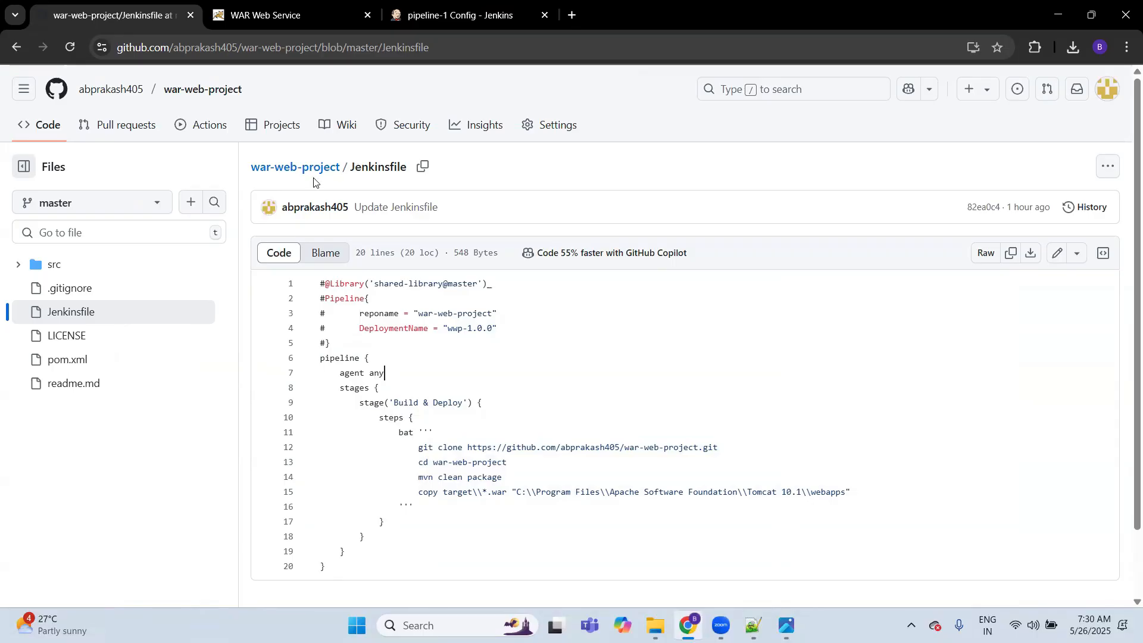
# Step: Return to pipeline-1's configuration in Jenkins, delete the whole inline script, and set the definition to Pipeline script from SCM
pyautogui.hotkey('ctrl', 'Tab')
pyautogui.hotkey('ctrl', 'Tab')
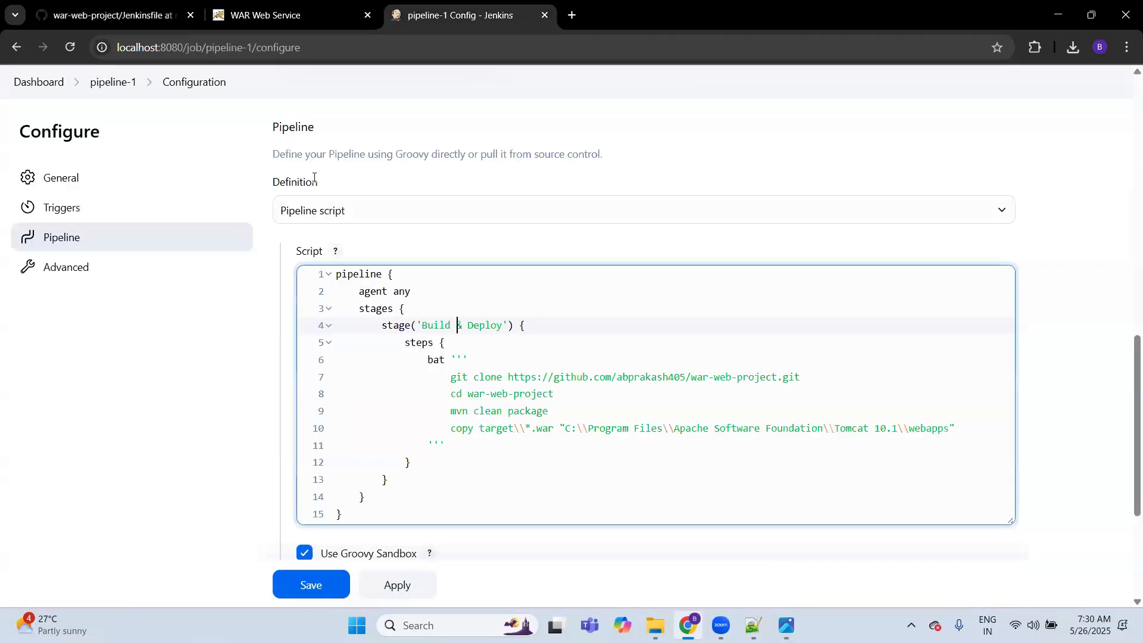
pyautogui.hotkey('ctrl', 'a')
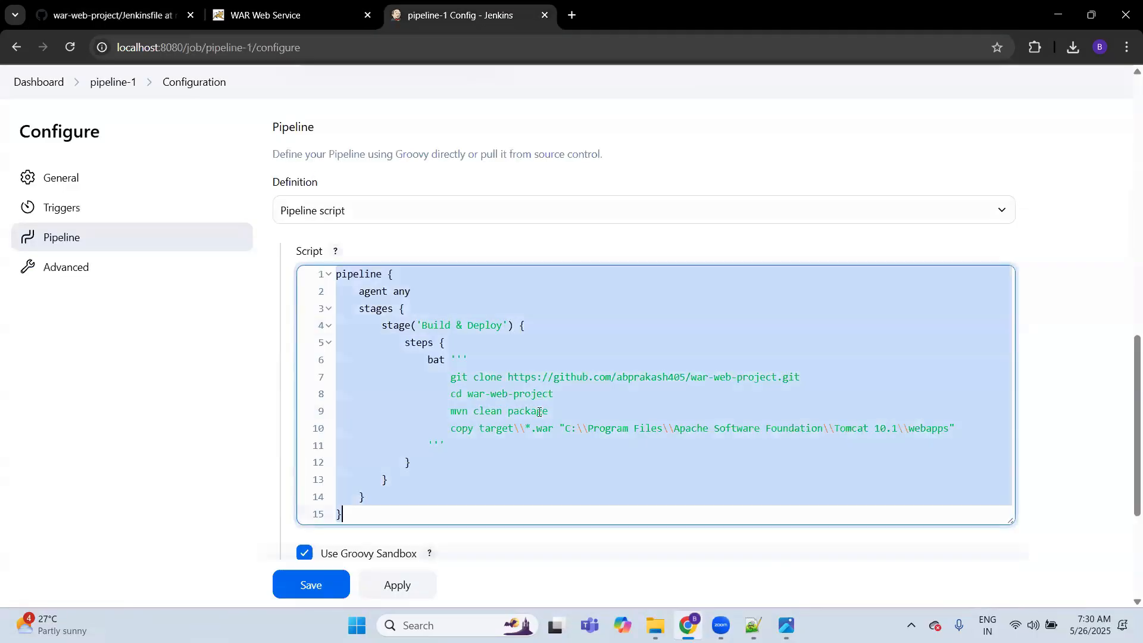
pyautogui.press('BackSpace')
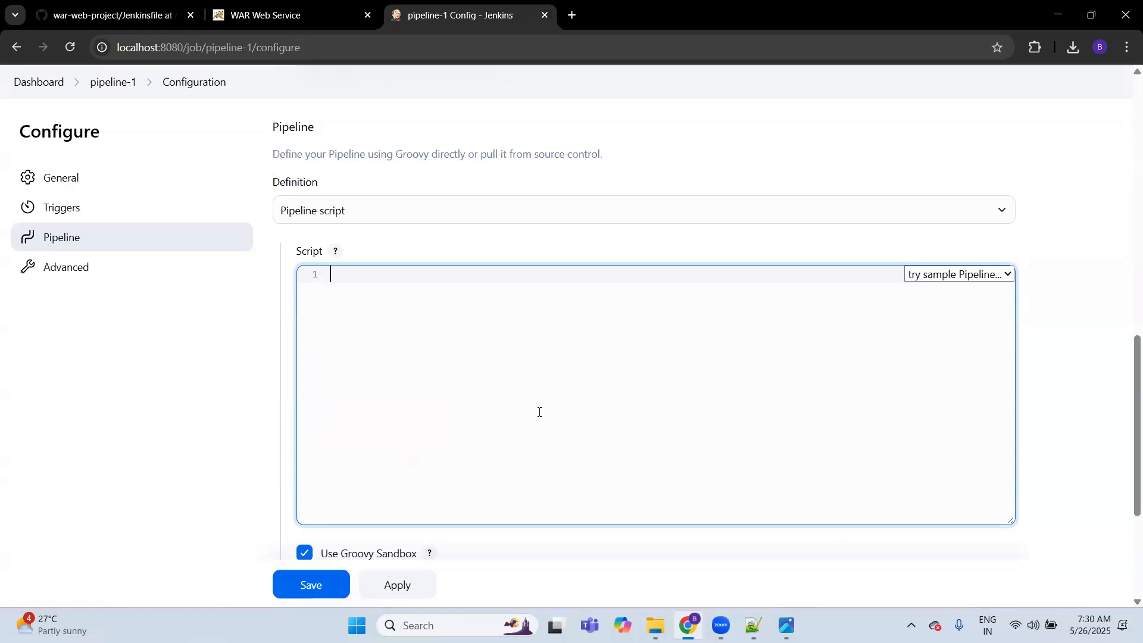
pyautogui.click(684, 213)
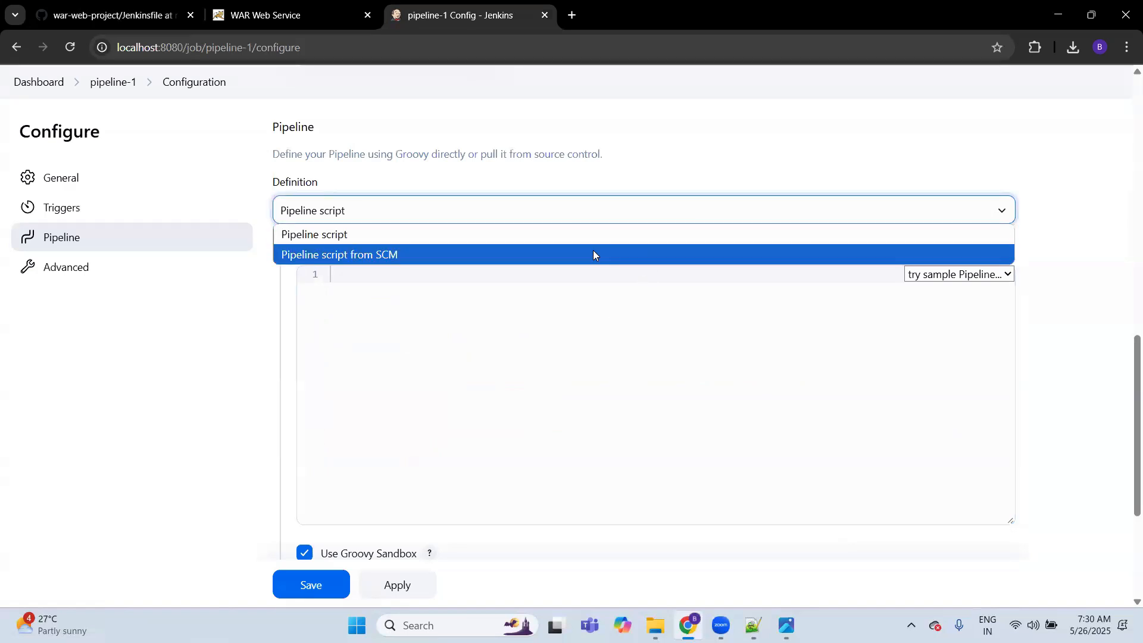
pyautogui.click(567, 260)
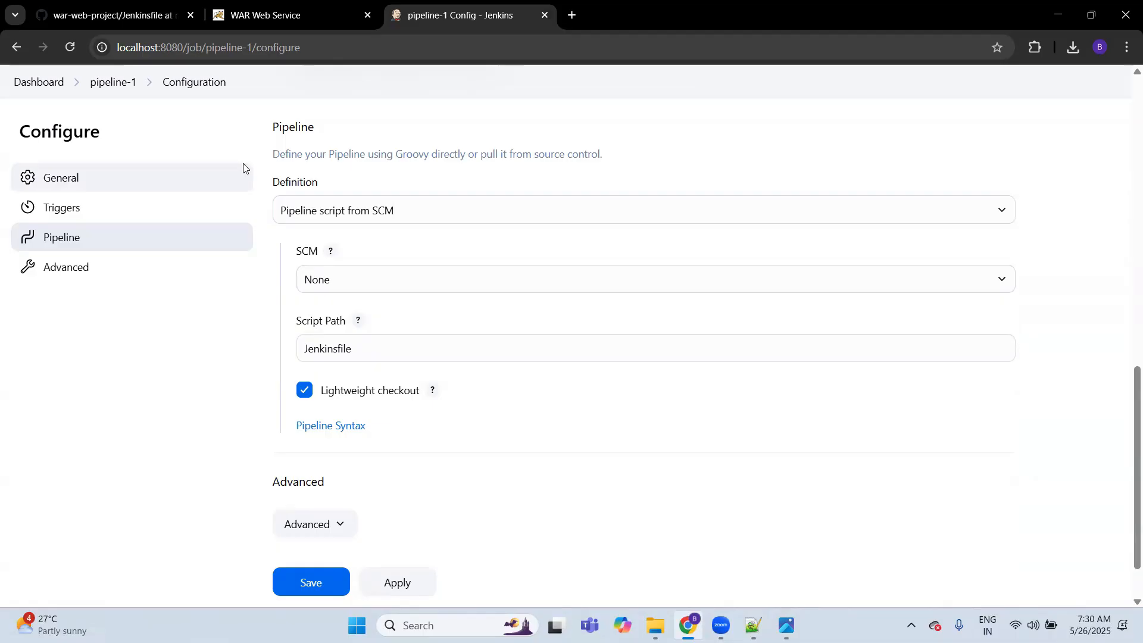
# Step: Copy the HTTPS clone URL of the war-web-project repository from GitHub and return to pipeline-1's configuration in Jenkins
pyautogui.hotkey('ctrl', 'Tab')
pyautogui.click(376, 216)
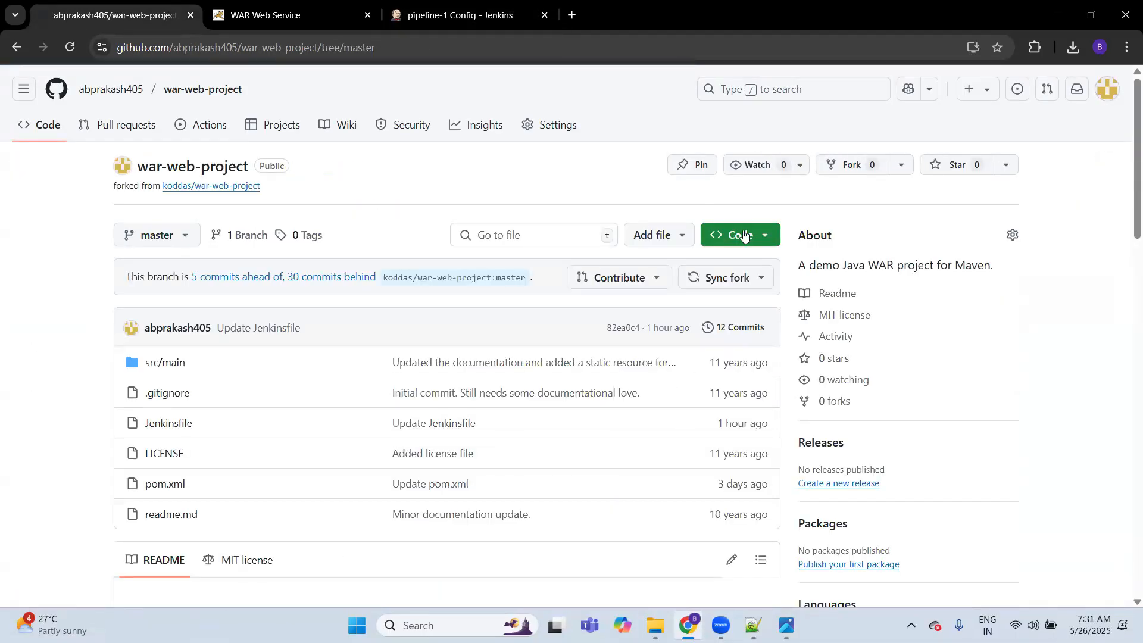
pyautogui.click(748, 236)
pyautogui.click(757, 366)
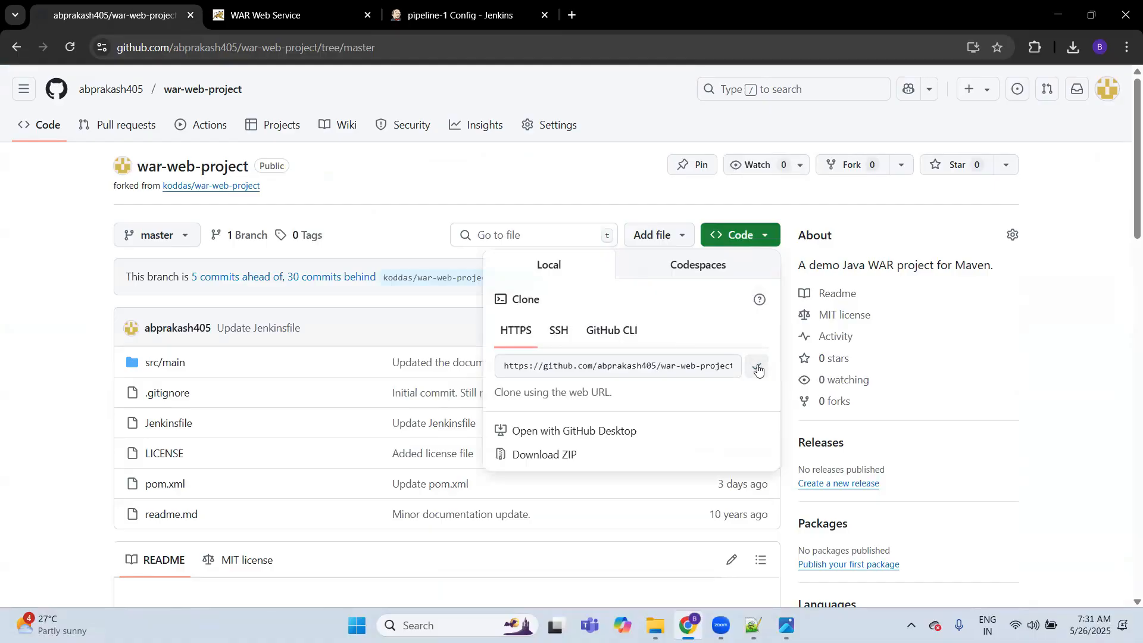
pyautogui.hotkey('ctrl', 'Tab')
pyautogui.hotkey('ctrl', 'Tab')
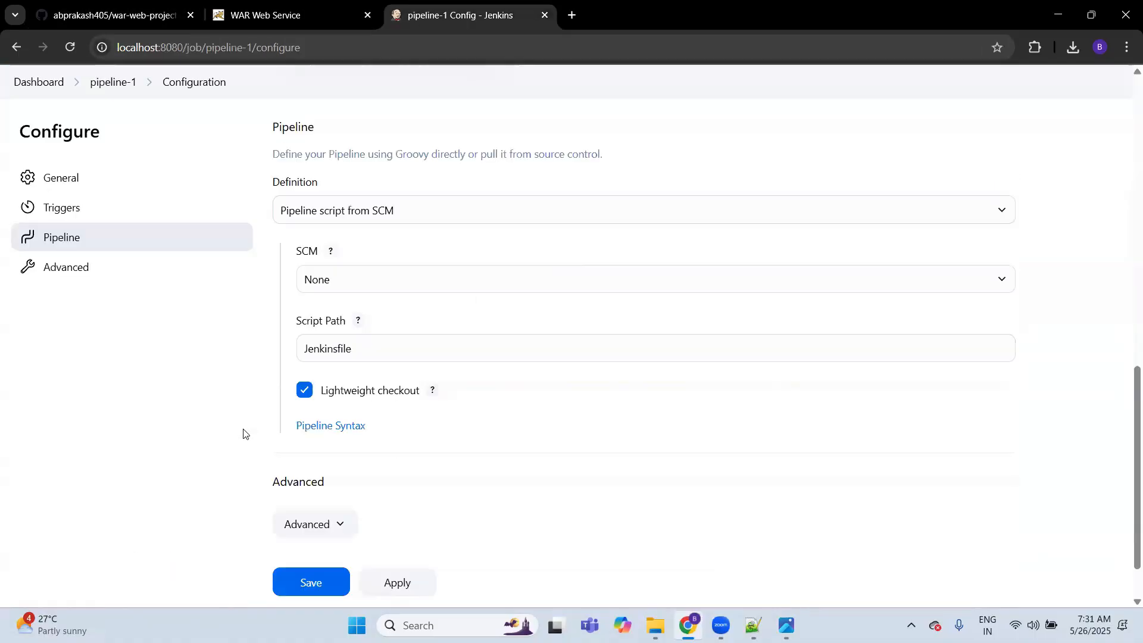
# Step: Set pipeline-1's definition to Pipeline script and open the definition choices again
pyautogui.click(351, 212)
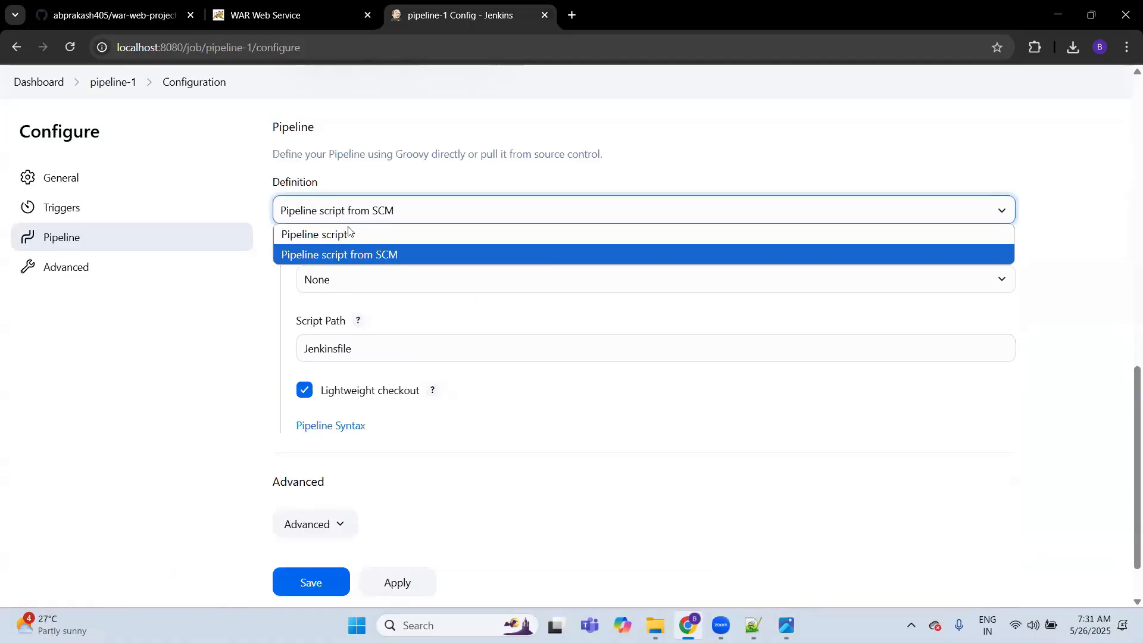
pyautogui.click(350, 233)
pyautogui.click(382, 219)
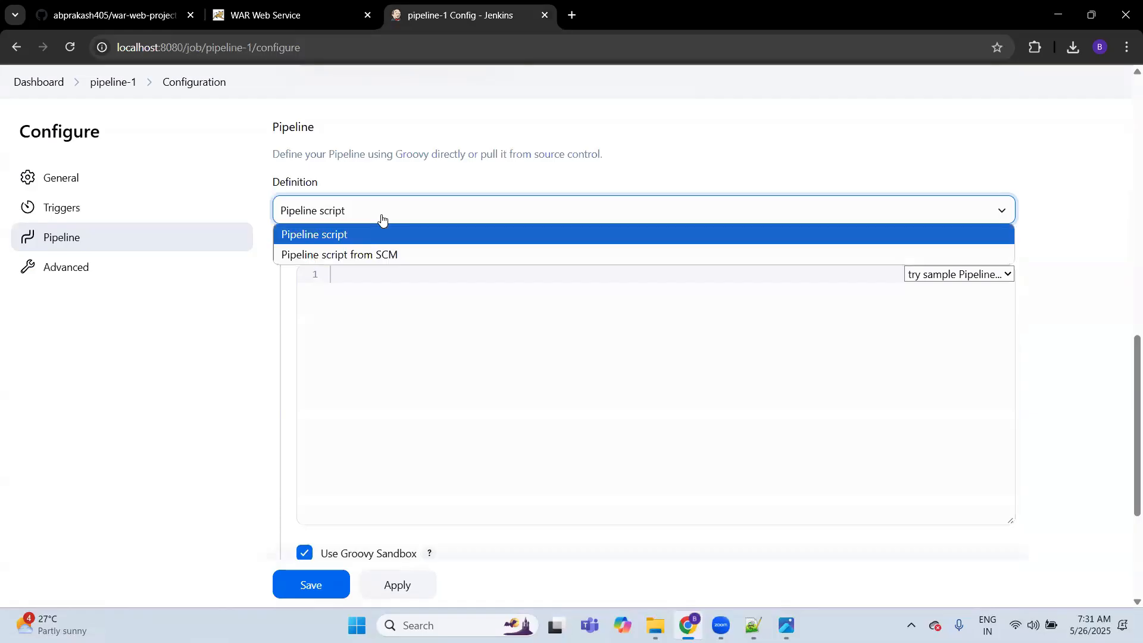
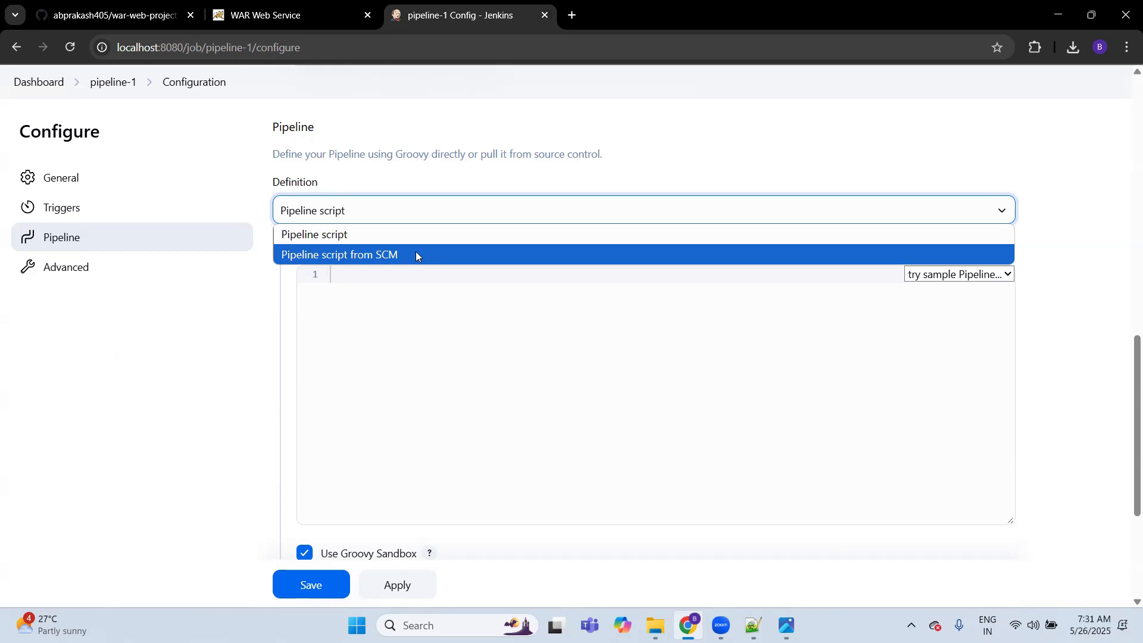
# Step: Set pipeline-1's definition to Pipeline script from SCM with Git as the SCM and the copied war-web-project clone URL as repository
pyautogui.click(416, 255)
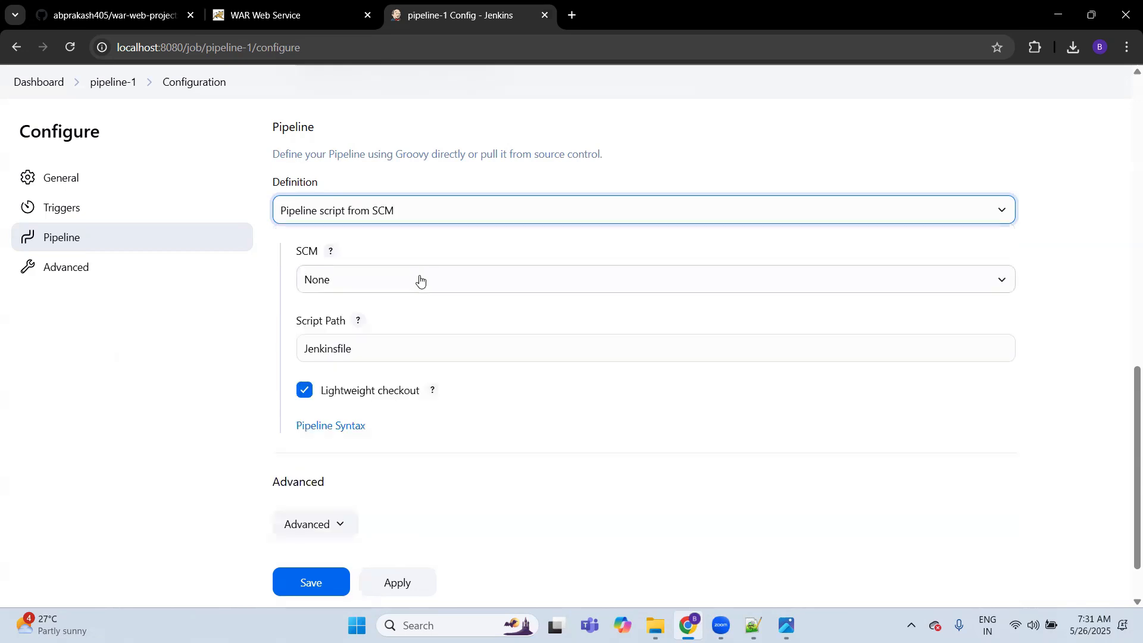
pyautogui.click(421, 280)
pyautogui.click(397, 328)
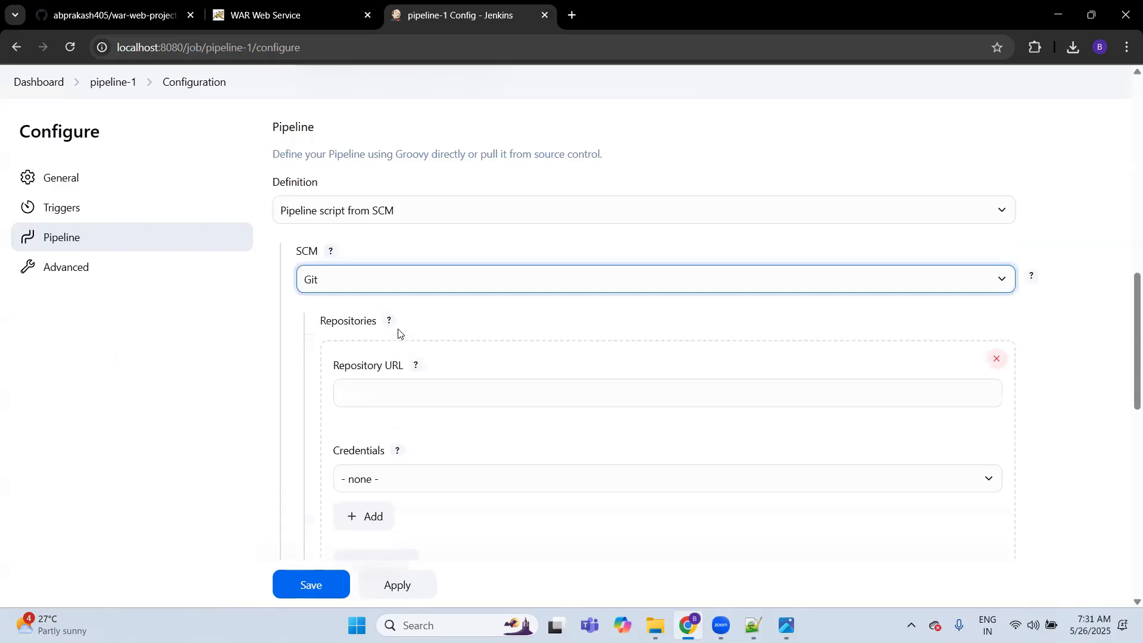
pyautogui.click(423, 394)
pyautogui.write('https://github.com/abprakash405/war-web-project.git')
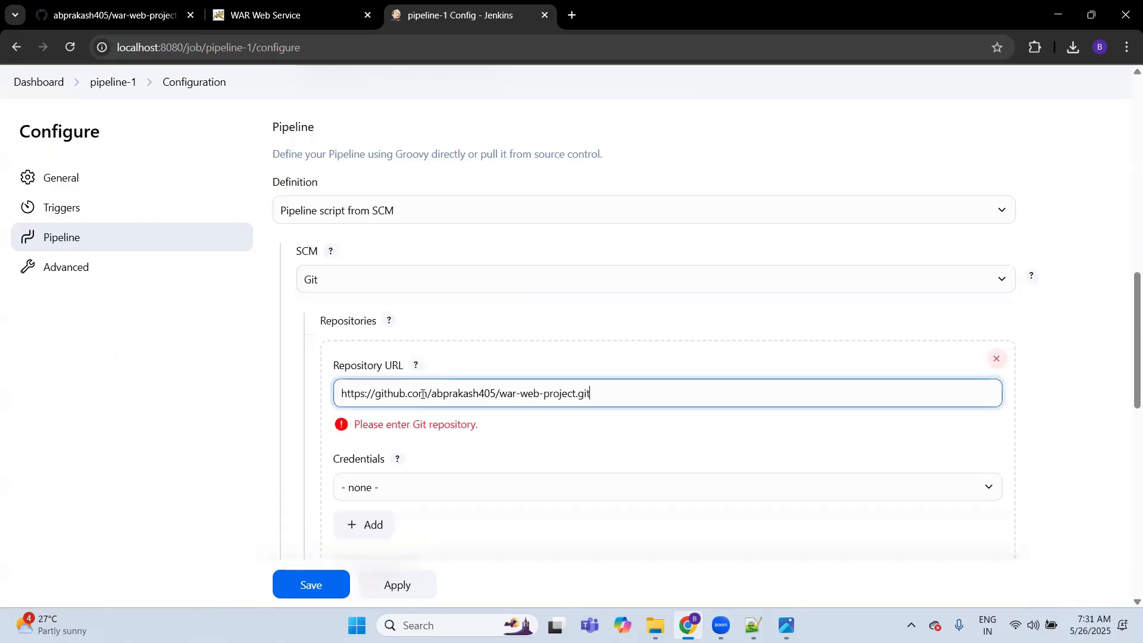
pyautogui.click(224, 401)
# Step: Check the branch specifier */master and the script path Jenkinsfile, and save pipeline-1's configuration
pyautogui.scroll(-3, 224, 402)
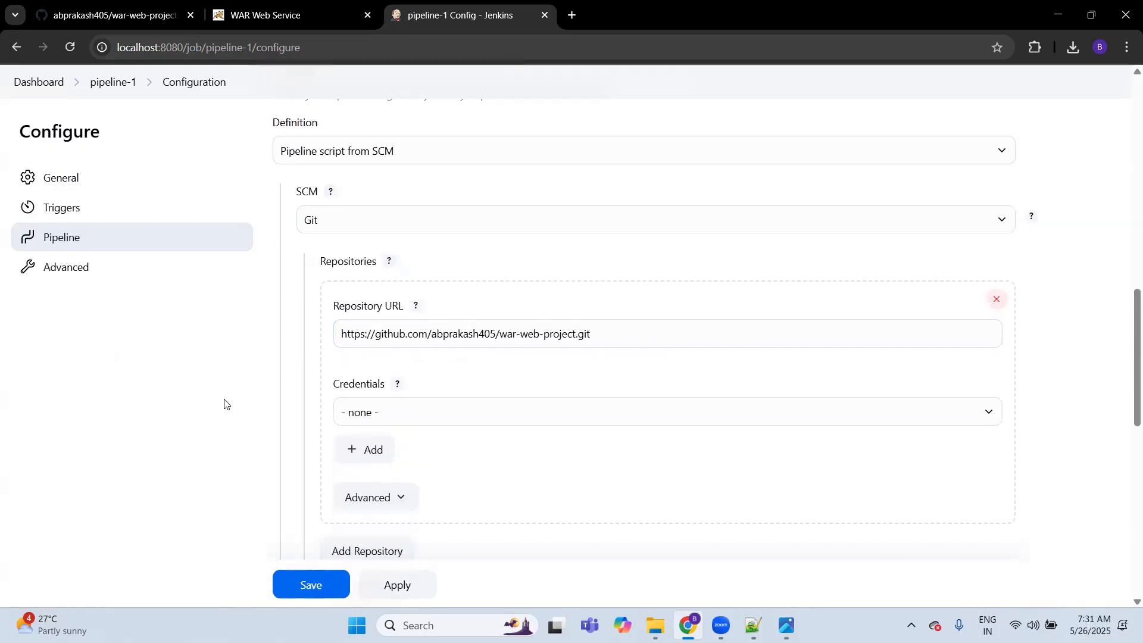
pyautogui.scroll(-1, 224, 402)
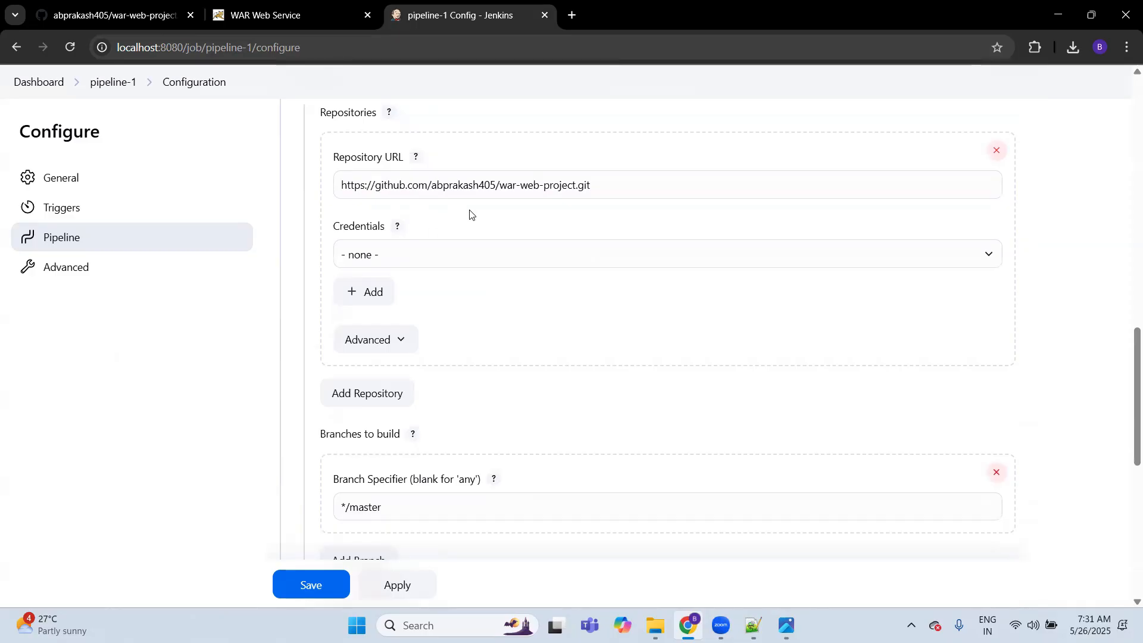
pyautogui.scroll(-1, 538, 188)
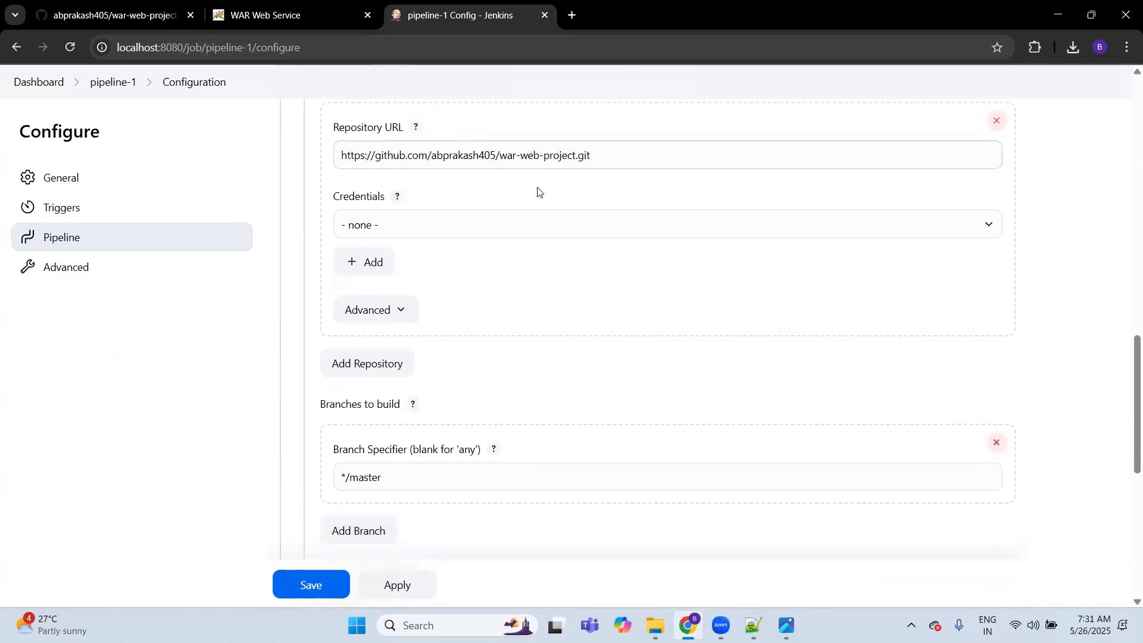
pyautogui.scroll(-1, 538, 191)
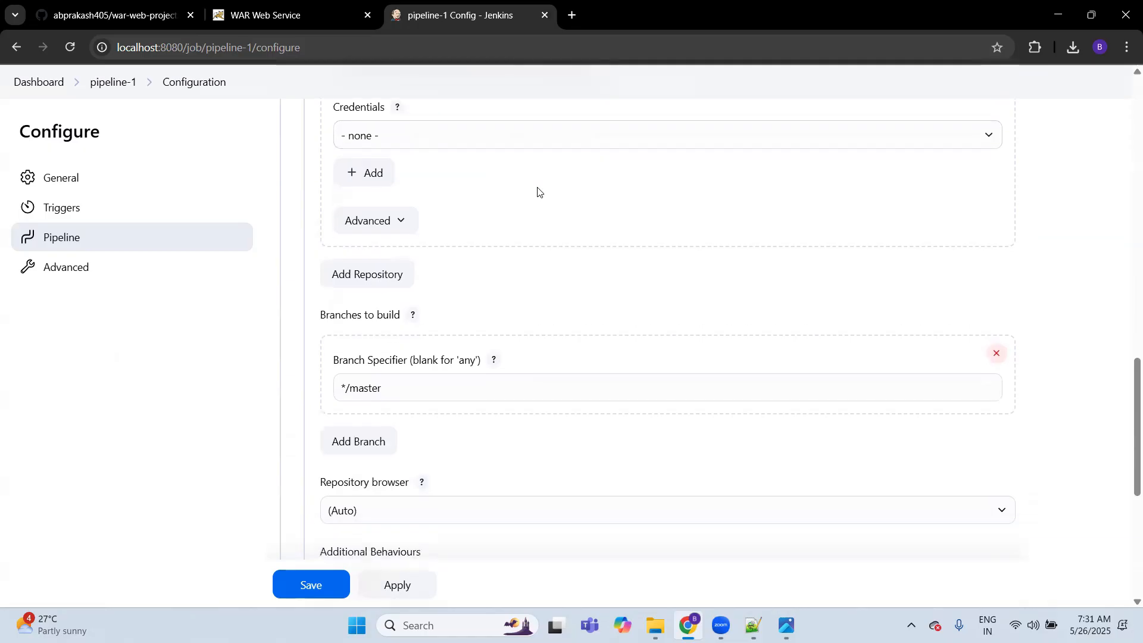
pyautogui.click(418, 379)
pyautogui.click(162, 426)
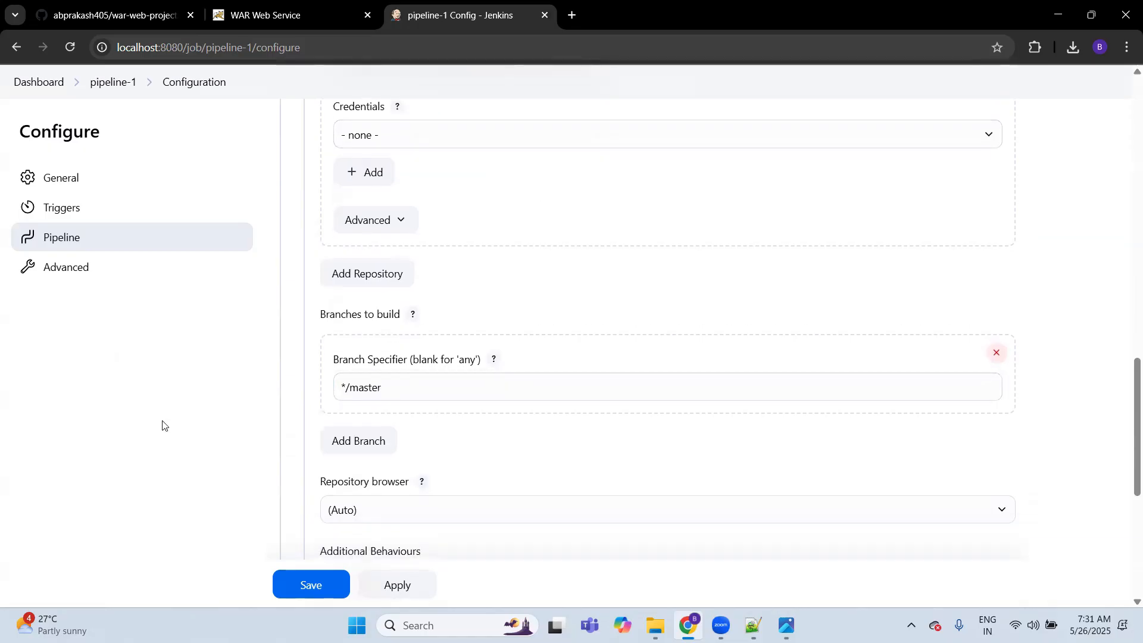
pyautogui.scroll(-1, 162, 425)
pyautogui.scroll(-3, 163, 426)
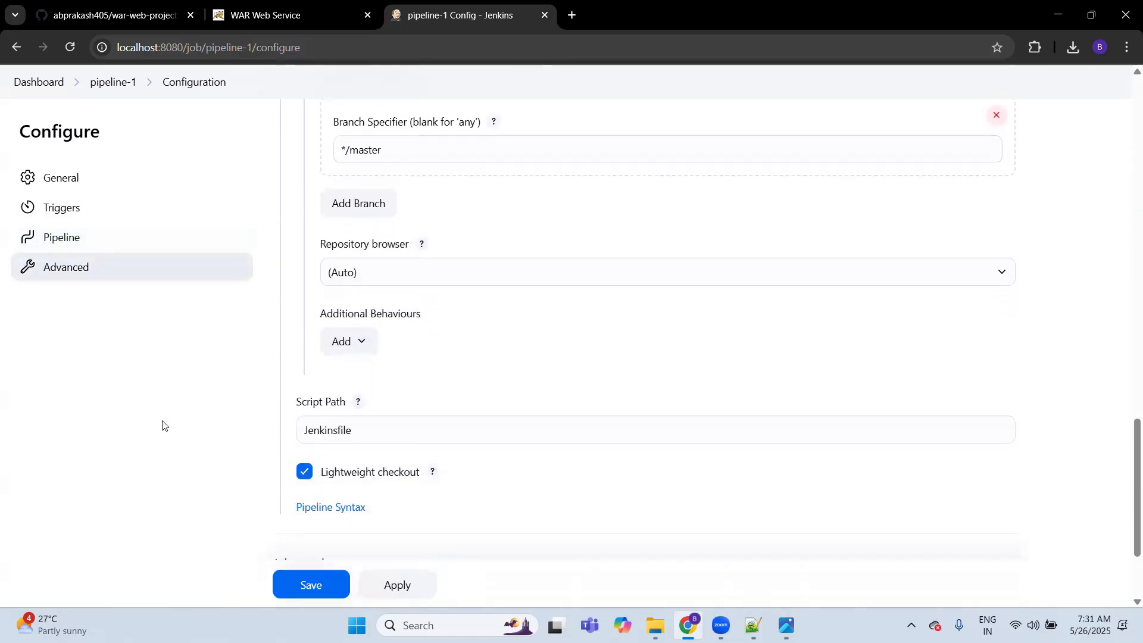
pyautogui.click(353, 430)
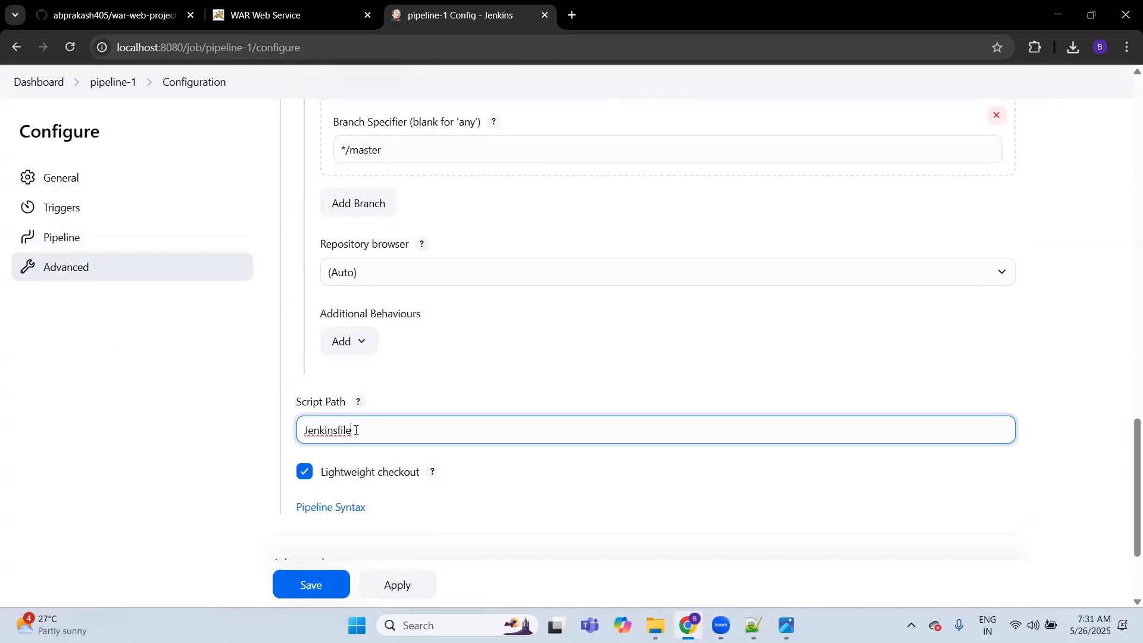
pyautogui.click(308, 584)
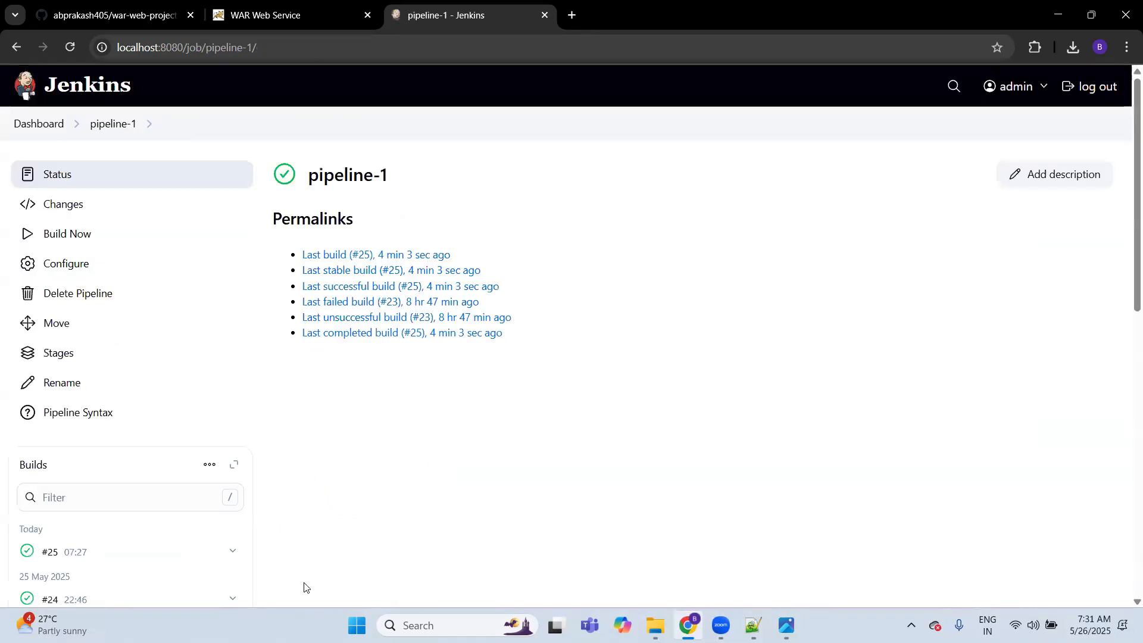
# Step: Run a build of pipeline-1 and open the console output of build #26
pyautogui.click(94, 234)
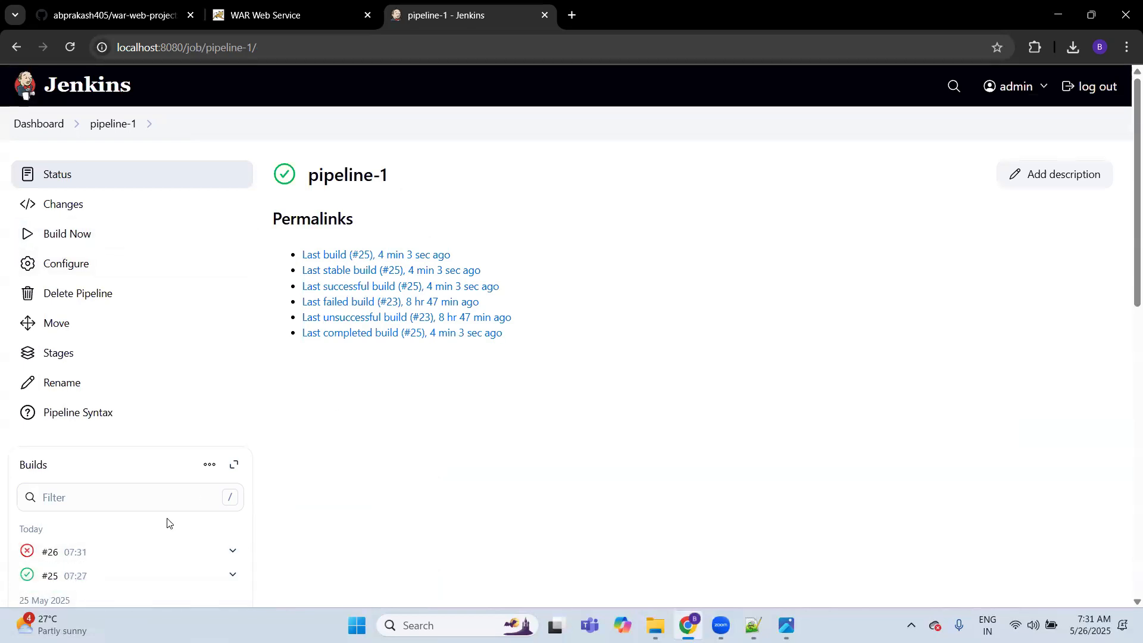
pyautogui.click(97, 552)
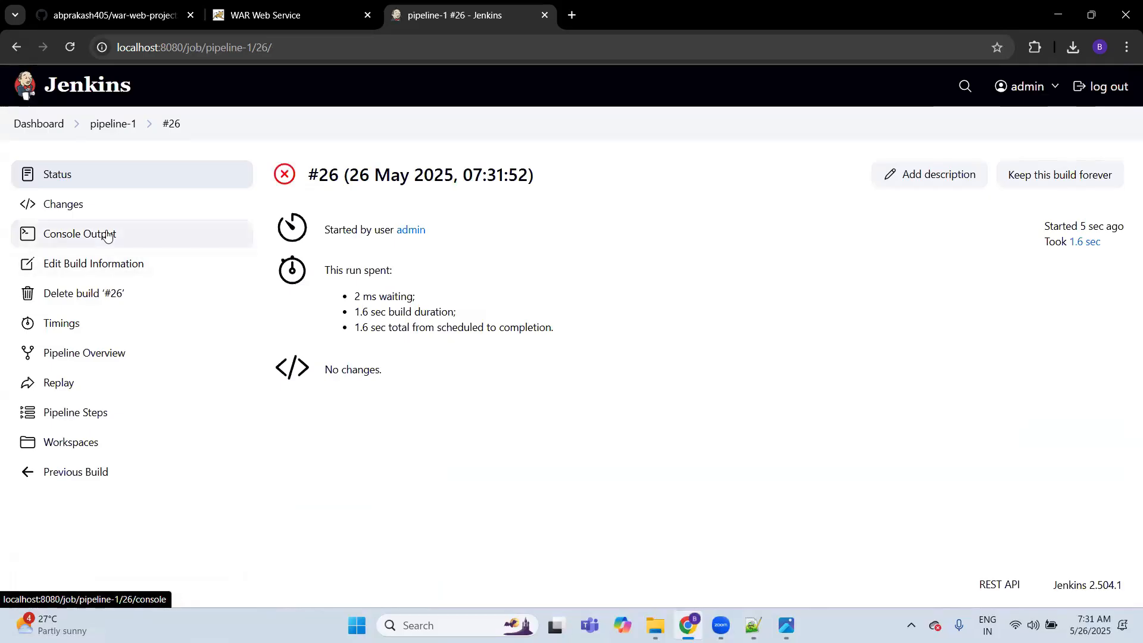
pyautogui.click(106, 234)
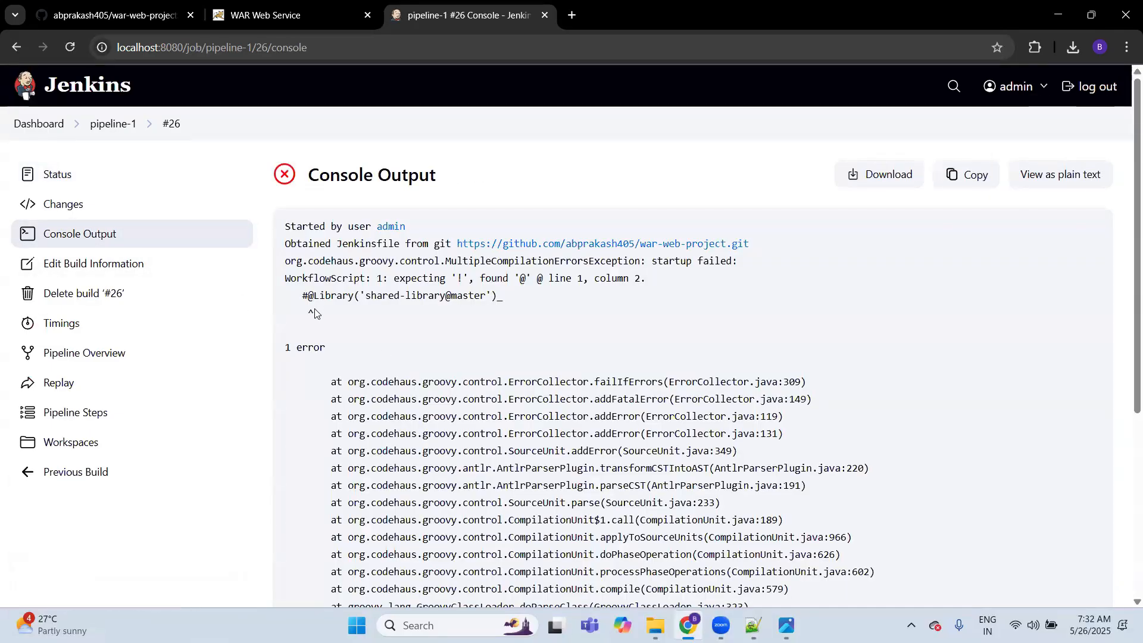
# Step: Switch to GitHub, delete the commented-out lines above pipeline { in war-web-project's Jenkinsfile, and commit the change directly to the master branch
pyautogui.click(126, 13)
pyautogui.click(176, 430)
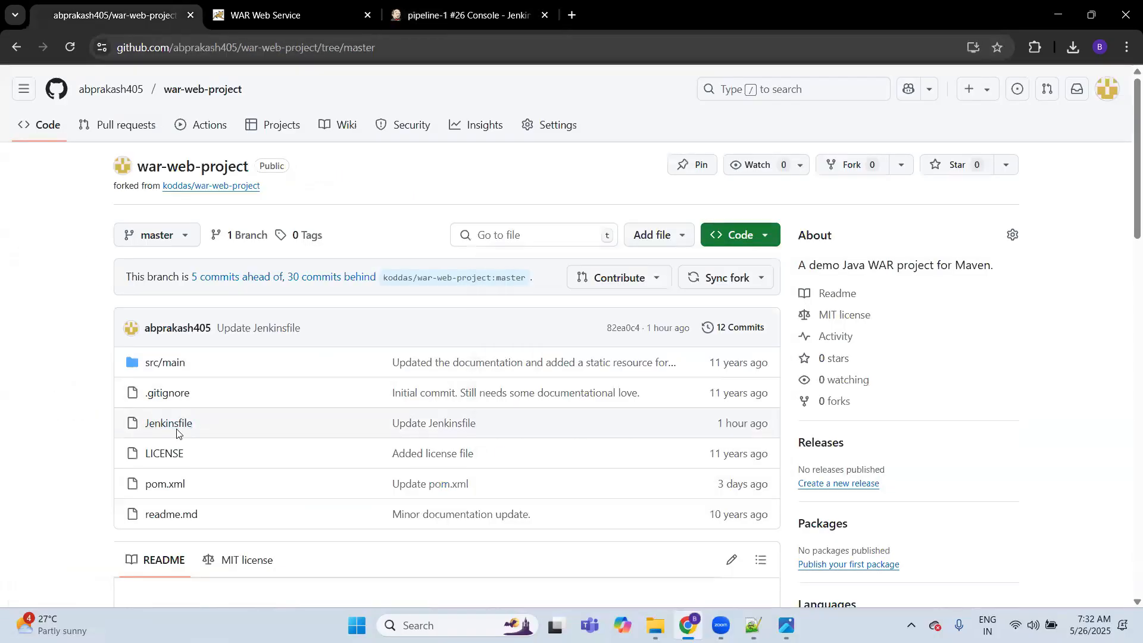
pyautogui.click(180, 430)
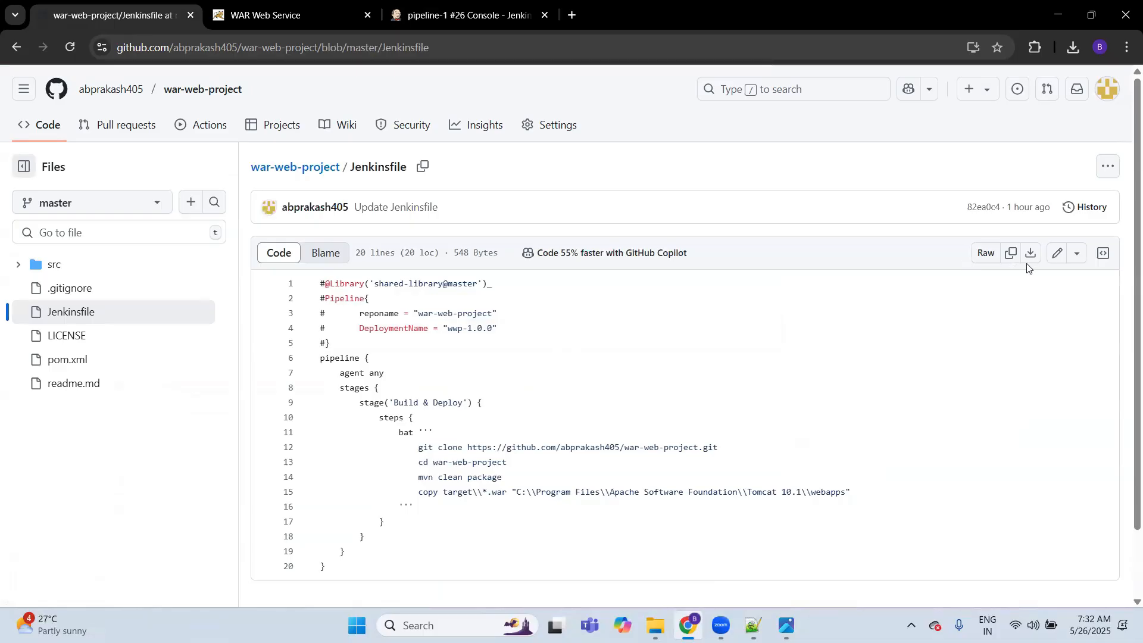
pyautogui.click(1058, 253)
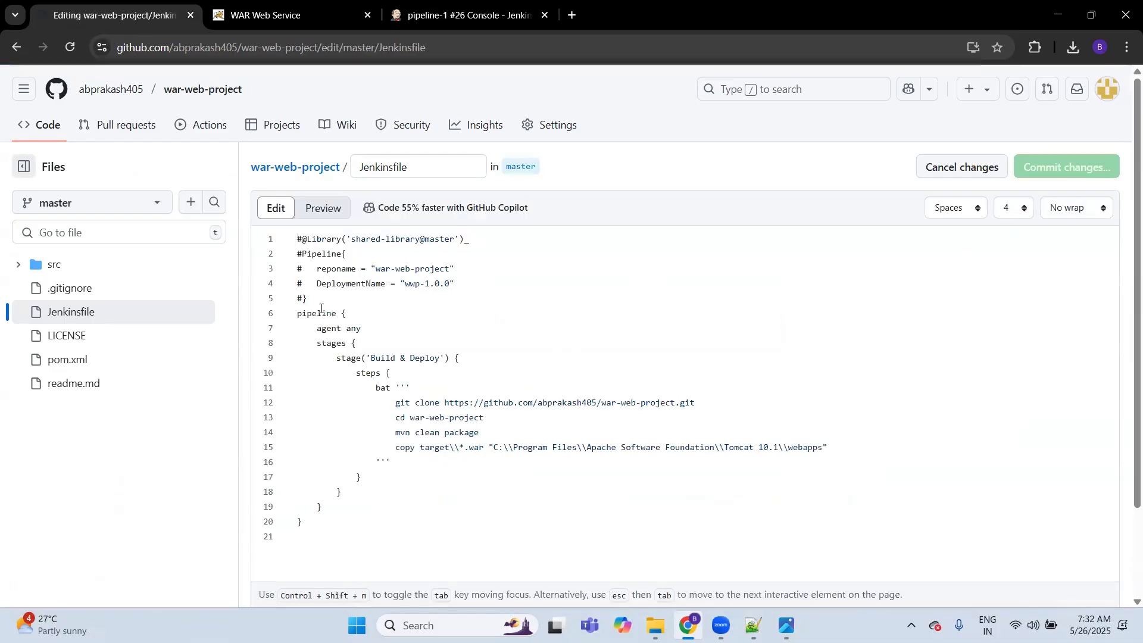
pyautogui.hotkey('shift', 'Up')
pyautogui.hotkey('shift', 'Up')
pyautogui.hotkey('shift', 'Up')
pyautogui.hotkey('shift', 'Up')
pyautogui.hotkey('shift', 'Up')
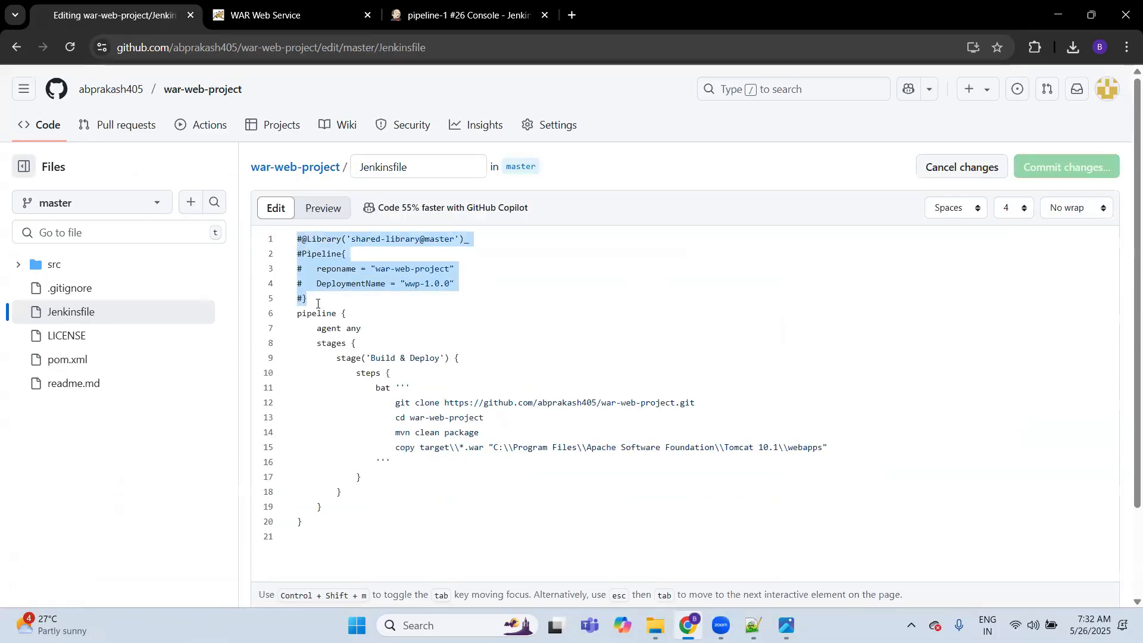
pyautogui.press('BackSpace')
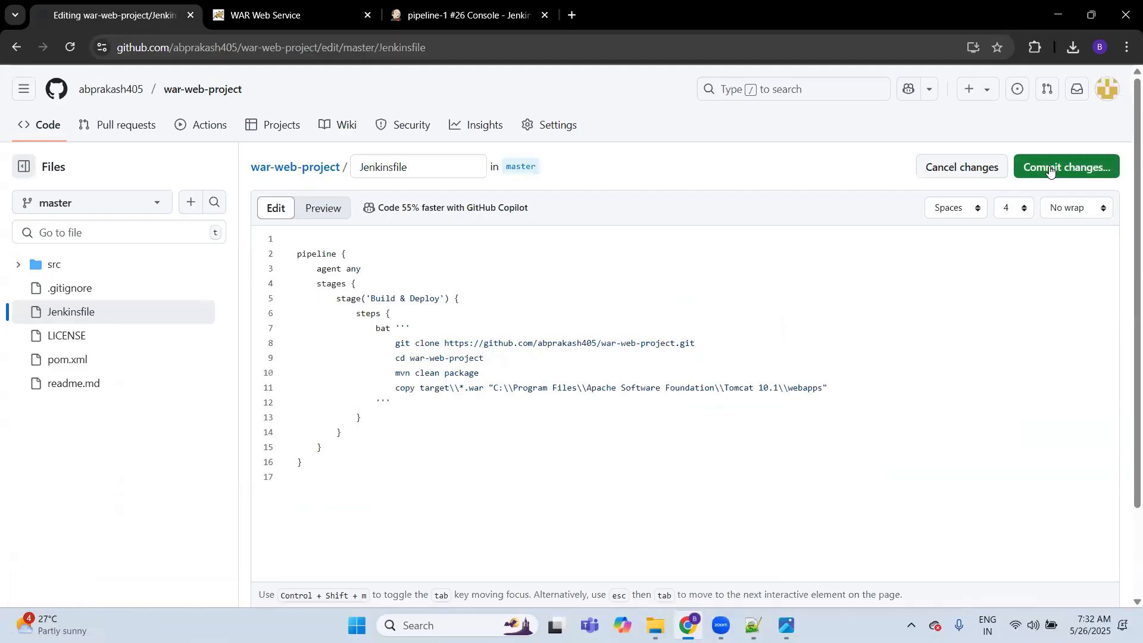
pyautogui.click(1069, 167)
pyautogui.click(671, 499)
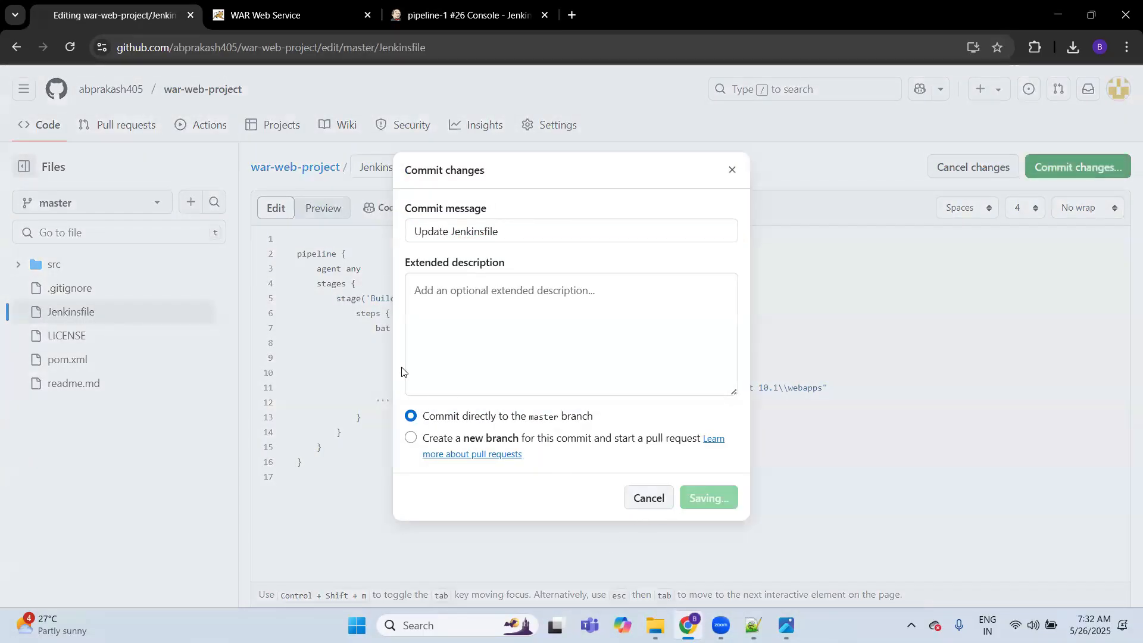
# Step: Return to Jenkins, start another build of pipeline-1 from its job page, and refresh the page
pyautogui.hotkey('ctrl', 'Tab')
pyautogui.hotkey('ctrl', 'Tab')
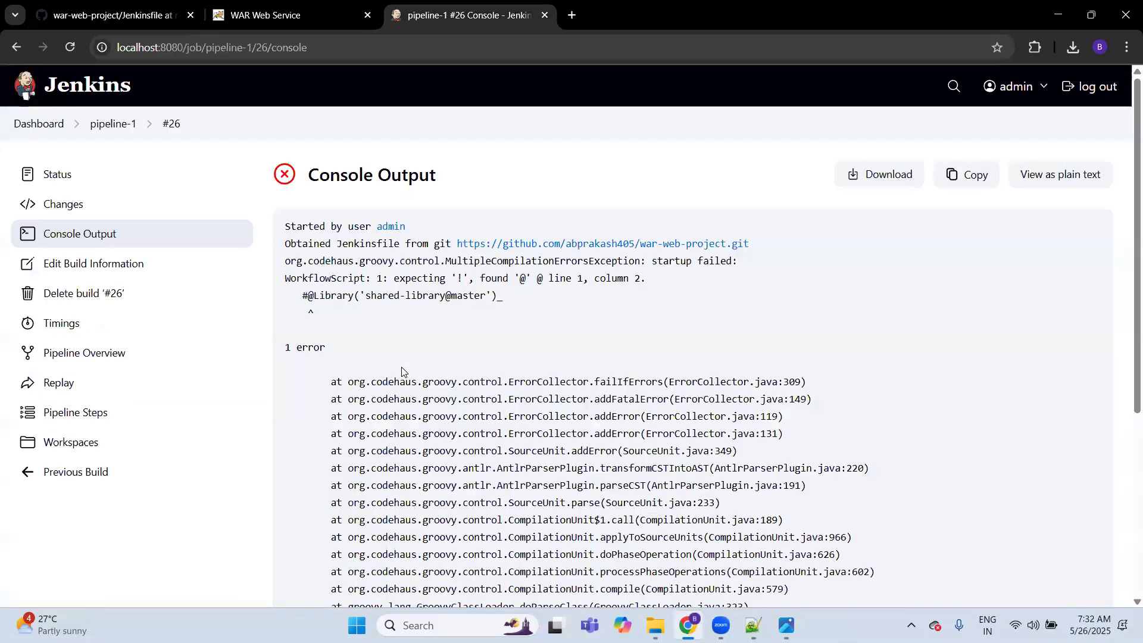
pyautogui.click(112, 123)
pyautogui.click(79, 239)
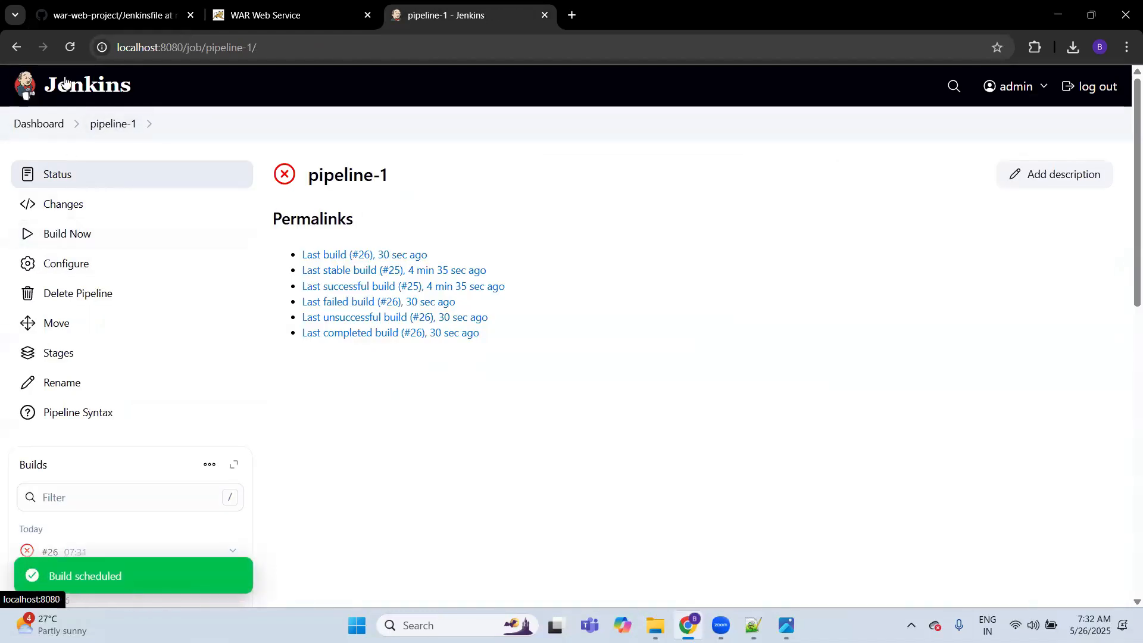
pyautogui.click(70, 47)
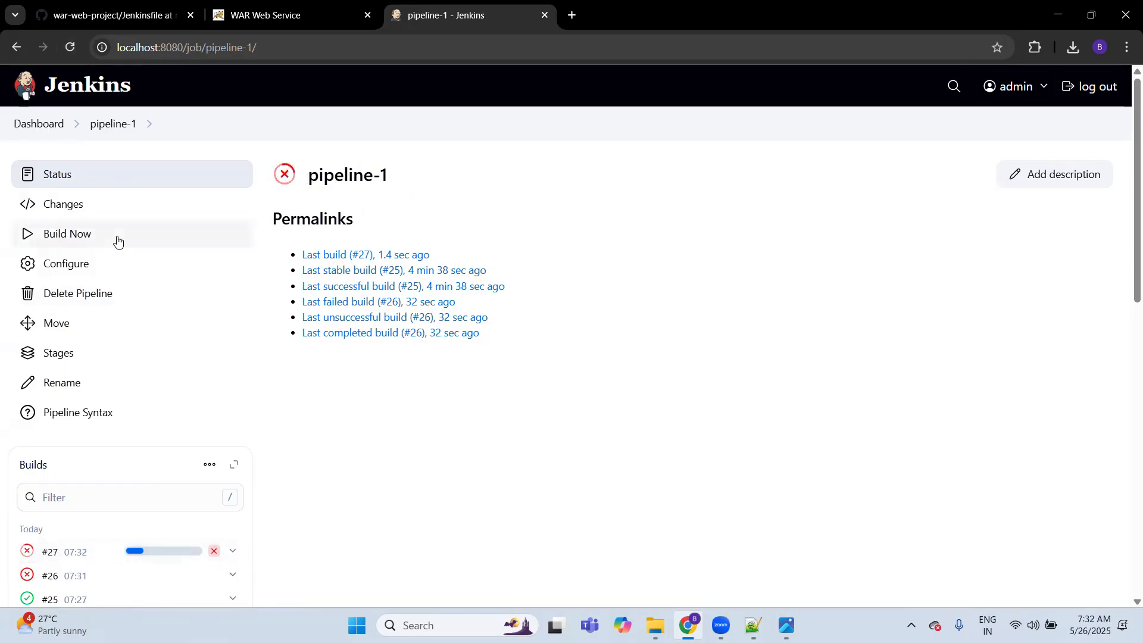
# Step: Open the console output of build #27 and examine the clone, Maven packaging and final status lines
pyautogui.click(107, 549)
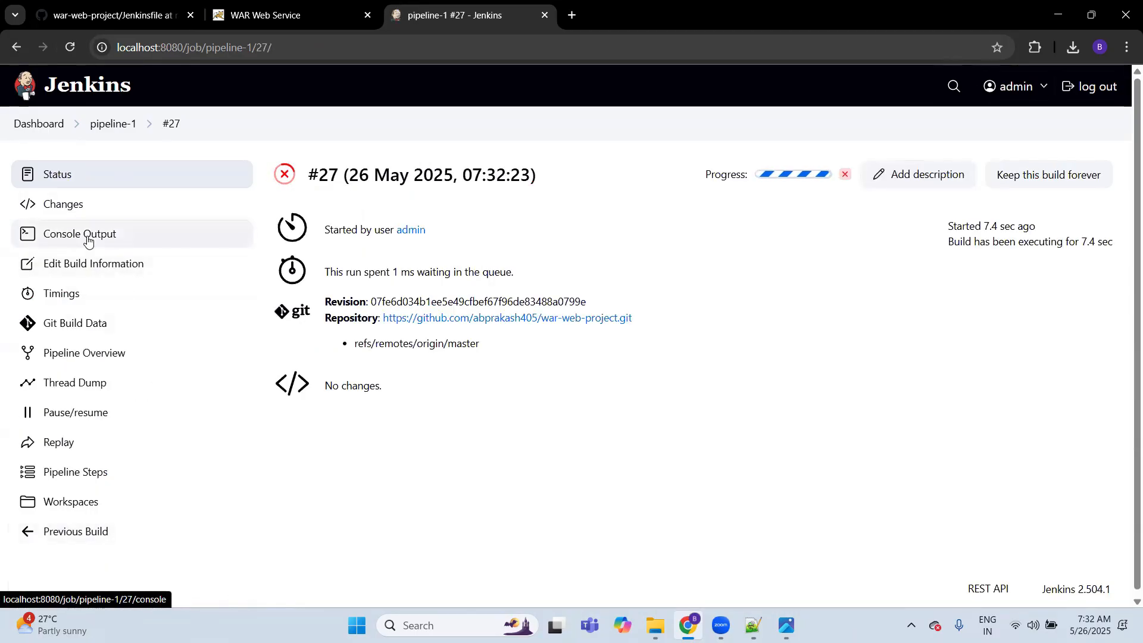
pyautogui.click(18, 236)
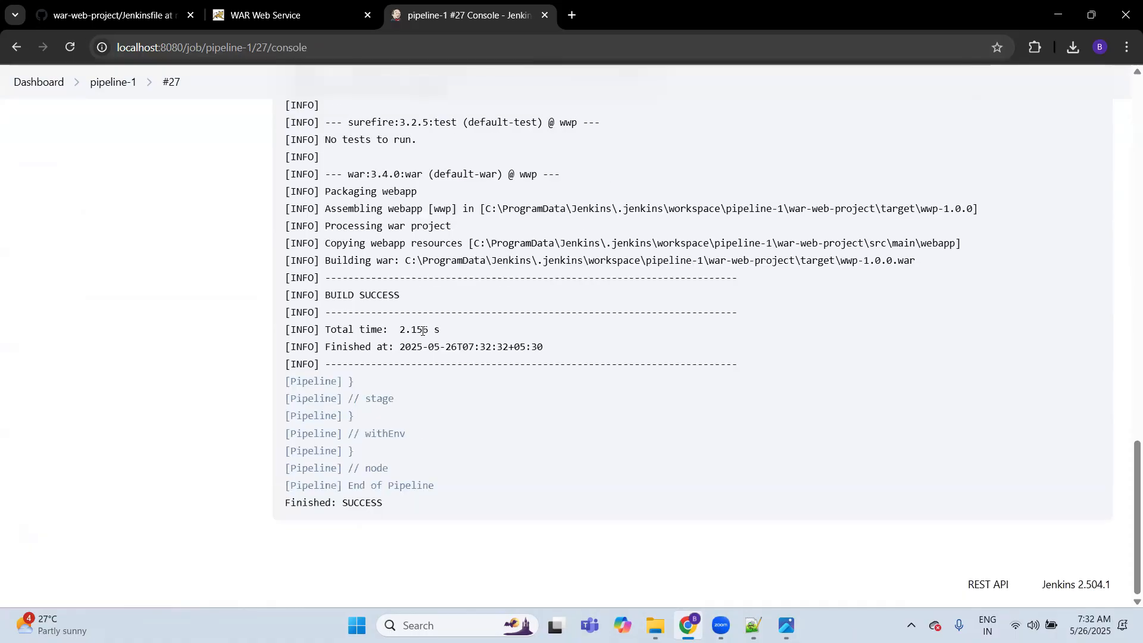
pyautogui.scroll(13, 422, 330)
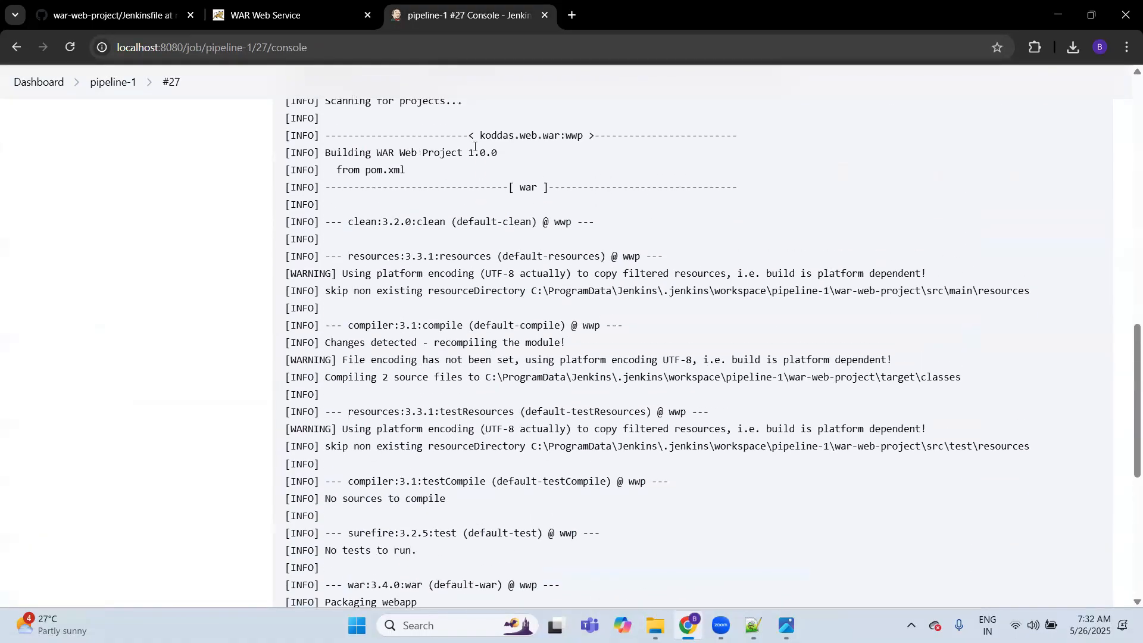
pyautogui.scroll(4, 474, 149)
pyautogui.scroll(-8, 483, 250)
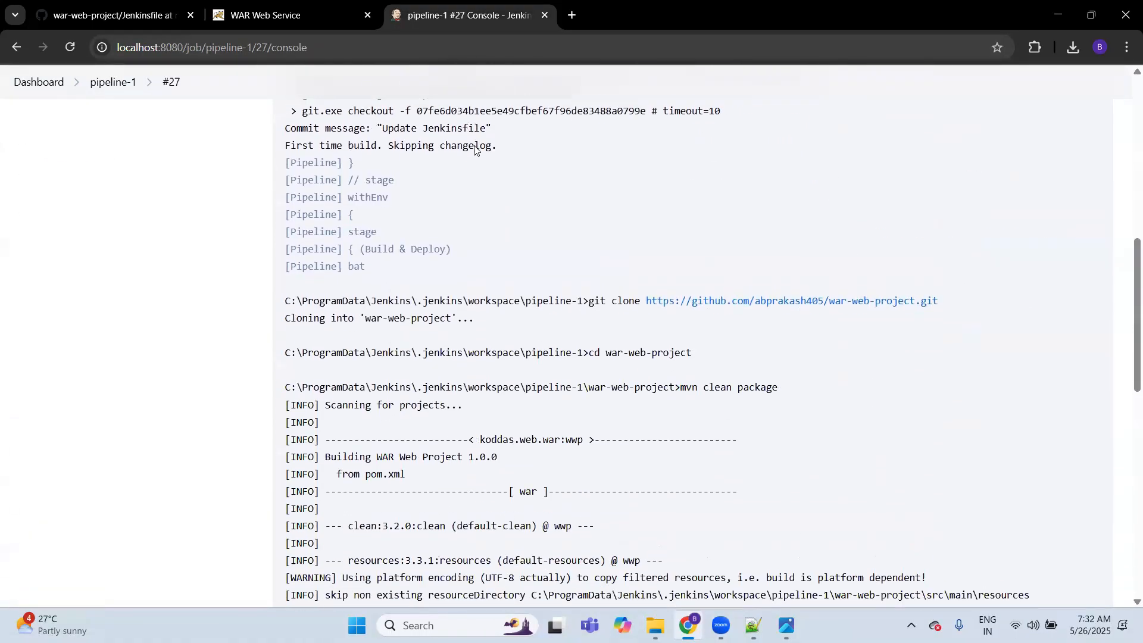
pyautogui.scroll(-6, 489, 338)
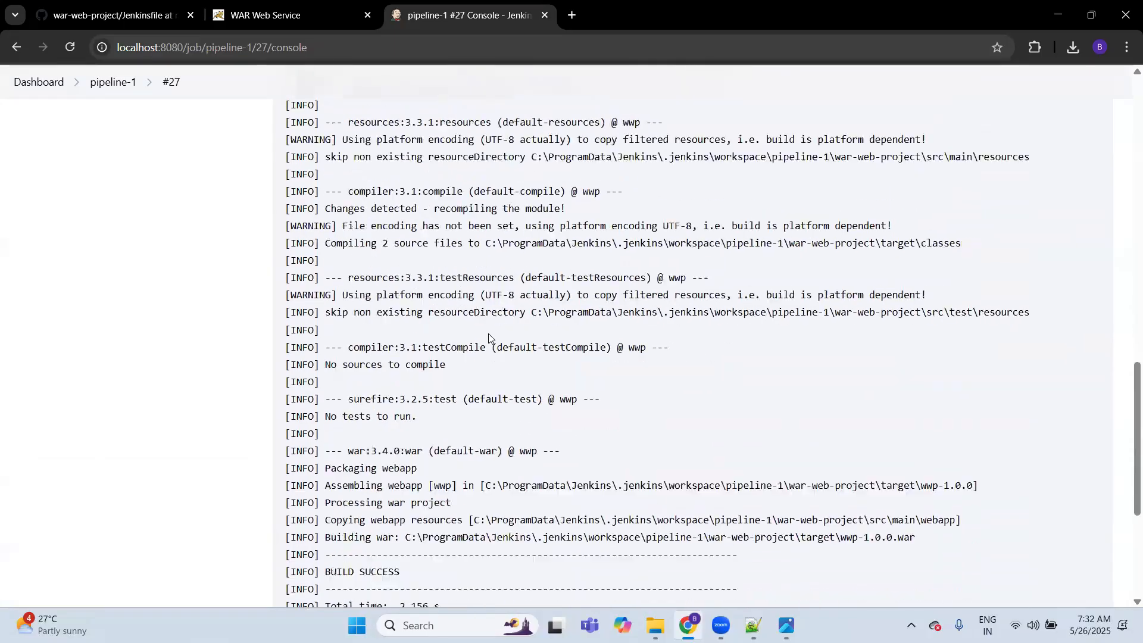
# Step: Return to the pipeline-1 page, review the committed Jenkinsfile on GitHub, and view the deployed WAR Web Service page
pyautogui.click(113, 81)
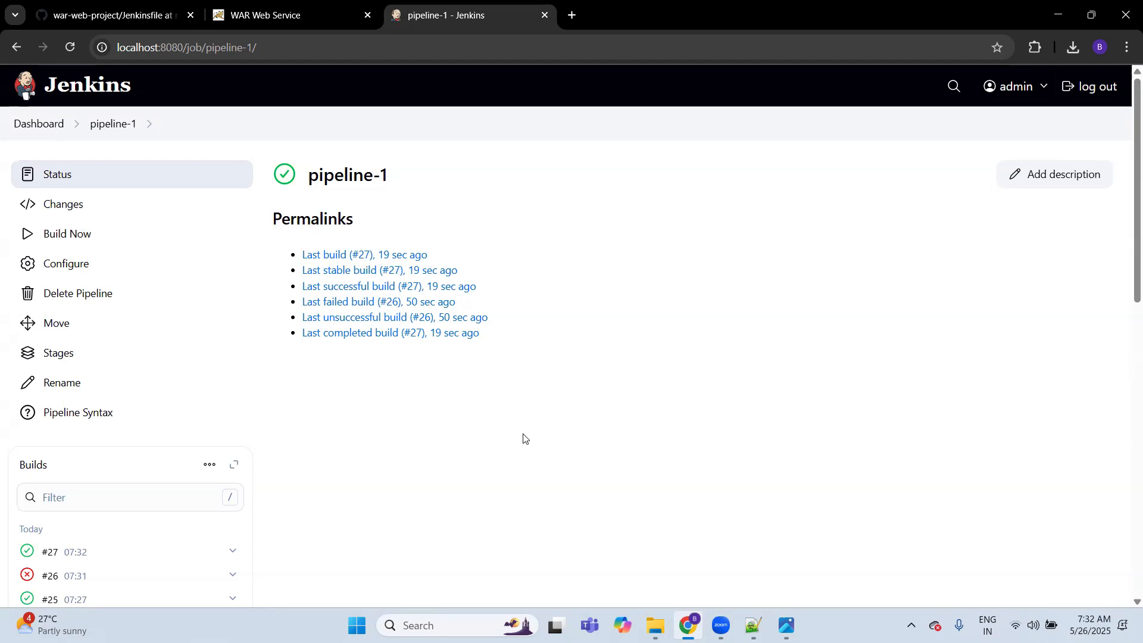
pyautogui.click(133, 15)
pyautogui.click(128, 207)
pyautogui.click(575, 357)
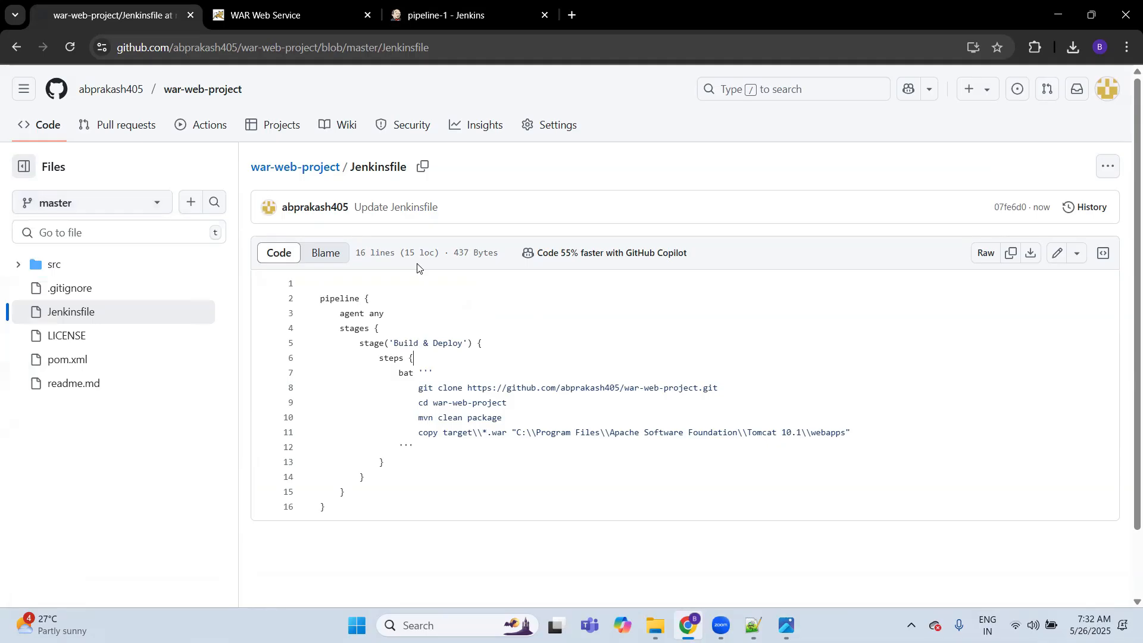
pyautogui.click(250, 17)
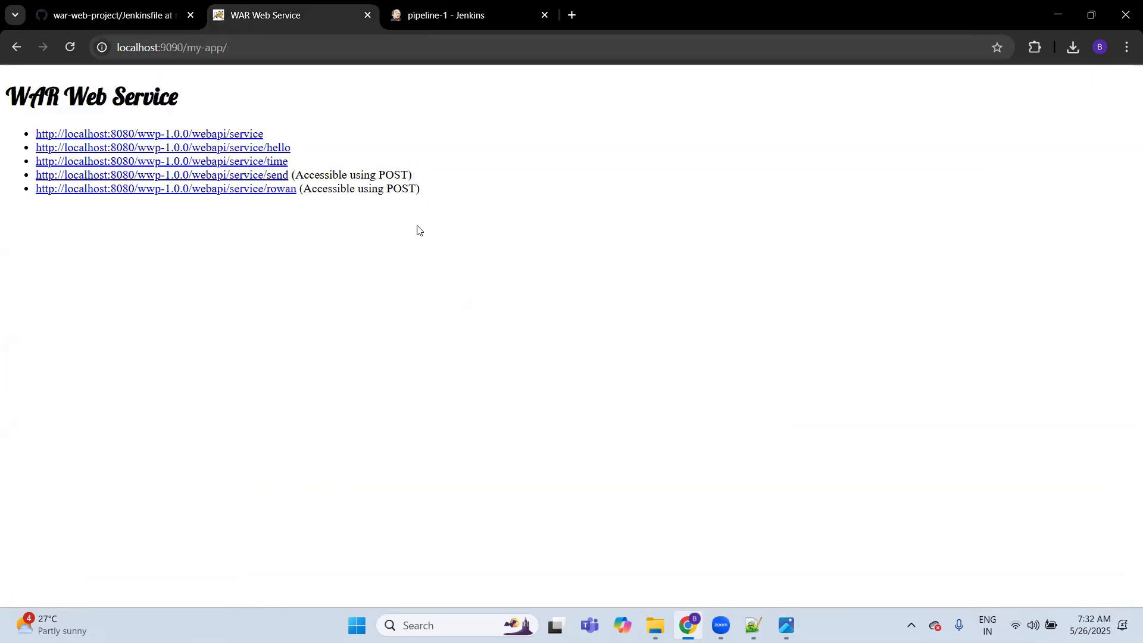
# Step: Return to Jenkins, create a Multibranch Pipeline item named multibranch_pipeline, and save its default configuration
pyautogui.hotkey('ctrl', 'Tab')
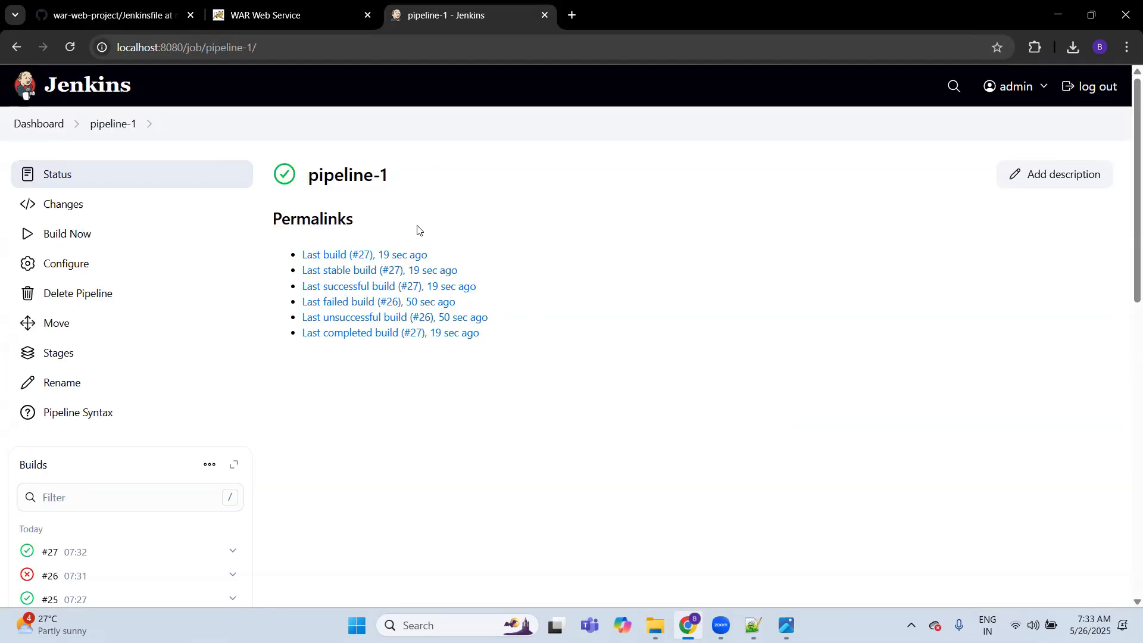
pyautogui.click(44, 124)
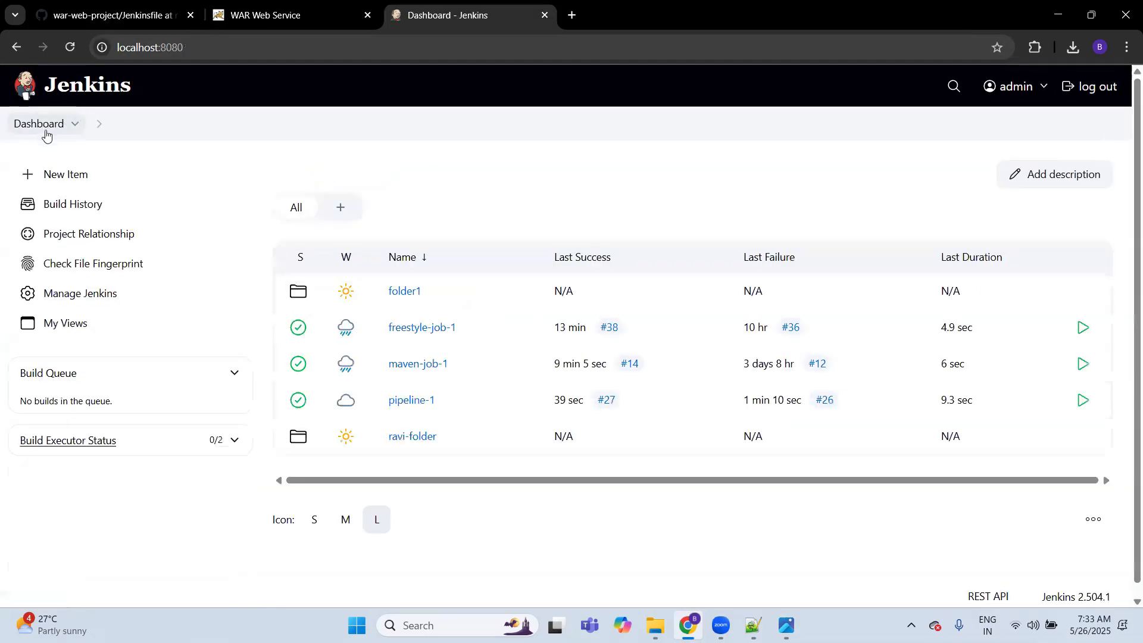
pyautogui.click(66, 175)
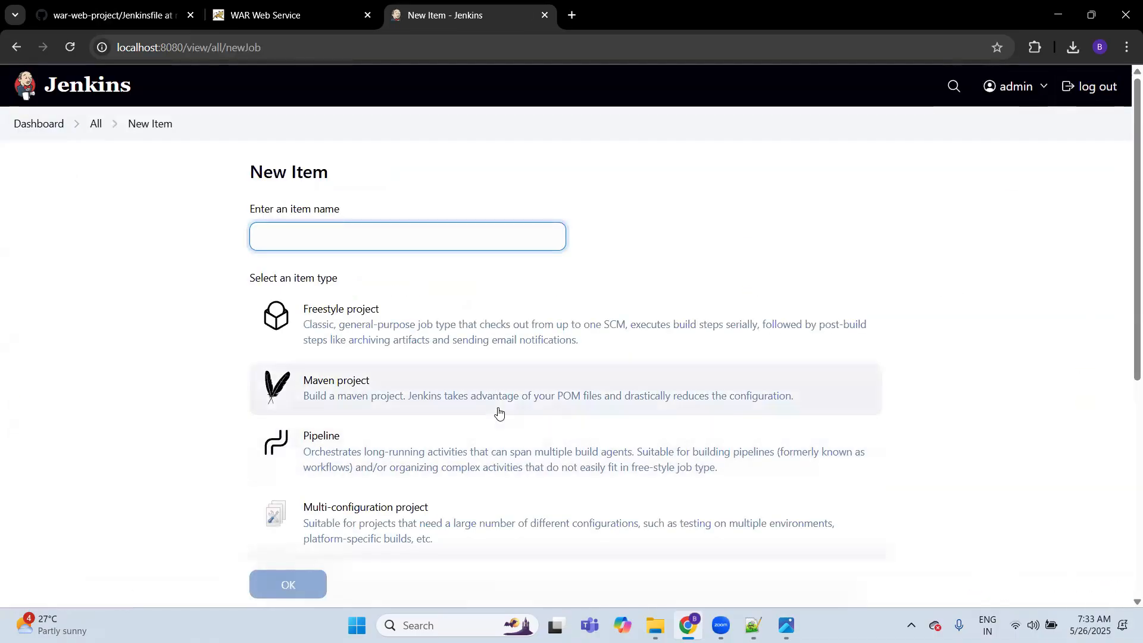
pyautogui.scroll(-3, 498, 439)
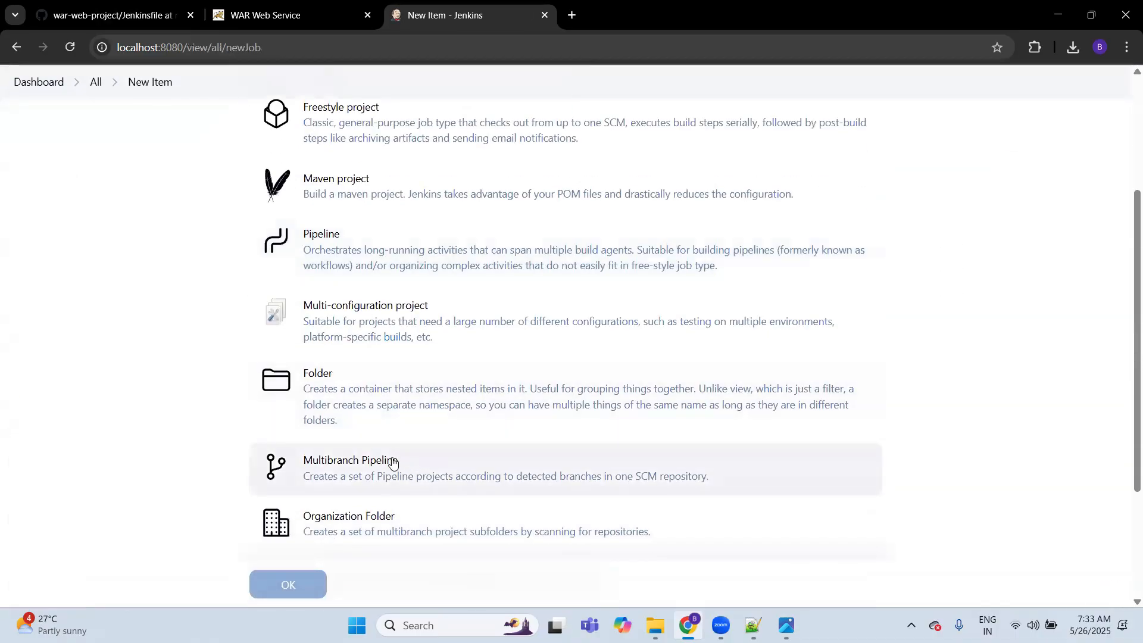
pyautogui.scroll(2, 235, 441)
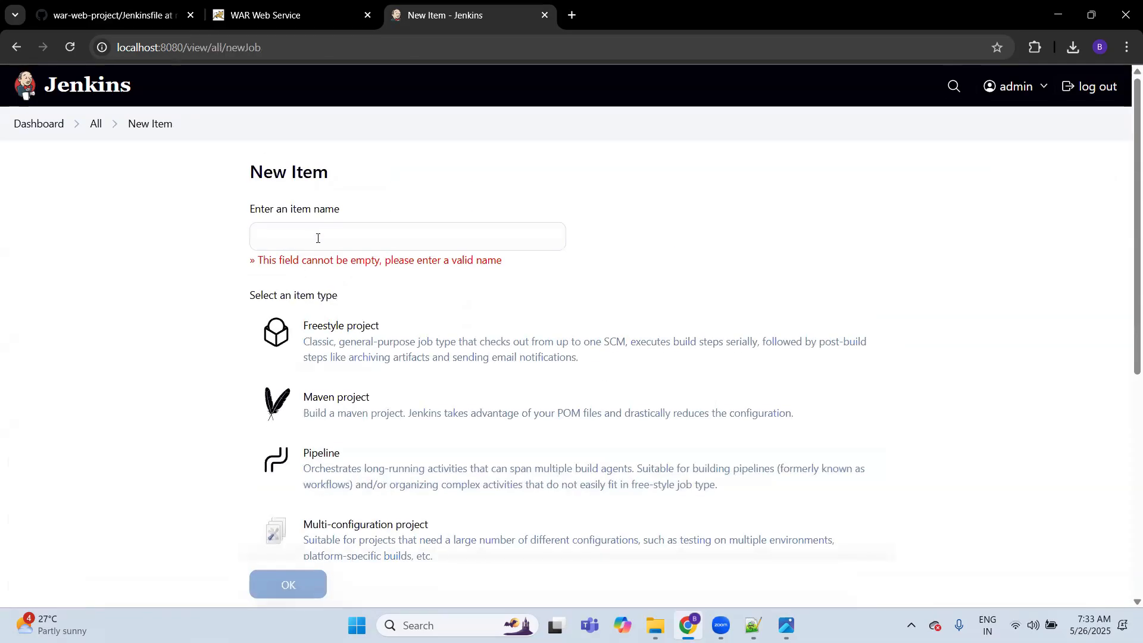
pyautogui.click(331, 234)
pyautogui.write('multibranch_pipeline')
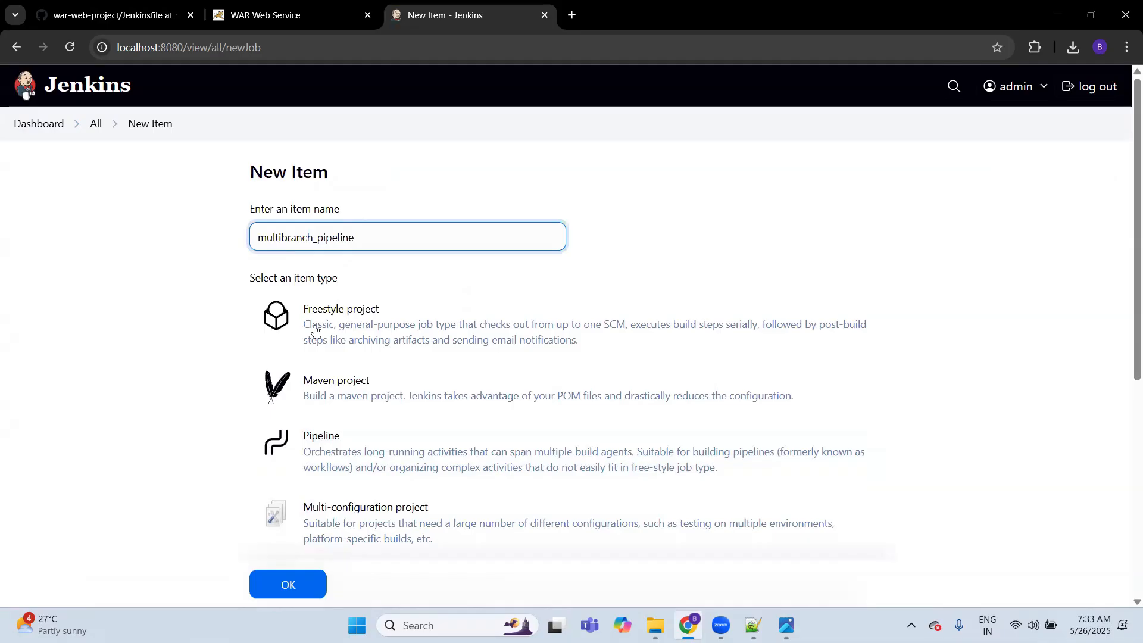
pyautogui.click(289, 584)
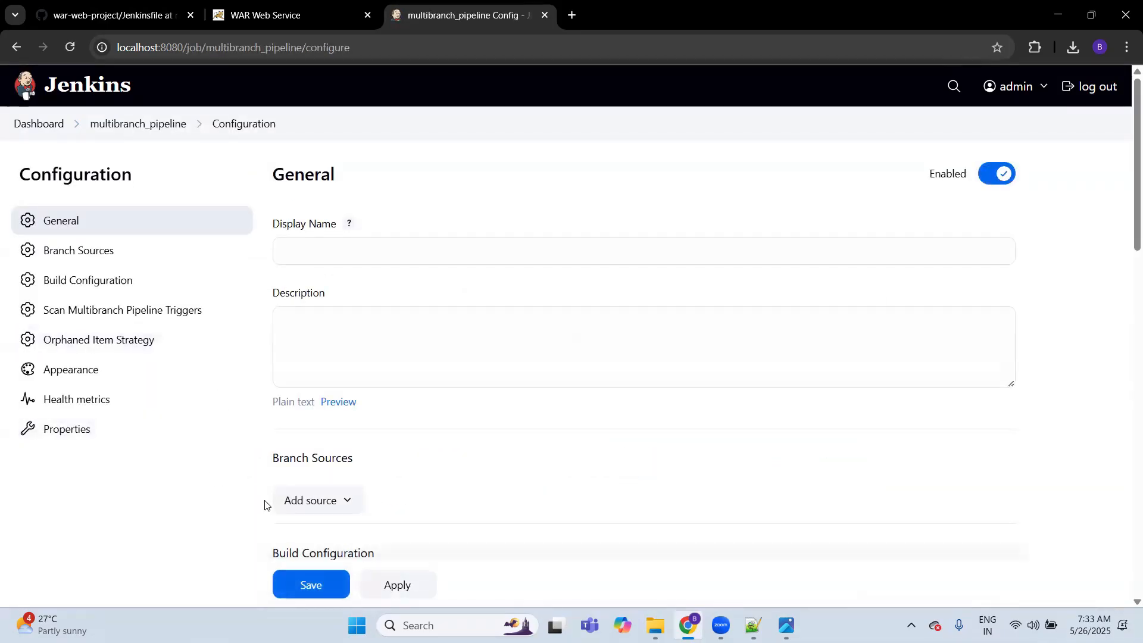
pyautogui.click(302, 586)
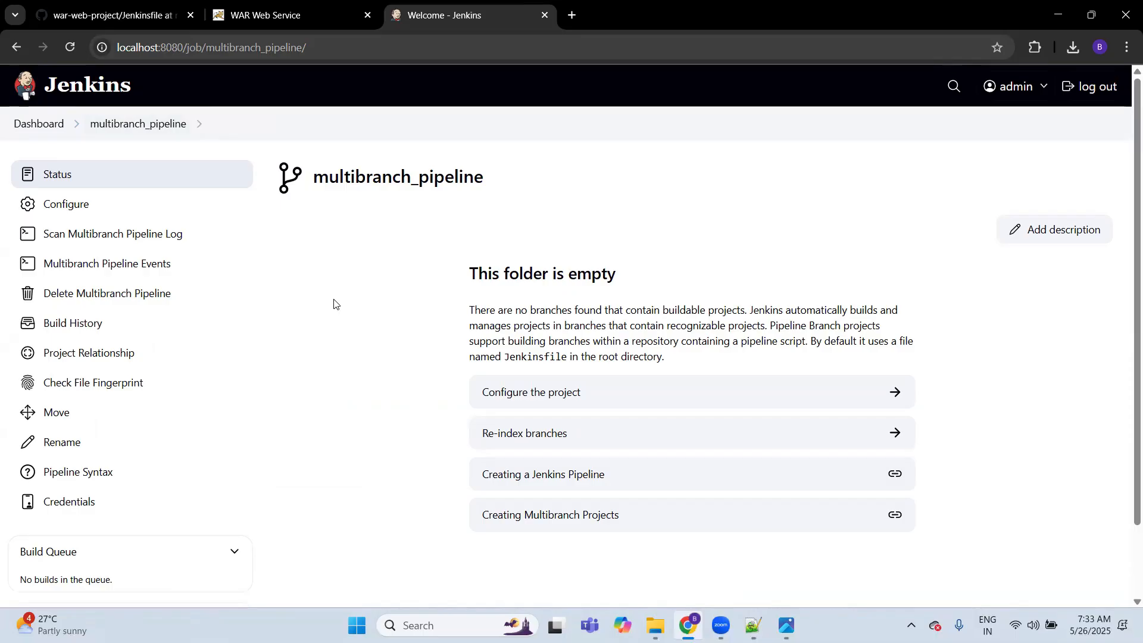
# Step: Reopen the multibranch_pipeline configuration and add a Git branch source
pyautogui.click(85, 206)
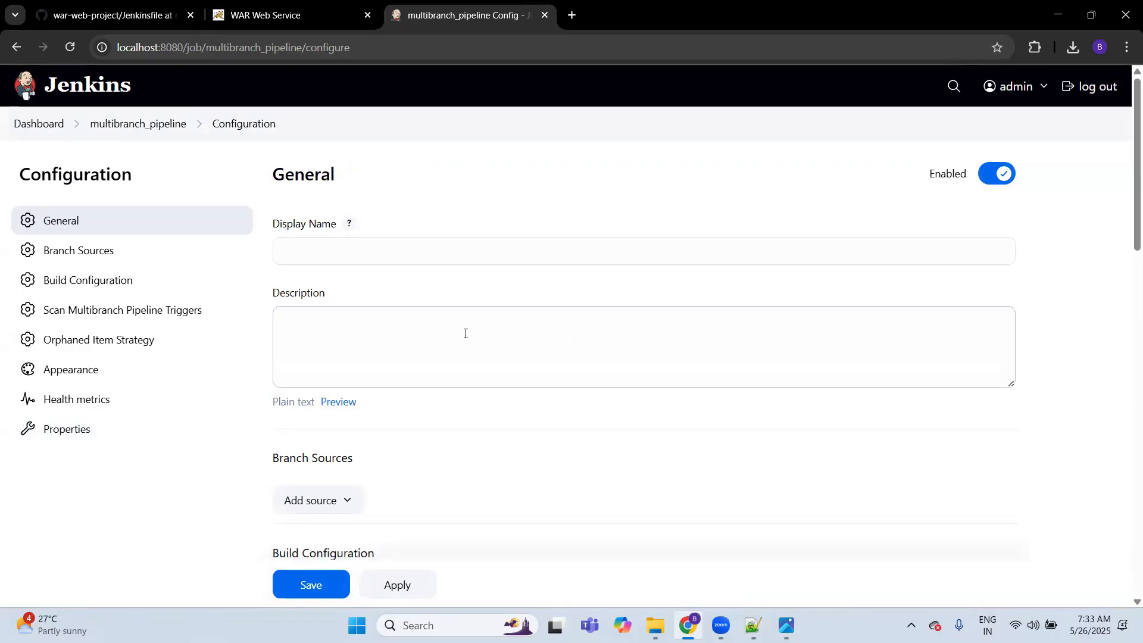
pyautogui.click(329, 501)
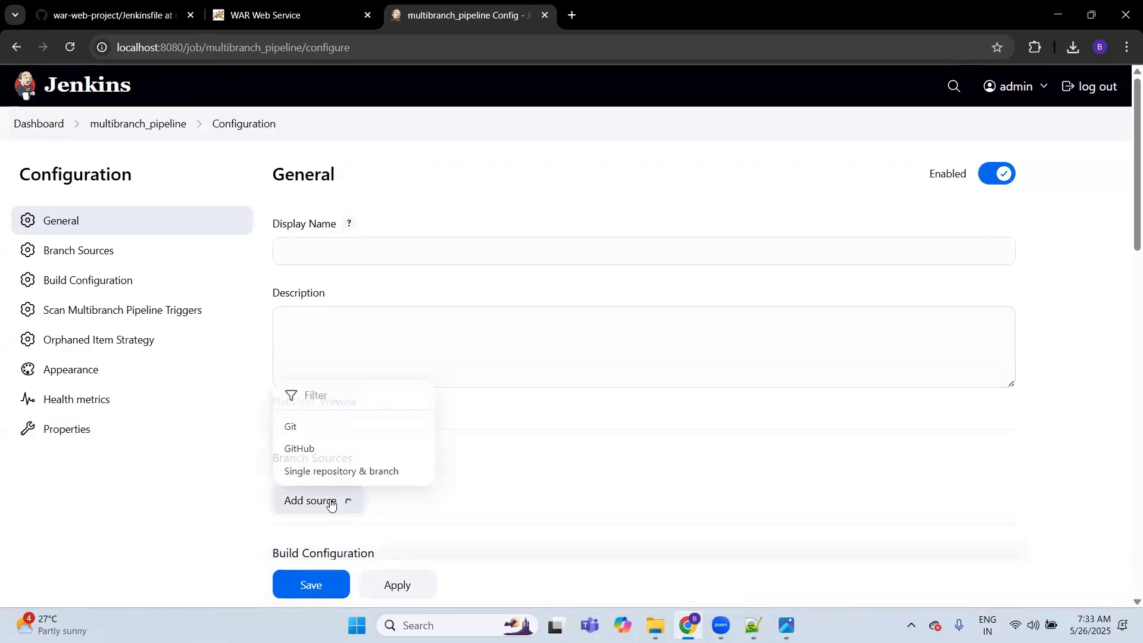
pyautogui.click(318, 427)
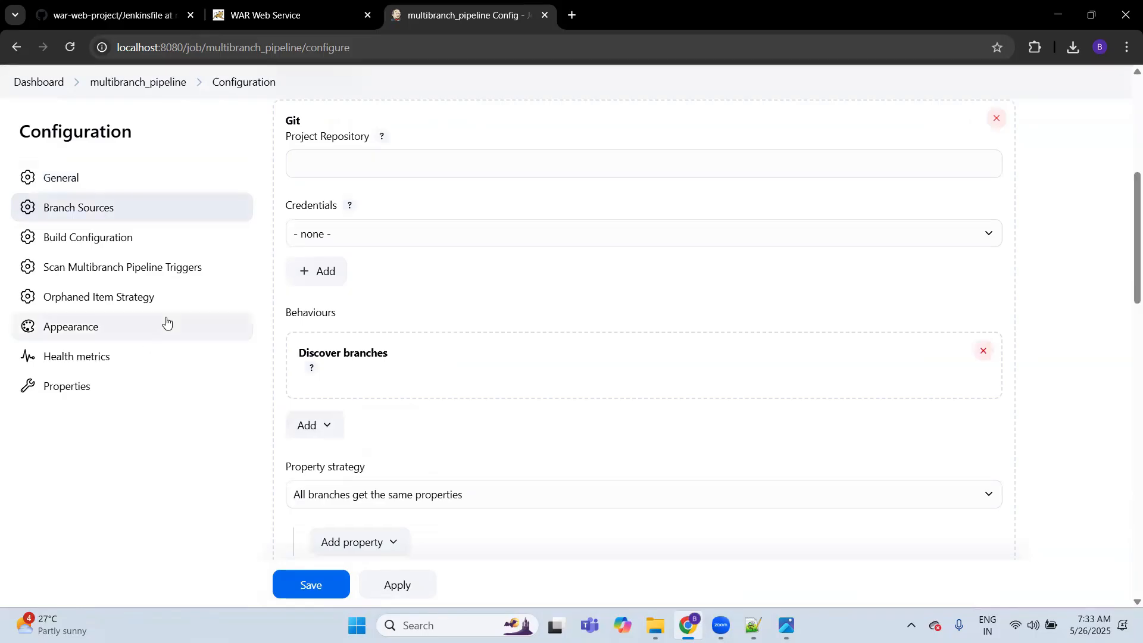
# Step: Copy the war-web-project HTTPS clone URL from GitHub into the Git source's Project Repository in Jenkins, and save the configuration
pyautogui.click(112, 24)
pyautogui.click(279, 168)
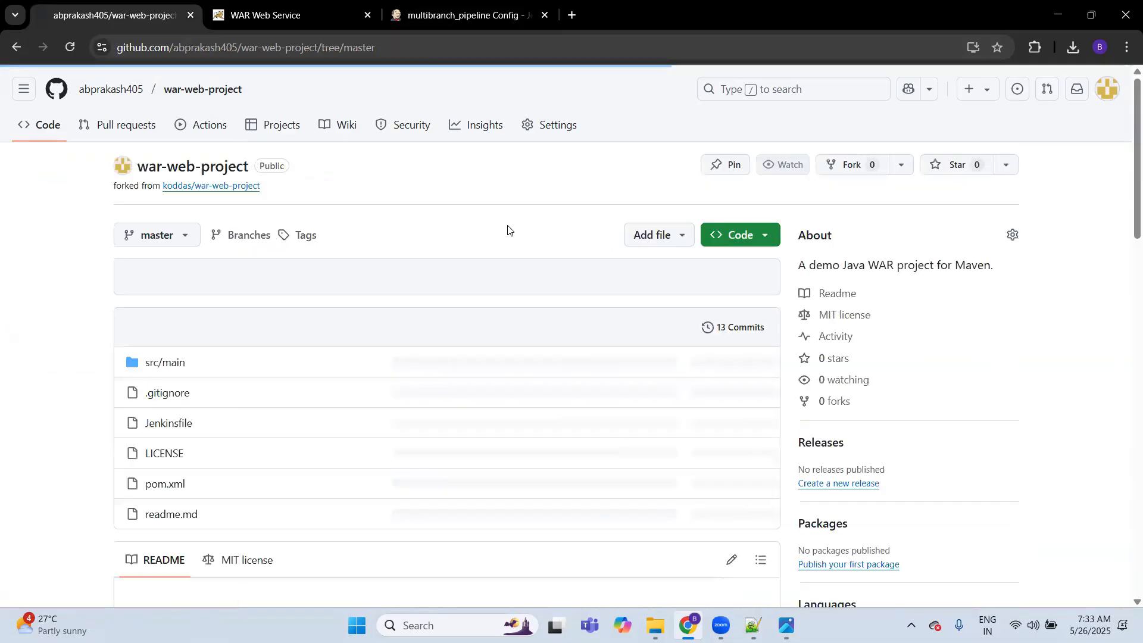
pyautogui.click(736, 233)
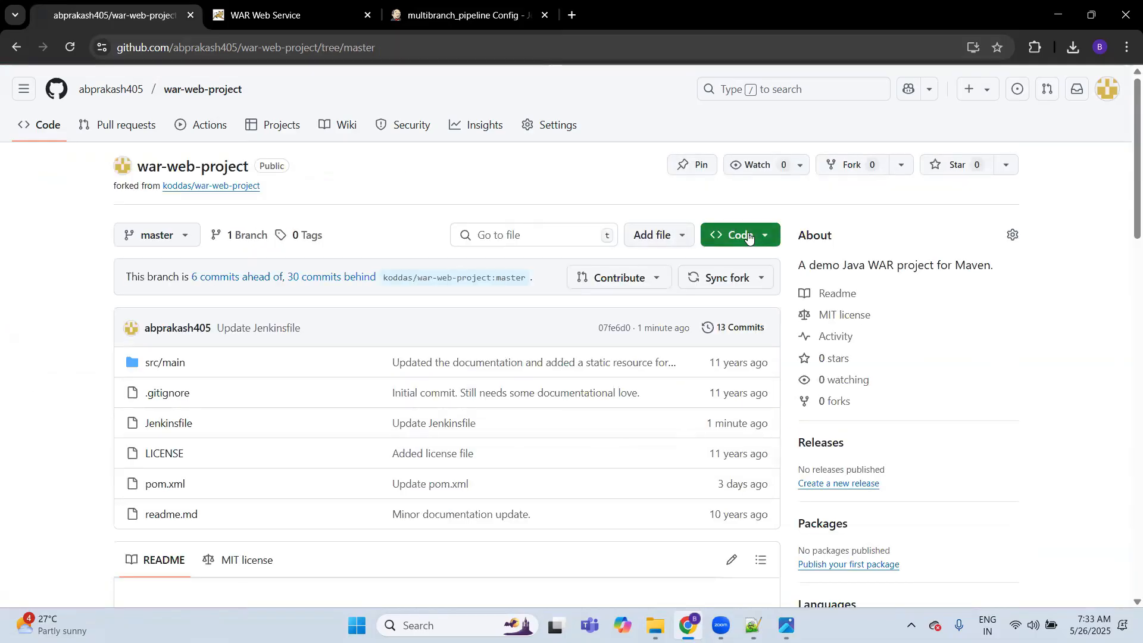
pyautogui.click(759, 364)
pyautogui.hotkey('ctrl', 'Tab')
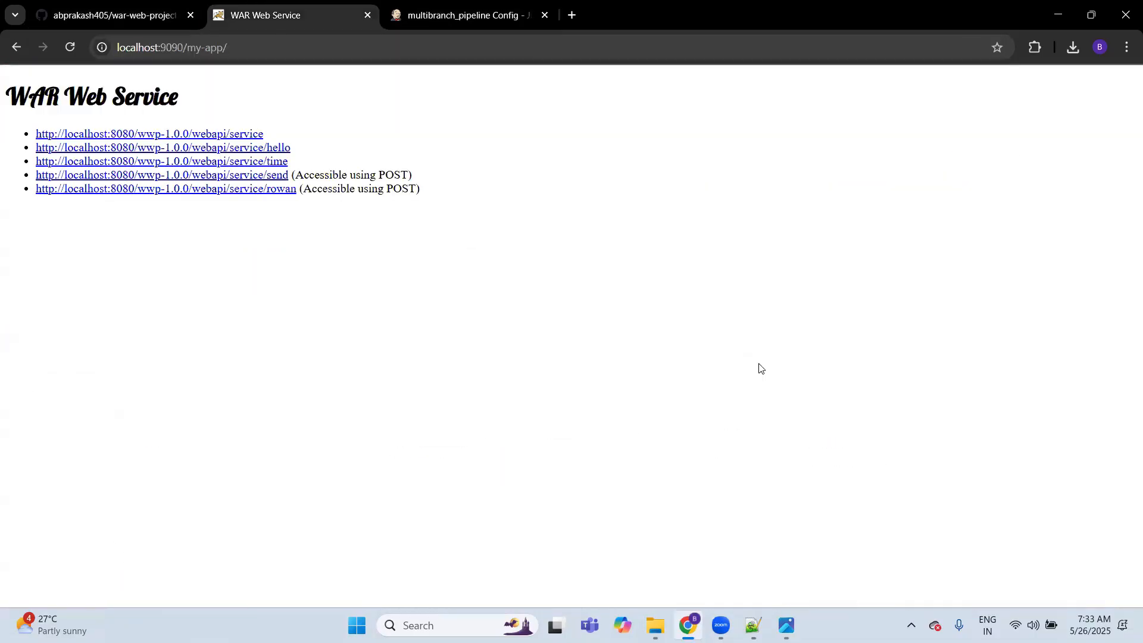
pyautogui.hotkey('ctrl', 'Tab')
pyautogui.click(432, 164)
pyautogui.hotkey('ctrl', 'v')
pyautogui.click(205, 465)
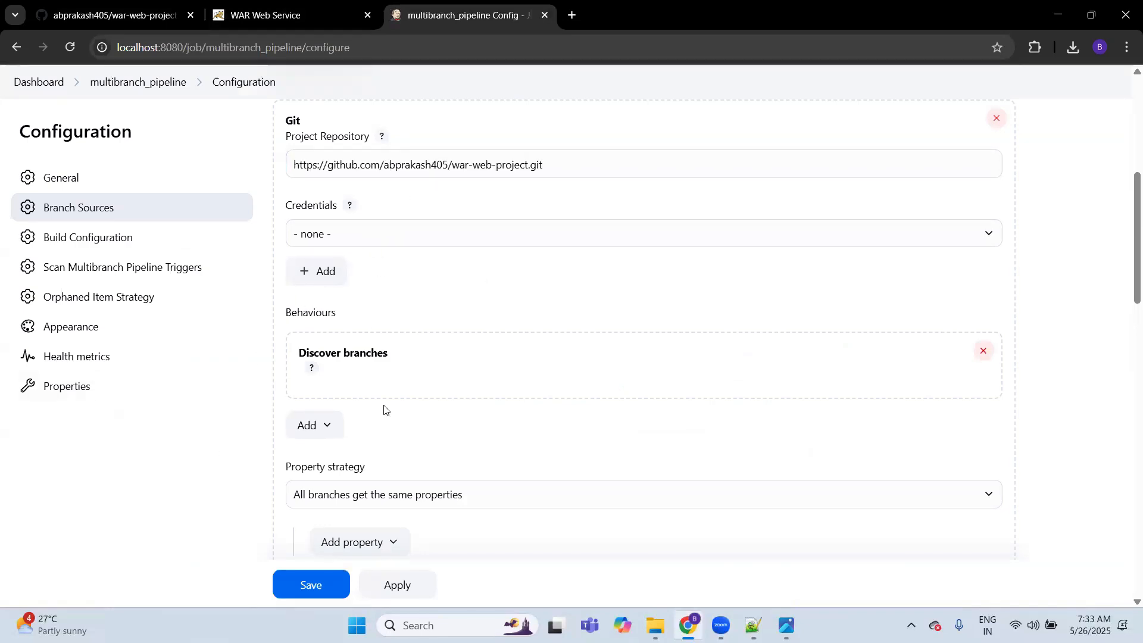
pyautogui.scroll(-4, 384, 410)
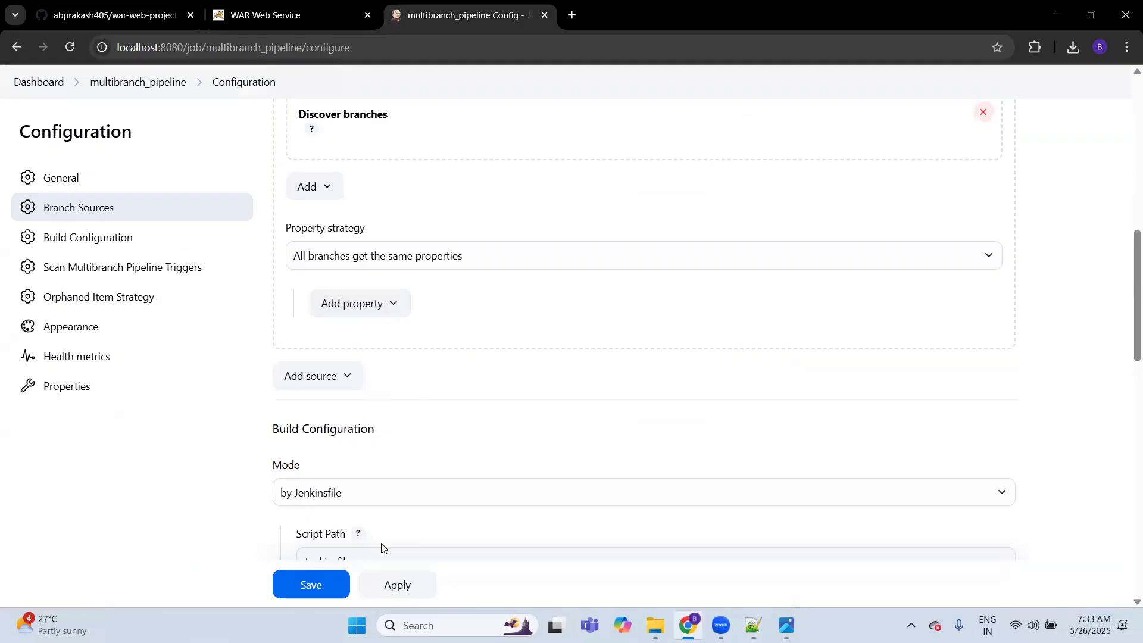
pyautogui.click(318, 584)
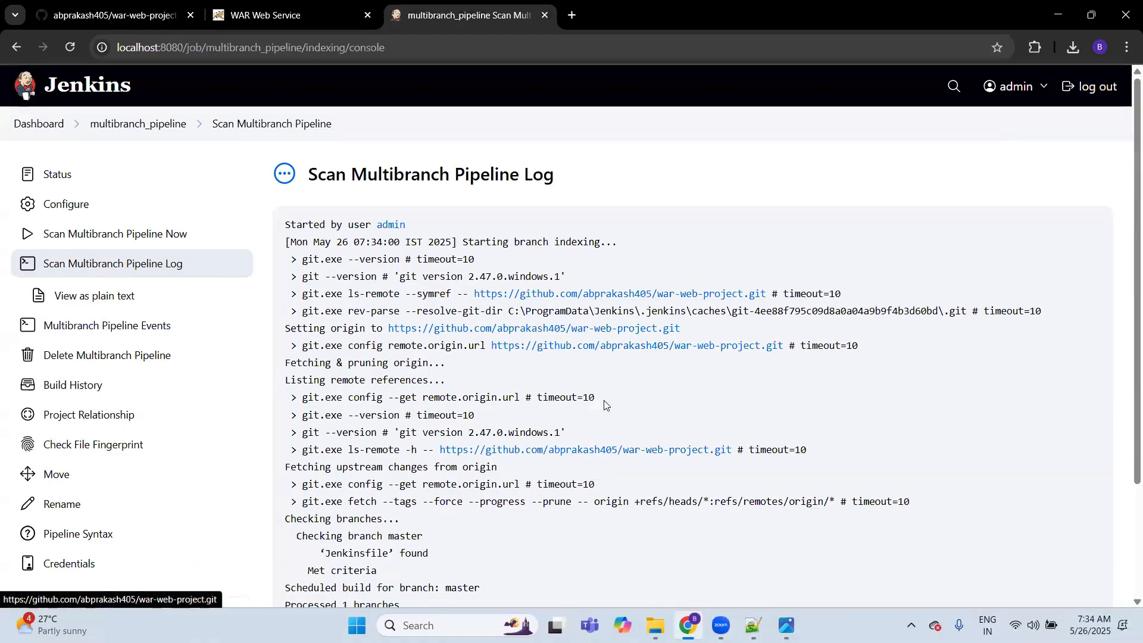
# Step: Examine the Scan Multibranch Pipeline log for the Jenkinsfile check on the master branch and the final indexing lines
pyautogui.doubleClick(349, 553)
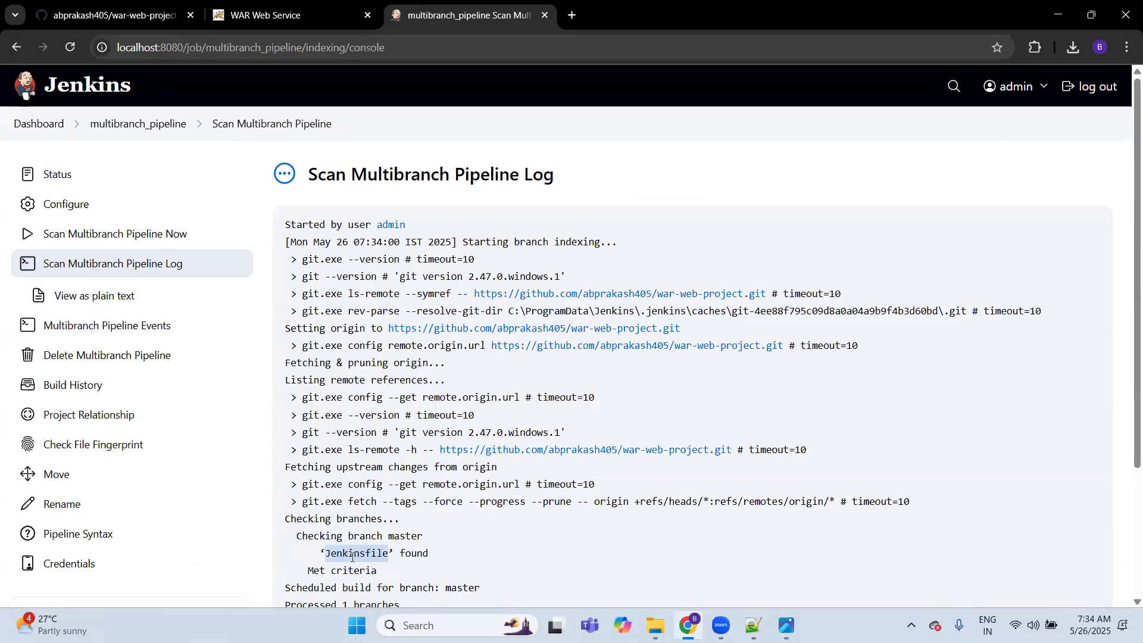
pyautogui.scroll(-3, 352, 558)
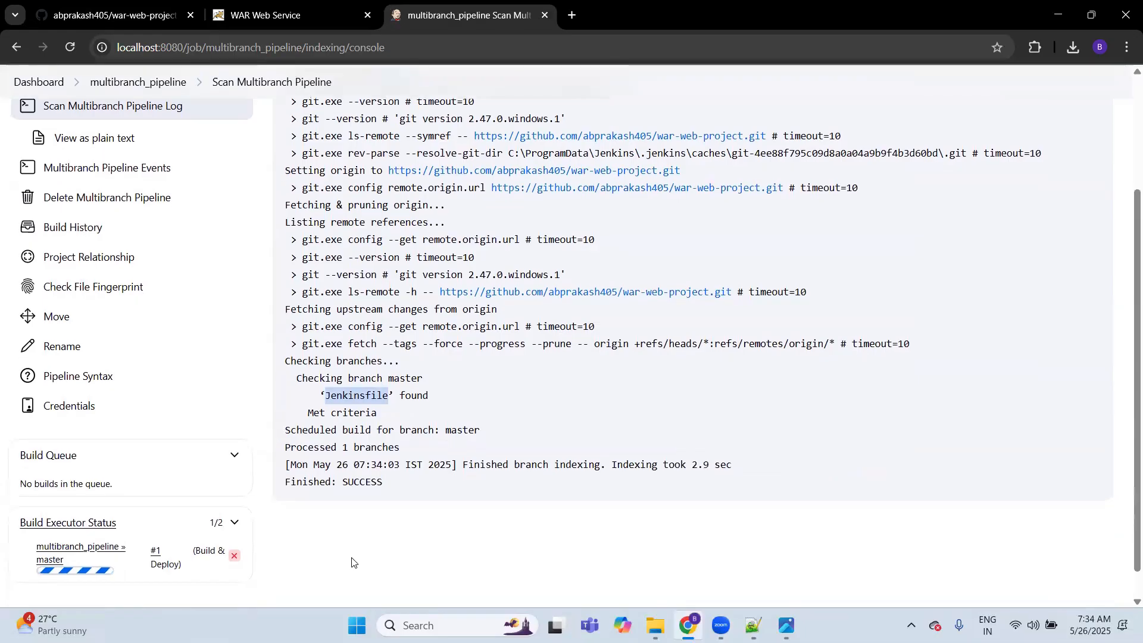
pyautogui.scroll(3, 378, 467)
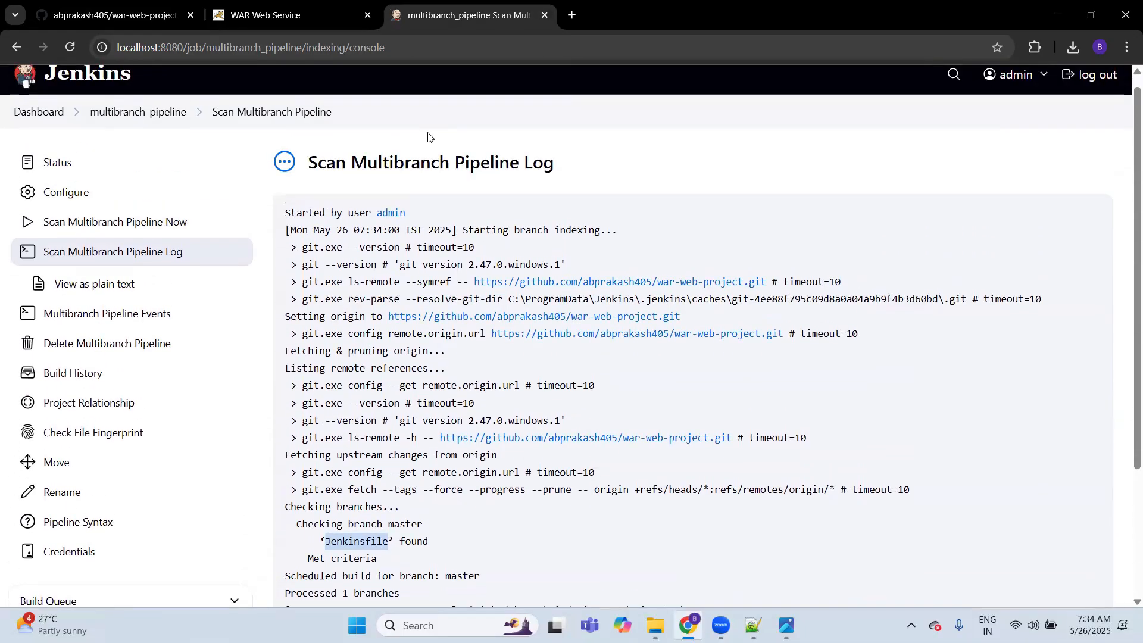
# Step: Open the console output of the master branch's build #1, examine the checkout and Maven packaging lines, and return to the multibranch_pipeline page
pyautogui.click(139, 113)
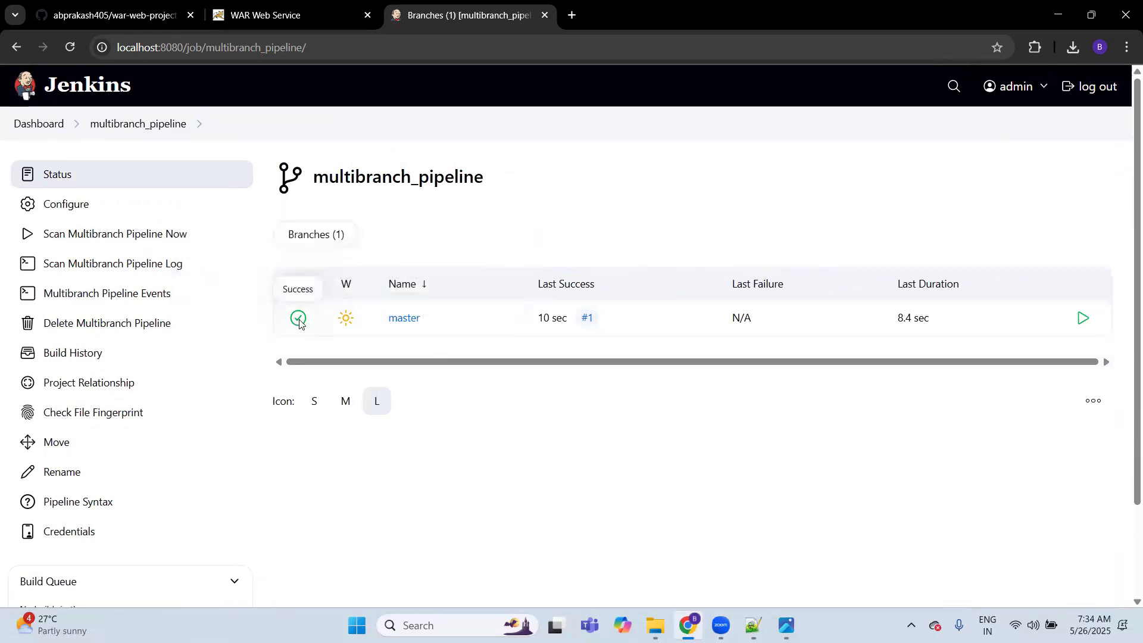
pyautogui.click(400, 320)
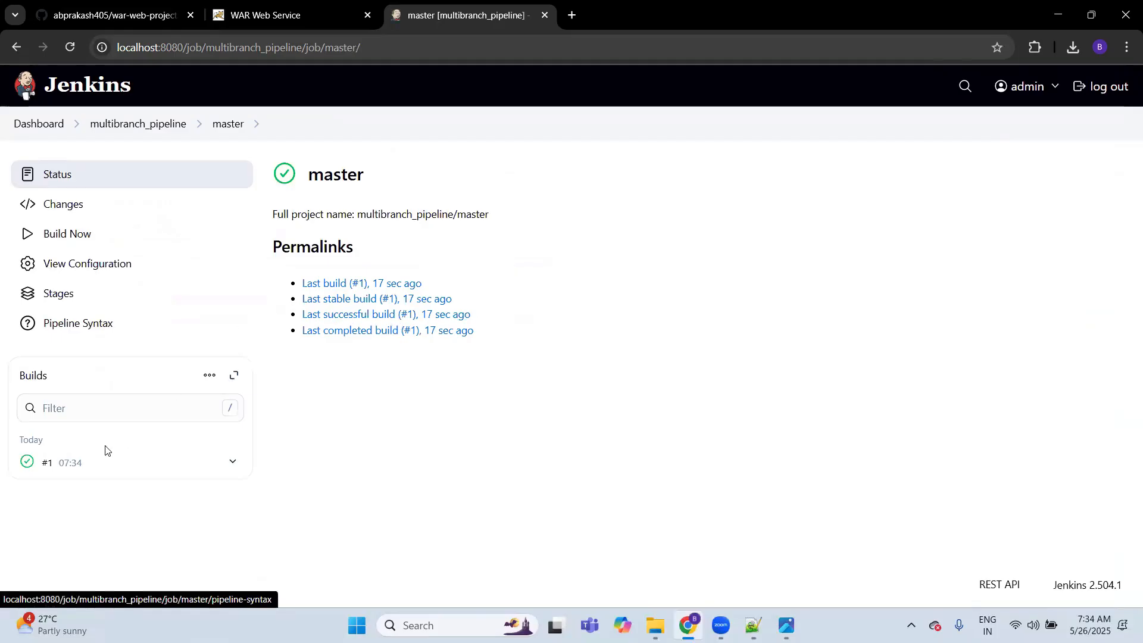
pyautogui.click(70, 465)
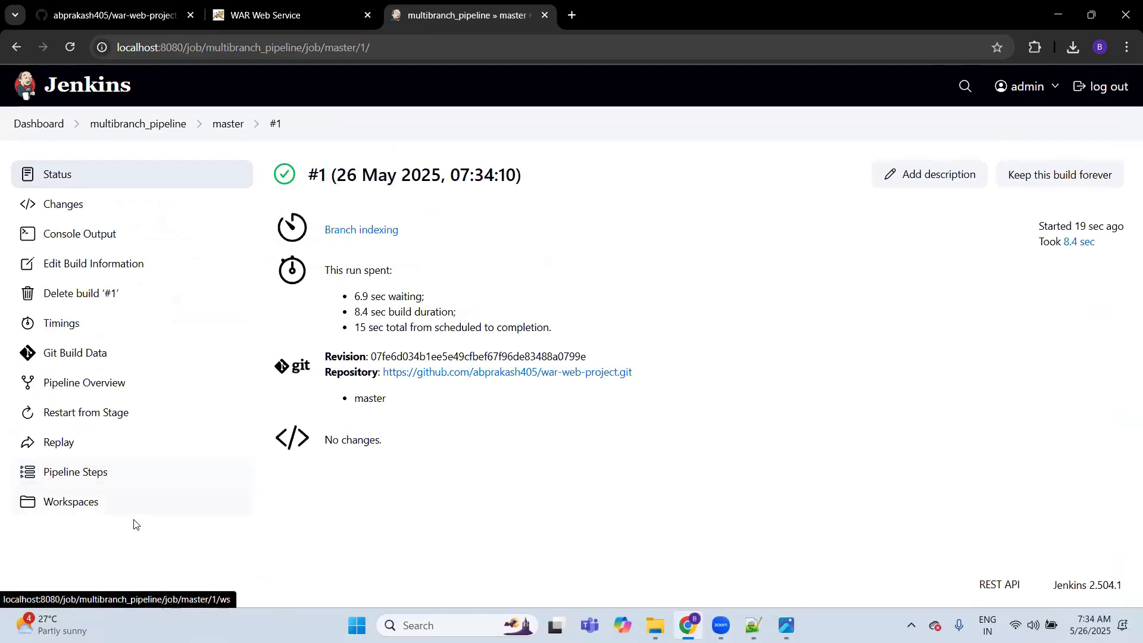
pyautogui.click(94, 234)
pyautogui.scroll(-4, 434, 379)
pyautogui.scroll(-14, 434, 379)
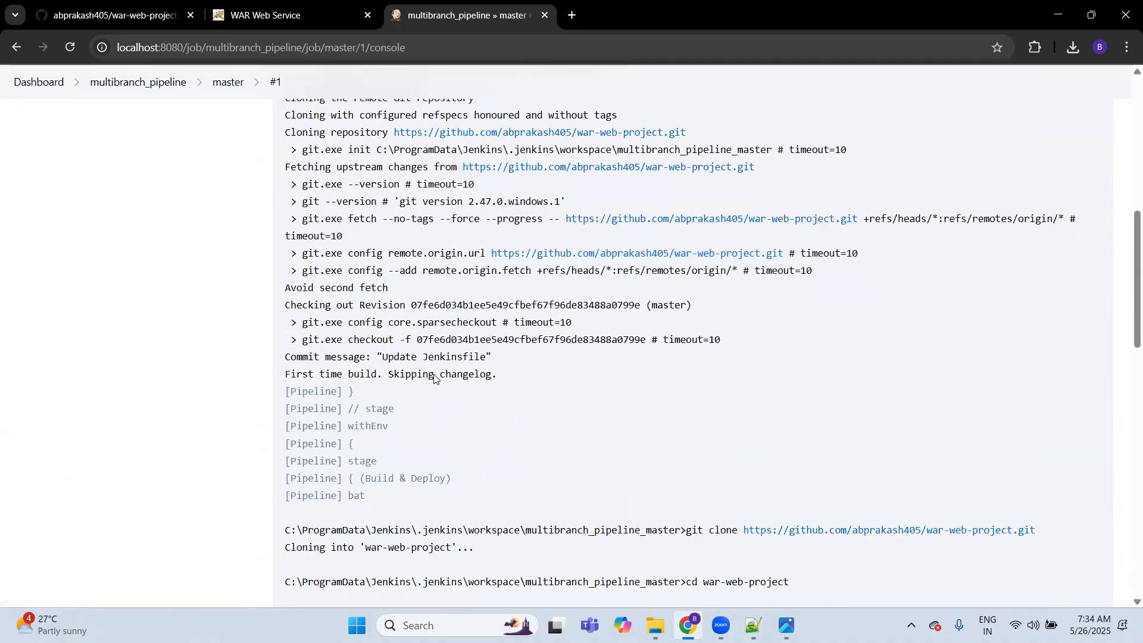
pyautogui.scroll(-4, 435, 374)
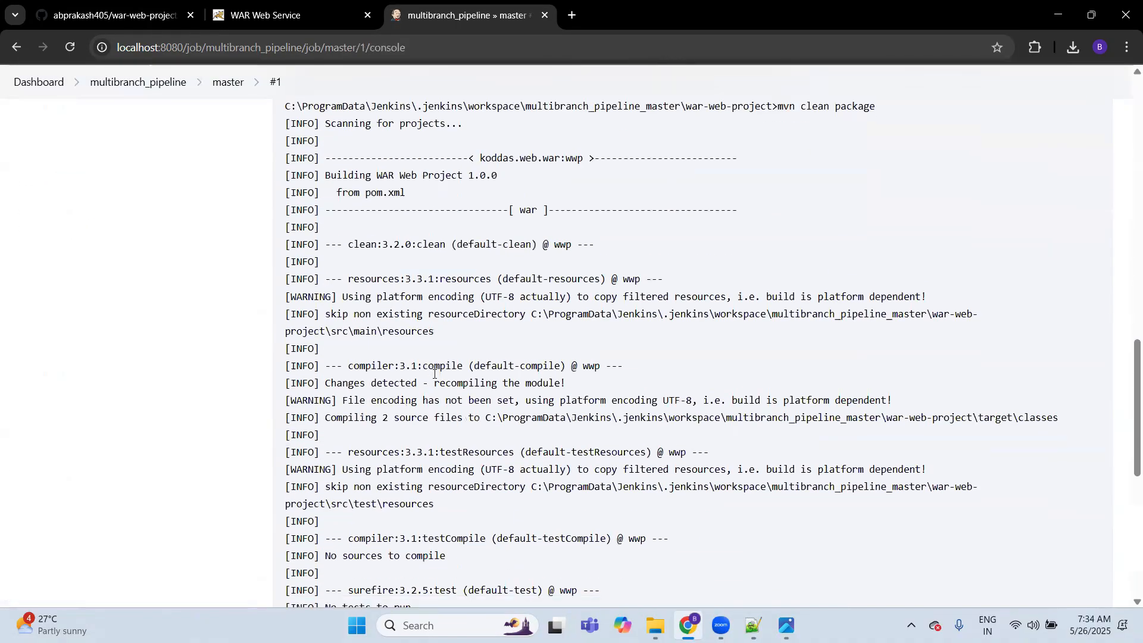
pyautogui.scroll(8, 434, 374)
pyautogui.scroll(15, 434, 374)
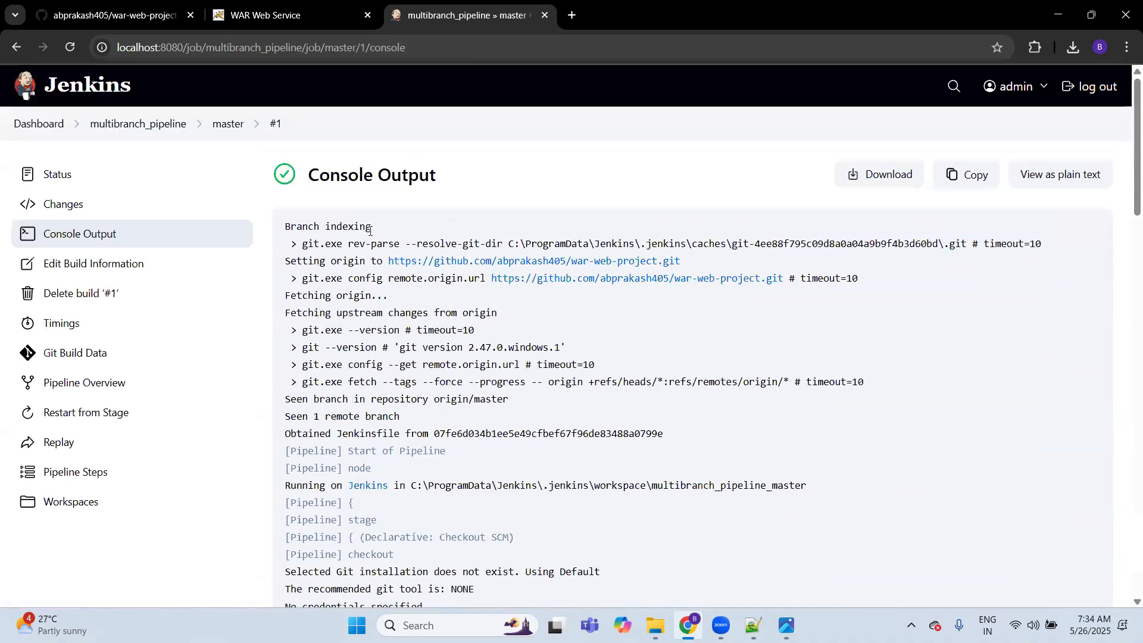
pyautogui.click(140, 122)
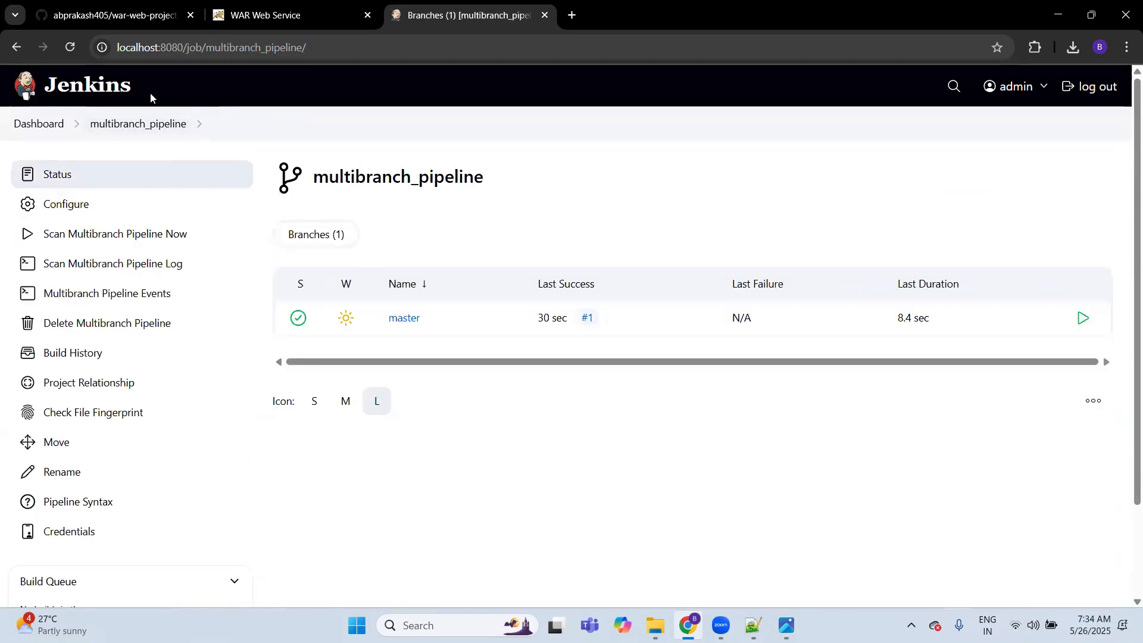
# Step: Switch to GitHub and create a branch named feature/dev1 from master in war-web-project
pyautogui.click(128, 17)
pyautogui.click(72, 287)
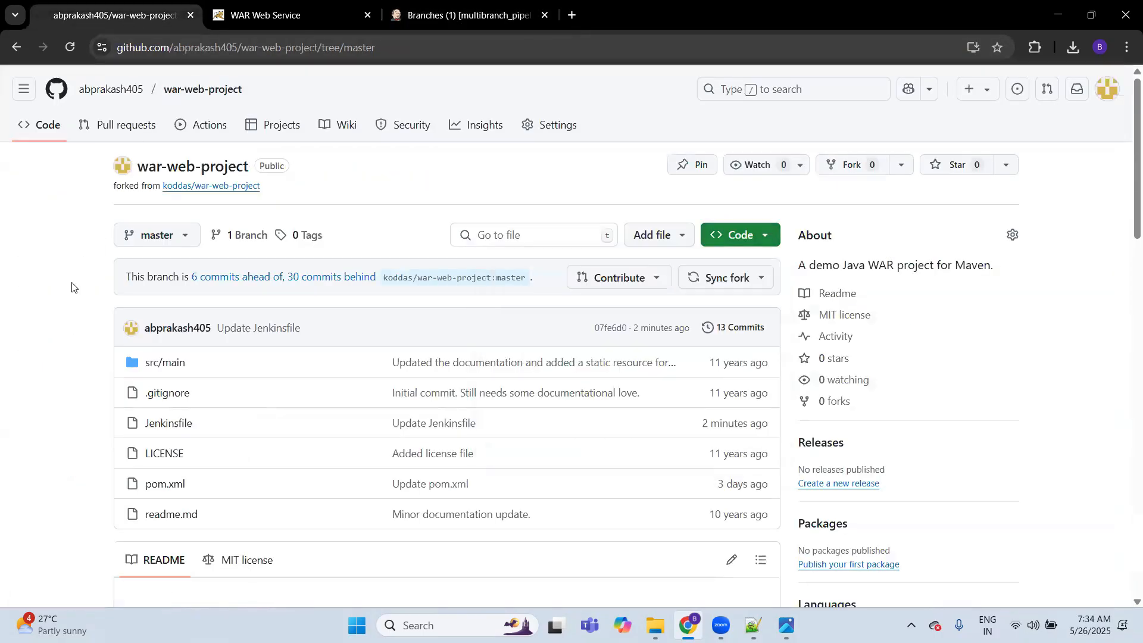
pyautogui.click(158, 236)
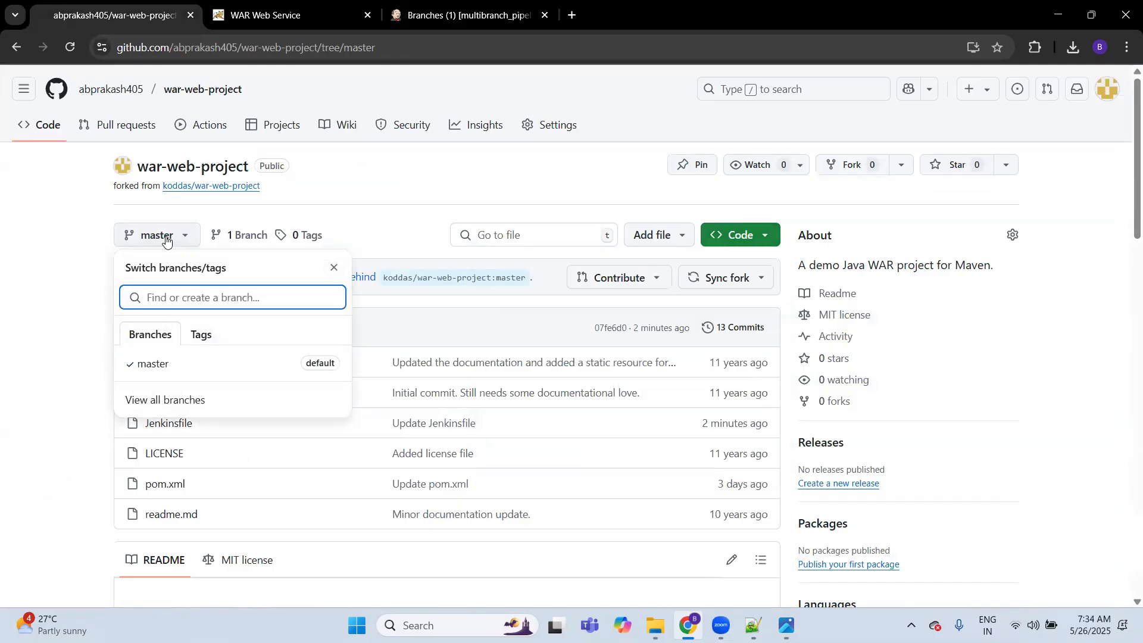
pyautogui.write('feature/')
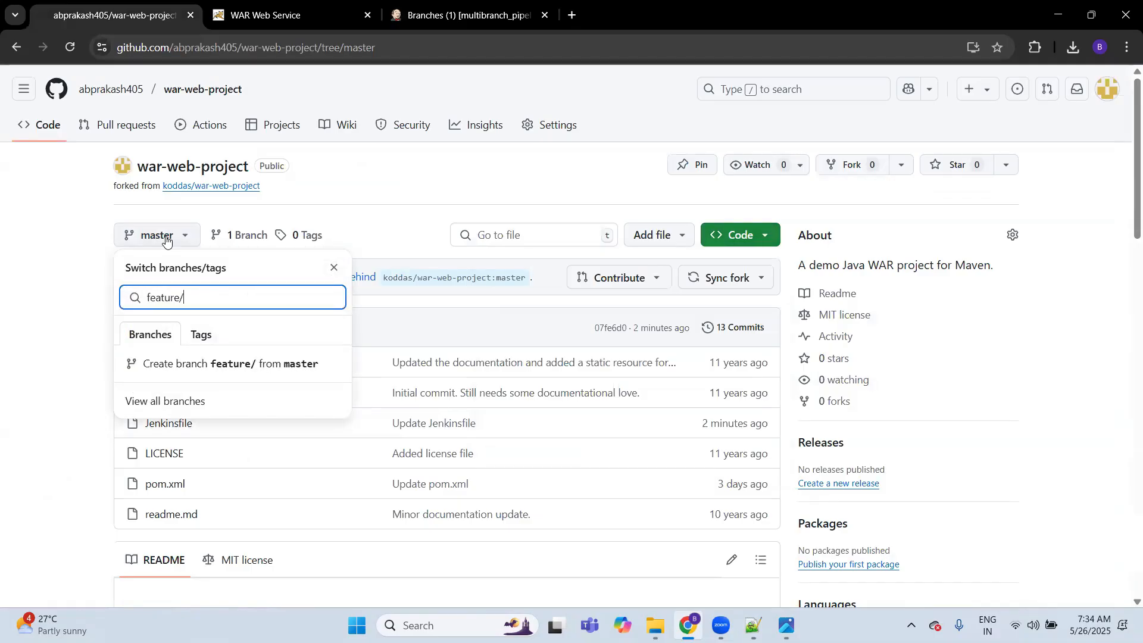
pyautogui.write('dev')
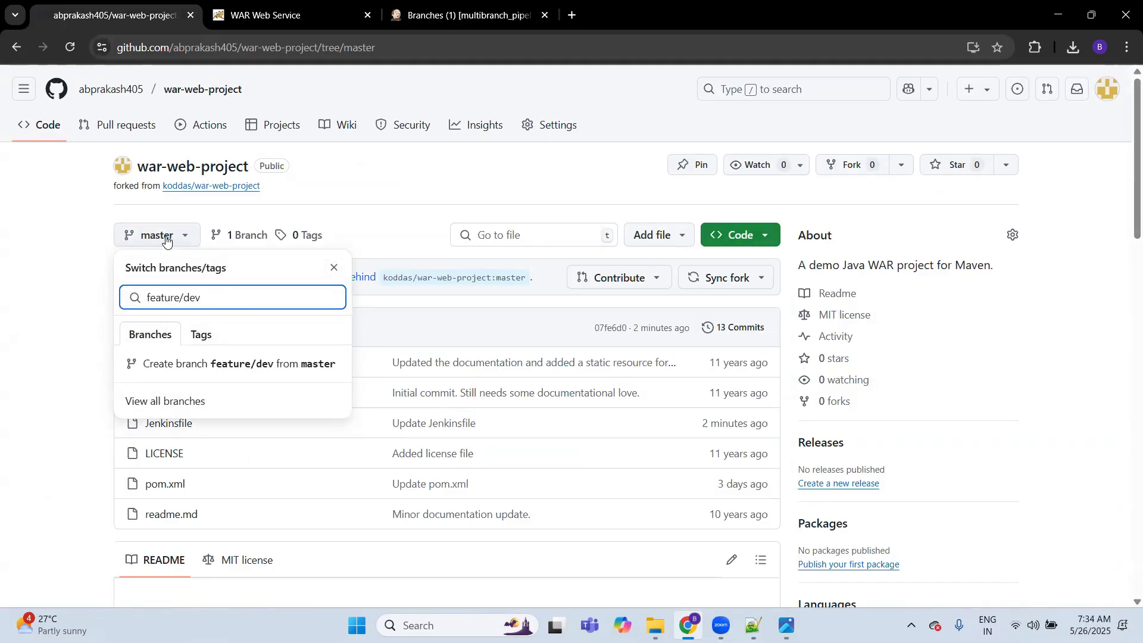
pyautogui.write('1')
pyautogui.click(207, 385)
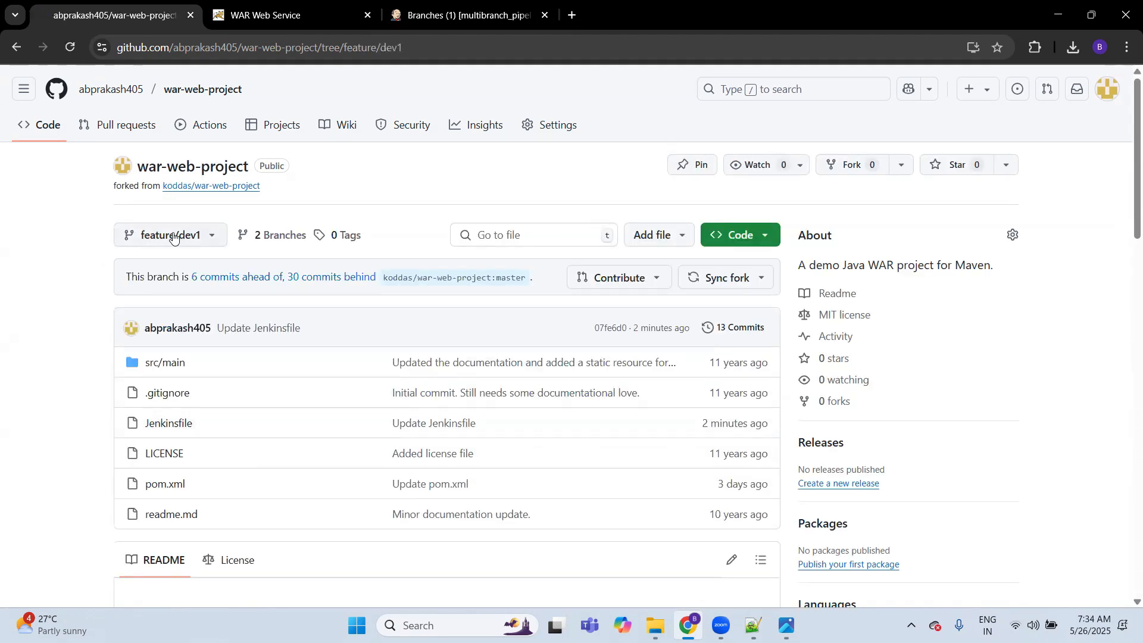
# Step: Add the line echo " script completed" after the copy command in the feature/dev1 Jenkinsfile, and commit it directly to that branch
pyautogui.click(171, 422)
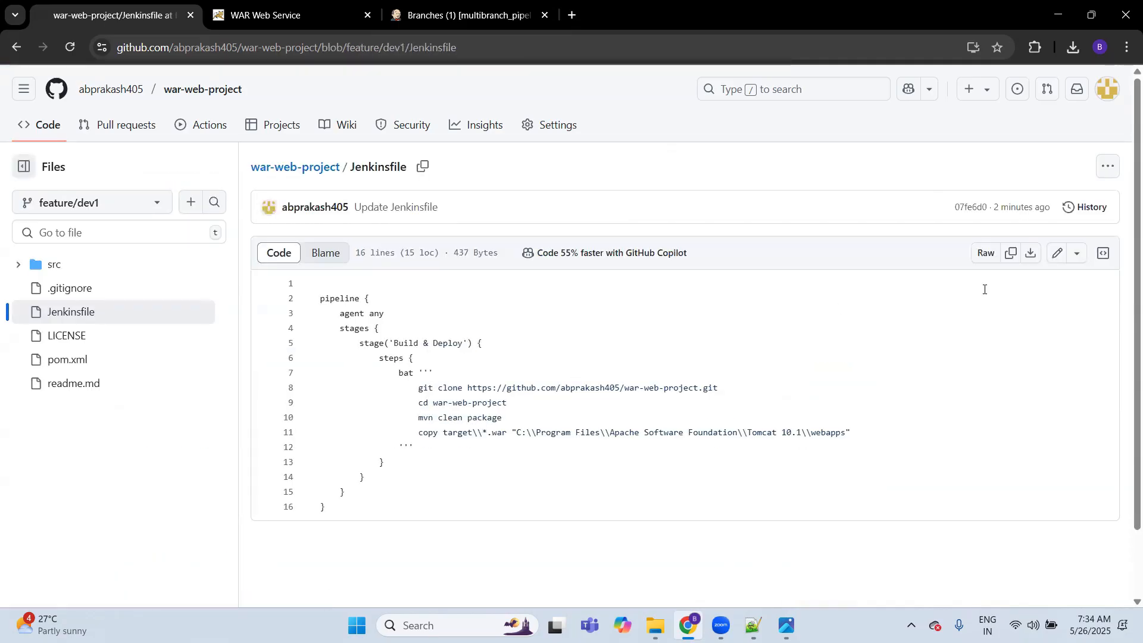
pyautogui.click(1057, 253)
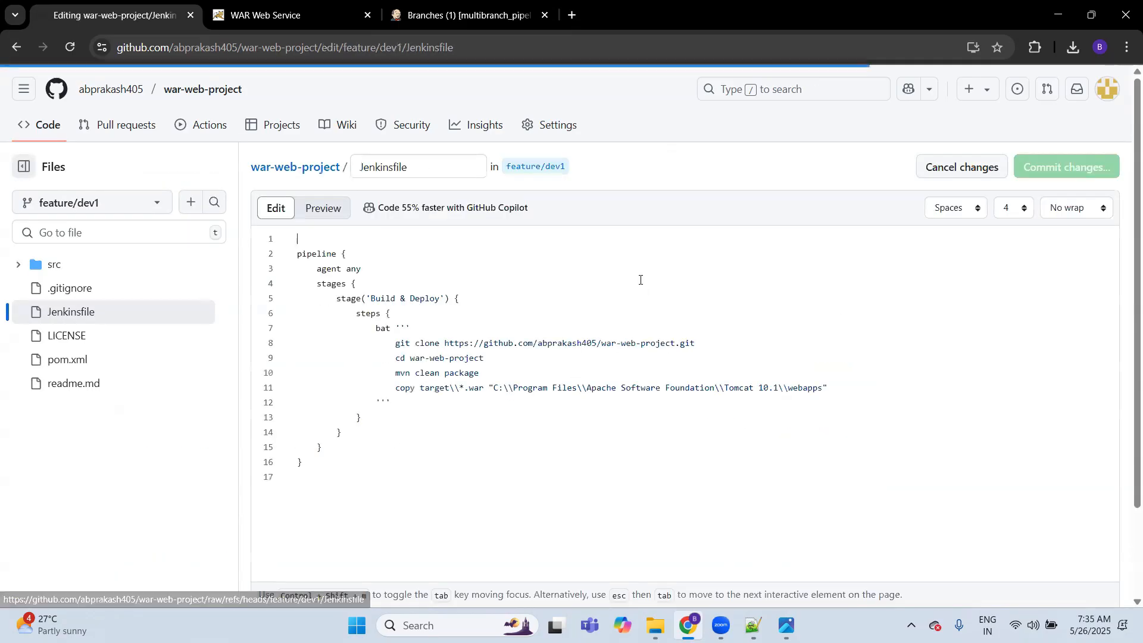
pyautogui.click(840, 388)
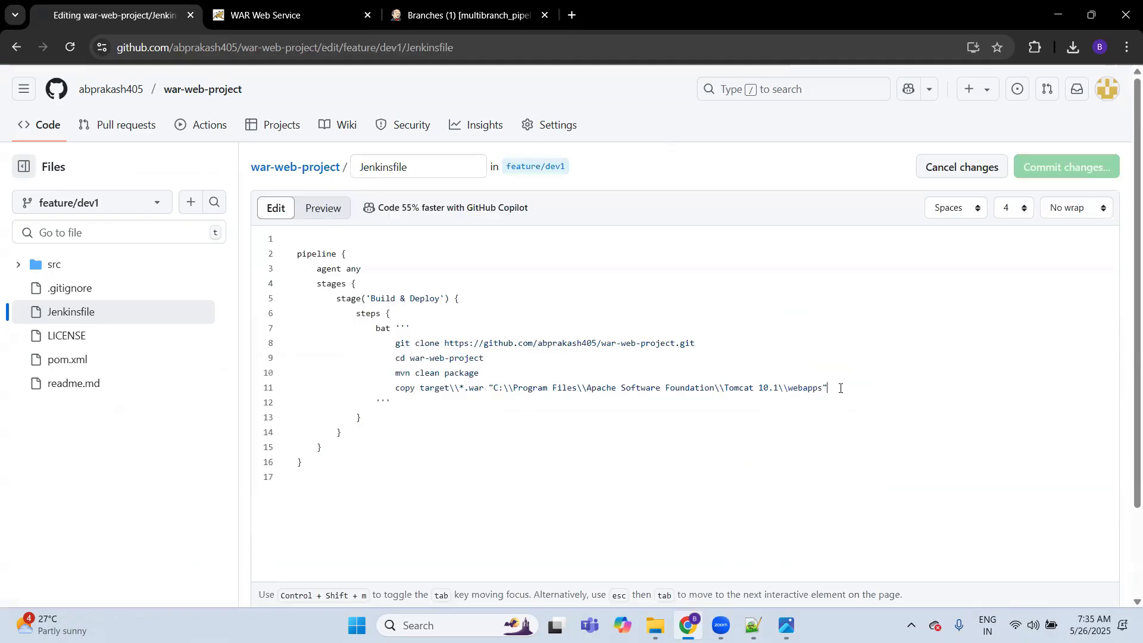
pyautogui.press('Return')
pyautogui.write('echo " script completed"')
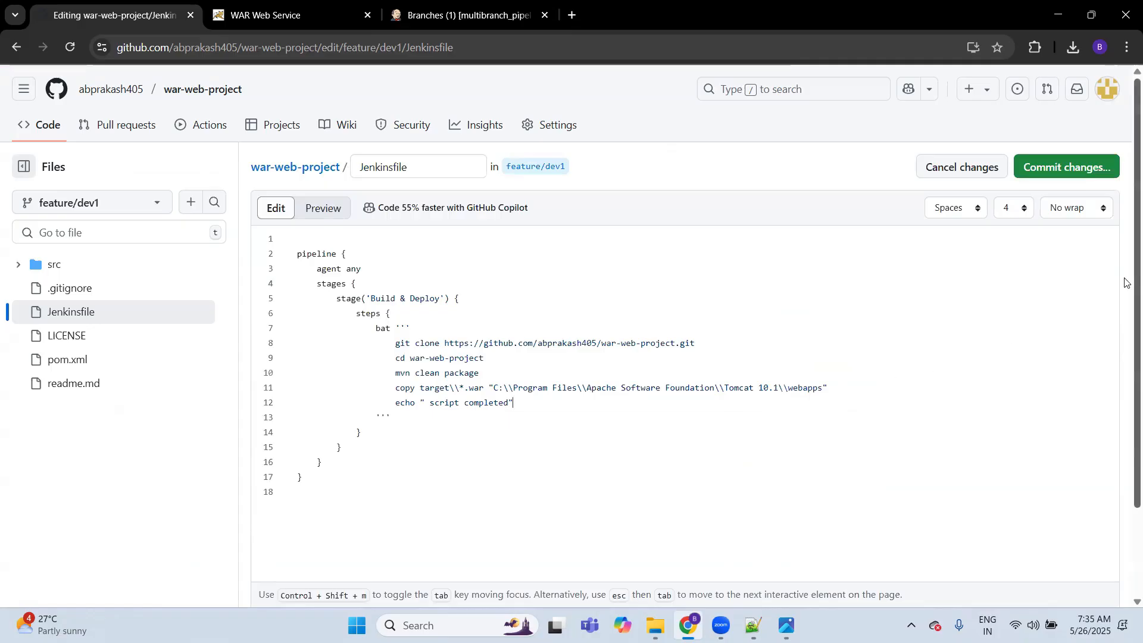
pyautogui.click(1068, 172)
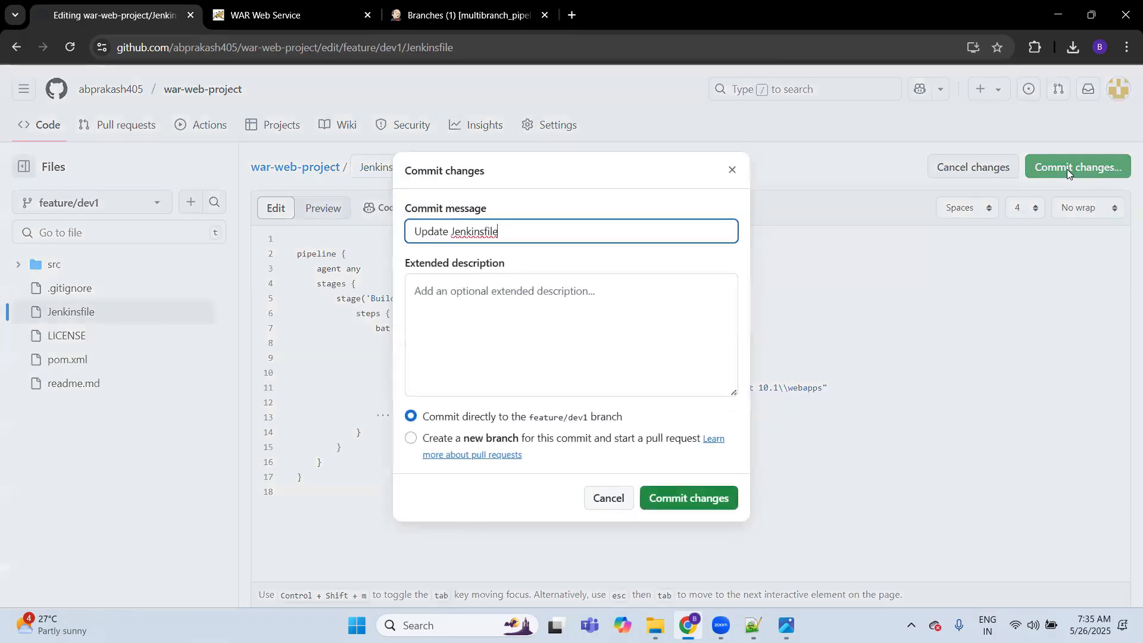
pyautogui.click(691, 499)
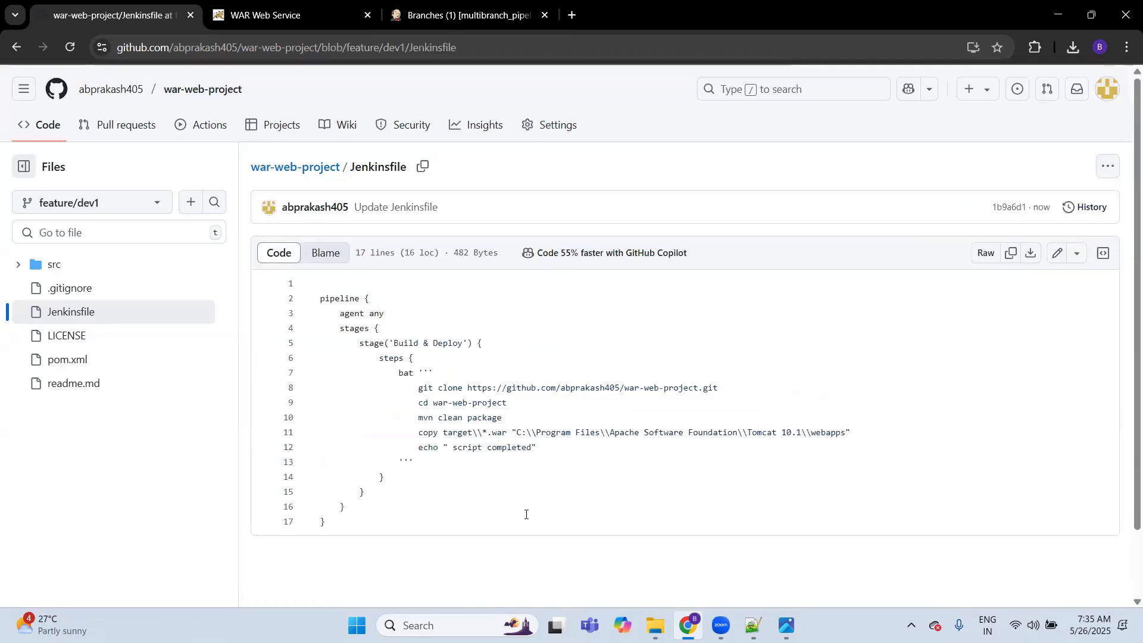
# Step: Switch to Jenkins, scan multibranch_pipeline for branches, and watch the build queue and executor status for the feature/dev1 build
pyautogui.hotkey('ctrl', 'Tab')
pyautogui.hotkey('ctrl', 'Tab')
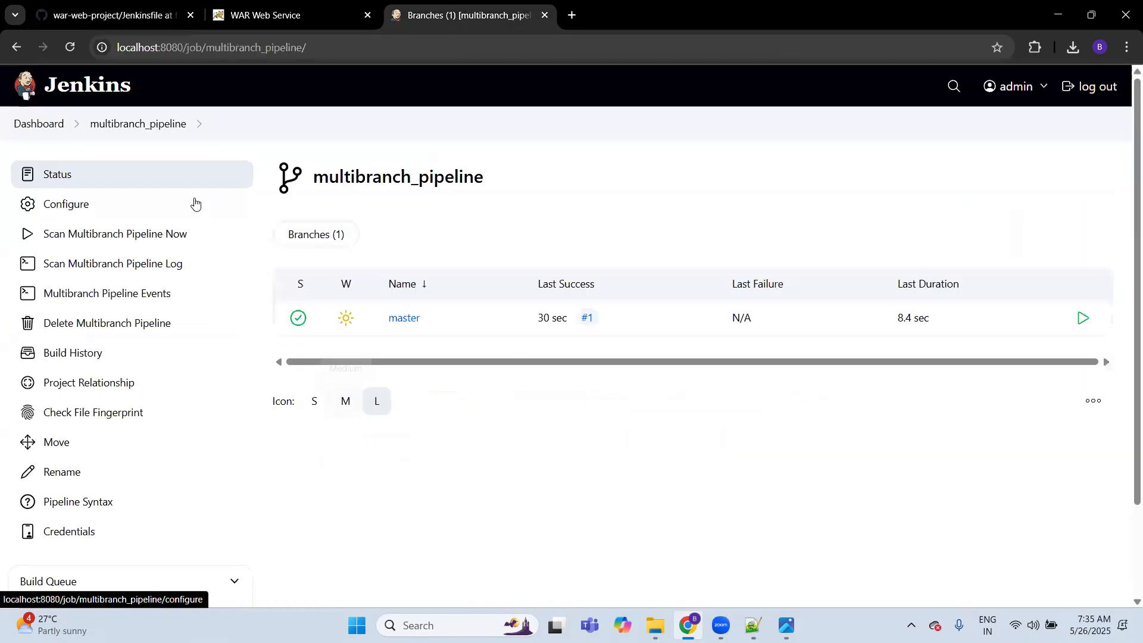
pyautogui.click(99, 238)
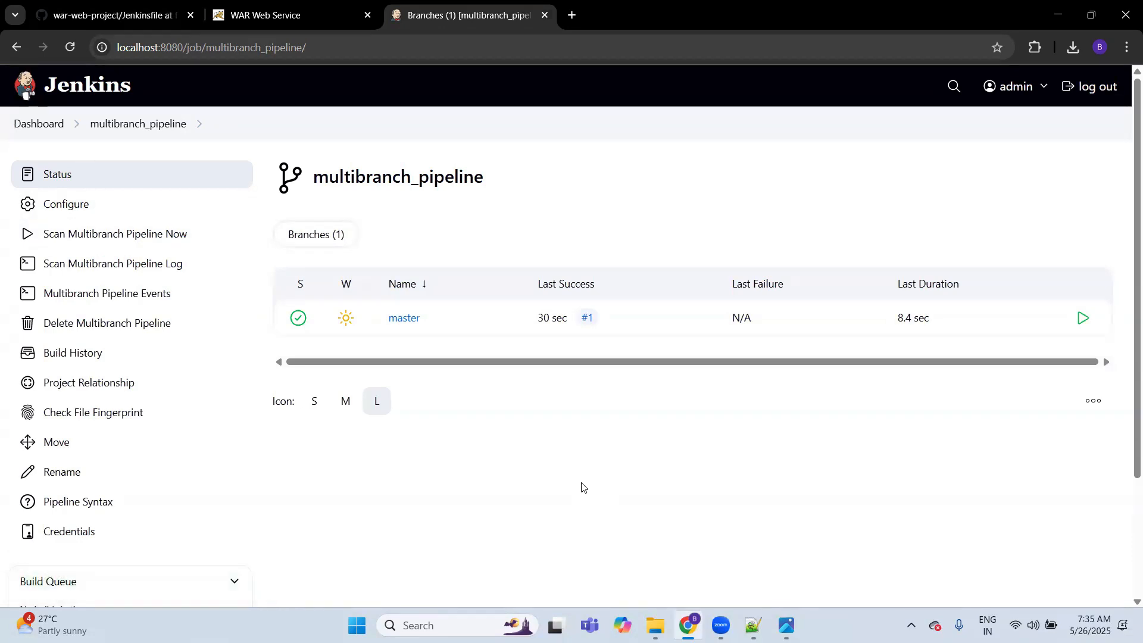
pyautogui.scroll(-2, 582, 487)
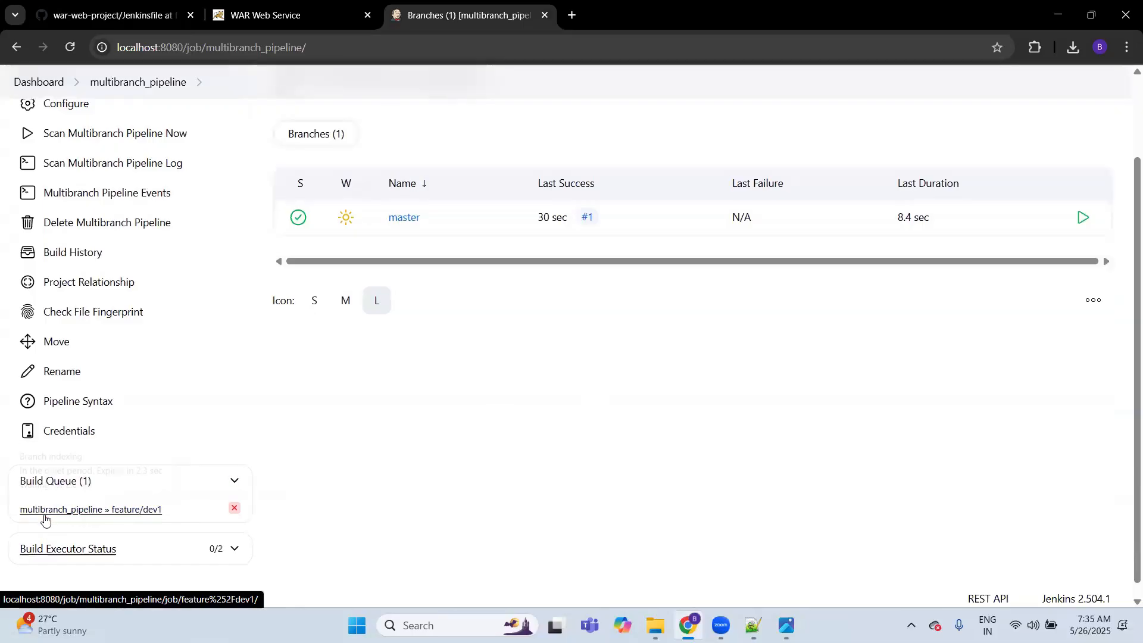
pyautogui.scroll(-1, 256, 450)
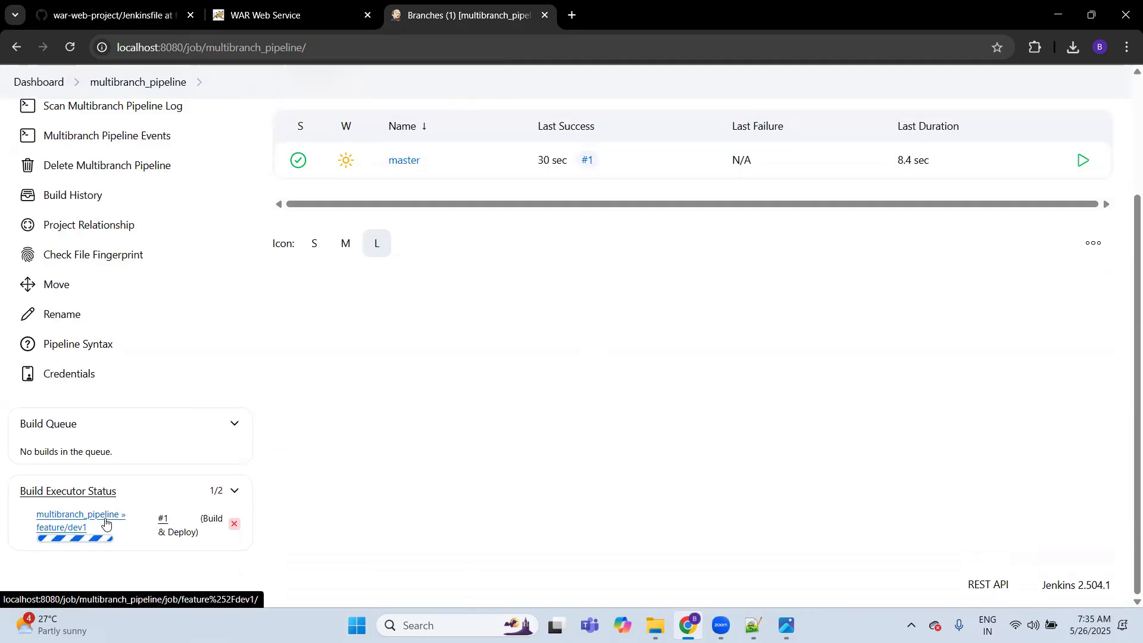
# Step: Open the feature/dev1 job to check its first build, and return through the dashboard to multibranch_pipeline's branch list
pyautogui.click(105, 523)
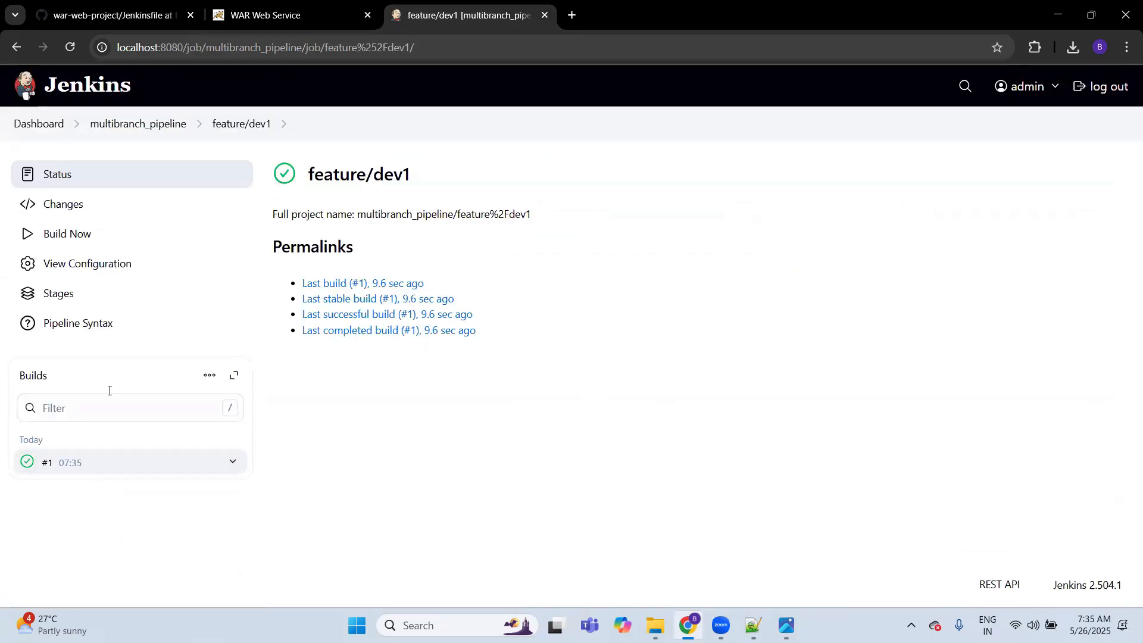
pyautogui.click(78, 92)
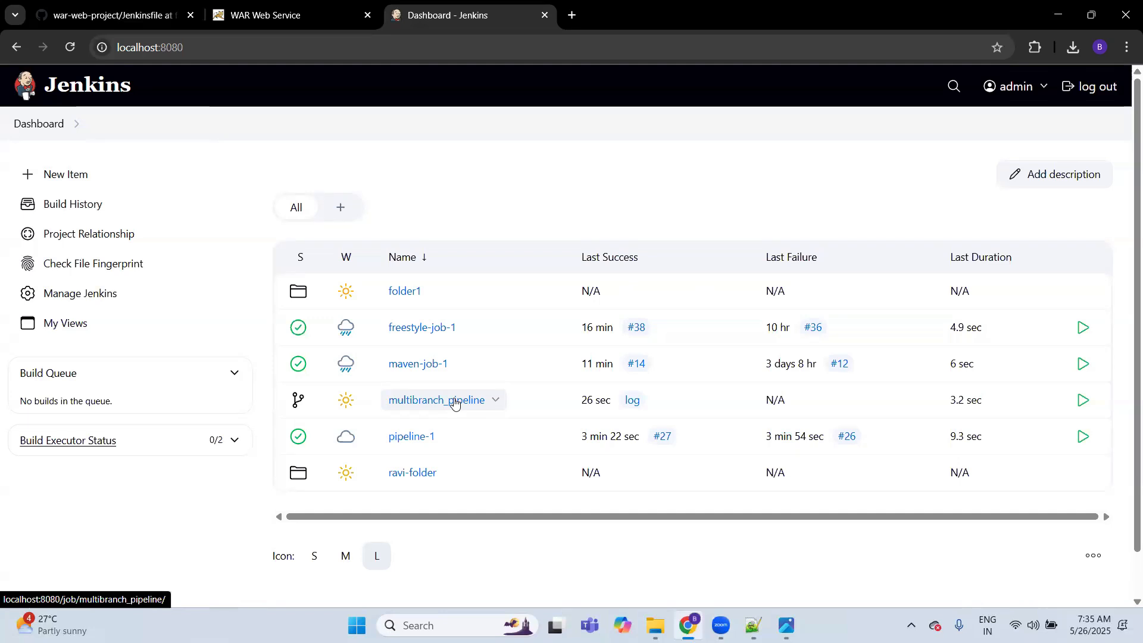
pyautogui.click(455, 404)
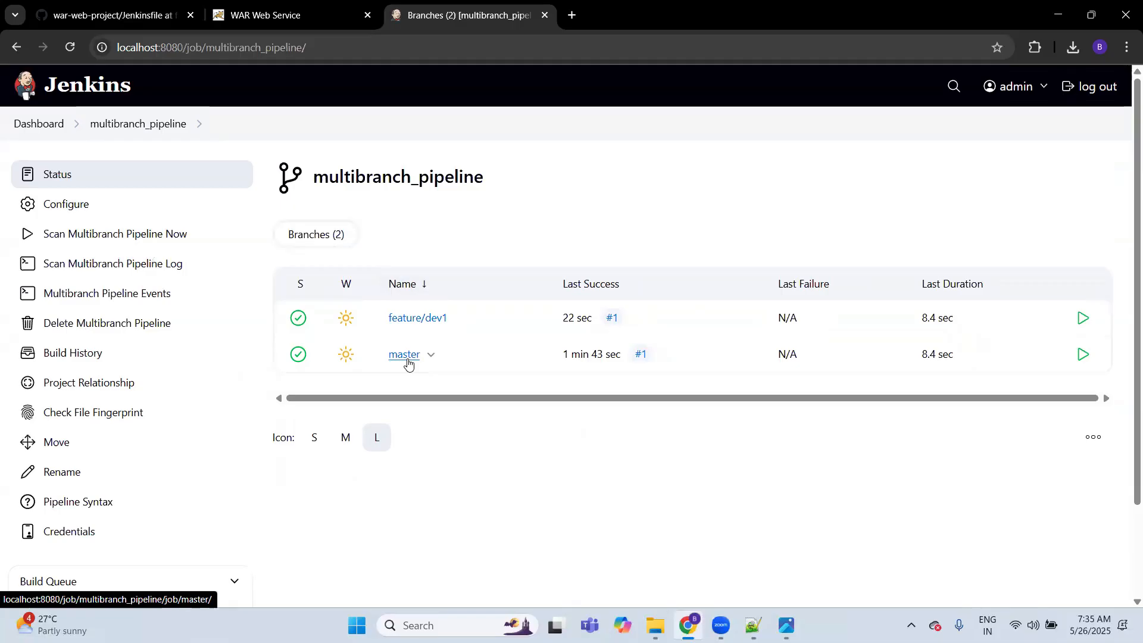
# Step: Switch to GitHub, examine the pipeline block in the feature/dev1 Jenkinsfile, and return to the war-web-project file list
pyautogui.click(119, 17)
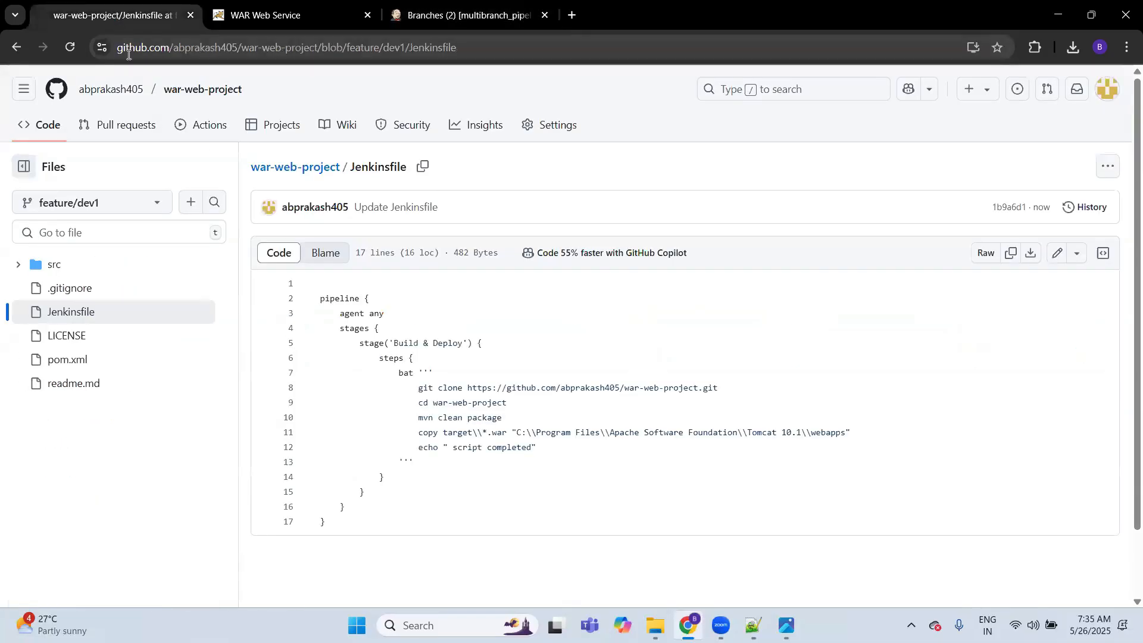
pyautogui.click(323, 170)
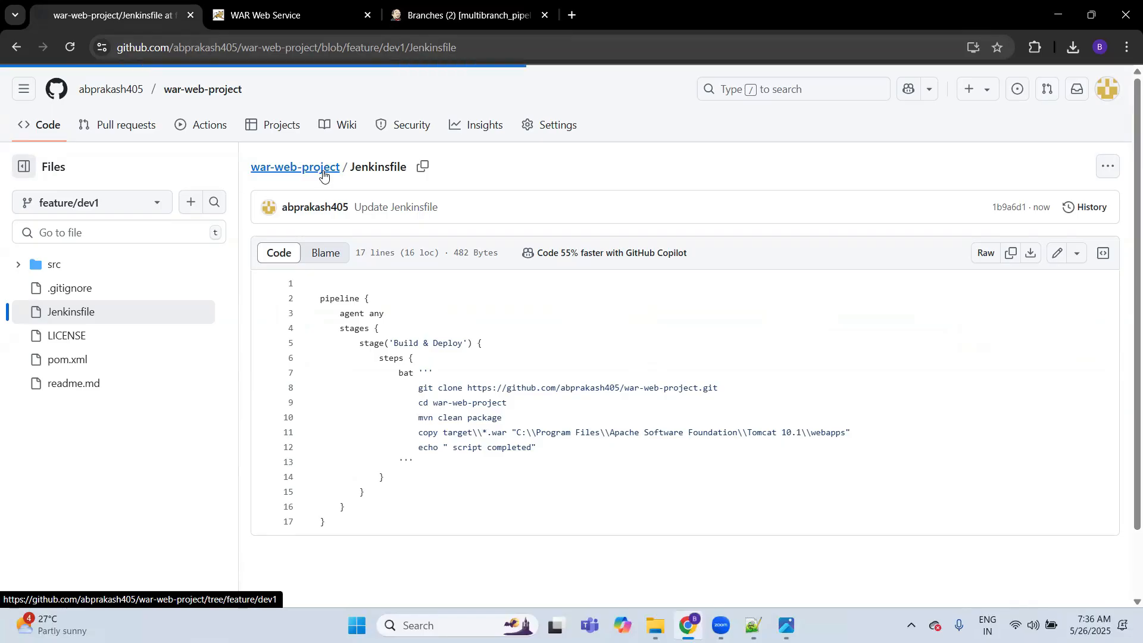
pyautogui.hotkey('ctrl', 'Tab')
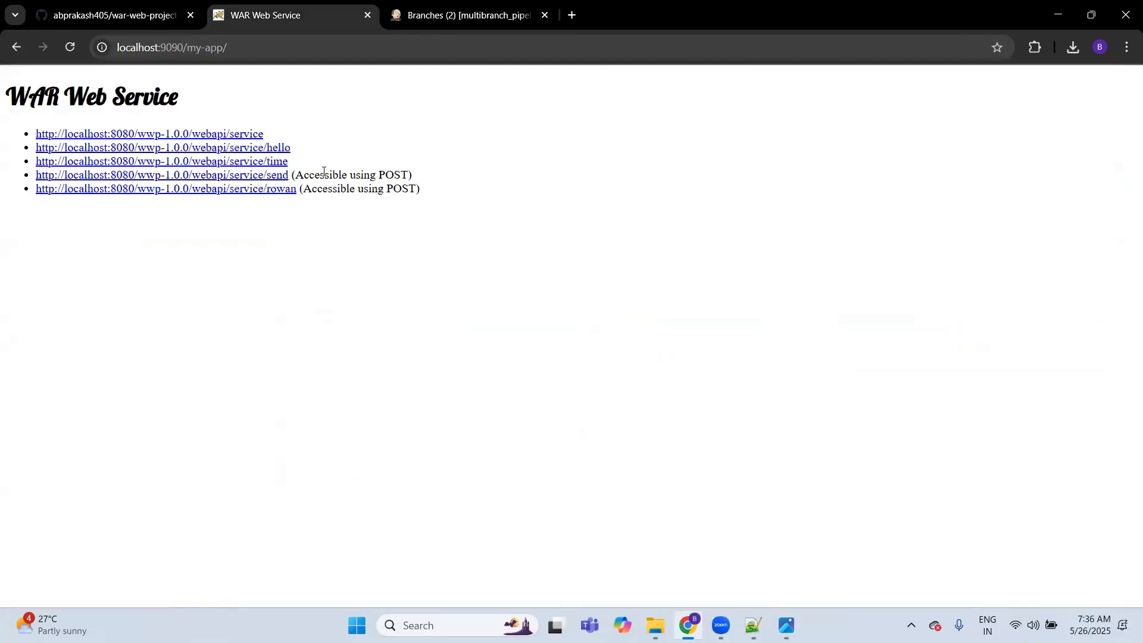
pyautogui.hotkey('ctrl', 'Tab')
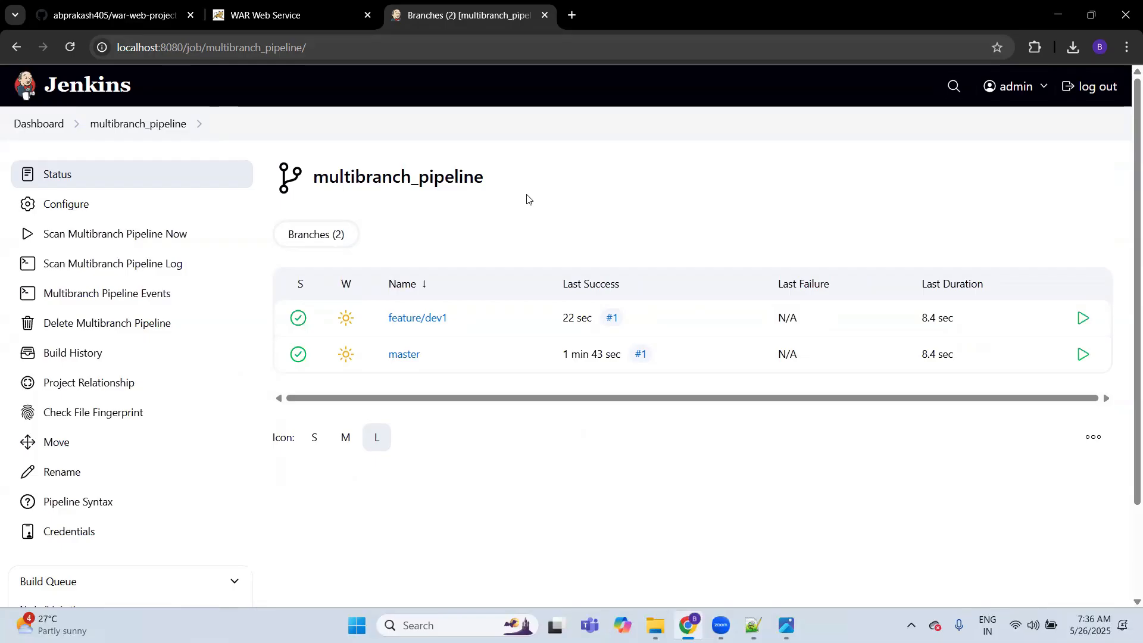
pyautogui.click(147, 17)
pyautogui.click(179, 482)
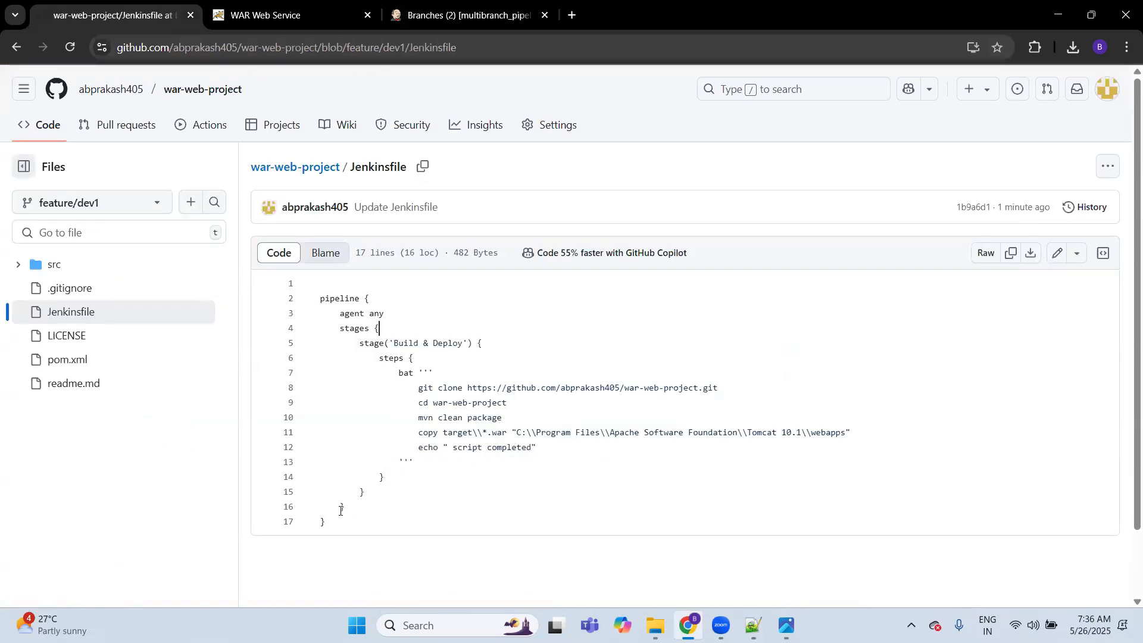
pyautogui.moveTo(327, 522); pyautogui.dragTo(321, 298)
pyautogui.click(414, 305)
pyautogui.click(380, 283)
pyautogui.click(305, 167)
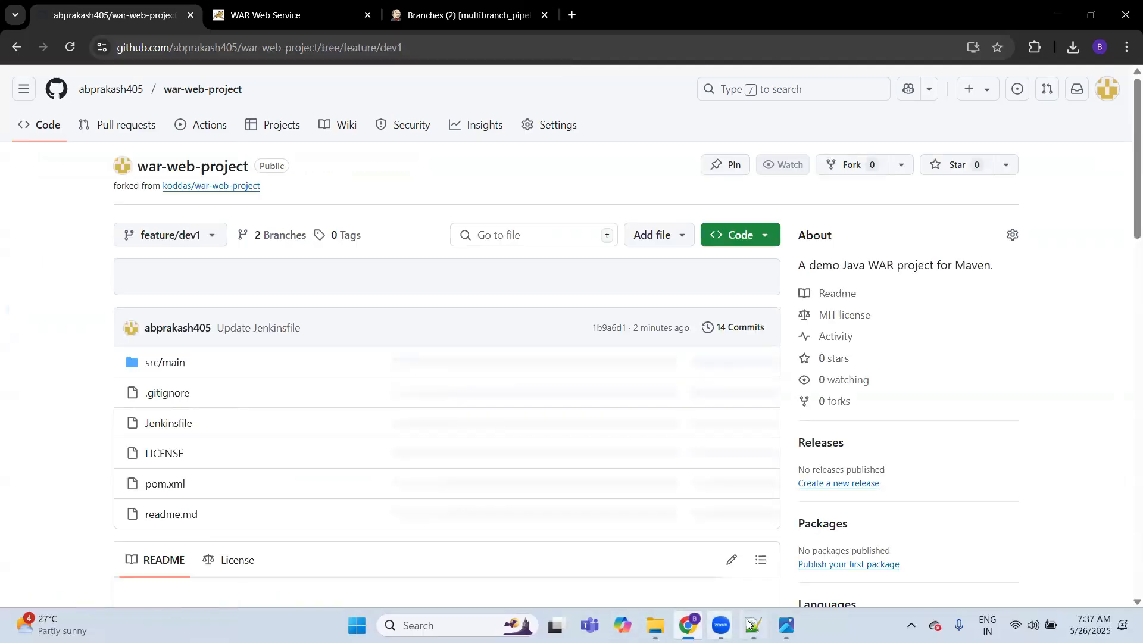
# Step: Switch to Notepad++ and read the notes on the multibranch pipeline, the multi stage Jenkins pipeline and adding a new node
pyautogui.click(752, 626)
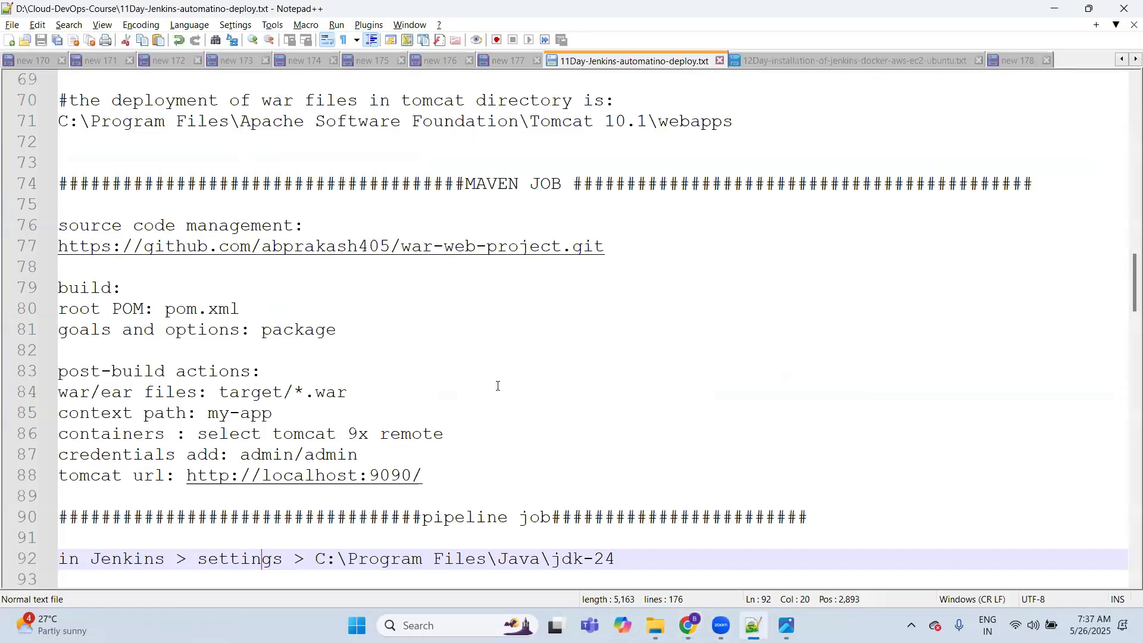
pyautogui.press('Down')
pyautogui.press('Down')
pyautogui.press('Down')
pyautogui.press('Down')
pyautogui.press('Down')
pyautogui.press('Down')
pyautogui.press('Down')
pyautogui.press('Down')
pyautogui.press('Down')
pyautogui.press('Down')
pyautogui.press('Down')
pyautogui.press('Down')
pyautogui.press('Down')
pyautogui.press('Down')
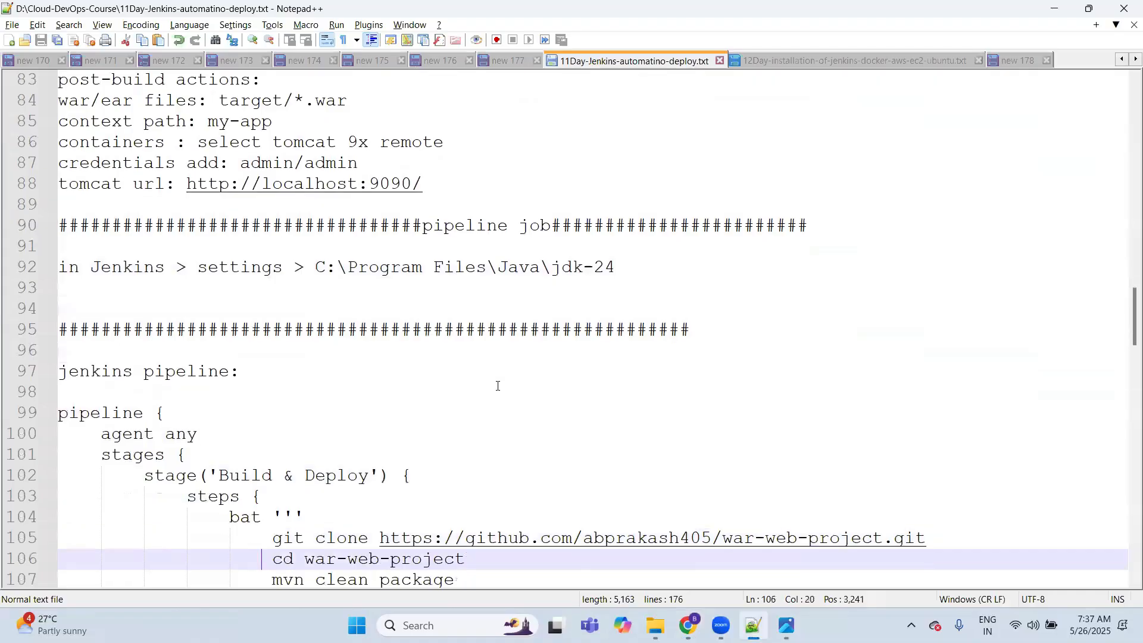
pyautogui.press('Down')
pyautogui.press('Down')
pyautogui.press('Down')
pyautogui.press('Down')
pyautogui.press('Down')
pyautogui.press('Down')
pyautogui.press('Down')
pyautogui.press('Down')
pyautogui.press('Down')
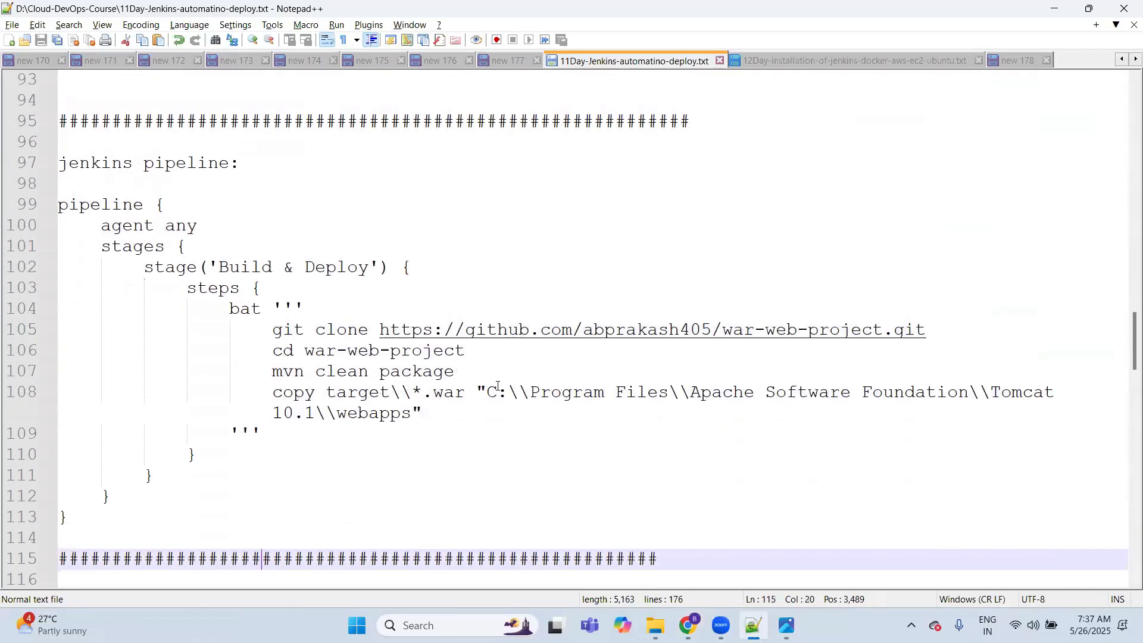
pyautogui.press('Down')
pyautogui.press('Down')
pyautogui.press('Down')
pyautogui.press('Down')
pyautogui.press('Down')
pyautogui.press('Down')
pyautogui.press('Down')
pyautogui.press('Down')
pyautogui.press('Down')
pyautogui.press('Down')
pyautogui.press('Down')
pyautogui.press('Down')
pyautogui.press('Down')
pyautogui.press('Down')
pyautogui.press('Down')
pyautogui.press('Down')
pyautogui.press('Down')
pyautogui.press('Down')
pyautogui.press('Down')
pyautogui.press('Down')
pyautogui.press('Down')
pyautogui.press('Down')
pyautogui.press('Down')
pyautogui.press('Down')
pyautogui.press('Down')
pyautogui.press('Down')
pyautogui.press('Down')
pyautogui.press('Down')
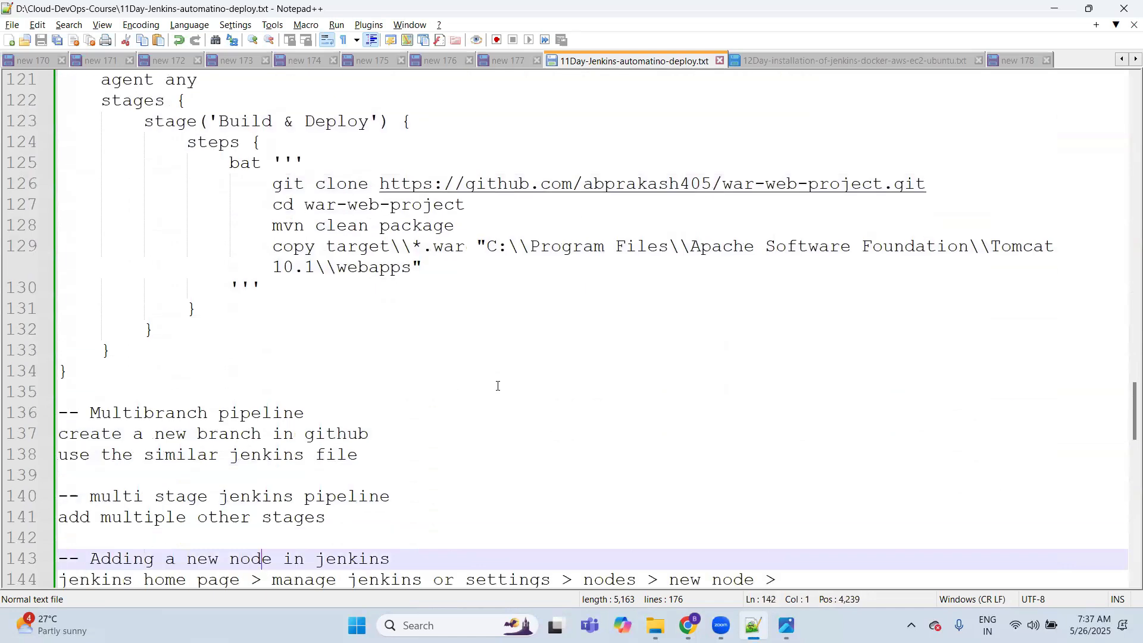
pyautogui.press('Up')
pyautogui.press('Up')
pyautogui.press('Up')
pyautogui.press('Up')
pyautogui.press('Down')
pyautogui.press('Down')
pyautogui.press('Down')
pyautogui.press('Down')
pyautogui.press('Down')
pyautogui.press('Down')
pyautogui.press('Down')
pyautogui.press('Down')
pyautogui.press('Down')
pyautogui.press('Down')
pyautogui.press('Down')
pyautogui.press('Down')
pyautogui.press('Down')
pyautogui.press('Down')
pyautogui.press('Down')
pyautogui.press('Down')
pyautogui.press('Down')
pyautogui.press('Down')
pyautogui.press('Down')
pyautogui.press('Down')
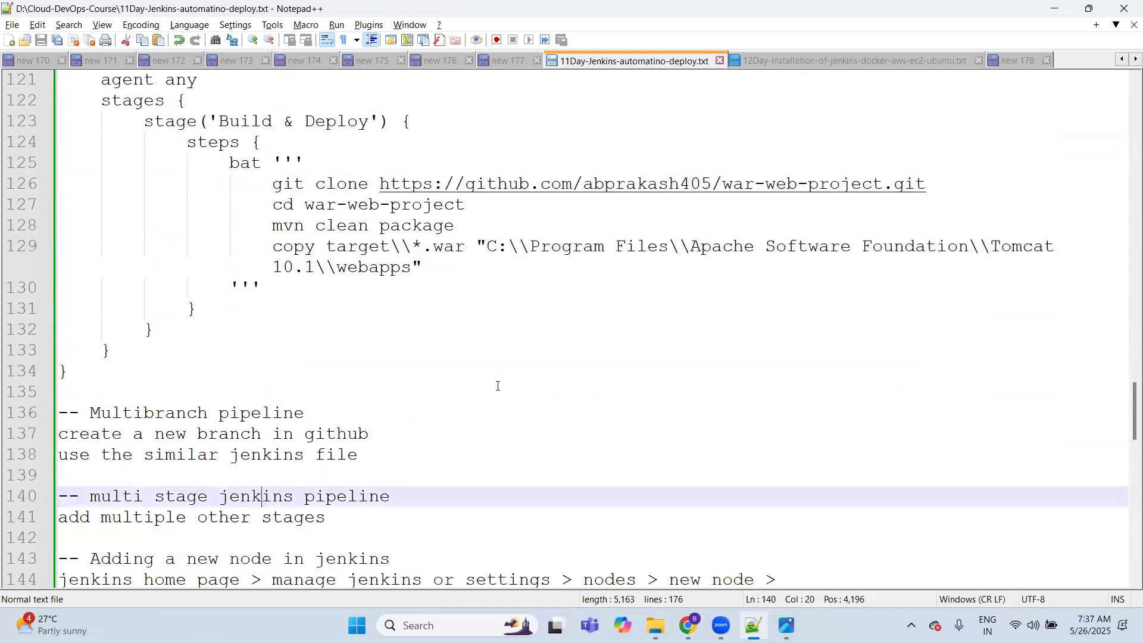
pyautogui.press('Up')
pyautogui.press('Up')
pyautogui.press('Up')
pyautogui.press('Up')
pyautogui.press('Up')
pyautogui.press('Up')
pyautogui.press('Up')
pyautogui.press('Up')
pyautogui.press('Up')
pyautogui.press('Up')
pyautogui.press('Up')
pyautogui.press('Up')
pyautogui.press('Up')
pyautogui.press('Up')
pyautogui.press('Up')
pyautogui.press('Up')
pyautogui.press('Up')
pyautogui.press('Up')
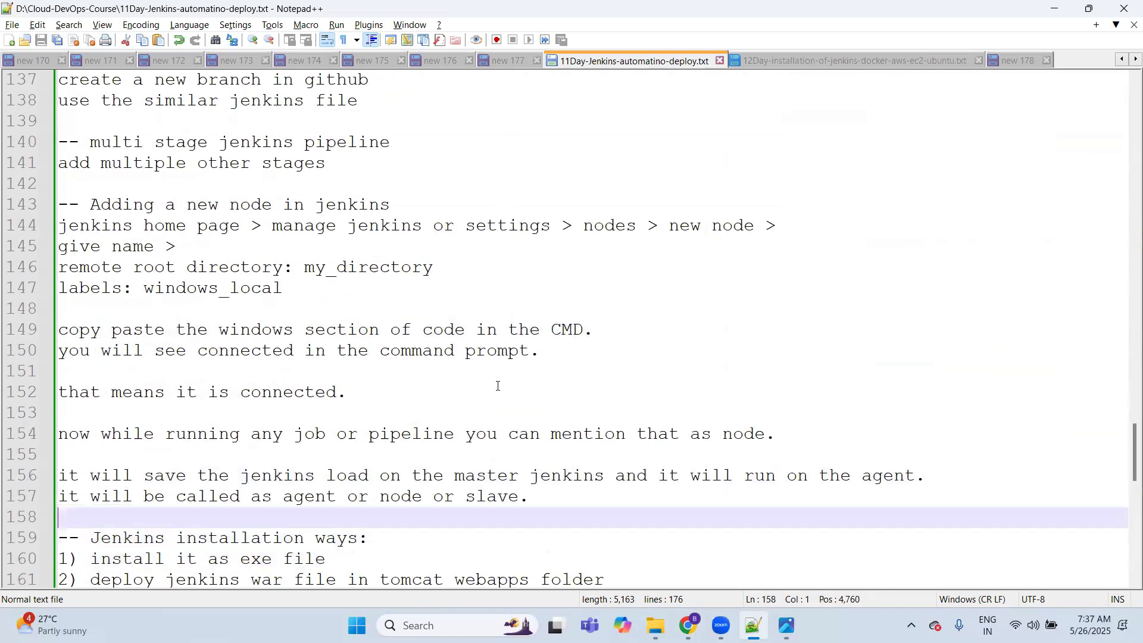
# Step: Switch back to GitHub and duplicate the 'Build & Deploy' stage block below the original in the feature/dev1 Jenkinsfile
pyautogui.hotkey('alt', 'Tab')
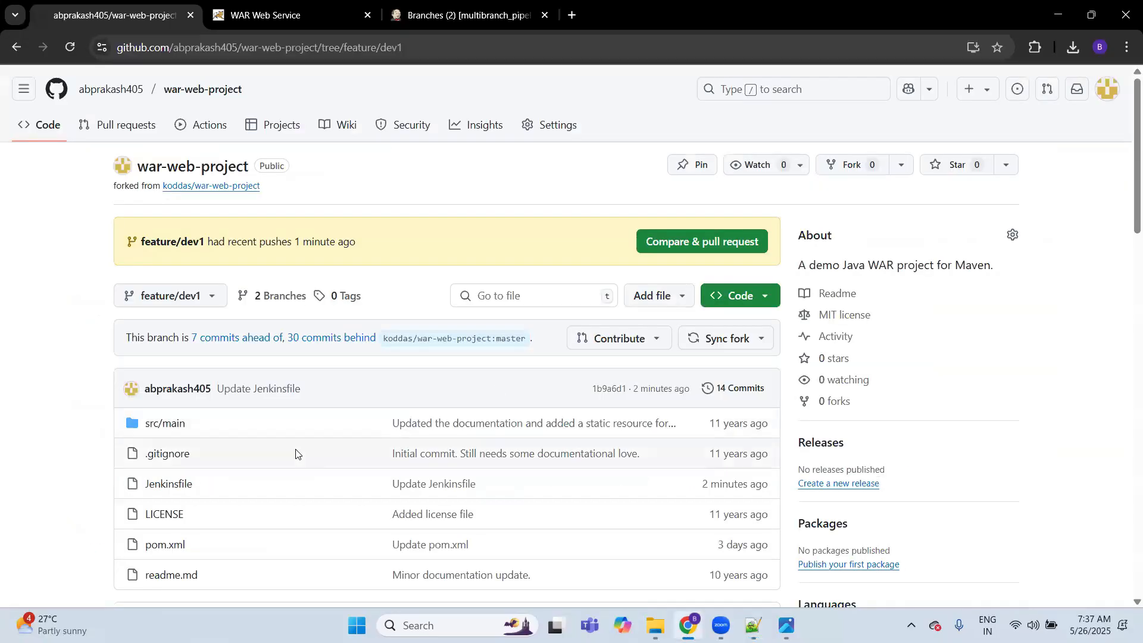
pyautogui.click(183, 486)
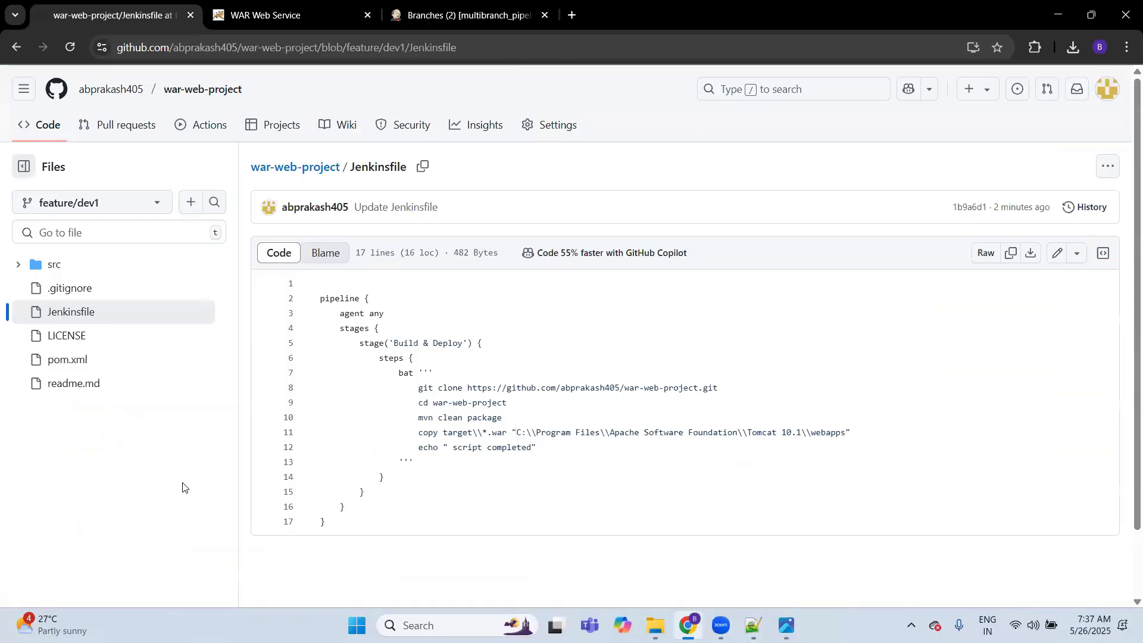
pyautogui.doubleClick(371, 346)
pyautogui.click(1058, 255)
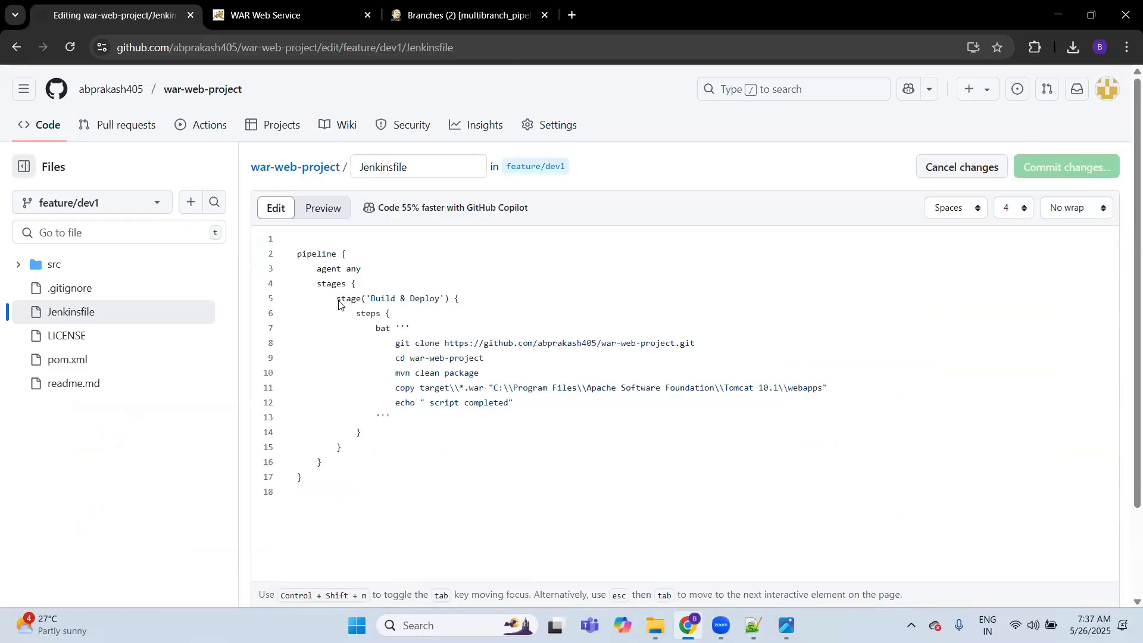
pyautogui.moveTo(338, 305); pyautogui.dragTo(471, 302)
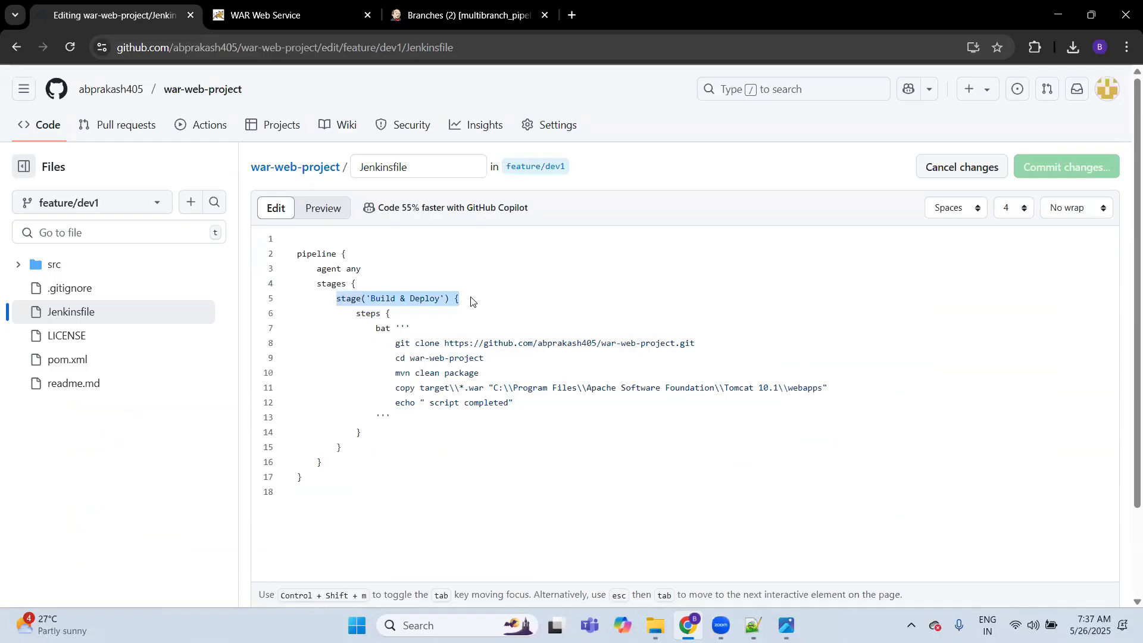
pyautogui.keyDown('shift'); pyautogui.click(344, 448); pyautogui.keyUp('shift')
pyautogui.hotkey('ctrl', 'c')
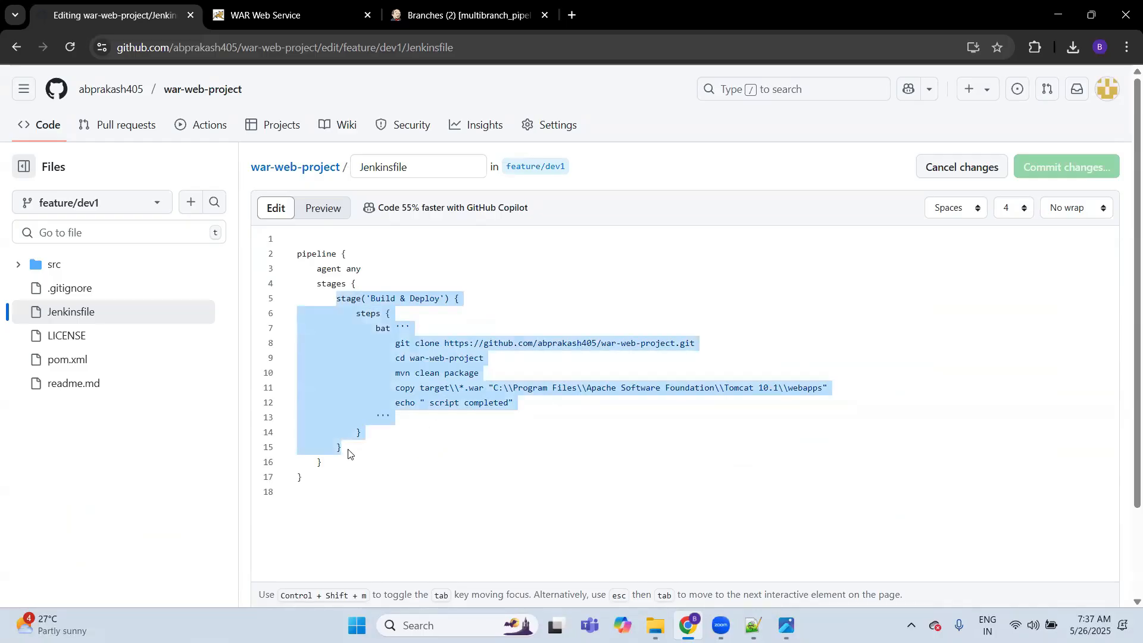
pyautogui.click(348, 454)
pyautogui.press('Return')
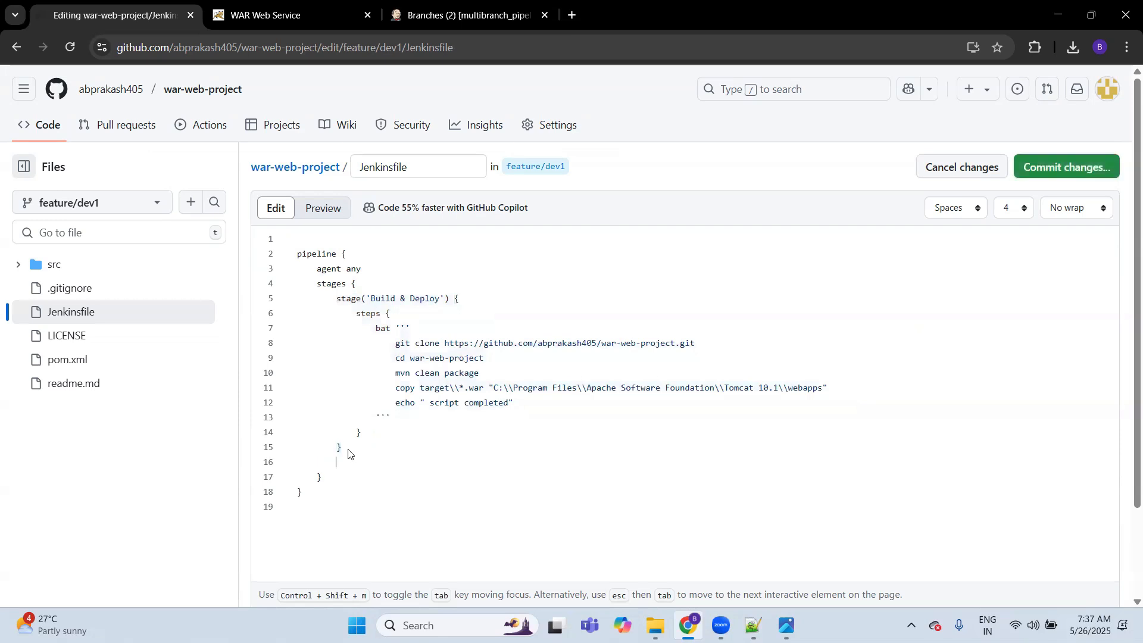
pyautogui.hotkey('ctrl', 'v')
pyautogui.press('Return')
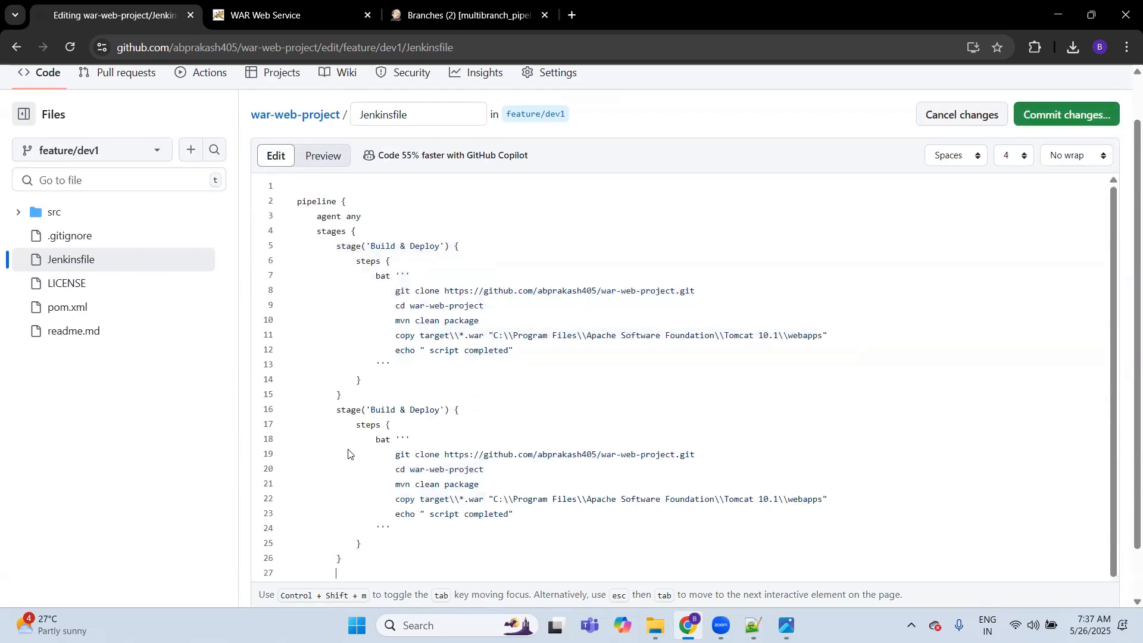
# Step: Rename the second 'Build & Deploy' stage in the Jenkinsfile to 'test'
pyautogui.click(371, 396)
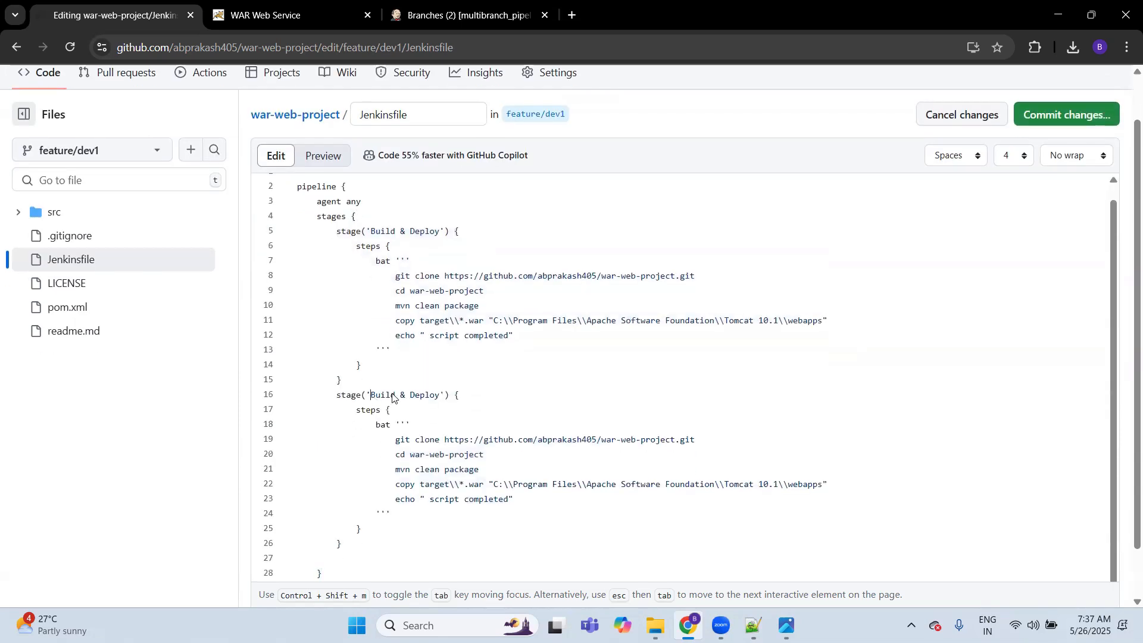
pyautogui.keyDown('shift'); pyautogui.click(438, 396); pyautogui.keyUp('shift')
pyautogui.press('BackSpace')
pyautogui.write('test')
# Step: Replace the batch commands in the Jenkinsfile's 'test' stage with echo " testing the pipeline" and check the pipeline's closing braces
pyautogui.click(394, 444)
pyautogui.keyDown('shift'); pyautogui.click(514, 499); pyautogui.keyUp('shift')
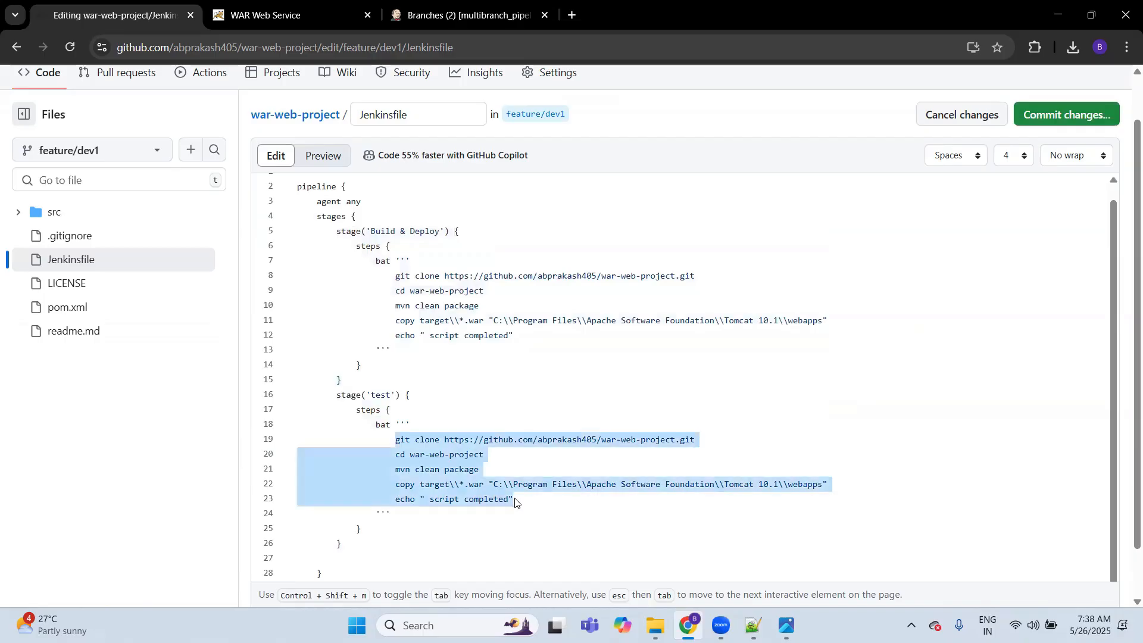
pyautogui.press('BackSpace')
pyautogui.write('echo "')
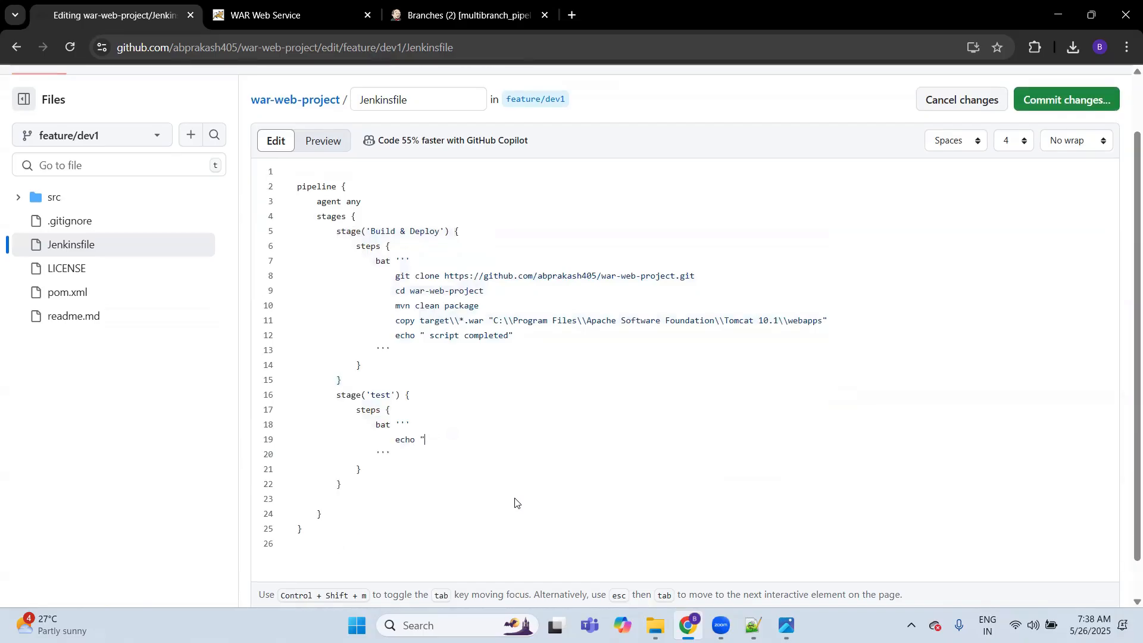
pyautogui.write(' testing the pipeline"')
pyautogui.click(419, 397)
pyautogui.click(326, 516)
pyautogui.click(347, 188)
pyautogui.scroll(-1, 633, 456)
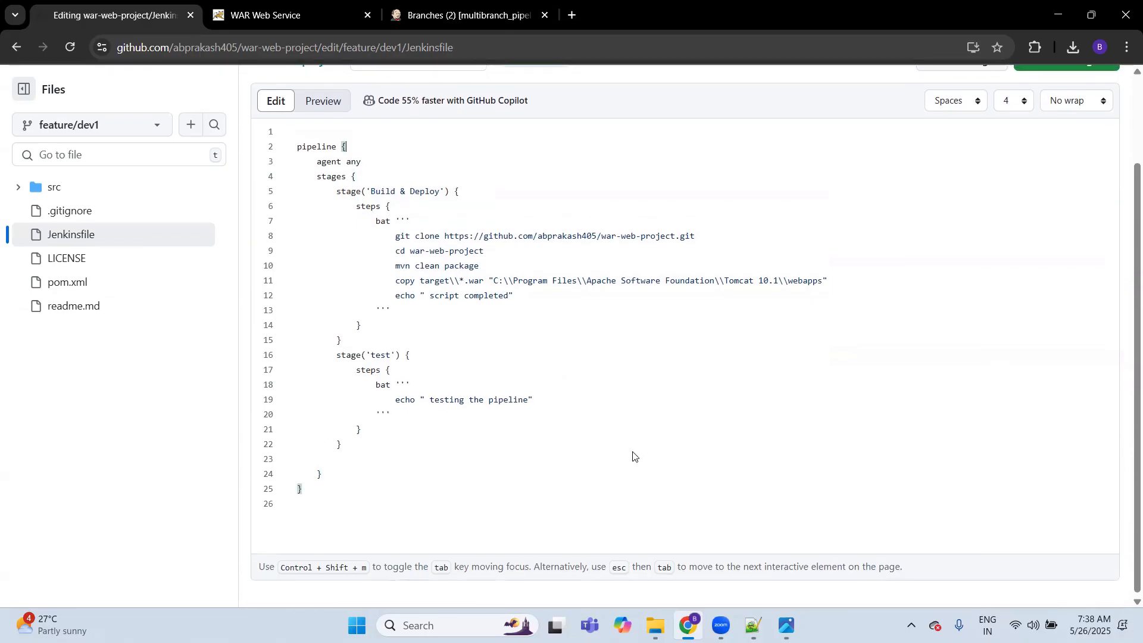
# Step: Duplicate the 'test' stage block directly below itself in the Jenkinsfile
pyautogui.click(350, 449)
pyautogui.hotkey('shift', 'Up')
pyautogui.hotkey('shift', 'Up')
pyautogui.hotkey('shift', 'Up')
pyautogui.hotkey('shift', 'Up')
pyautogui.hotkey('shift', 'Up')
pyautogui.hotkey('shift', 'Up')
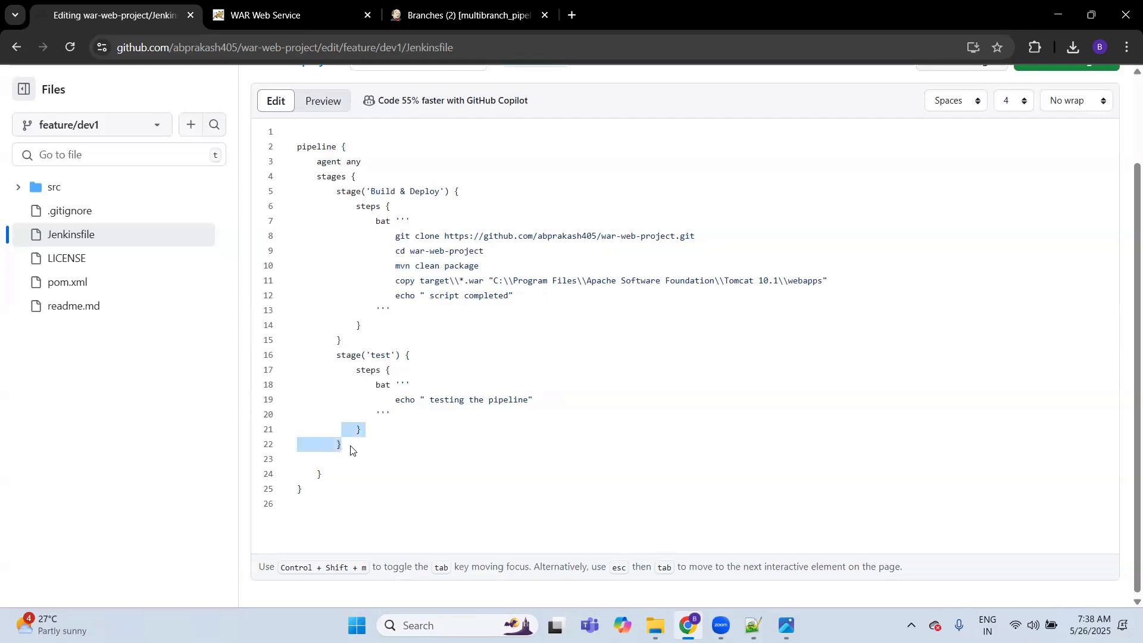
pyautogui.hotkey('shift', 'Home')
pyautogui.hotkey('ctrl', 'c')
pyautogui.click(348, 447)
pyautogui.press('Return')
pyautogui.hotkey('ctrl', 'v')
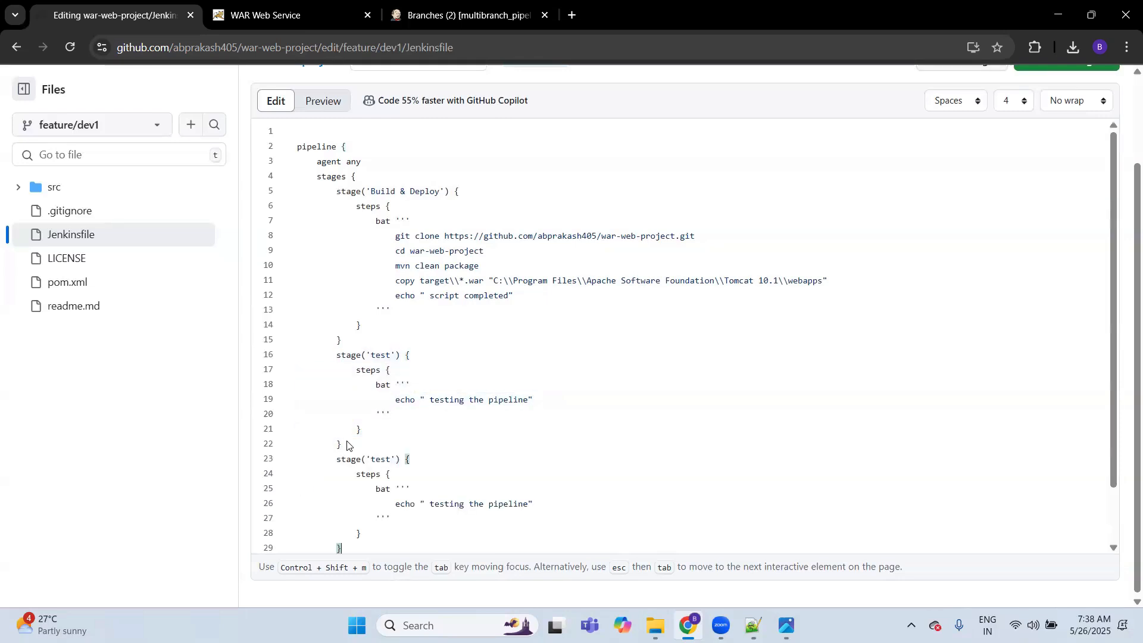
# Step: Rename the duplicated stage to 'verify' and set its echo text to " veritying the pipeline"
pyautogui.doubleClick(378, 462)
pyautogui.write('verify')
pyautogui.doubleClick(444, 507)
pyautogui.press('BackSpace')
pyautogui.write('veritying')
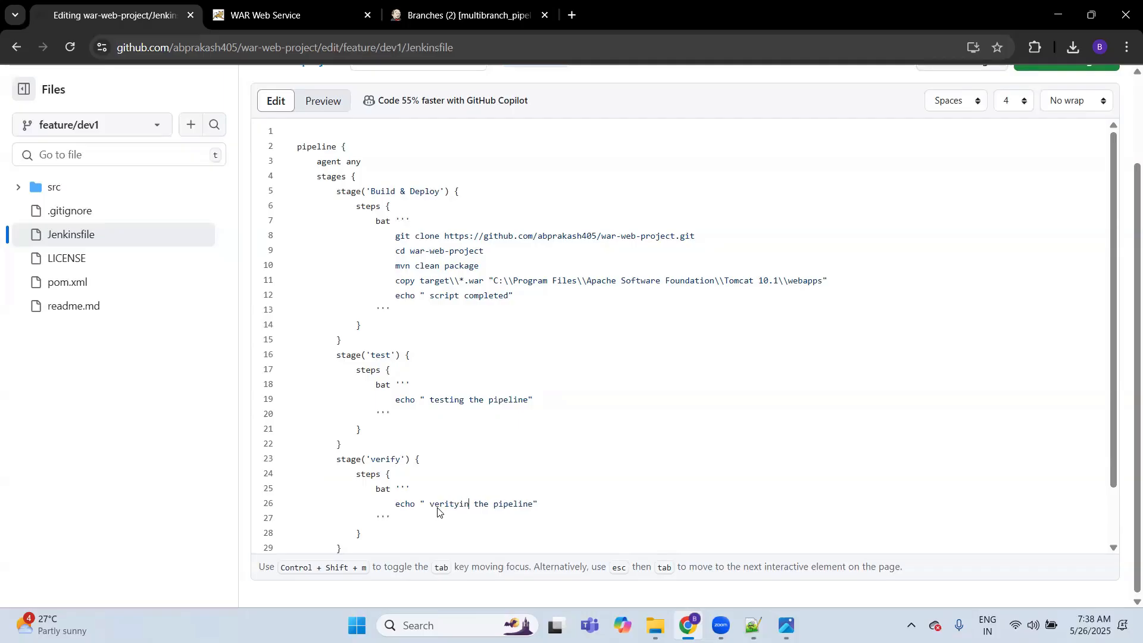
# Step: Review the edited Jenkinsfile and commit it directly to the feature/dev1 branch with the message 'Update Jenkinsfile'
pyautogui.scroll(-2, 817, 383)
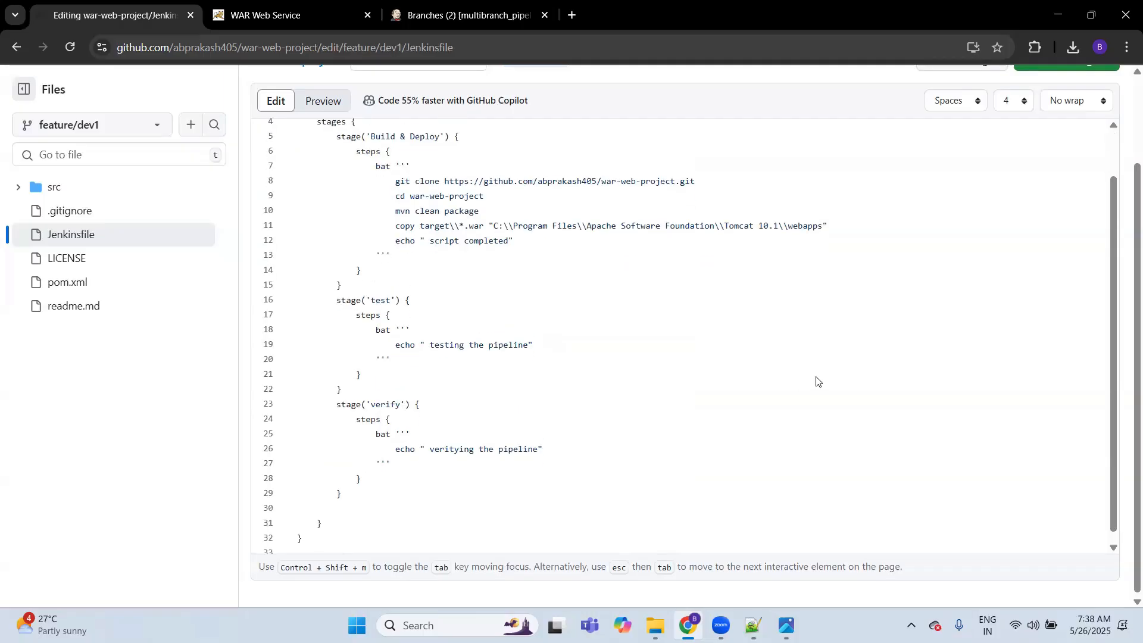
pyautogui.scroll(2, 817, 383)
pyautogui.scroll(2, 1125, 271)
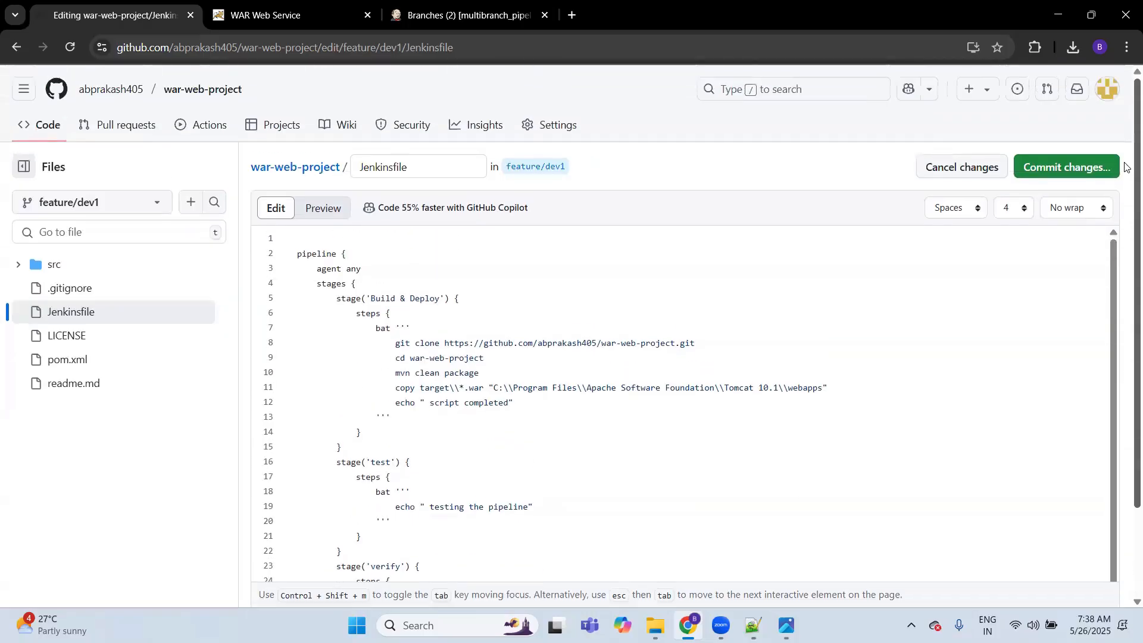
pyautogui.click(1073, 167)
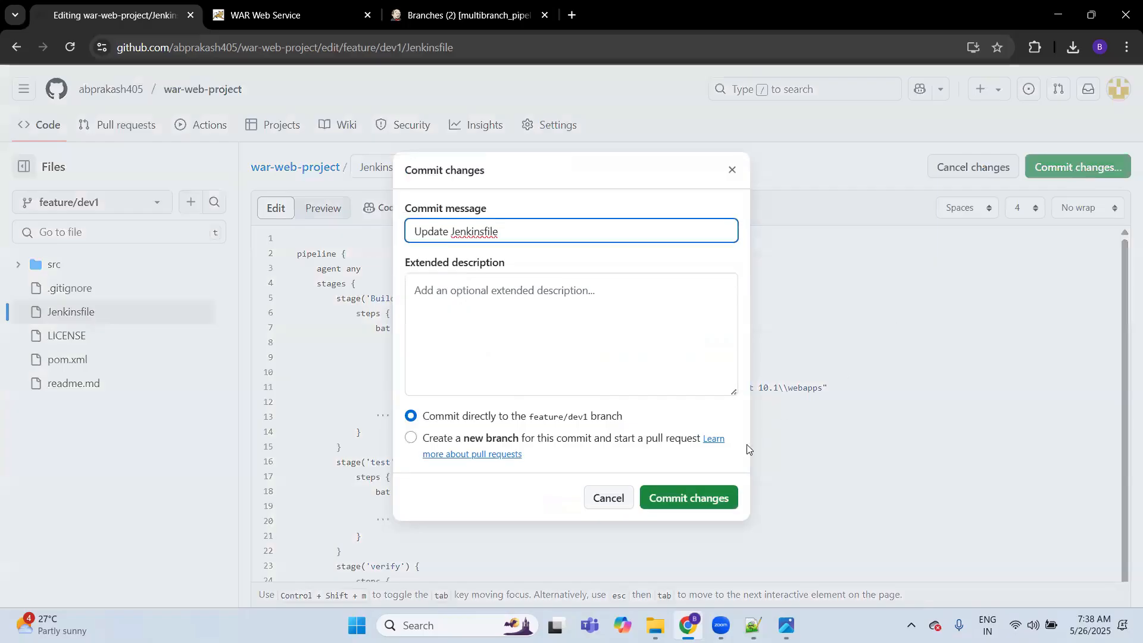
pyautogui.click(694, 498)
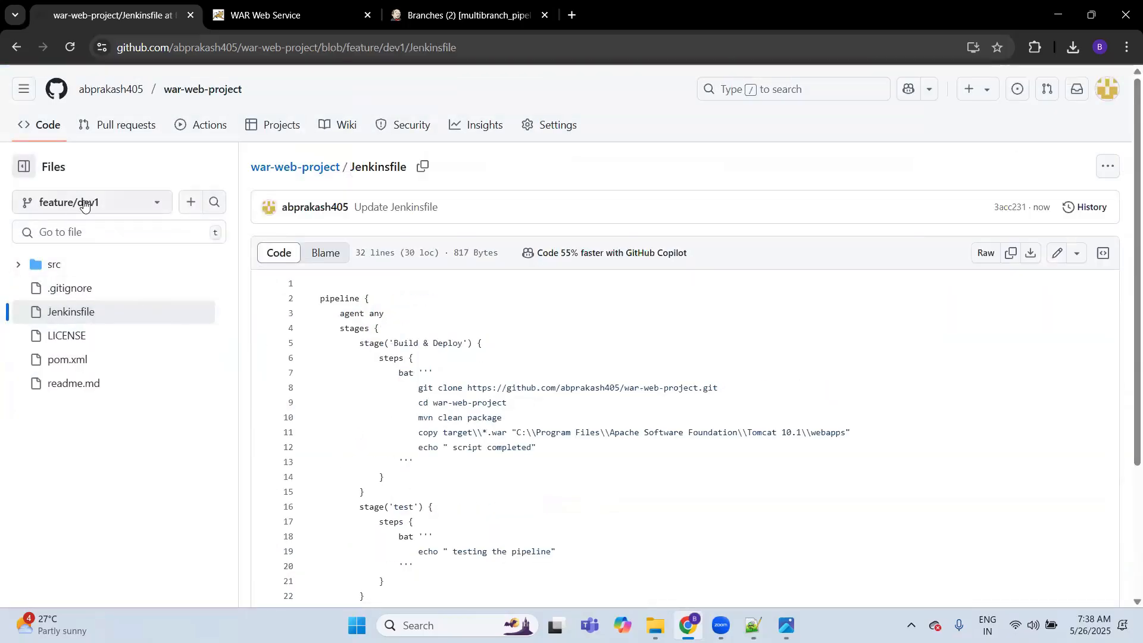
# Step: Switch to Jenkins, open the feature/dev1 branch of multibranch_pipeline, start a new build and refresh its page
pyautogui.hotkey('ctrl', 'Tab')
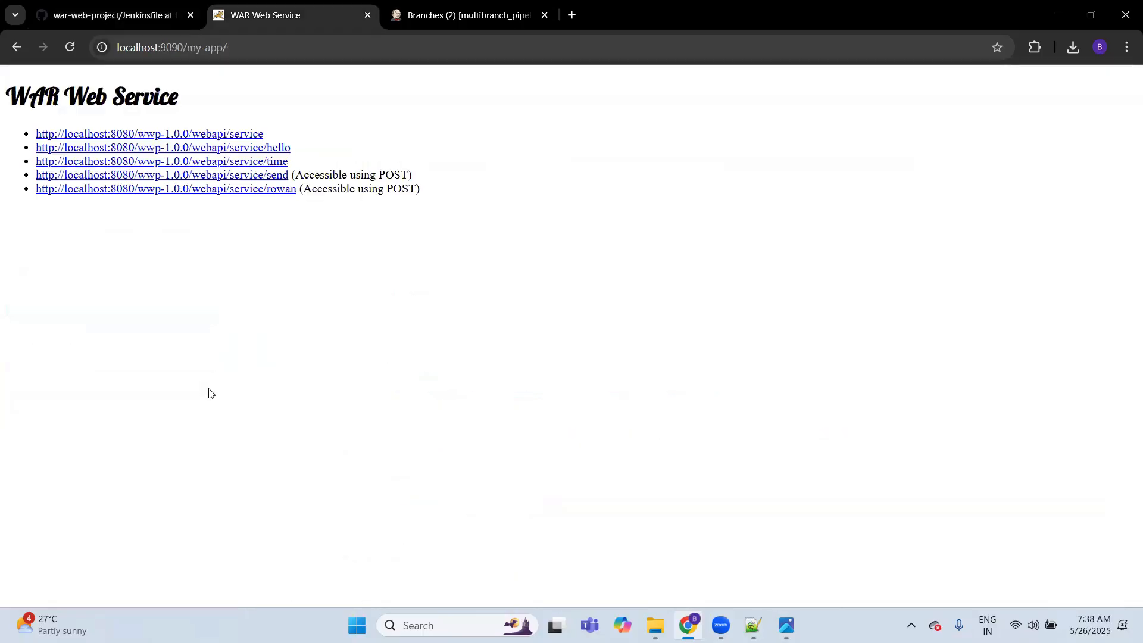
pyautogui.hotkey('ctrl', 'Tab')
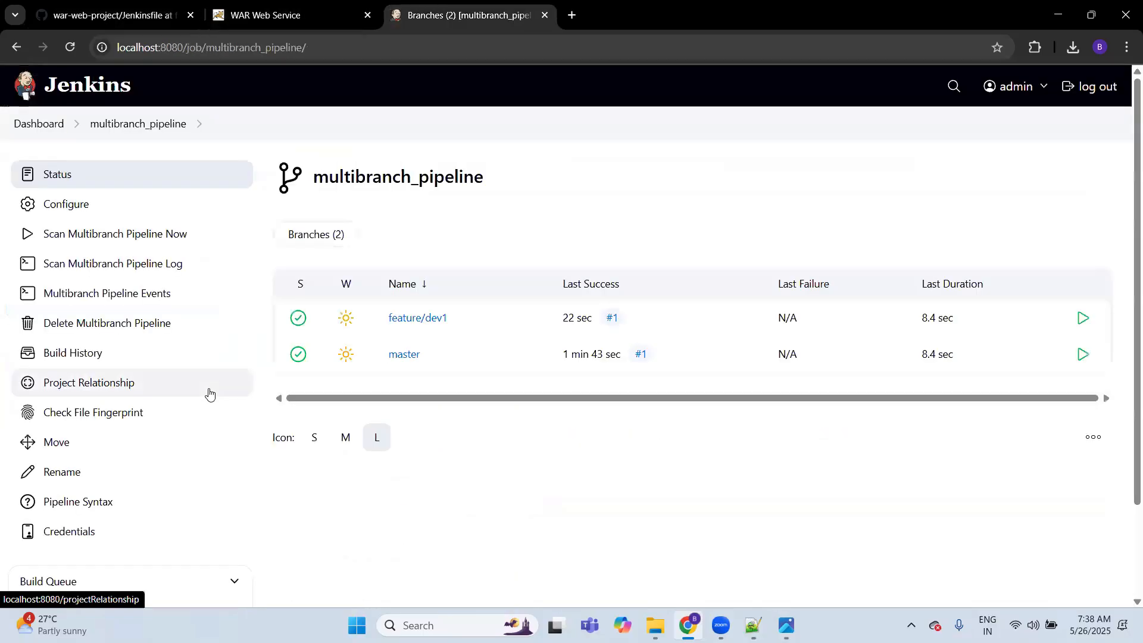
pyautogui.click(70, 47)
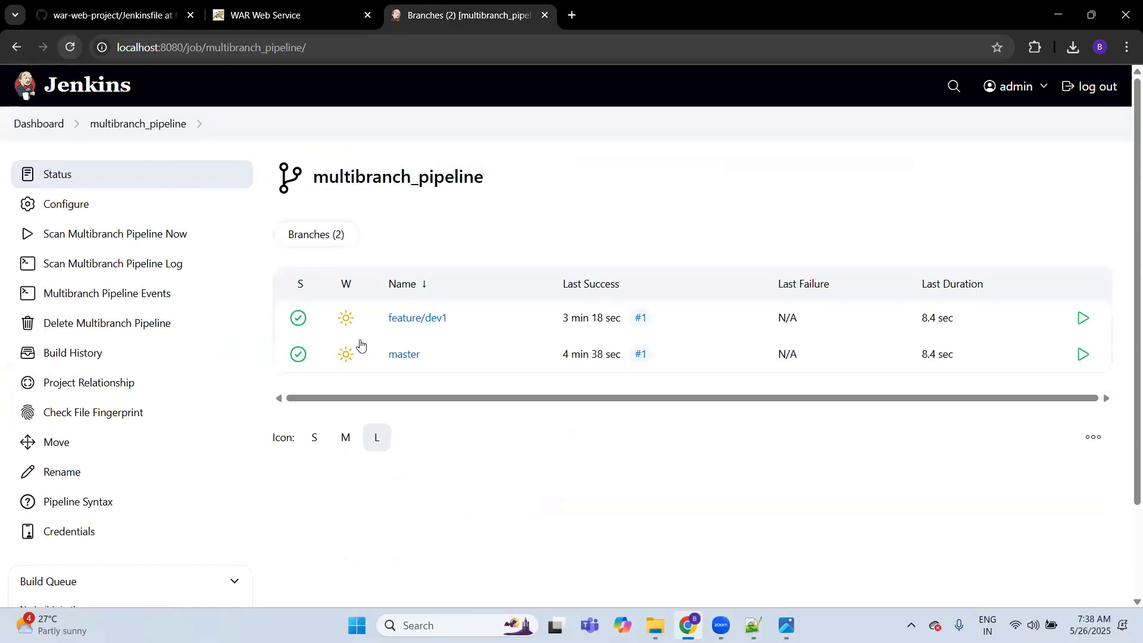
pyautogui.click(421, 319)
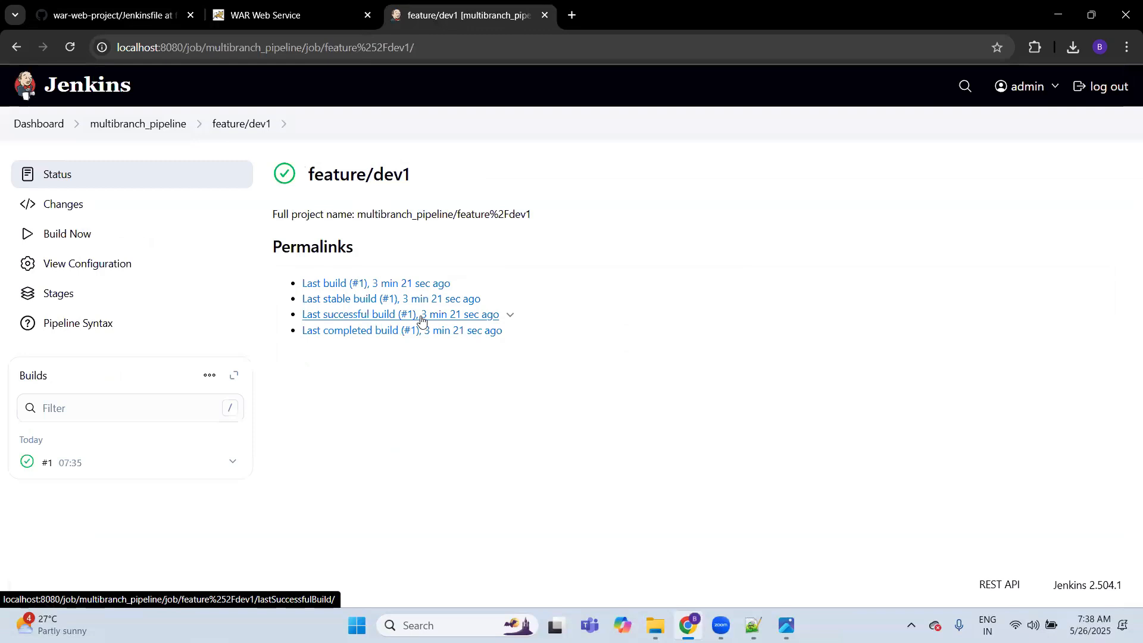
pyautogui.click(133, 232)
pyautogui.click(69, 48)
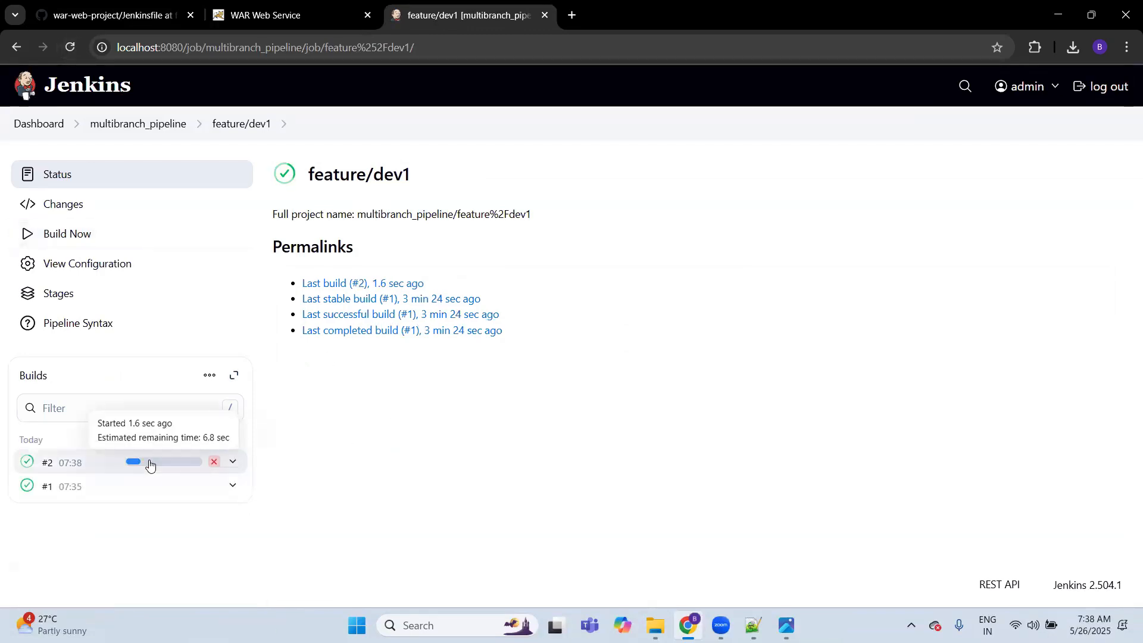
# Step: Open the console output of feature/dev1 build #2 and examine the echo lines of the test and verify stages
pyautogui.click(149, 464)
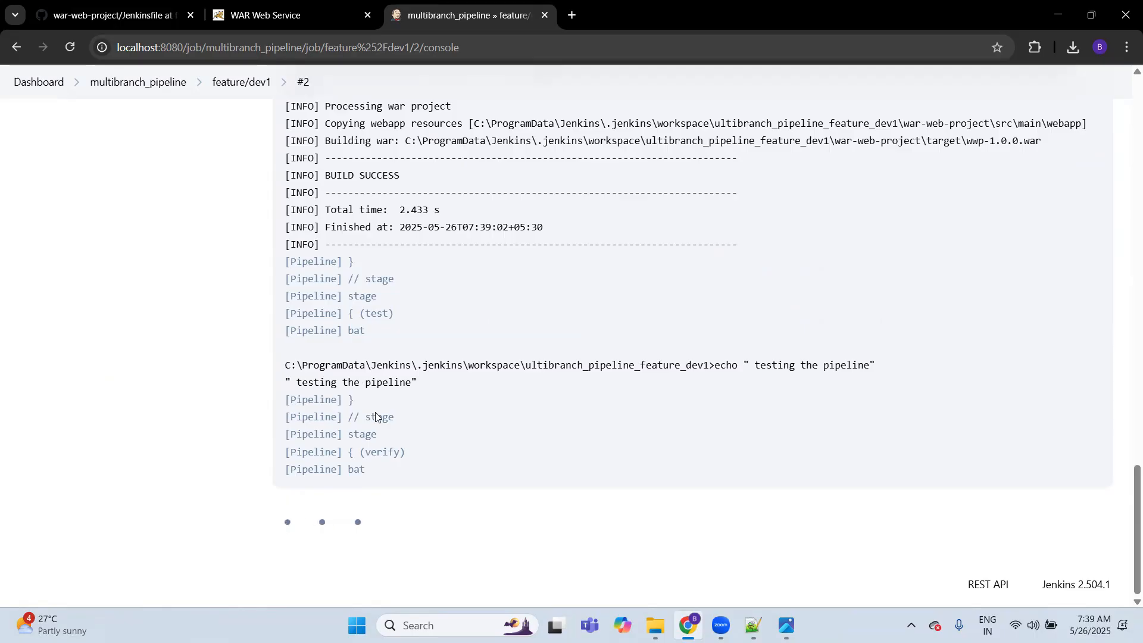
pyautogui.doubleClick(317, 222)
pyautogui.doubleClick(322, 365)
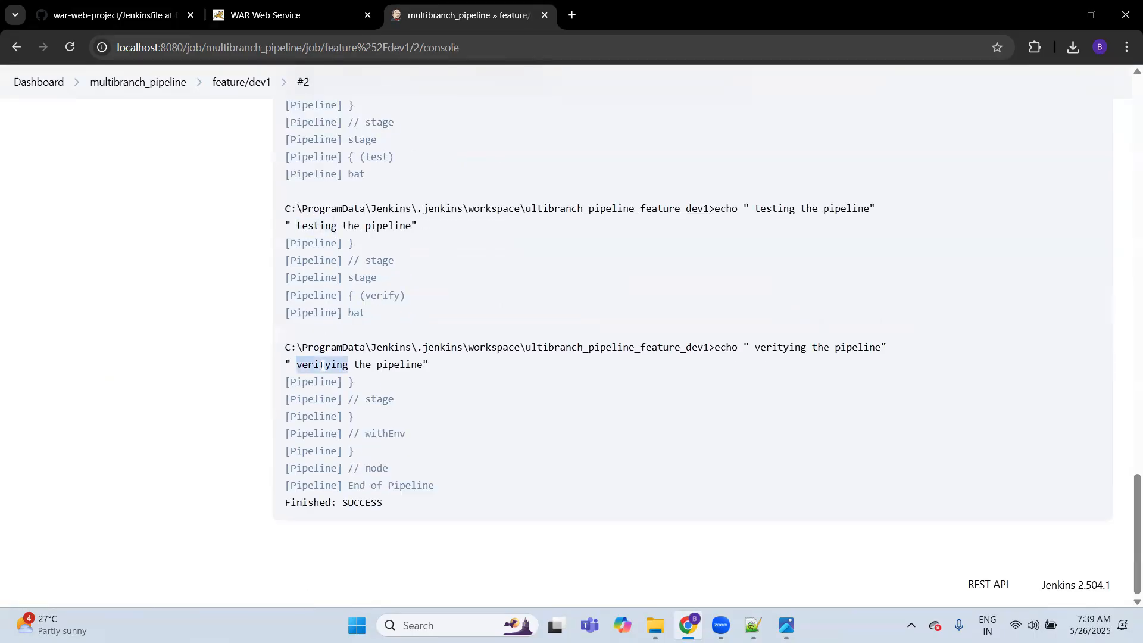
pyautogui.click(492, 451)
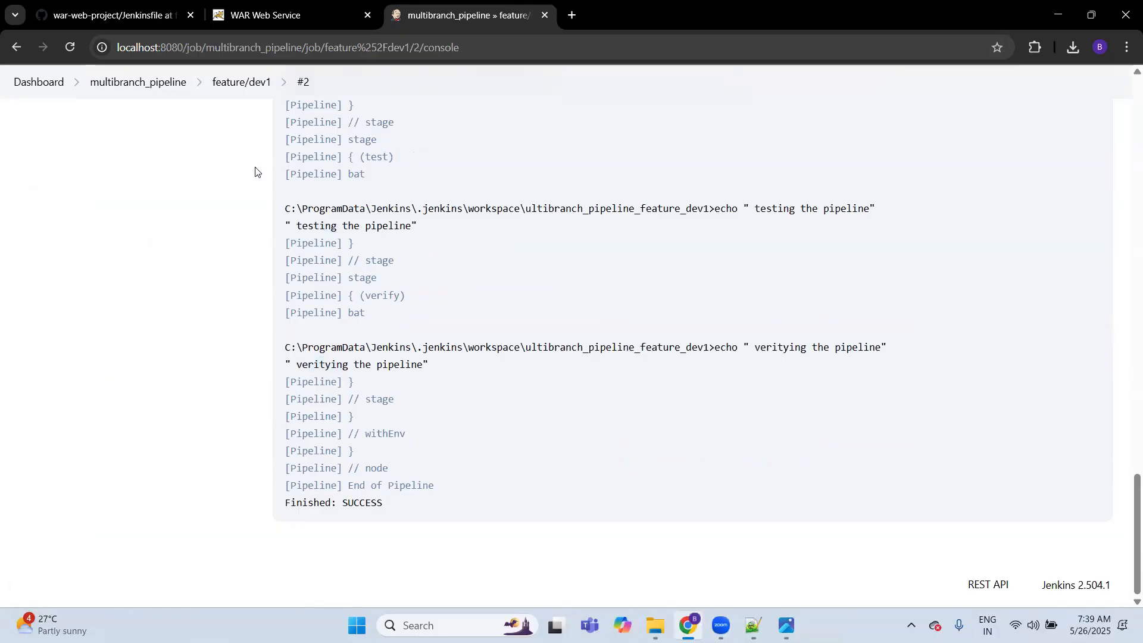
# Step: Return to the multibranch_pipeline overview, then switch to GitHub and review the stages in the feature/dev1 Jenkinsfile
pyautogui.click(147, 83)
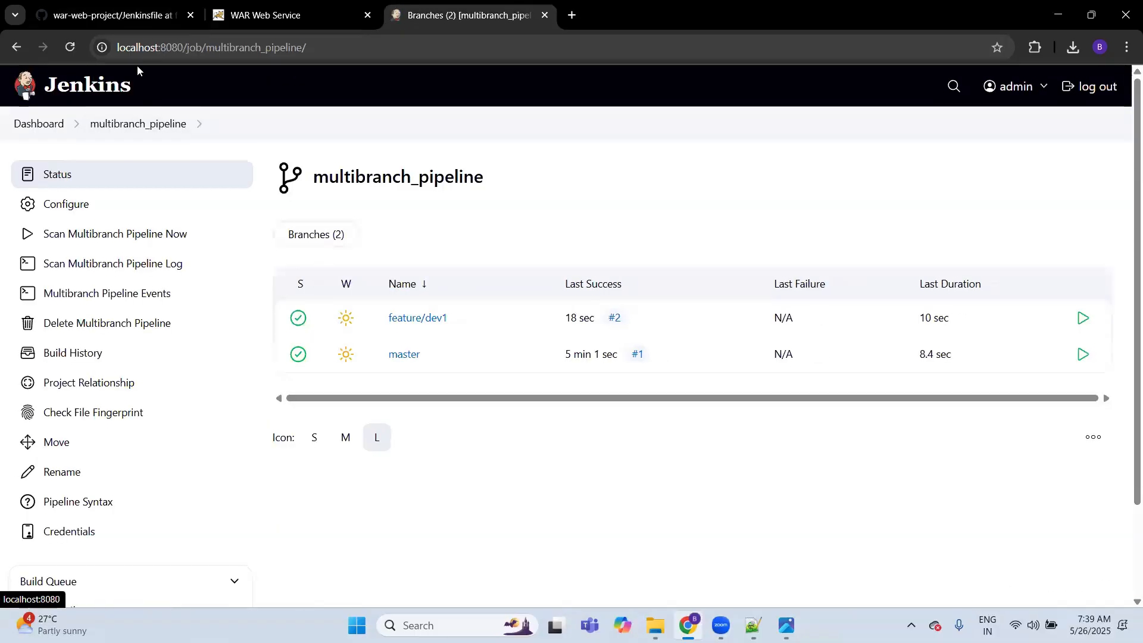
pyautogui.click(130, 16)
pyautogui.scroll(-3, 382, 371)
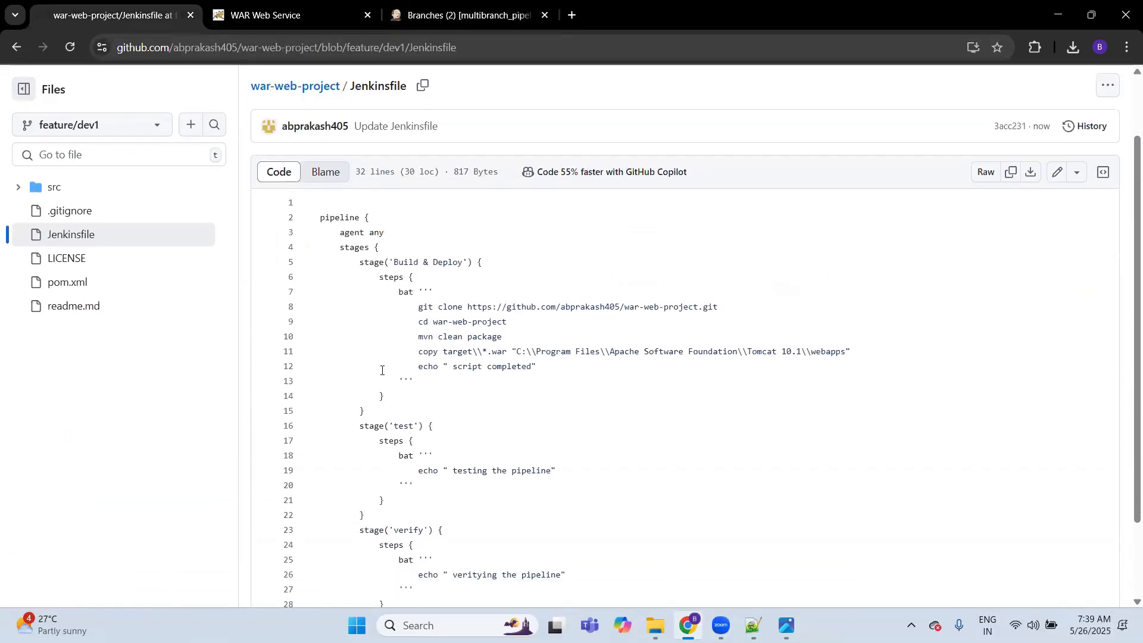
pyautogui.scroll(2, 381, 371)
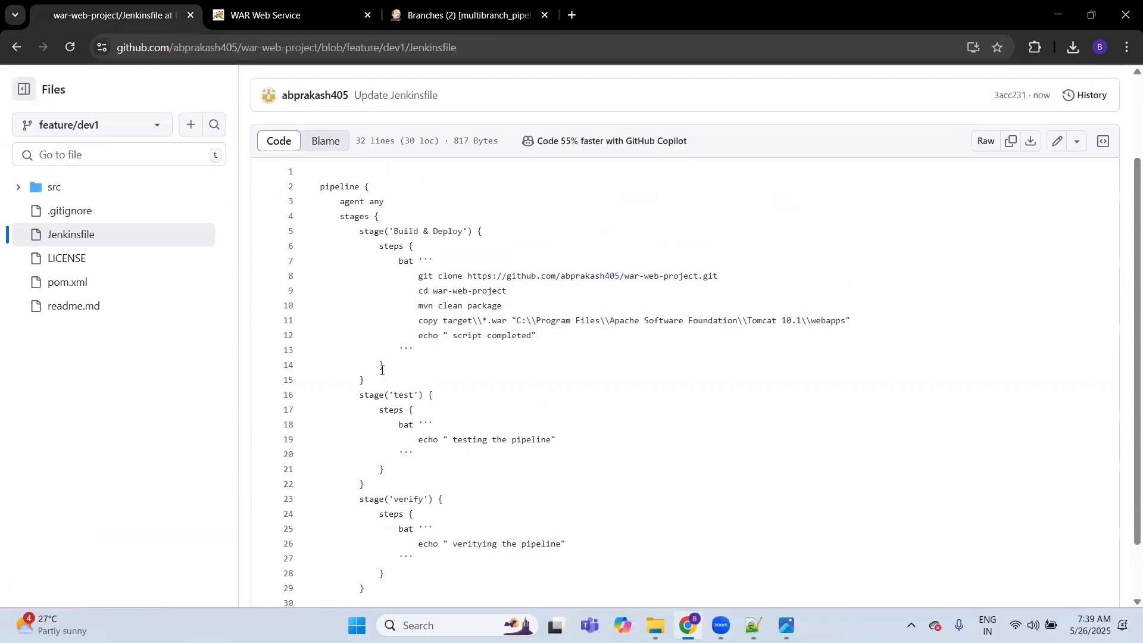
pyautogui.click(504, 373)
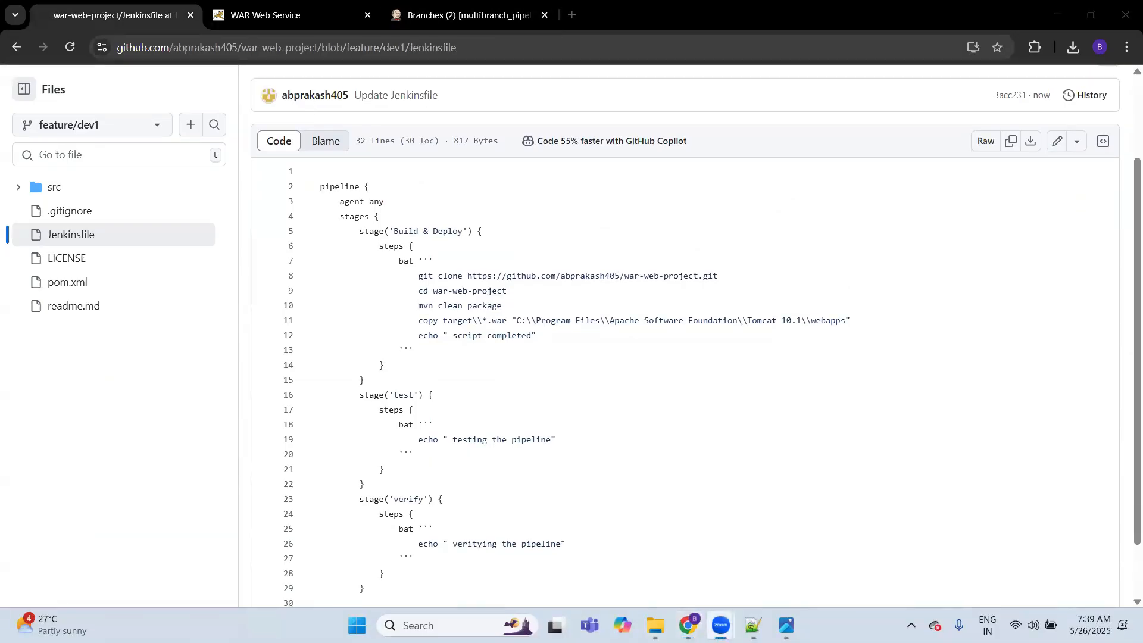
# Step: Switch to Notepad++ and highlight the 'Adding a new node in jenkins' notes down to the windows_local label line
pyautogui.moveTo(754, 625)
pyautogui.click(754, 551)
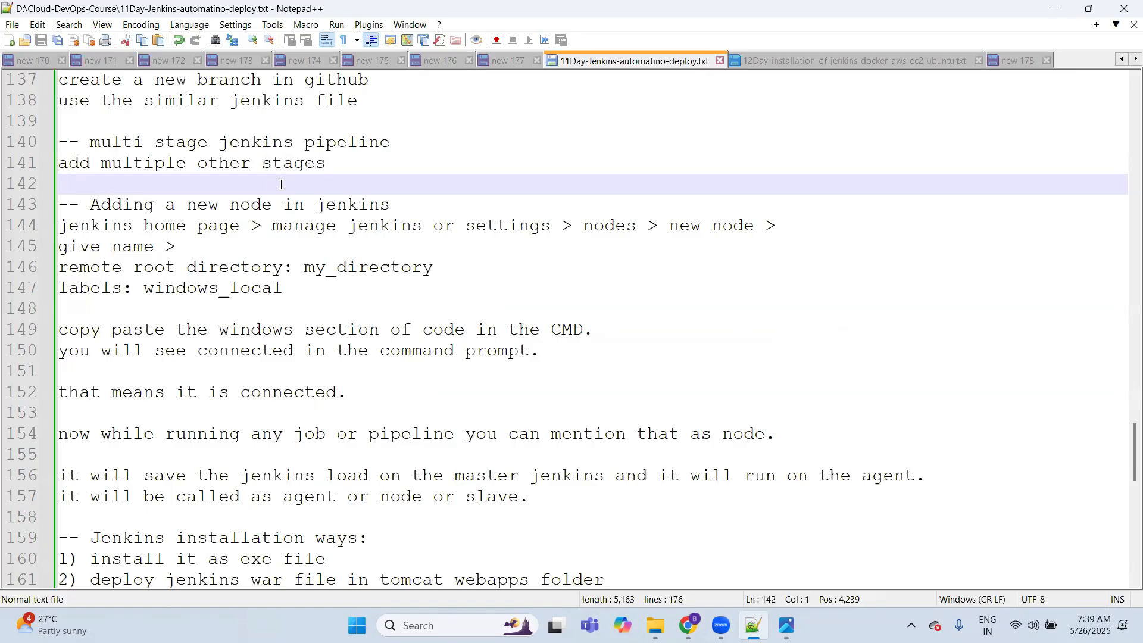
pyautogui.press('Down')
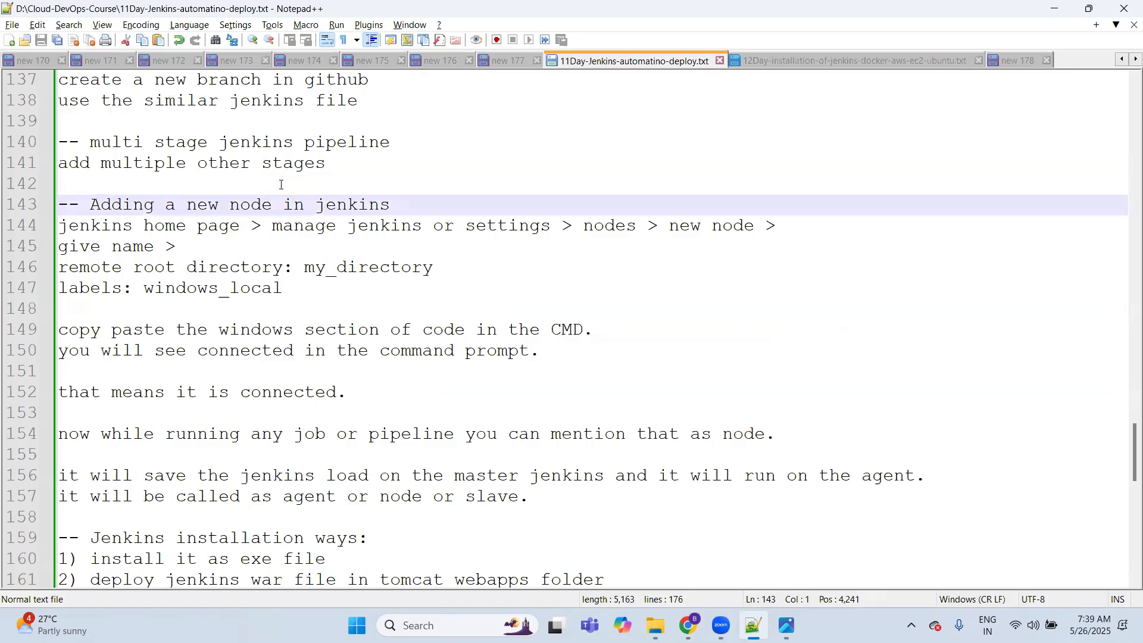
pyautogui.hotkey('shift', 'Down')
pyautogui.hotkey('shift', 'Down')
pyautogui.hotkey('shift', 'Down')
pyautogui.hotkey('shift', 'Down')
pyautogui.hotkey('shift', 'End')
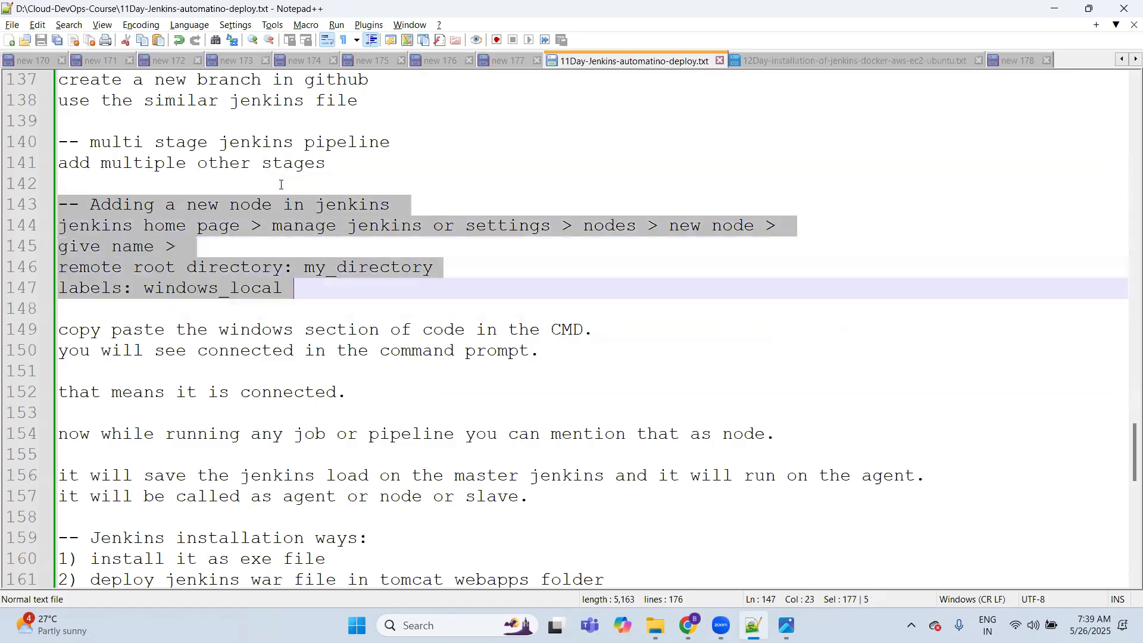
pyautogui.hotkey('shift', 'Left')
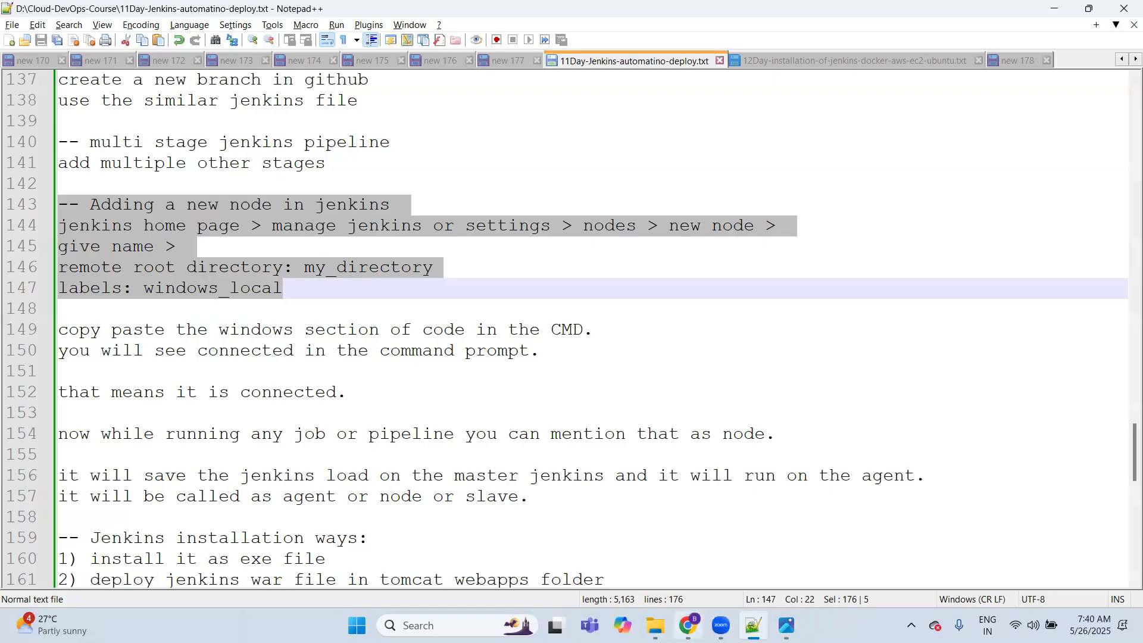
# Step: Switch back to Jenkins and open the main dashboard
pyautogui.click(688, 625)
pyautogui.hotkey('ctrl', 'Tab')
pyautogui.hotkey('ctrl', 'Tab')
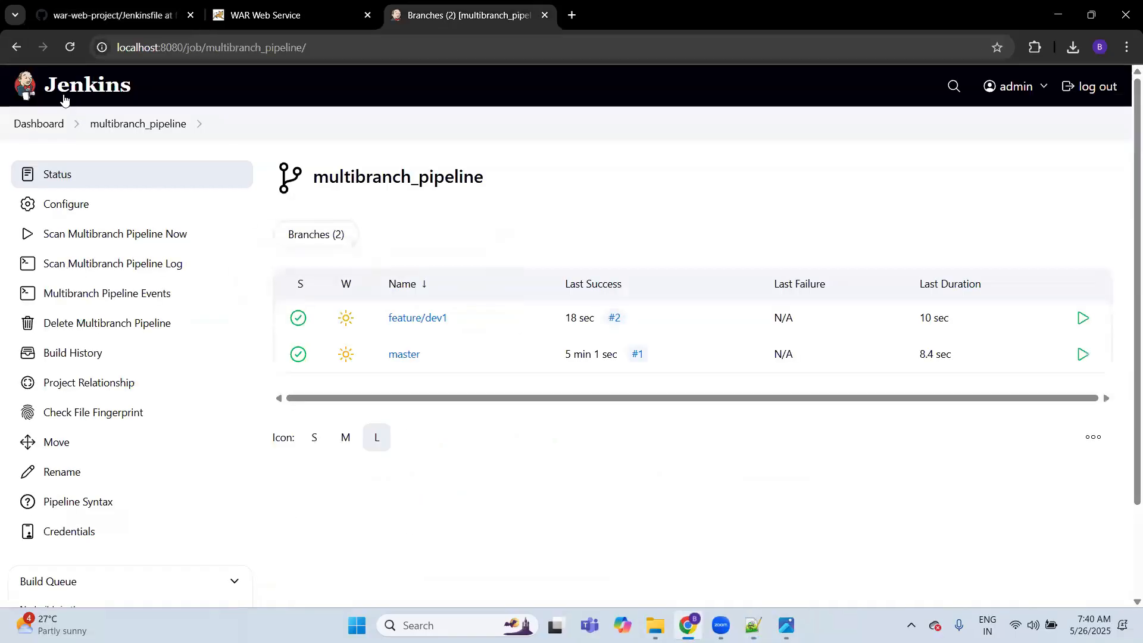
pyautogui.click(35, 119)
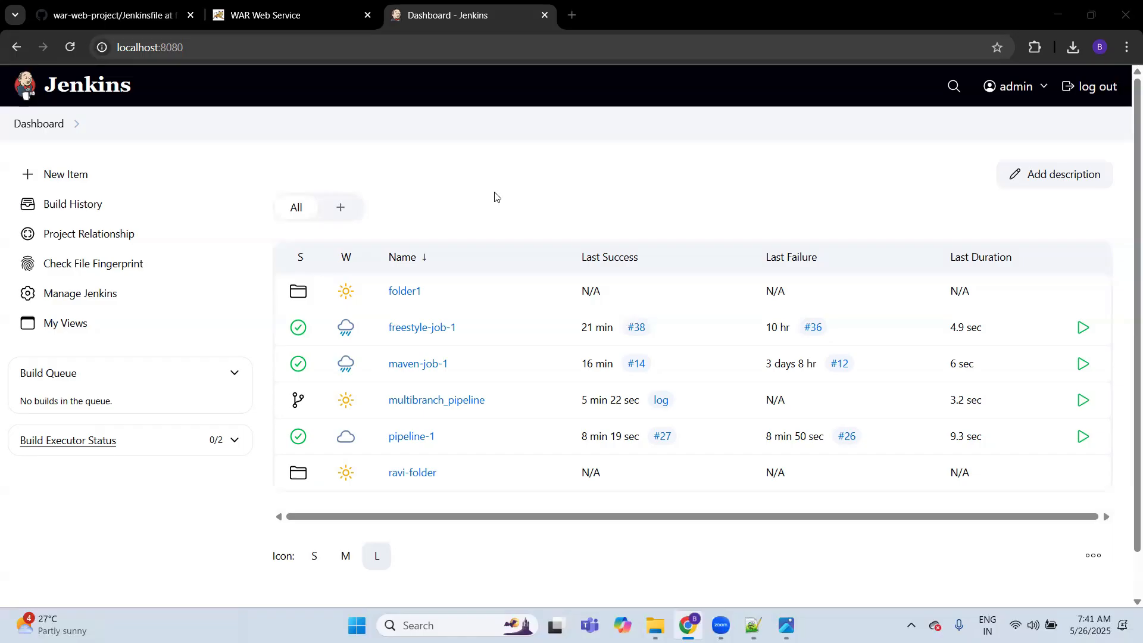
# Step: Switch to Notepad++ and read through the notes on pipelines, adding a new node and the Jenkins installation ways
pyautogui.hotkey('alt', 'Tab')
pyautogui.click(305, 295)
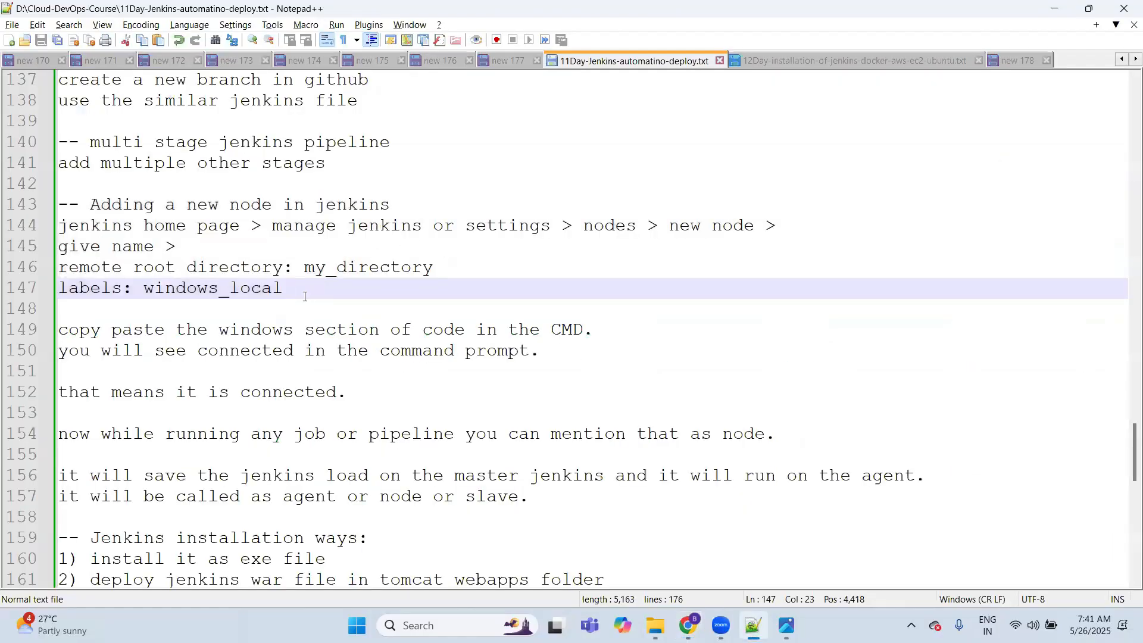
pyautogui.click(252, 308)
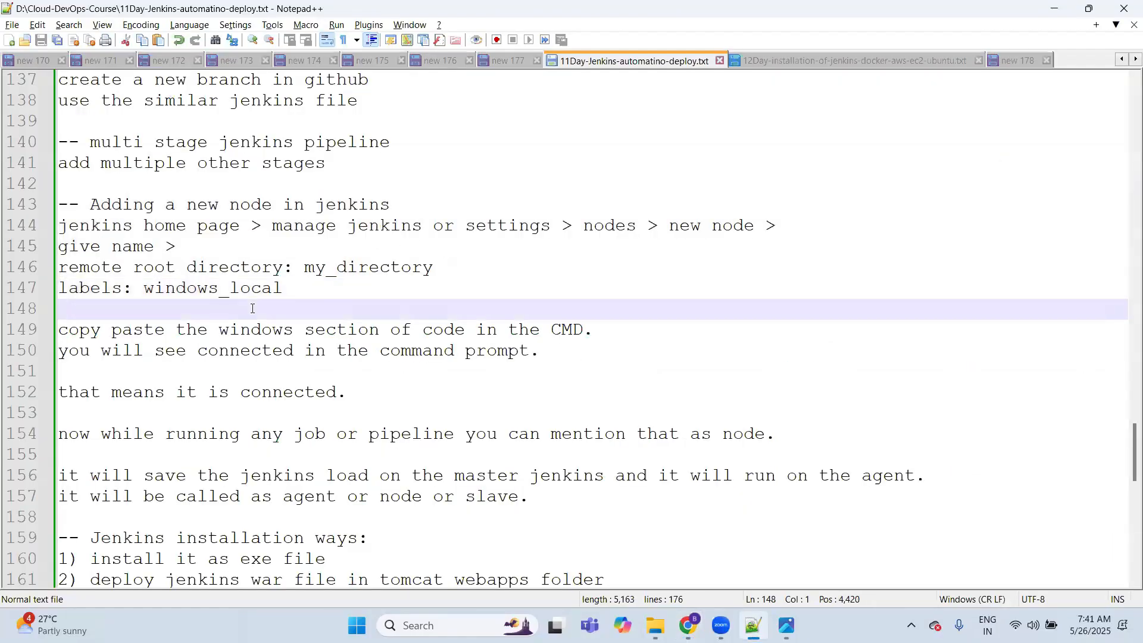
pyautogui.scroll(3, 252, 309)
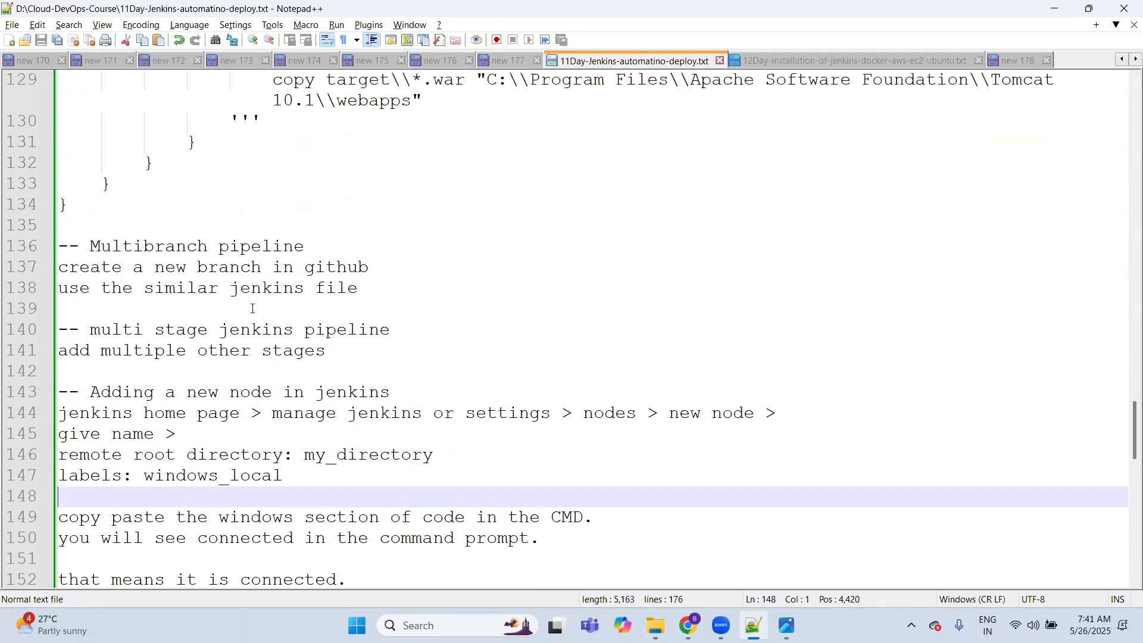
pyautogui.scroll(2, 253, 308)
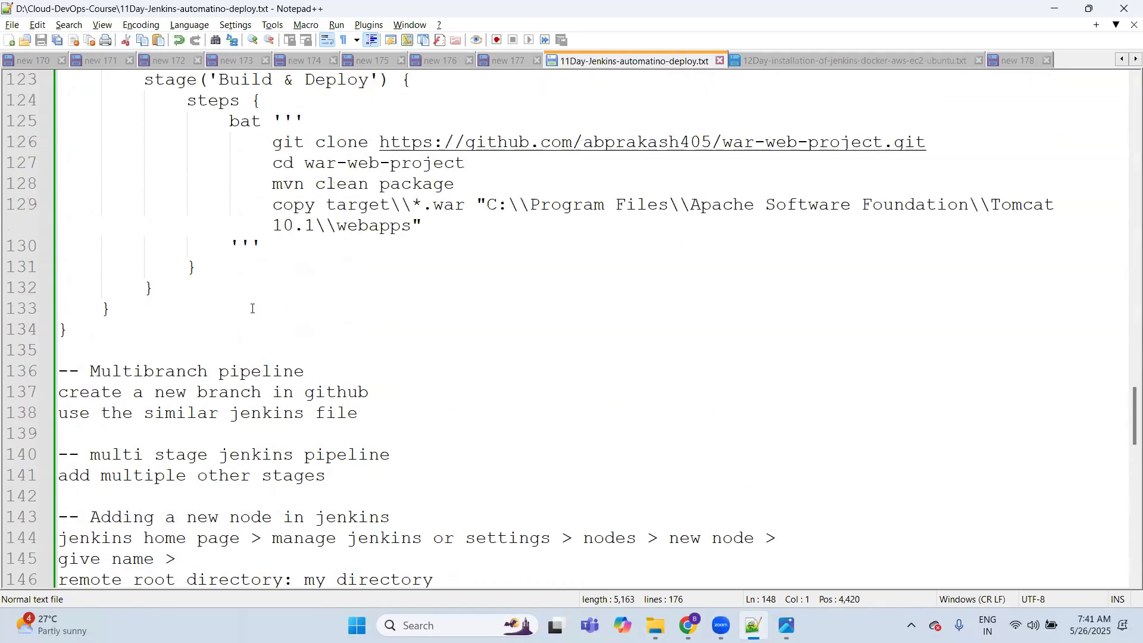
pyautogui.press('Down')
pyautogui.press('Down')
pyautogui.press('Down')
pyautogui.press('Down')
pyautogui.press('Down')
pyautogui.press('Down')
pyautogui.press('Down')
pyautogui.press('Down')
pyautogui.press('Down')
pyautogui.press('Down')
pyautogui.press('Down')
pyautogui.press('Down')
pyautogui.press('Down')
pyautogui.press('Down')
pyautogui.press('Down')
pyautogui.press('Down')
pyautogui.press('Down')
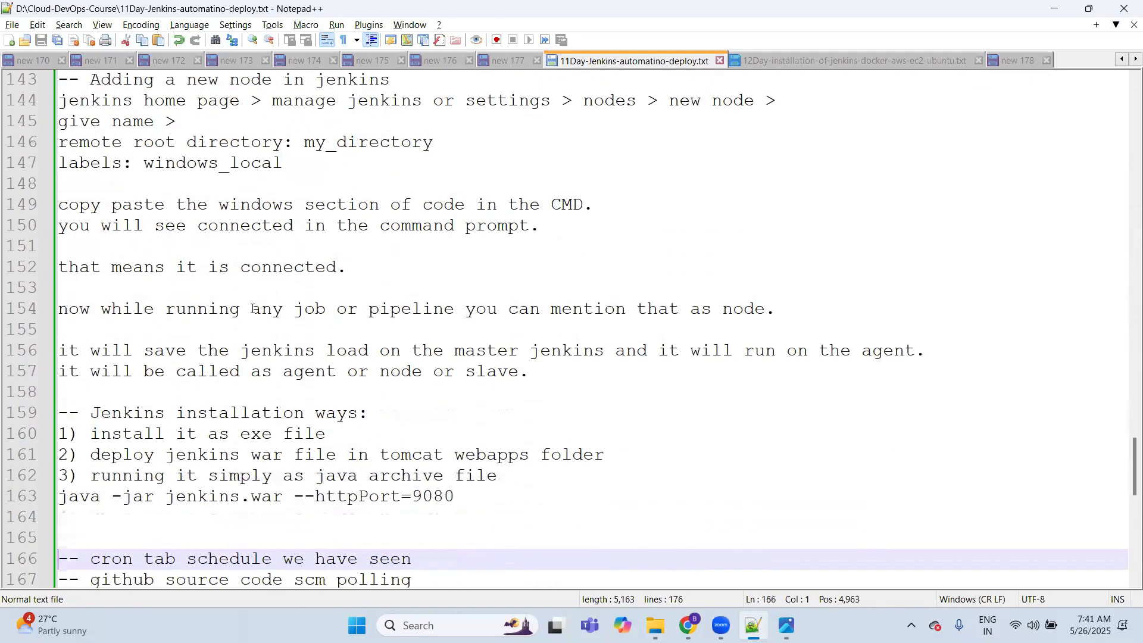
pyautogui.press('Up')
pyautogui.press('Up')
pyautogui.press('Up')
pyautogui.press('Up')
pyautogui.press('Up')
pyautogui.press('Up')
pyautogui.press('Up')
pyautogui.press('Up')
pyautogui.press('Up')
pyautogui.press('Up')
pyautogui.press('Up')
pyautogui.press('Up')
pyautogui.press('Up')
pyautogui.press('Up')
pyautogui.press('Up')
pyautogui.press('Up')
pyautogui.press('Up')
# Step: Switch to Jenkins and open the form for creating a new node from the node management page
pyautogui.hotkey('alt', 'Tab')
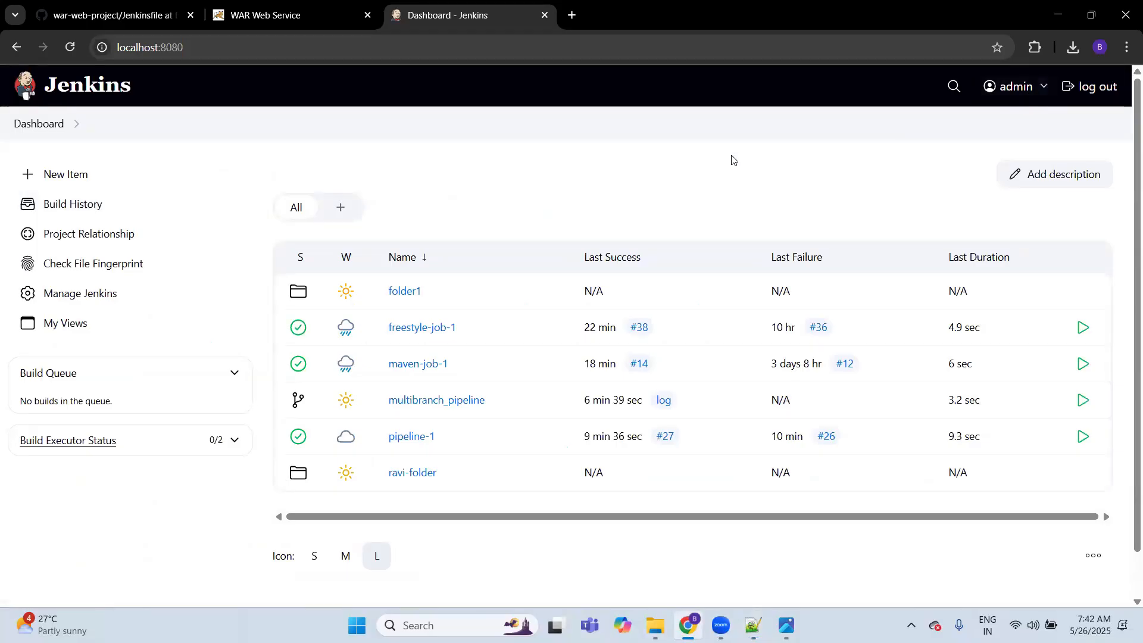
pyautogui.click(94, 296)
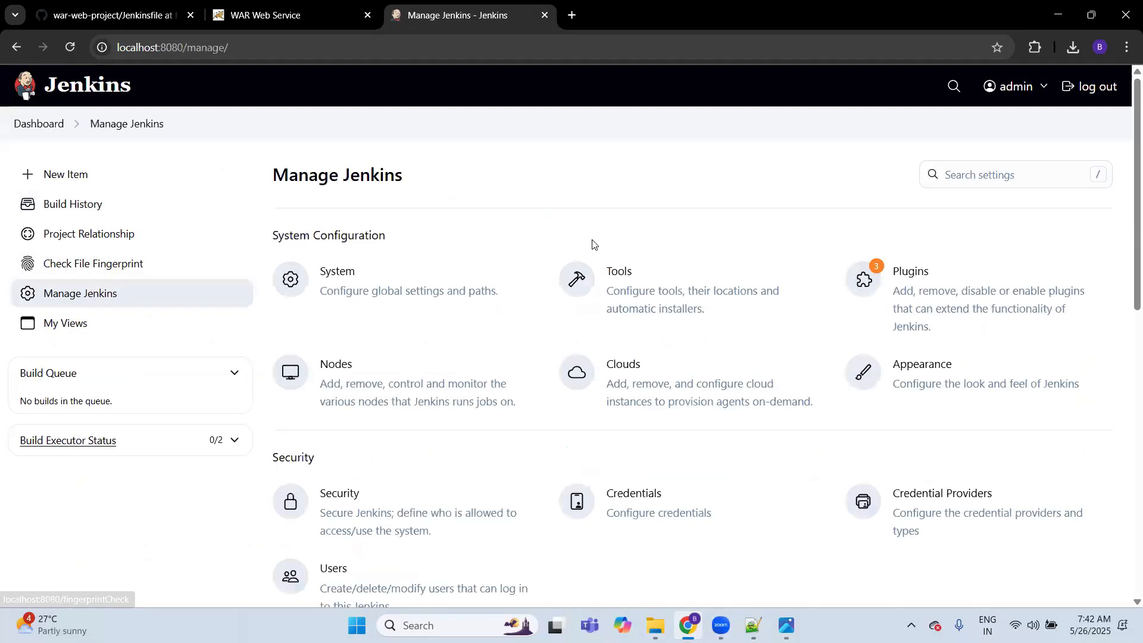
pyautogui.click(341, 369)
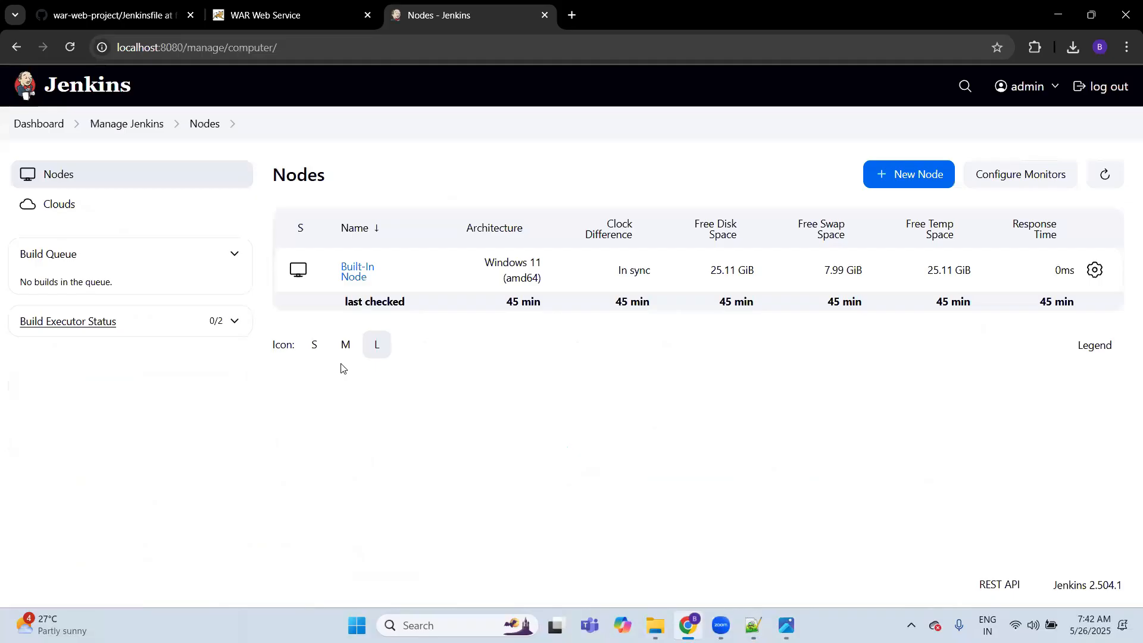
pyautogui.click(935, 177)
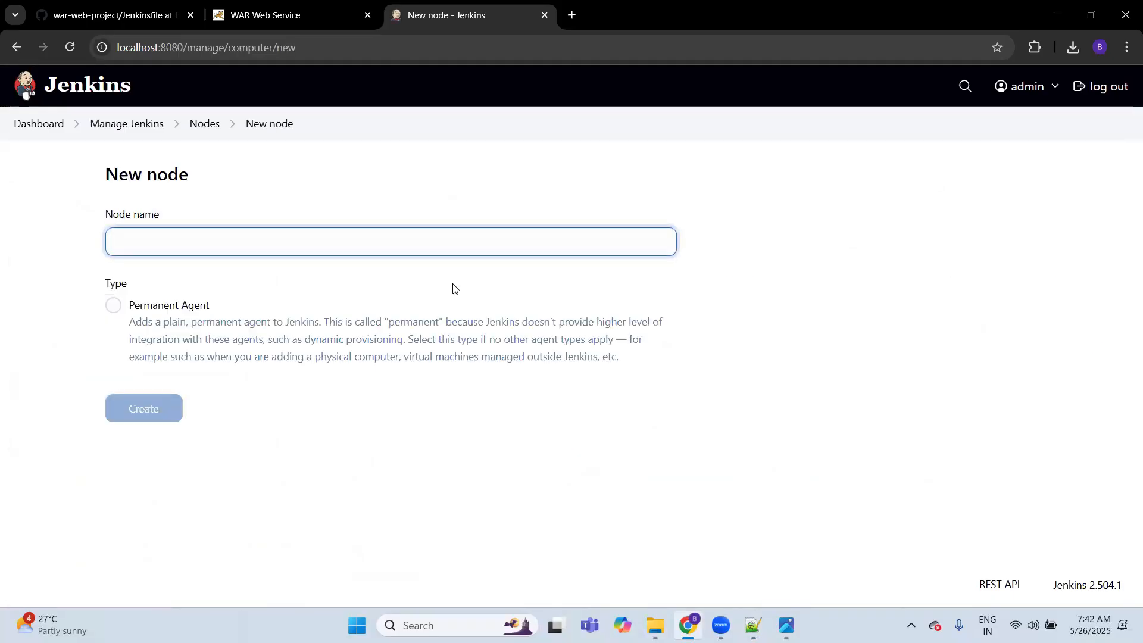
# Step: Name the new node windows_local_node, make it a permanent agent and create it
pyautogui.hotkey('alt', 'Tab')
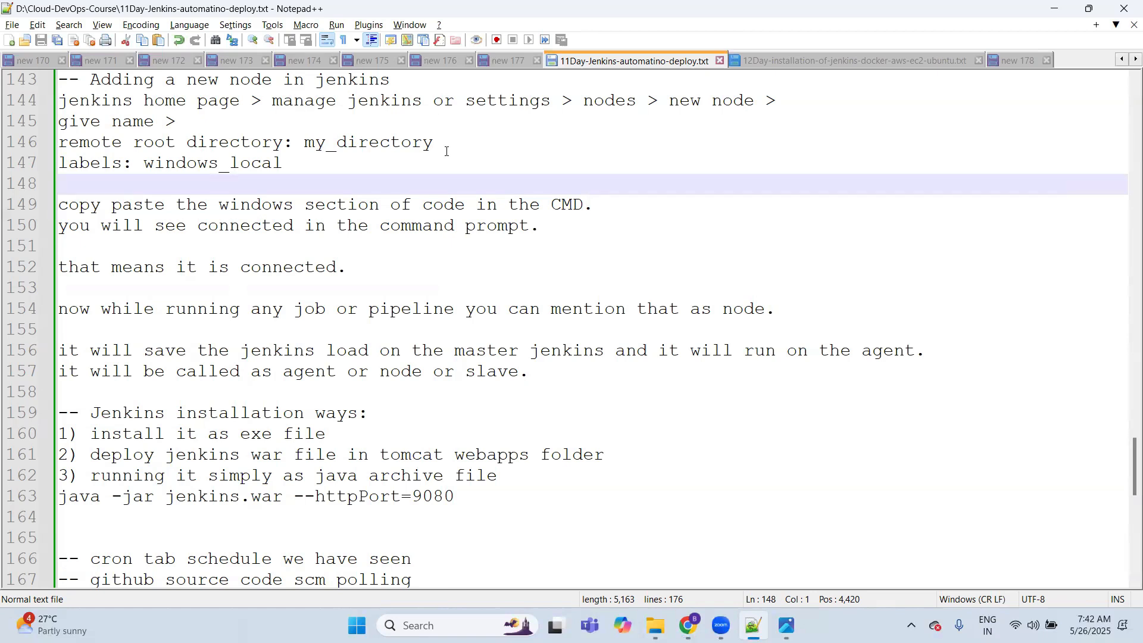
pyautogui.hotkey('alt', 'Tab')
pyautogui.write('windows_local_node')
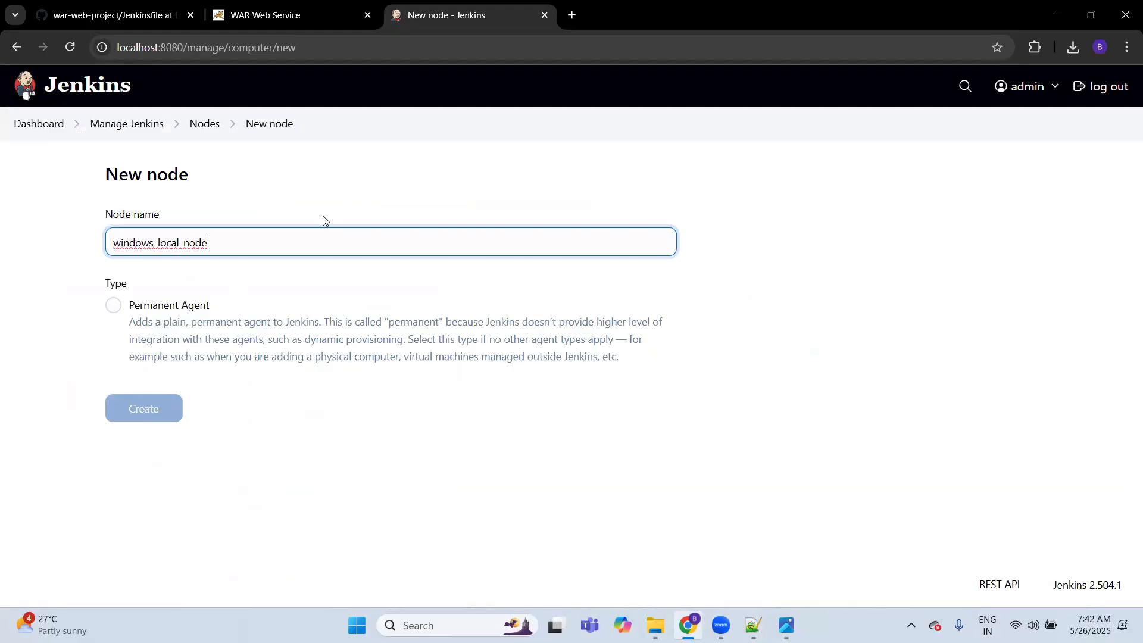
pyautogui.click(114, 305)
pyautogui.click(139, 410)
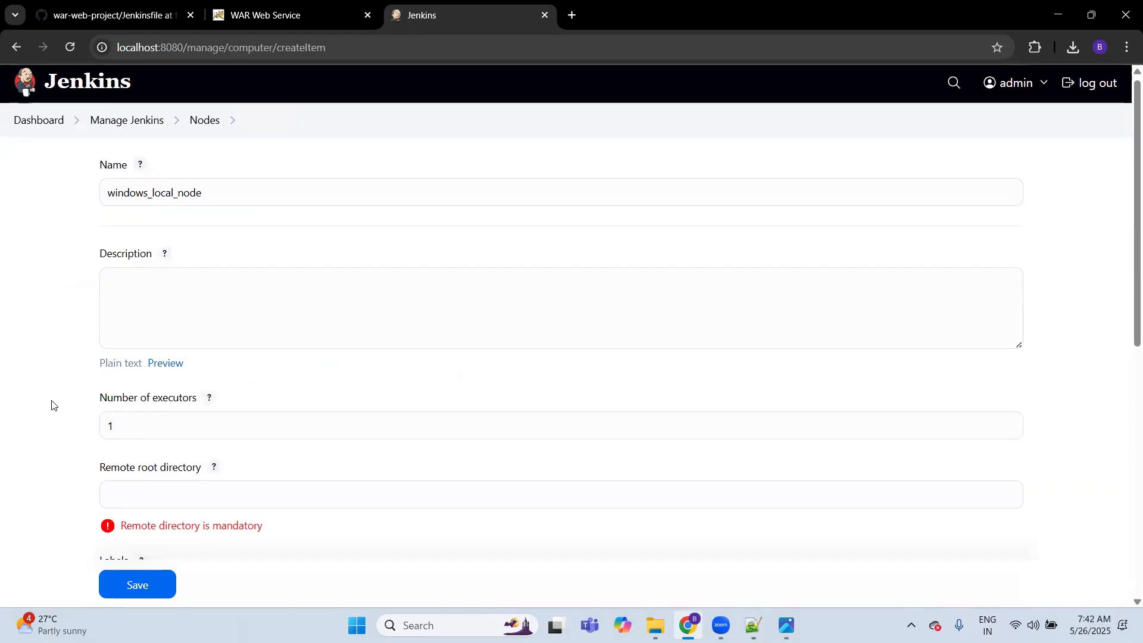
# Step: Set the new node's number of executors to 10
pyautogui.scroll(-2, 53, 409)
pyautogui.scroll(-1, 52, 408)
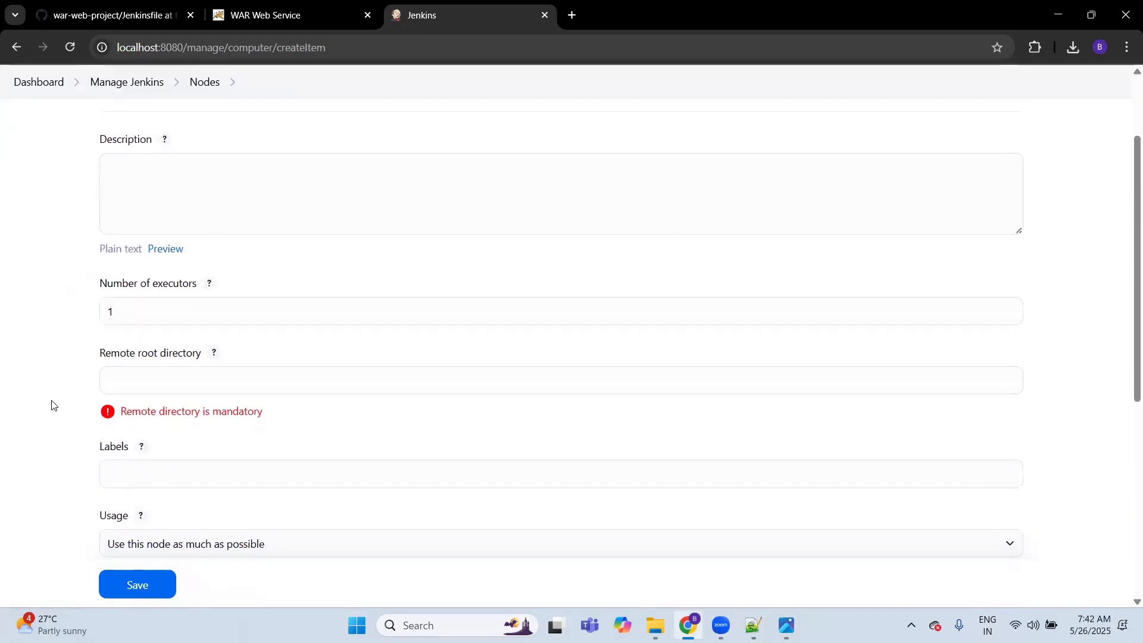
pyautogui.click(138, 308)
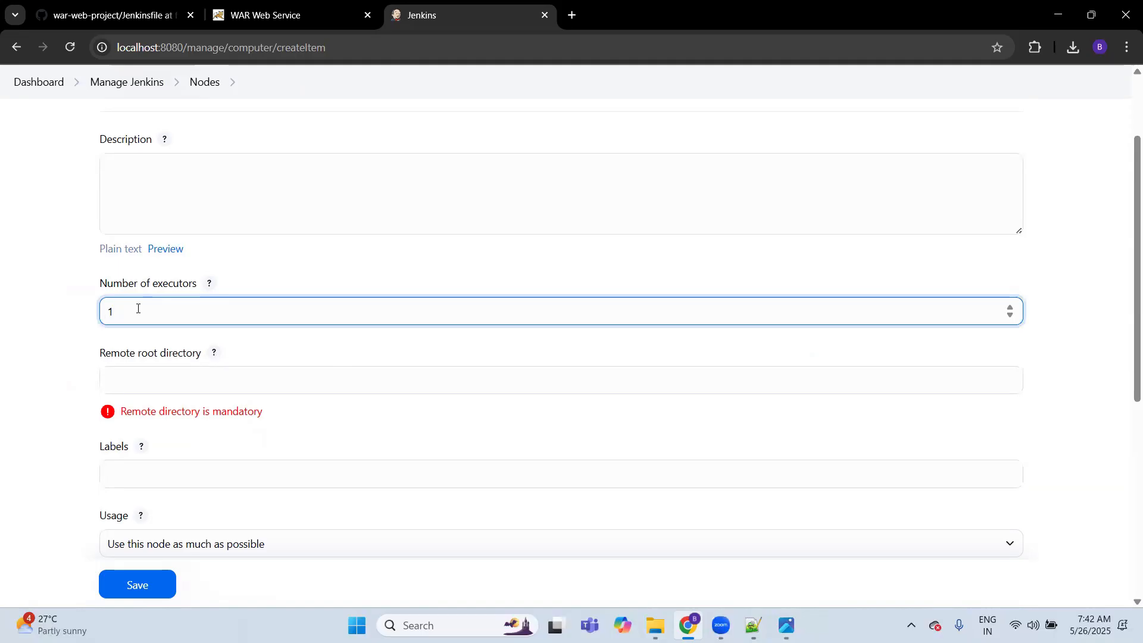
pyautogui.write('0')
pyautogui.click(54, 319)
pyautogui.scroll(-2, 54, 319)
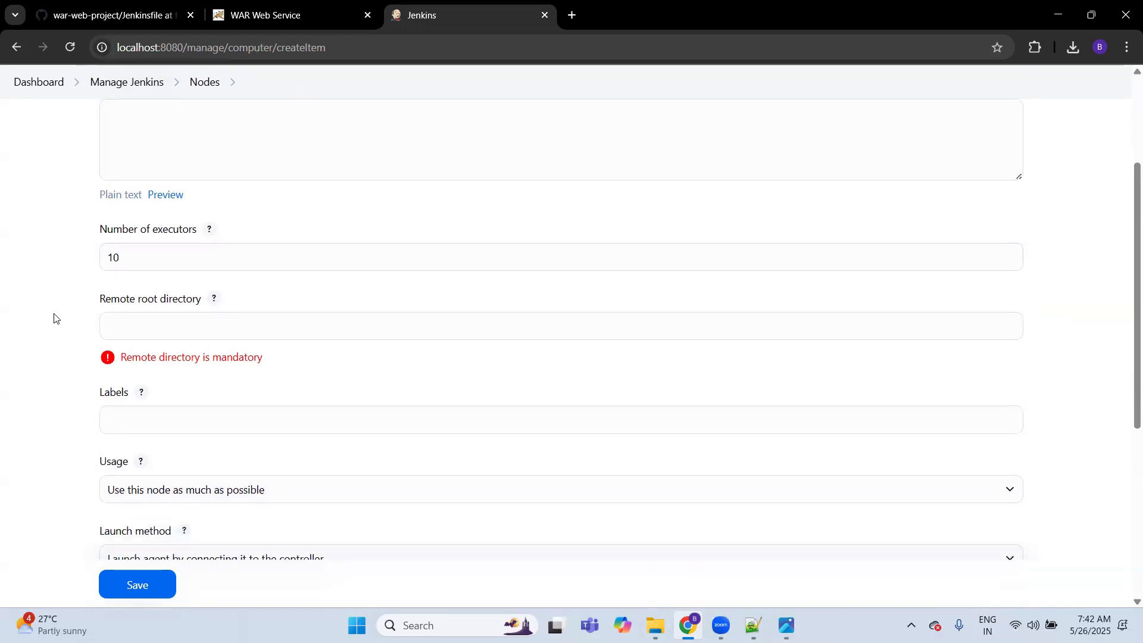
# Step: Set the node's remote root directory to windows_my_local
pyautogui.click(137, 289)
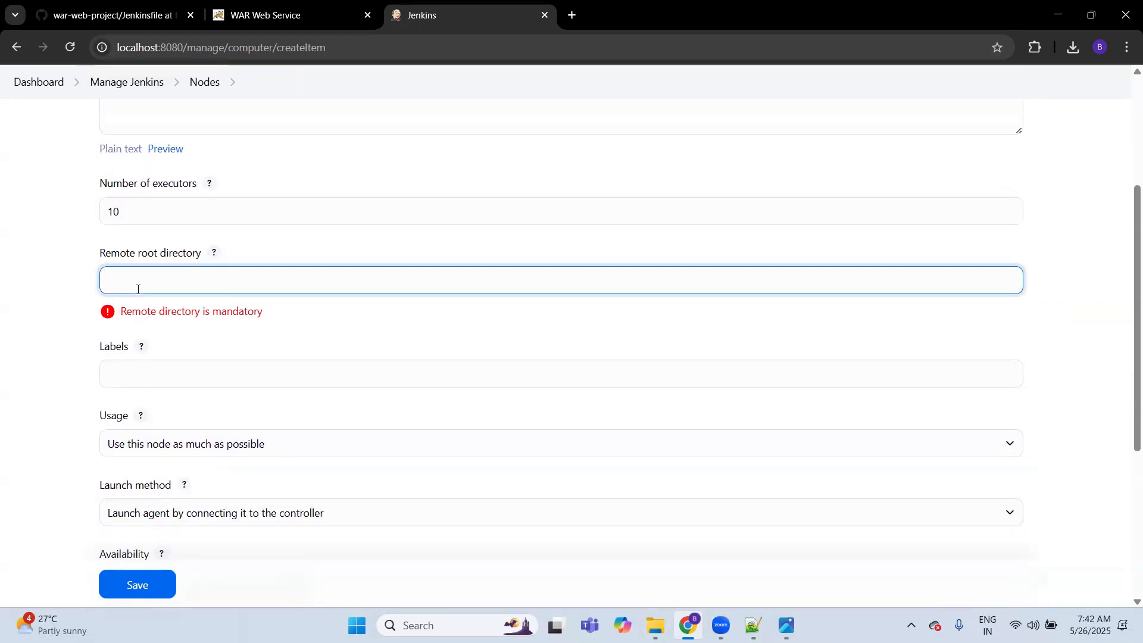
pyautogui.write('windows_my_local')
pyautogui.doubleClick(138, 289)
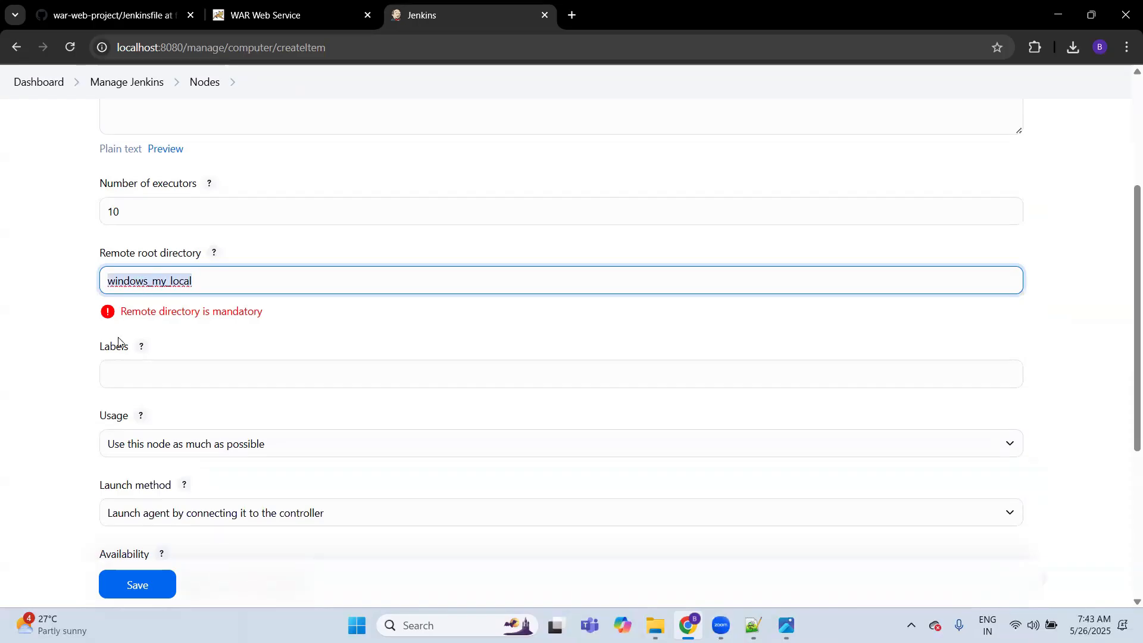
# Step: Give the node the label windows_local and save its configuration
pyautogui.click(122, 371)
pyautogui.write('windows_')
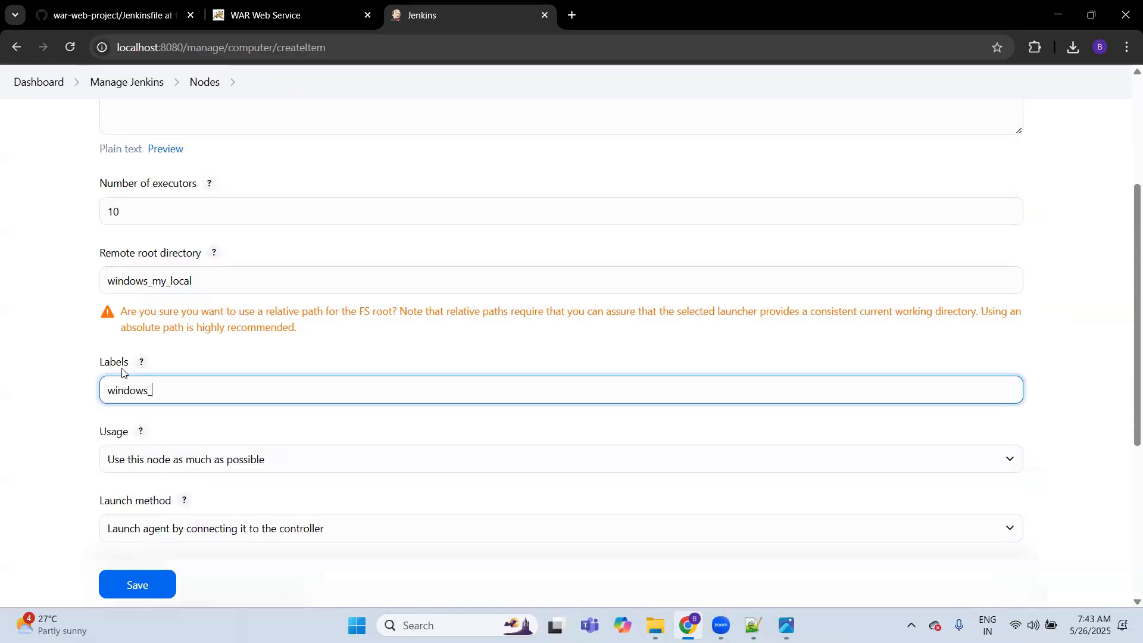
pyautogui.write('local')
pyautogui.click(131, 583)
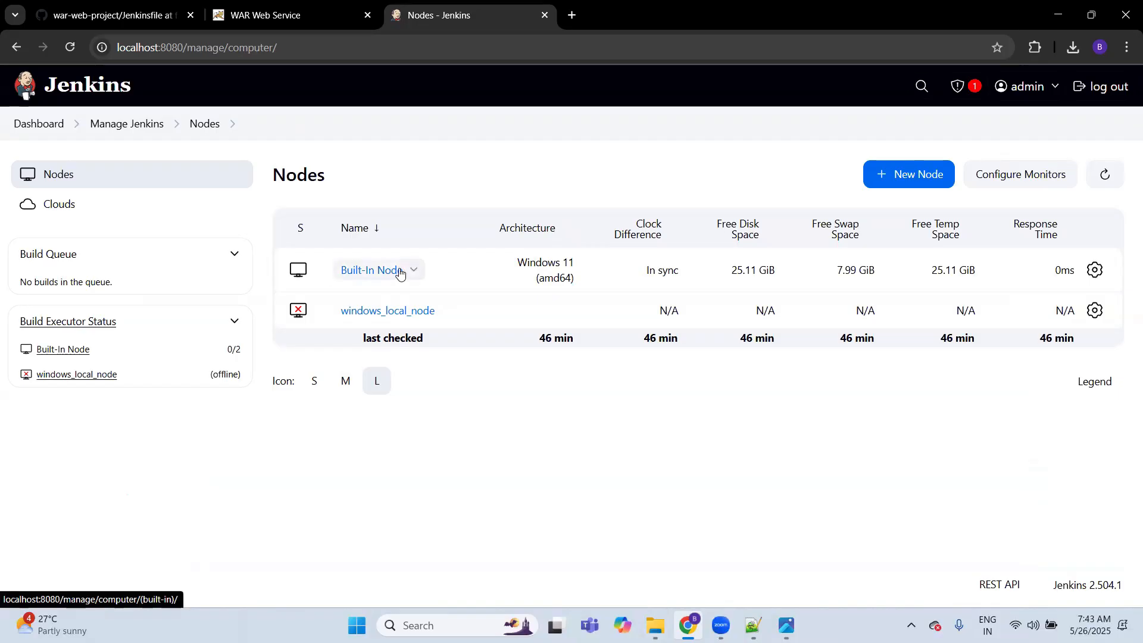
# Step: Open windows_local_node and copy the Windows command for running the agent from the command line
pyautogui.moveTo(799, 275)
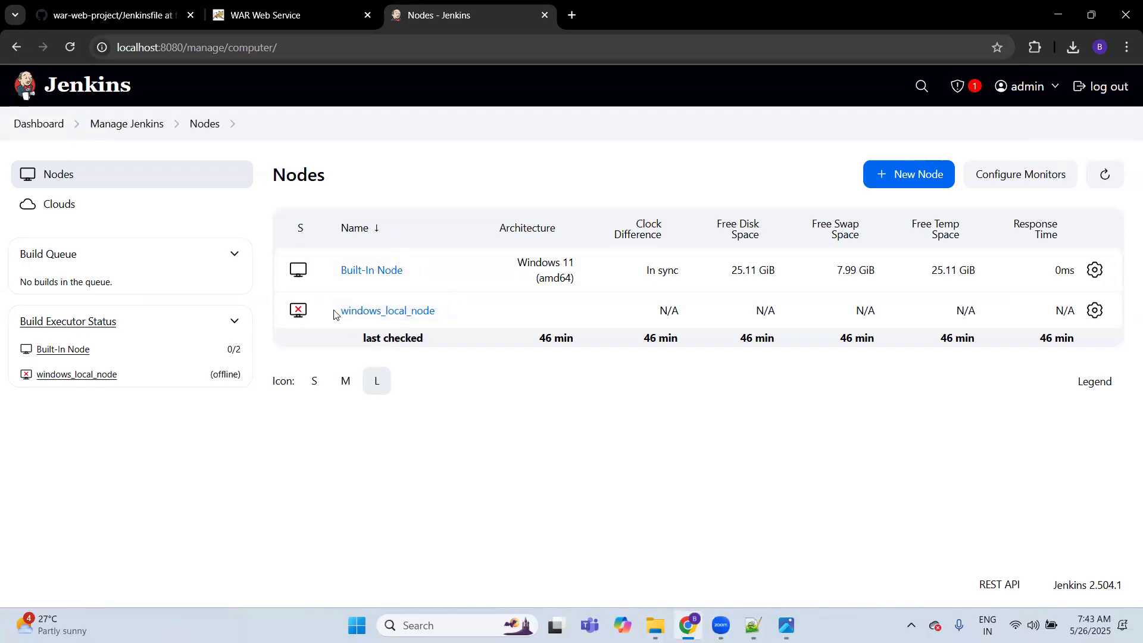
pyautogui.click(358, 312)
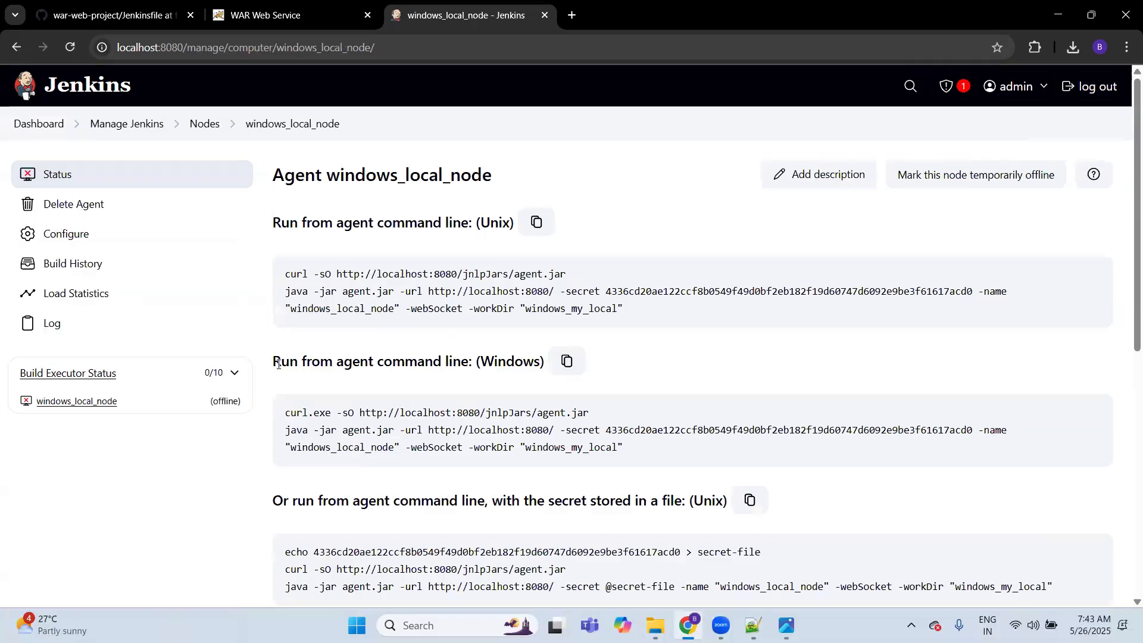
pyautogui.doubleClick(512, 359)
pyautogui.click(566, 364)
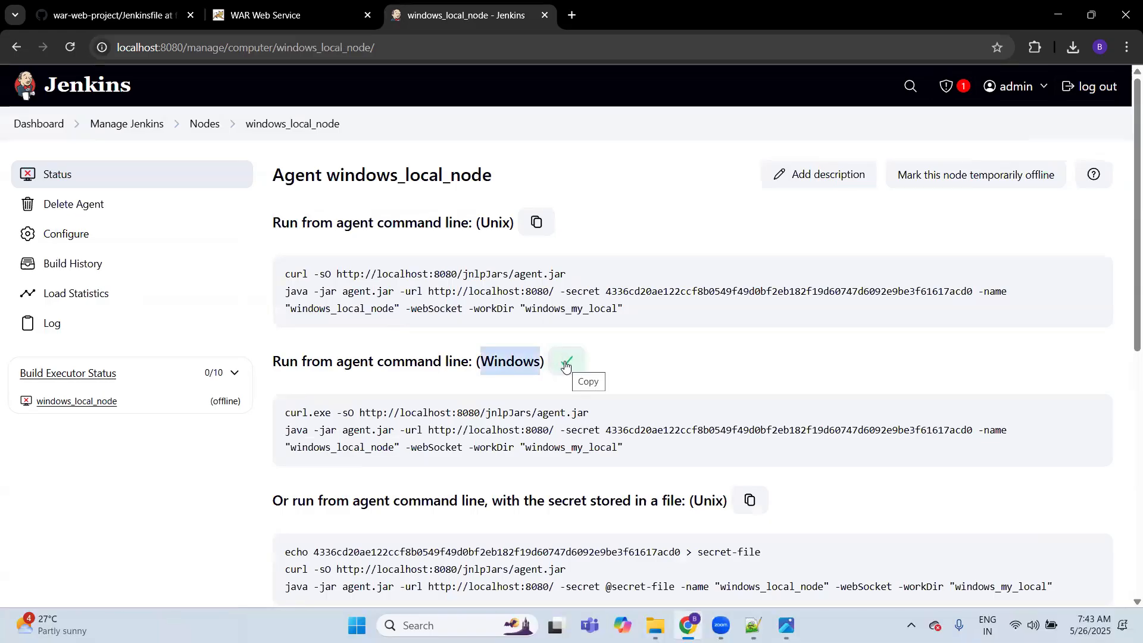
# Step: Open Command Prompt and run the copied agent launch command, which includes the agent secret
pyautogui.press('super')
pyautogui.write('cmd')
pyautogui.press('Return')
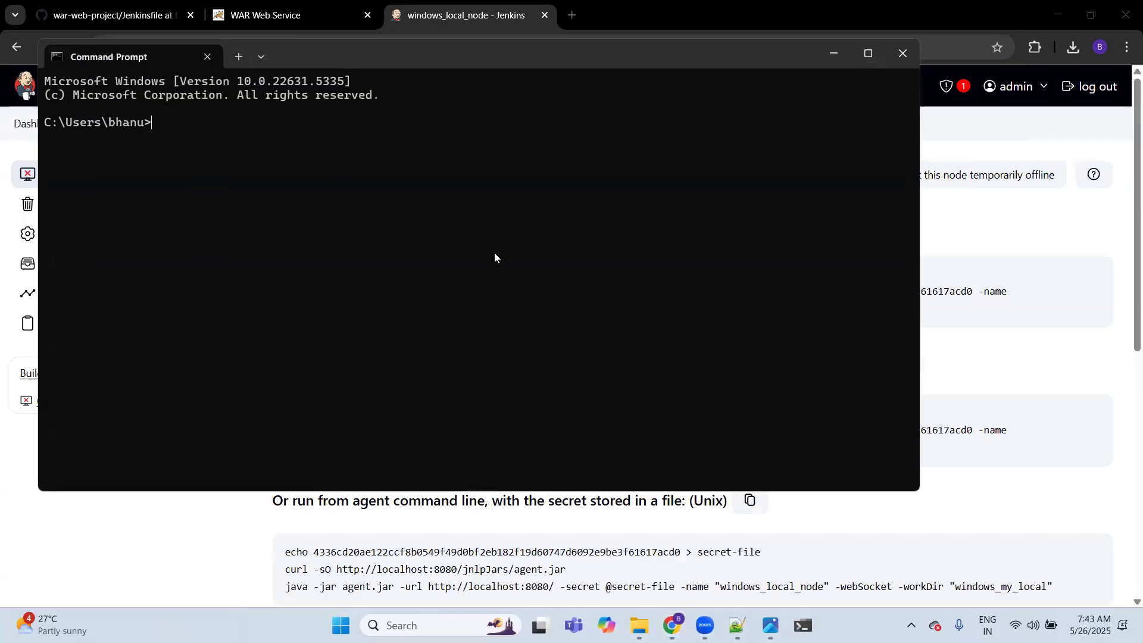
pyautogui.hotkey('ctrl', 'v')
pyautogui.press('Return')
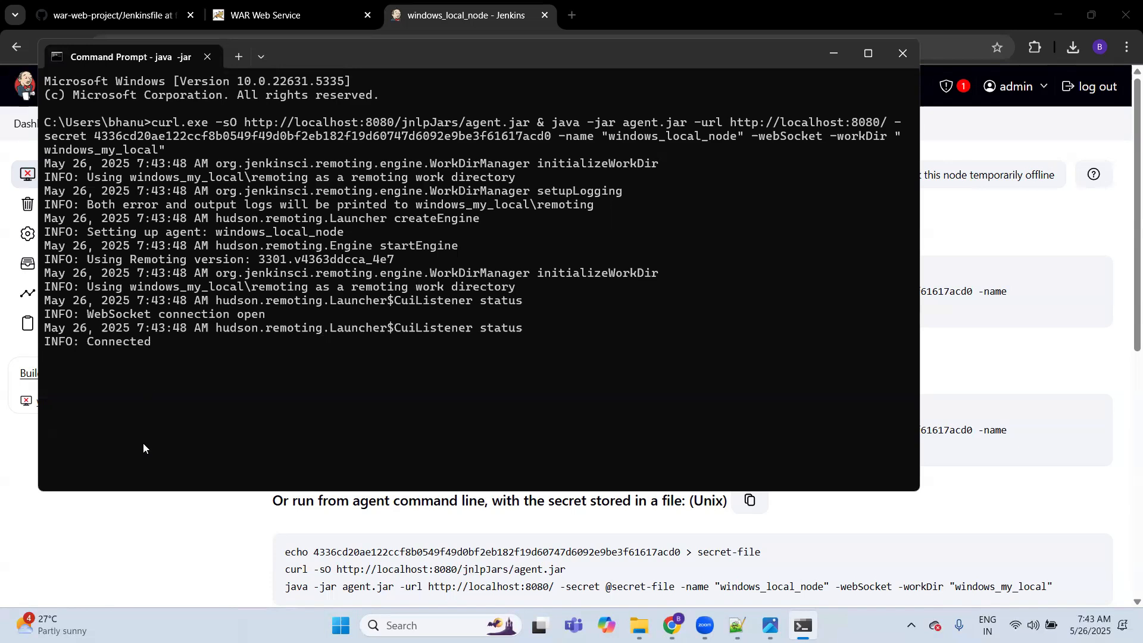
# Step: Switch back to Jenkins, check the connection status of windows_local_node and copy its windows_local label
pyautogui.click(151, 518)
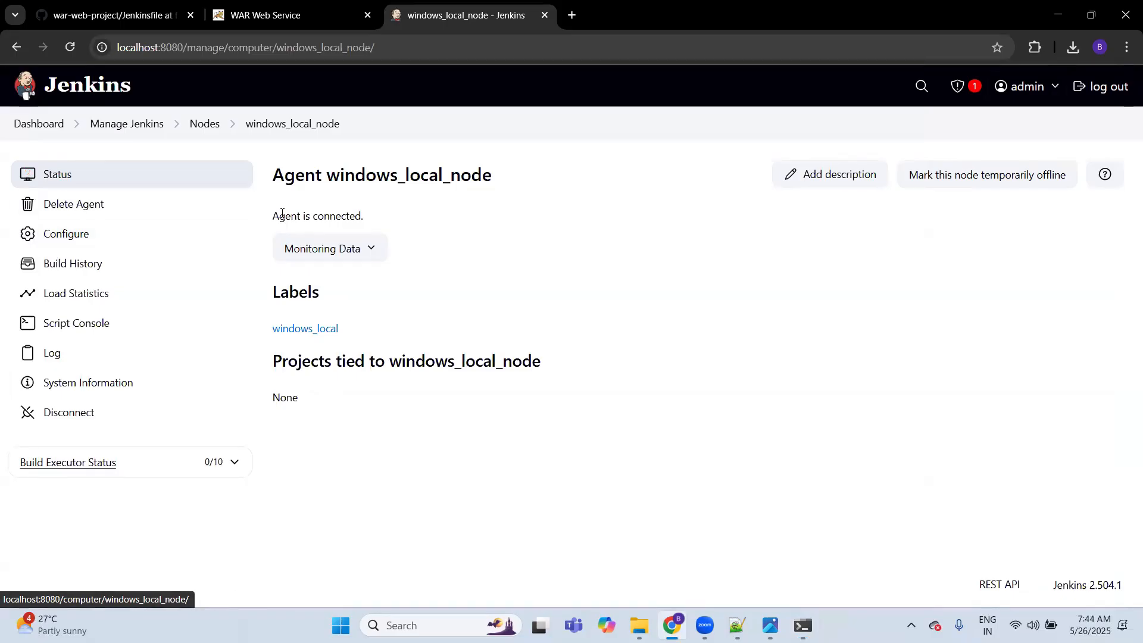
pyautogui.moveTo(275, 215); pyautogui.dragTo(365, 220)
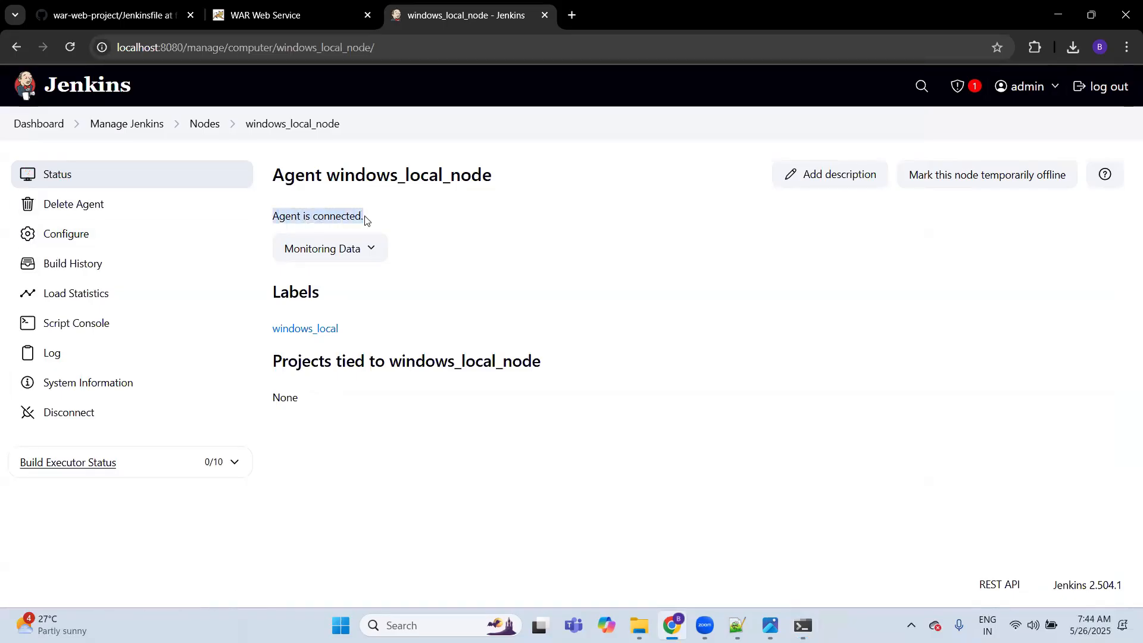
pyautogui.click(444, 225)
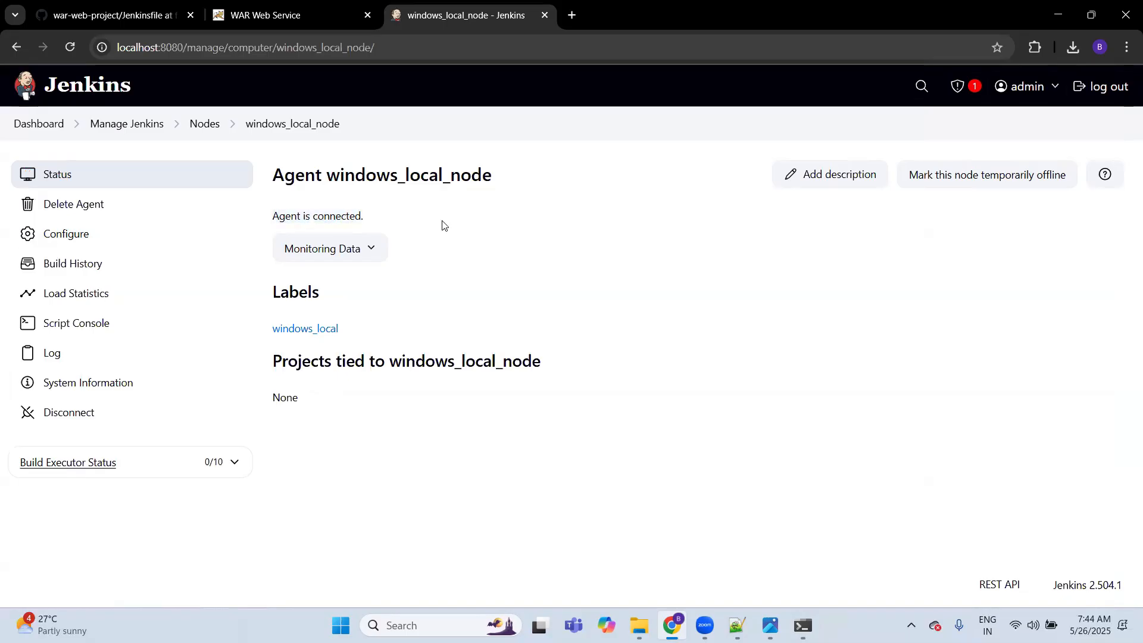
pyautogui.moveTo(351, 333); pyautogui.dragTo(274, 328)
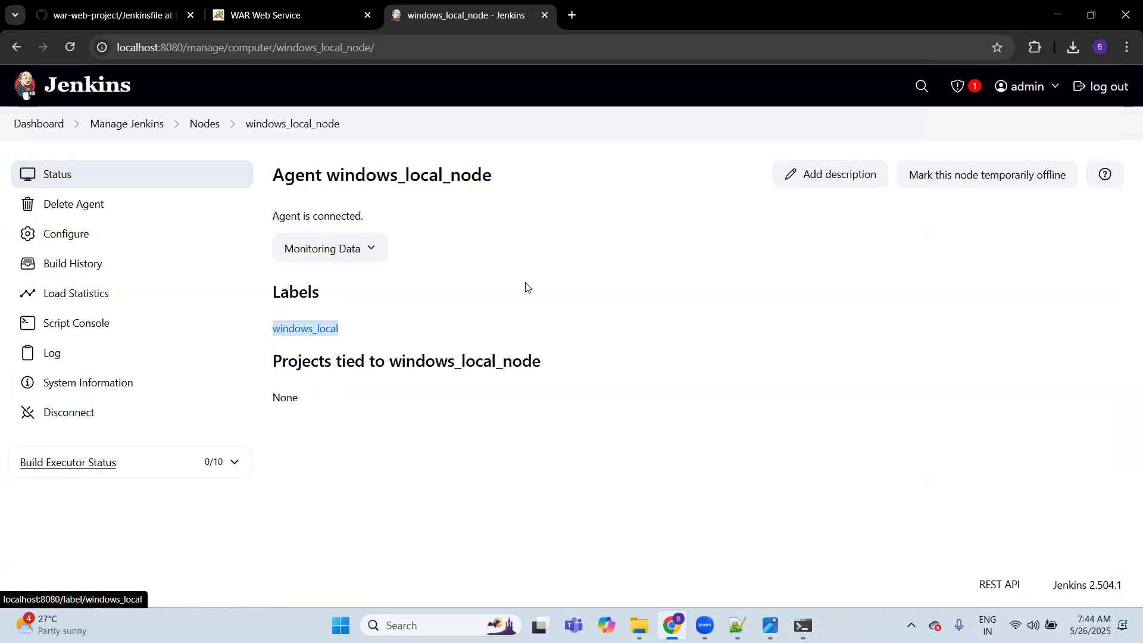
pyautogui.click(561, 258)
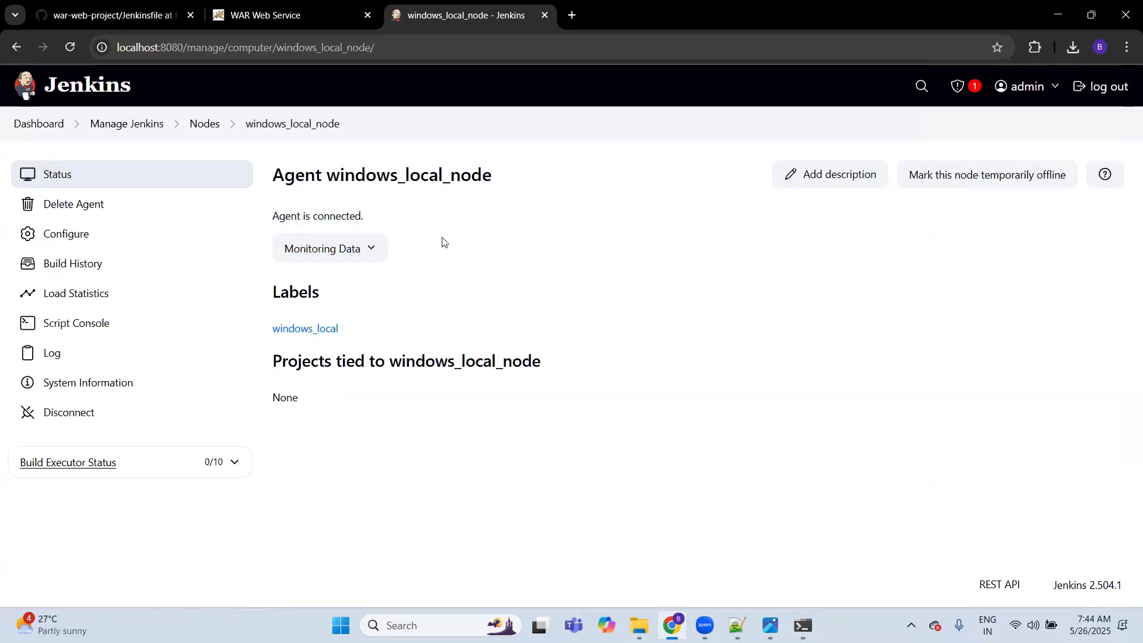
# Step: Restrict freestyle-job-1 to run on the label expression windows_local and save the job configuration
pyautogui.click(102, 90)
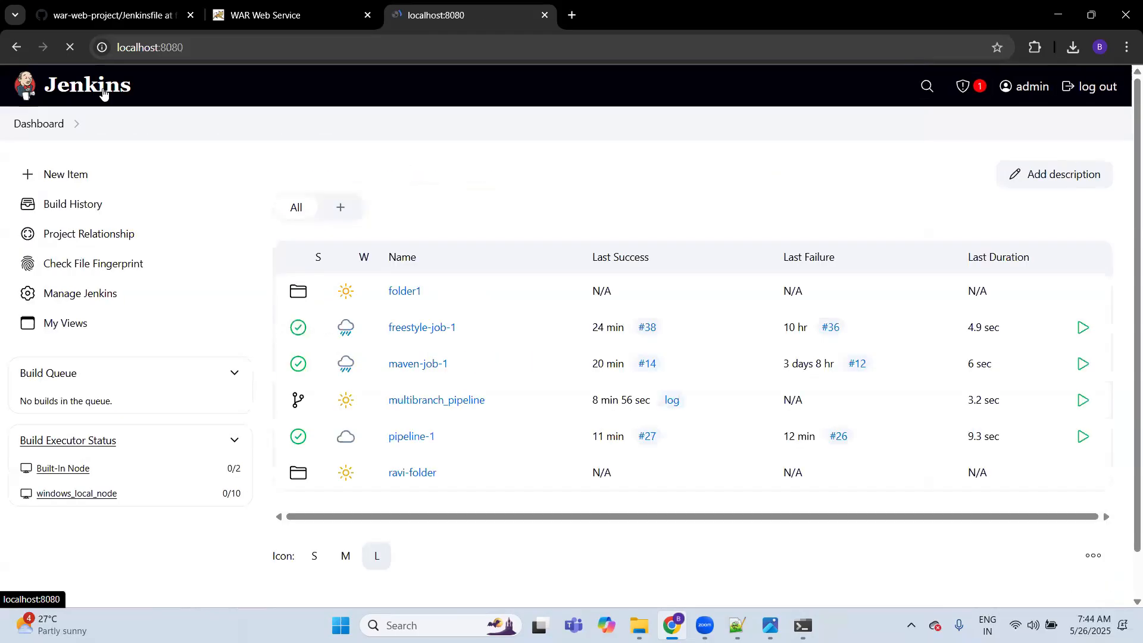
pyautogui.click(424, 327)
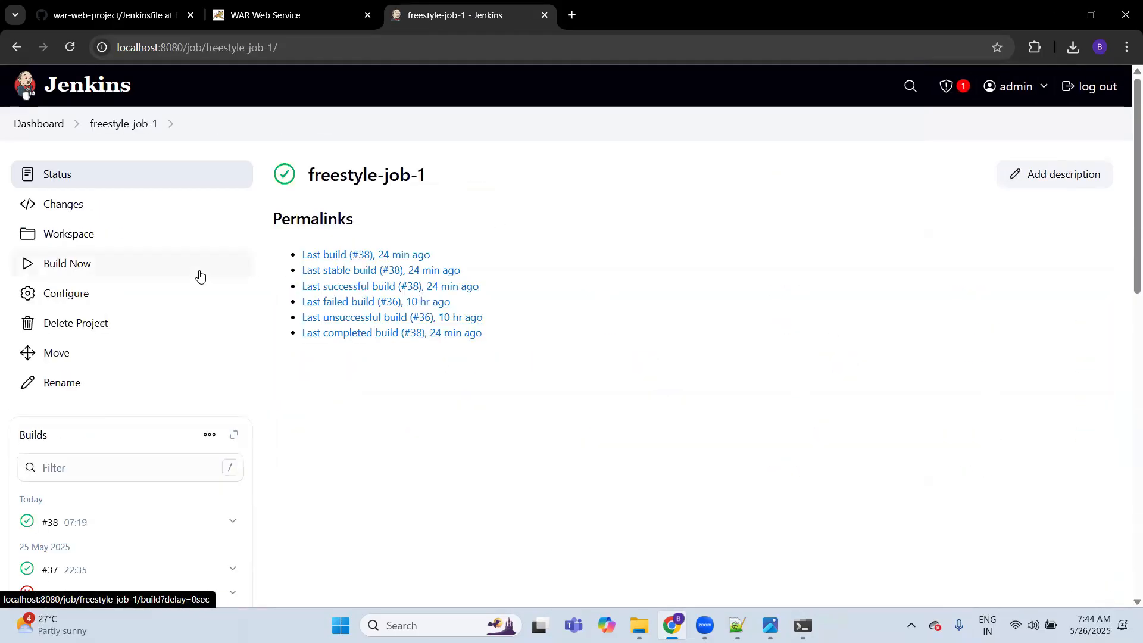
pyautogui.click(110, 298)
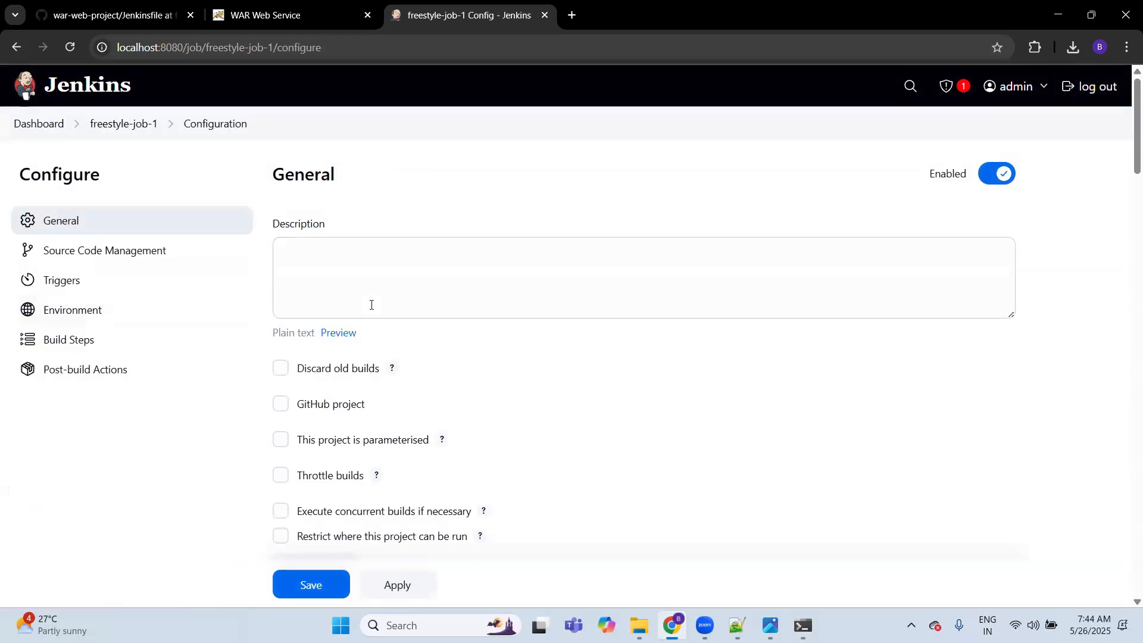
pyautogui.scroll(-3, 502, 390)
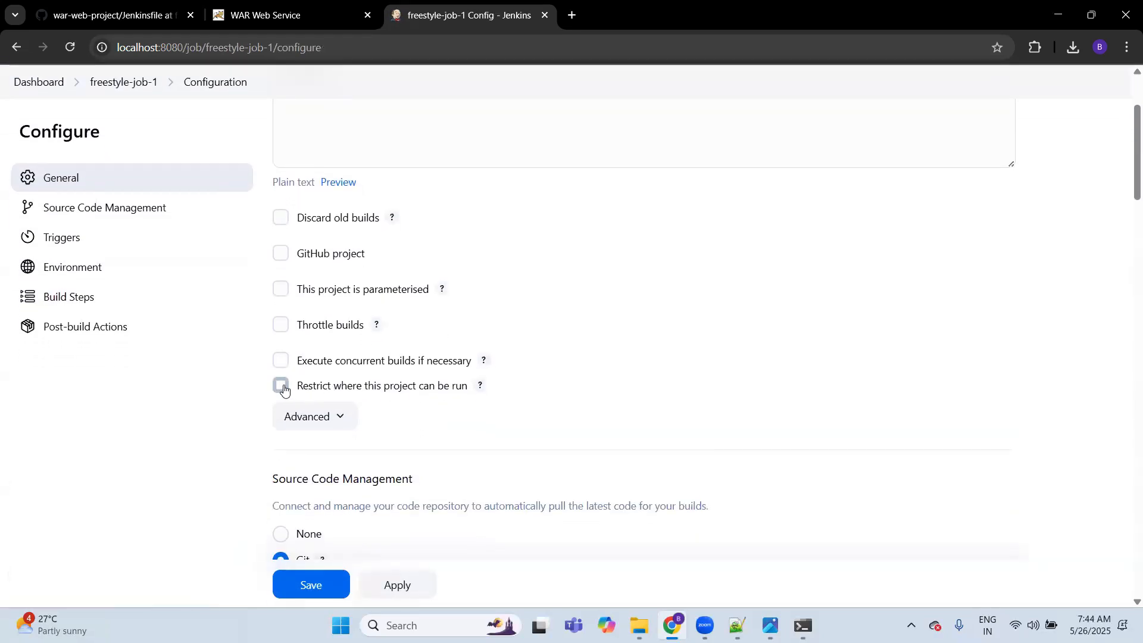
pyautogui.click(281, 385)
pyautogui.click(332, 429)
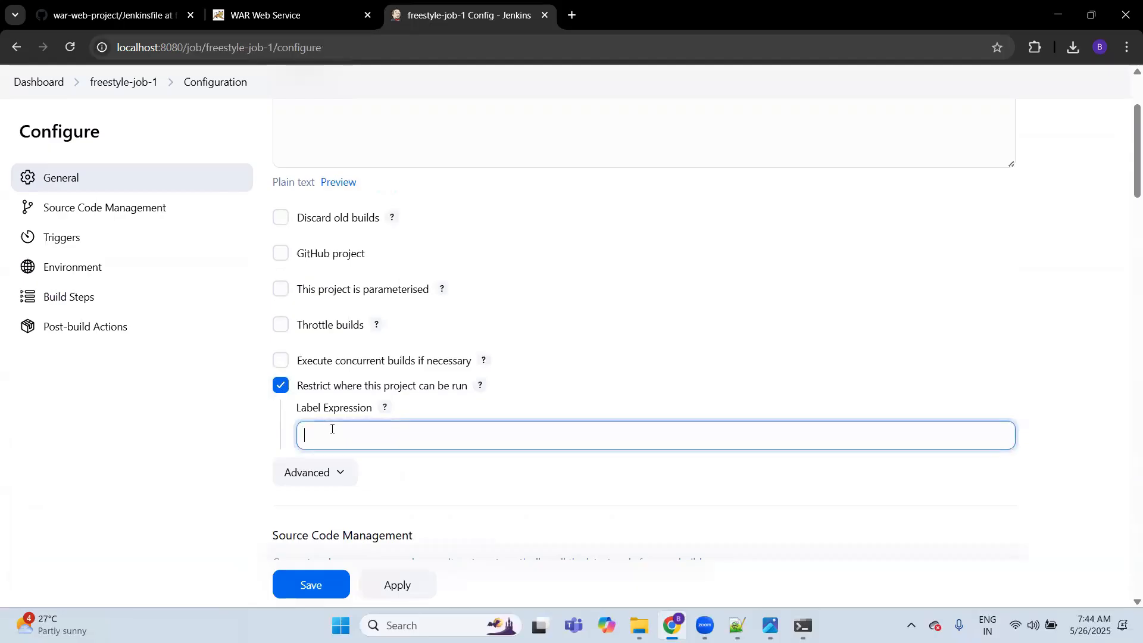
pyautogui.write('windows_local')
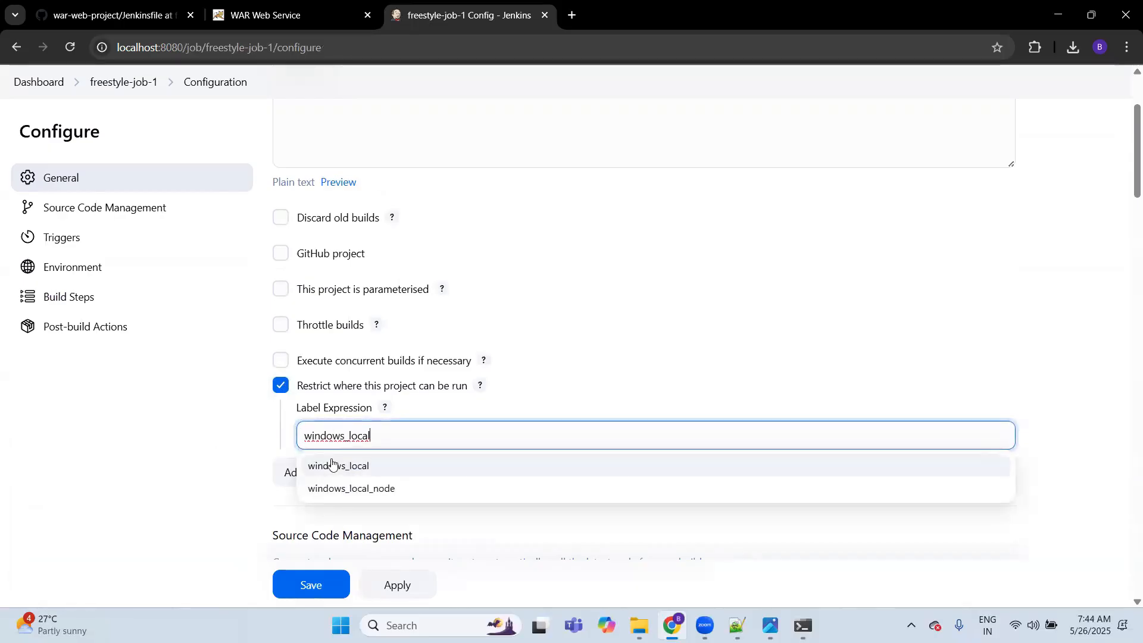
pyautogui.click(340, 472)
pyautogui.click(319, 584)
# Step: Build freestyle-job-1 and open the console output of the new build
pyautogui.click(84, 262)
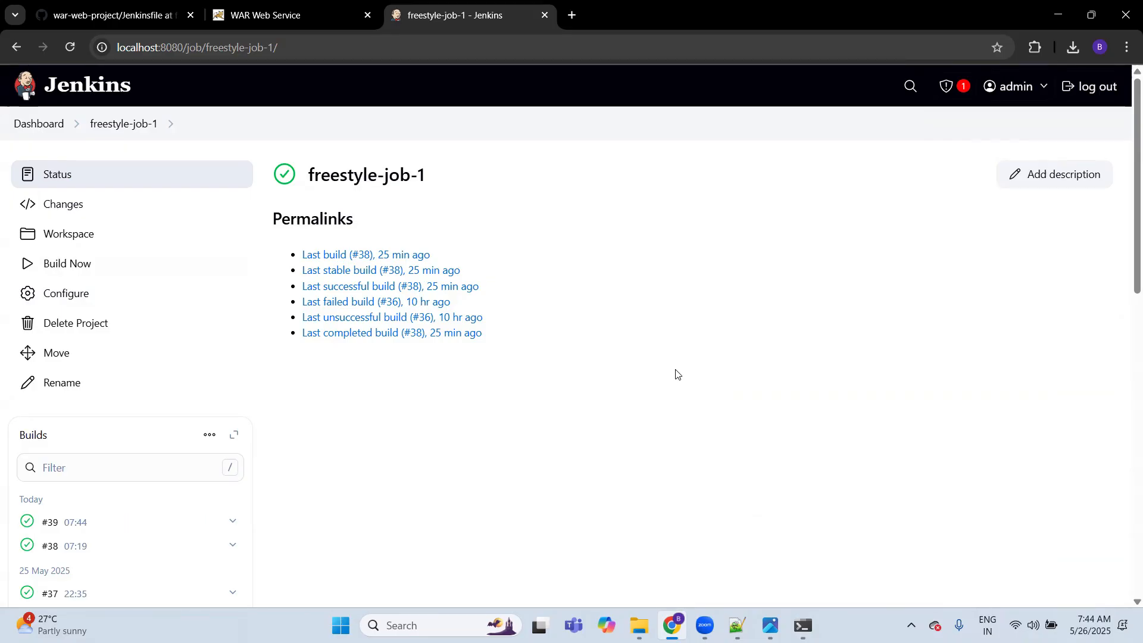
pyautogui.click(148, 521)
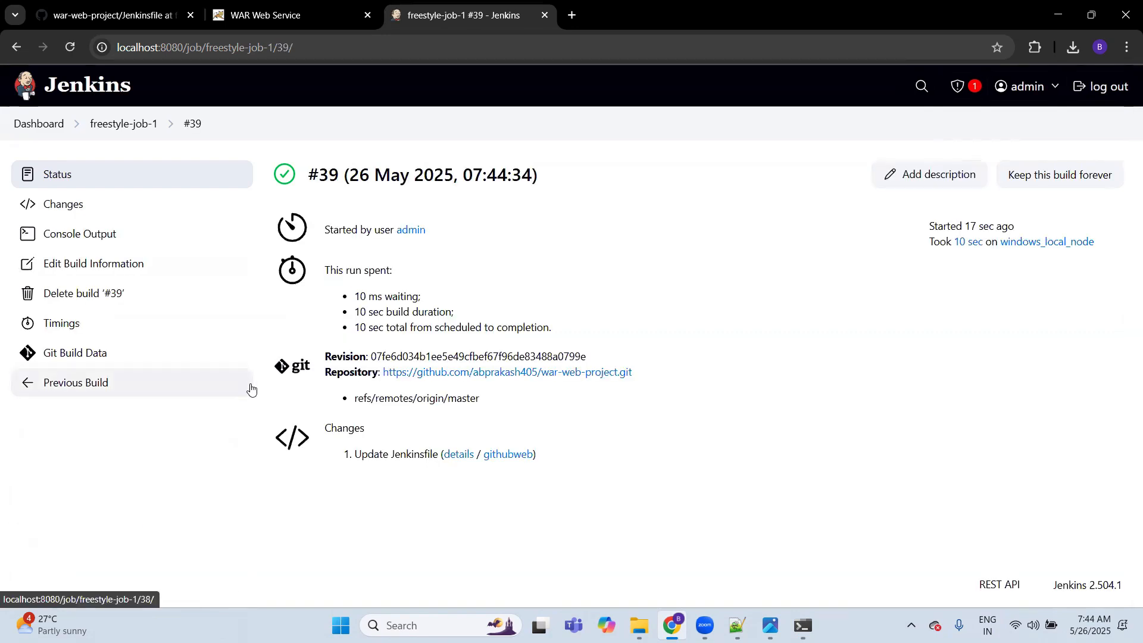
pyautogui.click(106, 244)
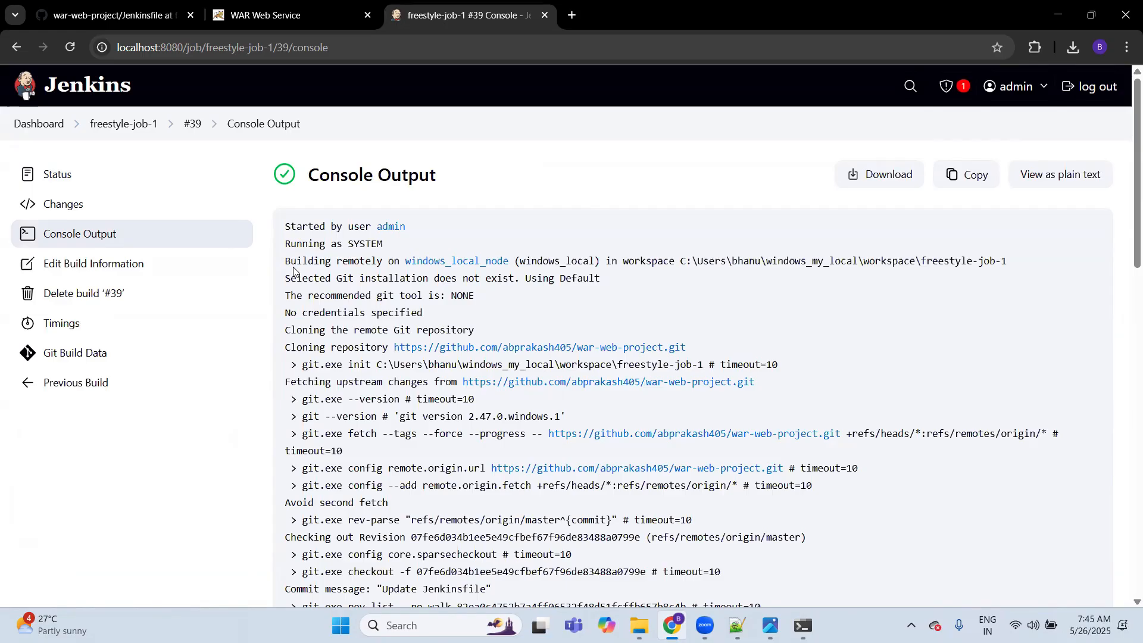
# Step: Examine the console output line naming the remote build node and highlight its workspace path
pyautogui.moveTo(285, 261); pyautogui.dragTo(1016, 261)
pyautogui.click(686, 263)
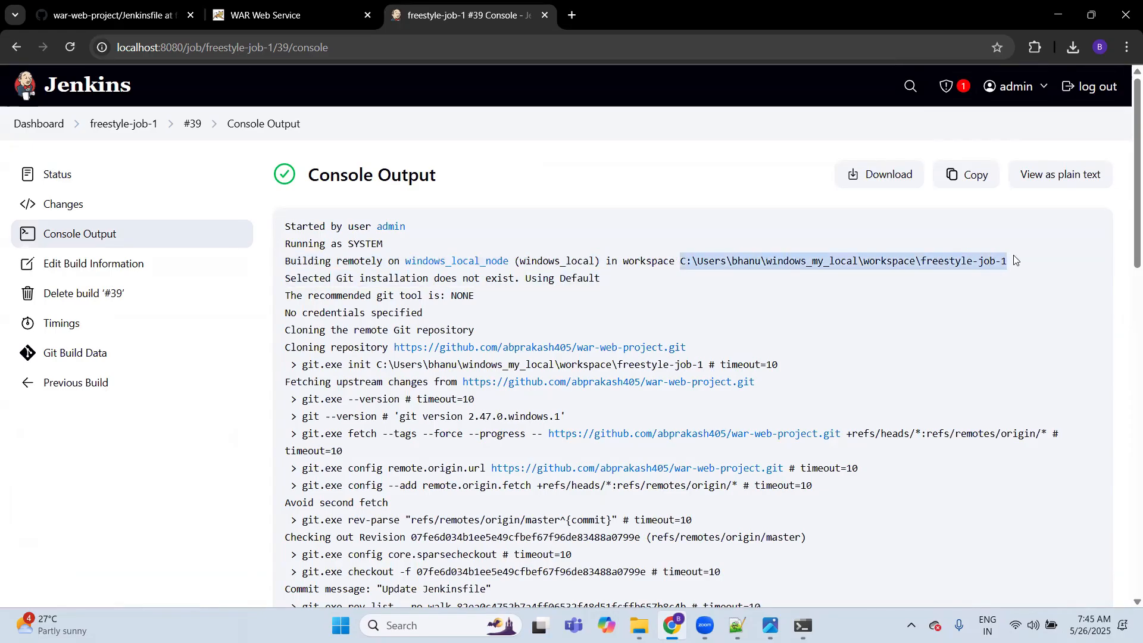
pyautogui.click(785, 291)
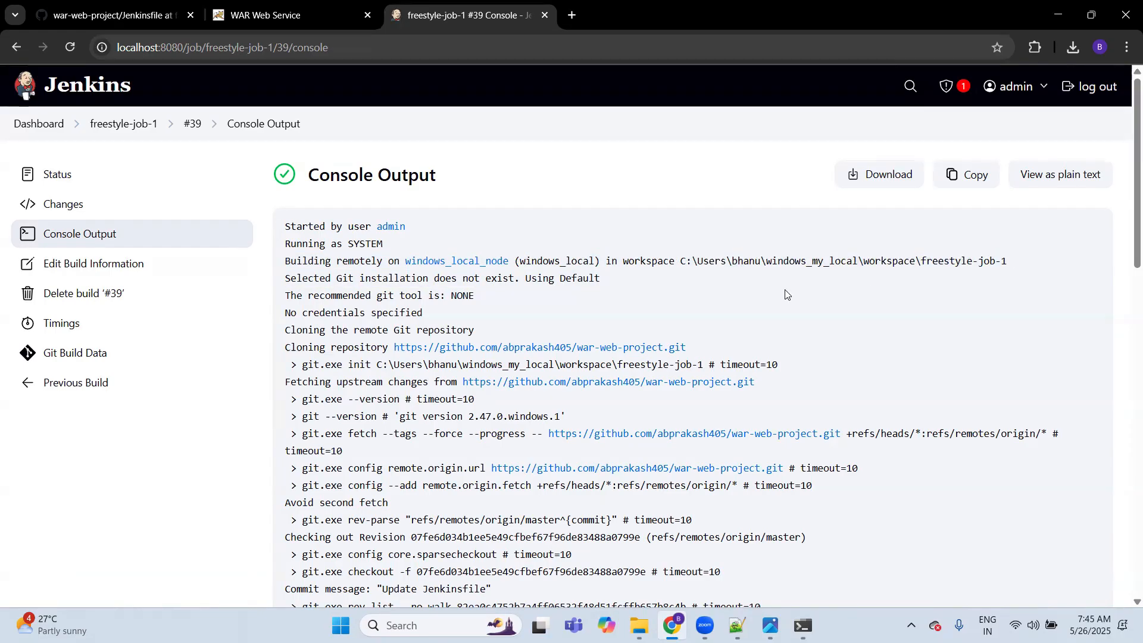
# Step: Return to the Jenkins dashboard, then switch to Notepad++ and review the notes on adding a new node in Jenkins
pyautogui.click(97, 99)
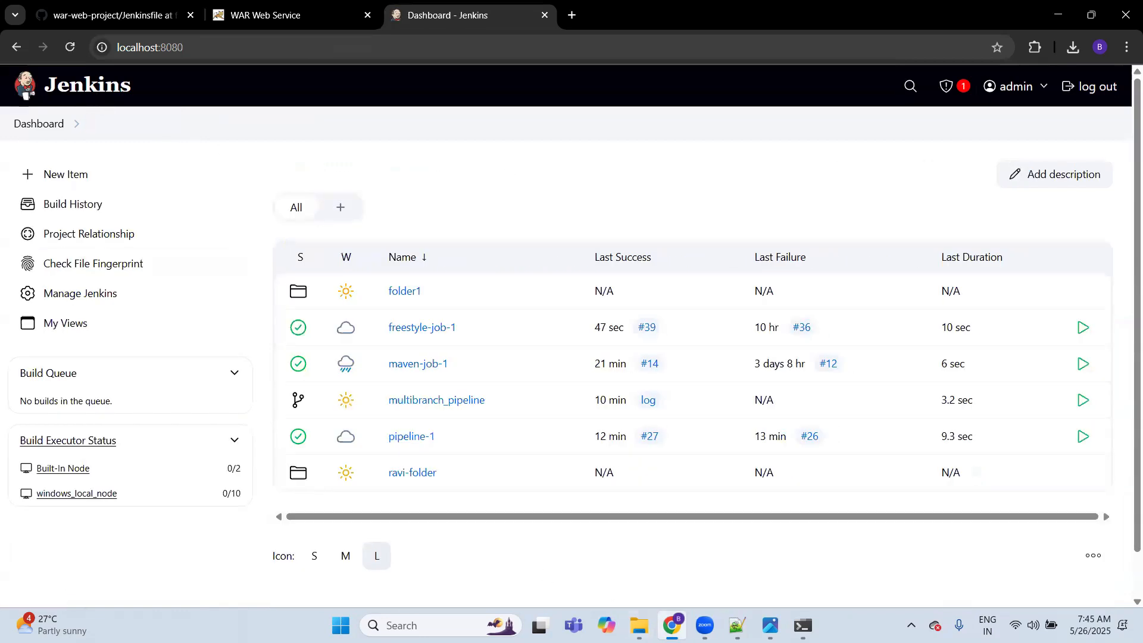
pyautogui.click(738, 625)
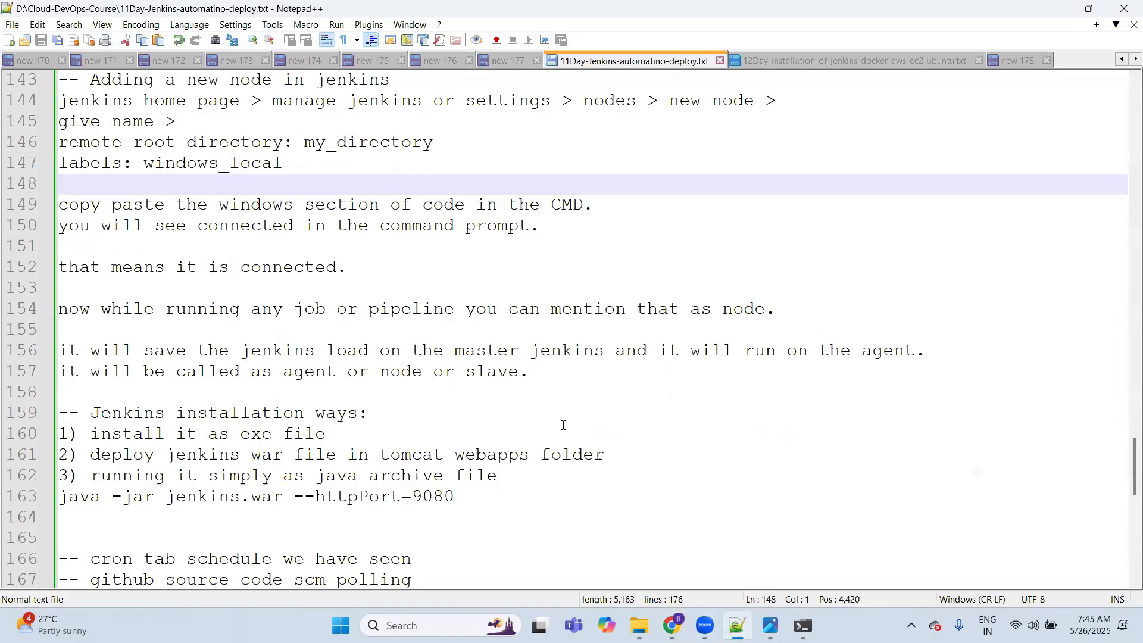
pyautogui.press('Down')
pyautogui.press('Down')
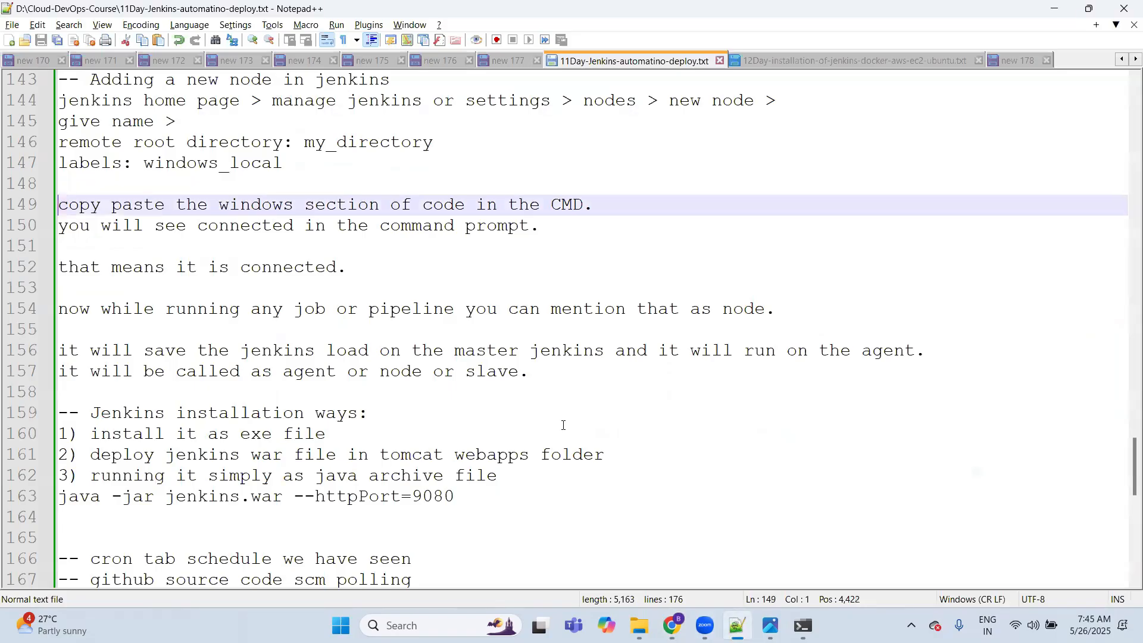
pyautogui.press('Up')
pyautogui.press('Down')
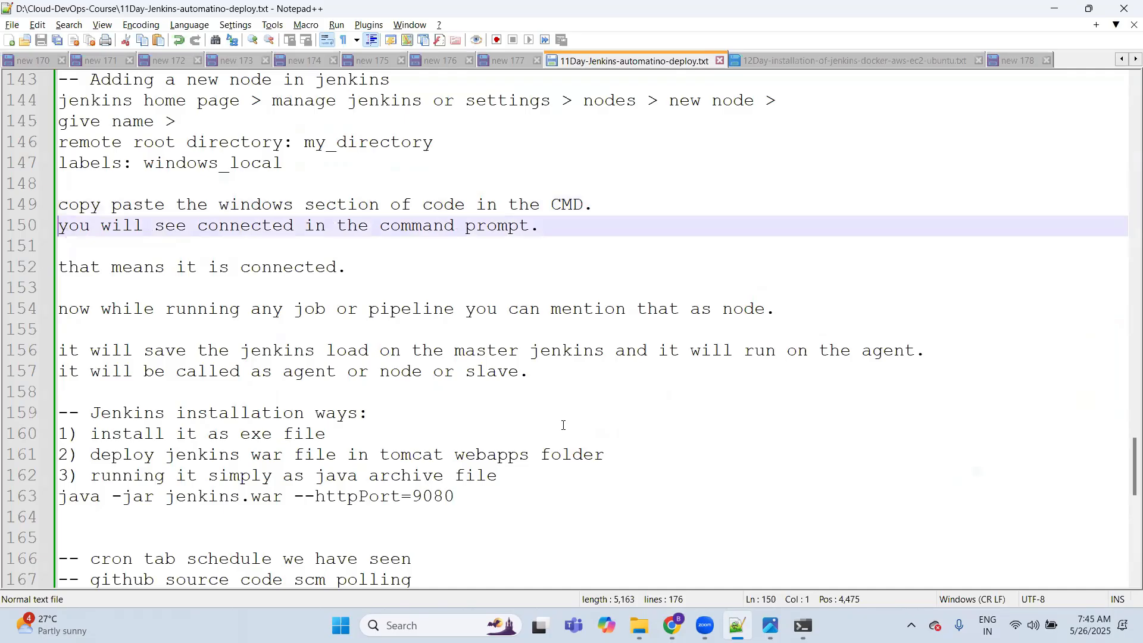
pyautogui.press('Down')
pyautogui.press('Down')
pyautogui.press('Down')
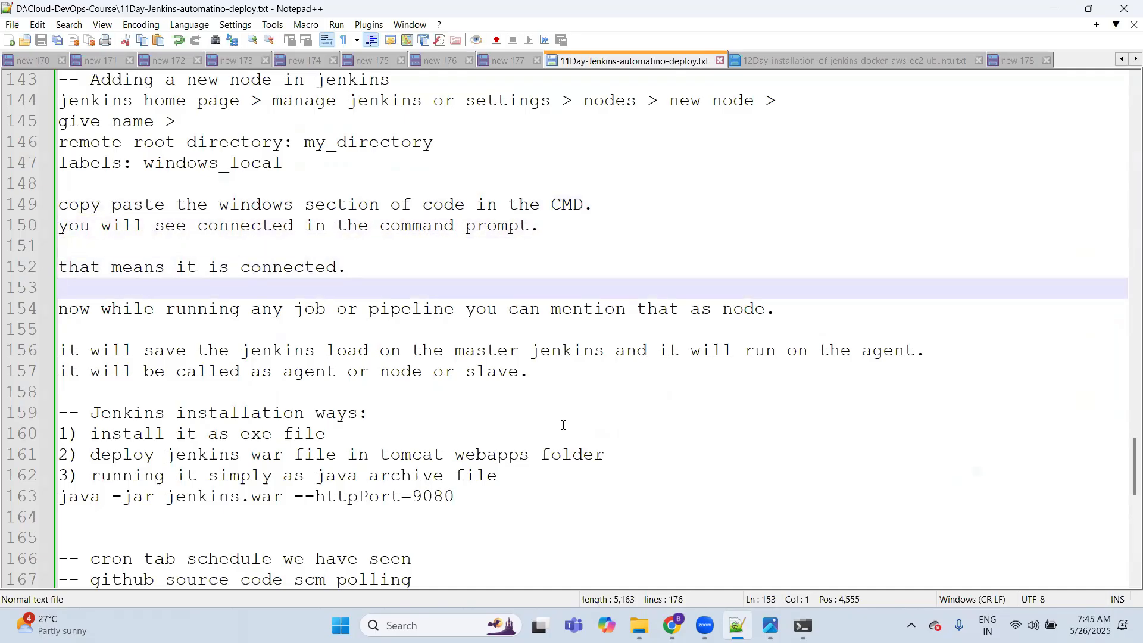
pyautogui.press('Down')
pyautogui.press('Down')
pyautogui.press('Down')
pyautogui.press('Down')
pyautogui.press('Down')
pyautogui.press('Down')
pyautogui.press('Down')
pyautogui.press('Down')
pyautogui.press('Down')
pyautogui.press('Down')
pyautogui.press('Down')
pyautogui.press('Down')
pyautogui.press('Down')
pyautogui.press('Down')
pyautogui.press('Down')
pyautogui.press('Down')
pyautogui.press('Down')
pyautogui.press('Down')
pyautogui.press('Down')
pyautogui.press('Down')
pyautogui.press('Up')
pyautogui.press('Up')
pyautogui.press('Up')
pyautogui.press('Up')
pyautogui.press('Up')
pyautogui.press('Up')
pyautogui.press('Up')
pyautogui.press('Up')
pyautogui.press('Up')
pyautogui.press('Up')
pyautogui.press('Up')
pyautogui.press('Up')
pyautogui.press('Up')
pyautogui.press('Up')
pyautogui.press('Up')
pyautogui.press('Up')
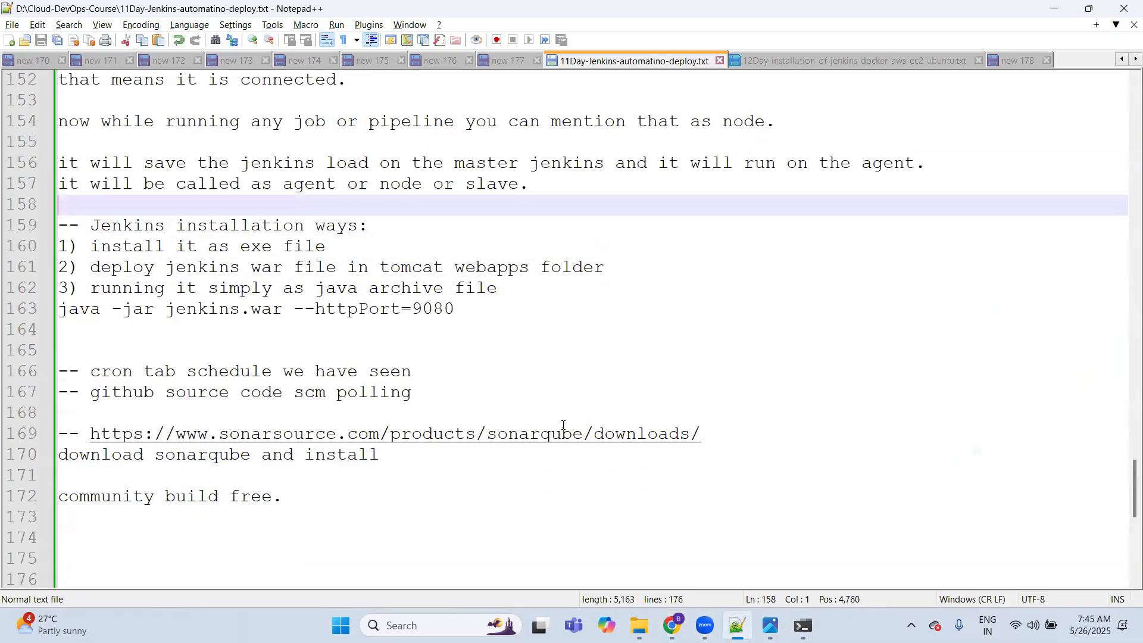
# Step: Change the first entry under Jenkins installation ways to "install it as exe/msi file" and save the notes
pyautogui.press('Down')
pyautogui.press('Down')
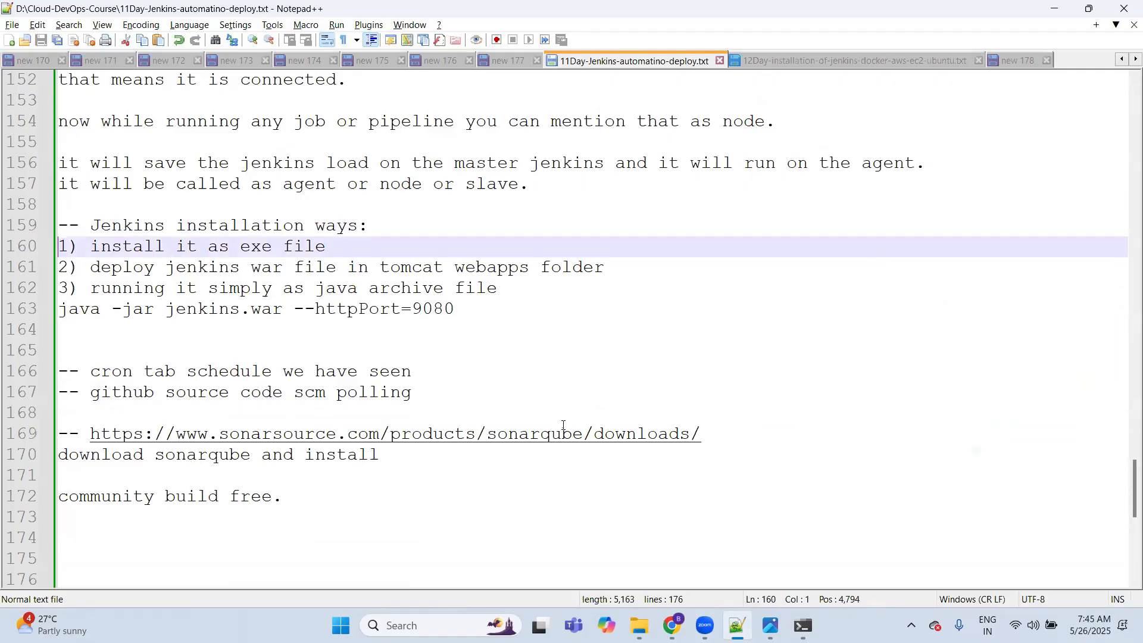
pyautogui.press('Right')
pyautogui.press('Right')
pyautogui.press('Right')
pyautogui.press('Right')
pyautogui.press('Right')
pyautogui.press('Right')
pyautogui.press('Right')
pyautogui.press('Right')
pyautogui.press('Right')
pyautogui.press('Right')
pyautogui.press('Right')
pyautogui.press('Right')
pyautogui.press('Right')
pyautogui.press('Right')
pyautogui.press('Right')
pyautogui.press('Right')
pyautogui.press('Right')
pyautogui.press('Right')
pyautogui.press('Right')
pyautogui.press('Right')
pyautogui.write('/msi')
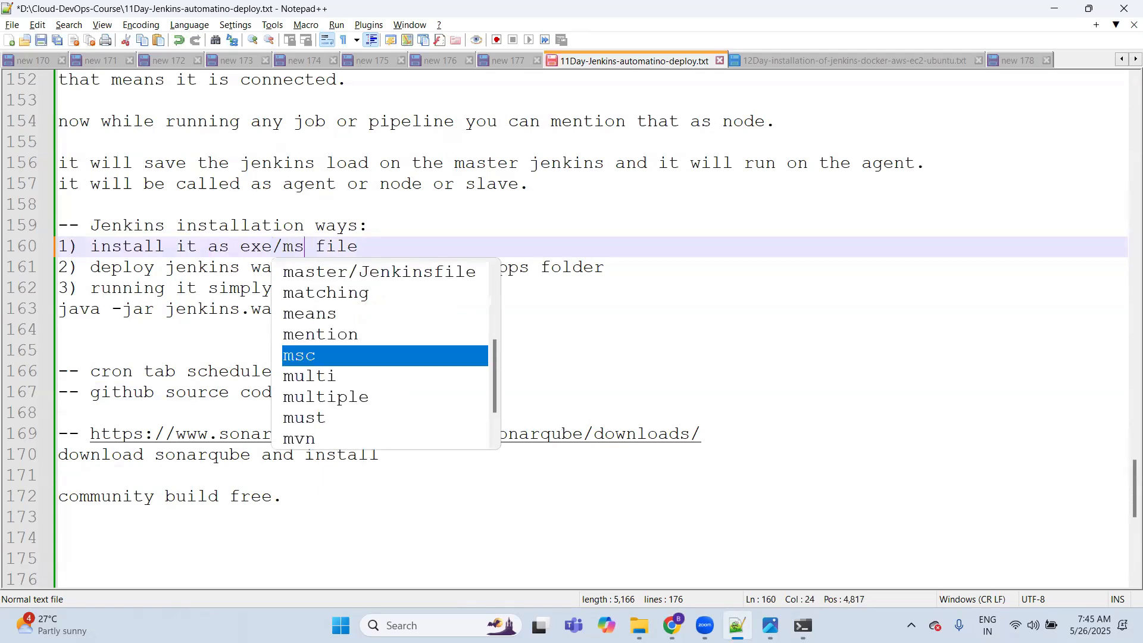
pyautogui.hotkey('ctrl', 's')
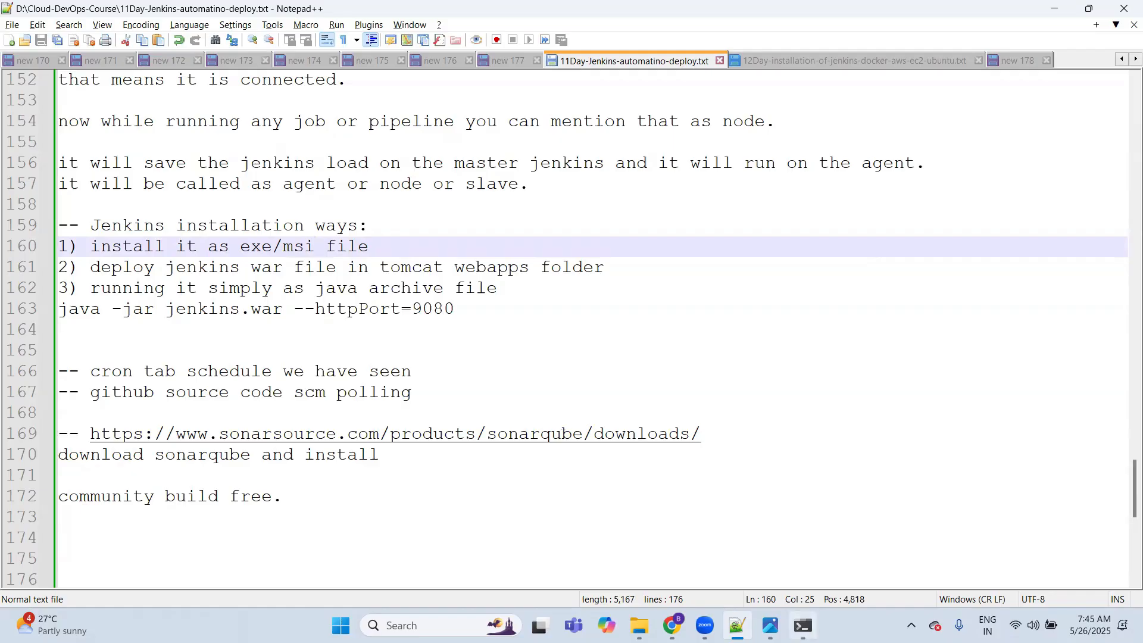
# Step: Switch to Chrome, search Google for "download jenkins" in a new tab and open the jenkins.io download page
pyautogui.click(672, 625)
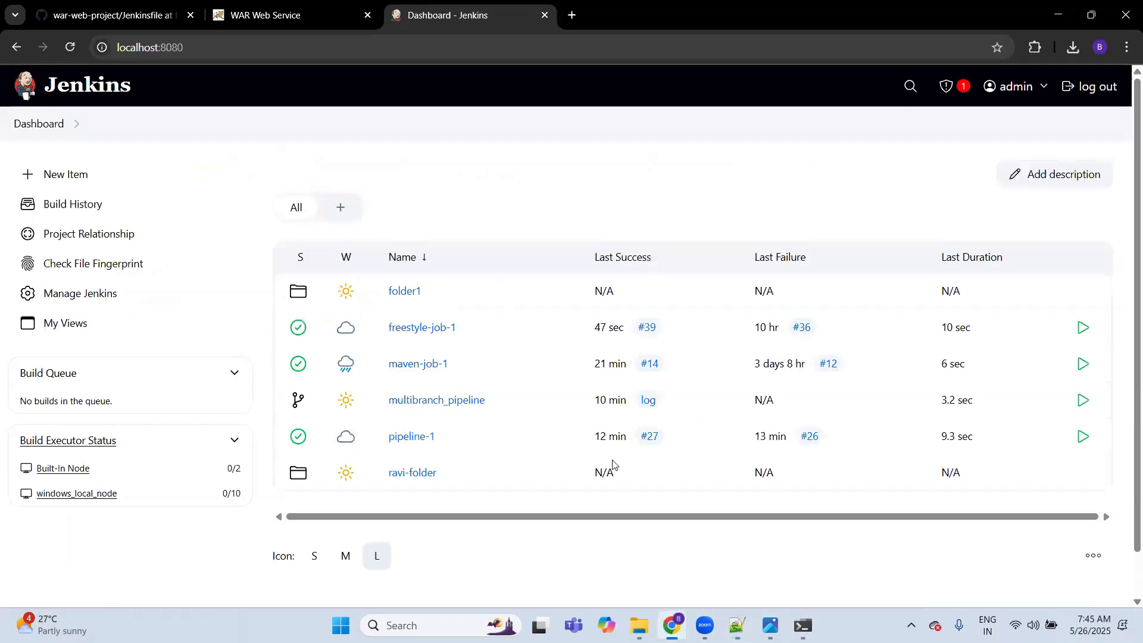
pyautogui.hotkey('ctrl', 't')
pyautogui.write('google.com')
pyautogui.press('Return')
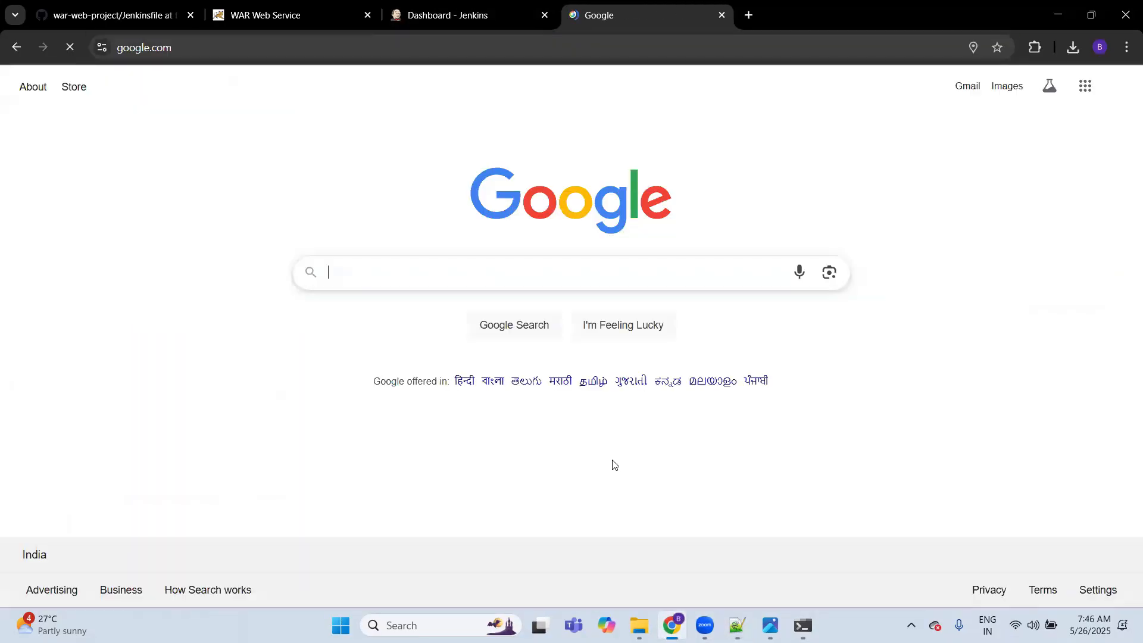
pyautogui.write('download jenkins')
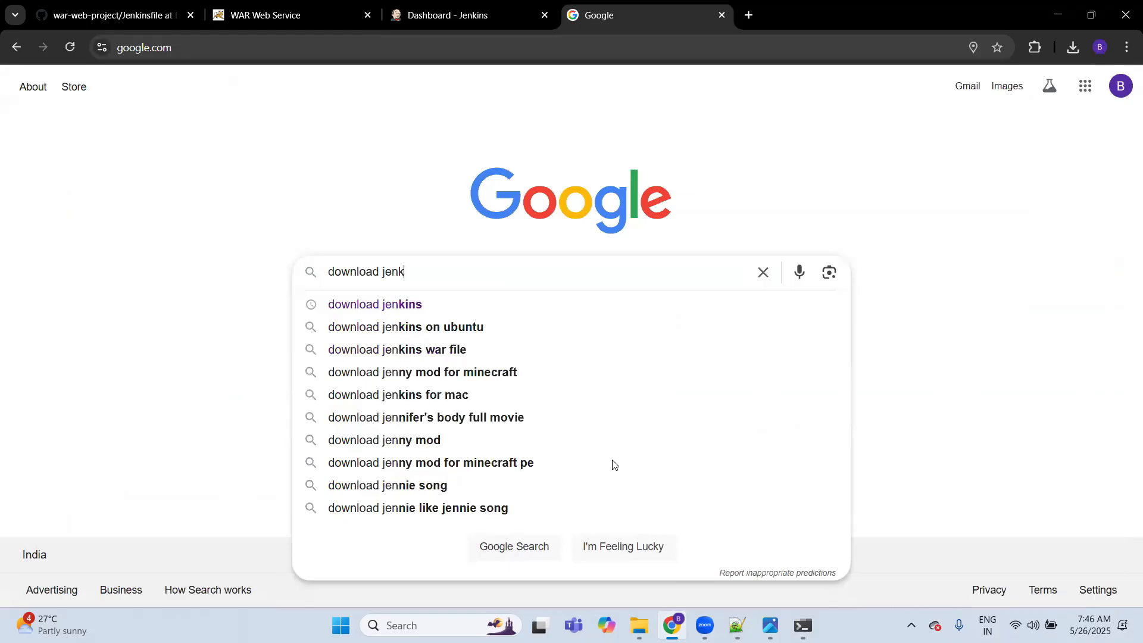
pyautogui.press('Return')
pyautogui.click(273, 231)
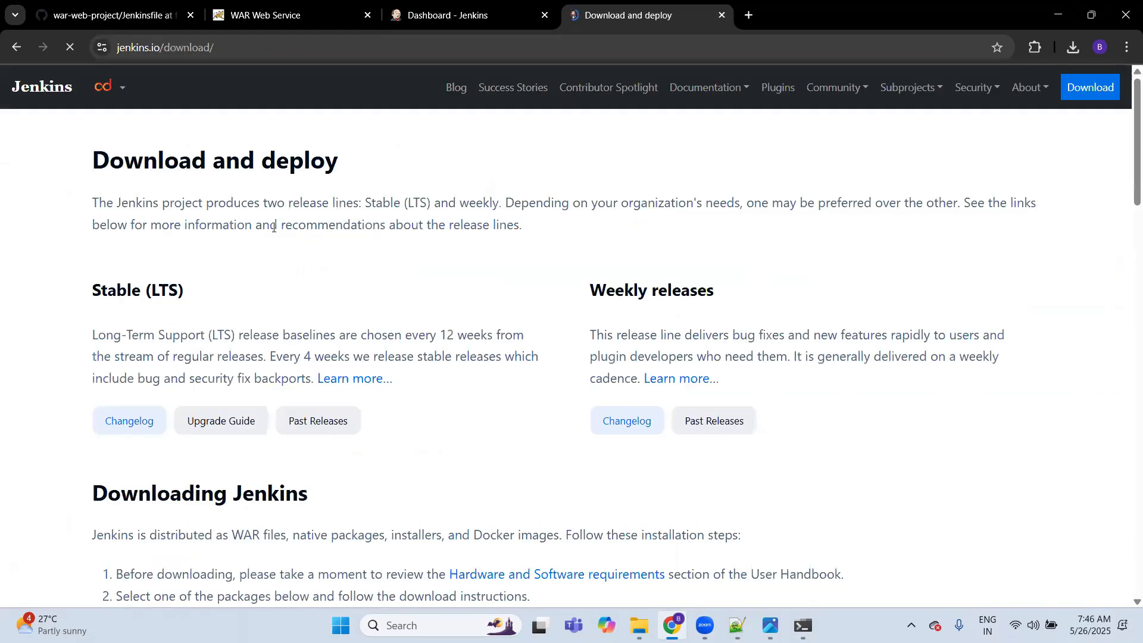
# Step: Download the Generic Java package (.war) of Jenkins 2.504.1 LTS and check its progress in the download history
pyautogui.scroll(-5, 376, 394)
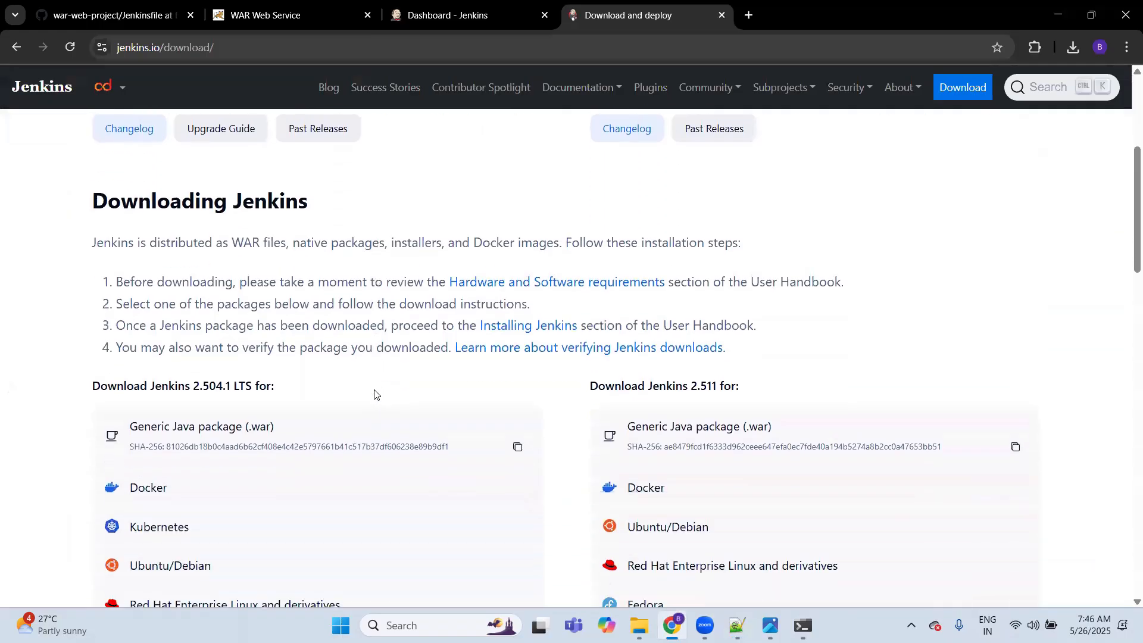
pyautogui.scroll(-2, 375, 394)
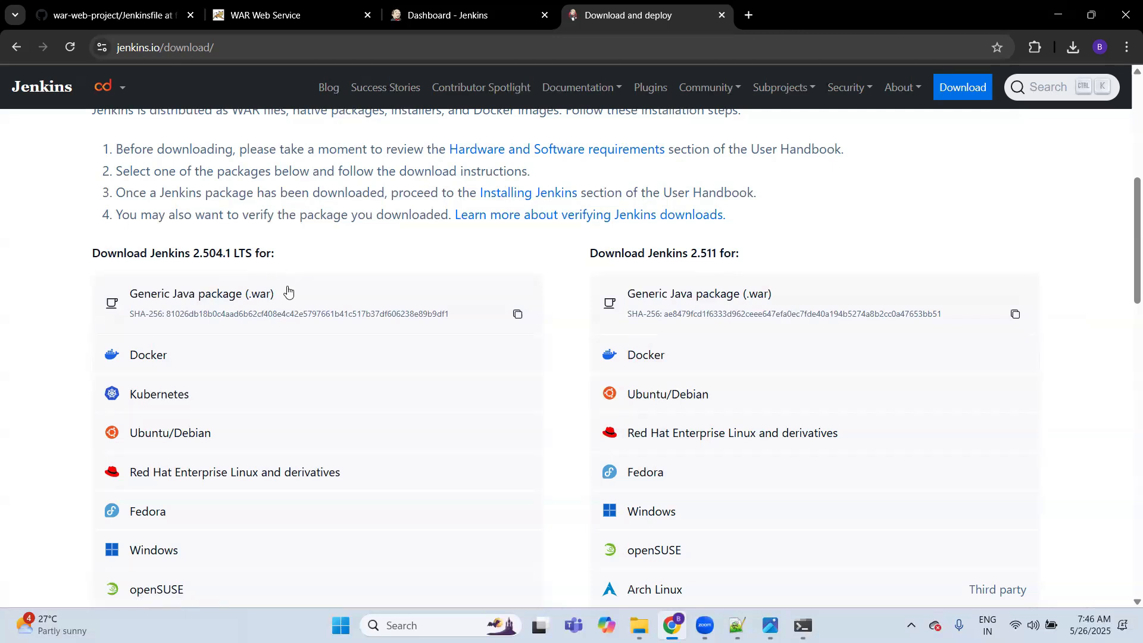
pyautogui.click(227, 296)
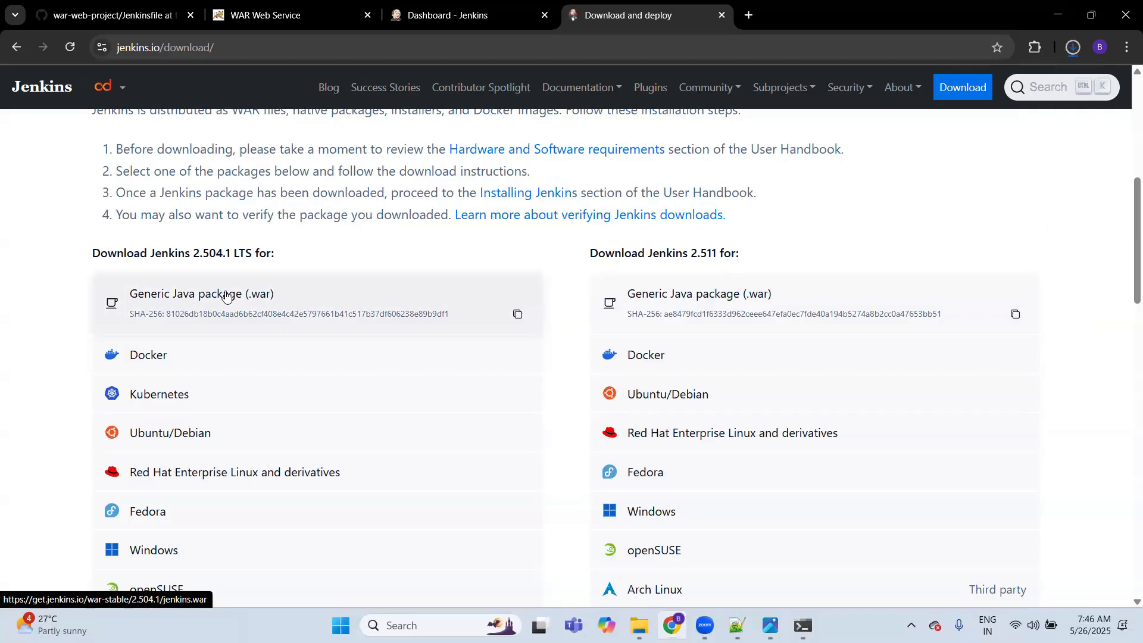
pyautogui.hotkey('ctrl', 'j')
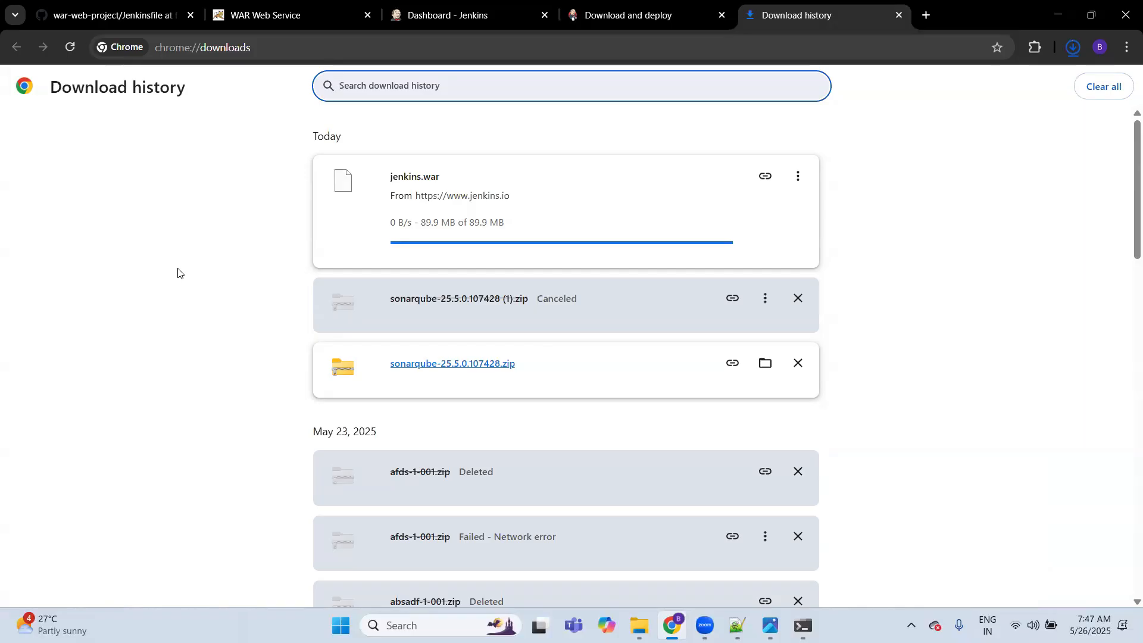
pyautogui.hotkey('ctrl', 'w')
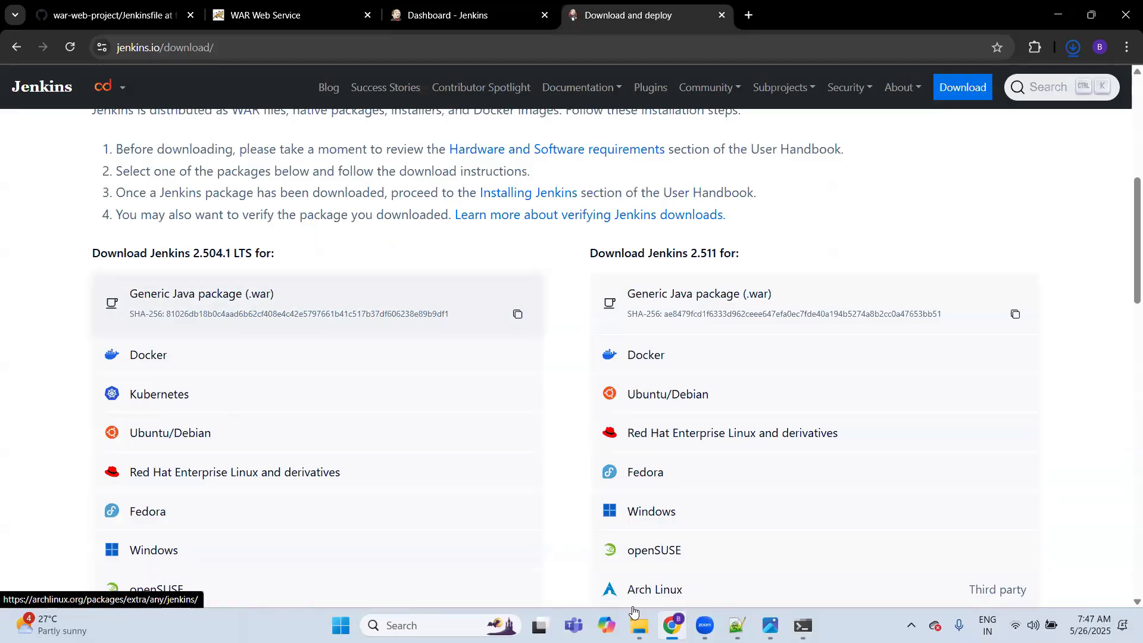
# Step: Switch to File Explorer and look in the Downloads folder for the jenkins installer and the jenkins.war file
pyautogui.click(639, 625)
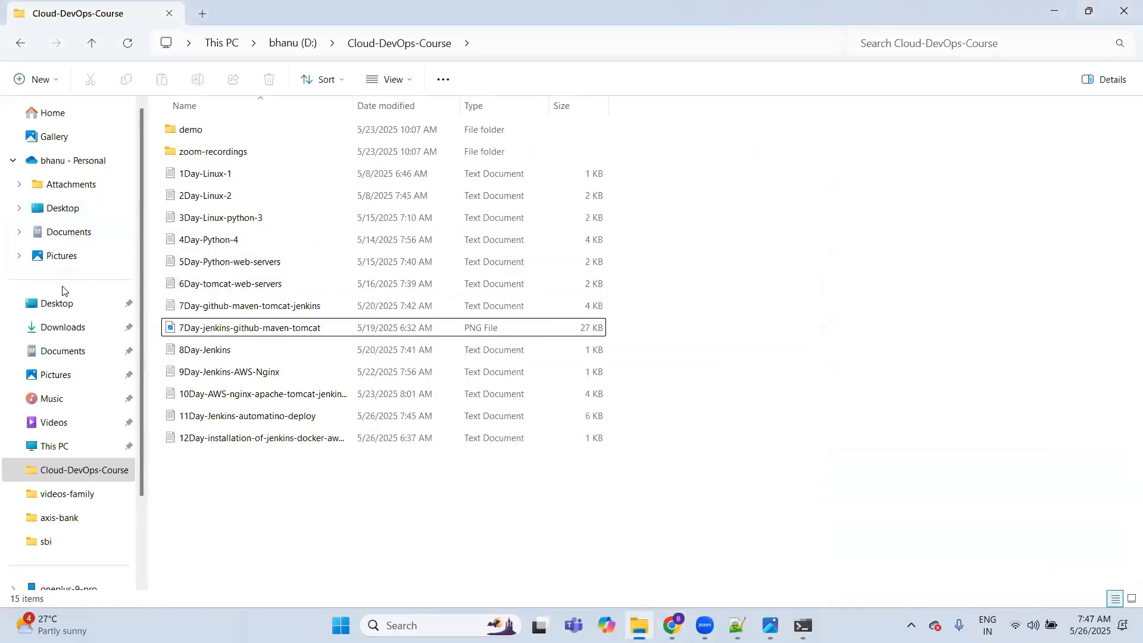
pyautogui.click(68, 327)
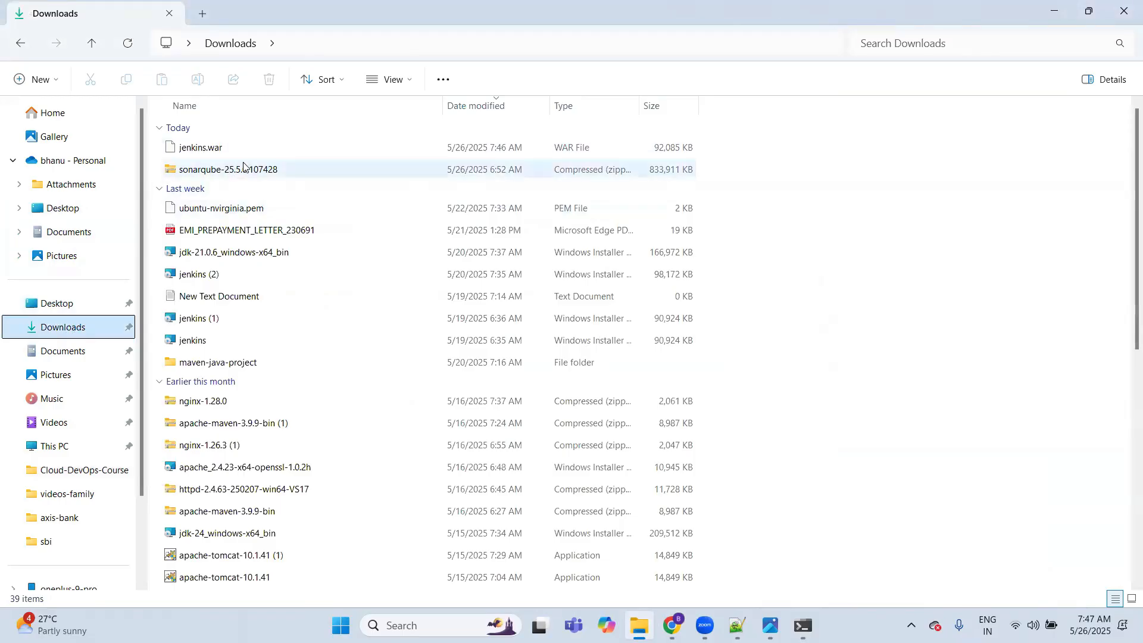
pyautogui.click(199, 344)
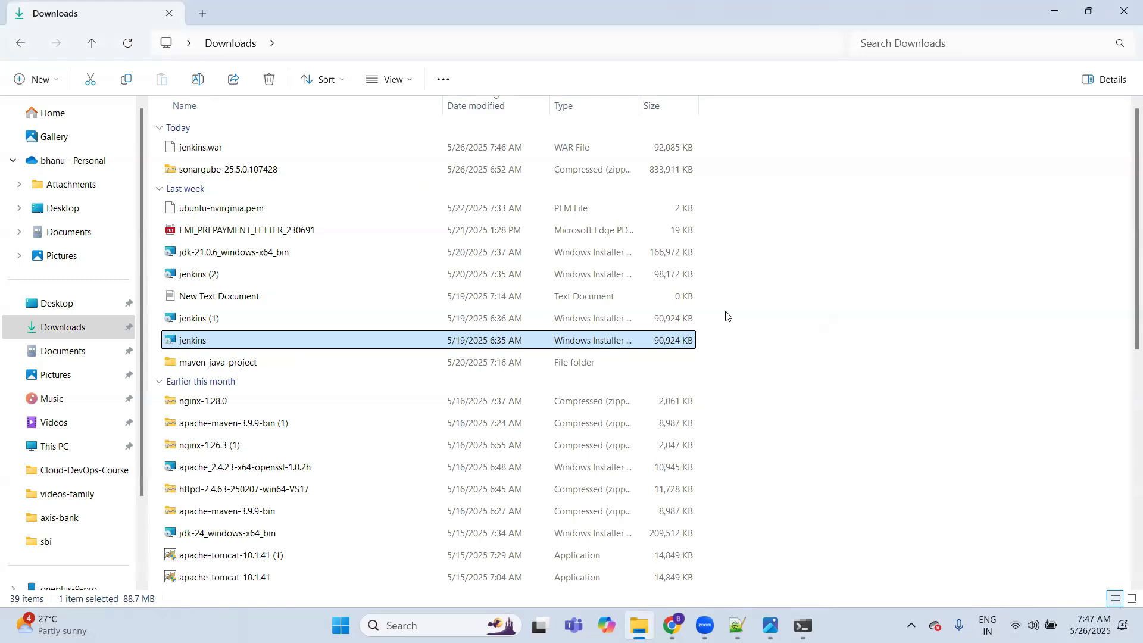
pyautogui.click(247, 154)
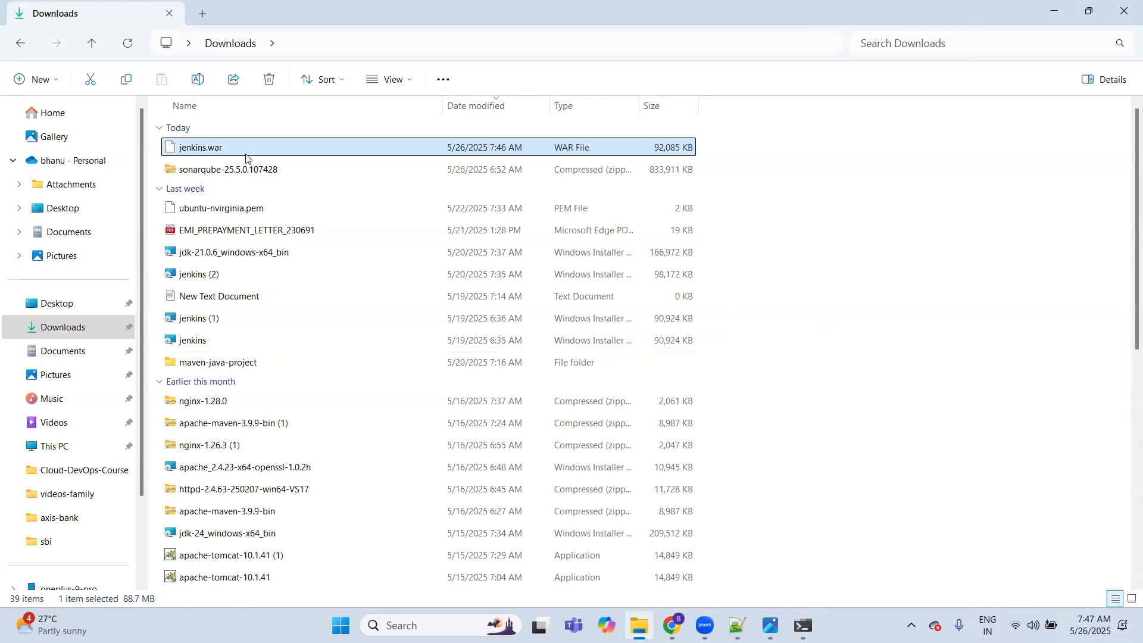
pyautogui.click(672, 625)
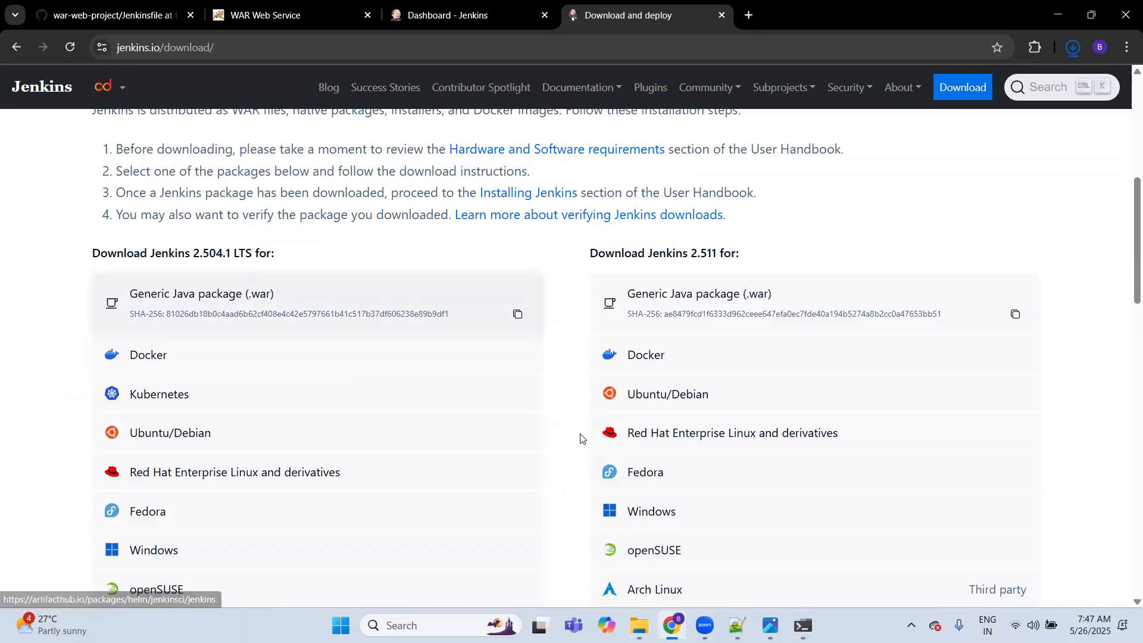
pyautogui.hotkey('alt', 'Tab')
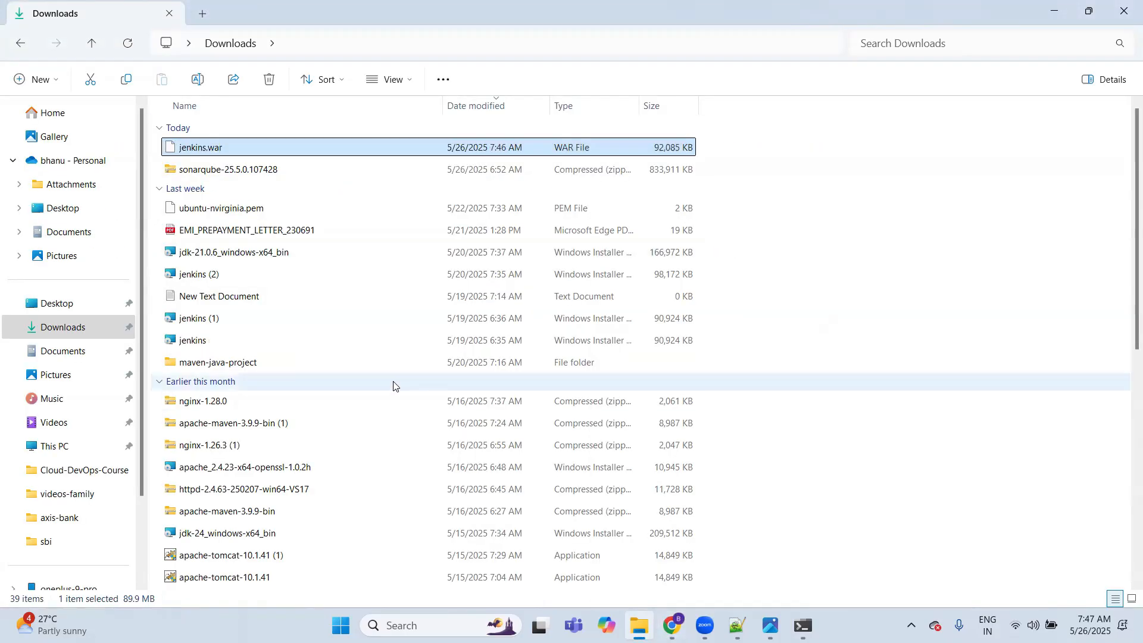
# Step: Switch back to Chrome, load the Tomcat home page at localhost:9090 and open its Manager App
pyautogui.hotkey('alt', 'Tab')
pyautogui.hotkey('ctrl', 'Tab')
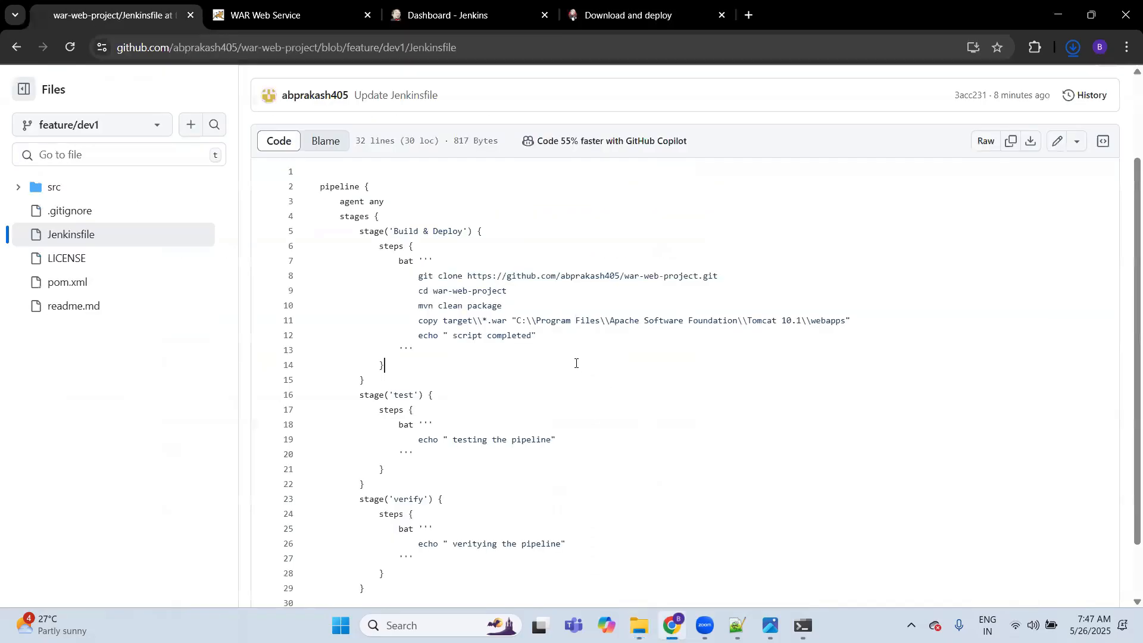
pyautogui.hotkey('ctrl', 'Tab')
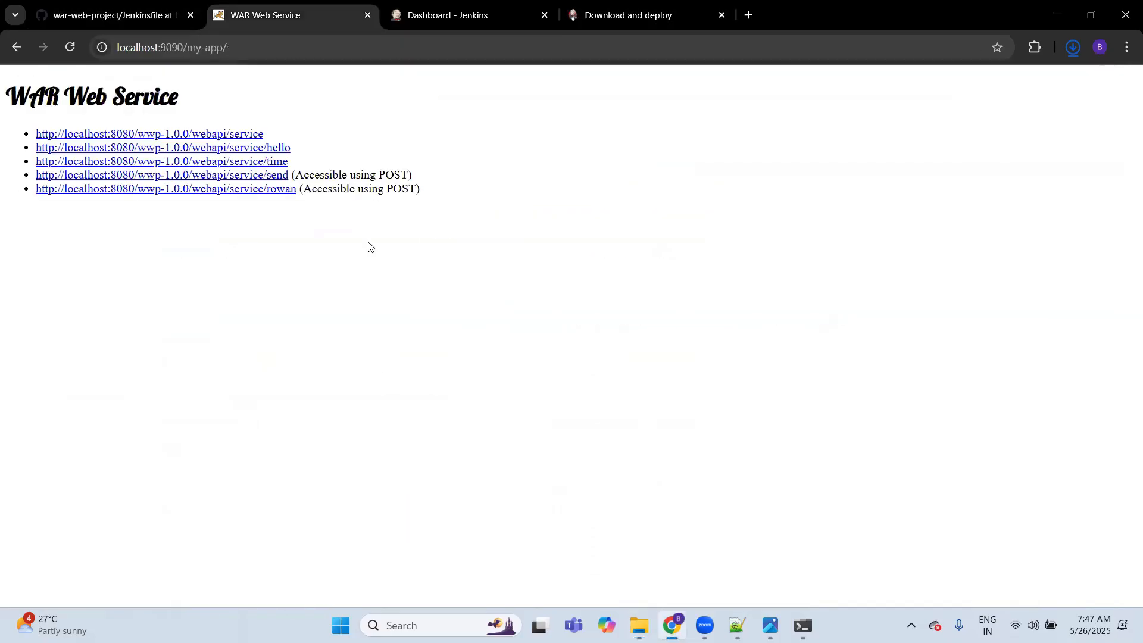
pyautogui.click(256, 47)
pyautogui.click(257, 51)
pyautogui.press('BackSpace')
pyautogui.press('BackSpace')
pyautogui.press('BackSpace')
pyautogui.press('BackSpace')
pyautogui.press('BackSpace')
pyautogui.press('BackSpace')
pyautogui.press('BackSpace')
pyautogui.press('BackSpace')
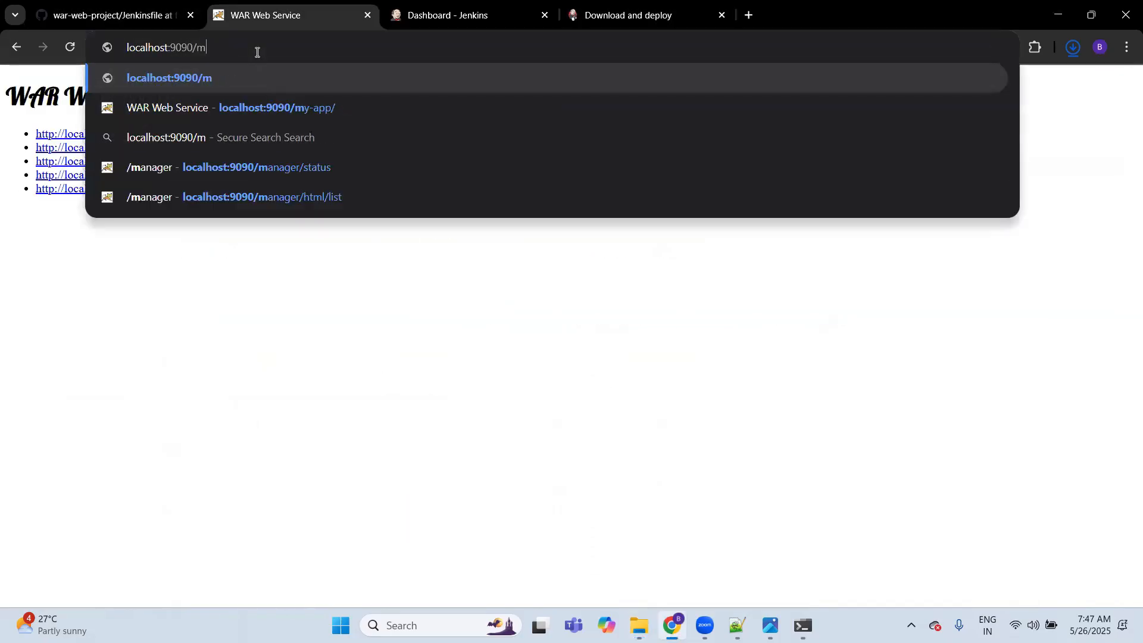
pyautogui.press('Return')
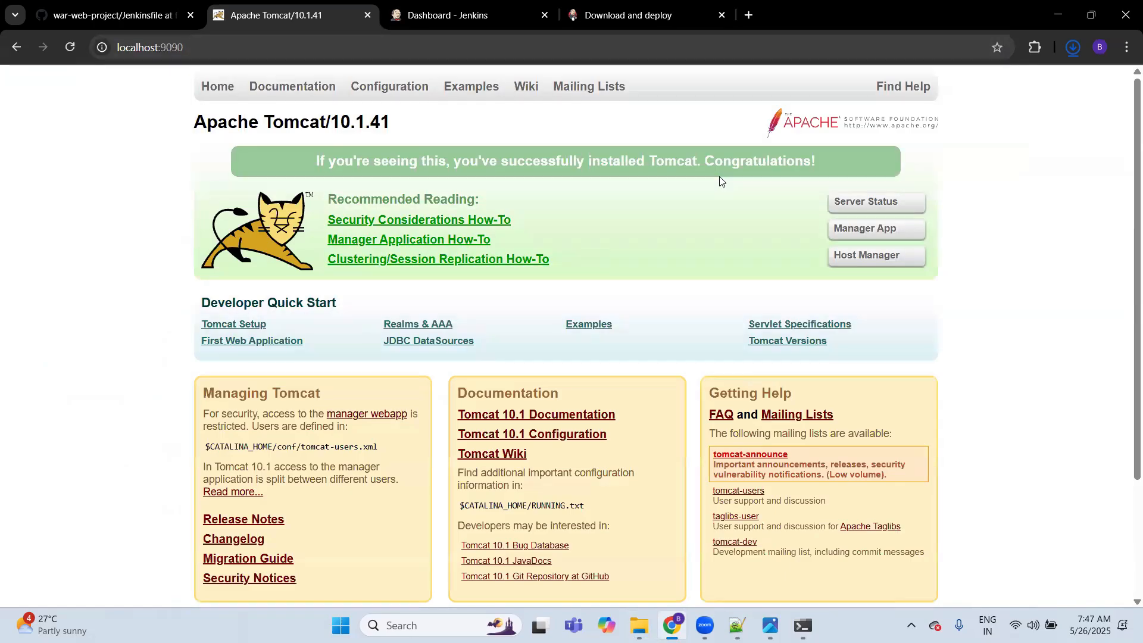
pyautogui.click(866, 228)
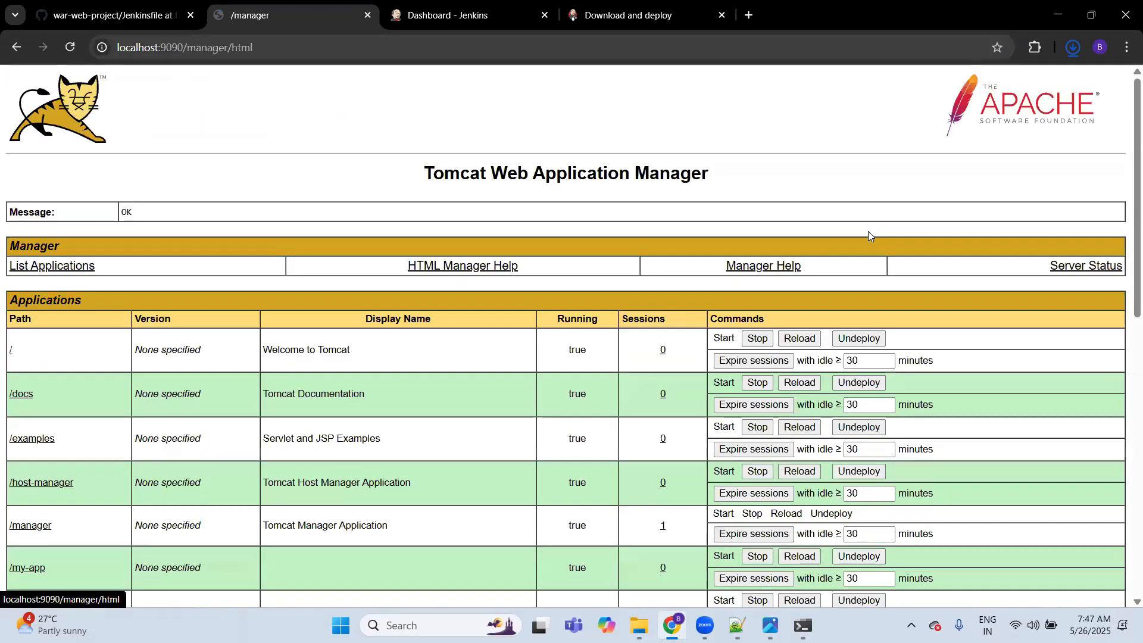
# Step: Try to deploy jenkins.war from the Downloads folder by uploading it in the Tomcat Web Application Manager
pyautogui.scroll(-7, 72, 370)
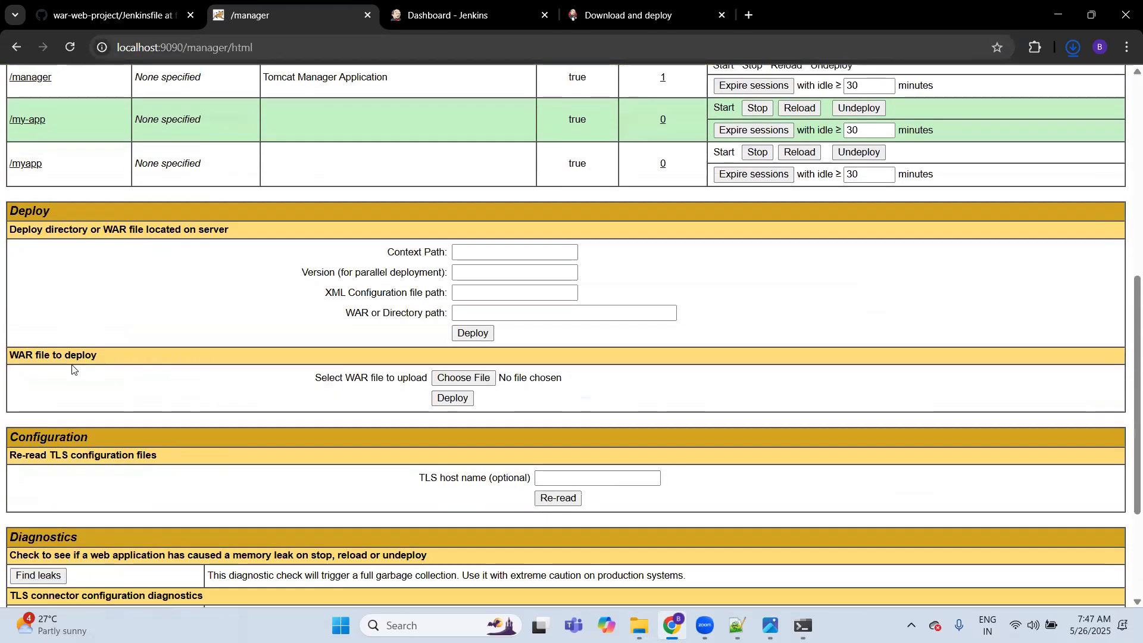
pyautogui.click(467, 380)
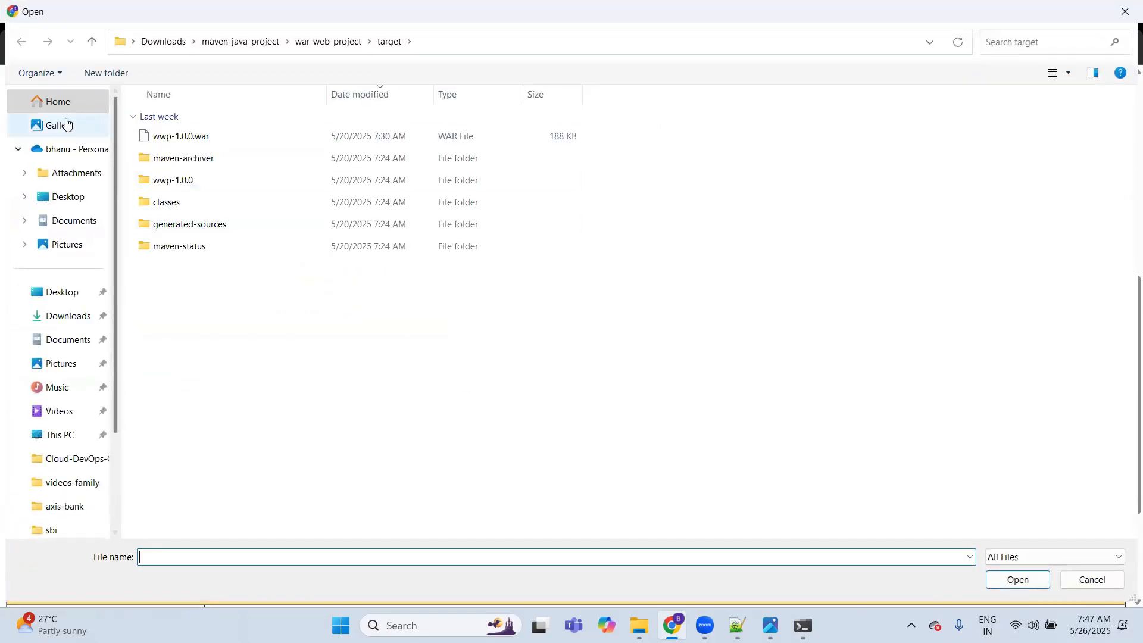
pyautogui.click(70, 315)
pyautogui.doubleClick(175, 137)
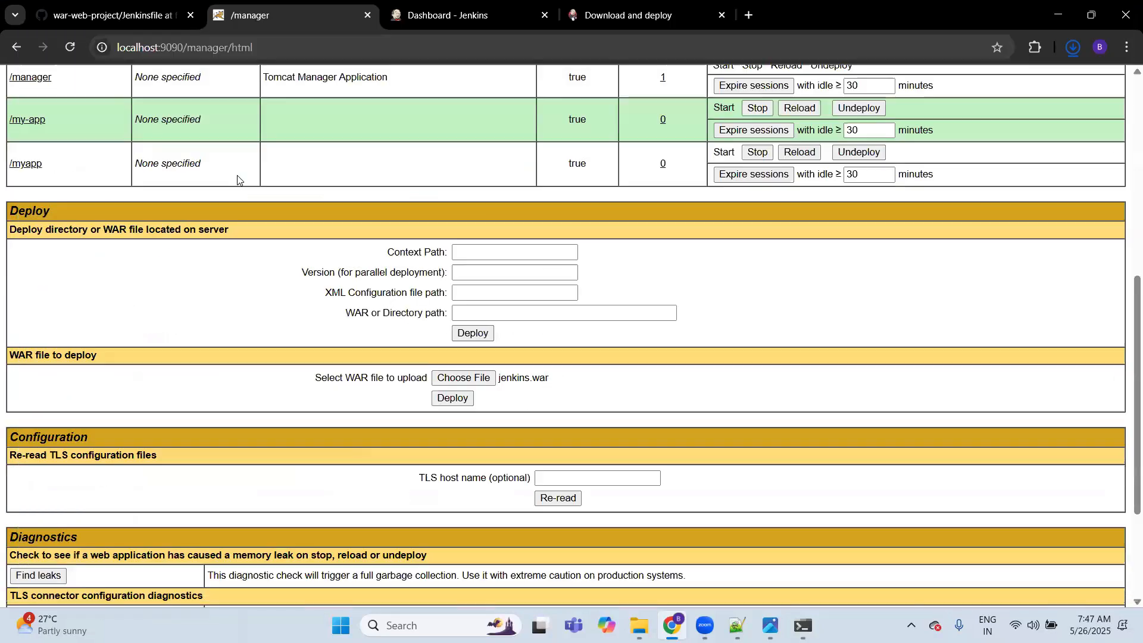
pyautogui.click(449, 399)
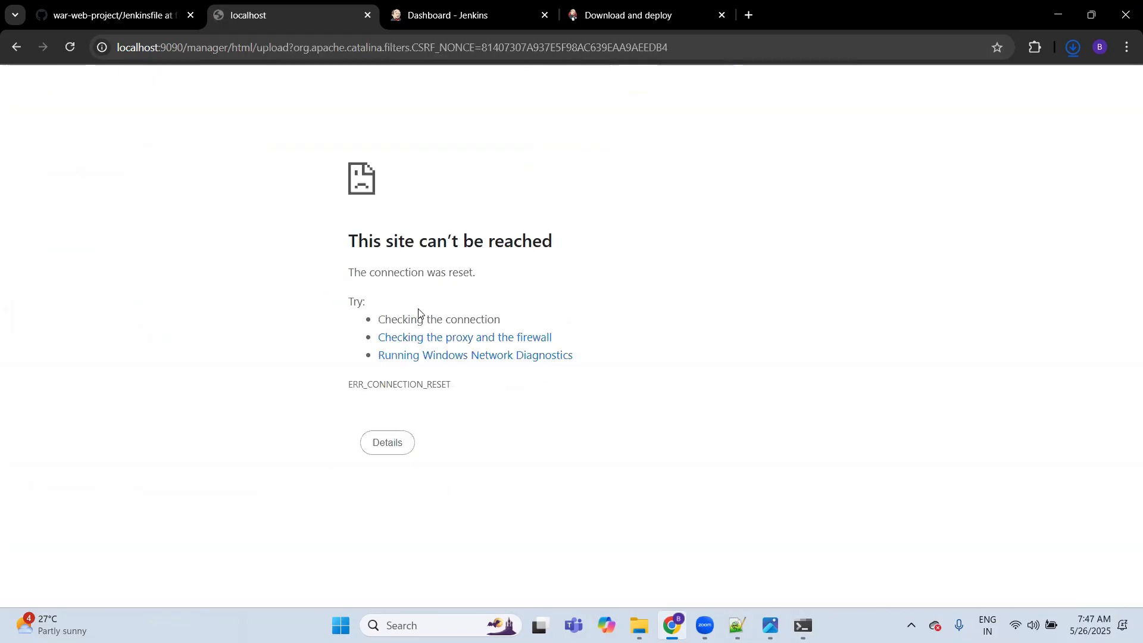
# Step: Switch to File Explorer and open the webapps folder of Tomcat 10.1 under Program Files to check its deployed files
pyautogui.click(638, 625)
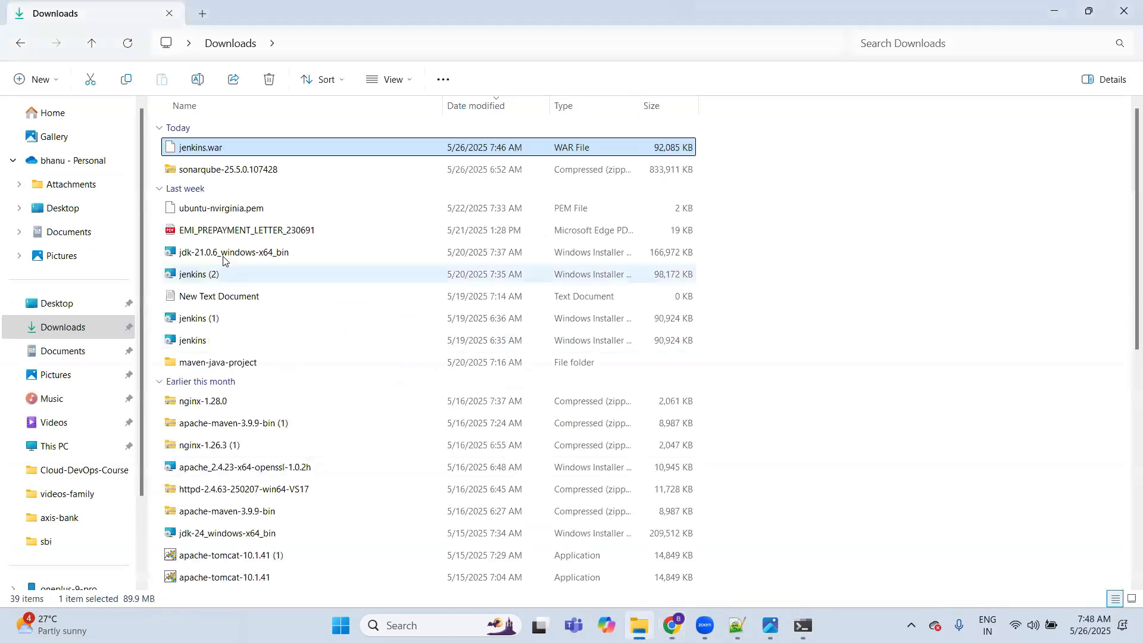
pyautogui.click(67, 448)
pyautogui.click(249, 159)
pyautogui.doubleClick(249, 158)
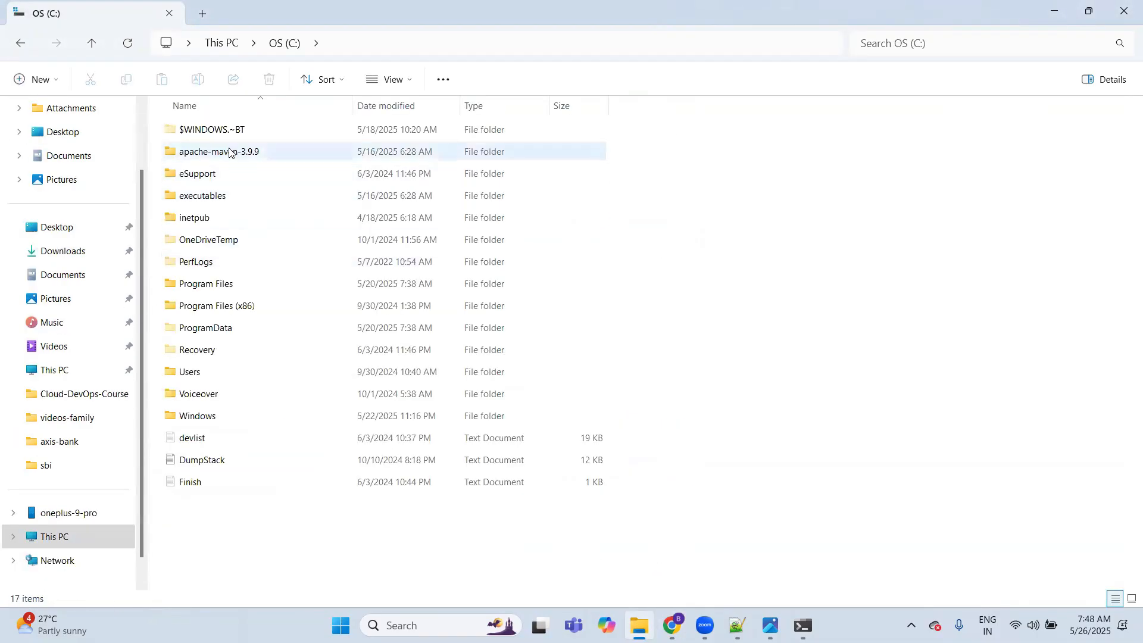
pyautogui.click(235, 288)
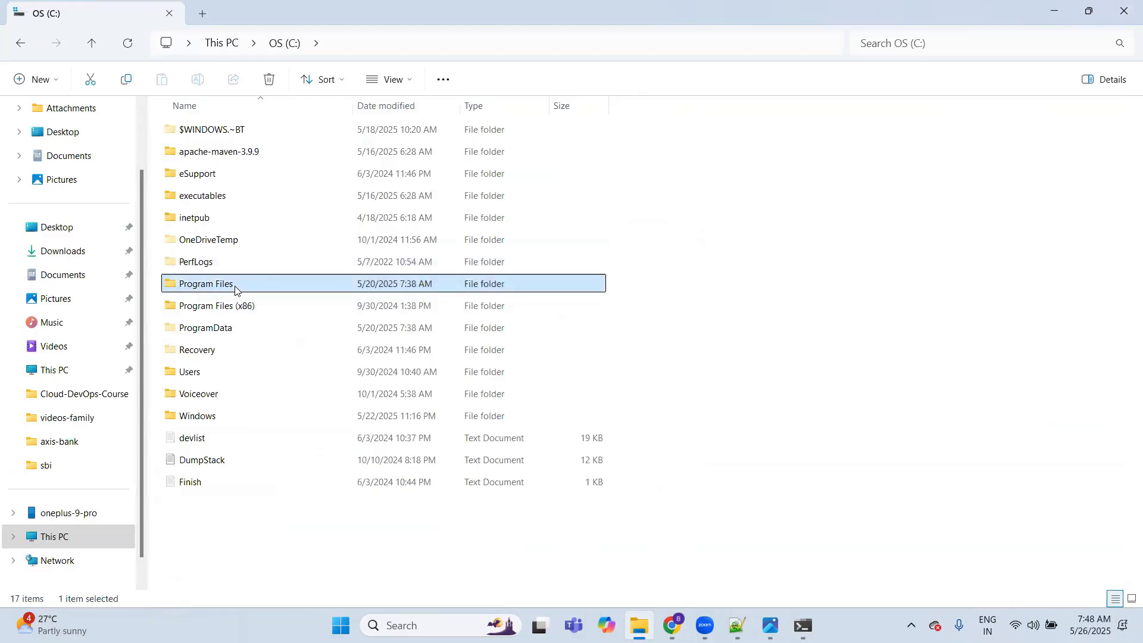
pyautogui.doubleClick(234, 289)
pyautogui.doubleClick(244, 133)
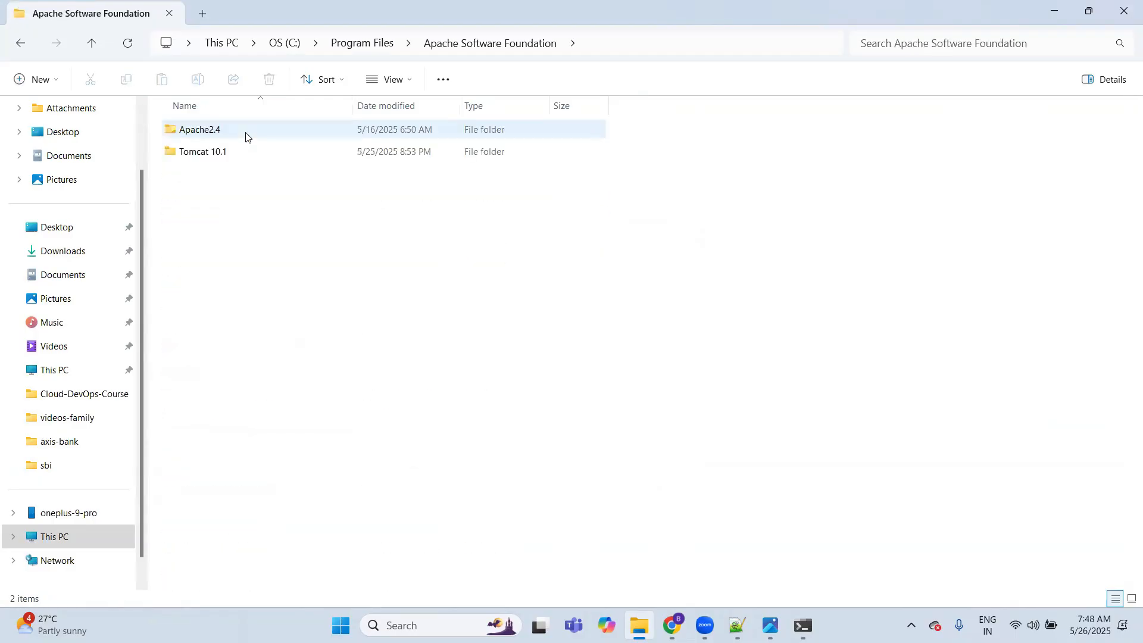
pyautogui.doubleClick(226, 155)
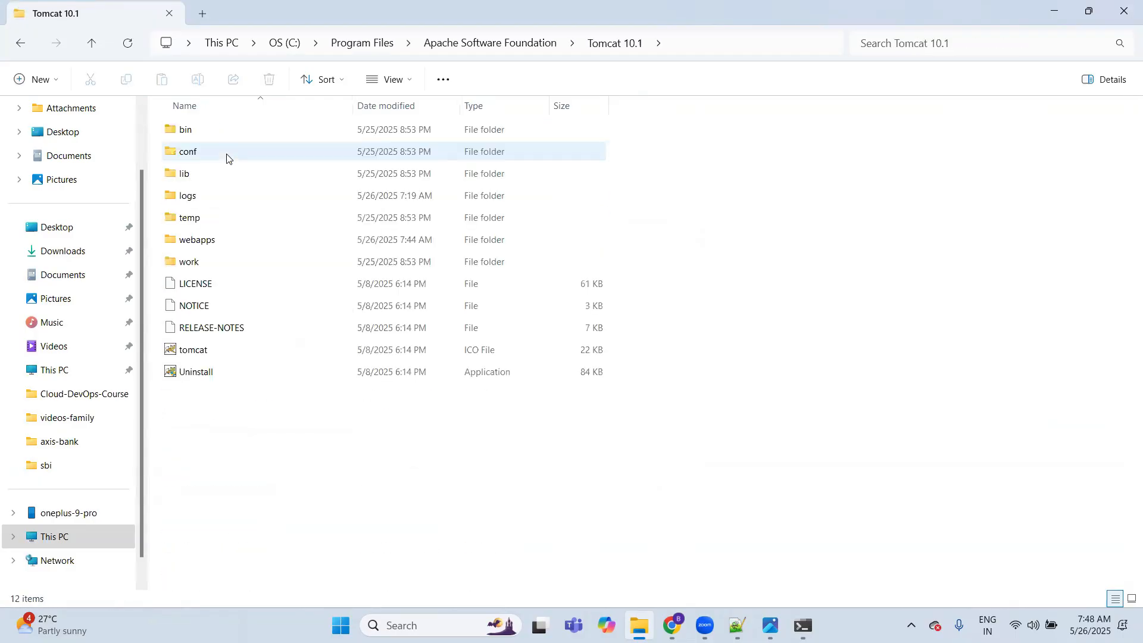
pyautogui.doubleClick(224, 242)
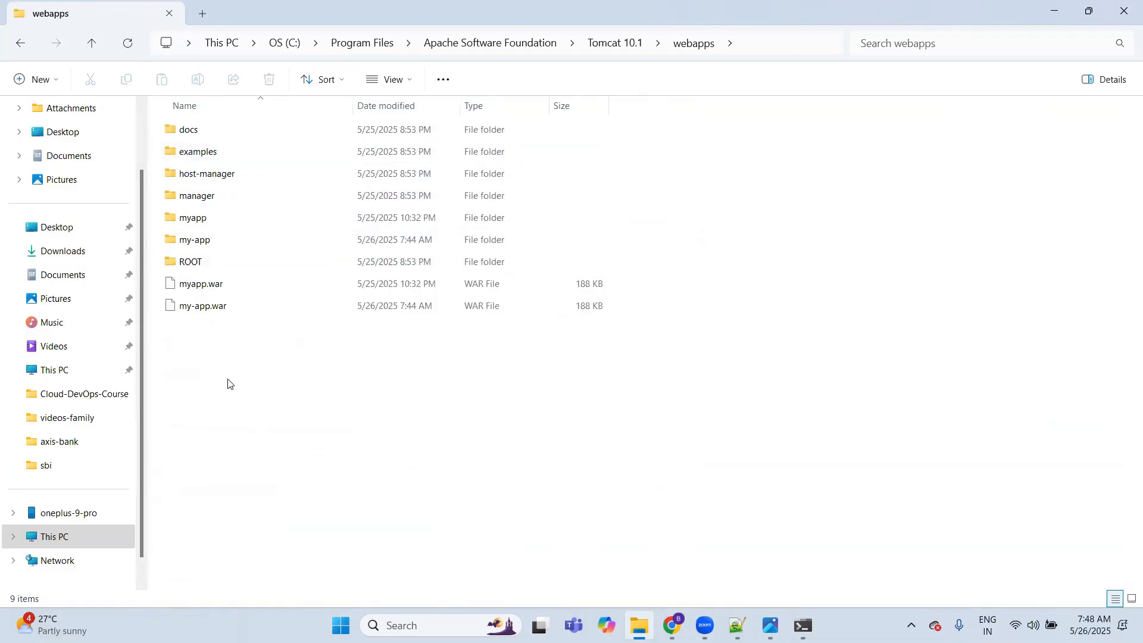
# Step: Switch back to Chrome, load the Tomcat home page at localhost:9090 again and open its Manager App
pyautogui.hotkey('alt', 'Tab')
pyautogui.click(230, 48)
pyautogui.moveTo(237, 49); pyautogui.dragTo(299, 113)
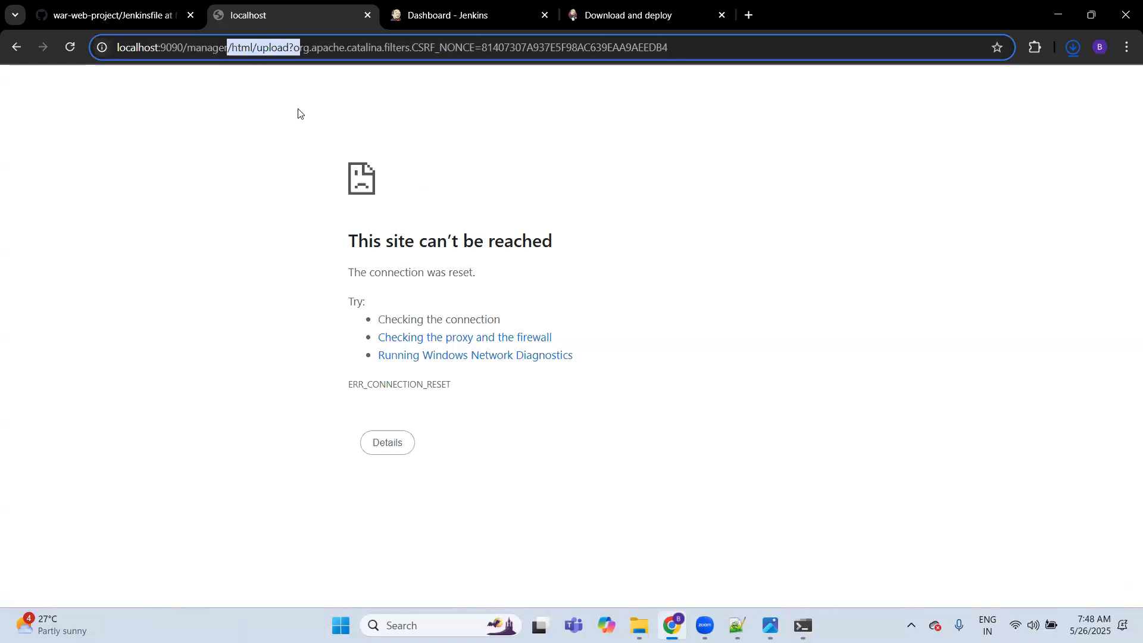
pyautogui.hotkey('ctrl', 'a')
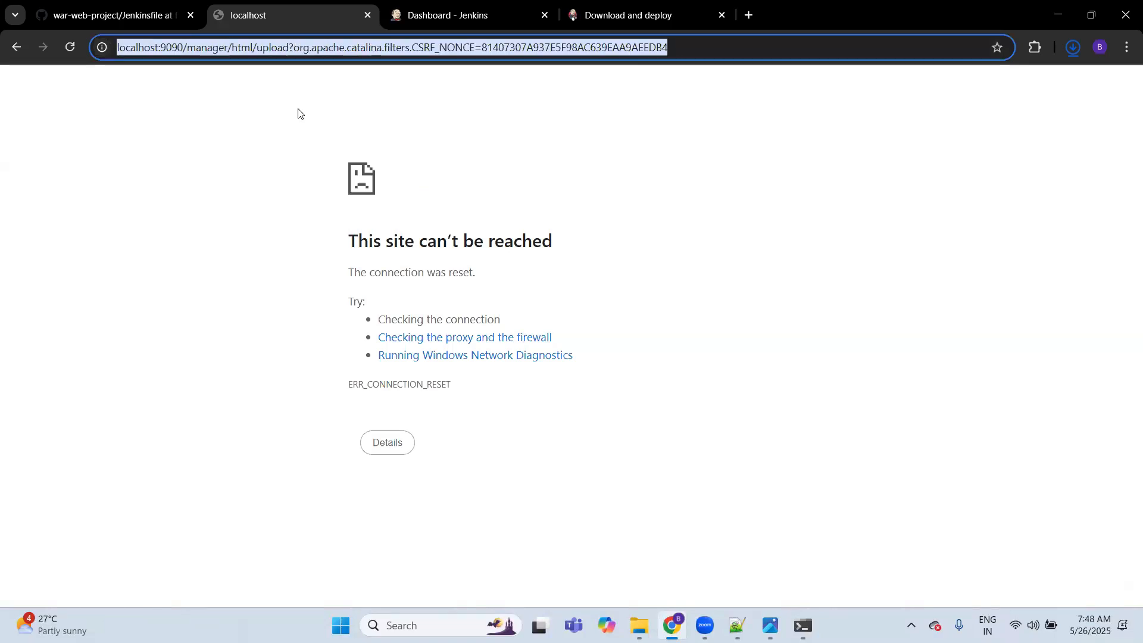
pyautogui.press('BackSpace')
pyautogui.write('localhost:9090')
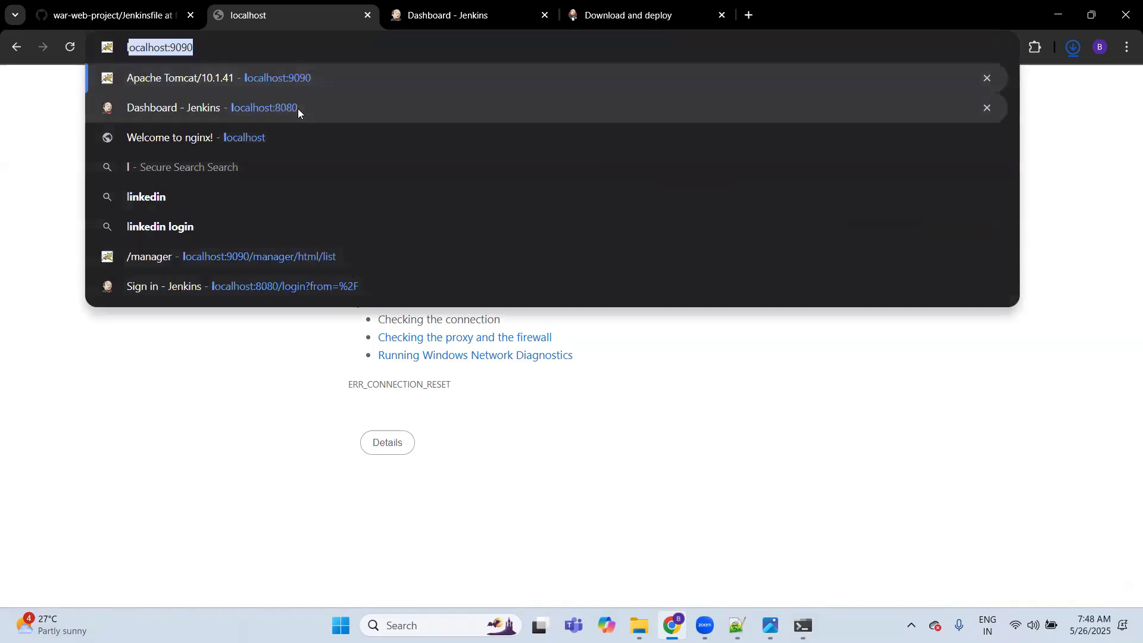
pyautogui.press('Return')
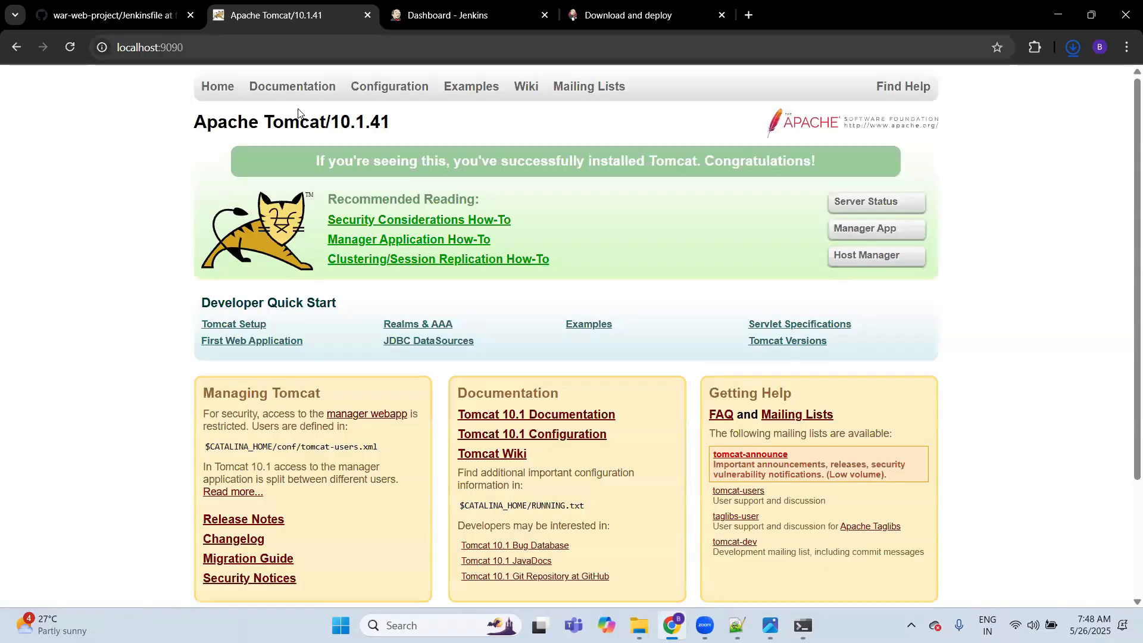
pyautogui.click(863, 228)
# Step: Try once more to upload and deploy jenkins.war from the Downloads folder through the Tomcat manager
pyautogui.scroll(-2, 151, 504)
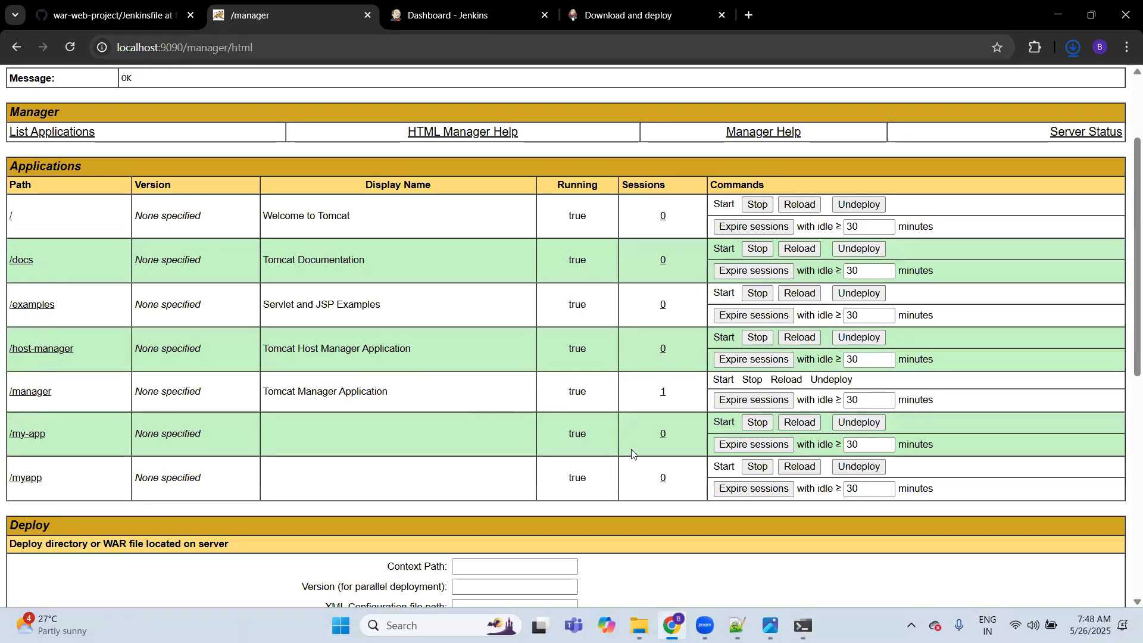
pyautogui.scroll(-4, 524, 554)
pyautogui.click(470, 424)
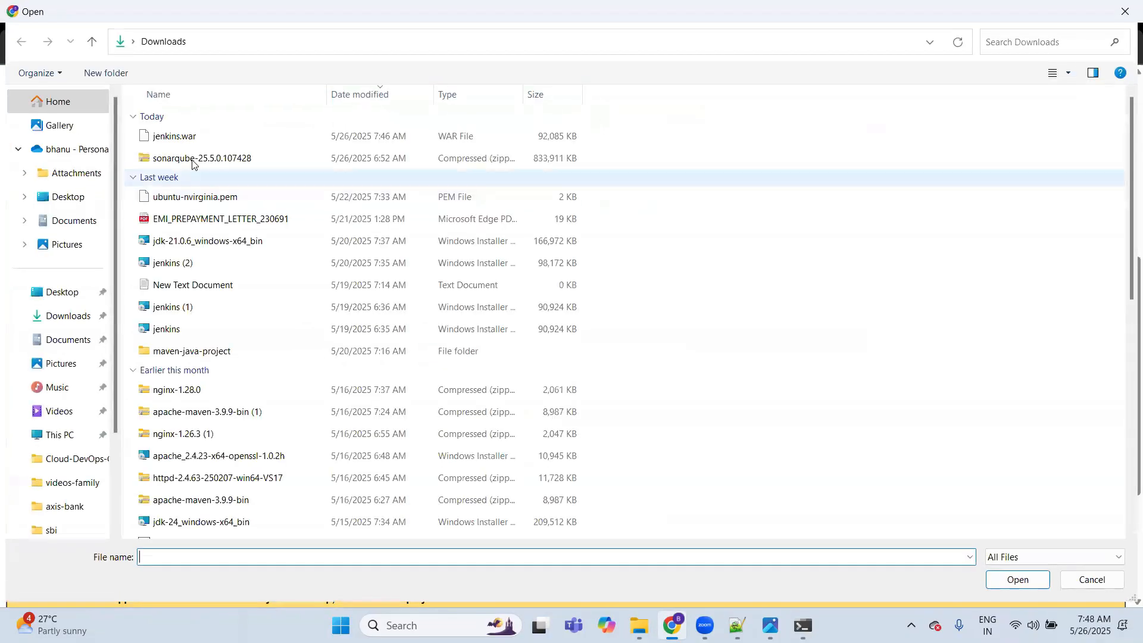
pyautogui.click(202, 132)
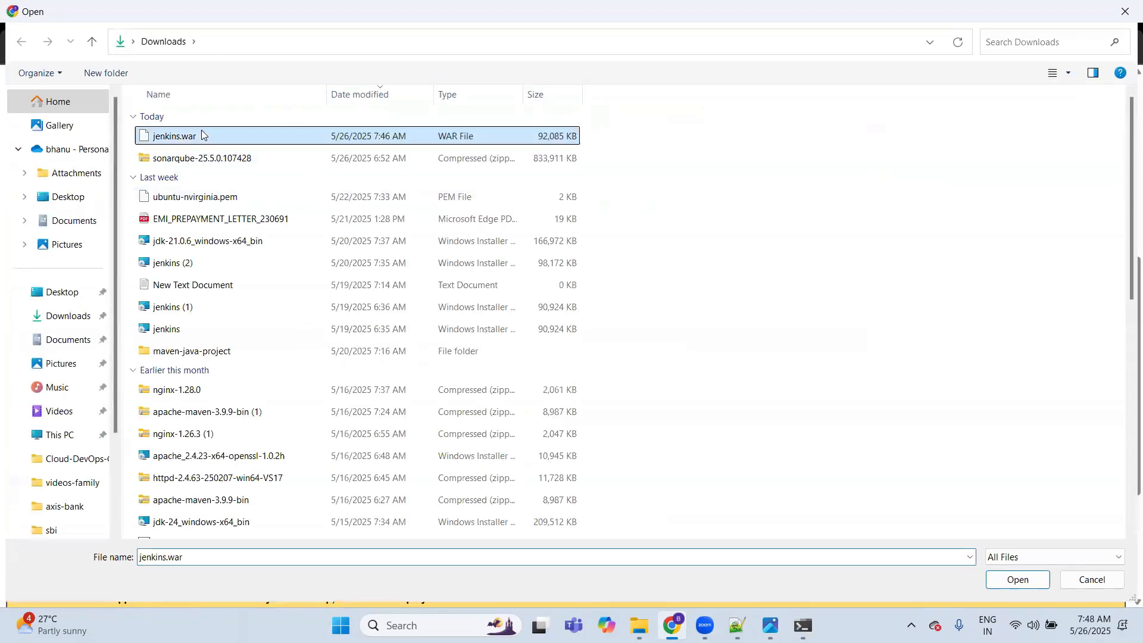
pyautogui.press('Return')
pyautogui.click(452, 441)
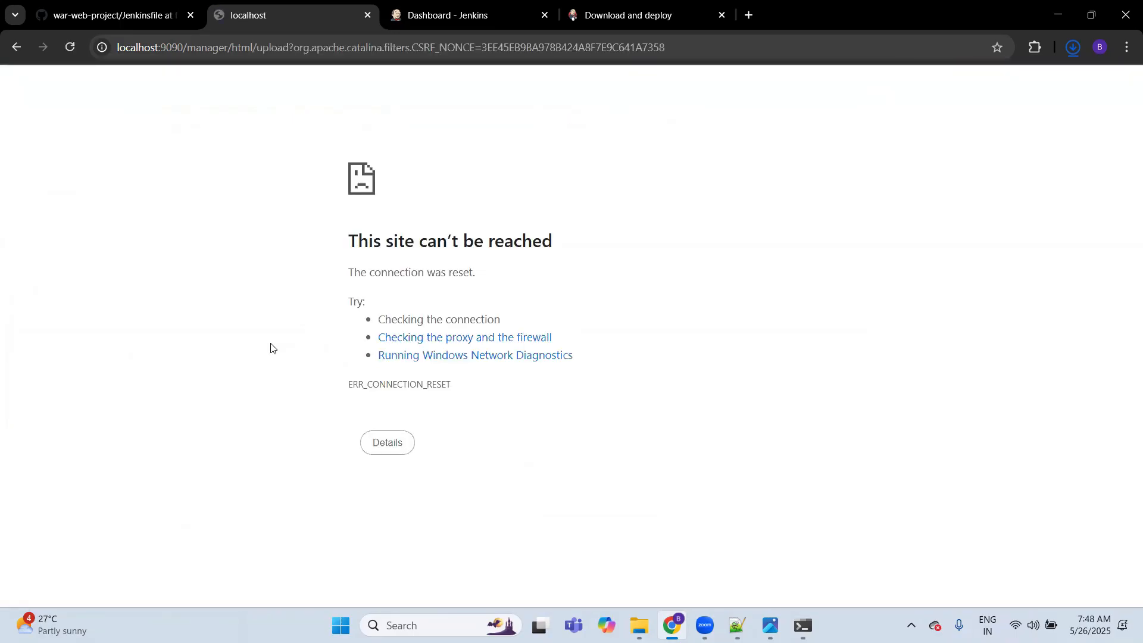
# Step: Return the browser to the Tomcat home page at localhost:9090
pyautogui.hotkey('ctrl', 'l')
pyautogui.write('loca')
pyautogui.press('Return')
# Step: Switch to File Explorer and copy jenkins.war from the Downloads folder
pyautogui.hotkey('alt', 'Tab')
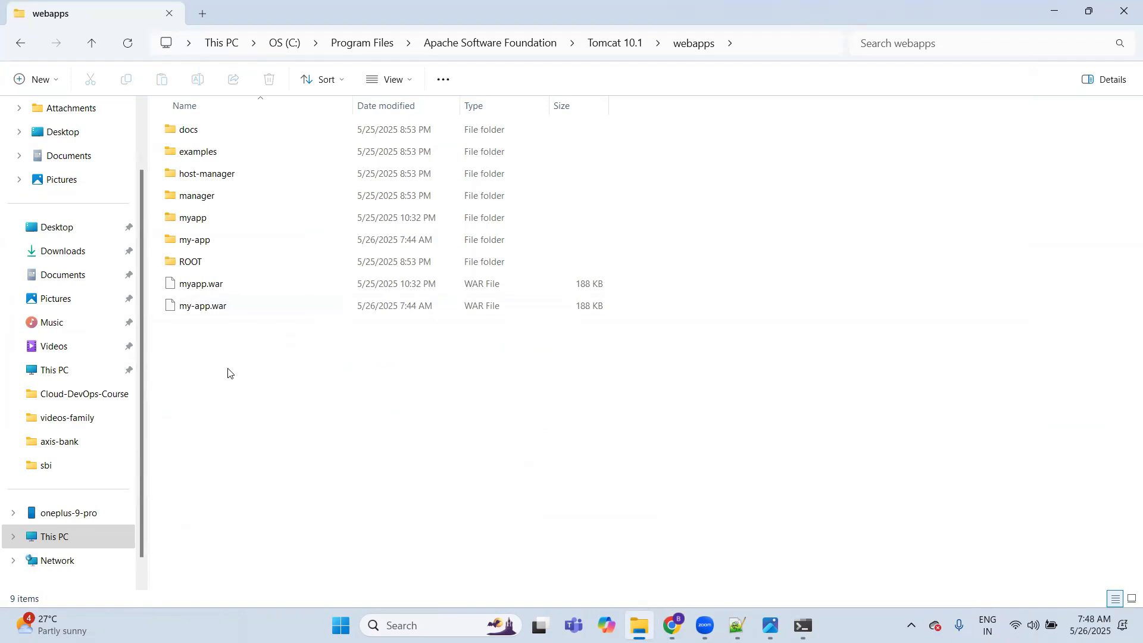
pyautogui.click(65, 252)
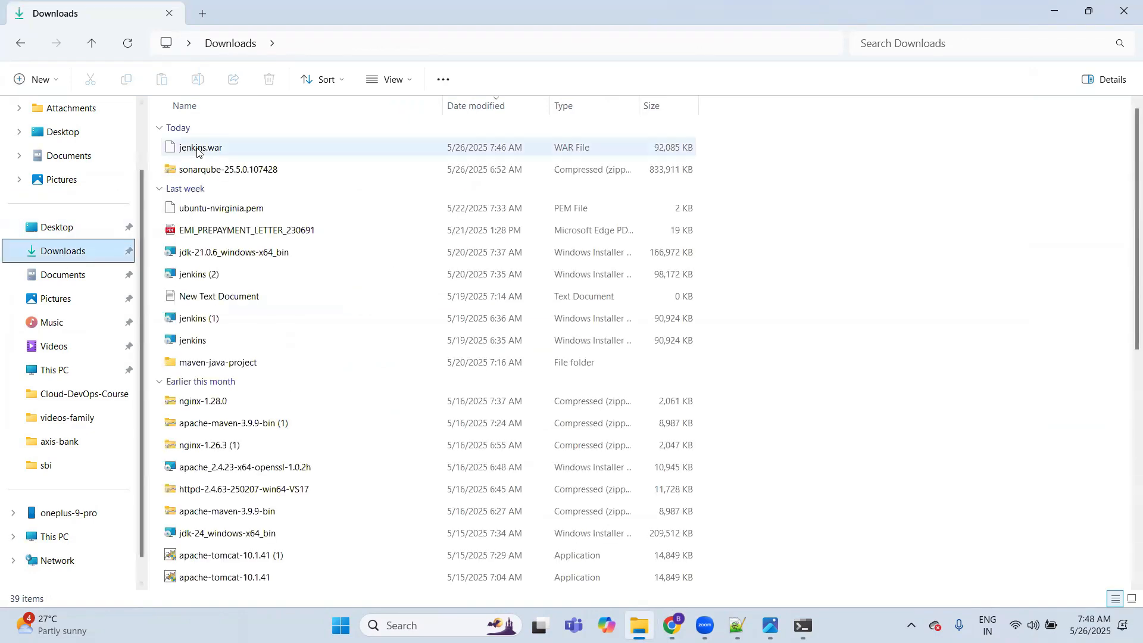
pyautogui.click(197, 152)
pyautogui.hotkey('ctrl', 'c')
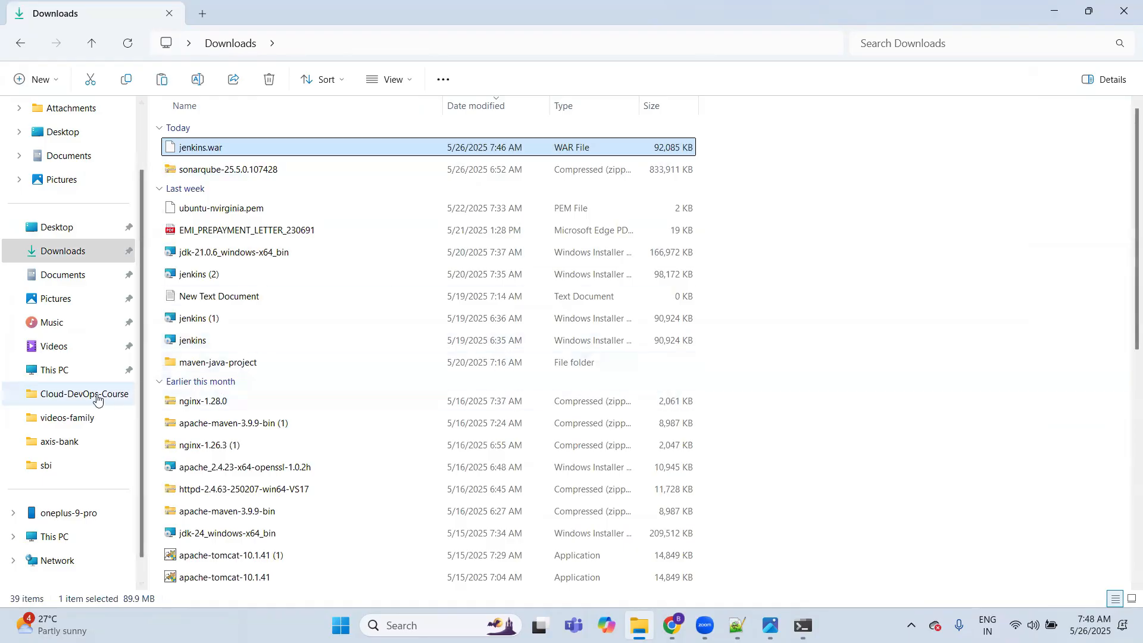
# Step: Paste the copied file into C:\Program Files\Apache Software Foundation\Tomcat 10.1\webapps
pyautogui.click(80, 375)
pyautogui.click(232, 142)
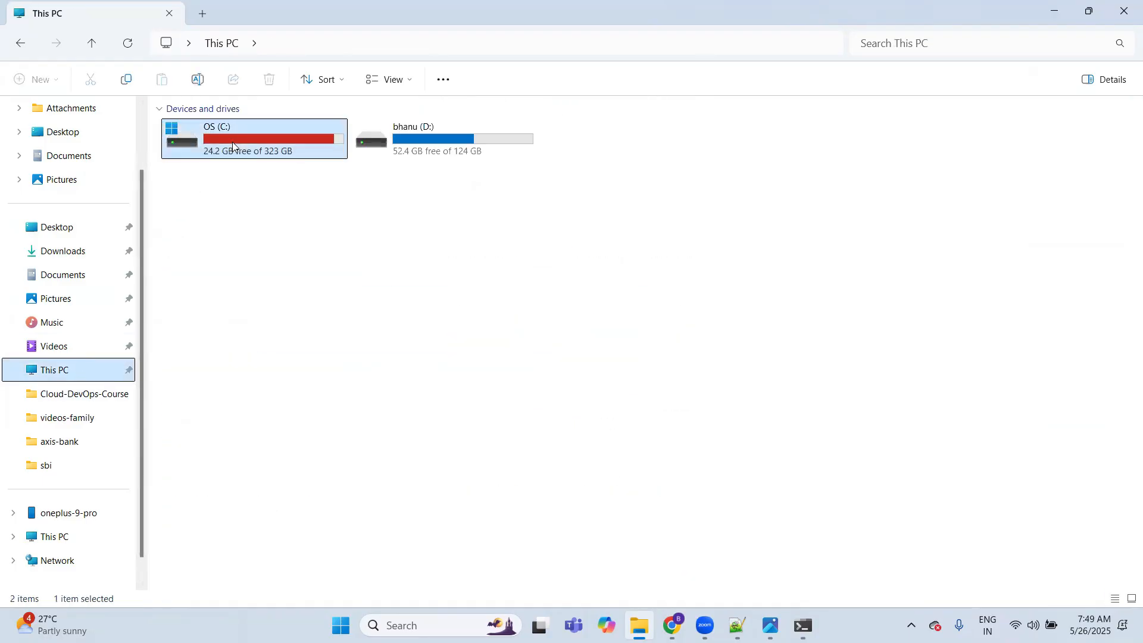
pyautogui.doubleClick(233, 142)
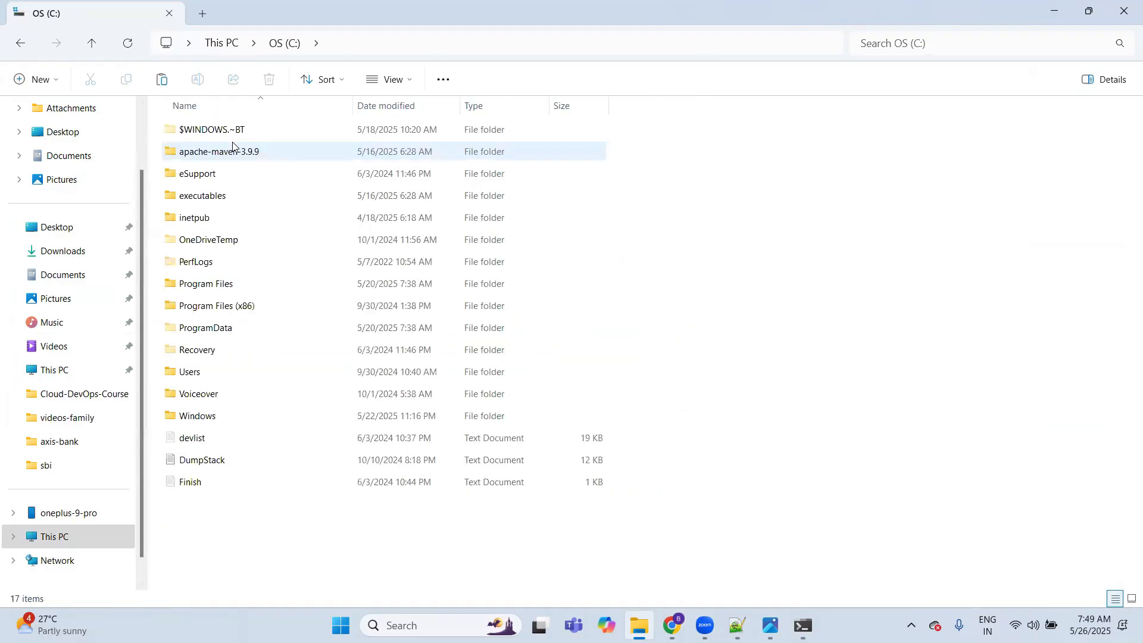
pyautogui.doubleClick(220, 284)
pyautogui.doubleClick(275, 126)
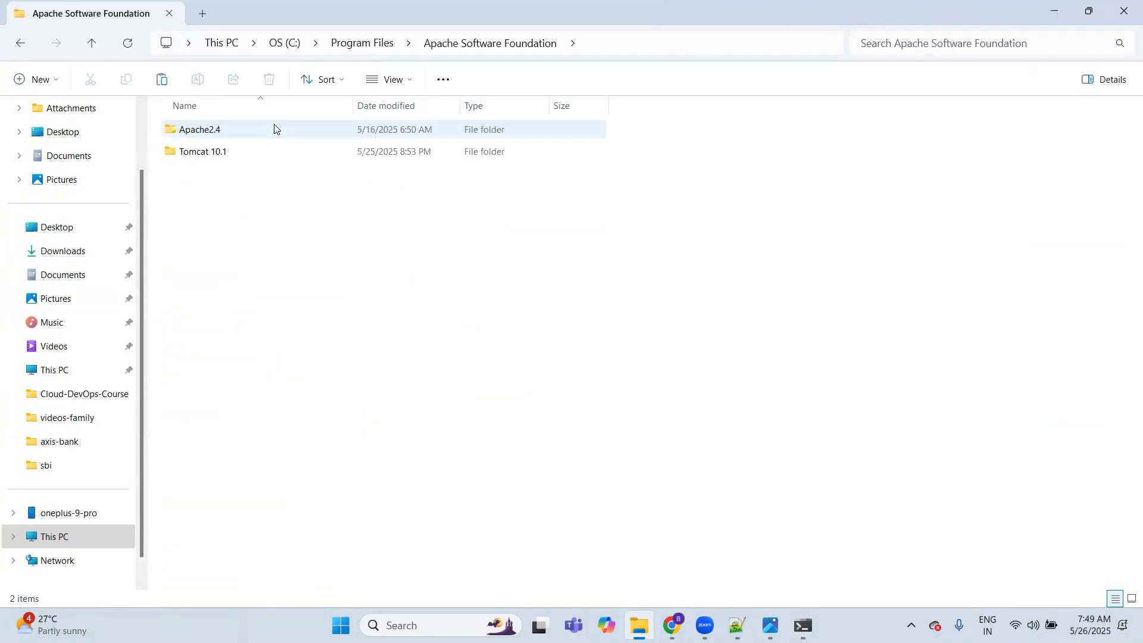
pyautogui.doubleClick(231, 154)
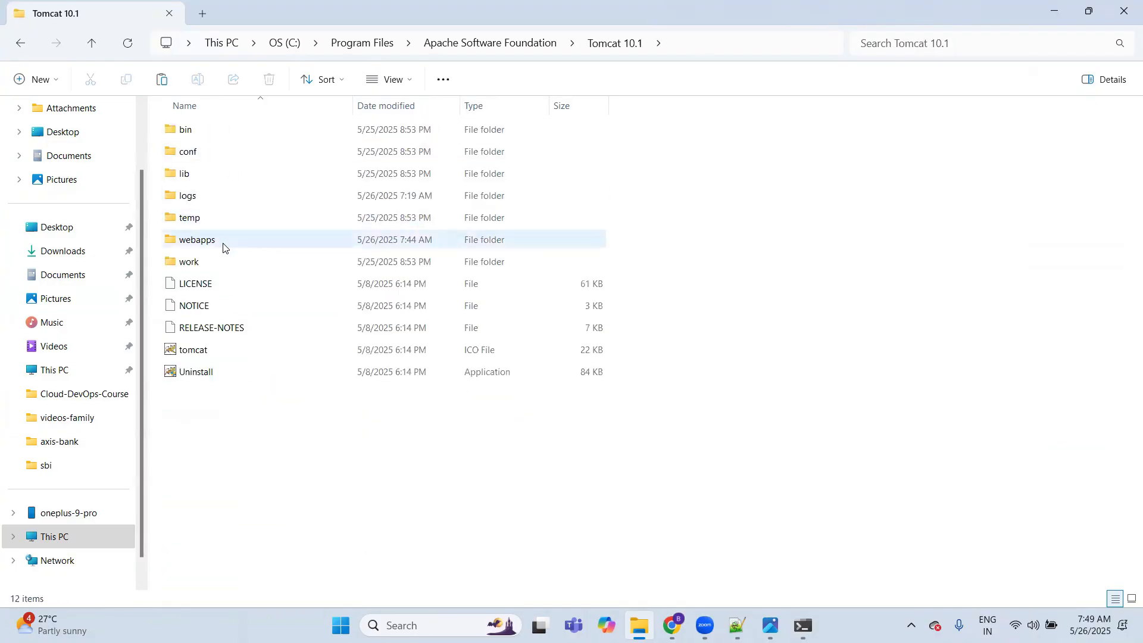
pyautogui.doubleClick(225, 242)
pyautogui.hotkey('ctrl', 'v')
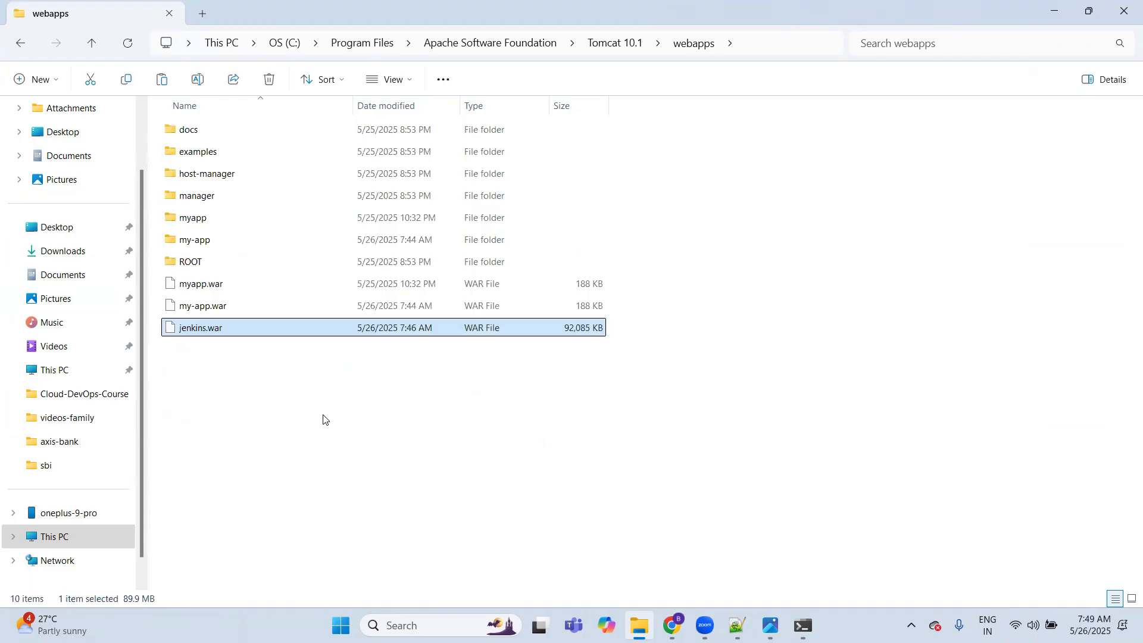
pyautogui.click(324, 419)
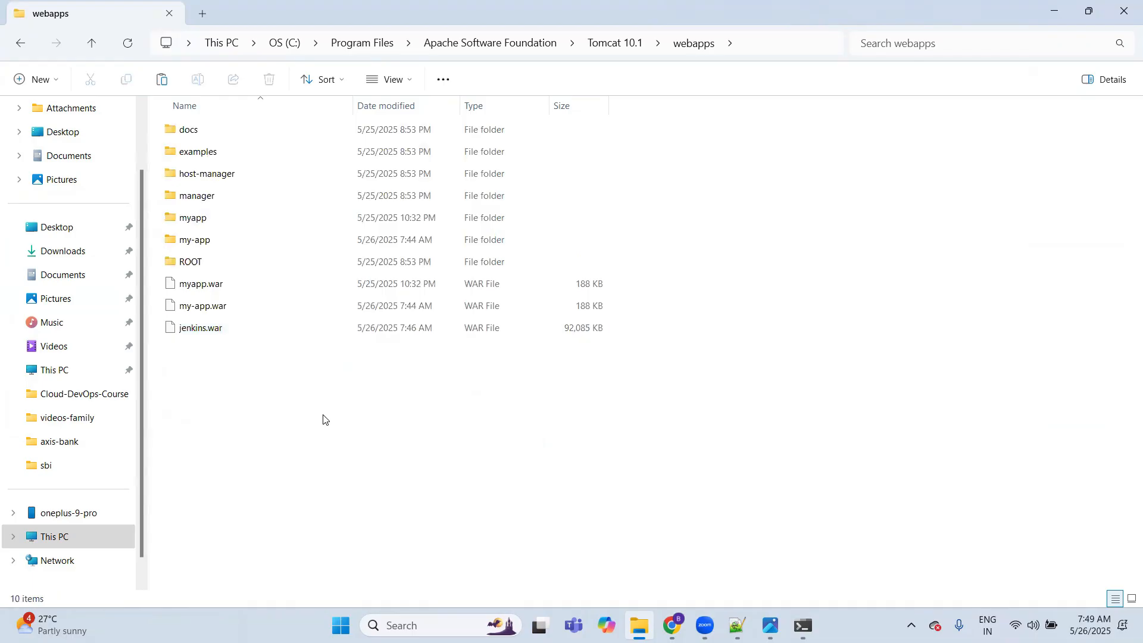
# Step: Reload the webapps folder listing and look inside the jenkins folder extracted from jenkins.war
pyautogui.rightClick(409, 434)
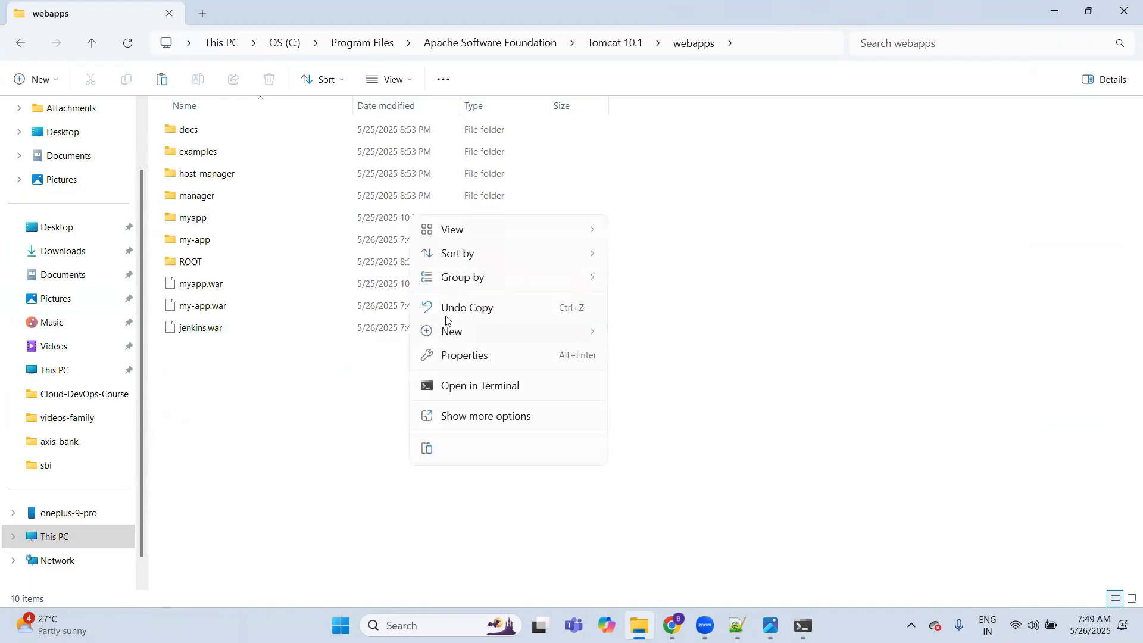
pyautogui.click(330, 421)
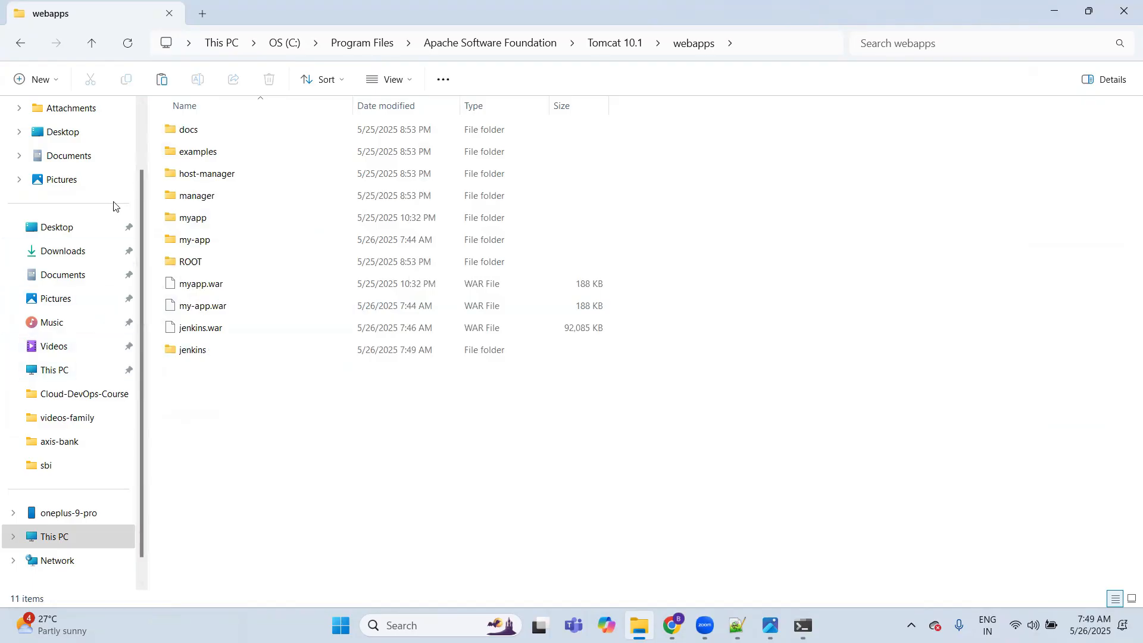
pyautogui.click(22, 45)
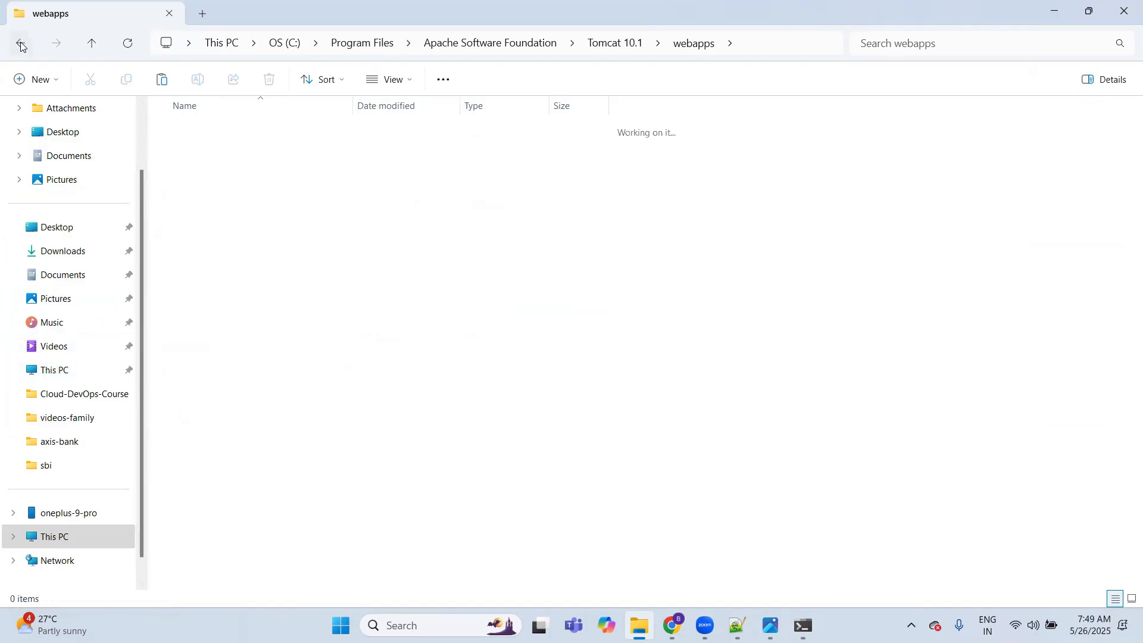
pyautogui.click(56, 43)
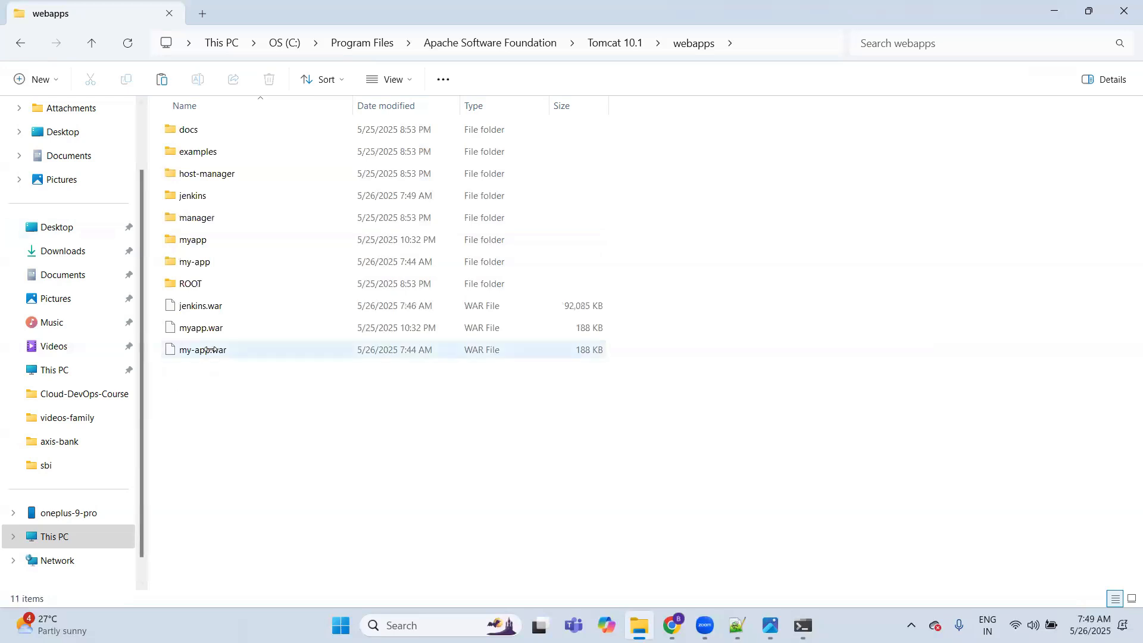
pyautogui.click(210, 304)
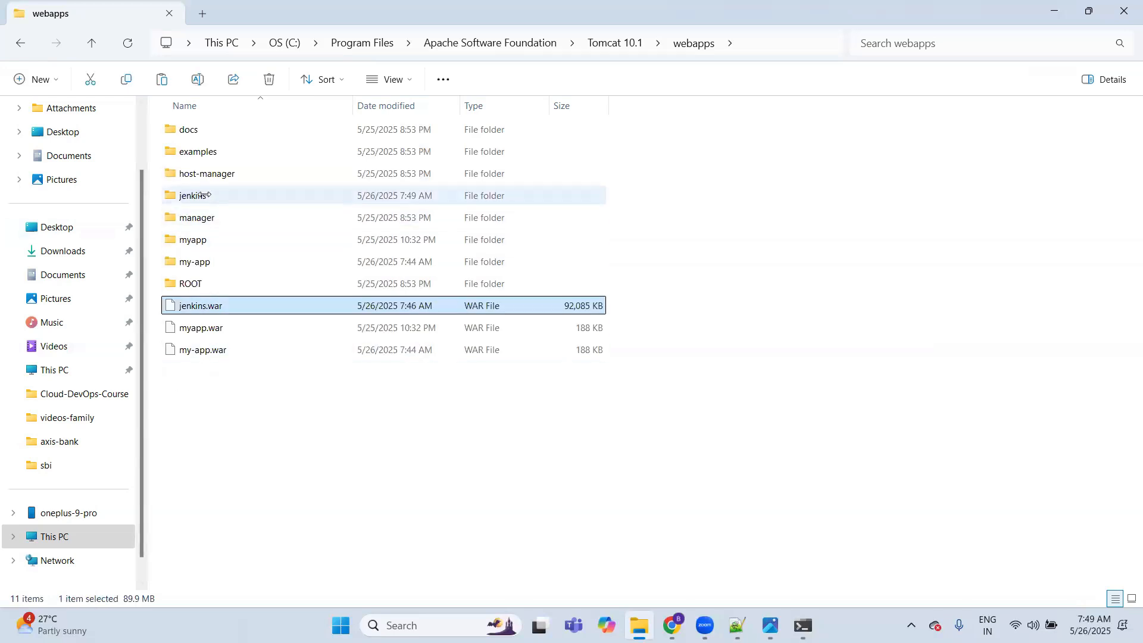
pyautogui.doubleClick(205, 195)
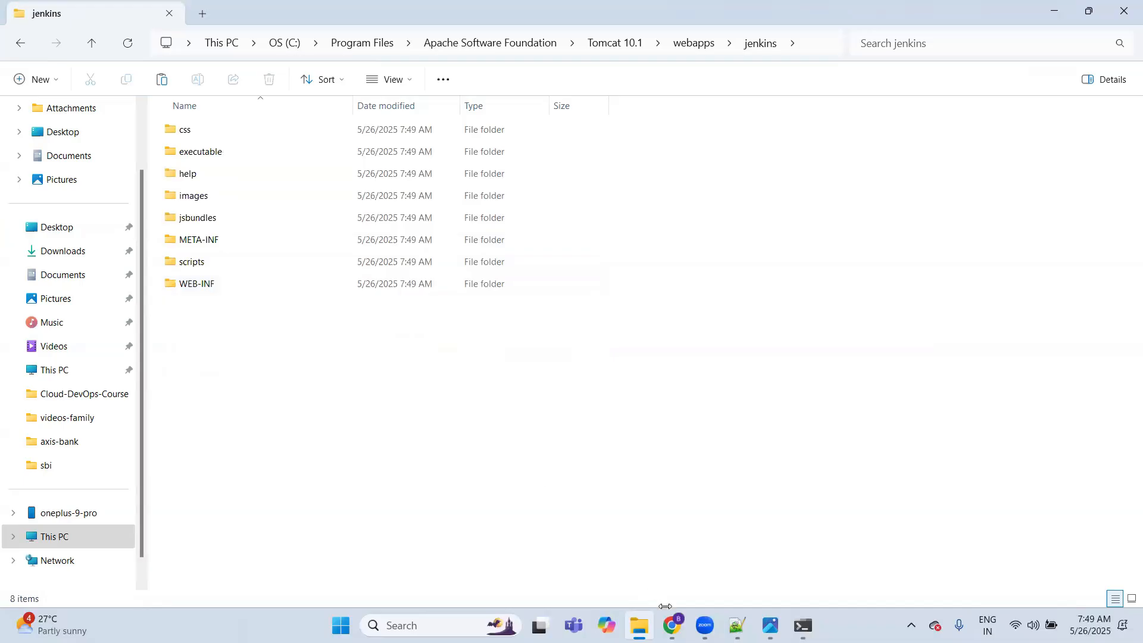
# Step: Switch to Chrome and, in Tomcat's Manager App, try opening the /jenkins application and start it
pyautogui.click(671, 626)
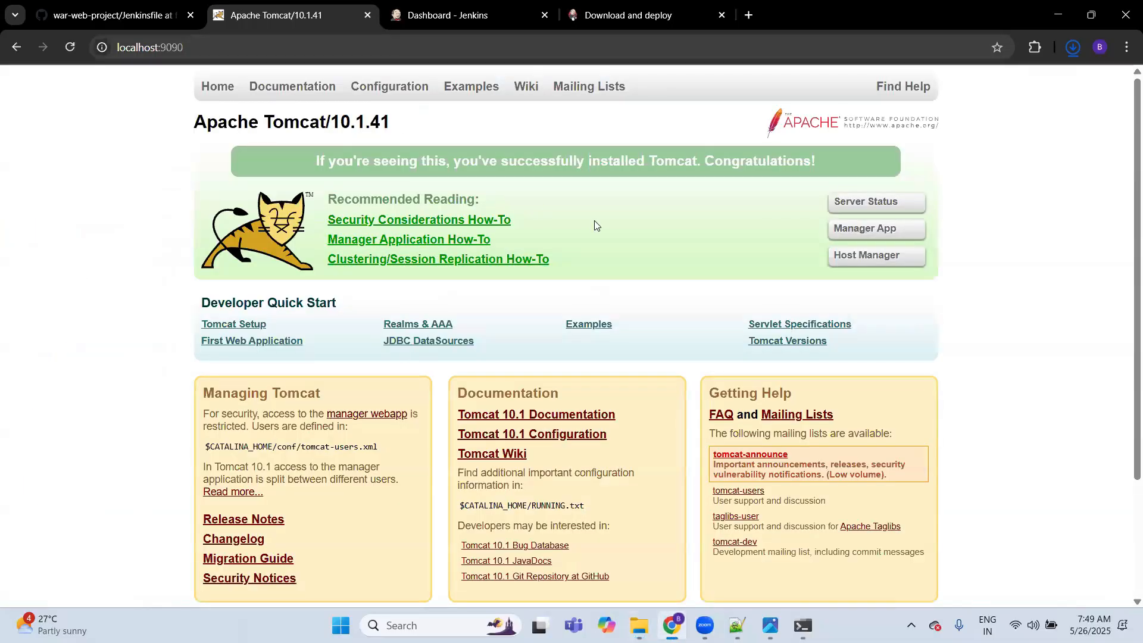
pyautogui.click(869, 231)
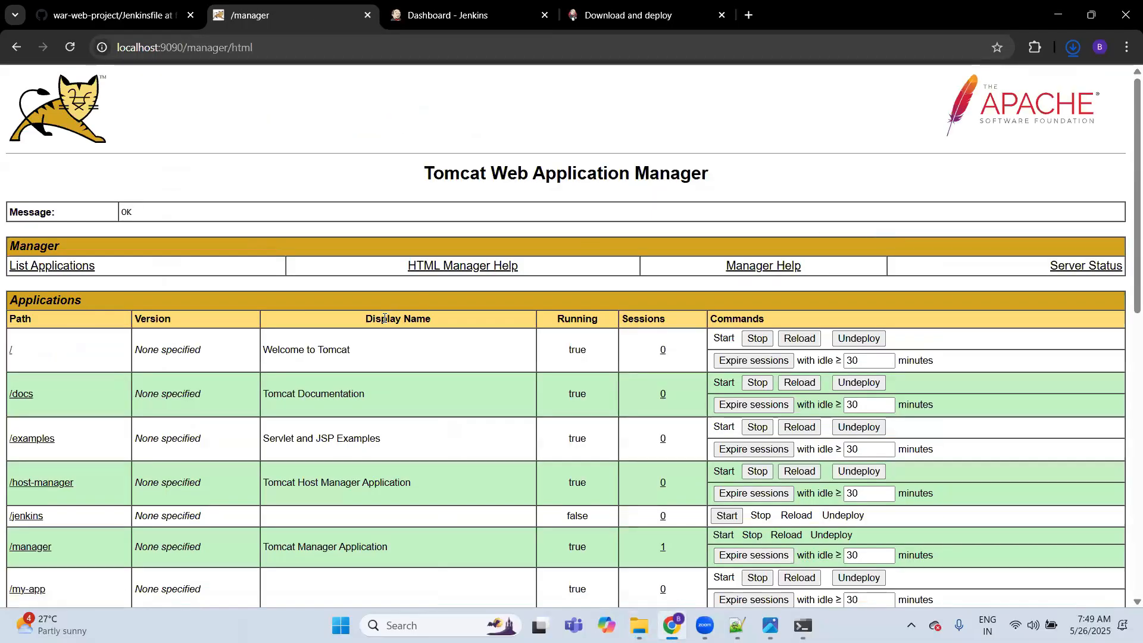
pyautogui.scroll(-2, 384, 319)
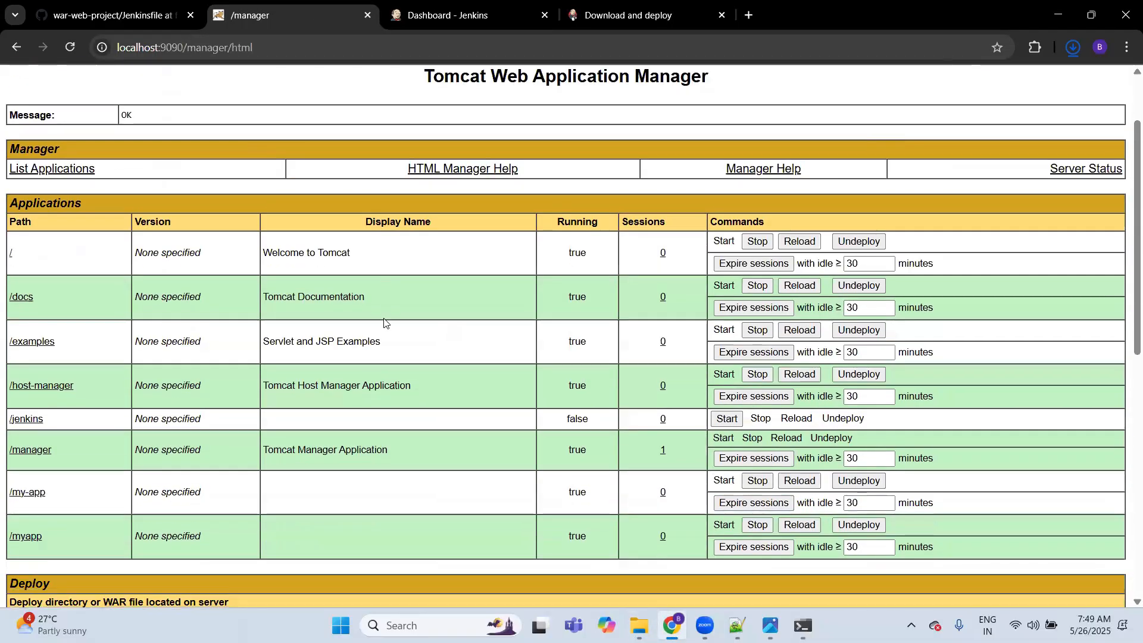
pyautogui.click(20, 420)
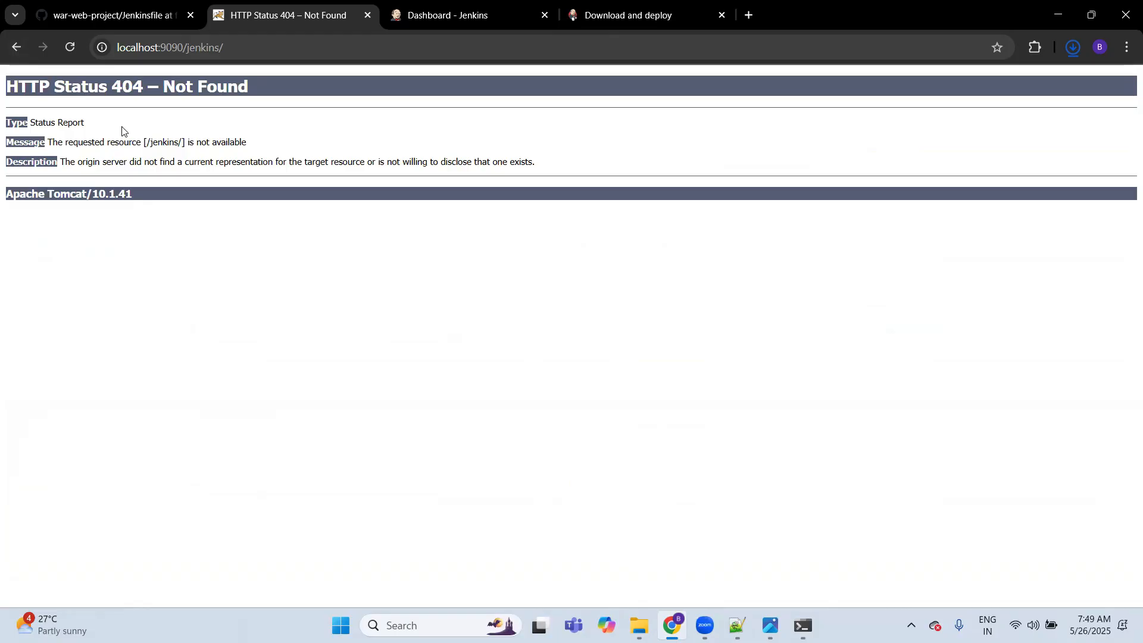
pyautogui.click(16, 47)
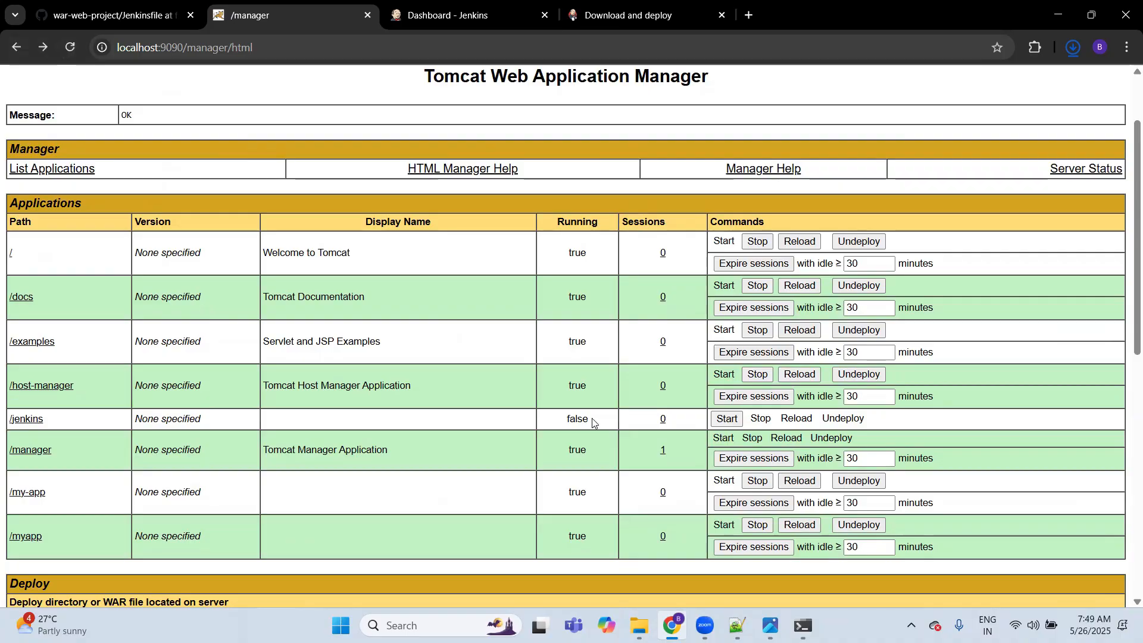
pyautogui.click(729, 420)
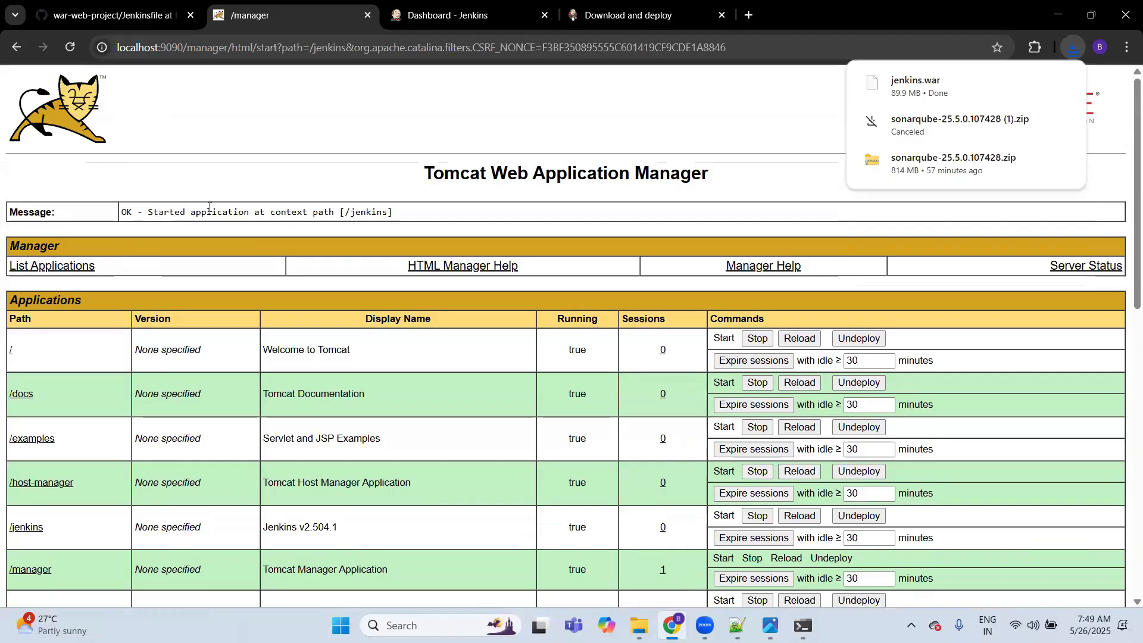
# Step: Open the /jenkins application from the Tomcat manager list and copy the initialAdminPassword file path shown on the Unlock Jenkins page
pyautogui.moveTo(411, 212); pyautogui.dragTo(102, 214)
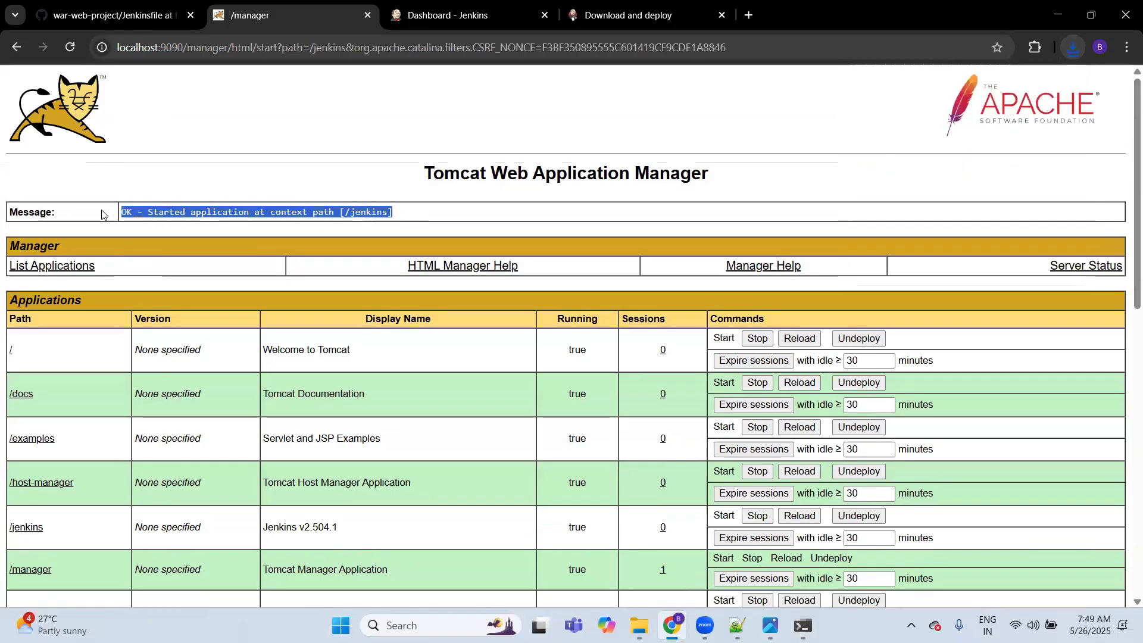
pyautogui.click(35, 527)
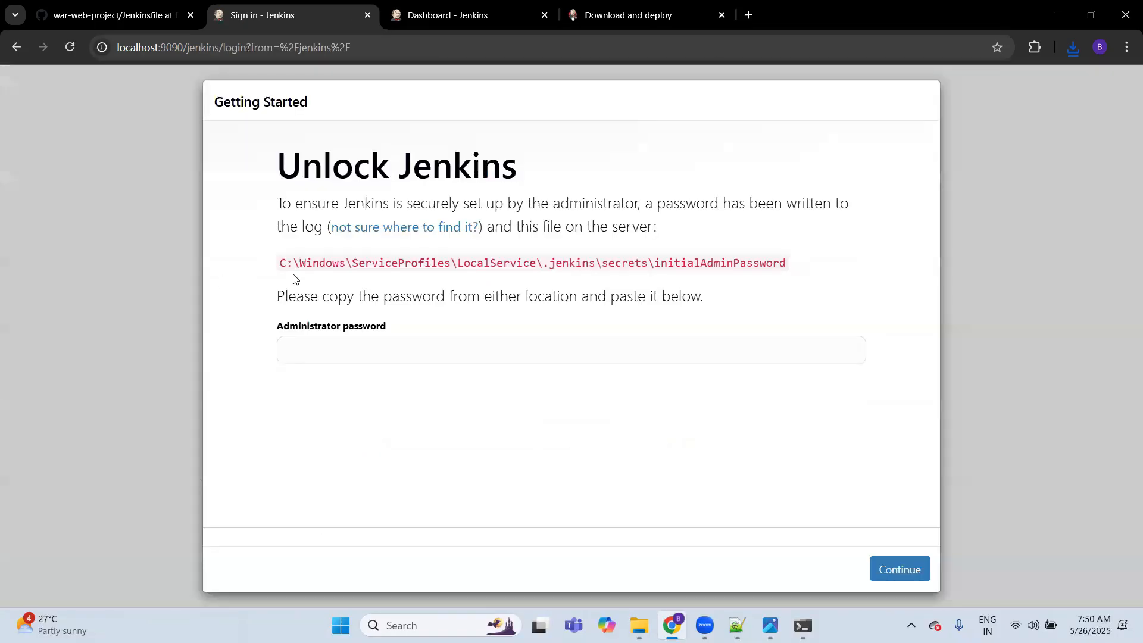
pyautogui.click(343, 341)
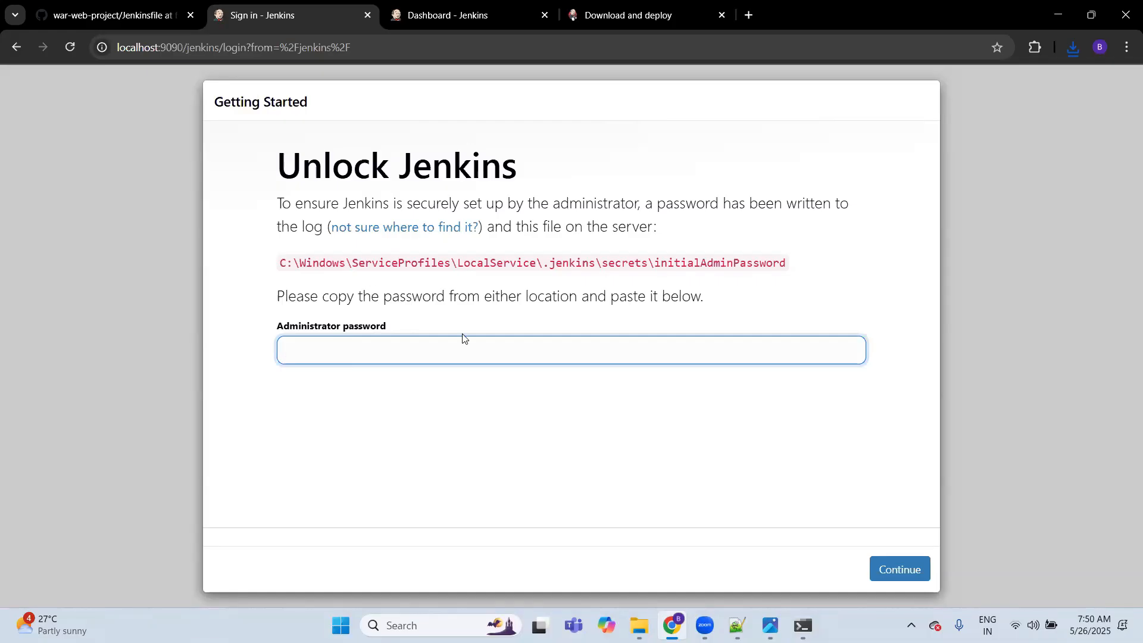
pyautogui.moveTo(280, 263); pyautogui.dragTo(783, 257)
pyautogui.hotkey('ctrl', 'c')
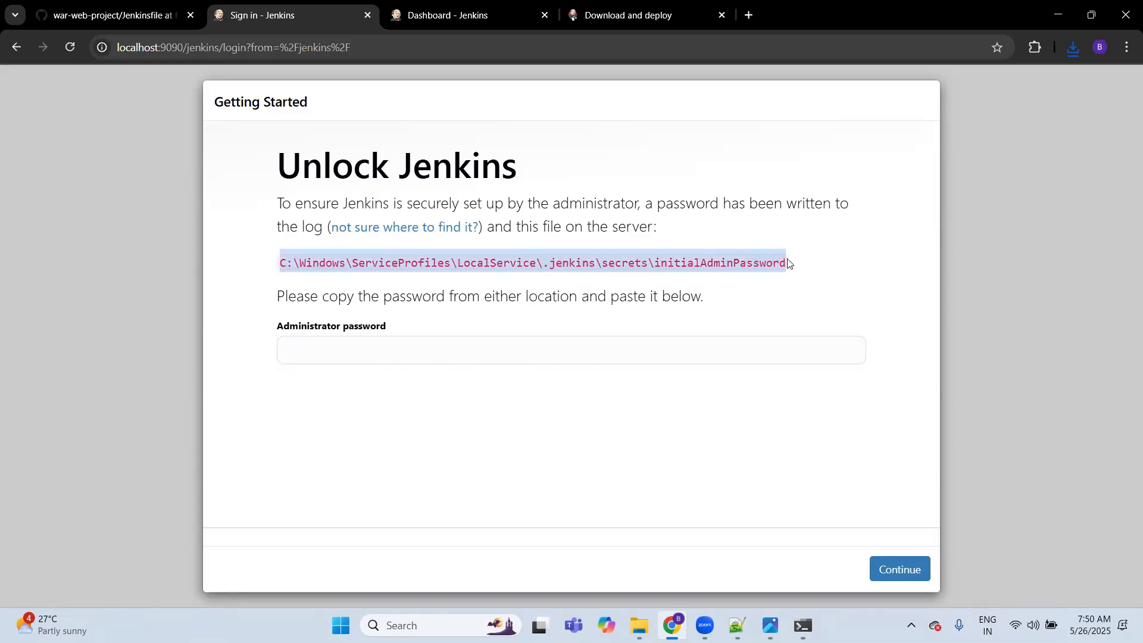
pyautogui.click(603, 405)
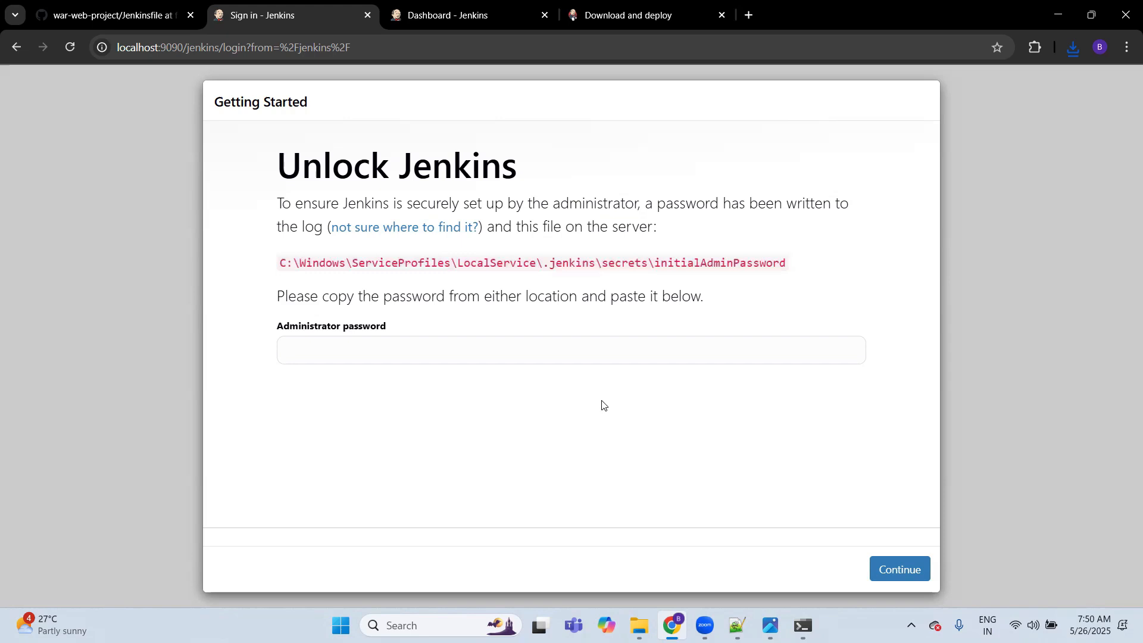
# Step: Switch to File Explorer and try to open the copied path C:\Windows\ServiceProfiles\LocalService\.jenkins\secrets\initialAdminPassword directly
pyautogui.click(640, 626)
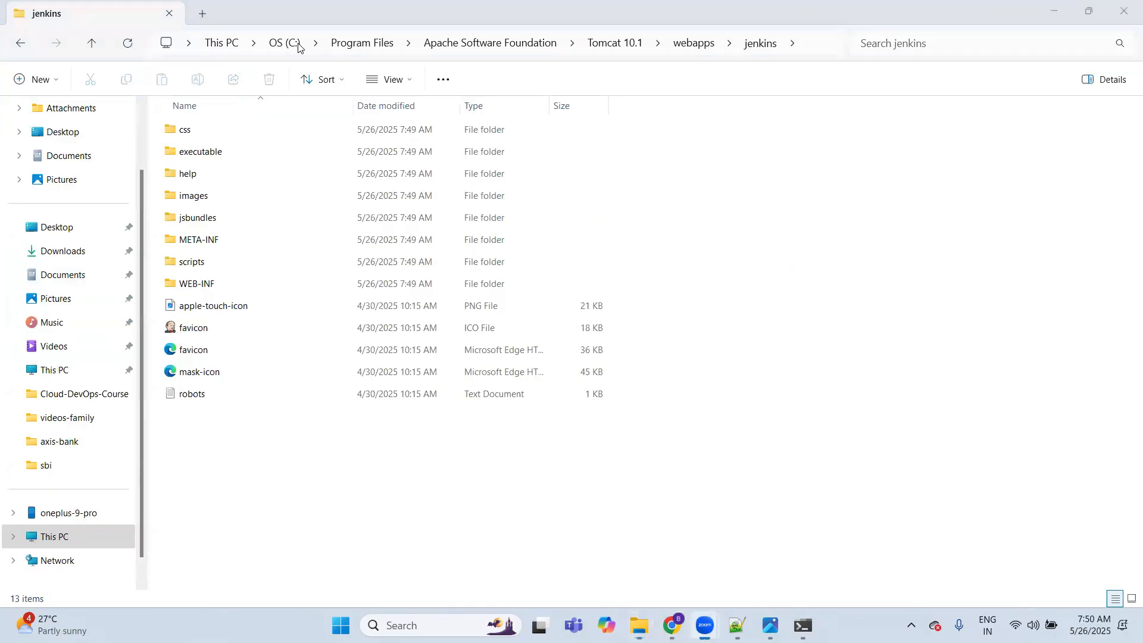
pyautogui.click(824, 46)
pyautogui.hotkey('ctrl', 'v')
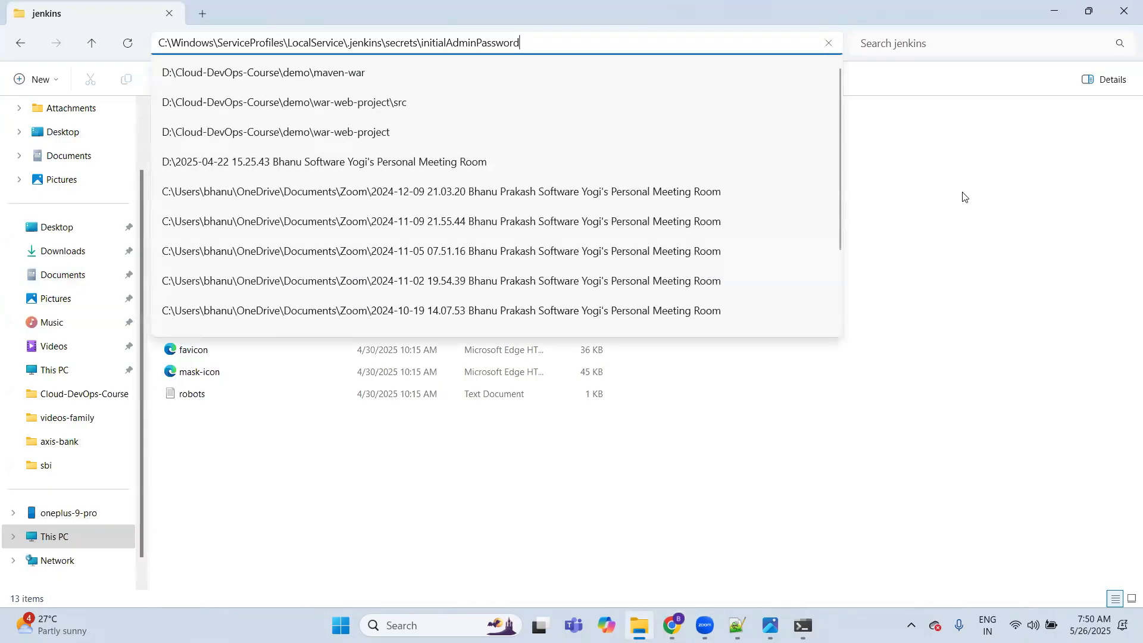
pyautogui.press('Return')
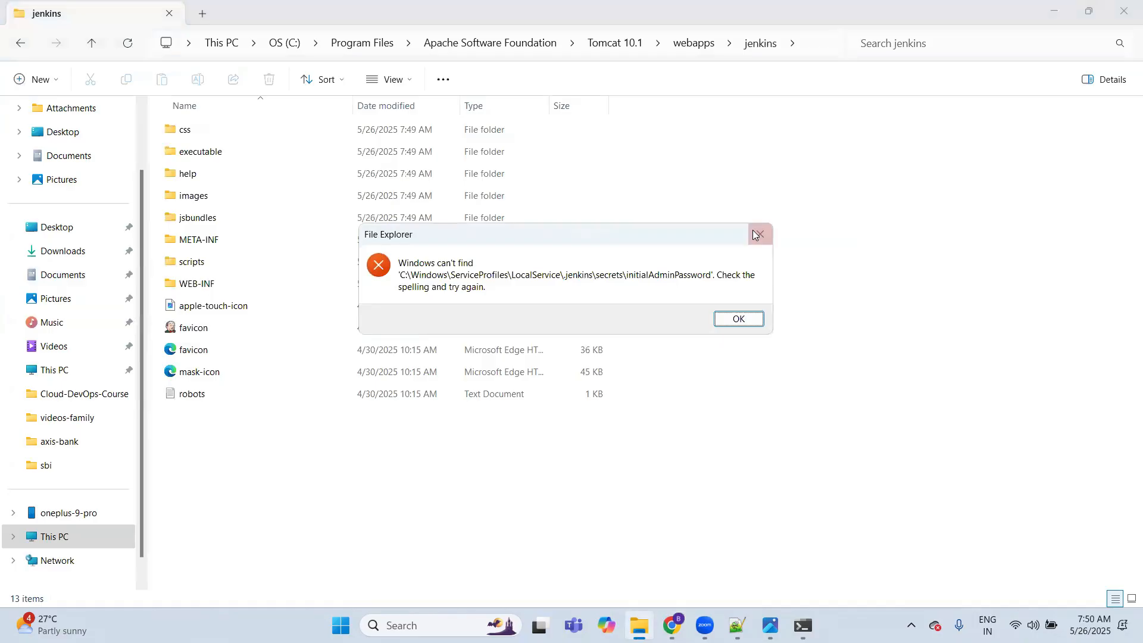
pyautogui.click(760, 236)
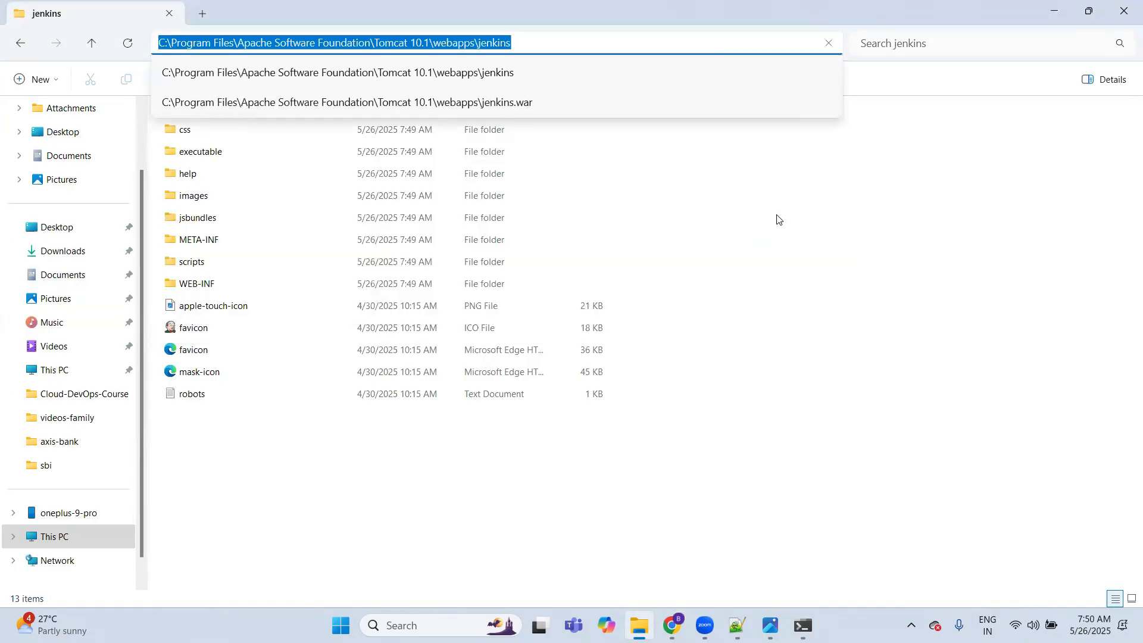
pyautogui.click(780, 219)
pyautogui.click(779, 220)
# Step: Browse File Explorer to C:\Windows\ServiceProfiles, following the path shown on the Unlock Jenkins page in Chrome
pyautogui.hotkey('alt', 'Tab')
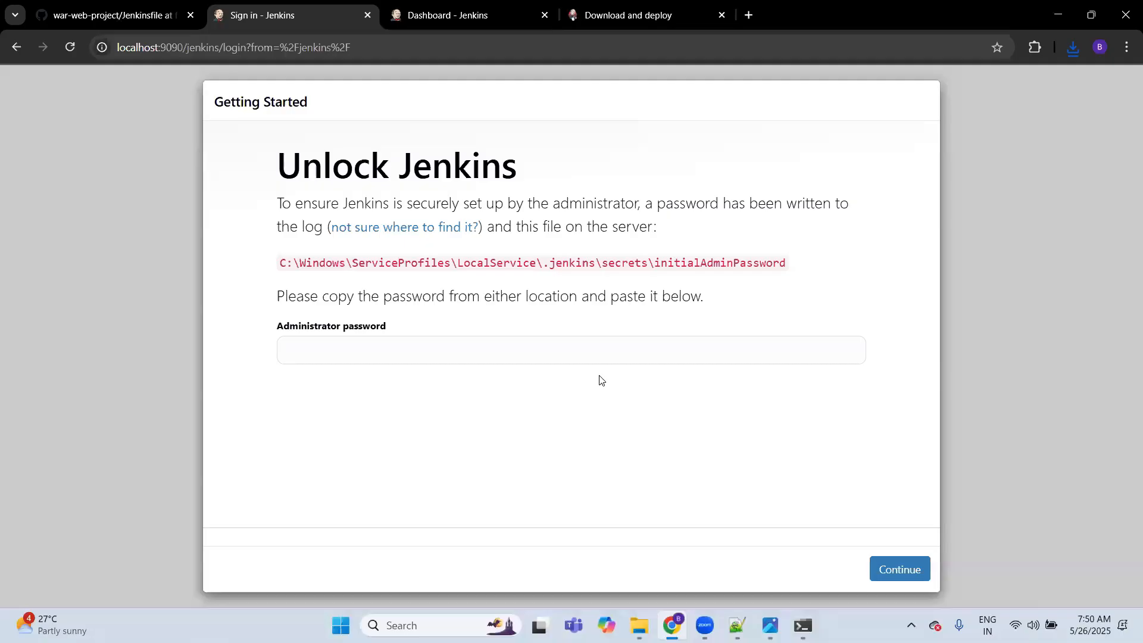
pyautogui.hotkey('alt', 'Tab')
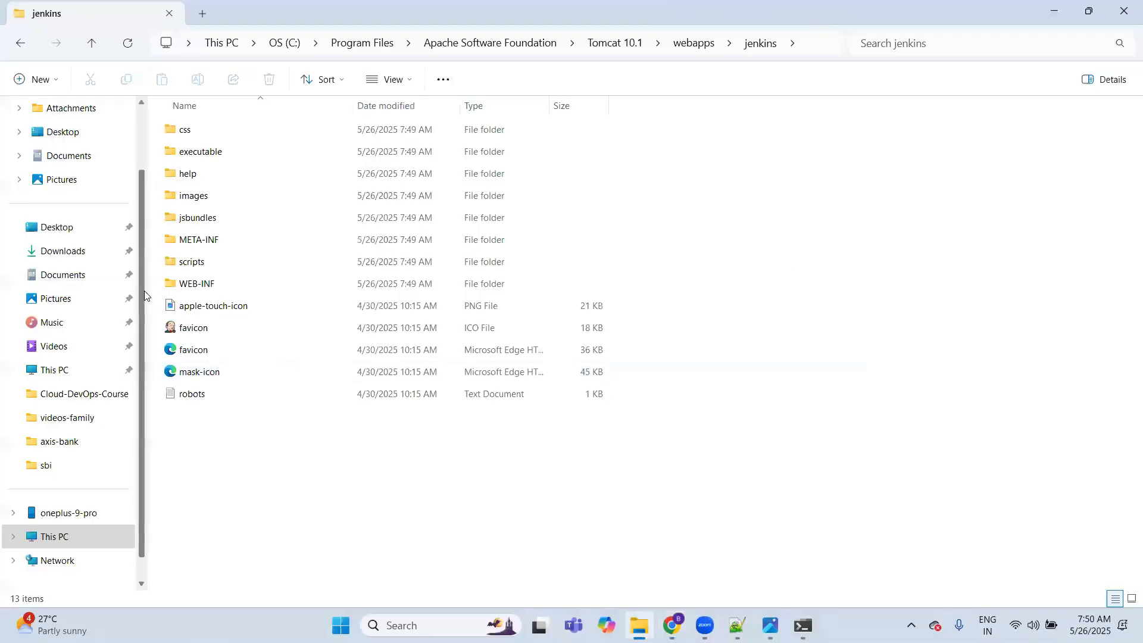
pyautogui.click(80, 369)
pyautogui.doubleClick(303, 138)
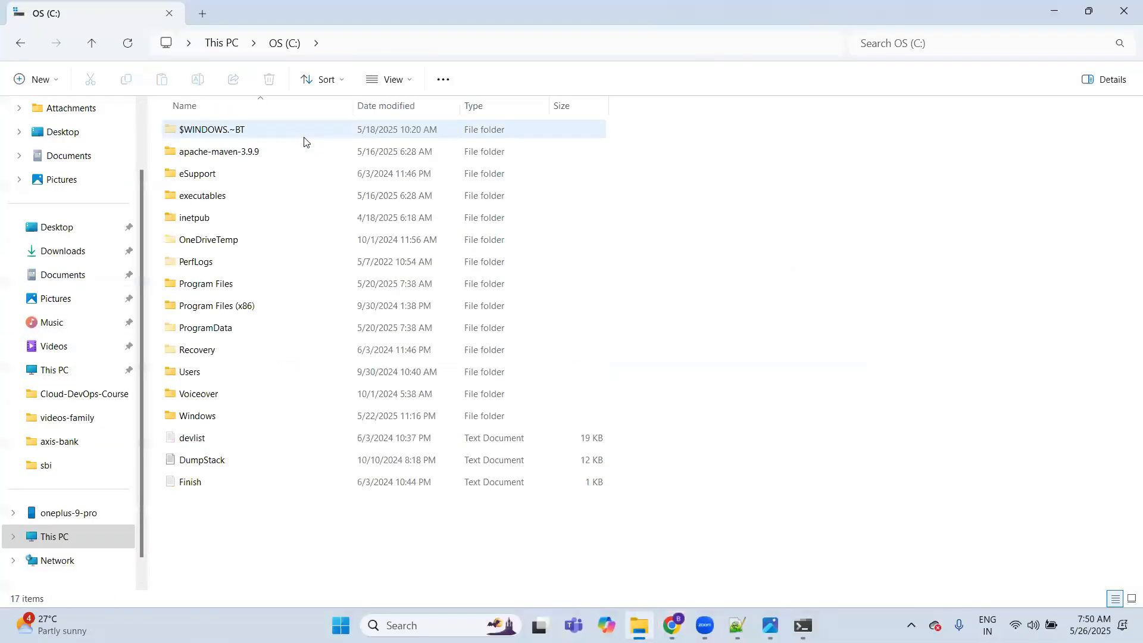
pyautogui.hotkey('alt', 'Tab')
pyautogui.hotkey('alt', 'Tab')
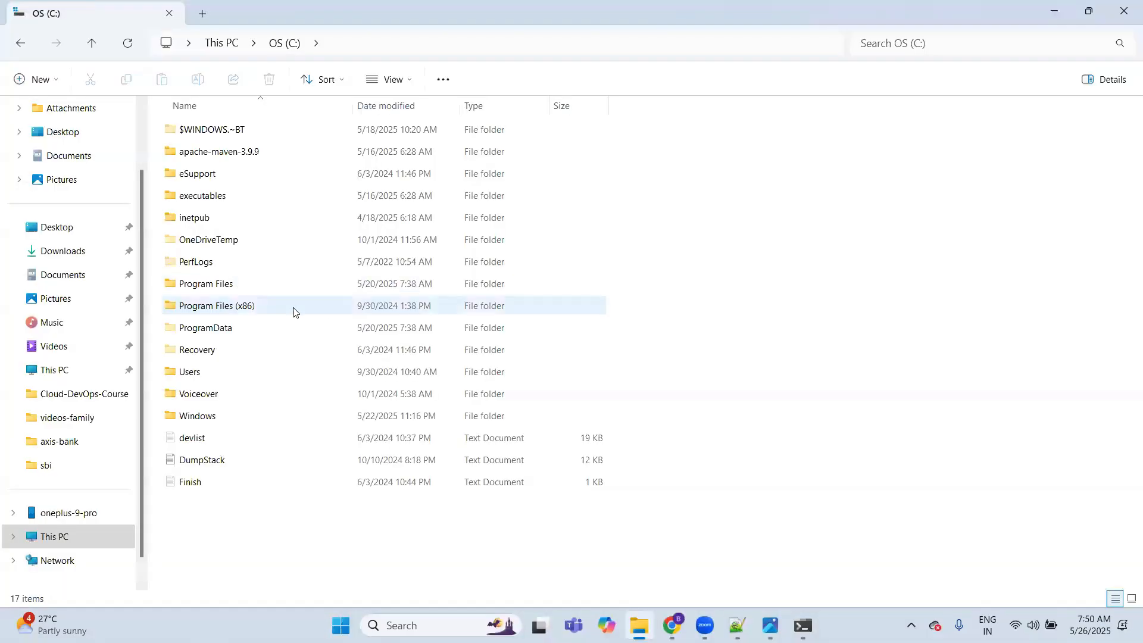
pyautogui.doubleClick(231, 417)
pyautogui.hotkey('alt', 'Tab')
pyautogui.hotkey('alt', 'Tab')
pyautogui.write('se')
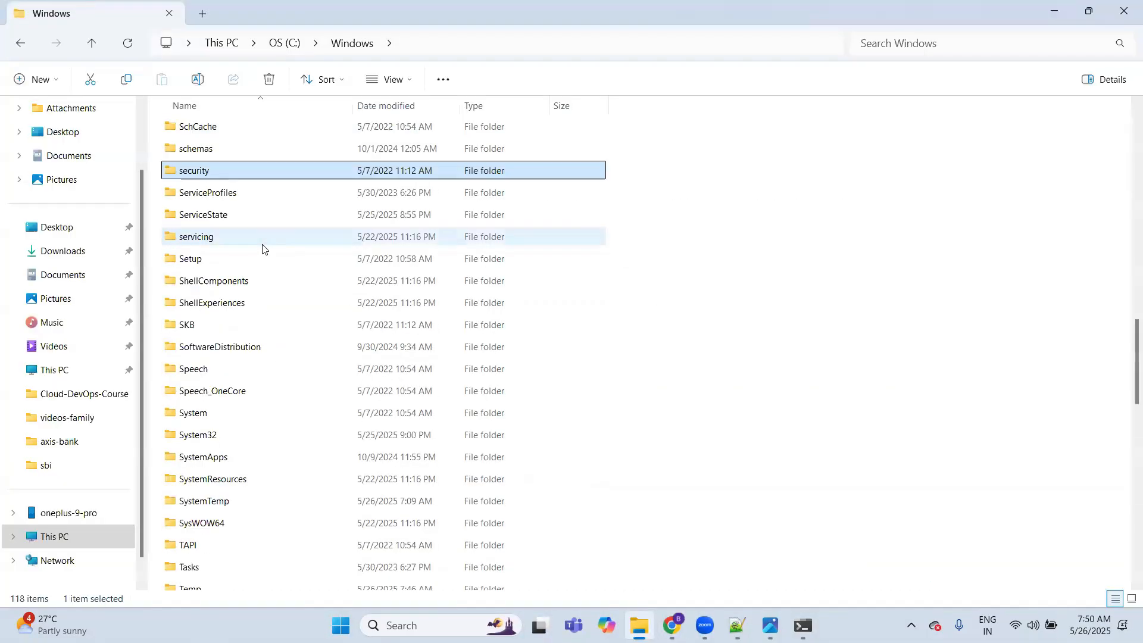
pyautogui.doubleClick(241, 197)
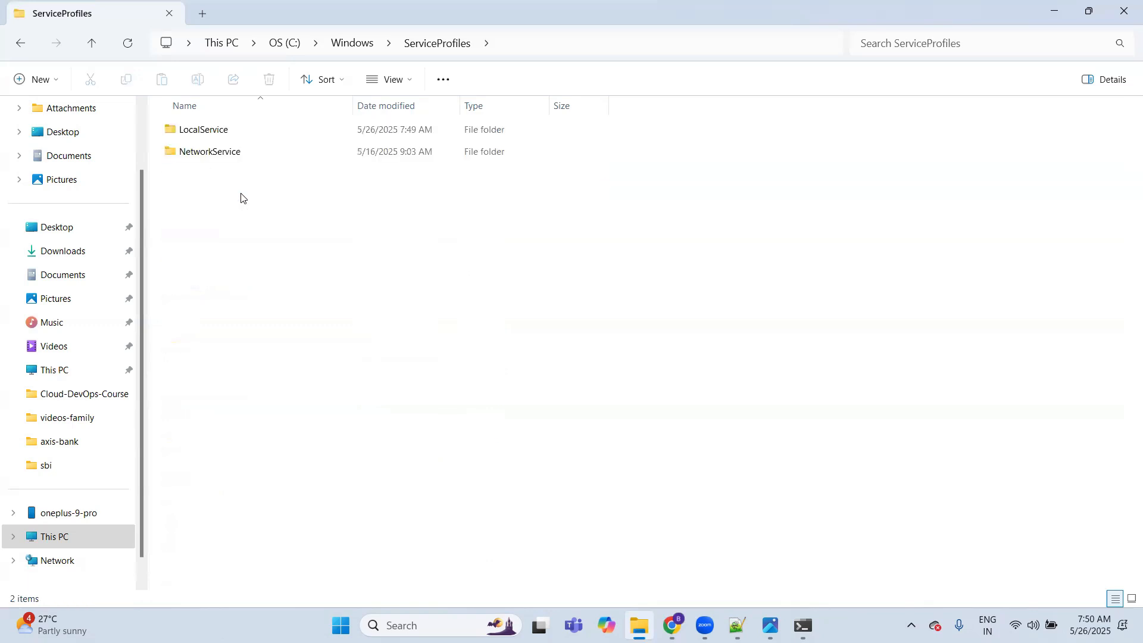
# Step: Open the LocalService folder, granting permanent access to it, and go into its .jenkins\secrets subfolder
pyautogui.hotkey('alt', 'Tab')
pyautogui.hotkey('alt', 'Tab')
pyautogui.doubleClick(220, 130)
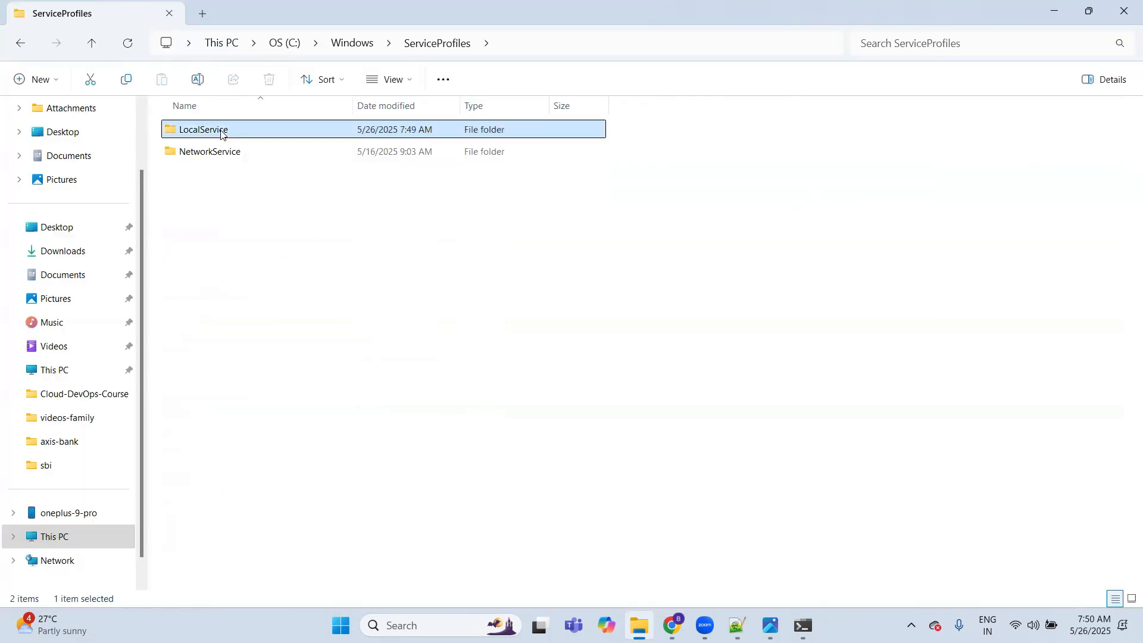
pyautogui.click(593, 332)
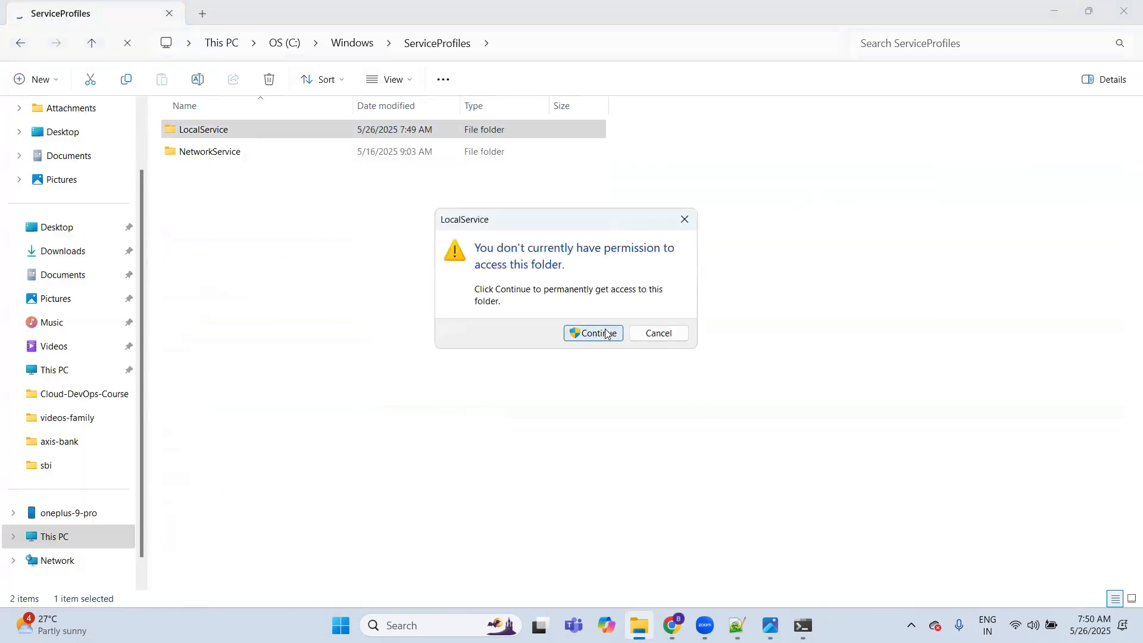
pyautogui.hotkey('alt', 'Tab')
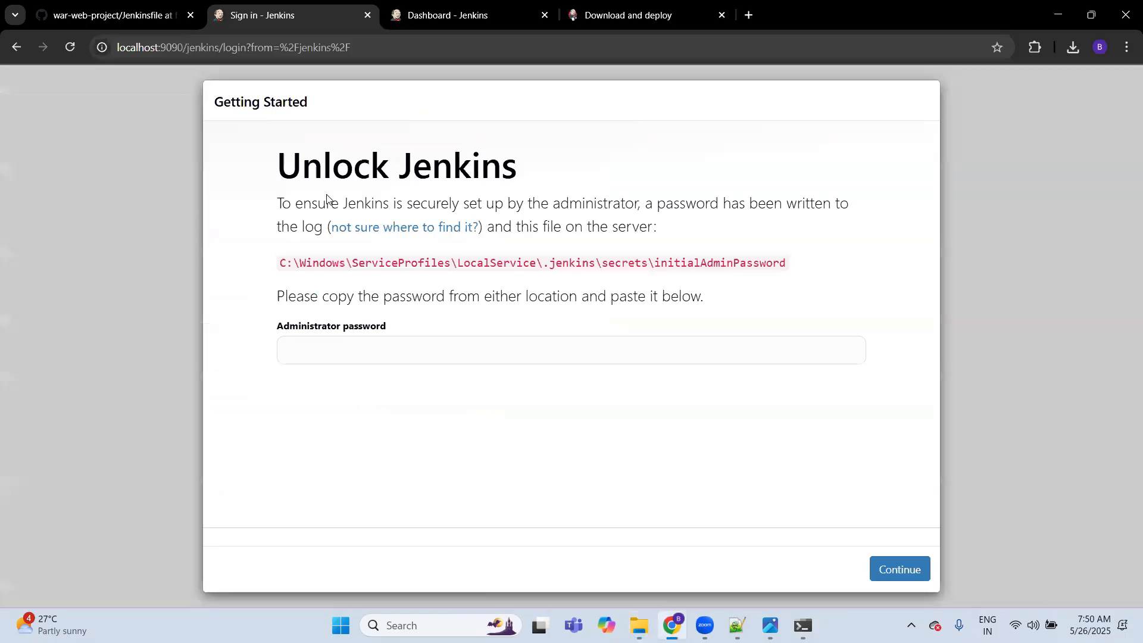
pyautogui.hotkey('alt', 'Tab')
pyautogui.doubleClick(220, 132)
pyautogui.hotkey('alt', 'Tab')
pyautogui.hotkey('alt', 'Tab')
pyautogui.doubleClick(206, 174)
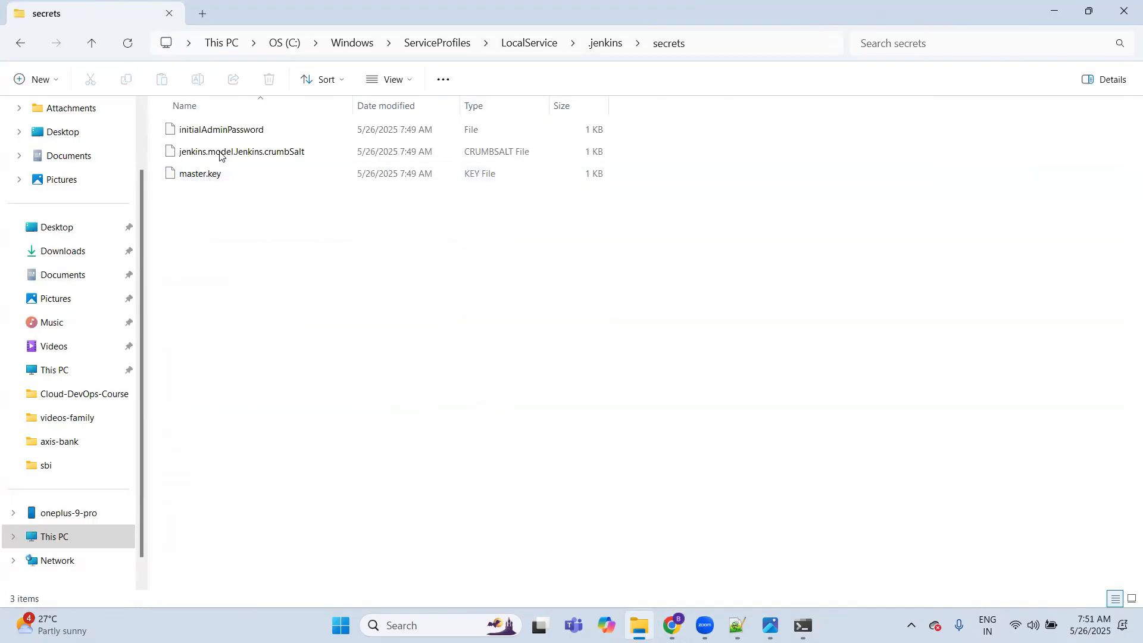
# Step: Open the initialAdminPassword file in Notepad++, copy its entire contents and close the file
pyautogui.click(205, 130)
pyautogui.hotkey('shift', 'F10')
pyautogui.press('Up')
pyautogui.press('Up')
pyautogui.press('Up')
pyautogui.press('Return')
pyautogui.hotkey('ctrl', 'a')
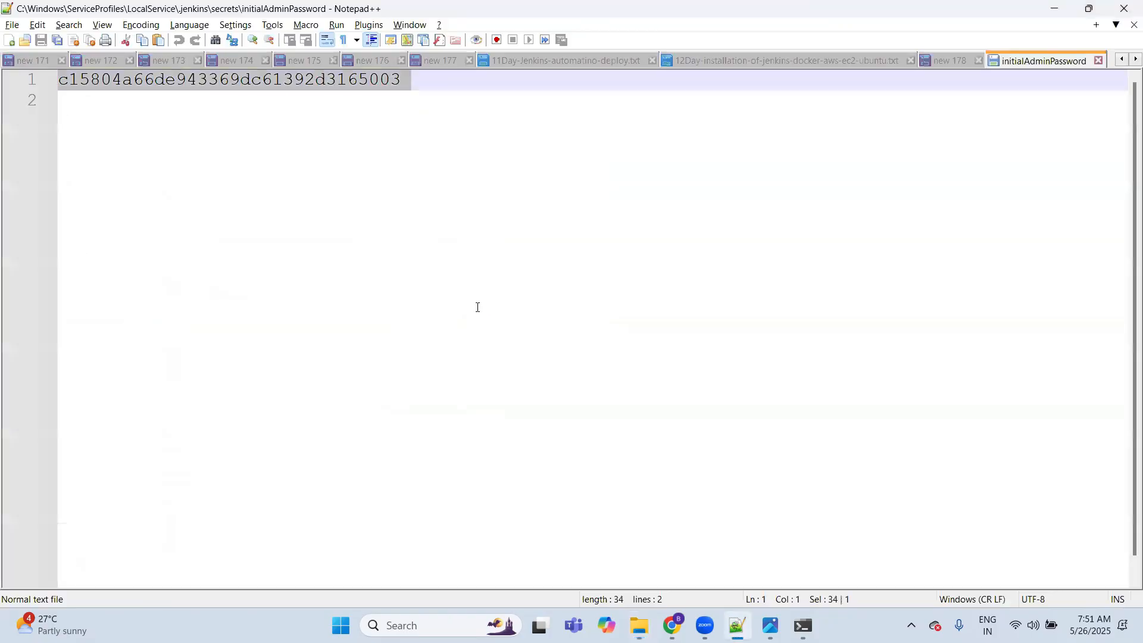
pyautogui.hotkey('ctrl', 'w')
# Step: Switch to Chrome, paste the administrator password on the Unlock Jenkins page and continue
pyautogui.hotkey('alt', 'Tab')
pyautogui.hotkey('alt', 'Tab')
pyautogui.hotkey('alt', 'Tab')
pyautogui.click(500, 360)
pyautogui.hotkey('ctrl', 'v')
pyautogui.click(899, 569)
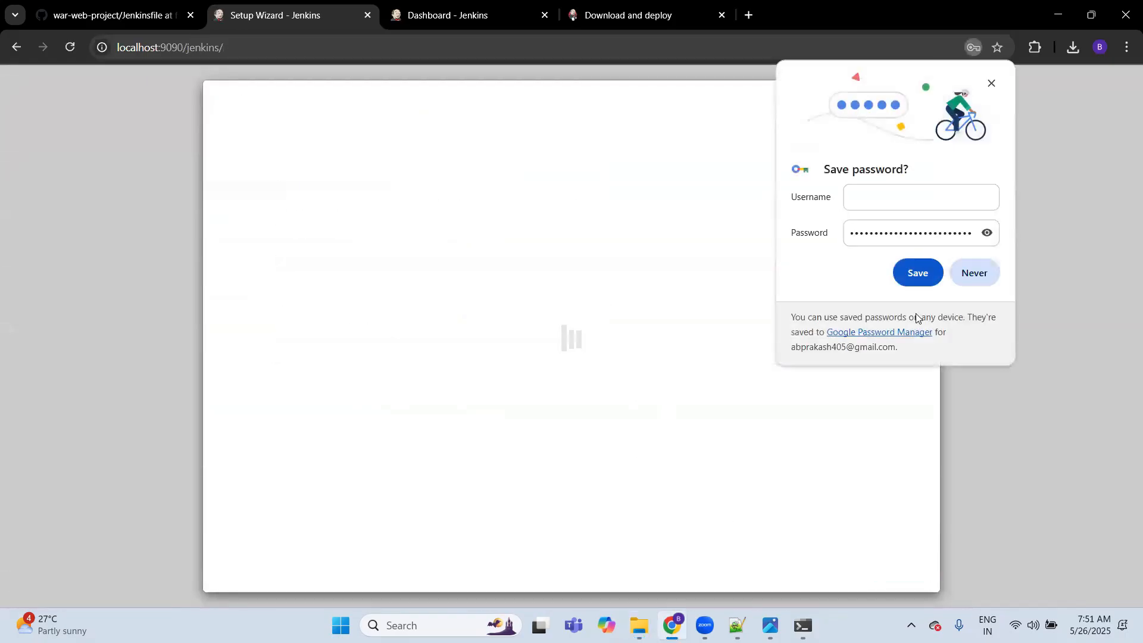
# Step: Decline saving the password in the browser and choose to install the suggested plugins for Jenkins
pyautogui.click(977, 273)
pyautogui.click(412, 317)
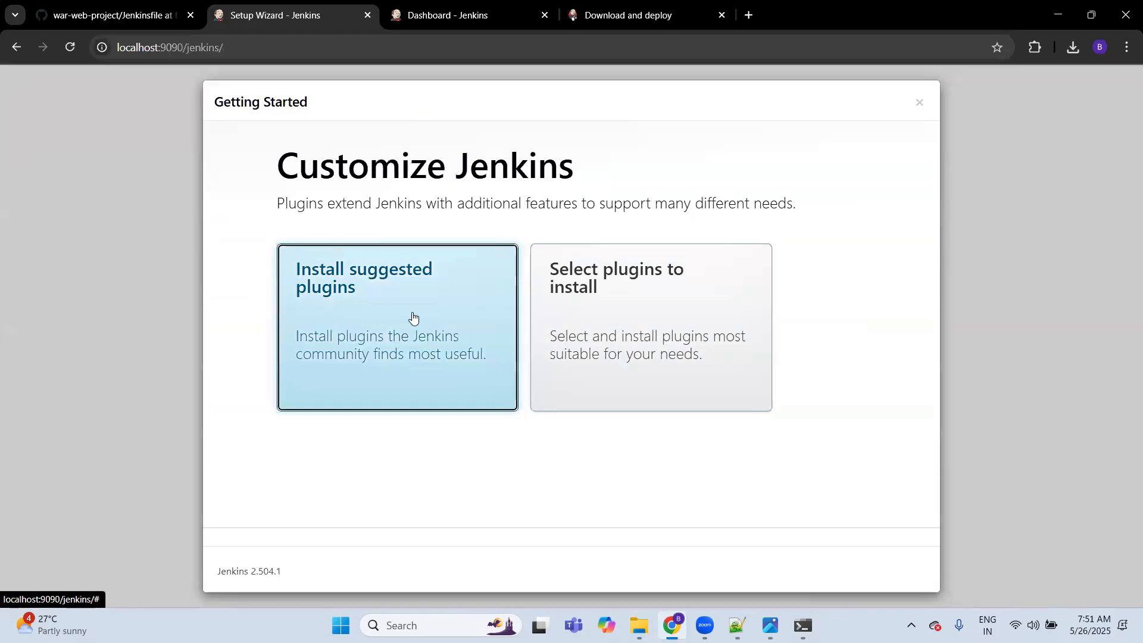
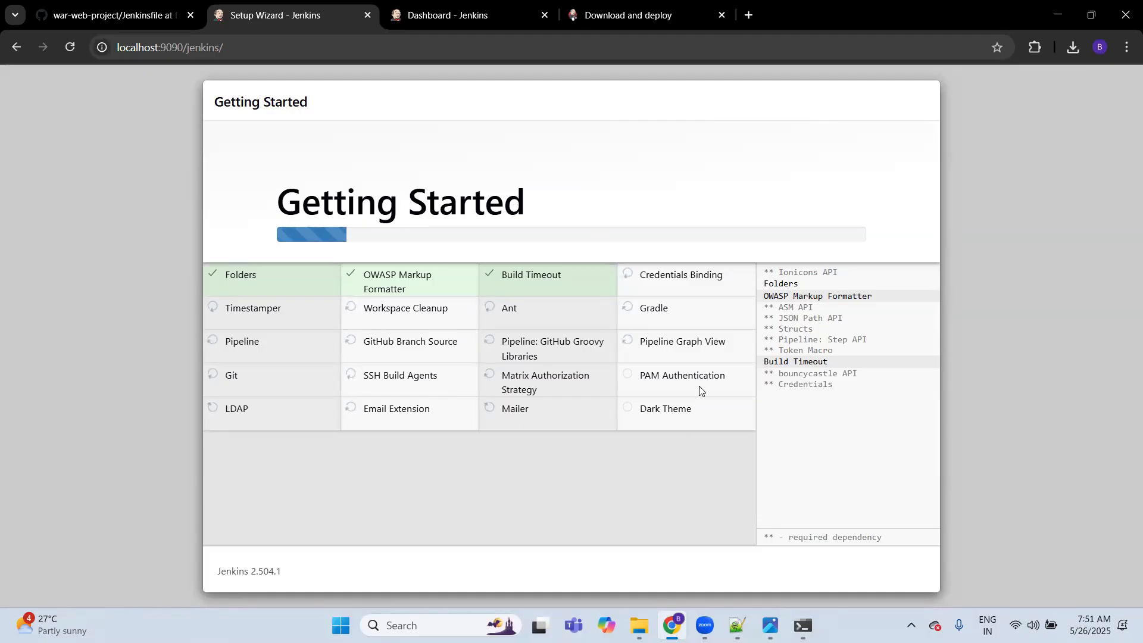
# Step: Switch to Notepad++ and copy the command java -jar jenkins.war --httpPort=9080 from the Jenkins installation notes
pyautogui.click(737, 626)
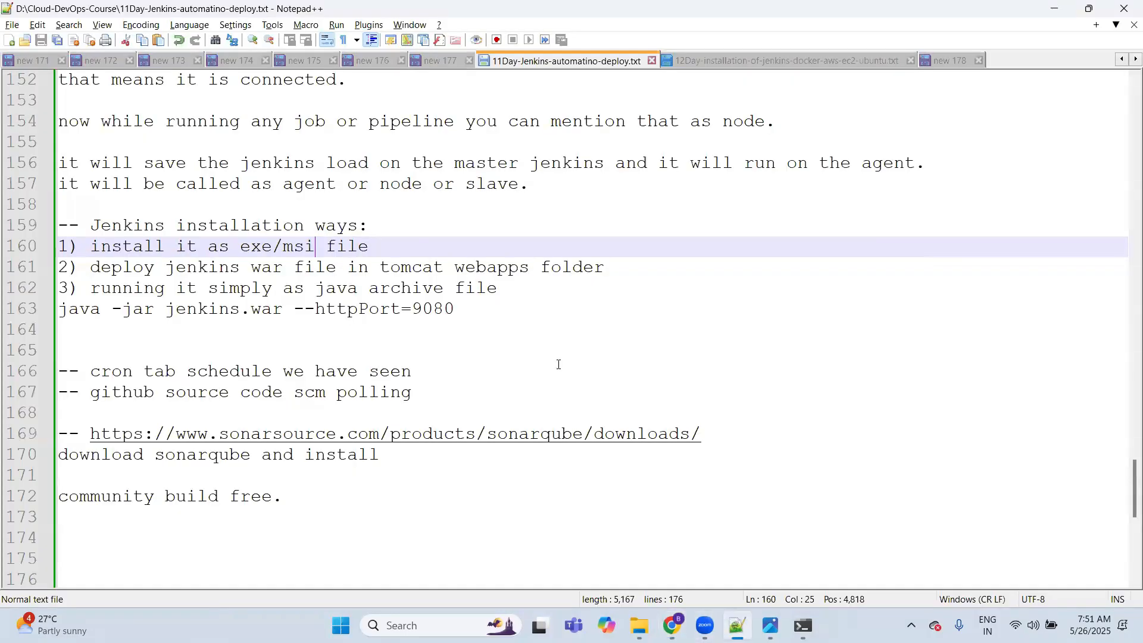
pyautogui.click(94, 291)
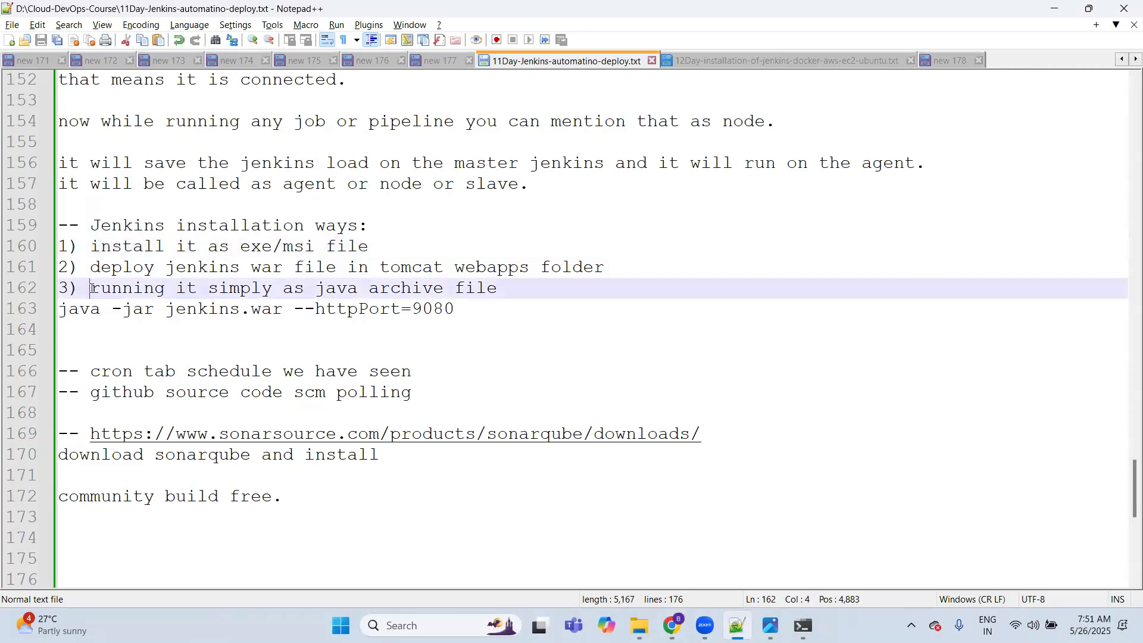
pyautogui.click(468, 302)
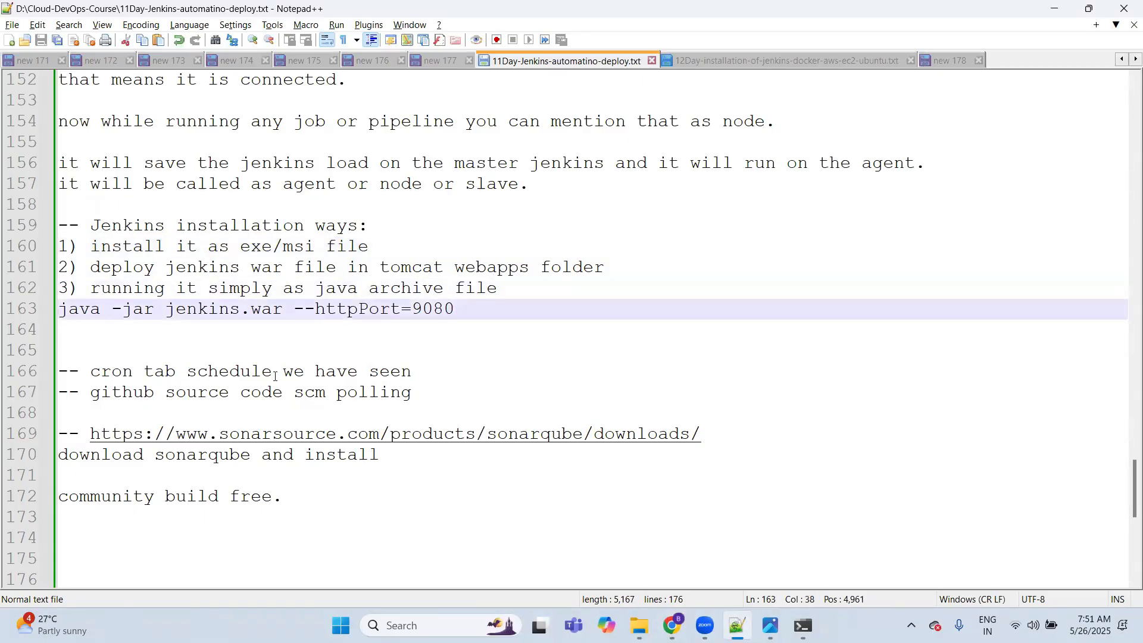
pyautogui.hotkey('shift', 'Left')
pyautogui.hotkey('shift', 'Left')
pyautogui.hotkey('shift', 'Left')
pyautogui.hotkey('shift', 'Left')
pyautogui.hotkey('shift', 'Left')
pyautogui.hotkey('shift', 'Left')
pyautogui.hotkey('shift', 'Left')
pyautogui.hotkey('shift', 'Left')
pyautogui.hotkey('shift', 'Left')
pyautogui.hotkey('shift', 'Left')
pyautogui.hotkey('shift', 'Left')
pyautogui.hotkey('shift', 'Left')
pyautogui.hotkey('shift', 'Left')
pyautogui.hotkey('shift', 'Left')
pyautogui.hotkey('shift', 'Left')
pyautogui.hotkey('shift', 'Left')
pyautogui.hotkey('shift', 'Left')
pyautogui.hotkey('shift', 'Left')
pyautogui.hotkey('shift', 'Left')
pyautogui.hotkey('shift', 'Left')
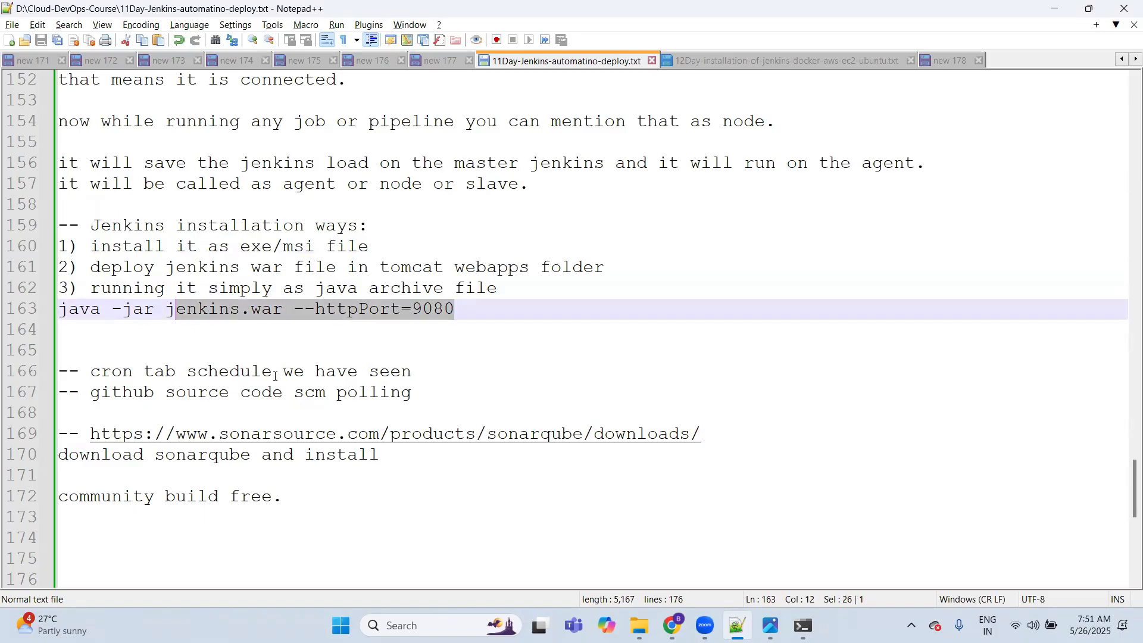
pyautogui.hotkey('shift', 'Left')
pyautogui.hotkey('ctrl', 'c')
pyautogui.press('Down')
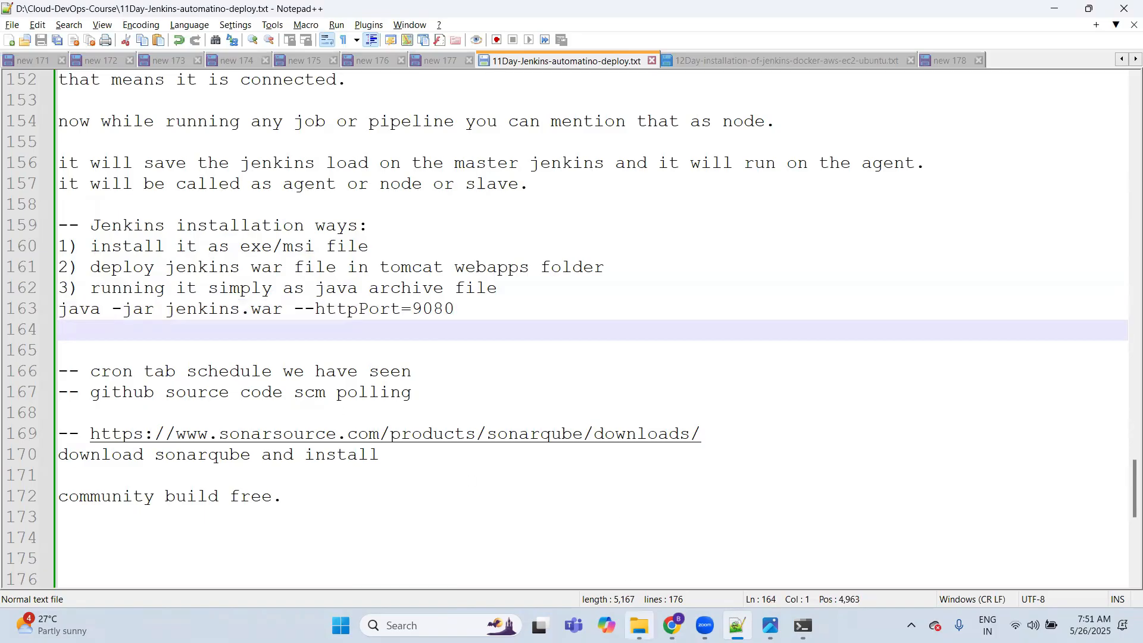
# Step: Open a new Command Prompt window, leaving the one running the Jenkins agent open
pyautogui.click(640, 625)
pyautogui.click(804, 626)
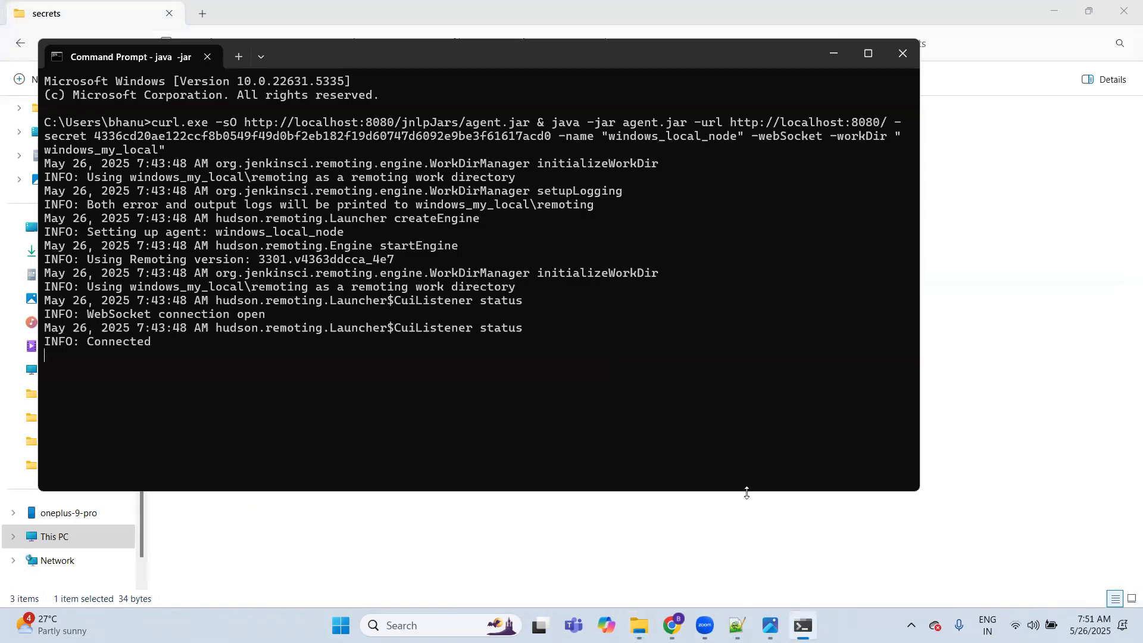
pyautogui.press('super')
pyautogui.write('cmd')
pyautogui.press('Return')
# Step: Change to the Downloads folder and run java -jar jenkins.war --httpPort=9080 there
pyautogui.write('cd DOW')
pyautogui.press('BackSpace')
pyautogui.press('BackSpace')
pyautogui.write('ownloads')
pyautogui.press('Return')
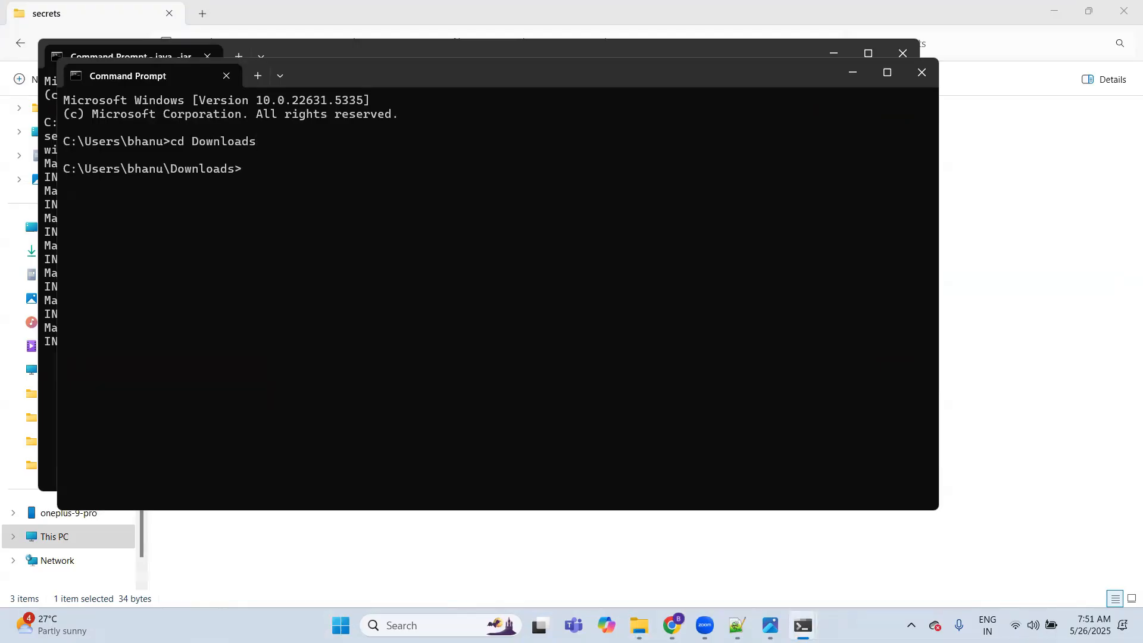
pyautogui.hotkey('ctrl', 'v')
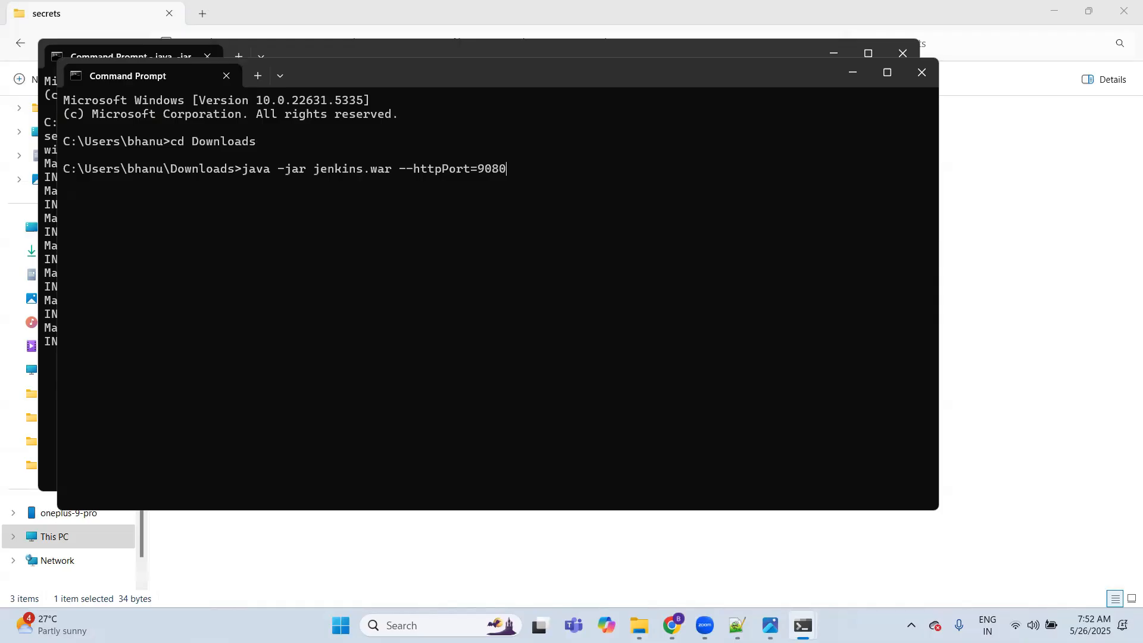
pyautogui.press('Return')
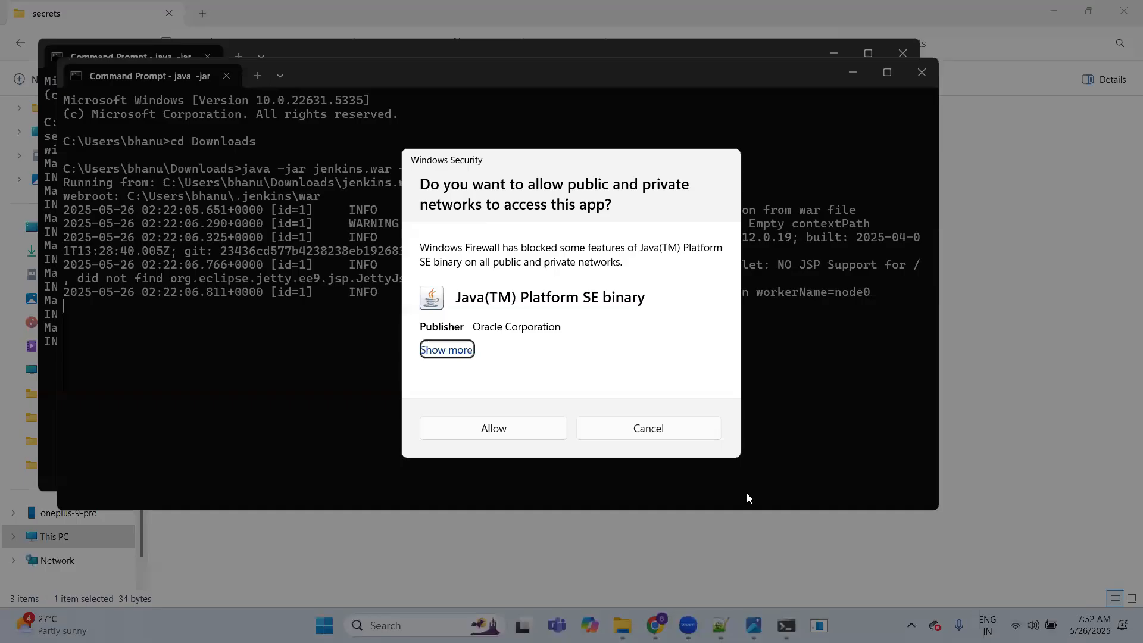
# Step: Switch to Chrome, open localhost:9080 in a new tab and place the cursor in the administrator password field
pyautogui.click(516, 438)
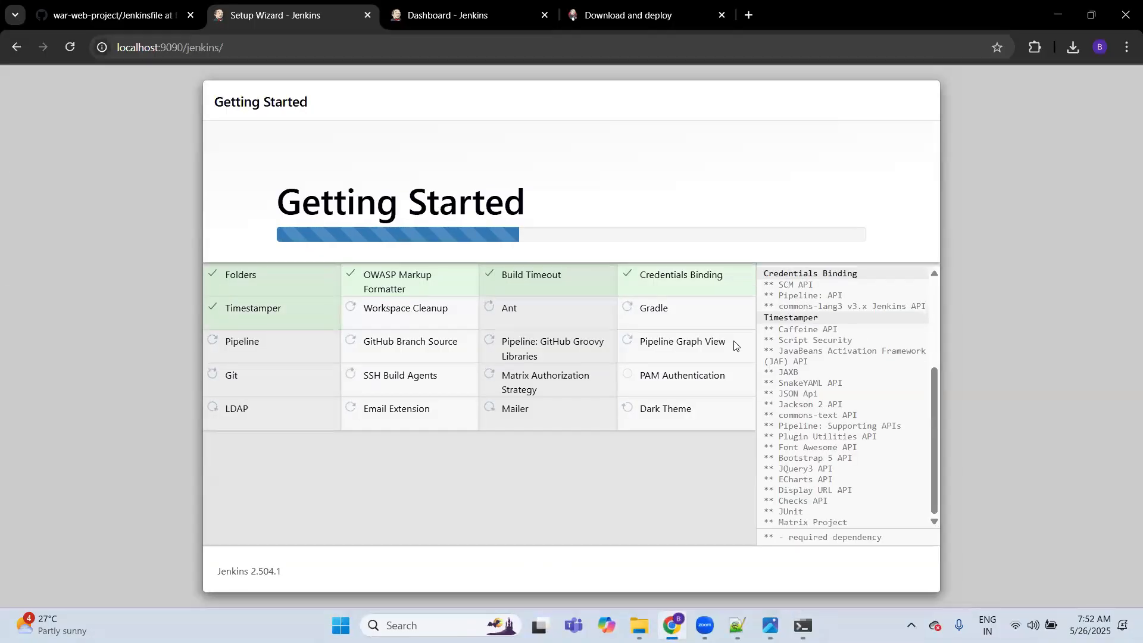
pyautogui.hotkey('ctrl', 't')
pyautogui.write('localhost')
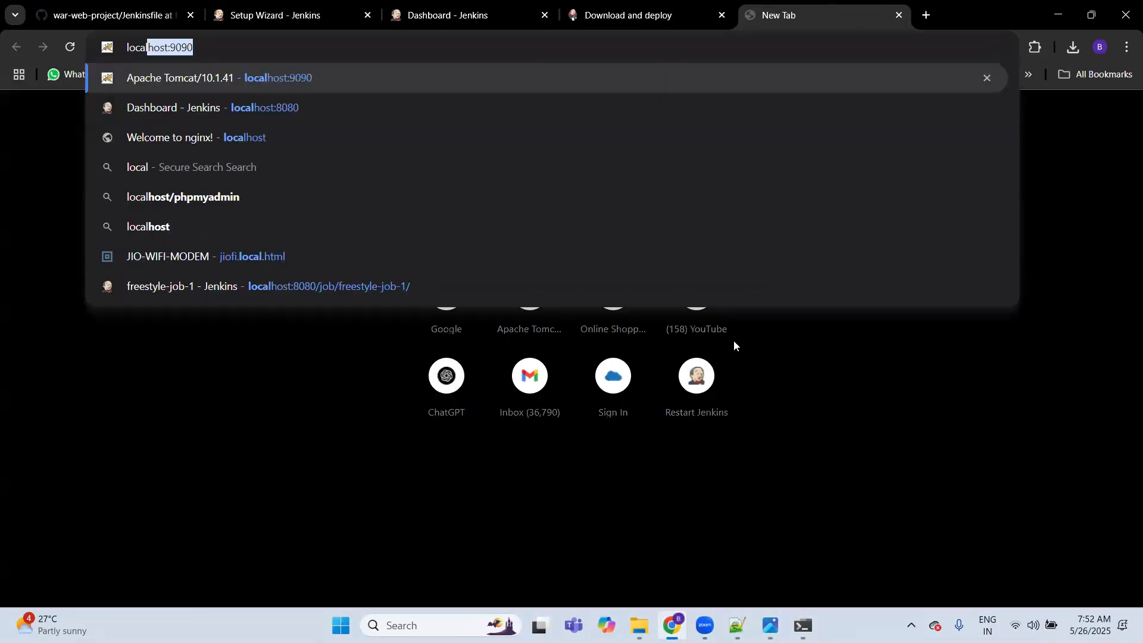
pyautogui.press('BackSpace')
pyautogui.write(':9080')
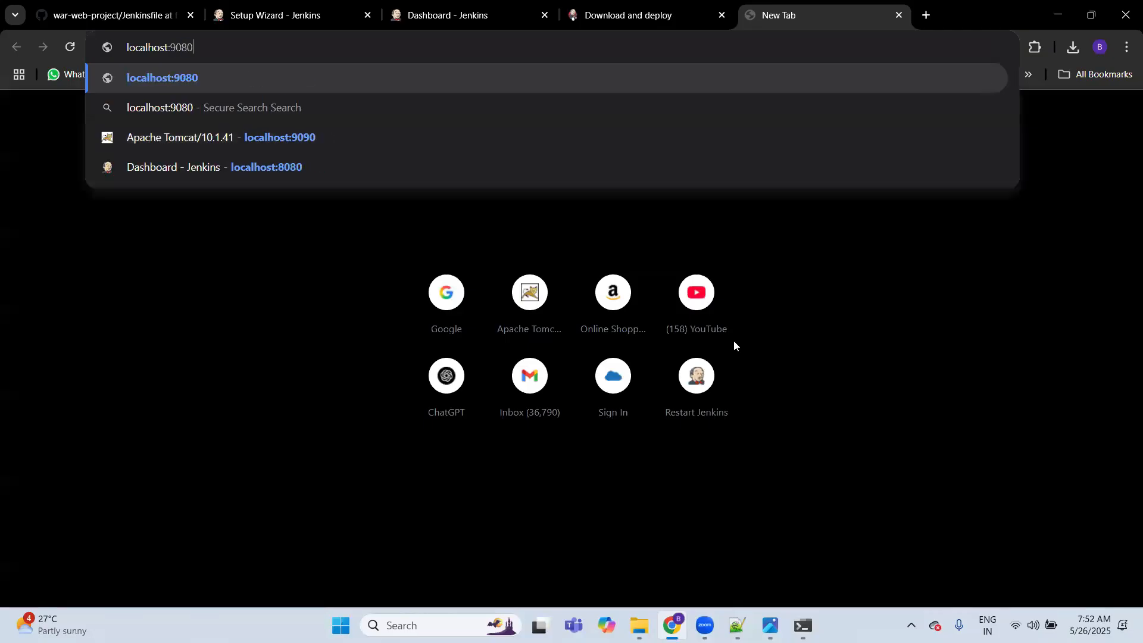
pyautogui.press('Return')
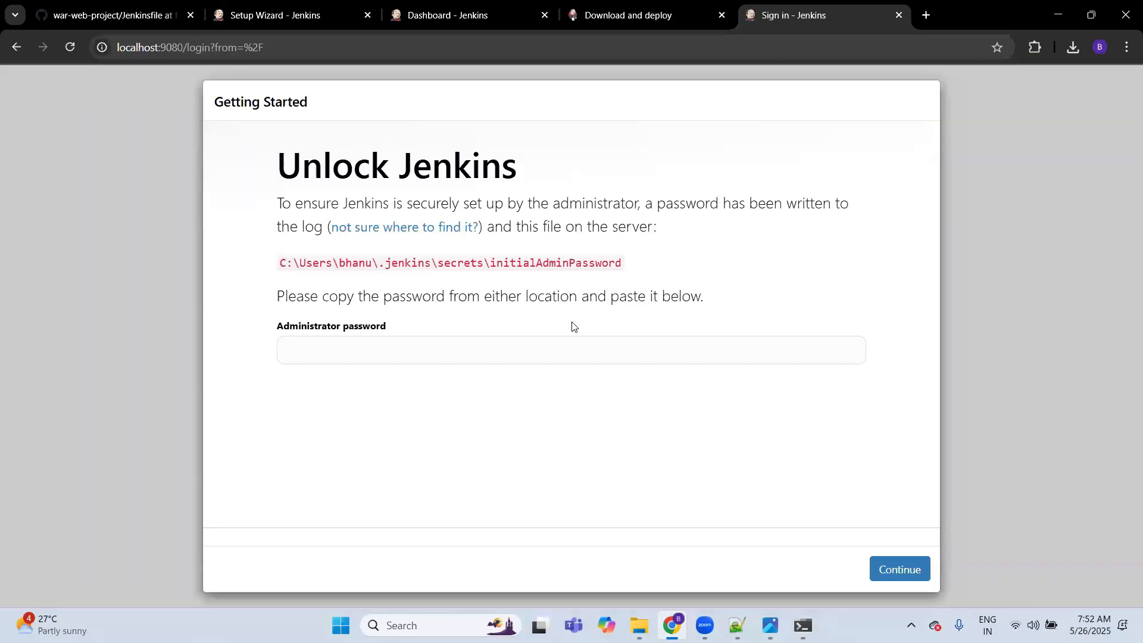
pyautogui.click(467, 346)
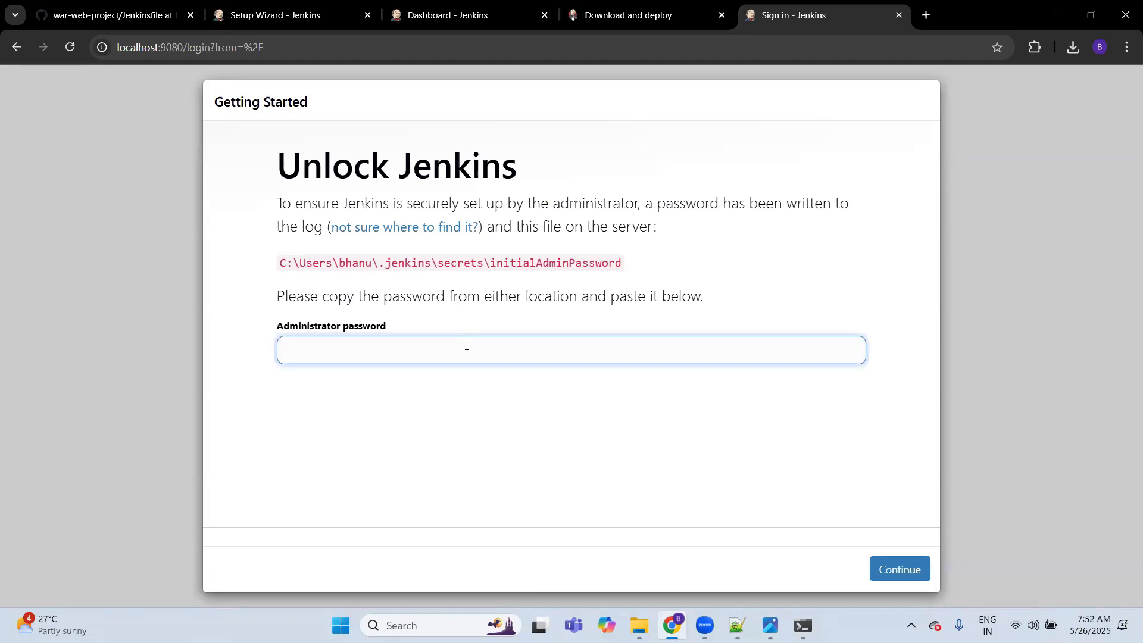
# Step: Review the Notepad++ notes on running jenkins.war as a Java archive, cron tab scheduling and GitHub SCM polling
pyautogui.click(737, 625)
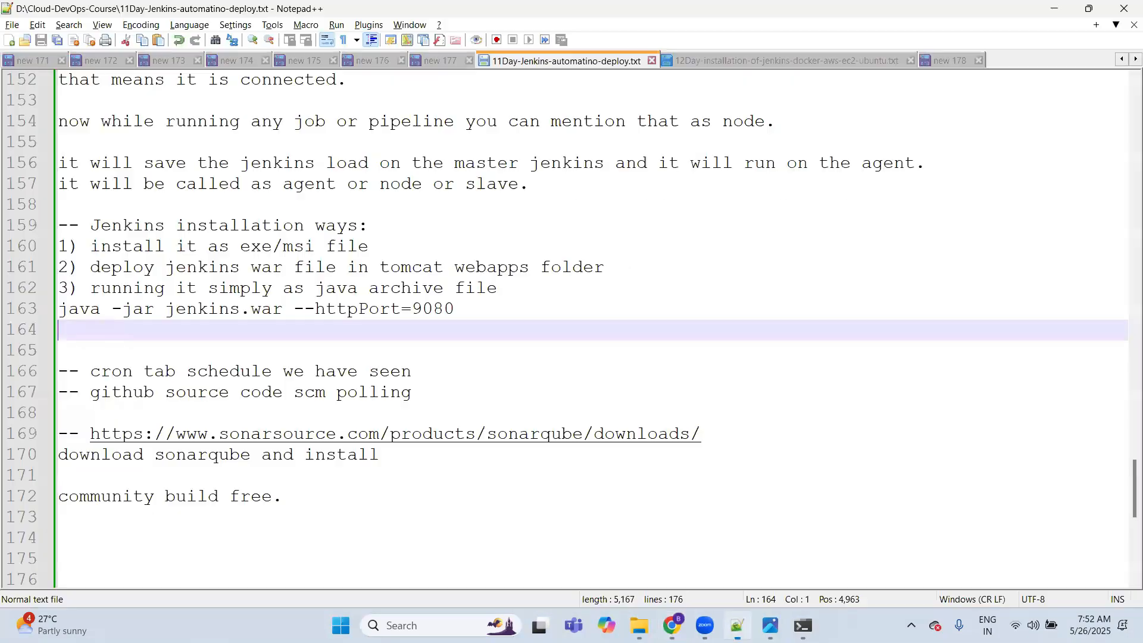
pyautogui.click(209, 309)
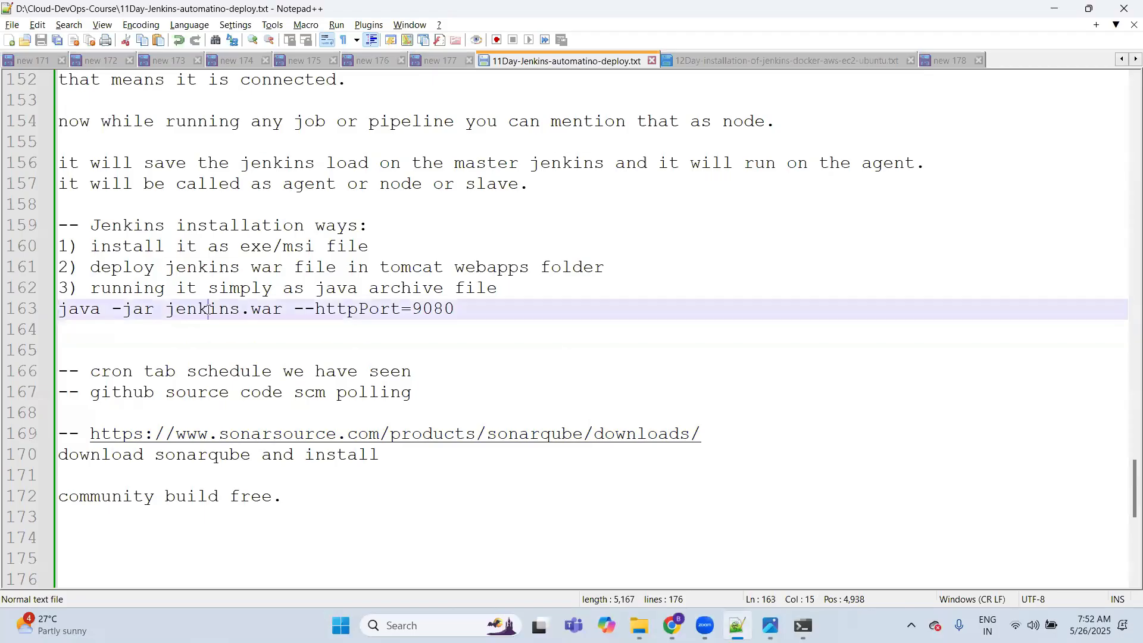
pyautogui.doubleClick(208, 309)
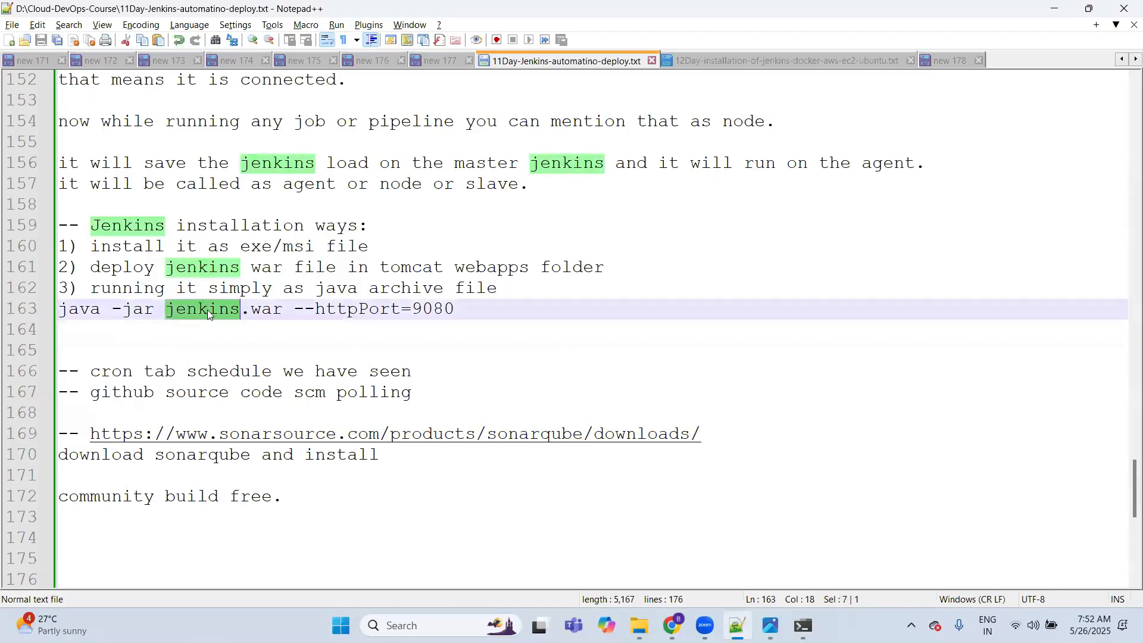
pyautogui.click(154, 329)
pyautogui.click(463, 310)
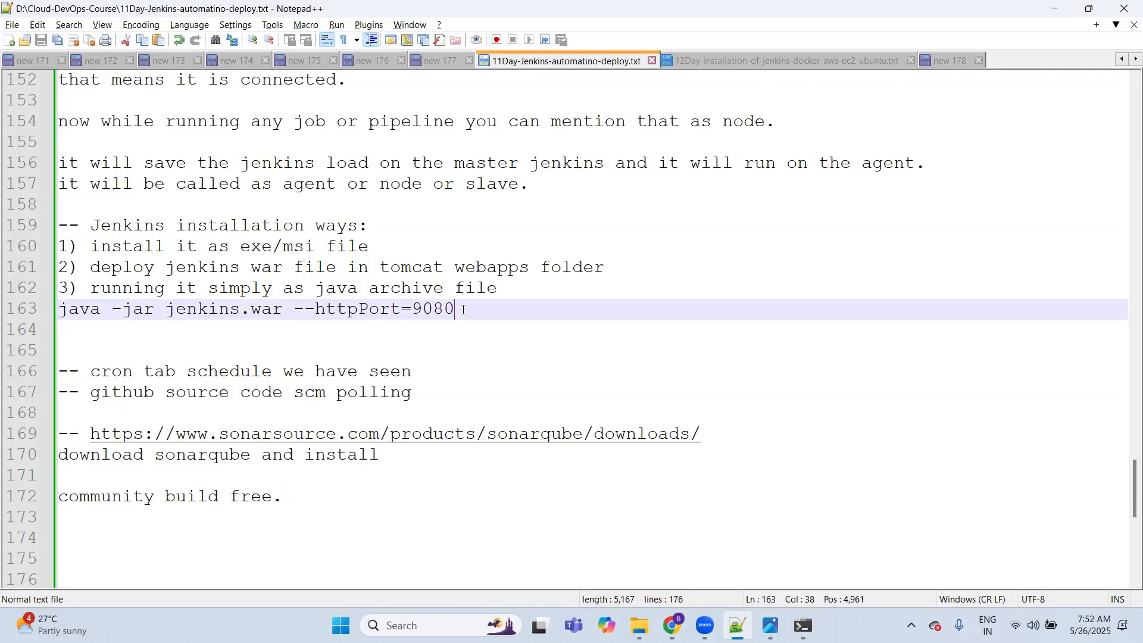
pyautogui.click(401, 329)
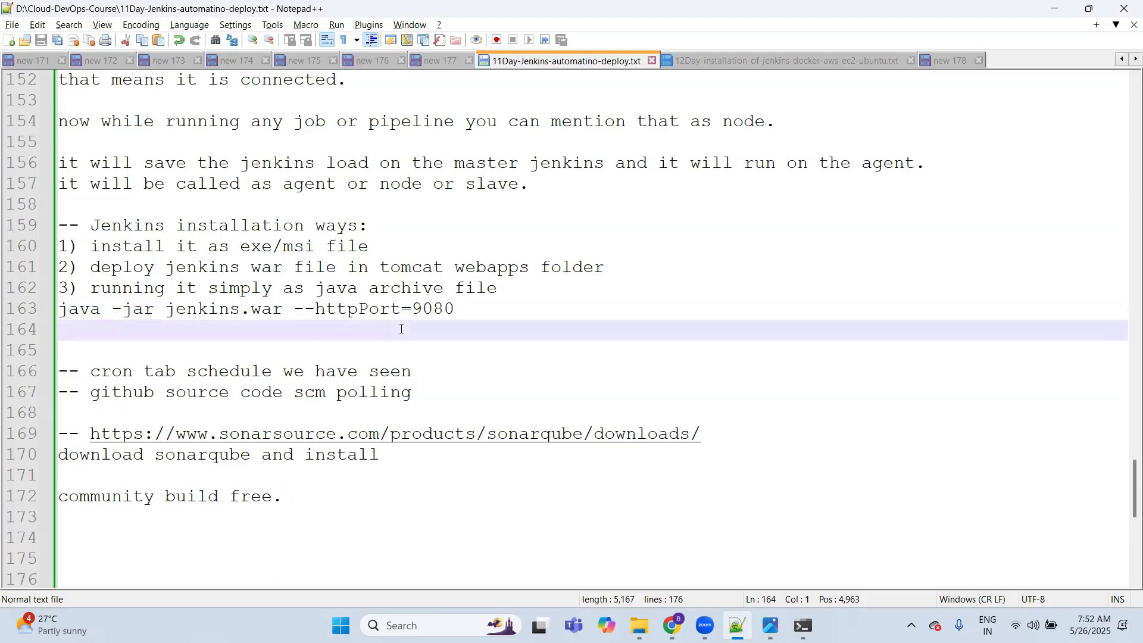
pyautogui.press('Down')
pyautogui.press('Down')
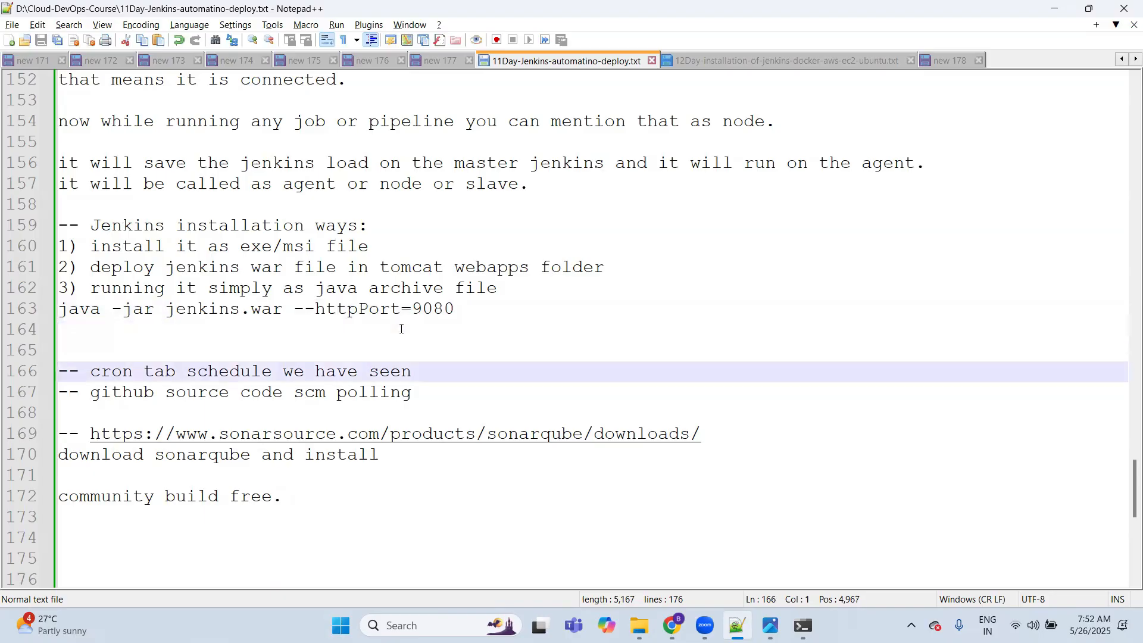
pyautogui.hotkey('shift', 'Right')
pyautogui.hotkey('shift', 'Right')
pyautogui.hotkey('shift', 'Right')
pyautogui.hotkey('shift', 'Right')
pyautogui.hotkey('shift', 'Right')
pyautogui.hotkey('shift', 'Right')
pyautogui.hotkey('shift', 'Right')
pyautogui.hotkey('shift', 'Right')
pyautogui.hotkey('shift', 'Right')
pyautogui.hotkey('shift', 'Right')
pyautogui.hotkey('shift', 'Right')
pyautogui.hotkey('shift', 'Right')
pyautogui.hotkey('shift', 'Right')
pyautogui.hotkey('shift', 'Right')
pyautogui.hotkey('shift', 'Right')
pyautogui.hotkey('shift', 'Right')
pyautogui.hotkey('shift', 'Right')
pyautogui.hotkey('shift', 'Right')
pyautogui.hotkey('shift', 'Right')
pyautogui.hotkey('shift', 'Right')
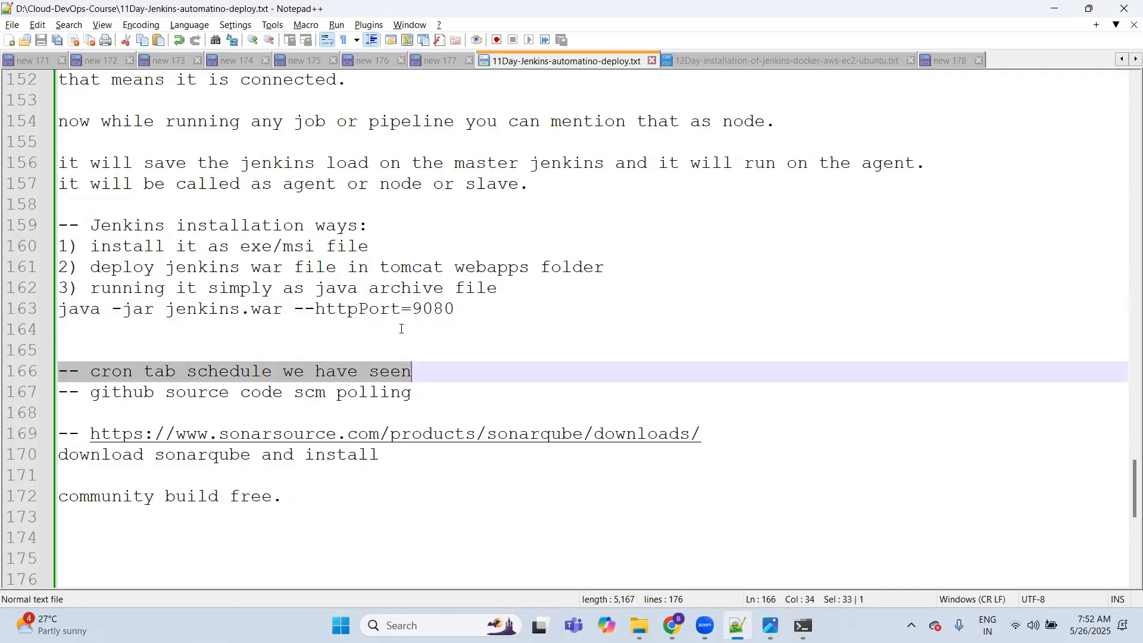
pyautogui.press('Down')
pyautogui.press('Down')
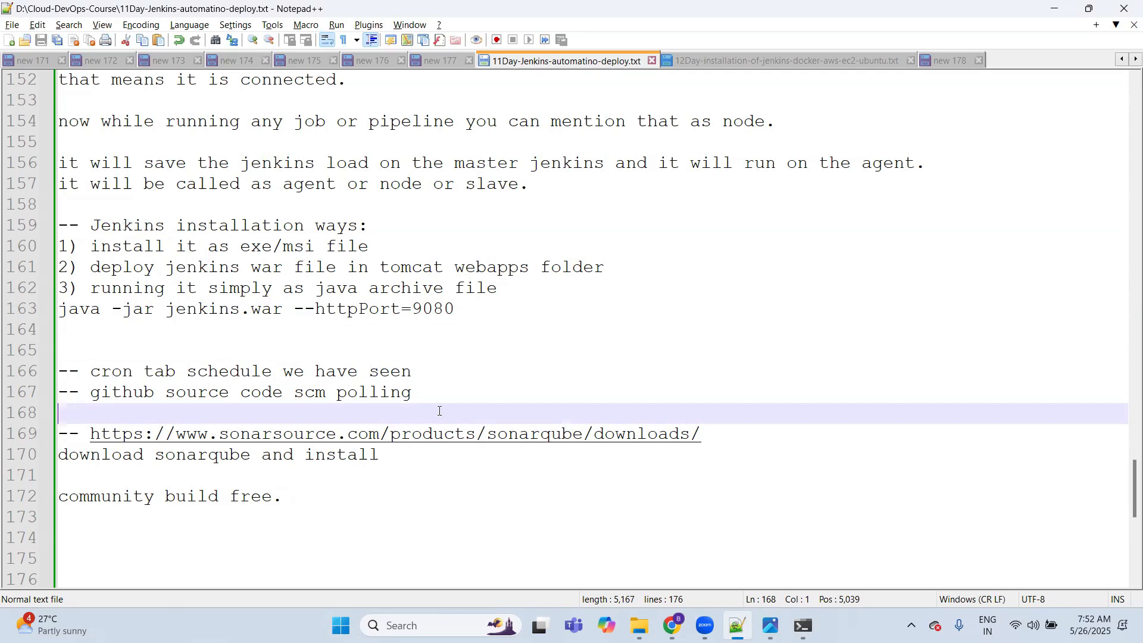
pyautogui.click(352, 496)
# Step: Switch to Chrome and open the configuration of freestyle-job-1 from the Jenkins dashboard at its Triggers section
pyautogui.click(673, 625)
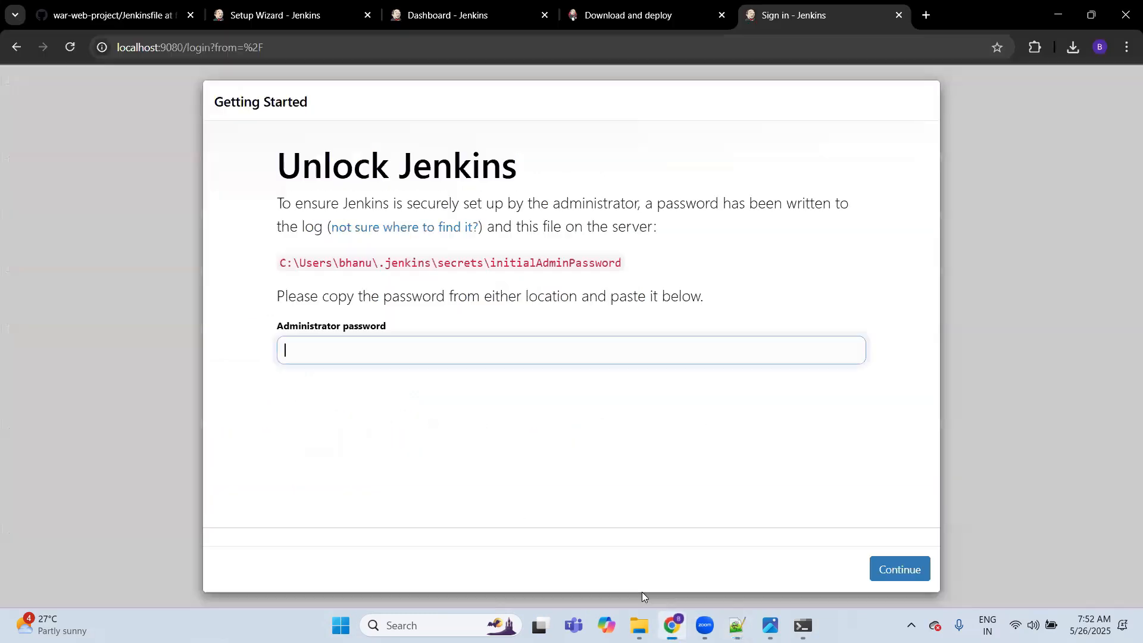
pyautogui.hotkey('ctrl', 't')
pyautogui.hotkey('ctrl', 'Tab')
pyautogui.hotkey('ctrl', 'Tab')
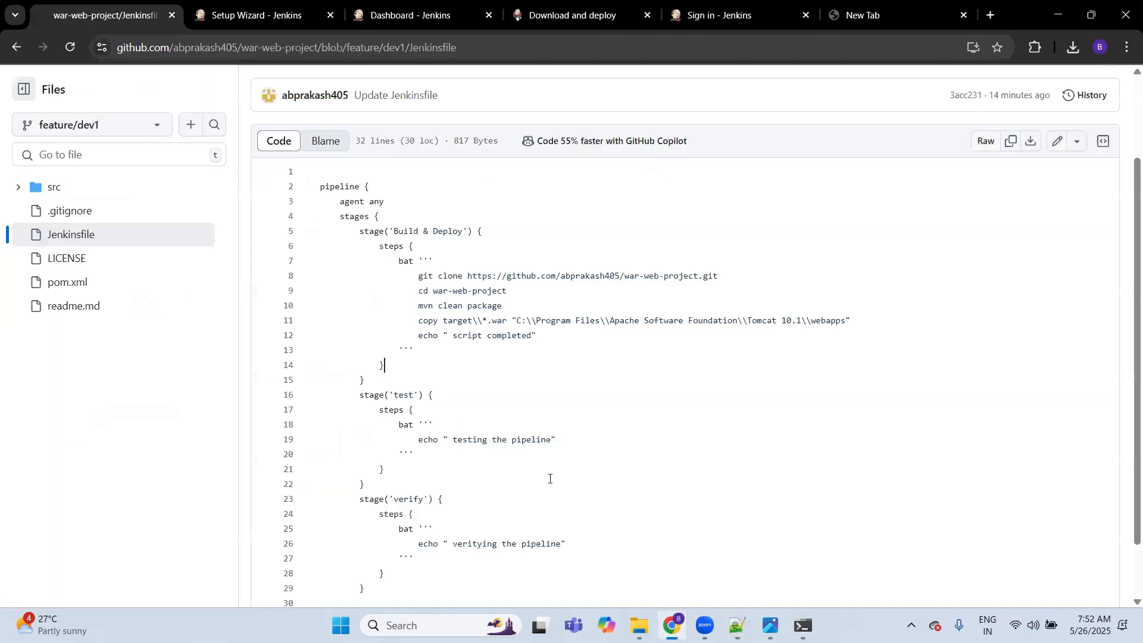
pyautogui.hotkey('ctrl', 'Tab')
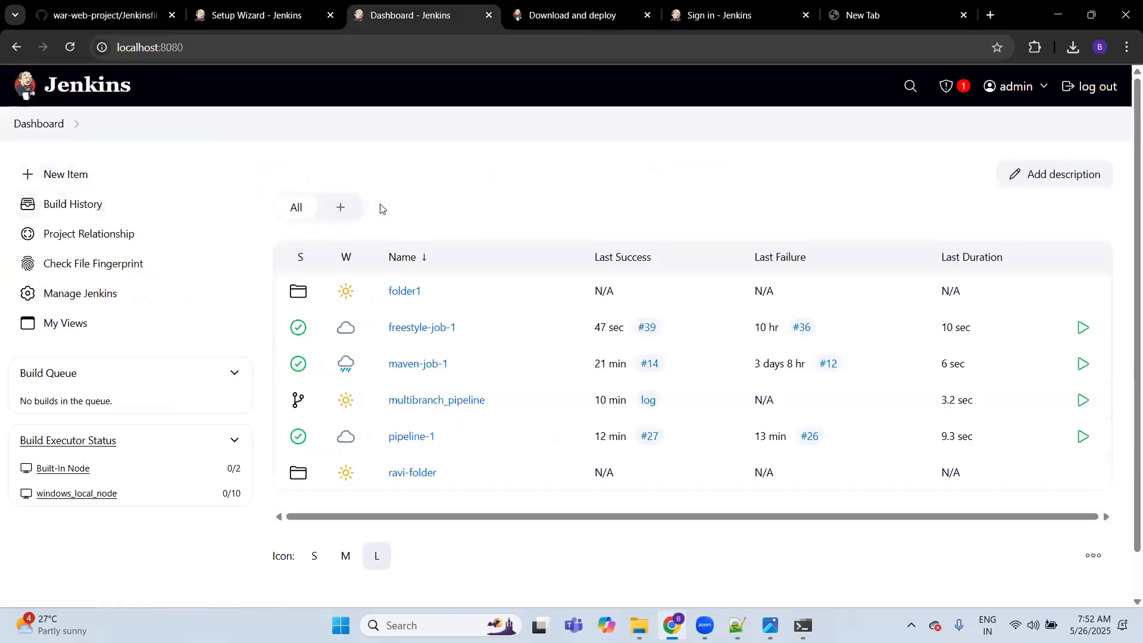
pyautogui.click(421, 327)
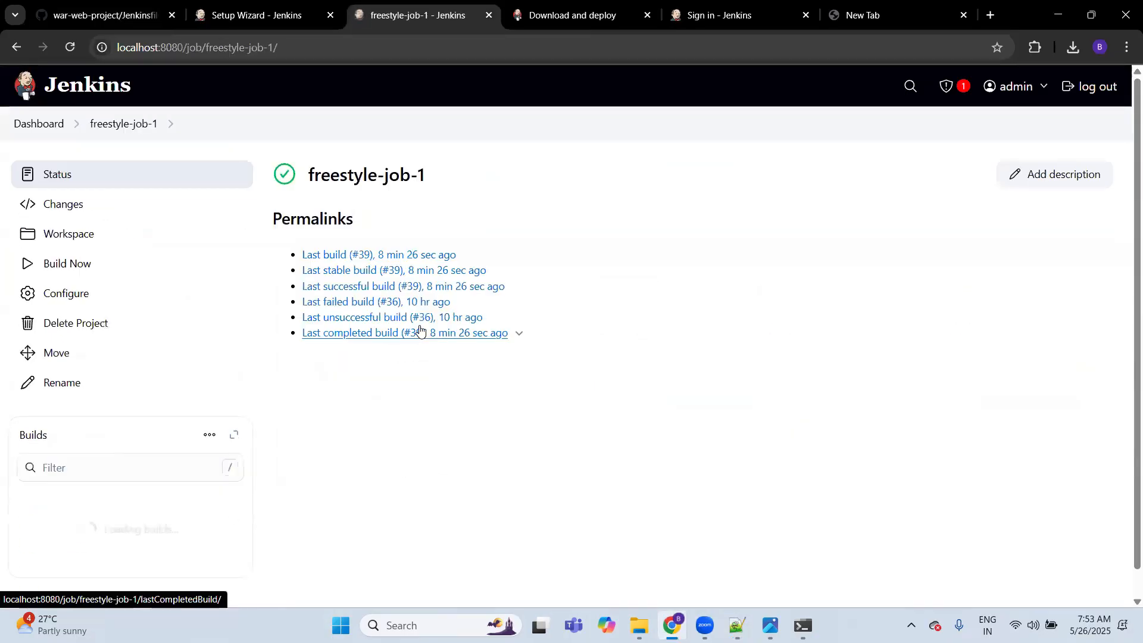
pyautogui.click(76, 295)
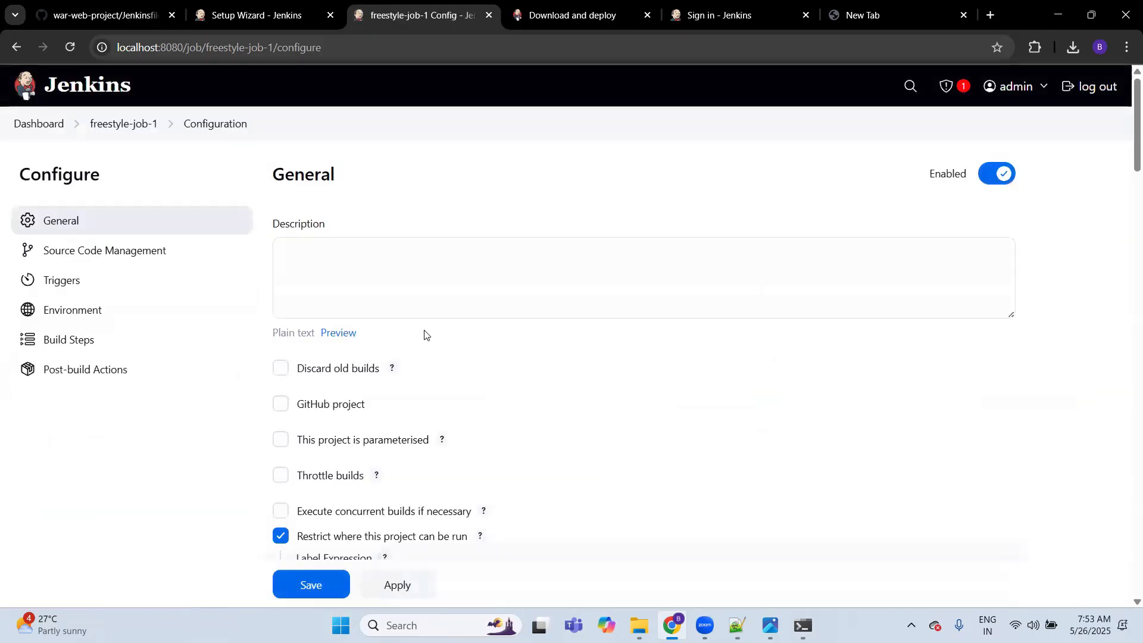
pyautogui.scroll(-10, 424, 334)
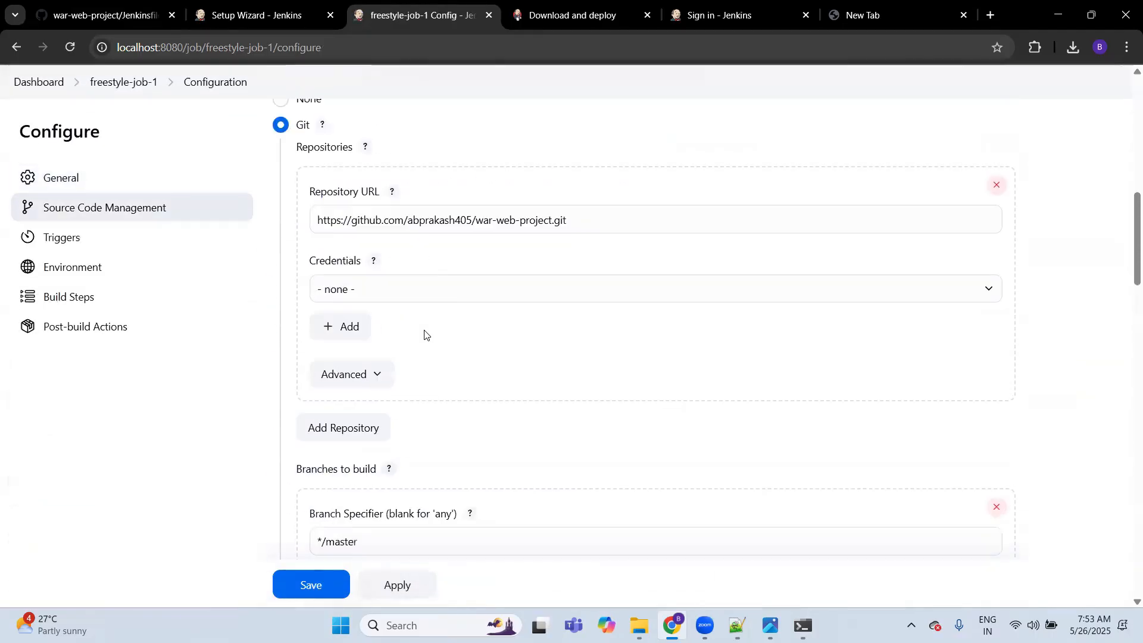
pyautogui.scroll(-10, 424, 335)
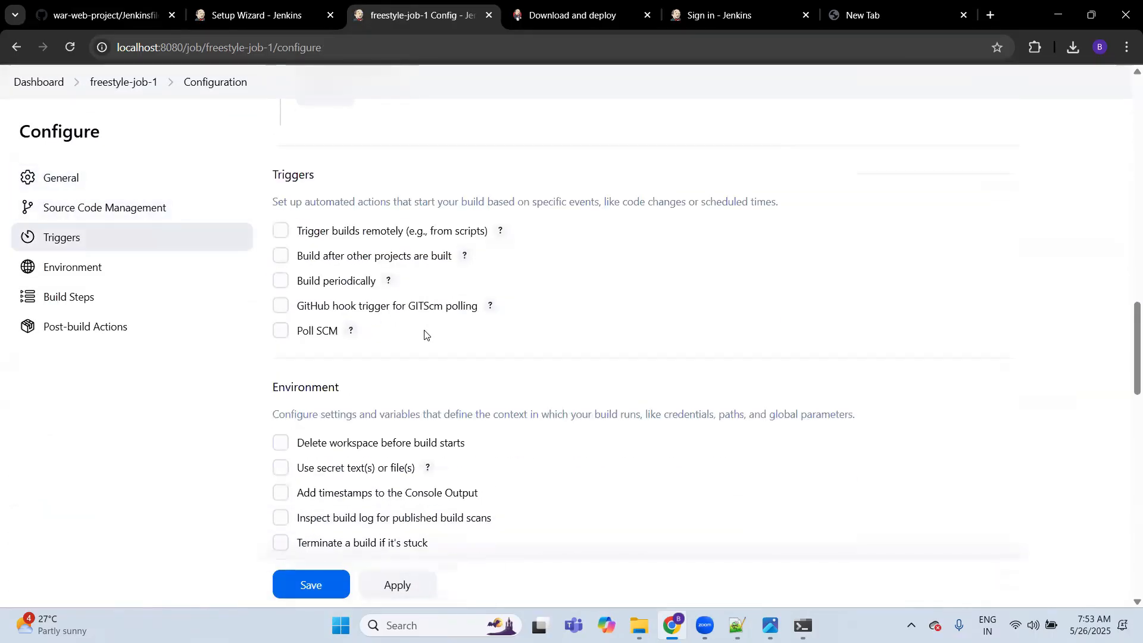
# Step: Try the Build periodically trigger with the schedule * * * * *, clearing the schedule and disabling the trigger again
pyautogui.click(280, 280)
pyautogui.click(339, 334)
pyautogui.write('* * * * *')
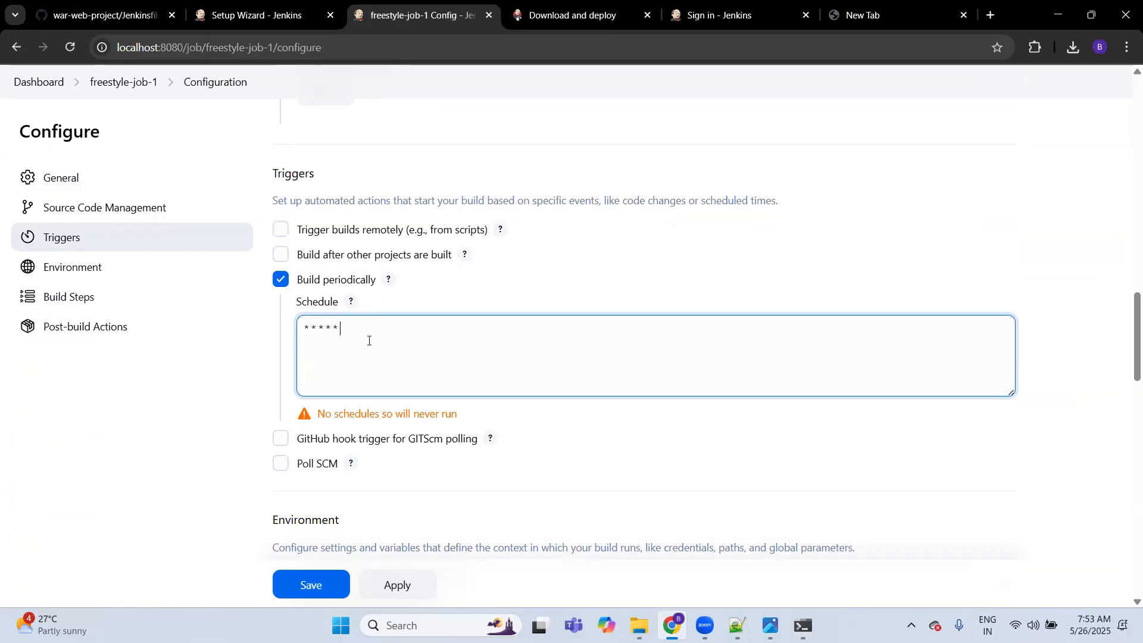
pyautogui.hotkey('ctrl', 'a')
pyautogui.press('BackSpace')
pyautogui.click(282, 281)
# Step: Enable the Poll SCM trigger for freestyle-job-1 with an all-asterisk cron schedule, and apply and save the configuration
pyautogui.click(282, 330)
pyautogui.click(340, 385)
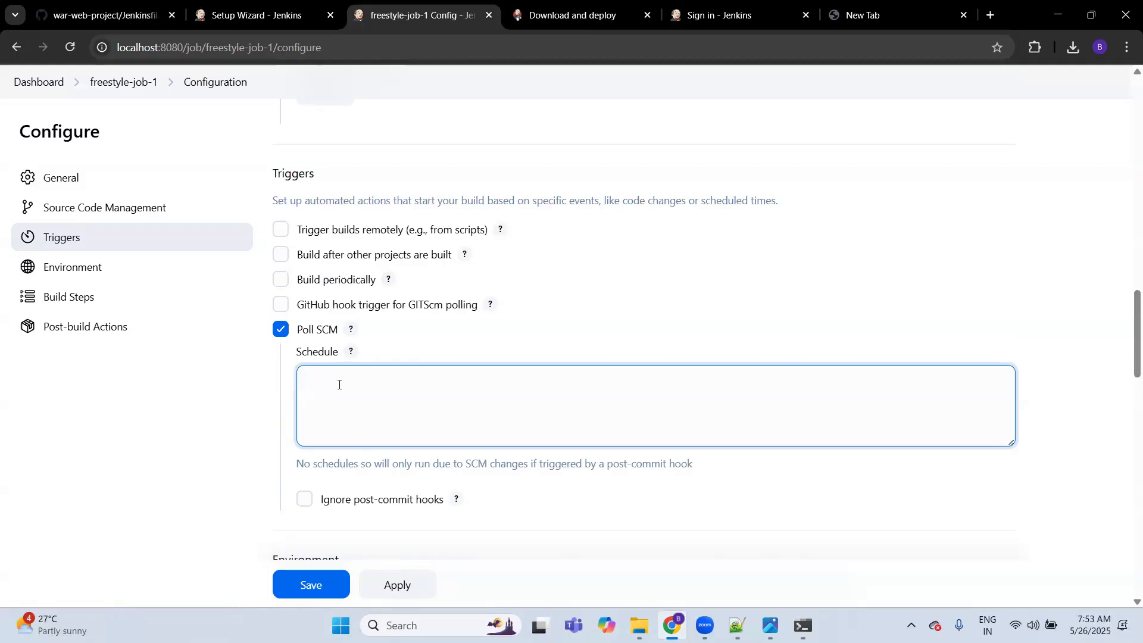
pyautogui.write('* * * * *')
pyautogui.click(396, 588)
pyautogui.click(316, 589)
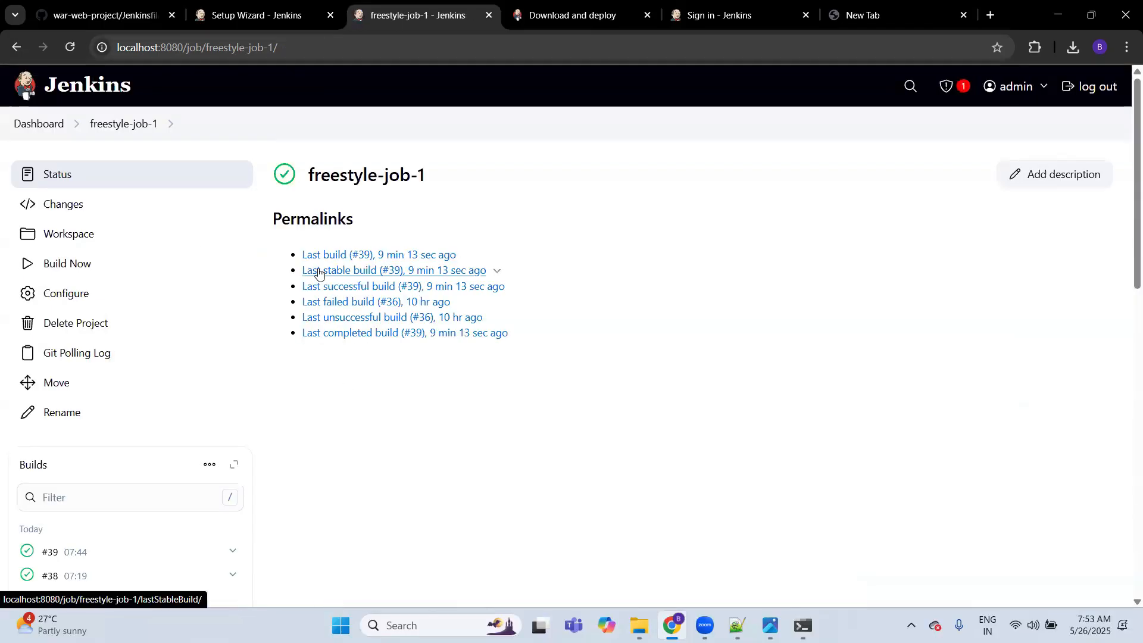
# Step: Return to the Jenkinsfile on GitHub and open the main page of the war-web-project repository
pyautogui.click(89, 15)
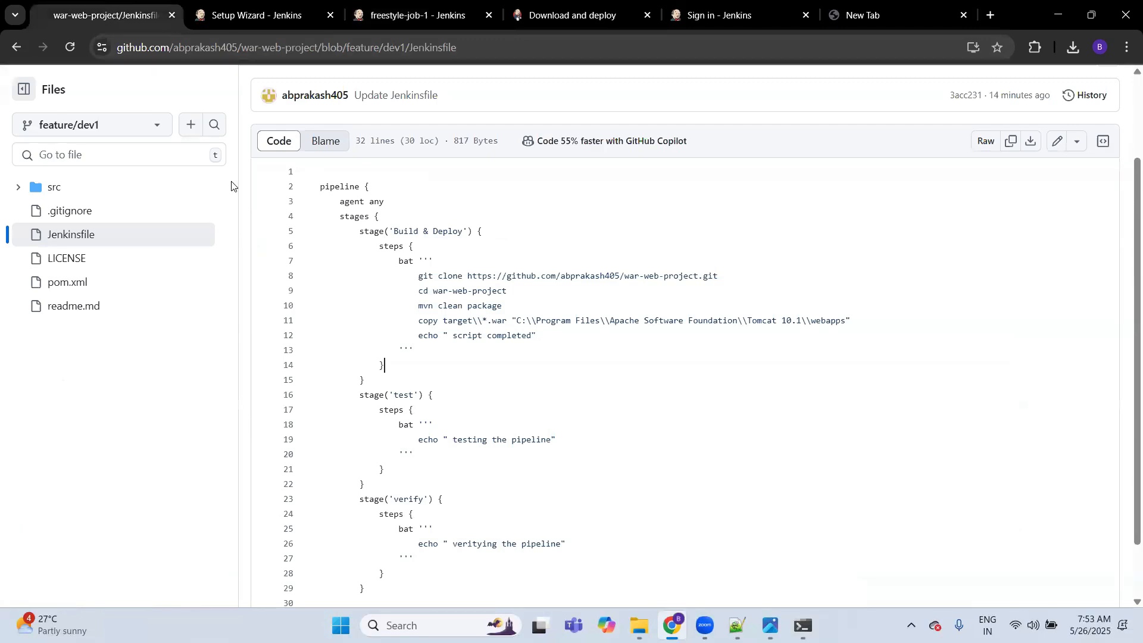
pyautogui.scroll(3, 173, 231)
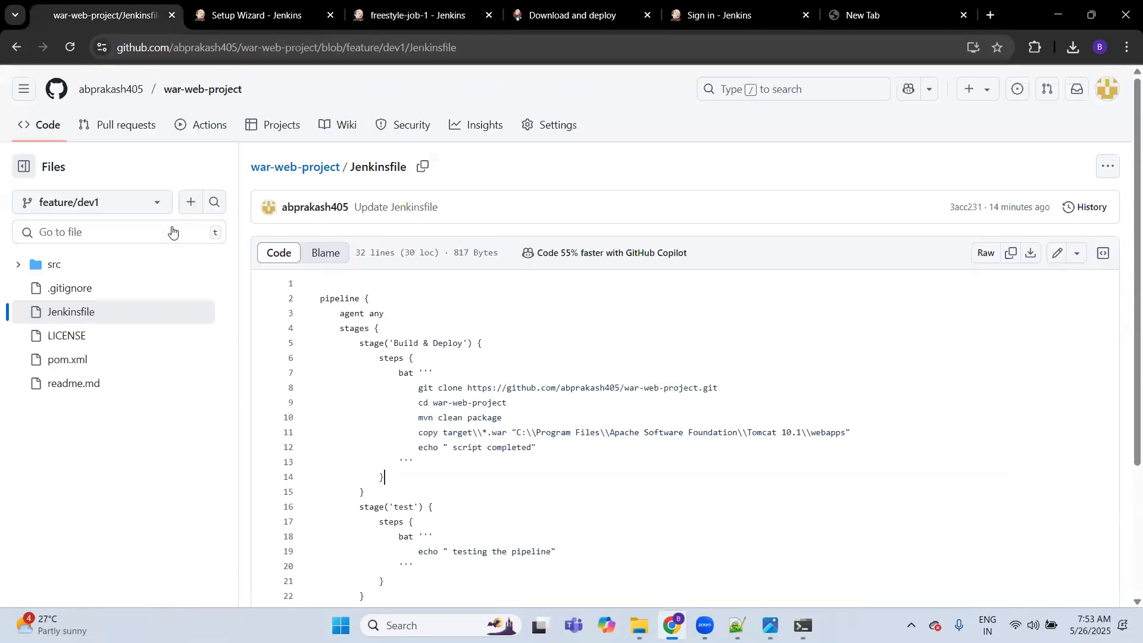
pyautogui.click(294, 167)
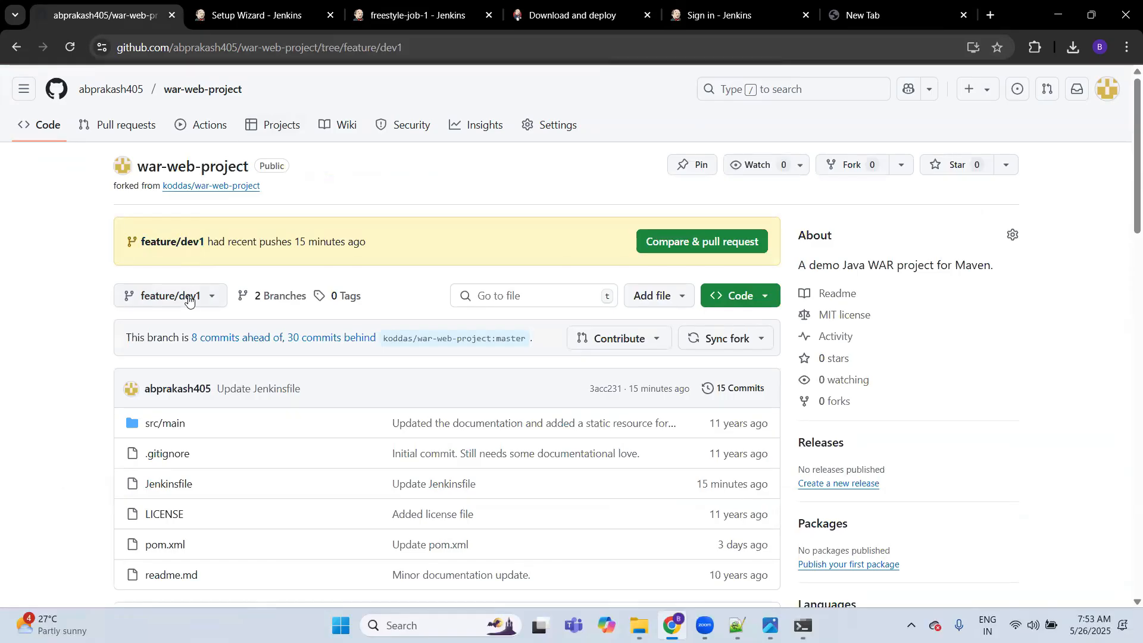
# Step: Switch the war-web-project repository to the master branch and view its Jenkinsfile, returning to the repository's main page
pyautogui.click(189, 302)
pyautogui.click(183, 424)
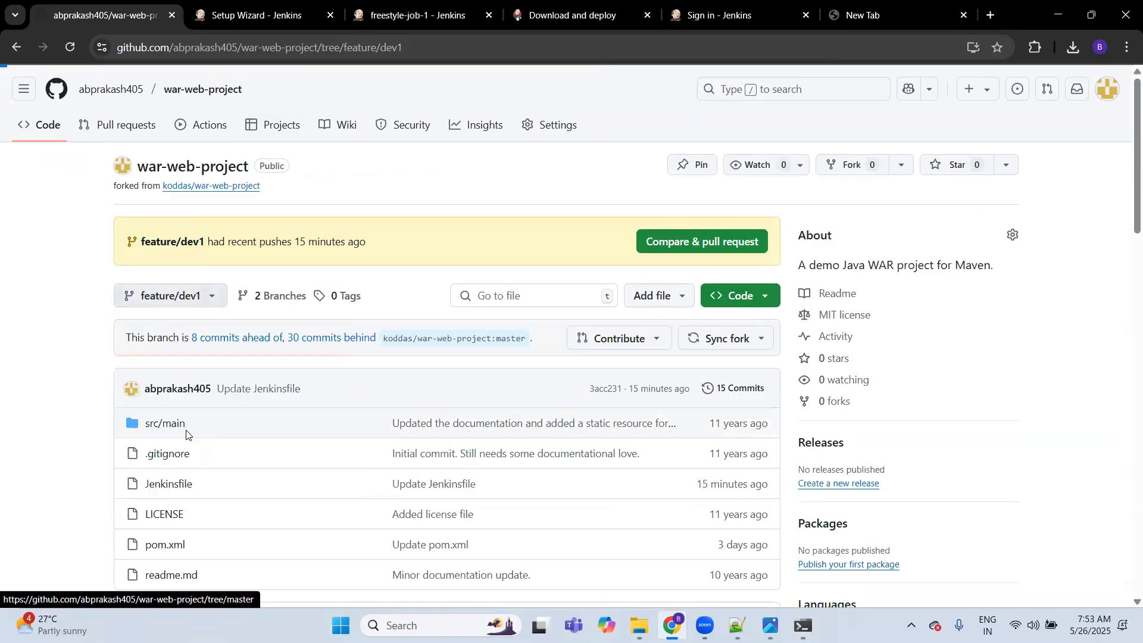
pyautogui.click(167, 487)
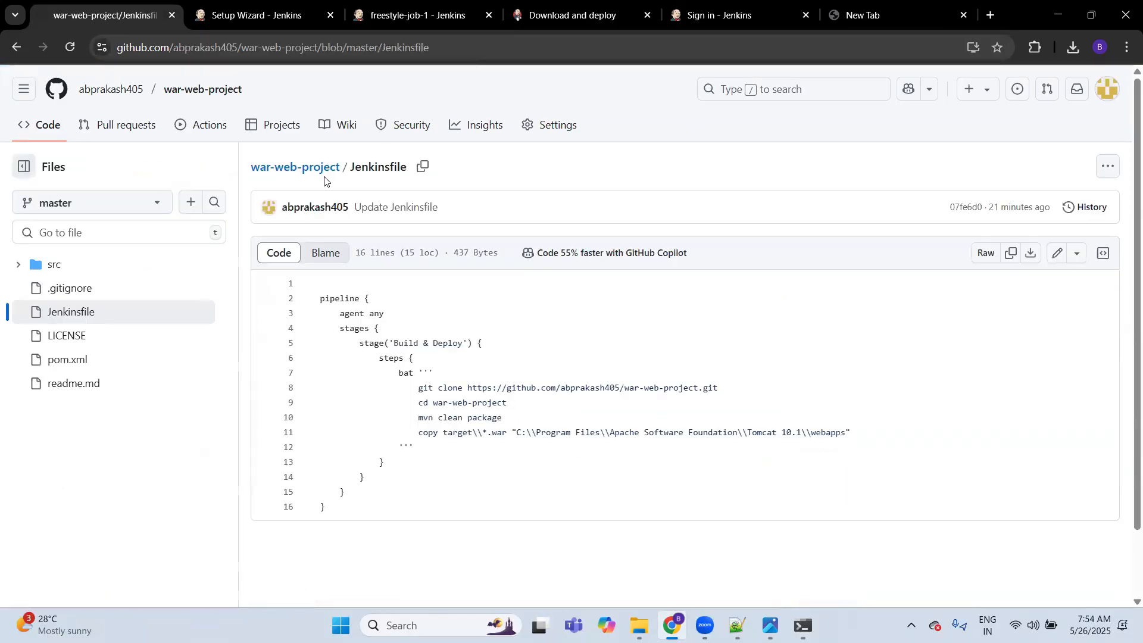
pyautogui.click(312, 172)
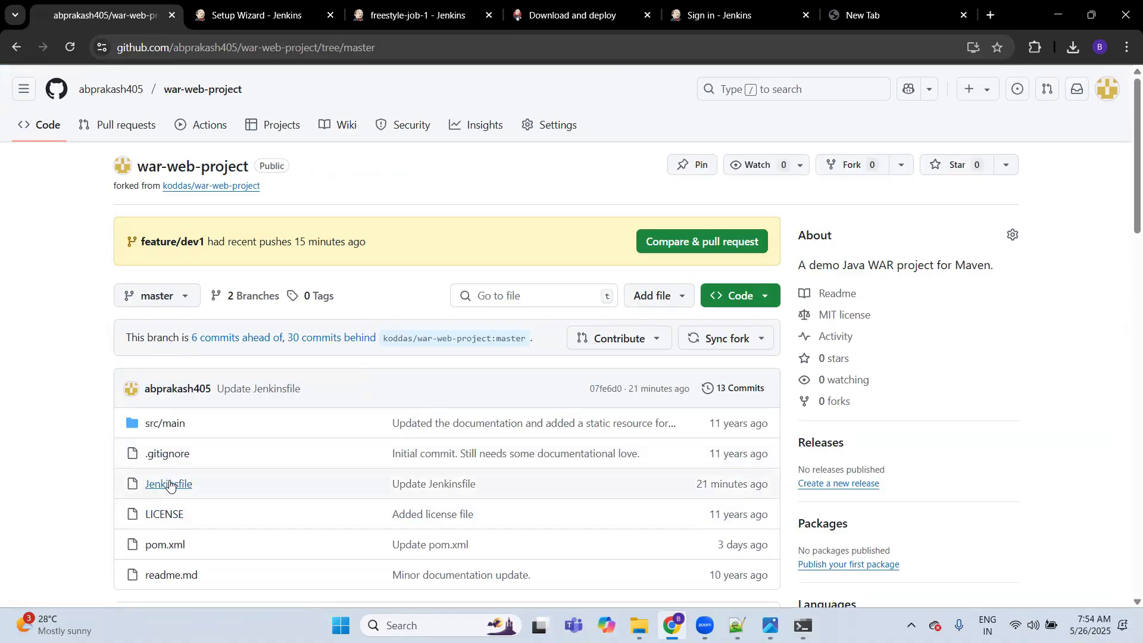
# Step: Add the line "sample modification" below the "About this project" heading in readme.md and commit it directly to the master branch
pyautogui.click(164, 576)
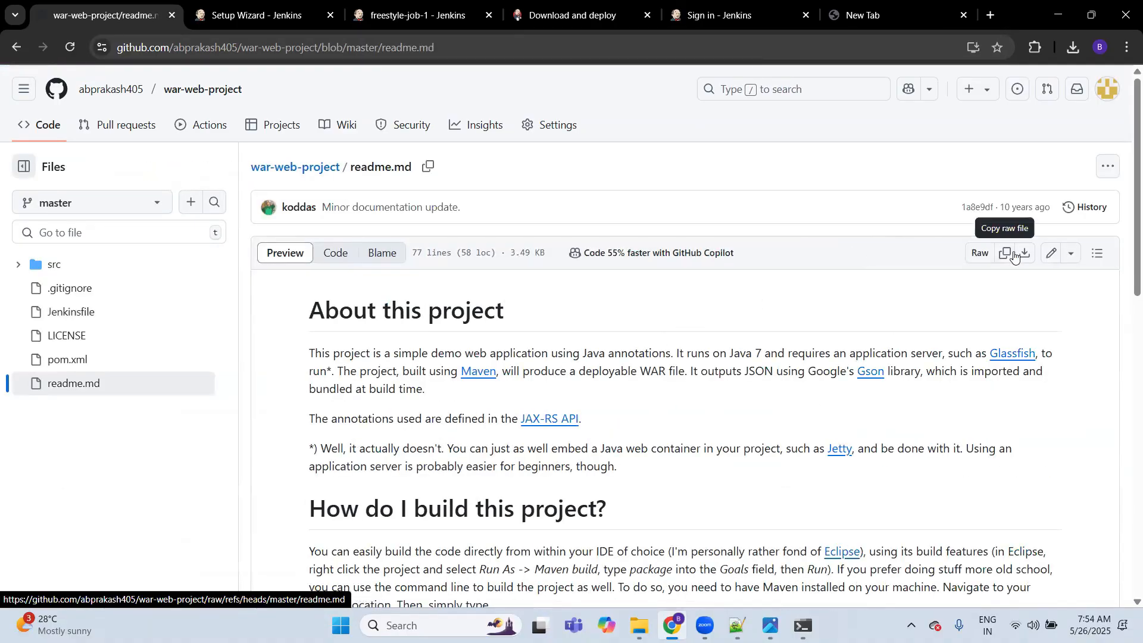
pyautogui.click(1053, 257)
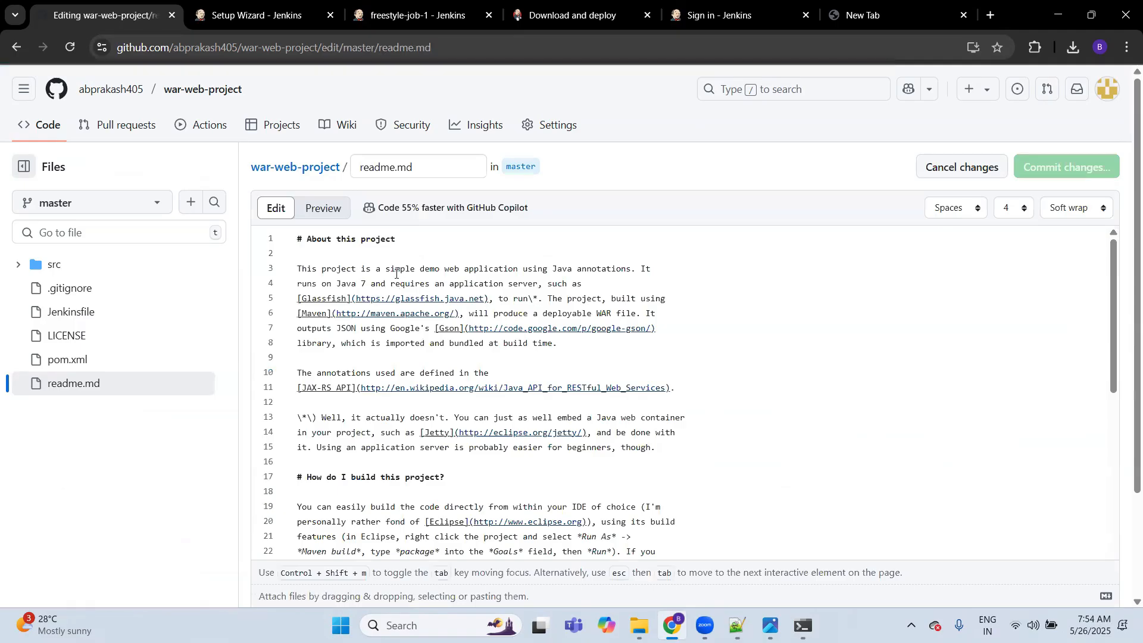
pyautogui.write('samp')
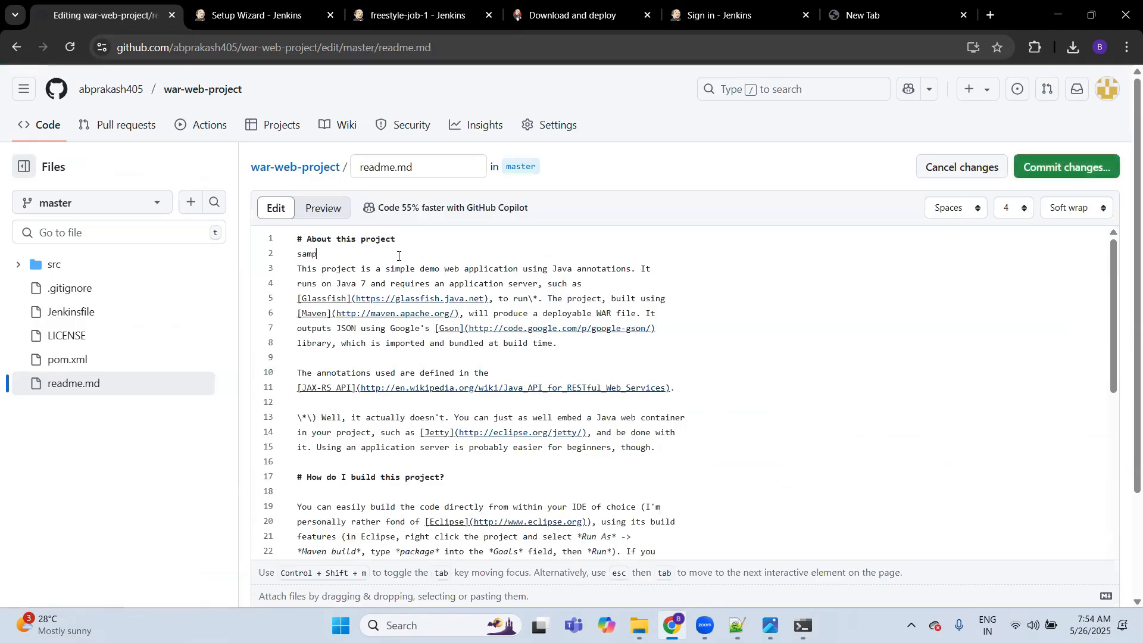
pyautogui.write('le modification')
pyautogui.click(1051, 174)
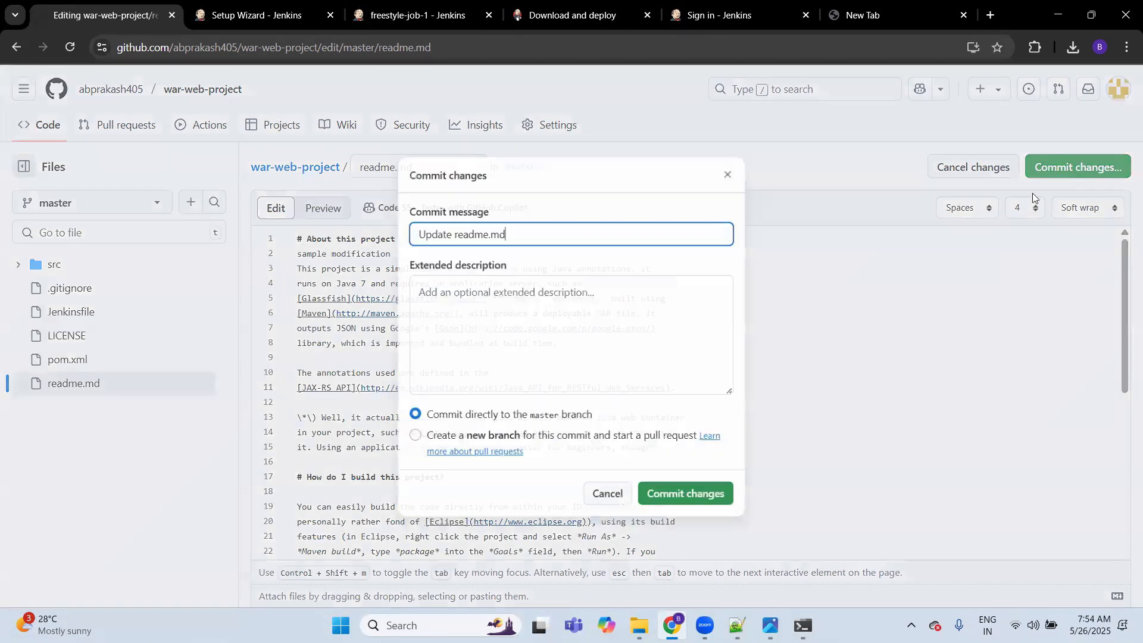
pyautogui.click(678, 498)
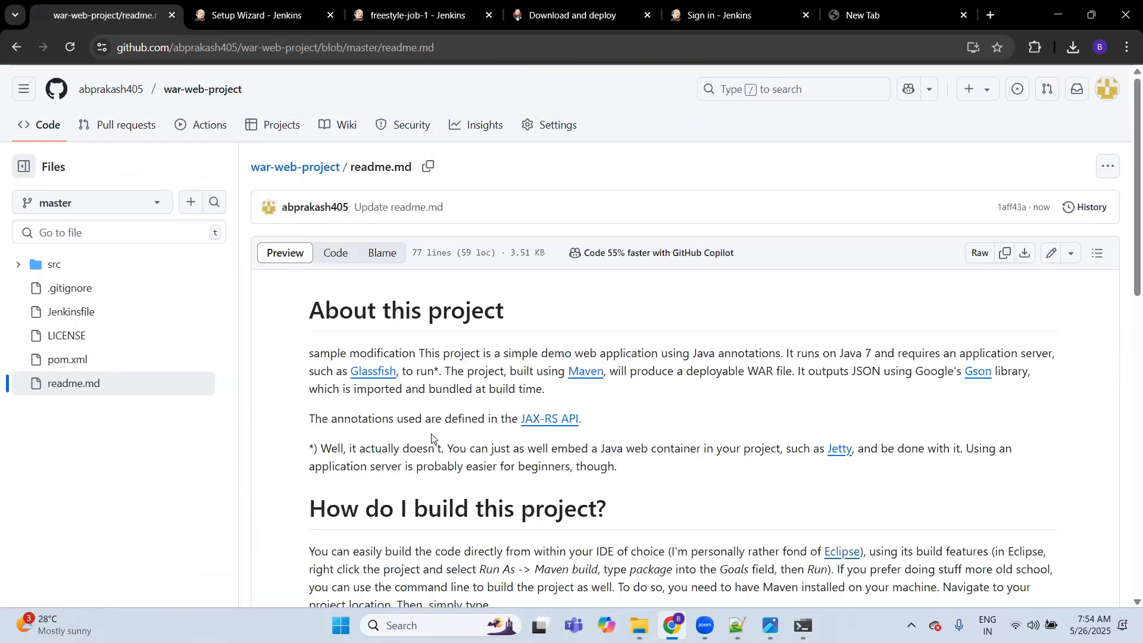
# Step: Return to the freestyle-job-1 page in Jenkins and check its build history for a build triggered by polling
pyautogui.hotkey('ctrl', 'Tab')
pyautogui.hotkey('ctrl', 'Tab')
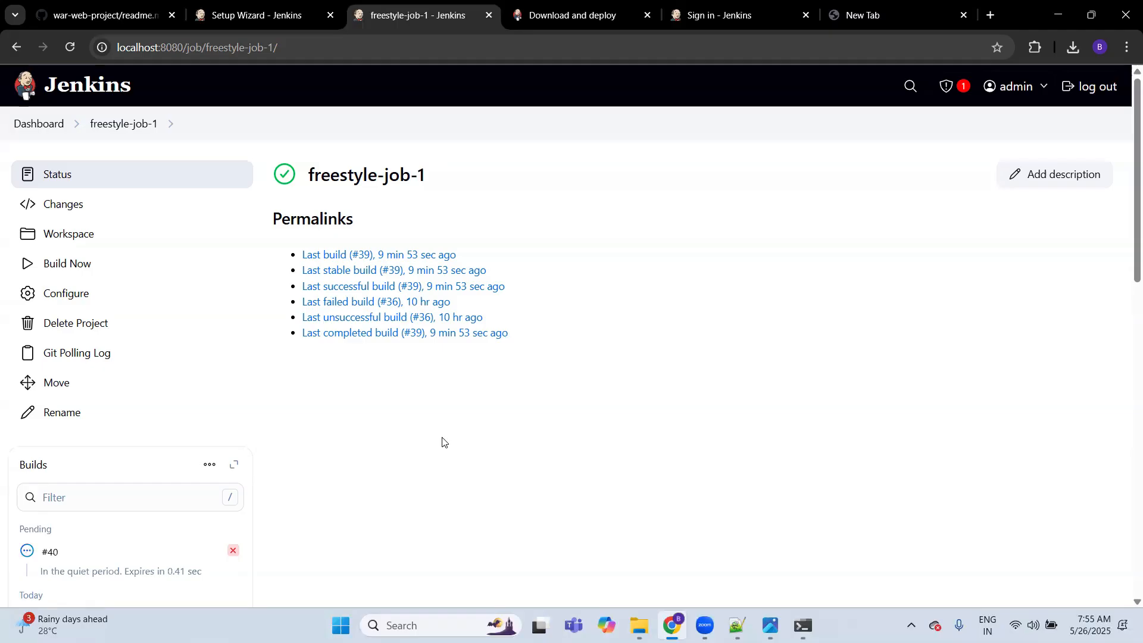
pyautogui.scroll(-1, 442, 442)
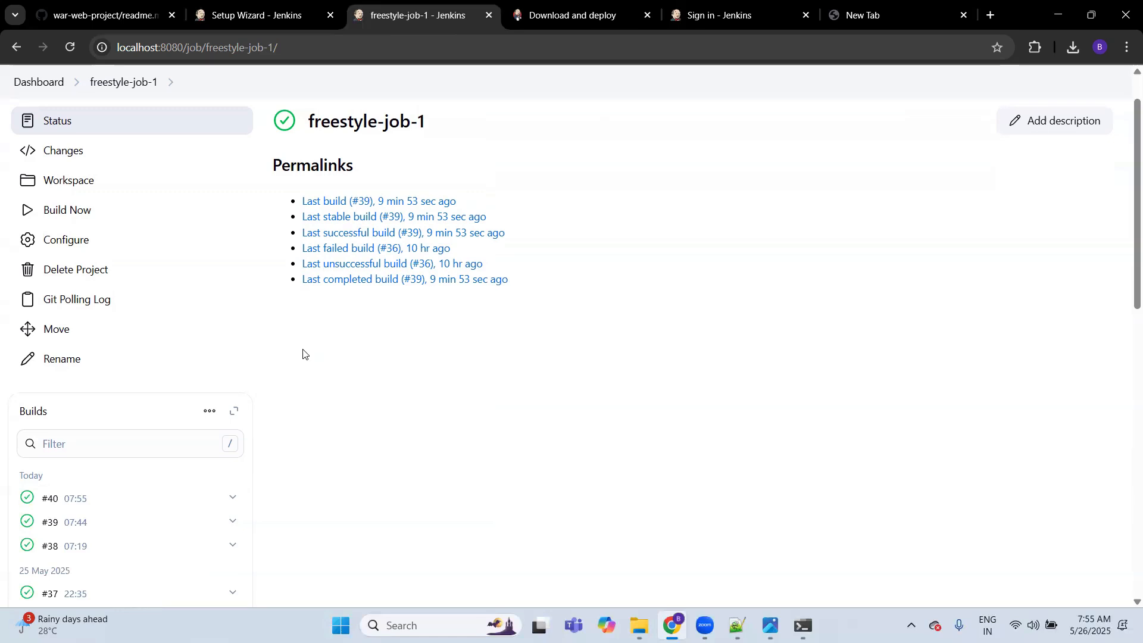
# Step: Clear the Poll SCM schedule in the freestyle-job-1 configuration, disable the Poll SCM trigger and save the job
pyautogui.click(108, 237)
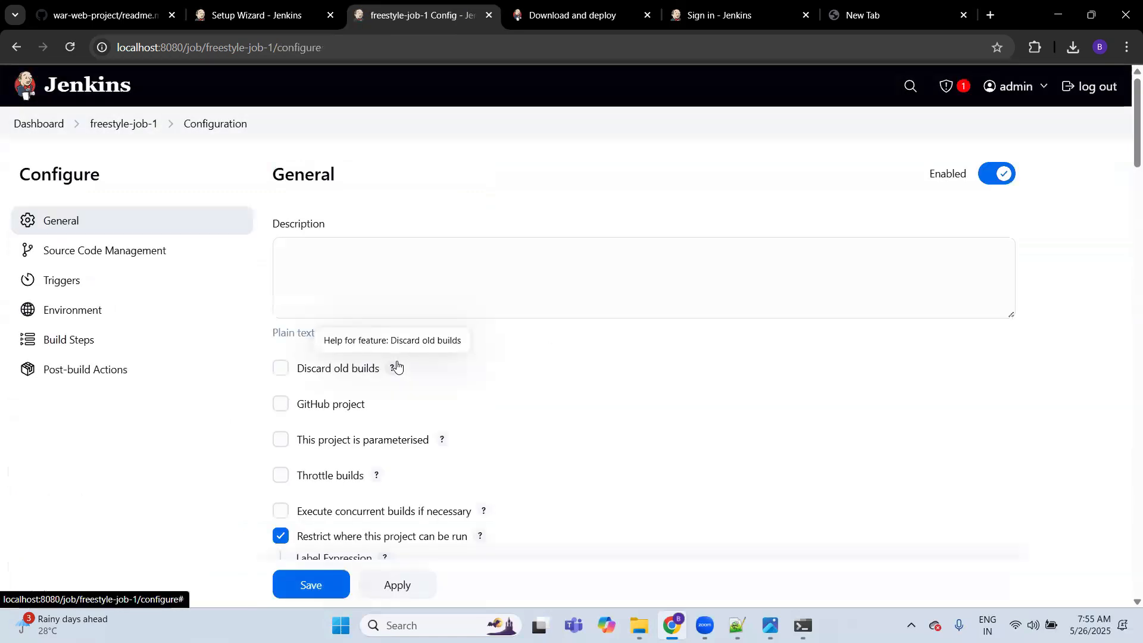
pyautogui.scroll(-12, 397, 367)
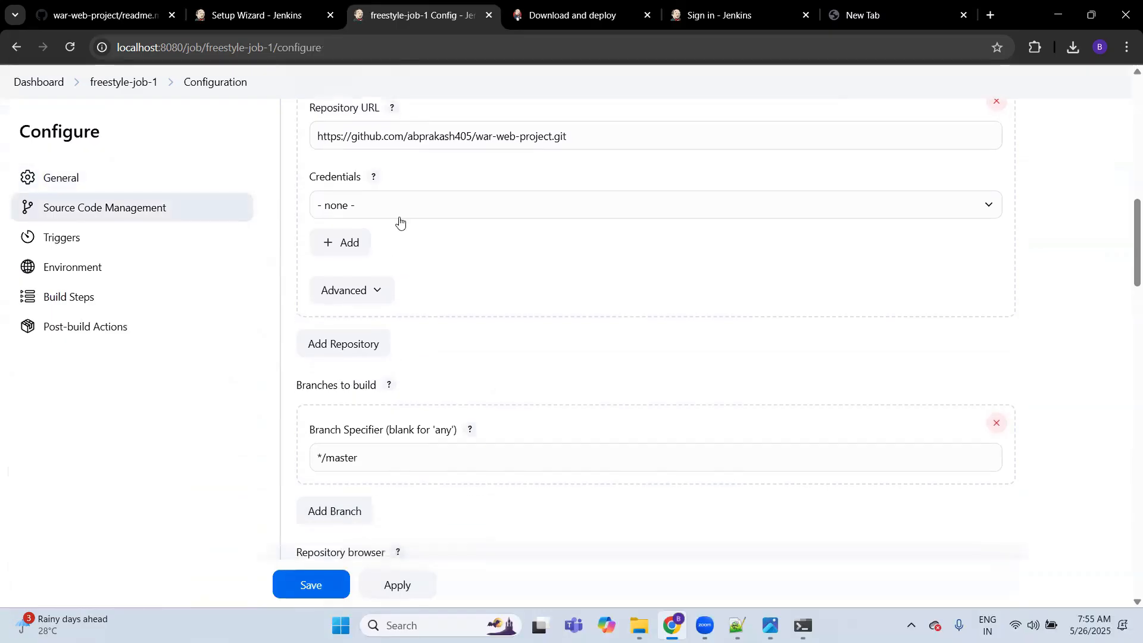
pyautogui.scroll(-7, 221, 399)
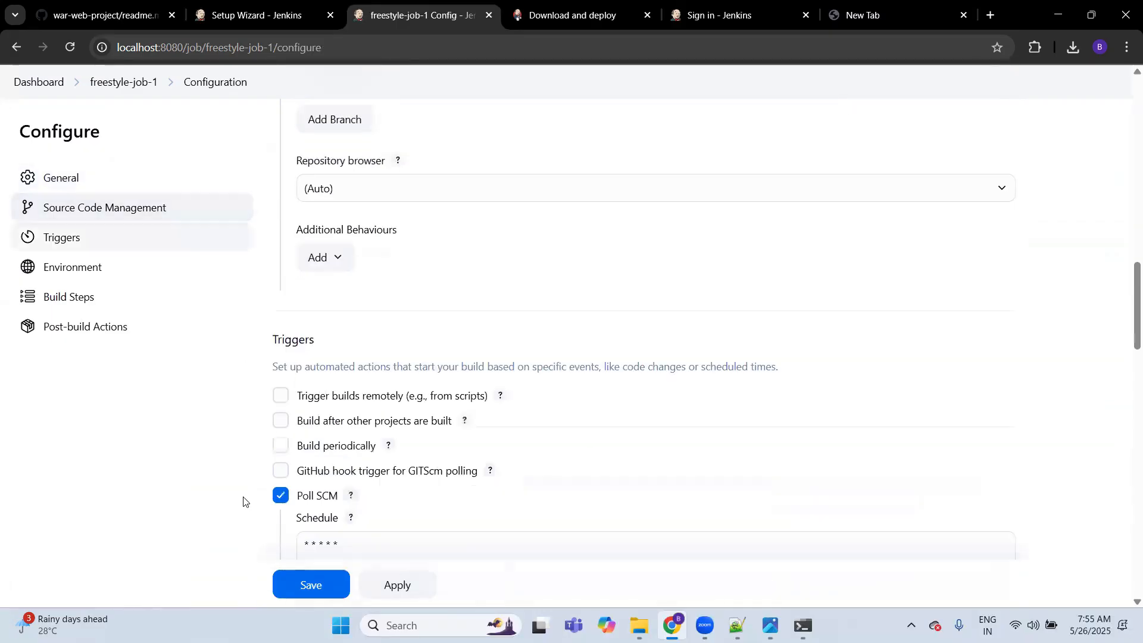
pyautogui.scroll(-3, 243, 501)
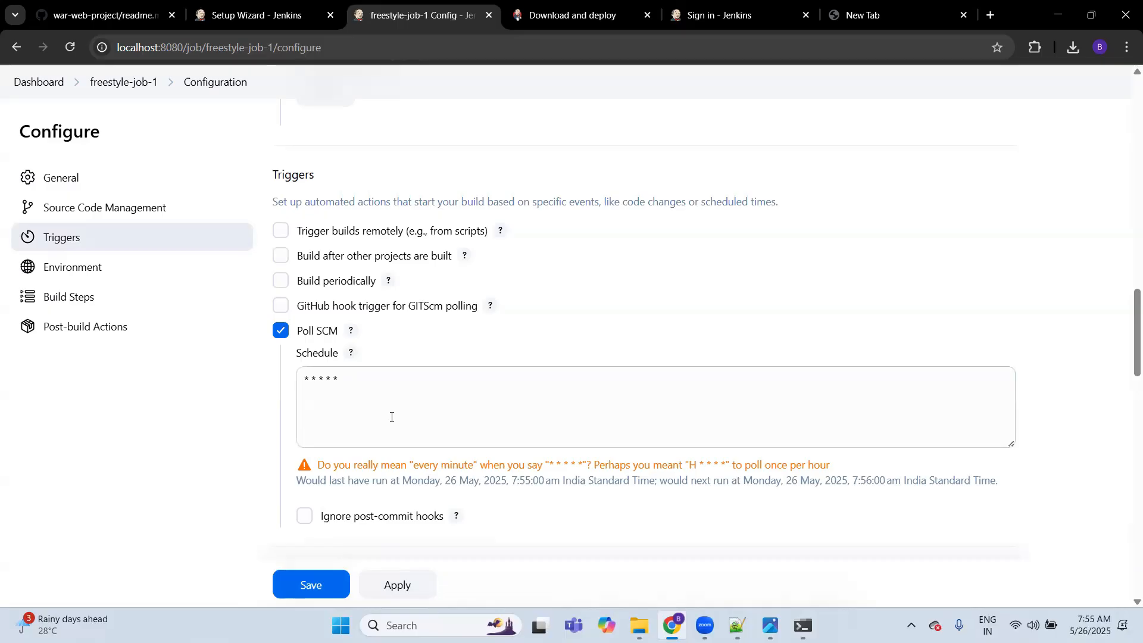
pyautogui.click(356, 382)
pyautogui.hotkey('ctrl', 'a')
pyautogui.press('BackSpace')
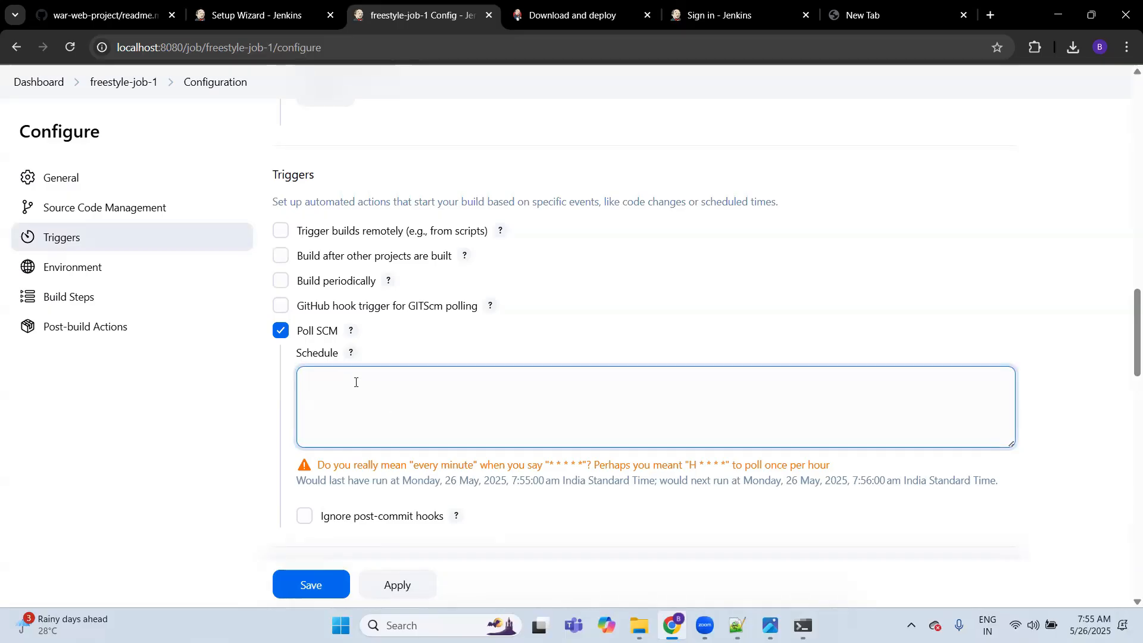
pyautogui.click(280, 330)
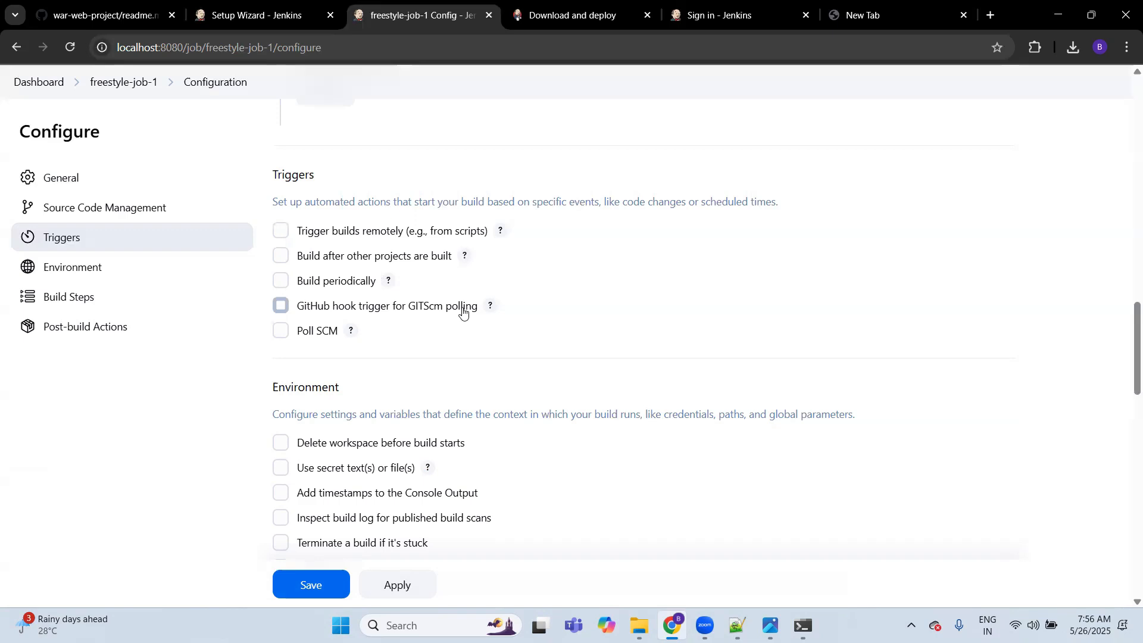
pyautogui.click(314, 583)
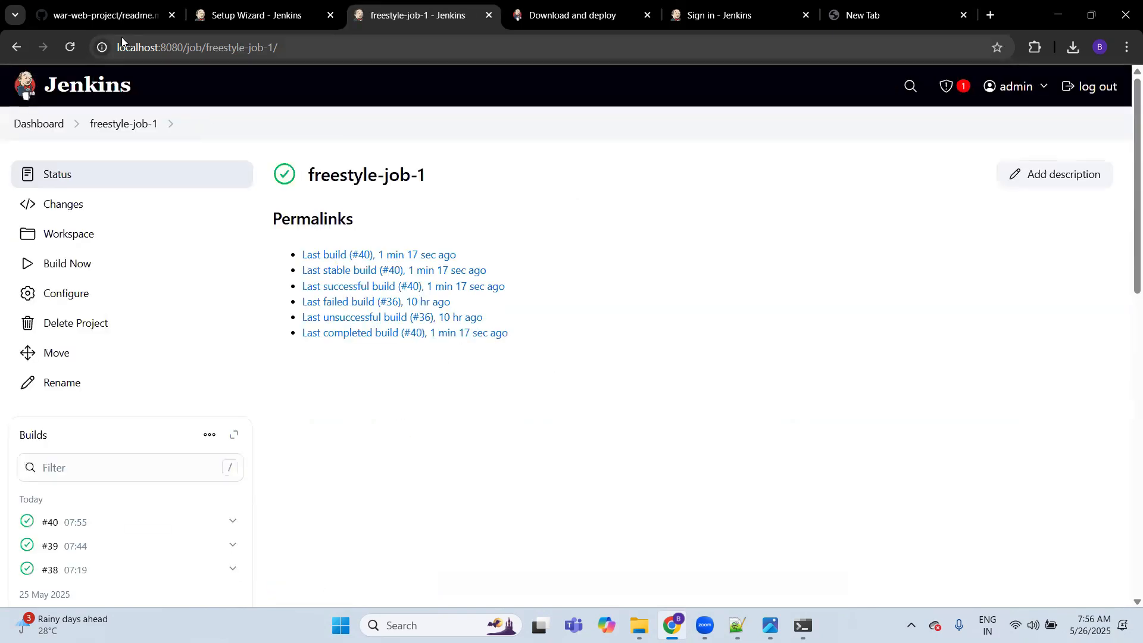
# Step: Switch to the Jenkins notes in Notepad++, add an empty line below "community build free." and highlight the SonarQube download URL and install note
pyautogui.click(109, 15)
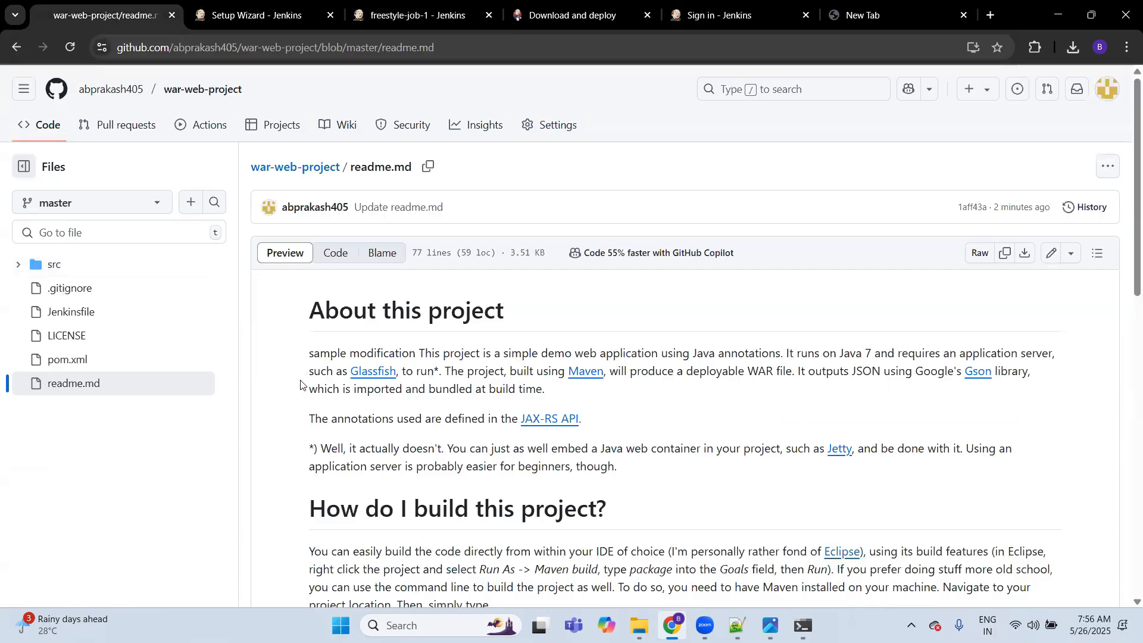
pyautogui.click(738, 625)
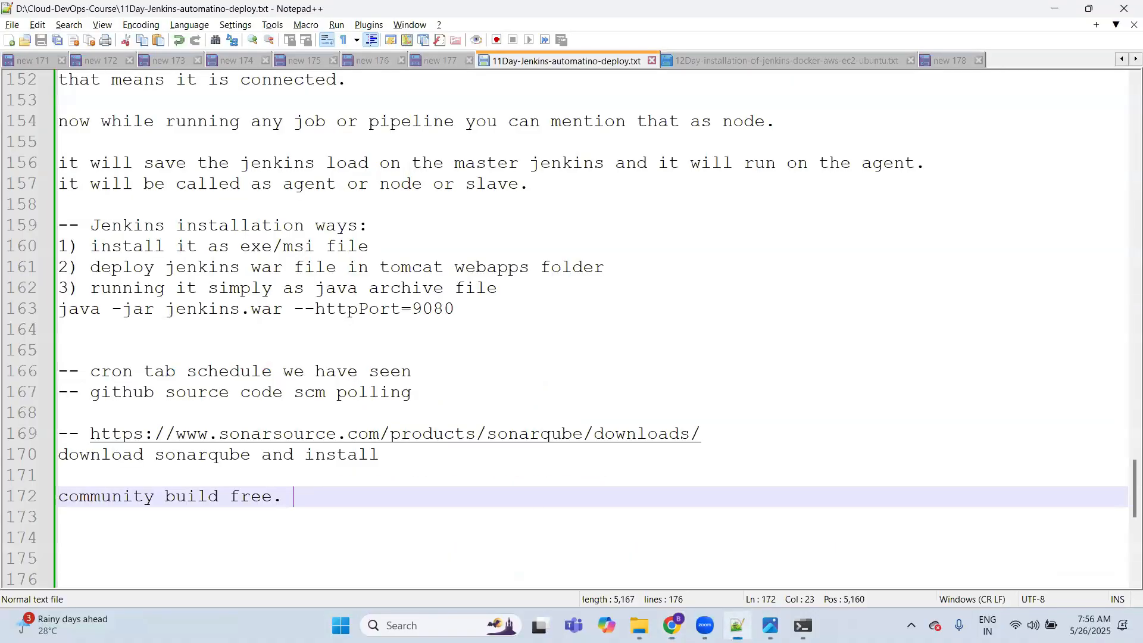
pyautogui.click(338, 510)
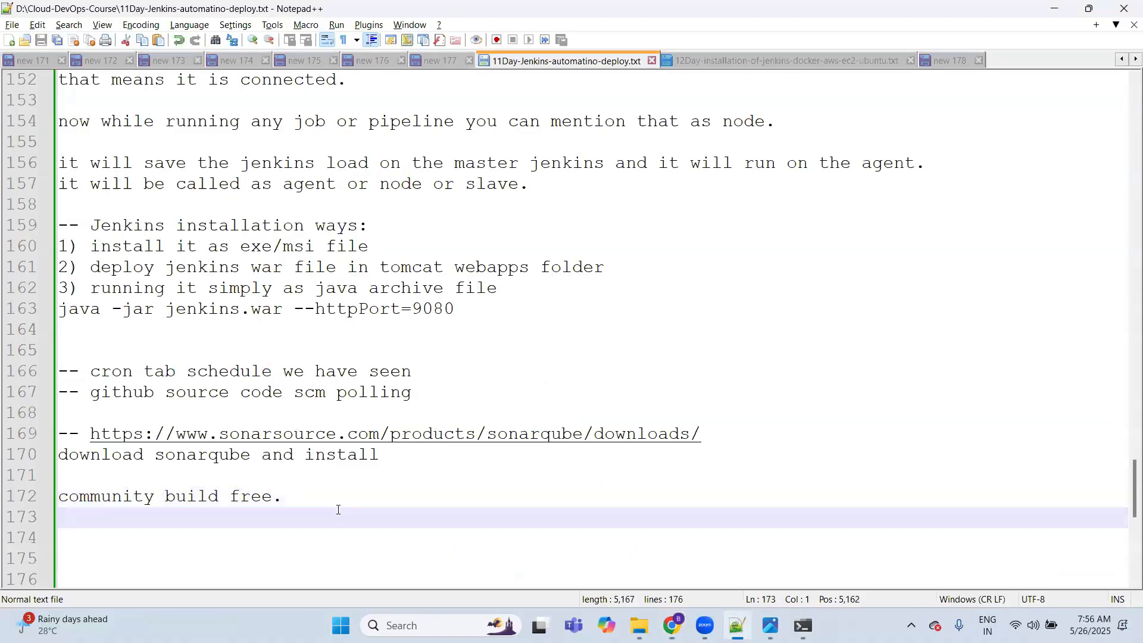
pyautogui.press('Return')
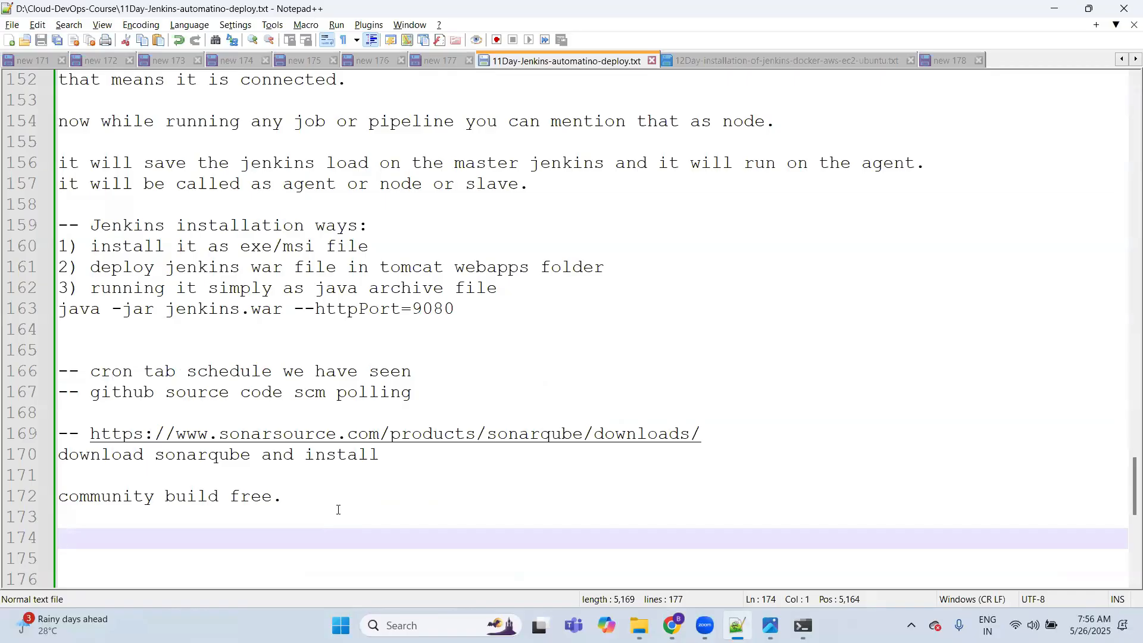
pyautogui.press('Up')
pyautogui.press('Up')
pyautogui.press('Up')
pyautogui.press('Up')
pyautogui.press('Up')
pyautogui.press('Right')
pyautogui.press('Right')
pyautogui.press('Right')
pyautogui.hotkey('shift', 'Down')
pyautogui.hotkey('shift', 'End')
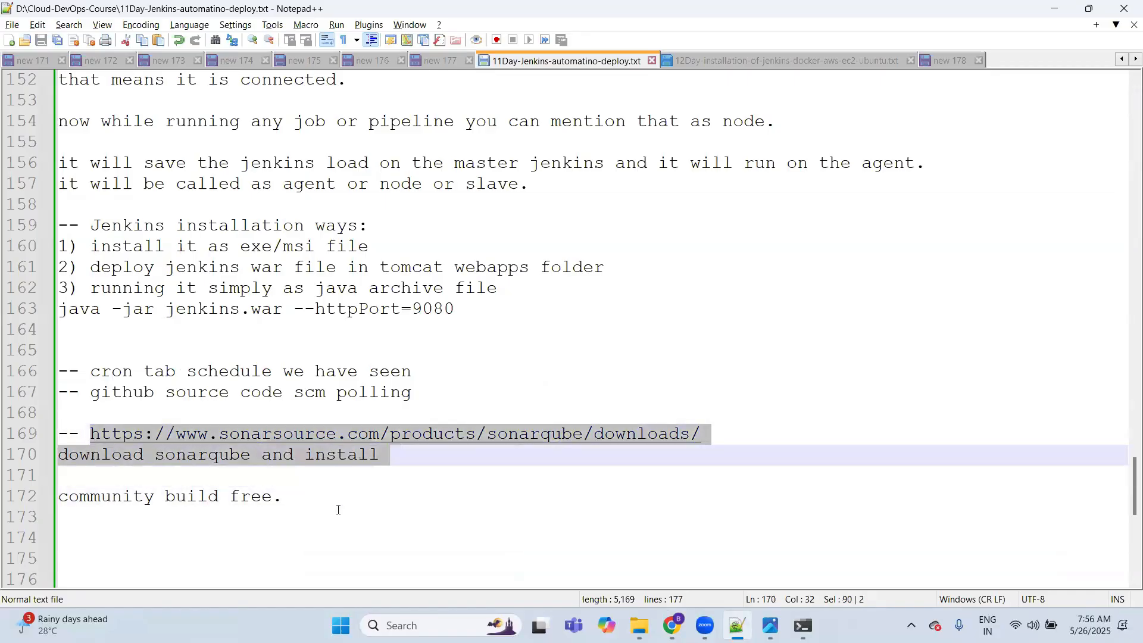
# Step: Deselect the SonarQube notes and insert another empty line beneath the community build note
pyautogui.press('Down')
pyautogui.press('Down')
pyautogui.press('Up')
pyautogui.press('Up')
pyautogui.press('Up')
pyautogui.press('Down')
pyautogui.press('Down')
pyautogui.press('Down')
pyautogui.press('Down')
pyautogui.press('Return')
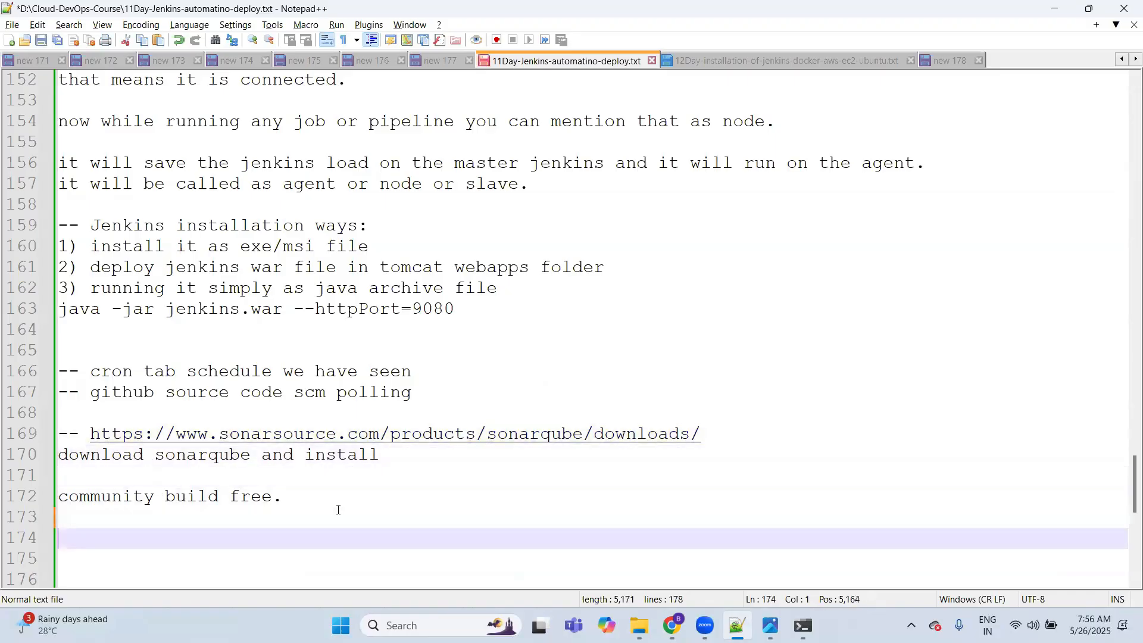
# Step: Switch to Chrome and open the Google home page in a new tab
pyautogui.hotkey('alt', 'Tab')
pyautogui.hotkey('ctrl', 't')
pyautogui.write('download')
pyautogui.hotkey('ctrl', 'a')
pyautogui.write('go')
pyautogui.press('Return')
# Step: Search for "download sonarube", open SonarSource's Download SonarQube page and review the available editions
pyautogui.write('download sonarube')
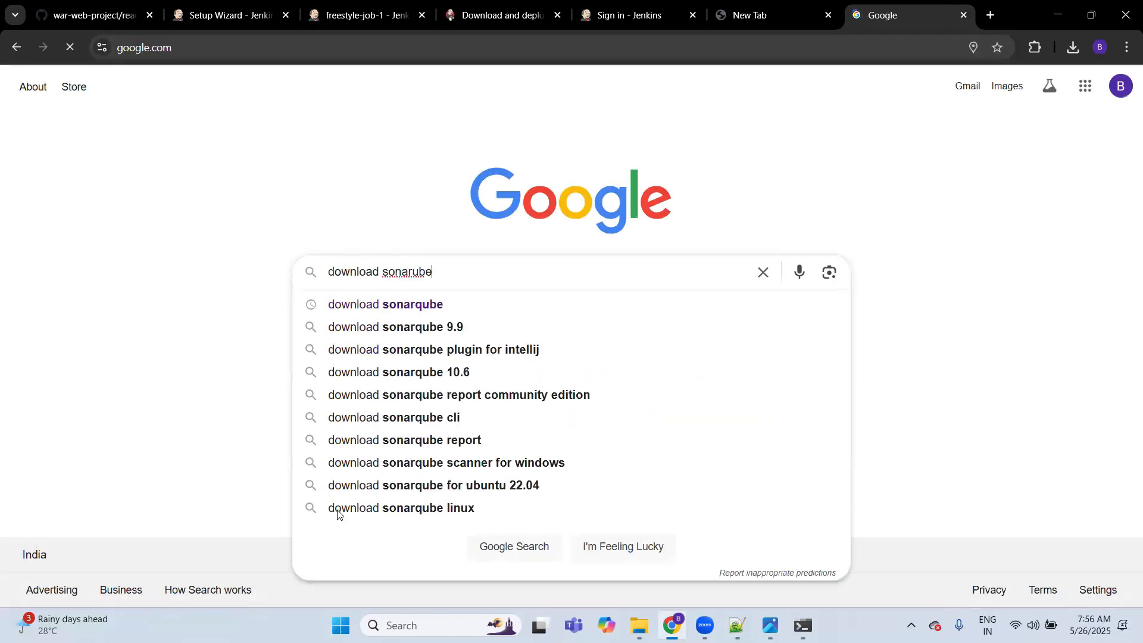
pyautogui.press('Return')
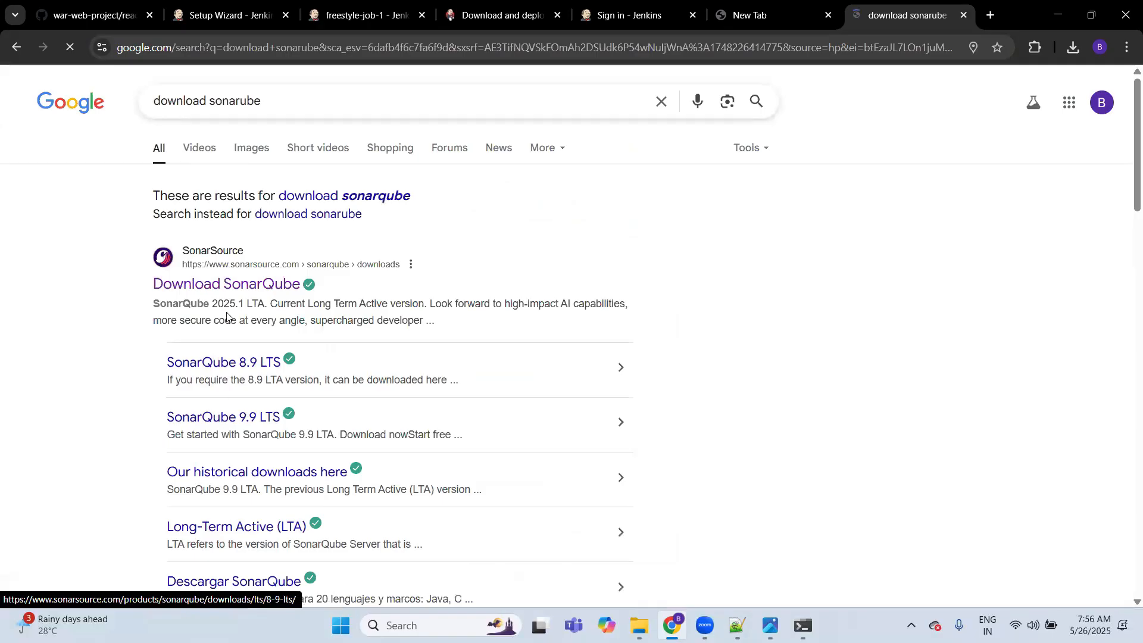
pyautogui.click(253, 287)
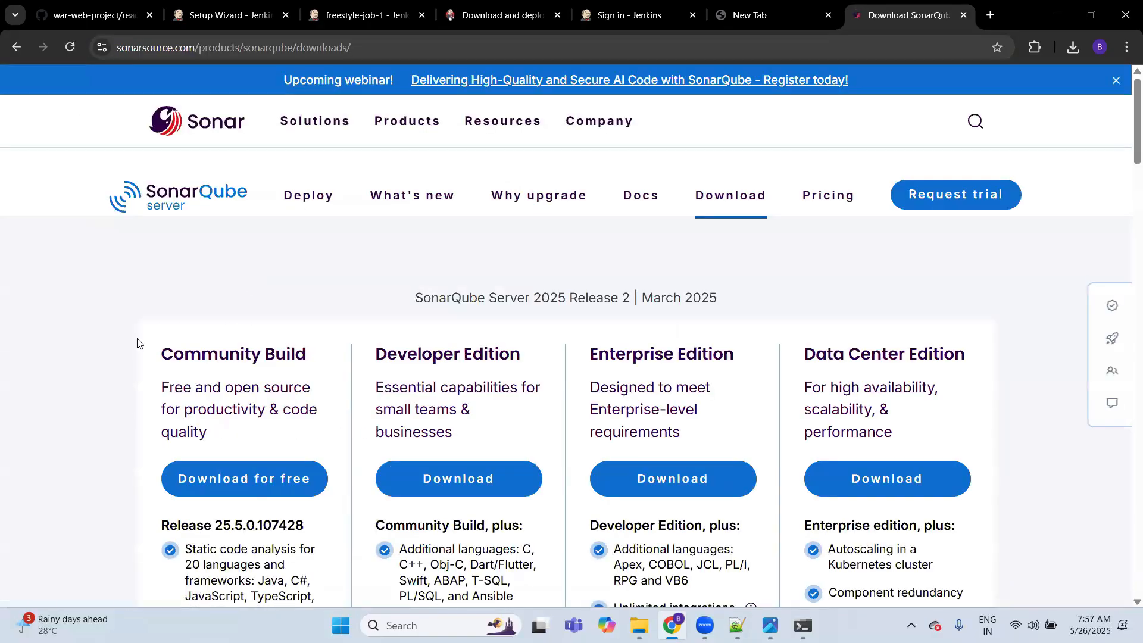
pyautogui.scroll(-2, 137, 344)
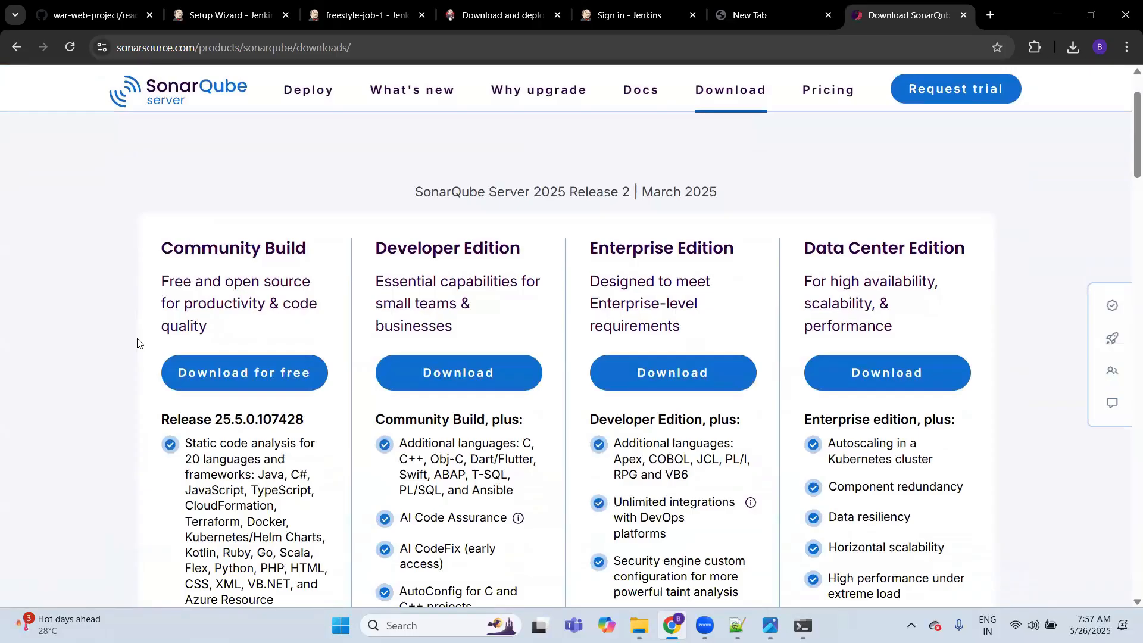
pyautogui.scroll(-3, 126, 370)
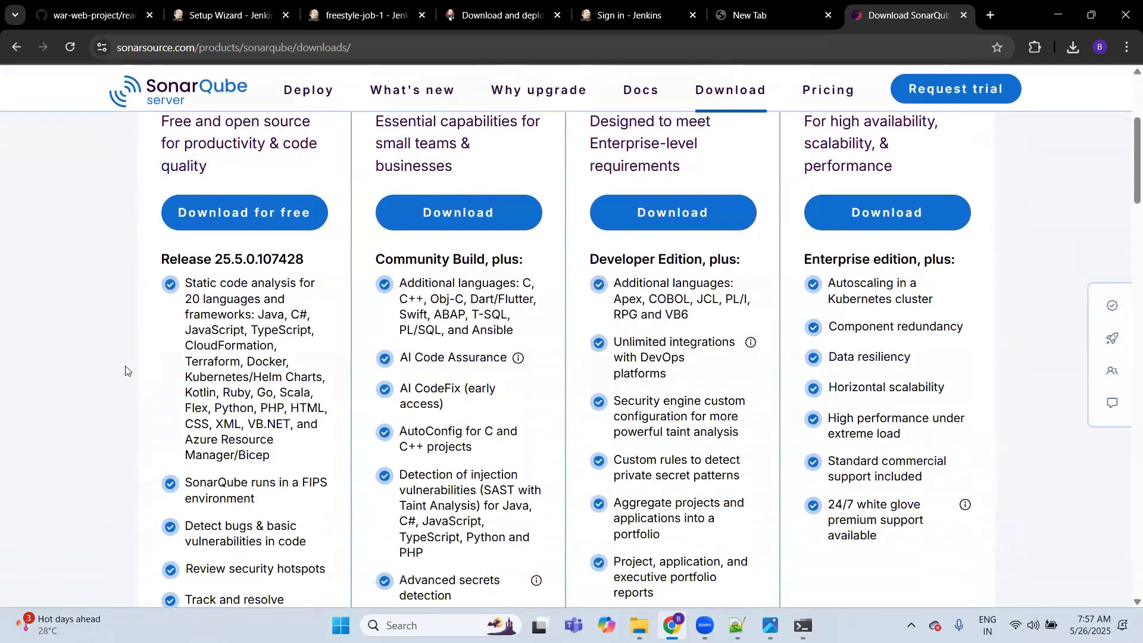
pyautogui.scroll(-3, 126, 370)
pyautogui.scroll(8, 126, 370)
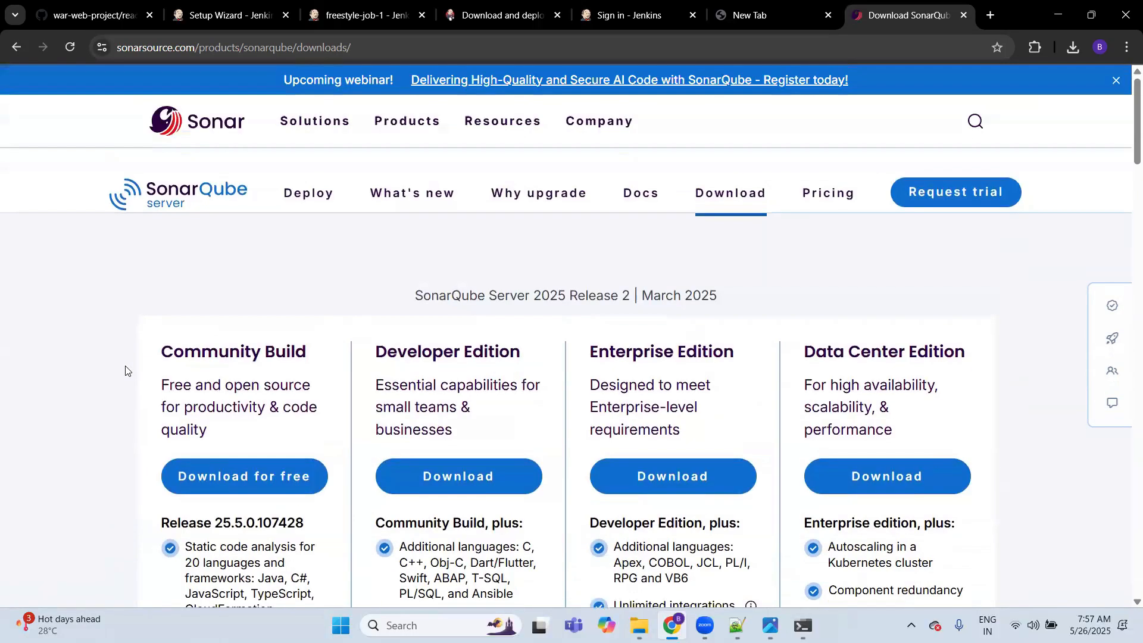
# Step: Switch to File Explorer and open the Downloads folder
pyautogui.hotkey('alt', 'Tab')
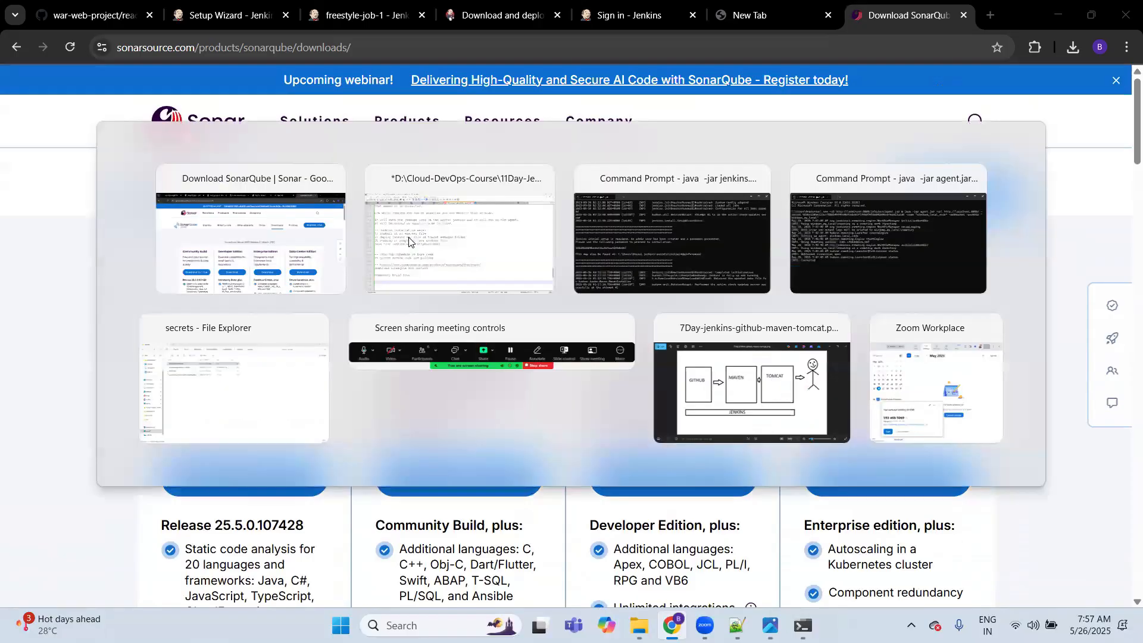
pyautogui.click(409, 241)
pyautogui.click(639, 625)
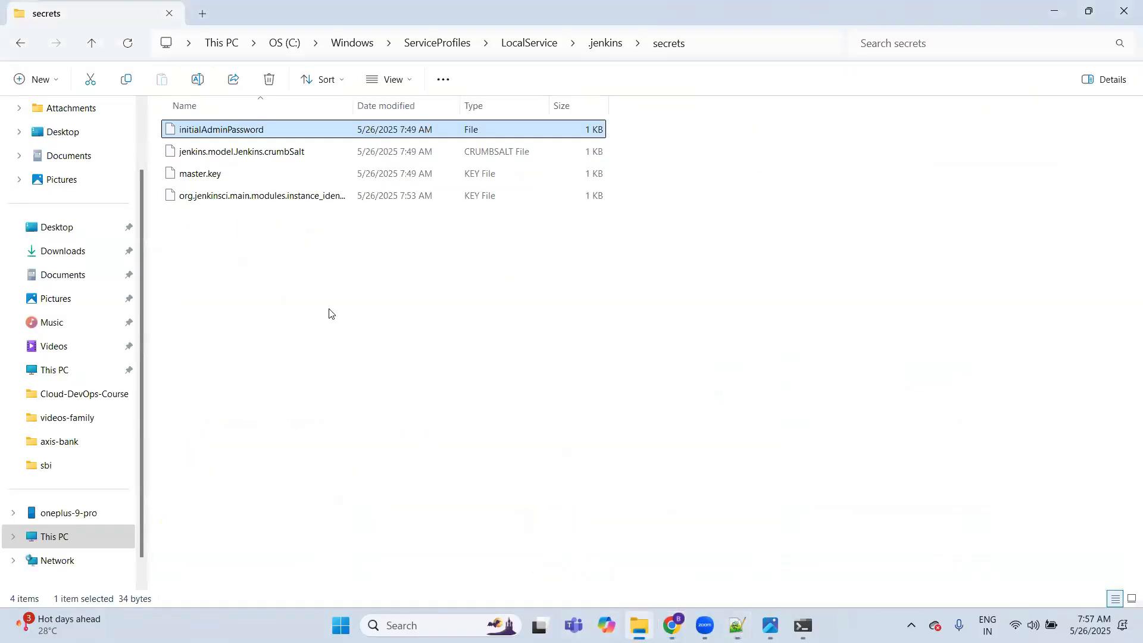
pyautogui.click(71, 276)
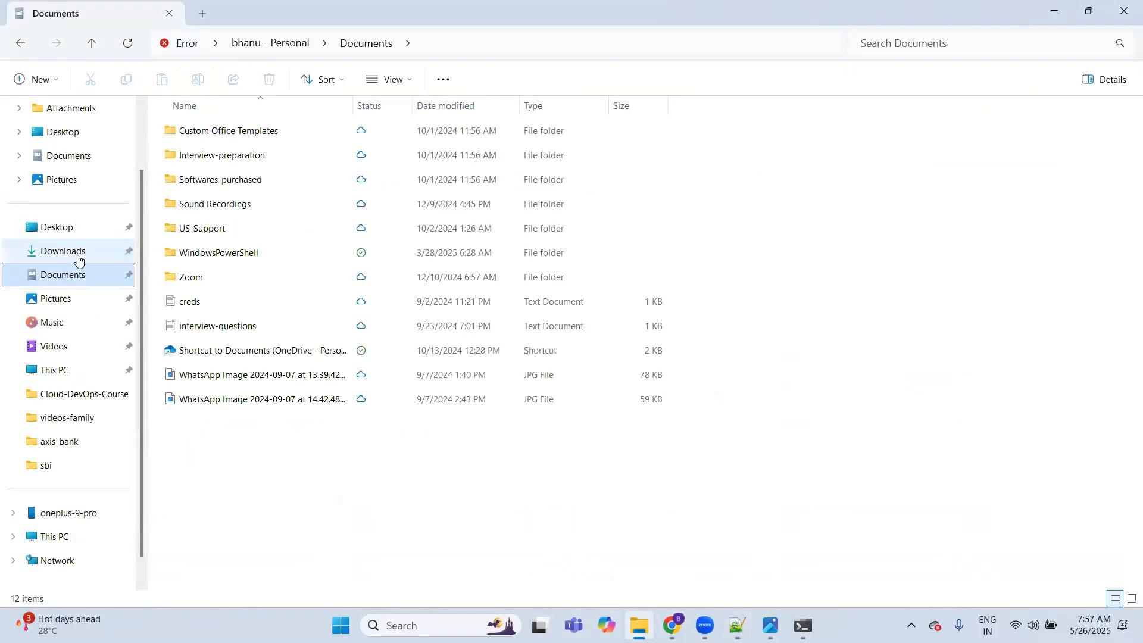
pyautogui.click(72, 253)
# Step: Extract the sonarqube-25.5.0.107428 zip archive into its default folder in Downloads
pyautogui.click(210, 168)
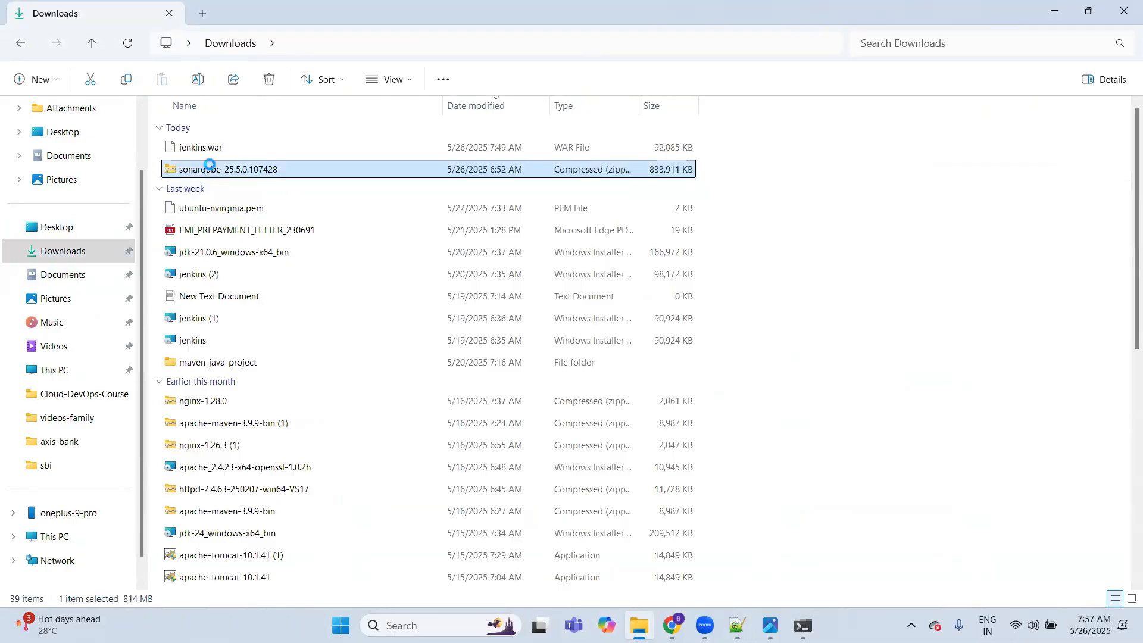
pyautogui.rightClick(211, 168)
pyautogui.press('Up')
pyautogui.press('Up')
pyautogui.press('Up')
pyautogui.press('Up')
pyautogui.press('Up')
pyautogui.press('Up')
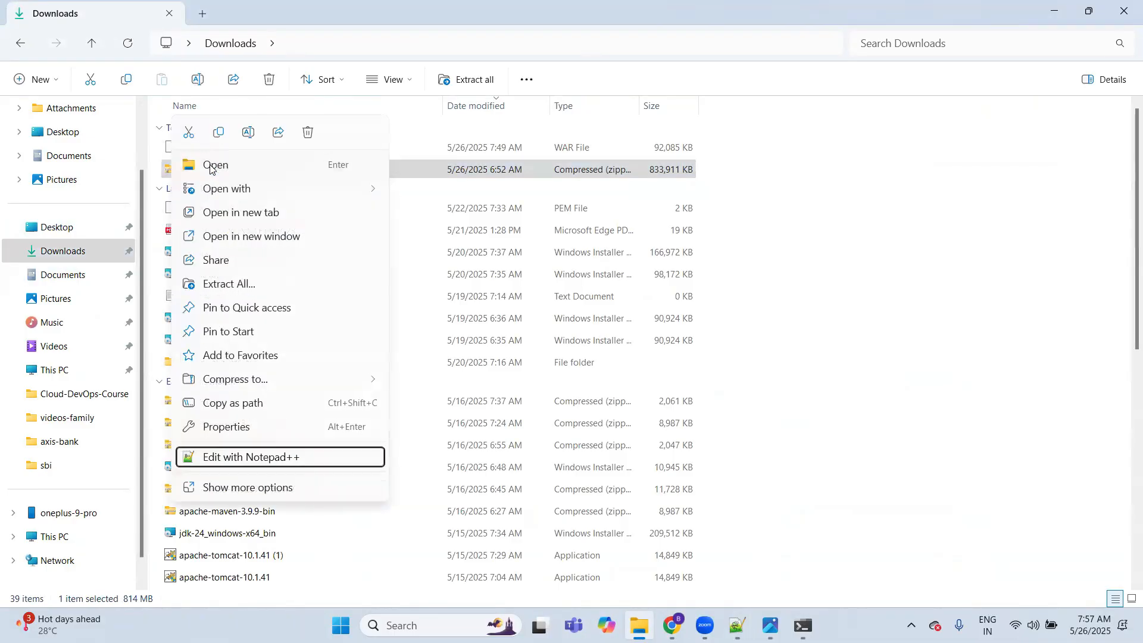
pyautogui.press('Up')
pyautogui.press('Up')
pyautogui.press('Return')
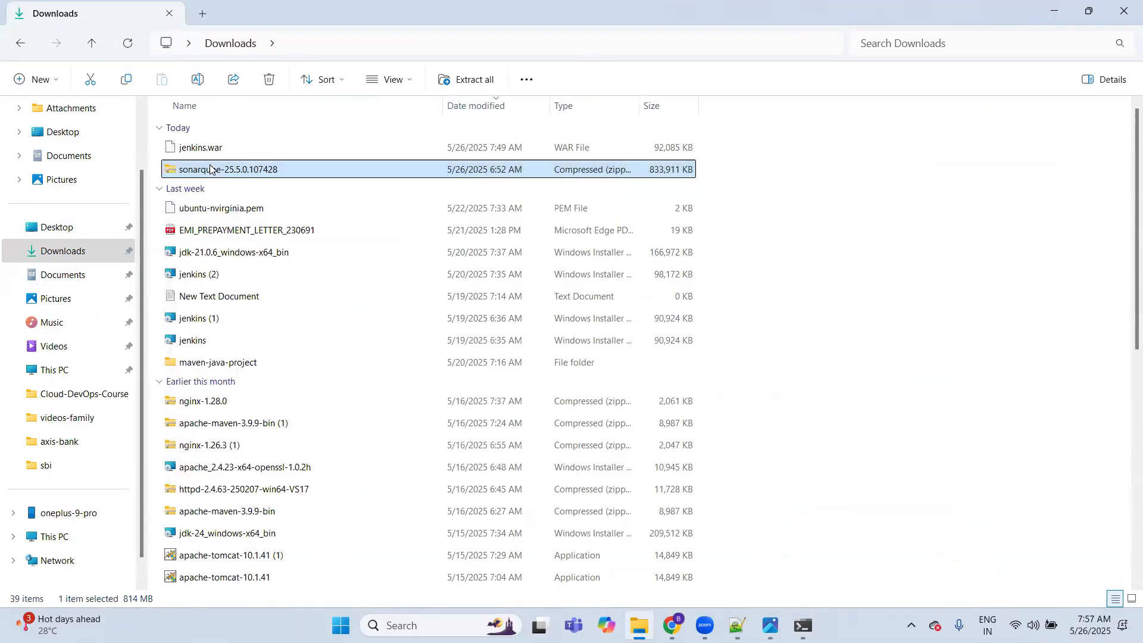
pyautogui.click(689, 463)
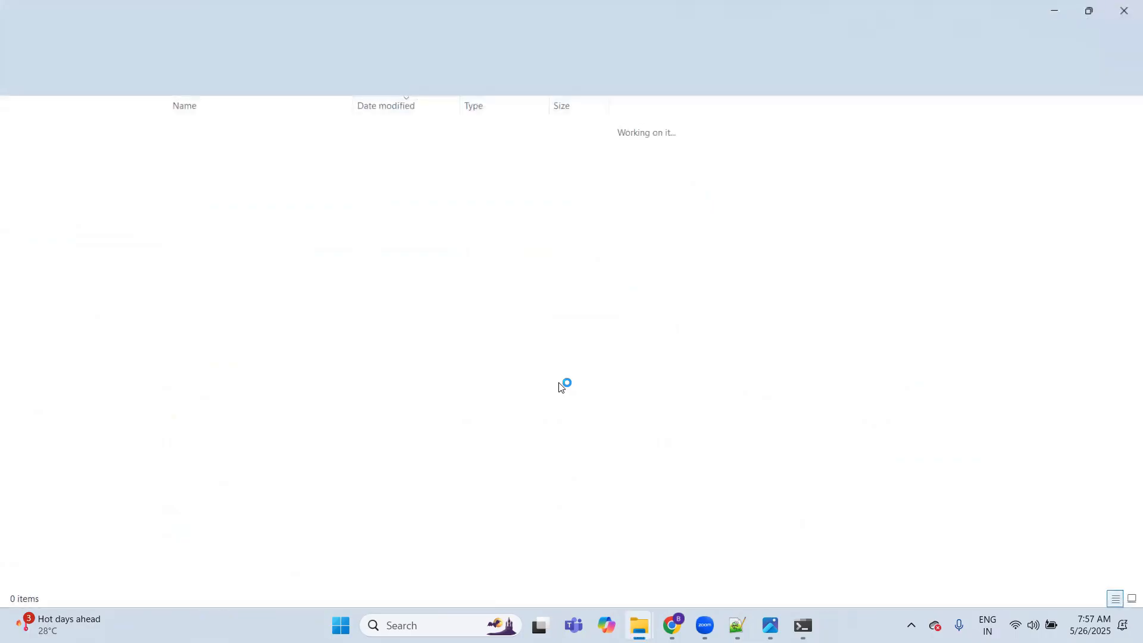
# Step: Open the inner sonarqube-25.5.0.107428 folder of the extracted files and enter its bin folder
pyautogui.doubleClick(234, 149)
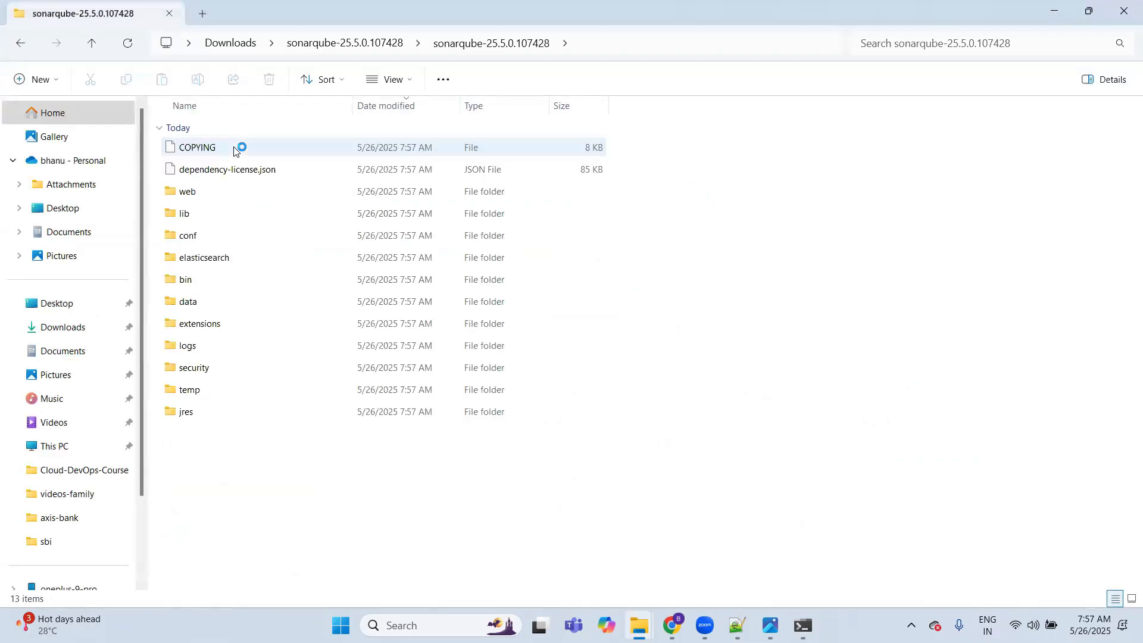
pyautogui.press('Down')
pyautogui.press('Down')
pyautogui.press('Down')
pyautogui.press('Down')
pyautogui.press('Down')
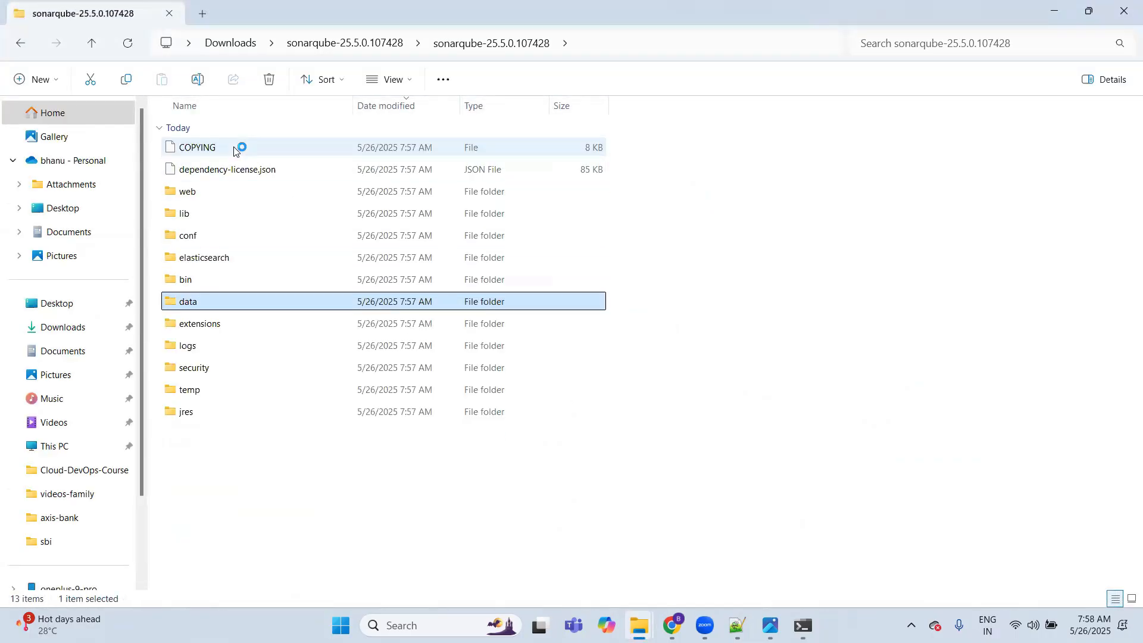
pyautogui.press('Up')
pyautogui.press('Up')
pyautogui.press('Down')
pyautogui.press('Return')
# Step: Open the windows-x86-64 folder and look over its SonarService and StartSonar batch files and lib folder
pyautogui.press('Down')
pyautogui.press('Down')
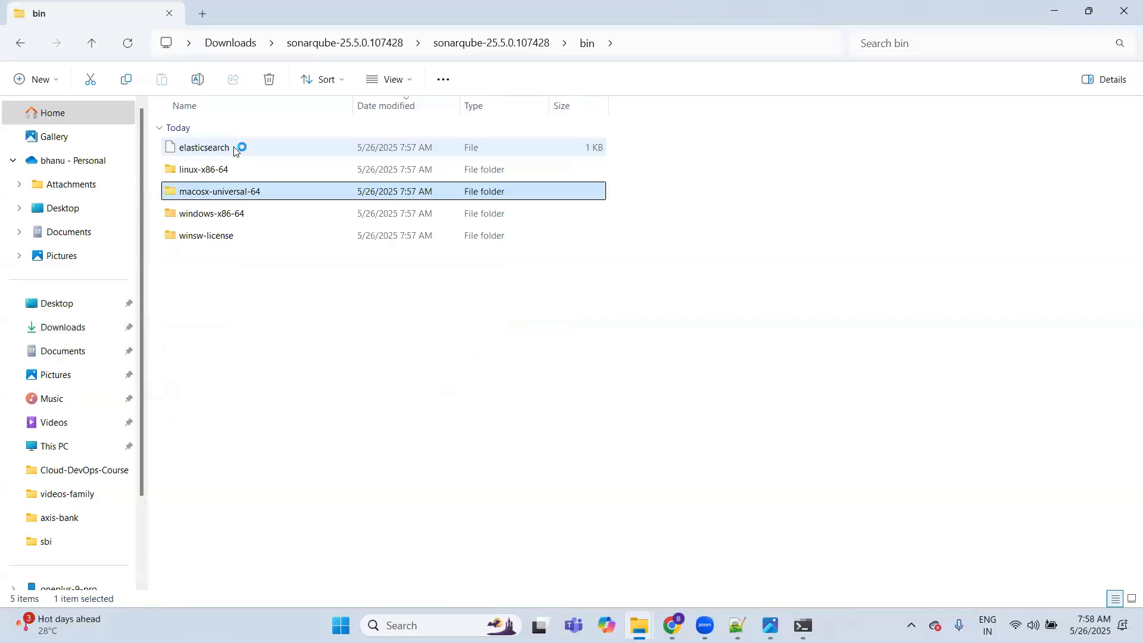
pyautogui.press('Down')
pyautogui.press('Down')
pyautogui.press('Up')
pyautogui.press('Return')
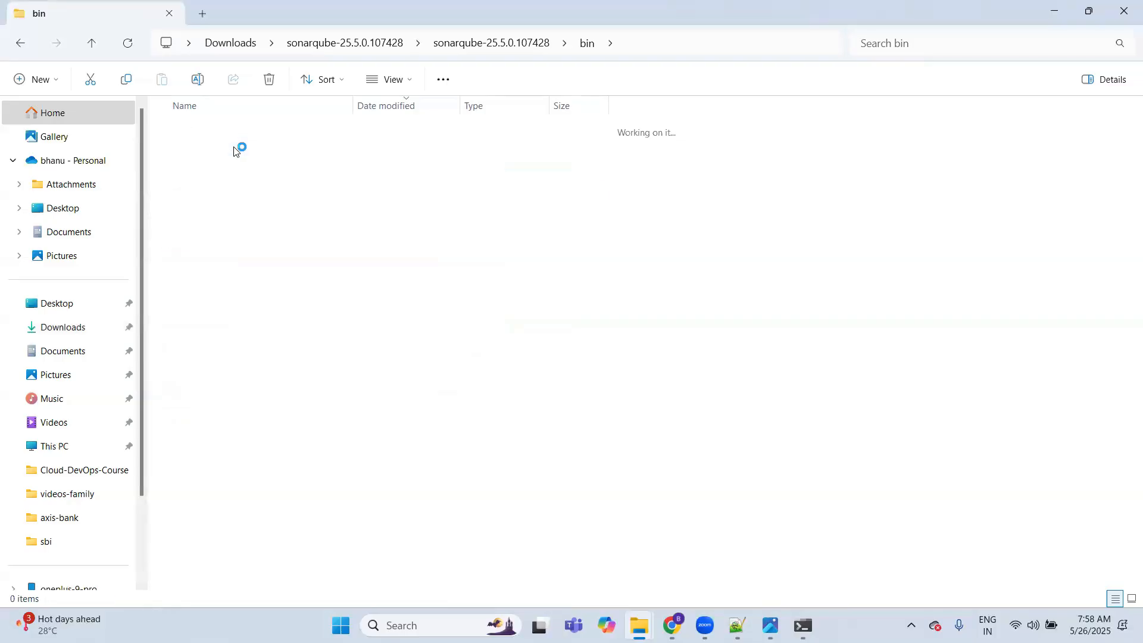
pyautogui.press('Down')
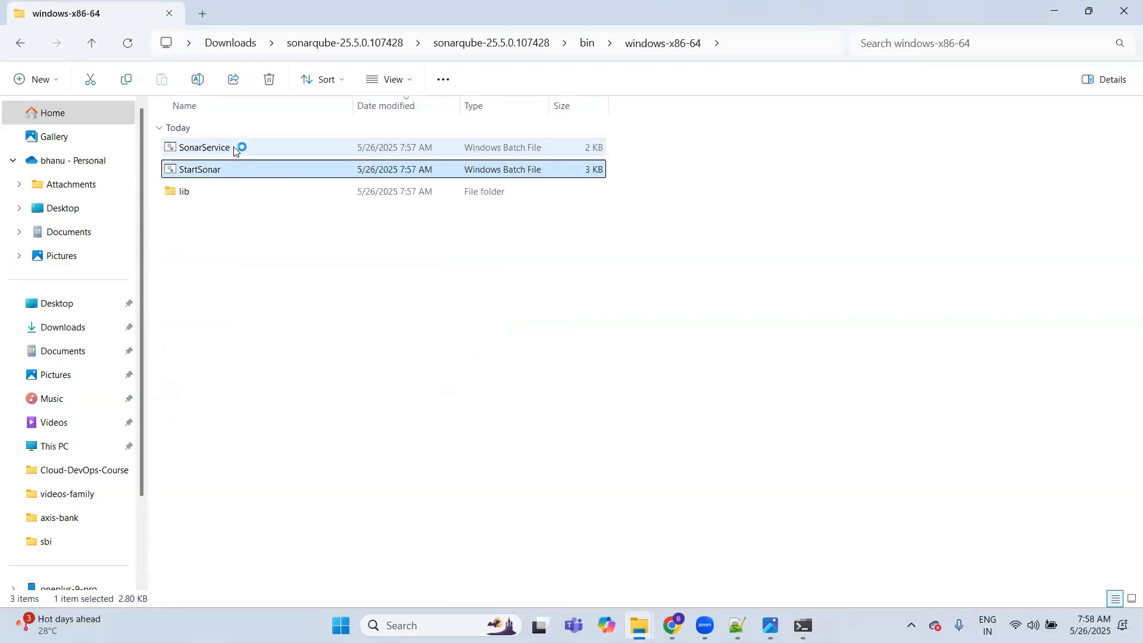
pyautogui.press('Up')
pyautogui.press('Down')
pyautogui.press('Down')
pyautogui.click(314, 287)
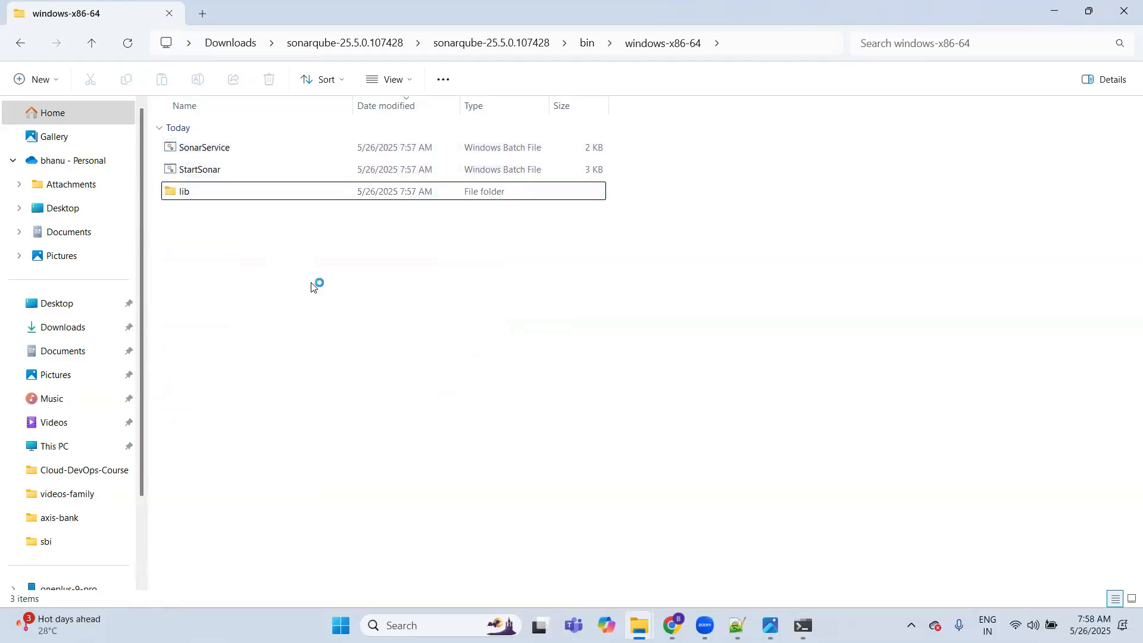
# Step: Minimize File Explorer, switch to the Jenkins notes in Notepad++, go back through them to the first line and save the file
pyautogui.click(1053, 12)
pyautogui.click(738, 625)
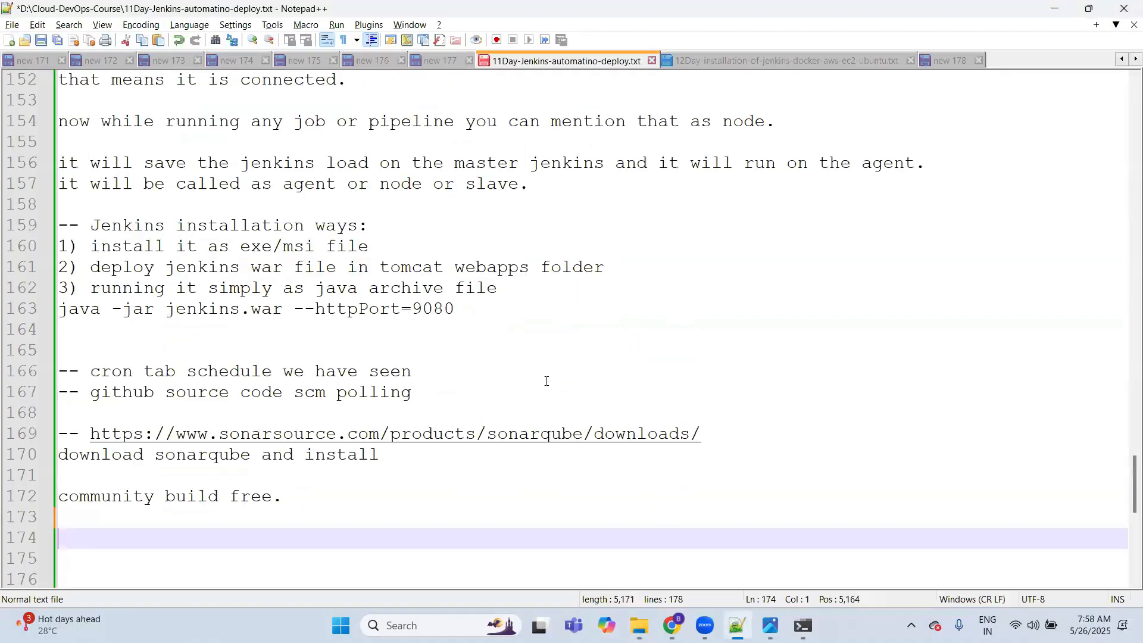
pyautogui.press('Down')
pyautogui.press('Up')
pyautogui.press('Up')
pyautogui.press('Up')
pyautogui.press('Up')
pyautogui.press('Up')
pyautogui.press('Up')
pyautogui.press('Up')
pyautogui.press('Up')
pyautogui.press('Up')
pyautogui.press('Up')
pyautogui.press('Up')
pyautogui.press('Up')
pyautogui.press('Up')
pyautogui.press('Up')
pyautogui.press('Up')
pyautogui.press('Up')
pyautogui.press('Up')
pyautogui.press('Up')
pyautogui.press('Up')
pyautogui.press('Up')
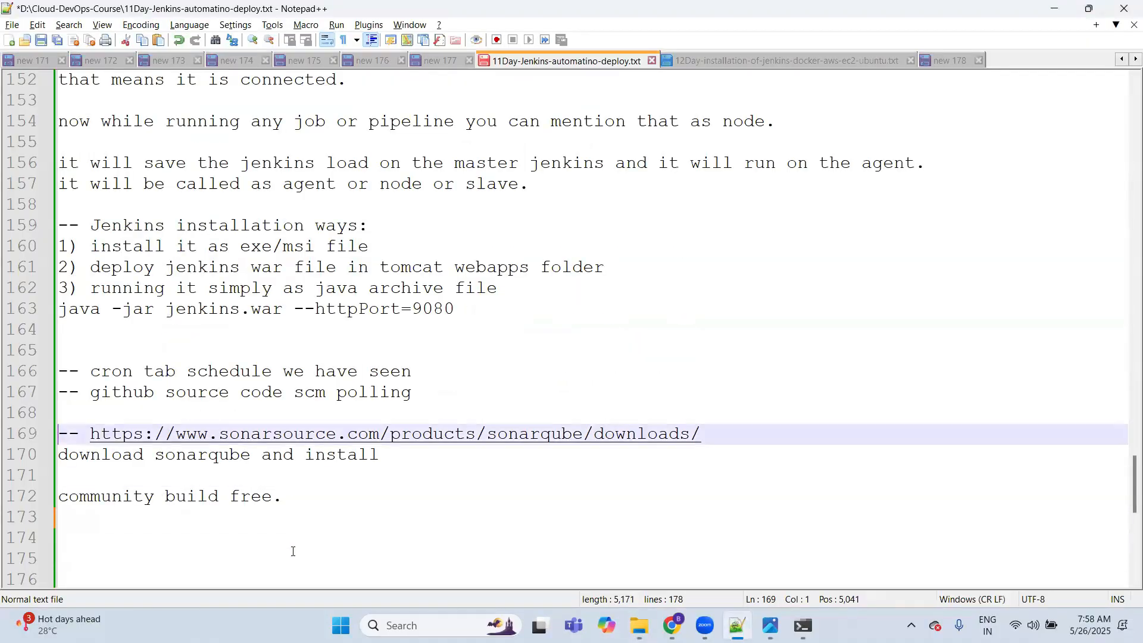
pyautogui.press('Up')
pyautogui.press('Up')
pyautogui.press('Up')
pyautogui.press('Up')
pyautogui.press('Up')
pyautogui.press('Up')
pyautogui.press('Up')
pyautogui.press('Up')
pyautogui.press('Up')
pyautogui.press('Up')
pyautogui.press('Up')
pyautogui.press('Up')
pyautogui.press('Up')
pyautogui.press('Up')
pyautogui.press('Up')
pyautogui.press('Up')
pyautogui.press('Up')
pyautogui.press('Up')
pyautogui.press('Up')
pyautogui.press('Up')
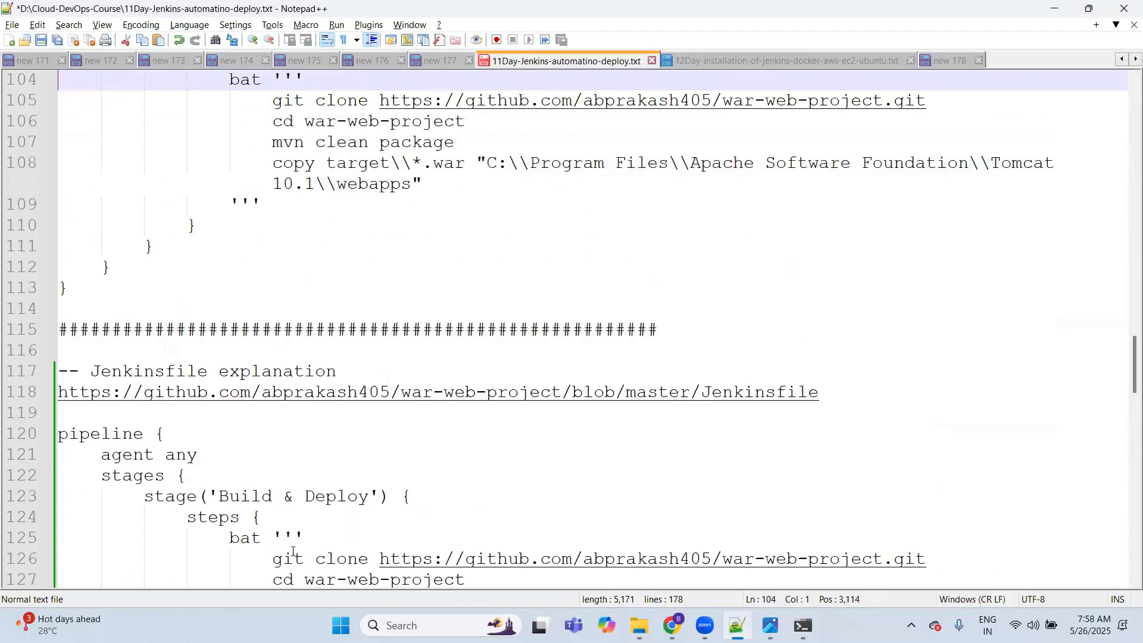
pyautogui.press('Up')
pyautogui.press('Up')
pyautogui.press('Up')
pyautogui.press('Up')
pyautogui.press('Up')
pyautogui.press('Up')
pyautogui.press('Up')
pyautogui.press('Up')
pyautogui.press('Up')
pyautogui.press('Up')
pyautogui.press('Up')
pyautogui.press('Up')
pyautogui.press('Up')
pyautogui.press('Up')
pyautogui.press('Up')
pyautogui.press('Up')
pyautogui.press('Up')
pyautogui.press('Up')
pyautogui.press('Up')
pyautogui.press('Up')
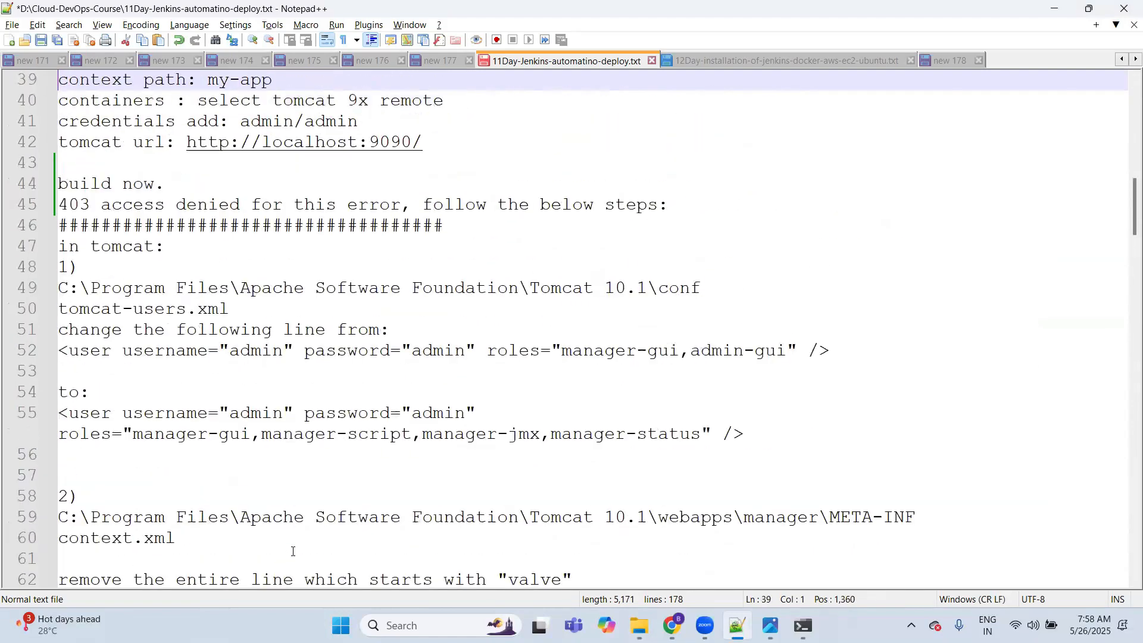
pyautogui.press('Up')
pyautogui.press('Up')
pyautogui.press('Up')
pyautogui.press('Up')
pyautogui.press('Up')
pyautogui.press('Up')
pyautogui.press('Up')
pyautogui.press('Up')
pyautogui.press('Up')
pyautogui.press('Up')
pyautogui.press('Up')
pyautogui.press('Up')
pyautogui.press('Up')
pyautogui.press('Up')
pyautogui.press('Up')
pyautogui.press('Up')
pyautogui.press('Up')
pyautogui.press('Up')
pyautogui.press('Up')
pyautogui.press('Up')
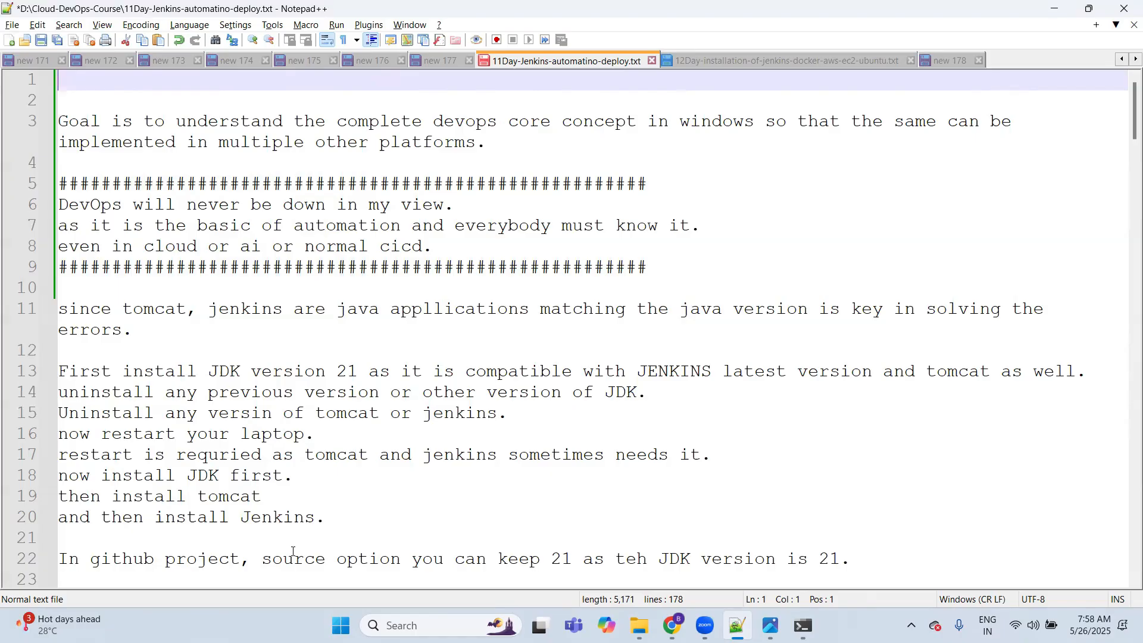
pyautogui.hotkey('ctrl', 's')
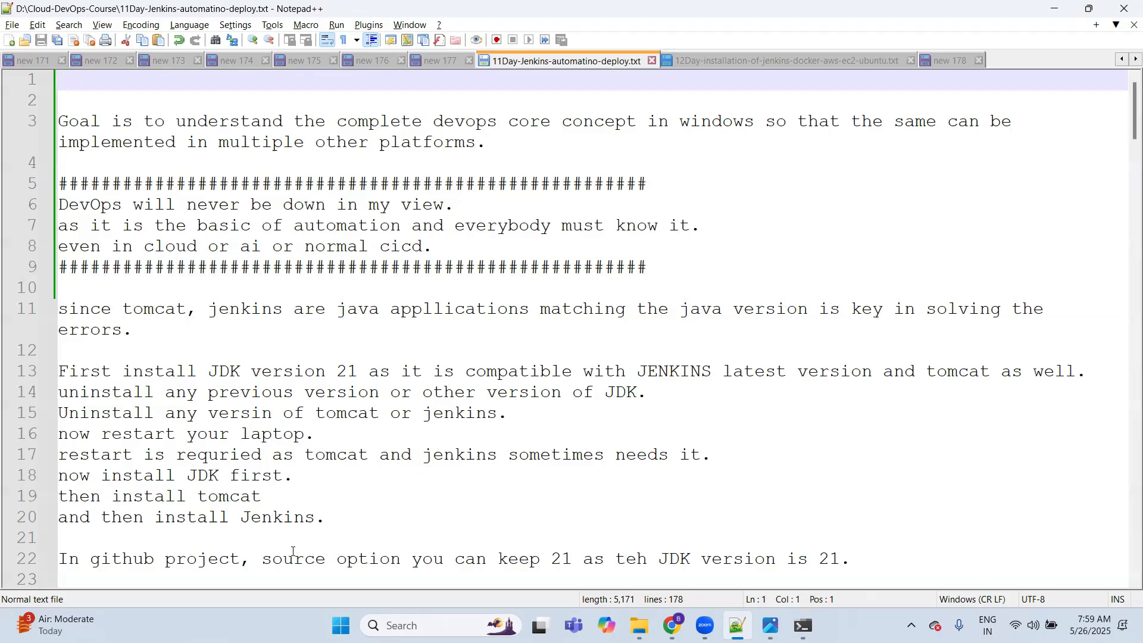
# Step: Review the Jenkins notes from the beginning to the end and place the cursor on the empty line below "community build free."
pyautogui.press('Down')
pyautogui.press('Down')
pyautogui.press('Down')
pyautogui.press('Down')
pyautogui.press('Down')
pyautogui.press('Down')
pyautogui.press('Down')
pyautogui.press('Down')
pyautogui.press('Down')
pyautogui.press('Down')
pyautogui.press('Down')
pyautogui.press('Down')
pyautogui.press('Down')
pyautogui.press('Down')
pyautogui.press('Down')
pyautogui.press('Down')
pyautogui.press('Down')
pyautogui.press('Down')
pyautogui.press('Down')
pyautogui.press('Down')
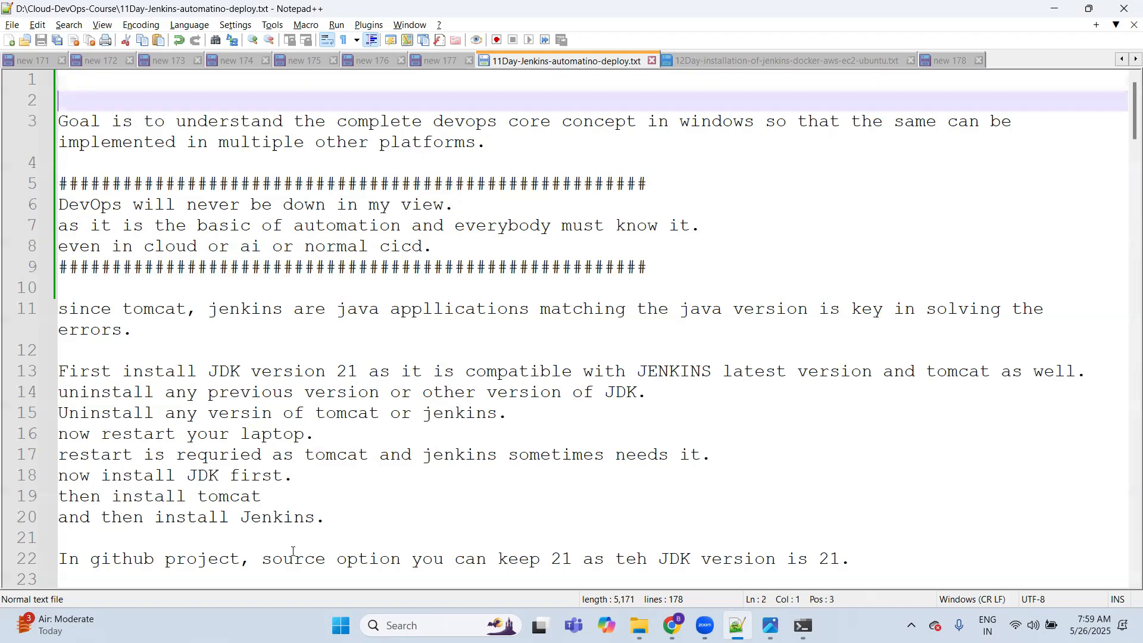
pyautogui.press('Down')
pyautogui.press('Down')
pyautogui.press('Down')
pyautogui.press('Down')
pyautogui.press('Down')
pyautogui.press('Down')
pyautogui.press('Down')
pyautogui.press('Down')
pyautogui.press('Down')
pyautogui.press('Down')
pyautogui.press('Down')
pyautogui.press('Down')
pyautogui.press('Down')
pyautogui.press('Down')
pyautogui.press('Down')
pyautogui.press('Down')
pyautogui.press('Down')
pyautogui.press('Down')
pyautogui.press('Down')
pyautogui.press('Down')
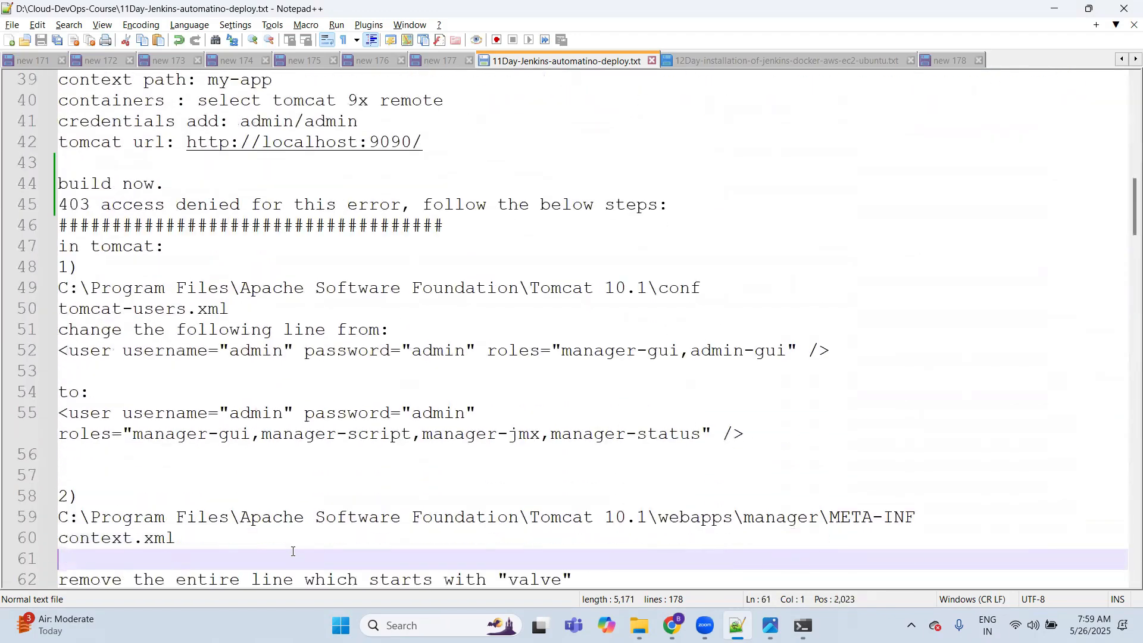
pyautogui.press('Down')
pyautogui.press('Down')
pyautogui.press('Down')
pyautogui.press('Down')
pyautogui.press('Down')
pyautogui.press('Down')
pyautogui.press('Down')
pyautogui.press('Down')
pyautogui.press('Down')
pyautogui.press('Down')
pyautogui.press('Down')
pyautogui.press('Down')
pyautogui.press('Down')
pyautogui.press('Down')
pyautogui.press('Down')
pyautogui.press('Down')
pyautogui.press('Down')
pyautogui.press('Down')
pyautogui.press('Down')
pyautogui.press('Down')
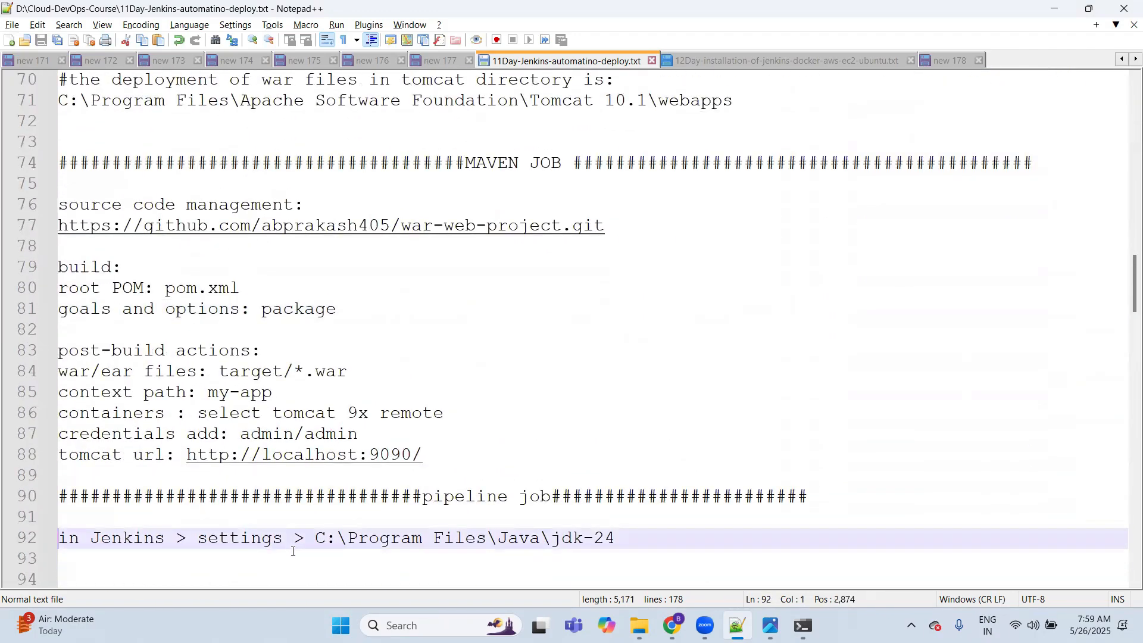
pyautogui.press('Down')
pyautogui.press('Down')
pyautogui.press('Down')
pyautogui.press('Down')
pyautogui.press('Down')
pyautogui.press('Down')
pyautogui.press('Down')
pyautogui.press('Down')
pyautogui.press('Down')
pyautogui.press('Down')
pyautogui.press('Down')
pyautogui.press('Down')
pyautogui.press('Down')
pyautogui.press('Down')
pyautogui.press('Down')
pyautogui.press('Down')
pyautogui.press('Down')
pyautogui.press('Down')
pyautogui.press('Down')
pyautogui.press('Down')
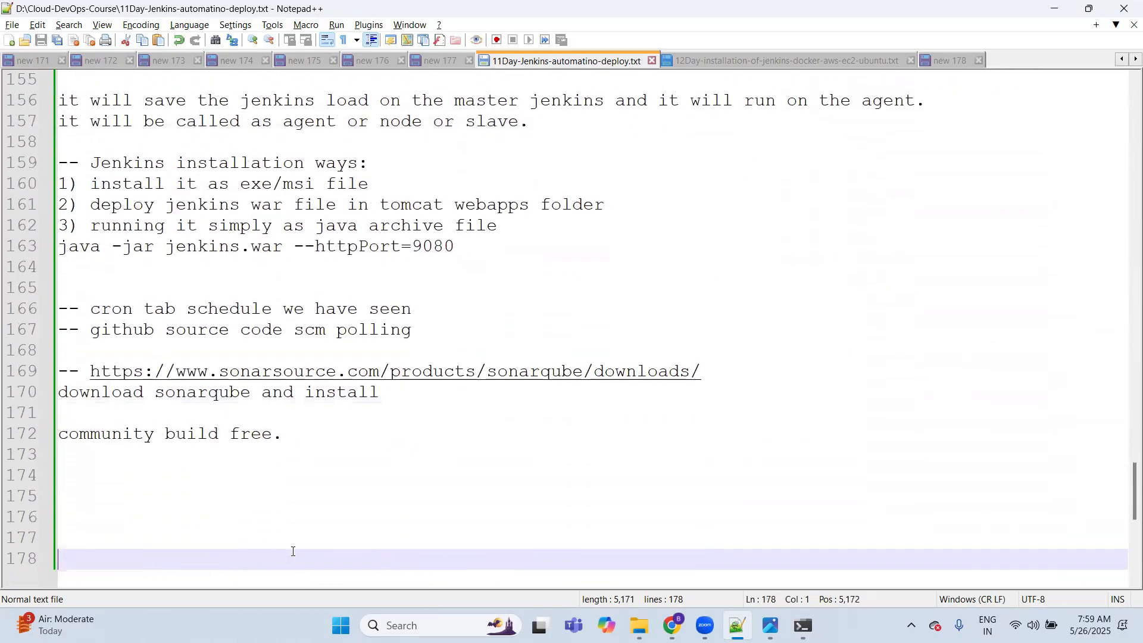
pyautogui.press('Up')
pyautogui.press('Up')
pyautogui.press('Up')
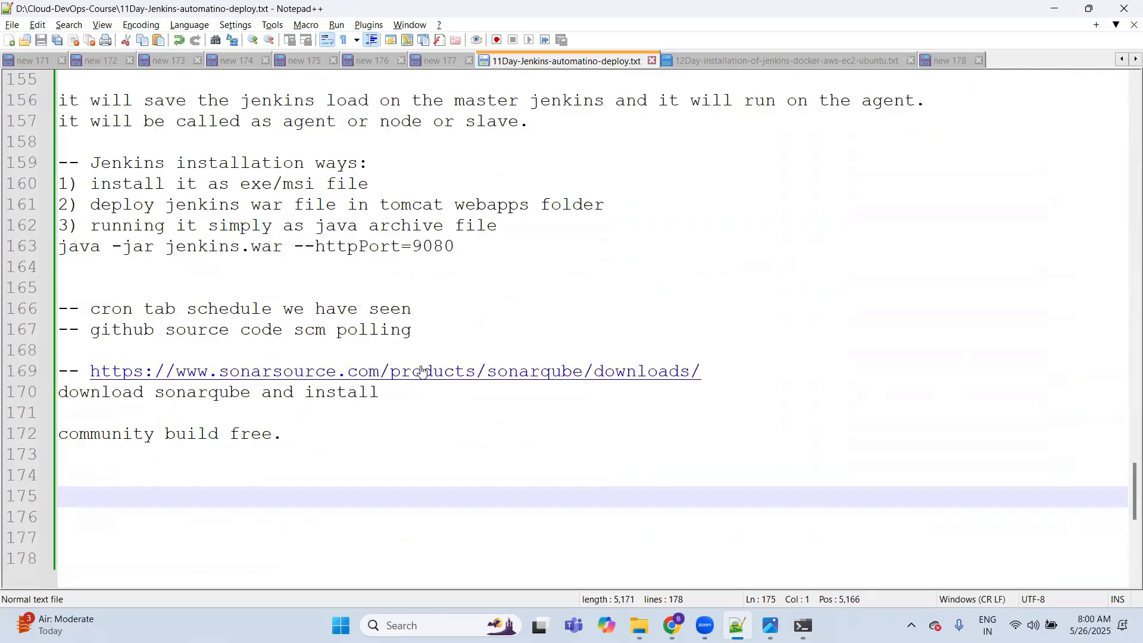
pyautogui.click(152, 459)
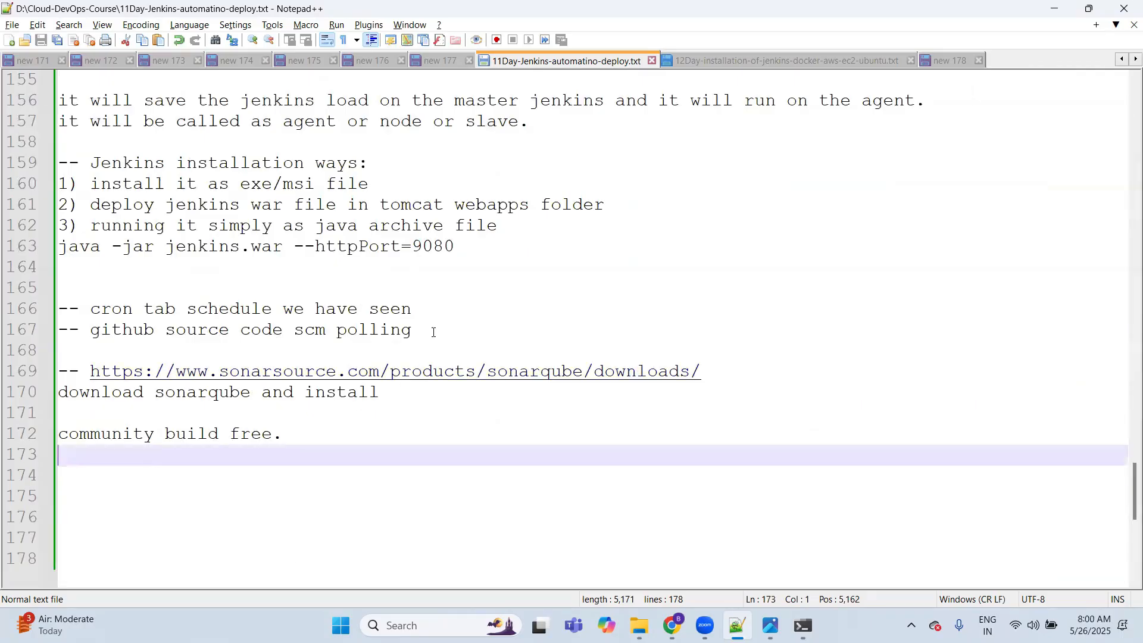